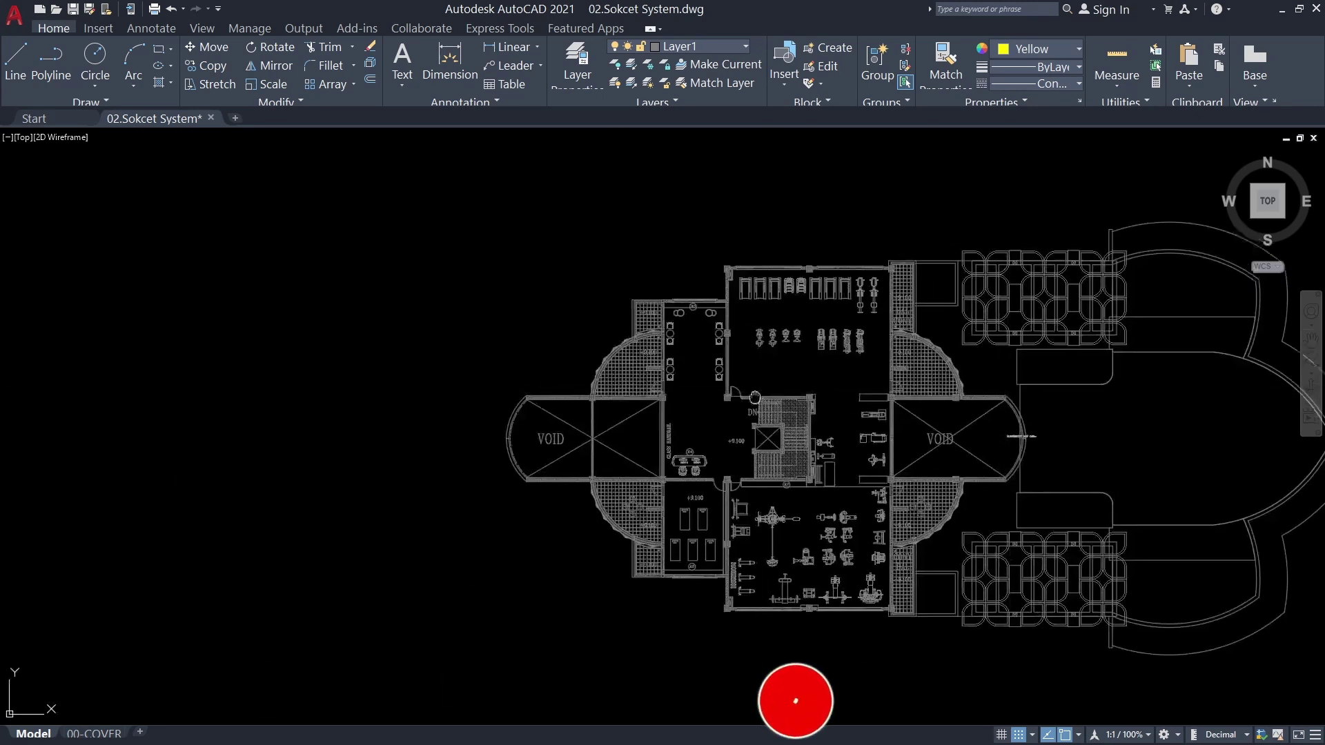
Draw a guide polyline along room J03's top wall from corner to corner
scroll(890, 354, "up", 3)
scroll(558, 329, "up", 4)
middle_click_drag(557, 329, 558, 329)
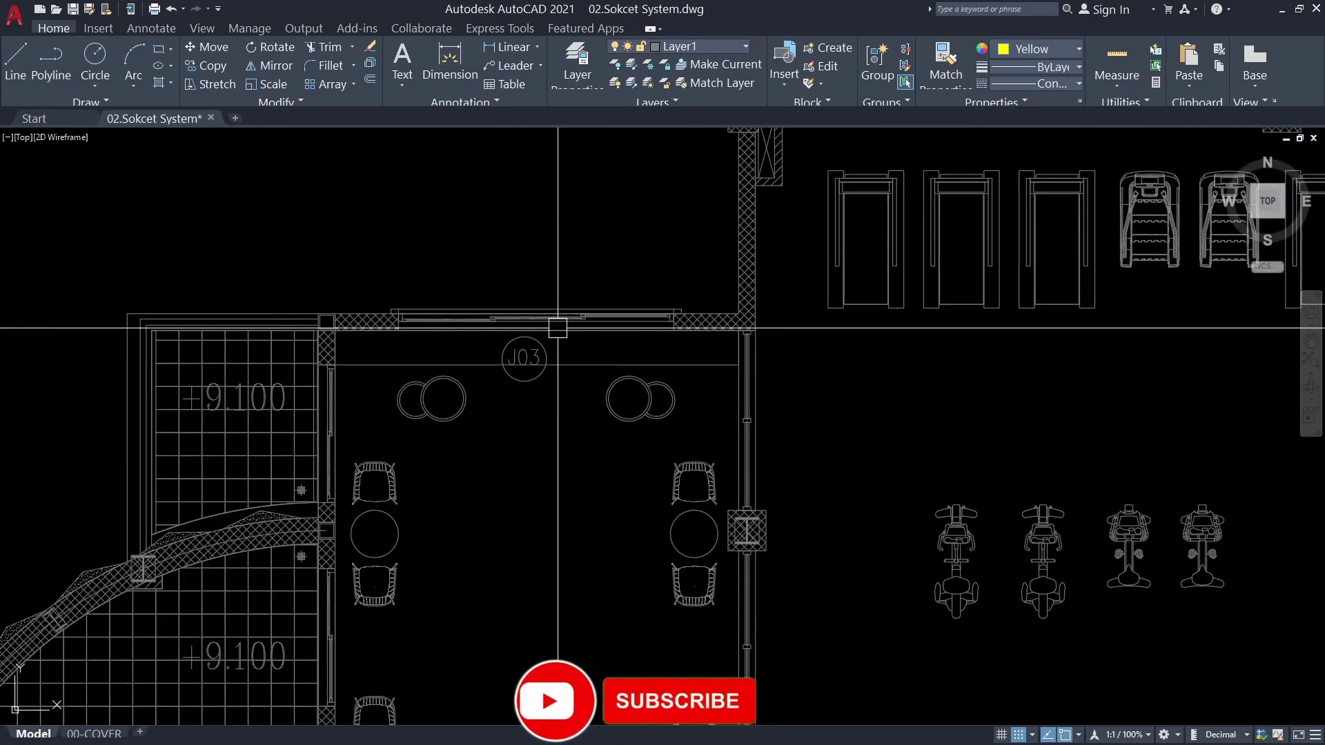
type("pl")
key("Return")
scroll(384, 399, "up", 6)
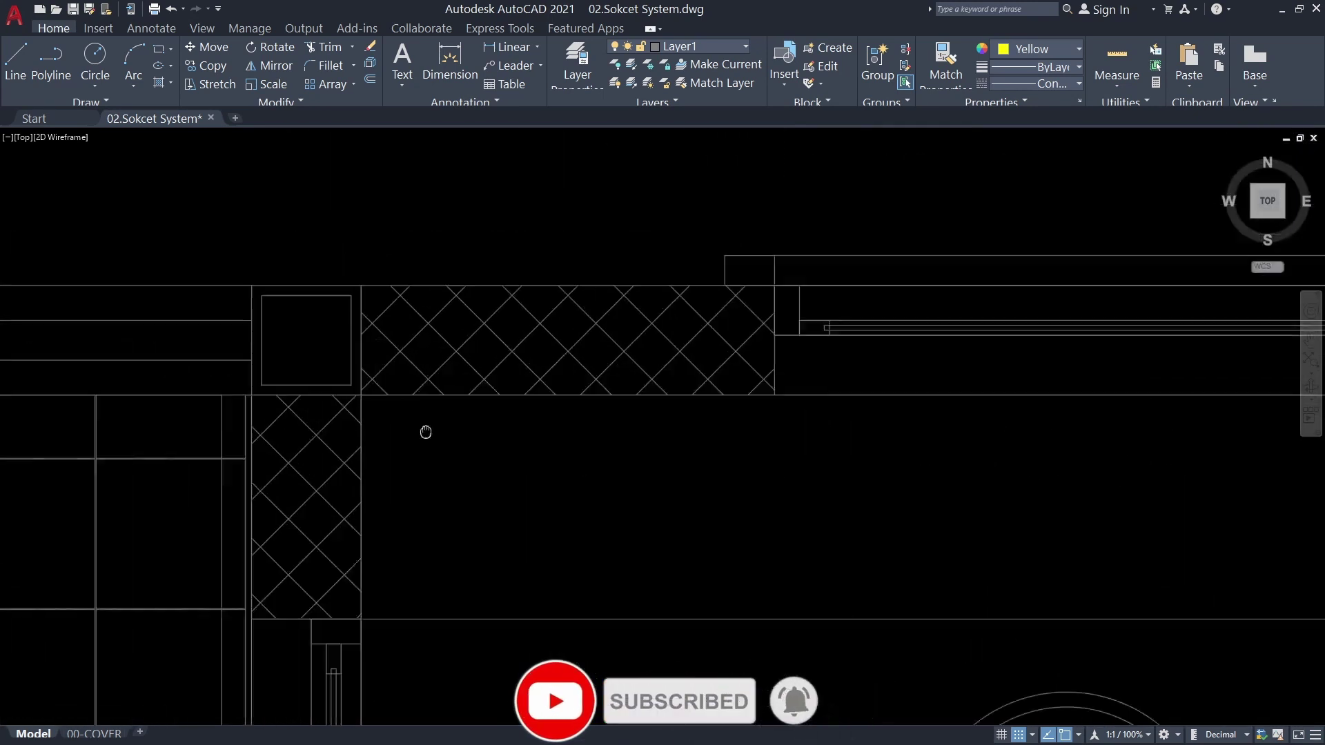
left_click(365, 399)
scroll(364, 398, "down", 5)
scroll(940, 477, "up", 1)
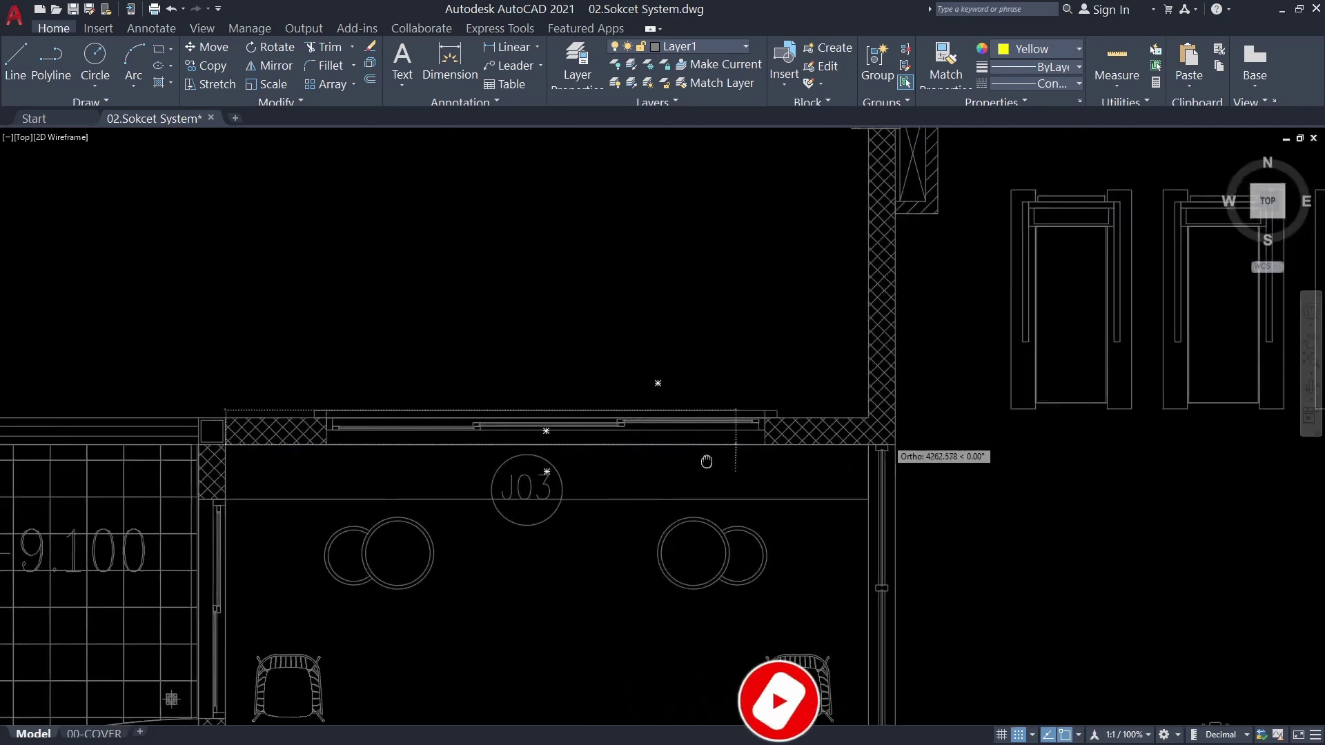
scroll(734, 539, "up", 4)
scroll(660, 505, "up", 2)
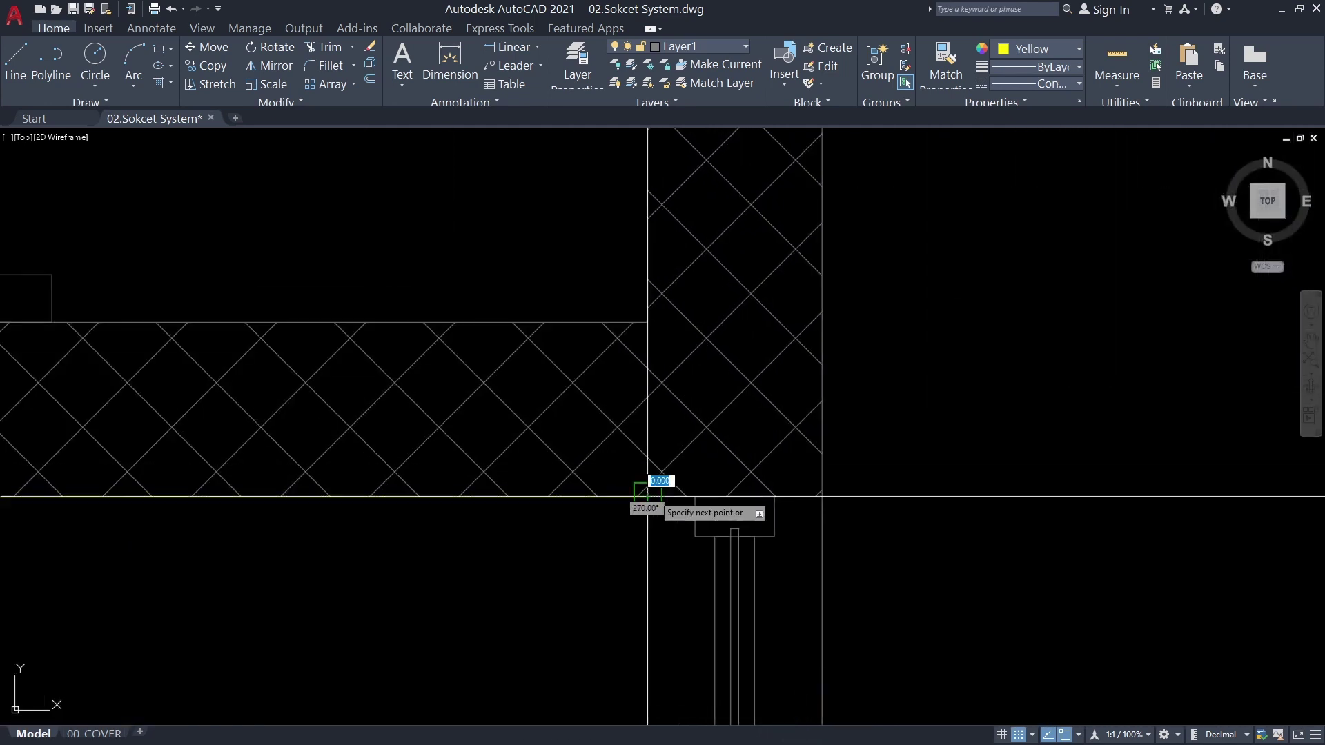
left_click(647, 496)
Divide the top-wall line into 4 equal segments, placing three light markers
scroll(647, 496, "down", 5)
scroll(662, 483, "up", 1)
scroll(666, 477, "up", 2)
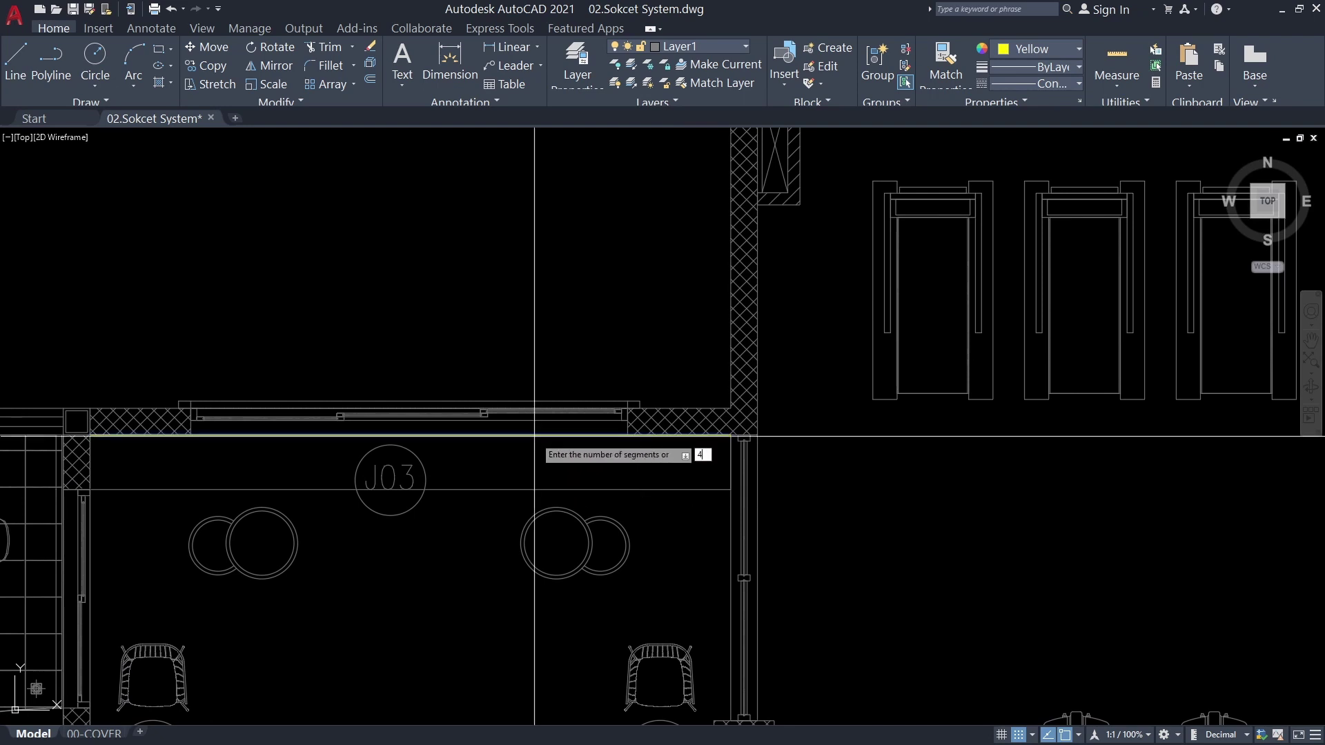
scroll(534, 436, "down", 3)
scroll(621, 414, "down", 3)
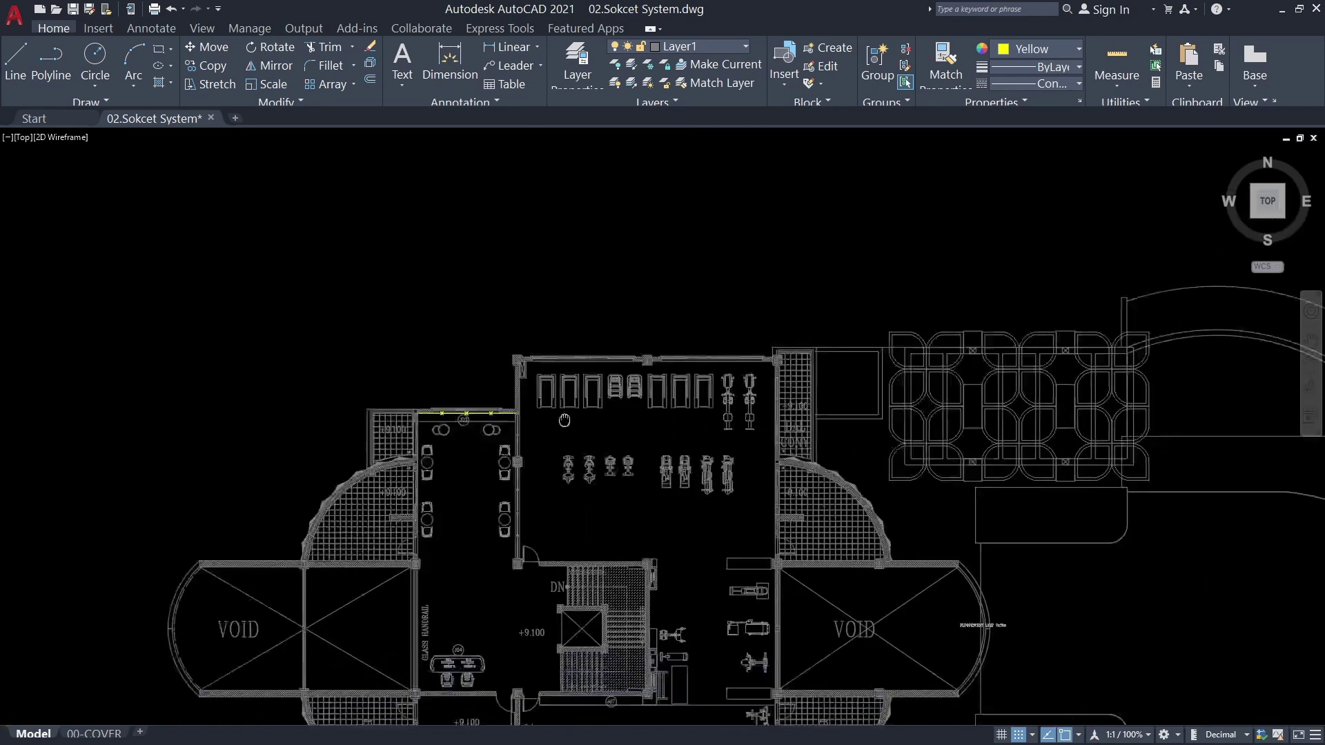
scroll(724, 387, "up", 1)
scroll(758, 368, "up", 1)
scroll(725, 545, "up", 2)
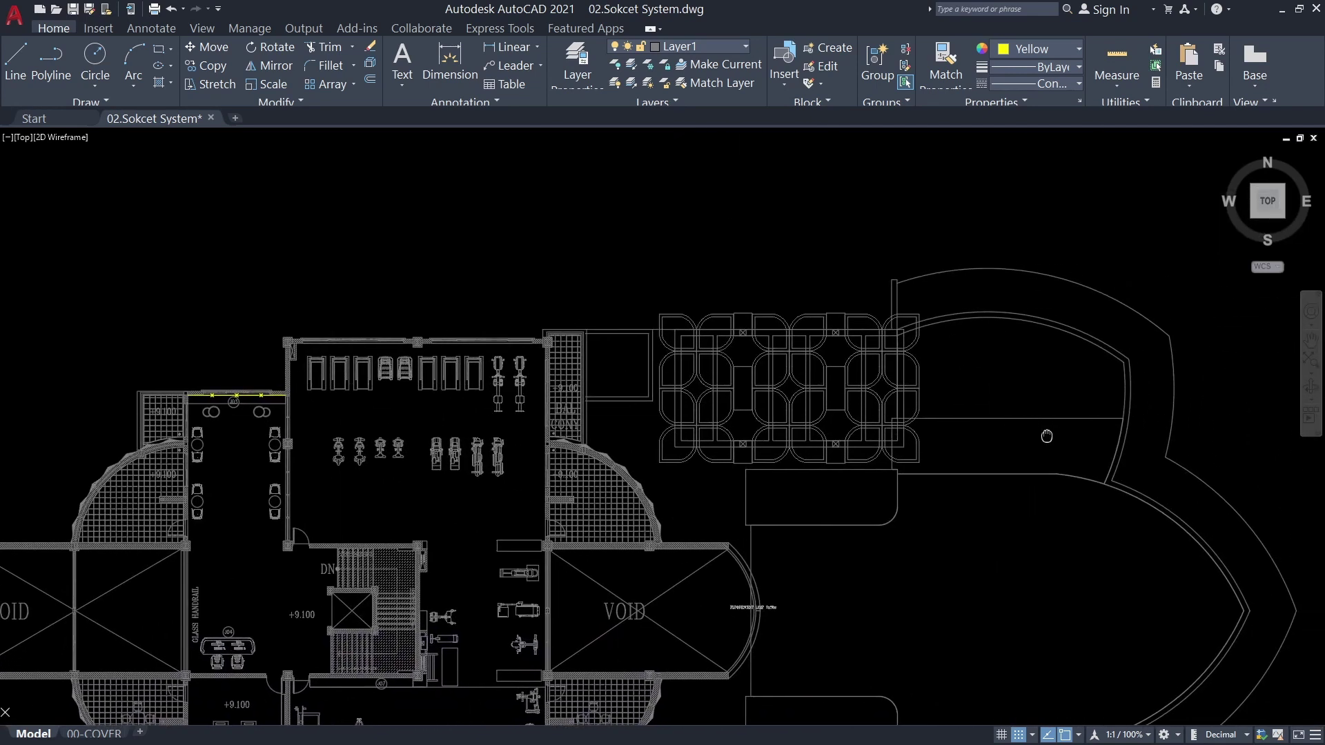
scroll(207, 414, "up", 2)
scroll(315, 398, "up", 3)
scroll(315, 398, "down", 3)
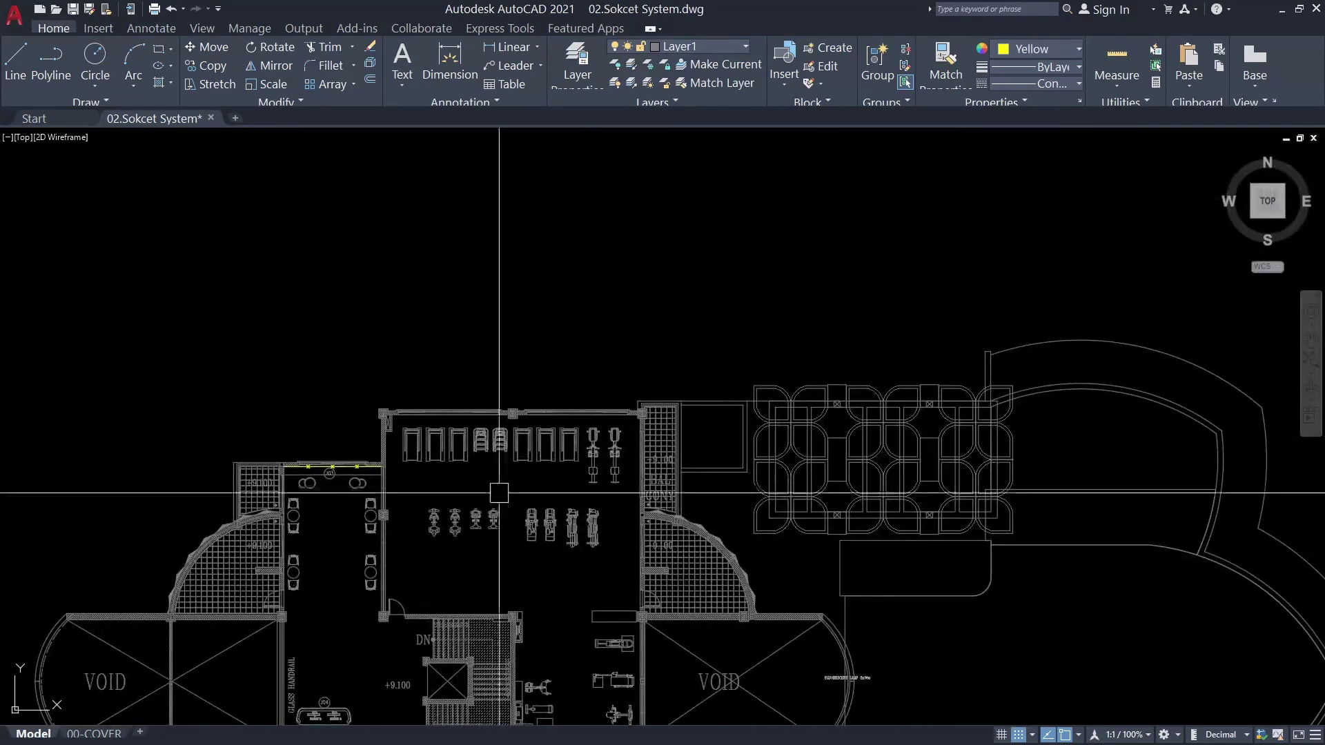
scroll(386, 469, "up", 2)
Window-select the three existing light fixtures on J03's top wall and delete them
scroll(411, 275, "up", 1)
left_click_drag(419, 258, 893, 482)
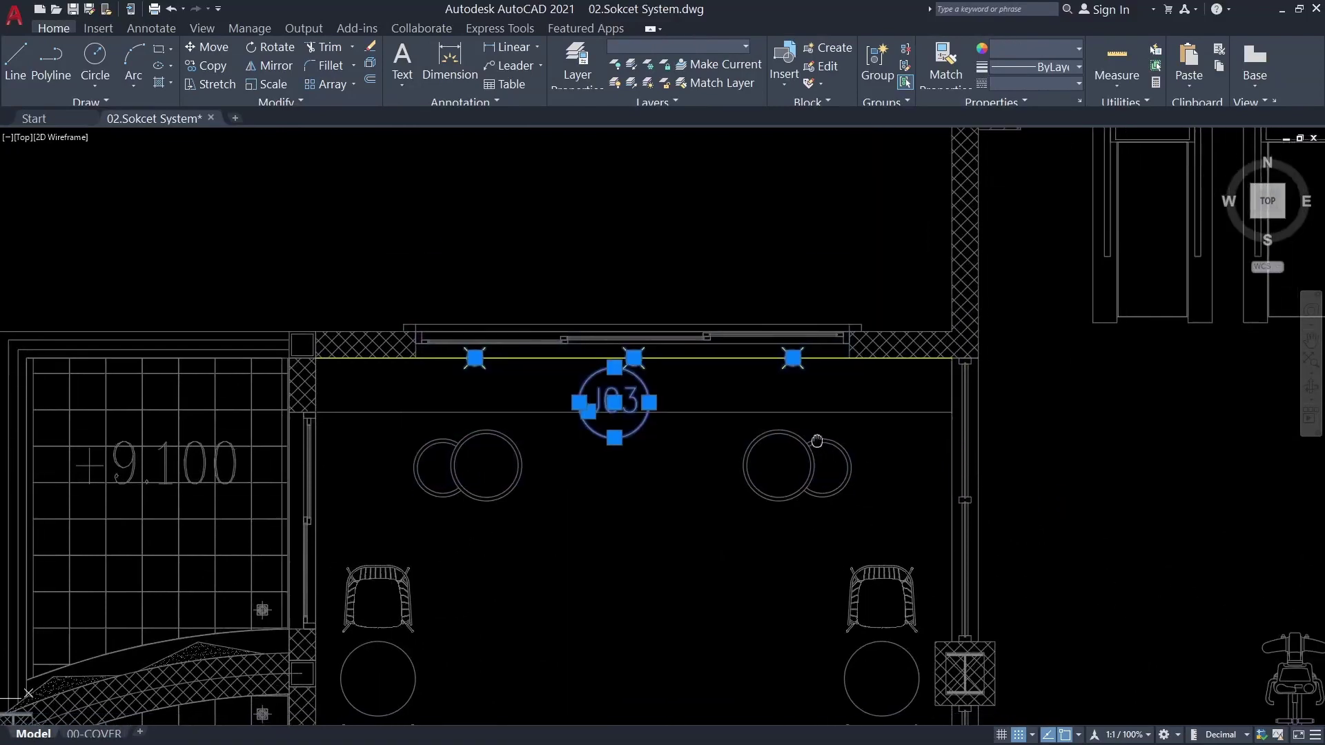
middle_click_drag(893, 482, 775, 444)
key("Escape")
left_click(336, 291)
left_click(656, 384)
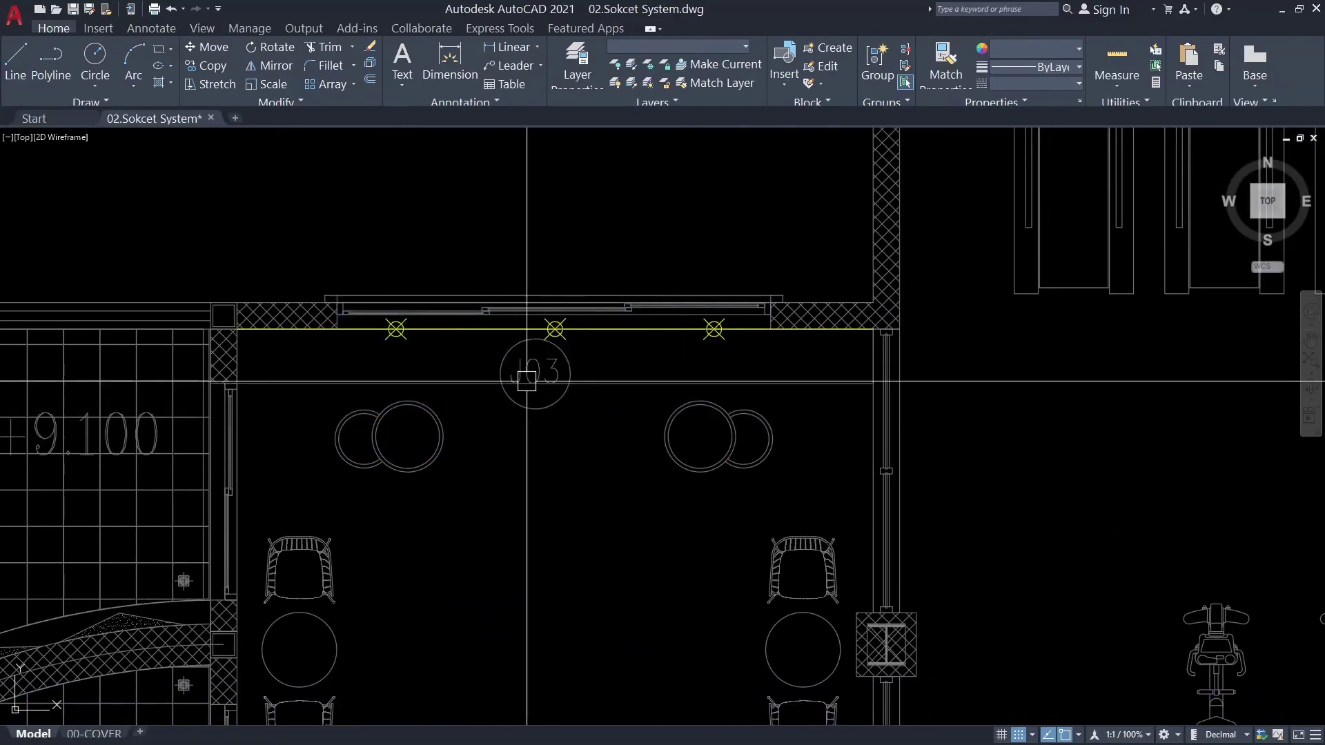
key("Escape")
mouse_move(443, 405)
middle_mouse_down()
mouse_move(407, 404)
mouse_move(564, 433)
middle_mouse_up()
left_click(349, 252)
left_click(774, 375)
key("Delete")
type("d")
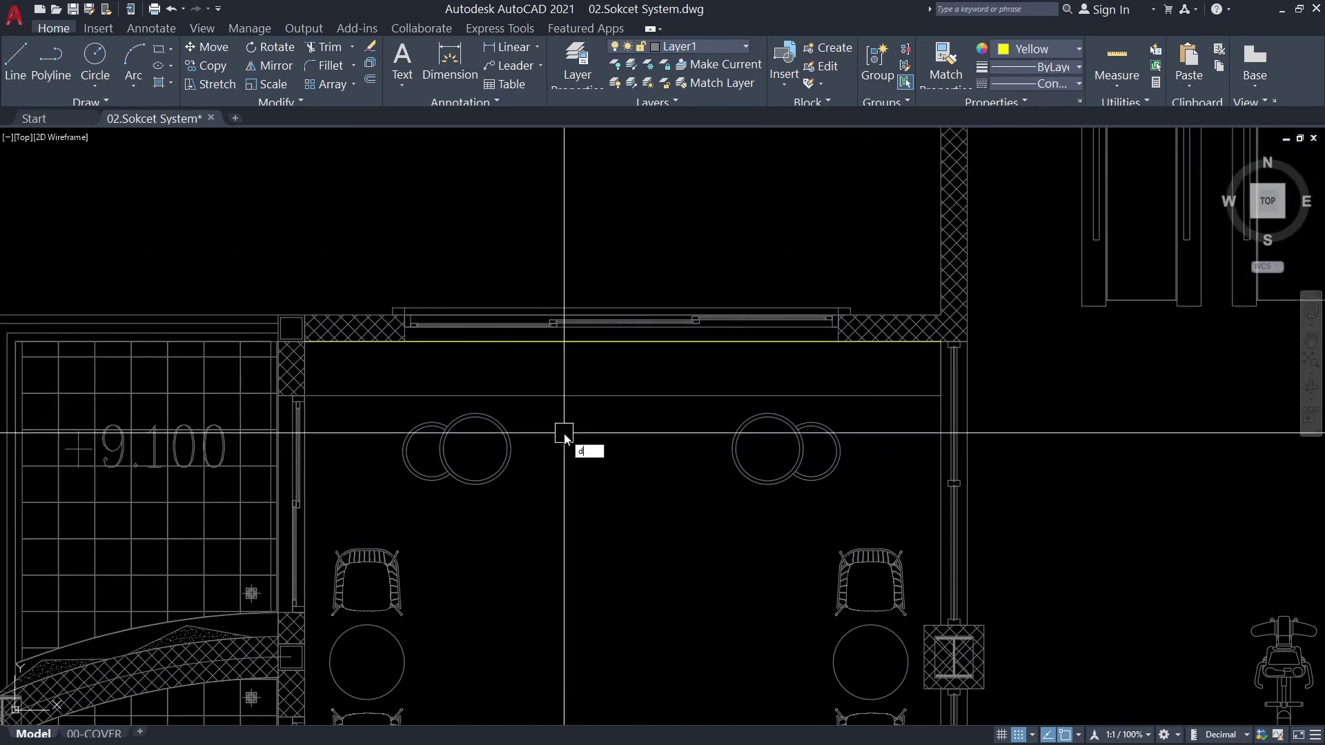
Divide the wall guide line again so five lights sit evenly along it
type("v")
key("Return")
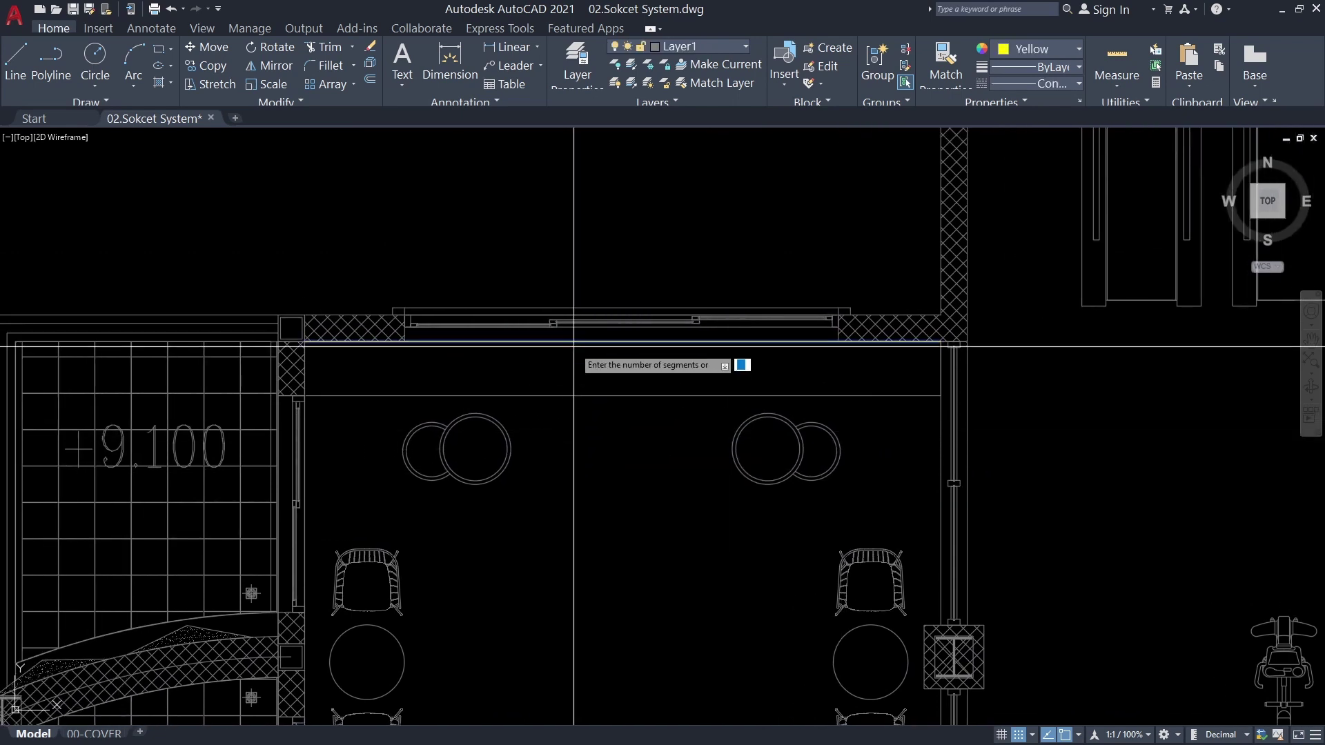
scroll(573, 346, "down", 2)
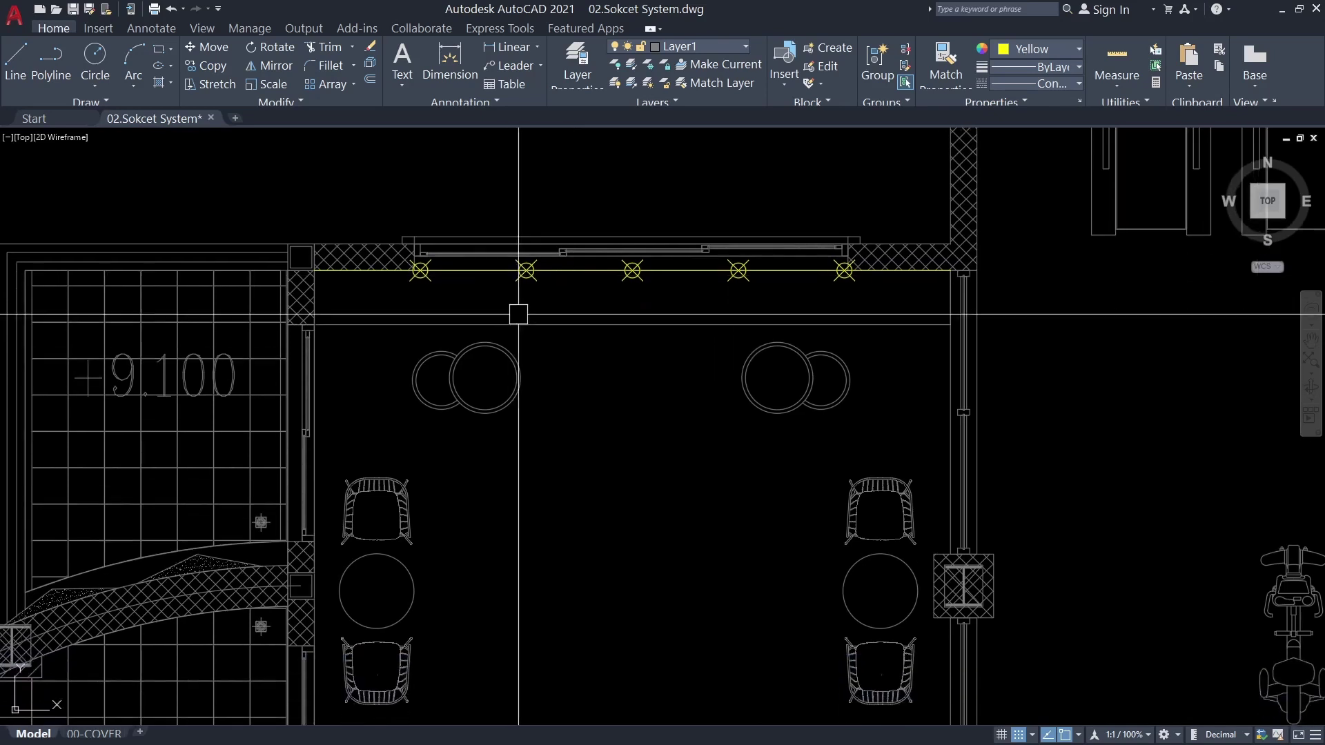
scroll(518, 304, "down", 4)
mouse_move(524, 356)
middle_mouse_down()
mouse_move(470, 325)
mouse_move(427, 324)
middle_mouse_up()
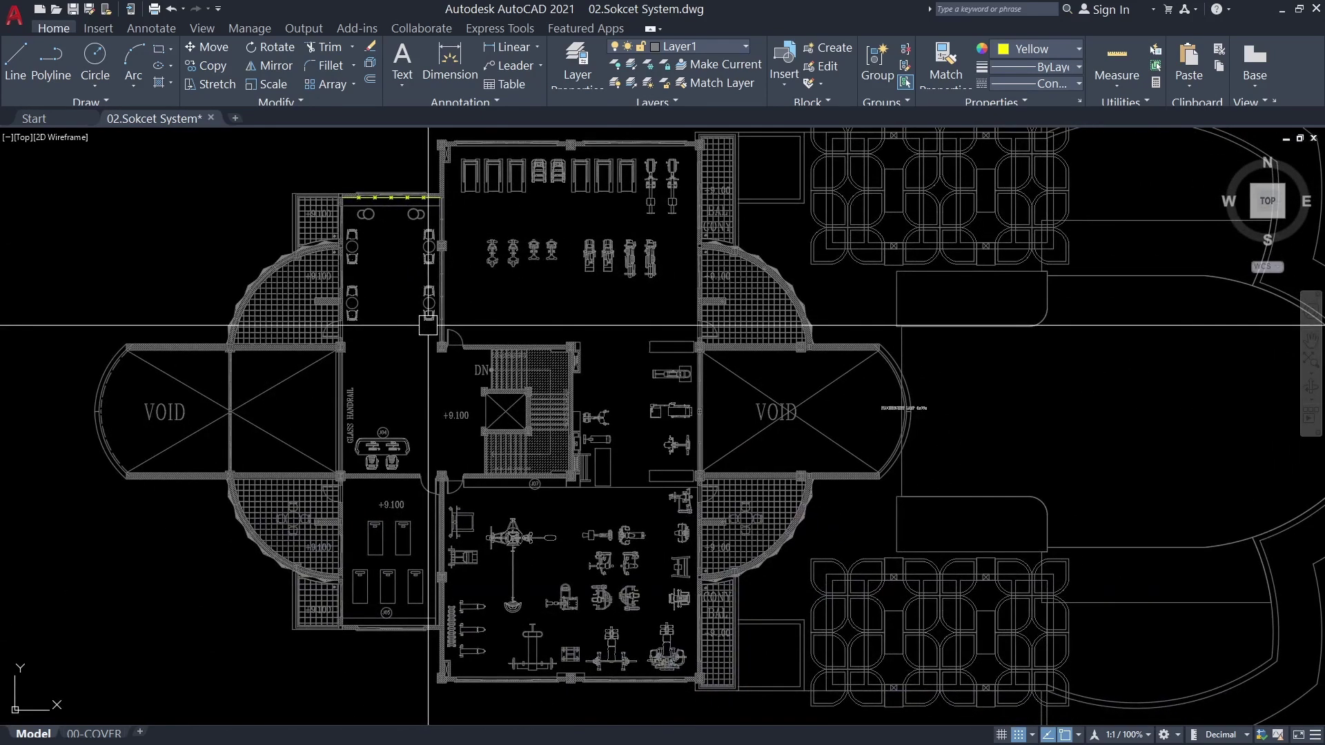
scroll(503, 379, "up", 5)
Draw a guide polyline along the wall between the seating room and stair hall
scroll(562, 364, "up", 2)
scroll(517, 384, "up", 3)
scroll(515, 401, "up", 4)
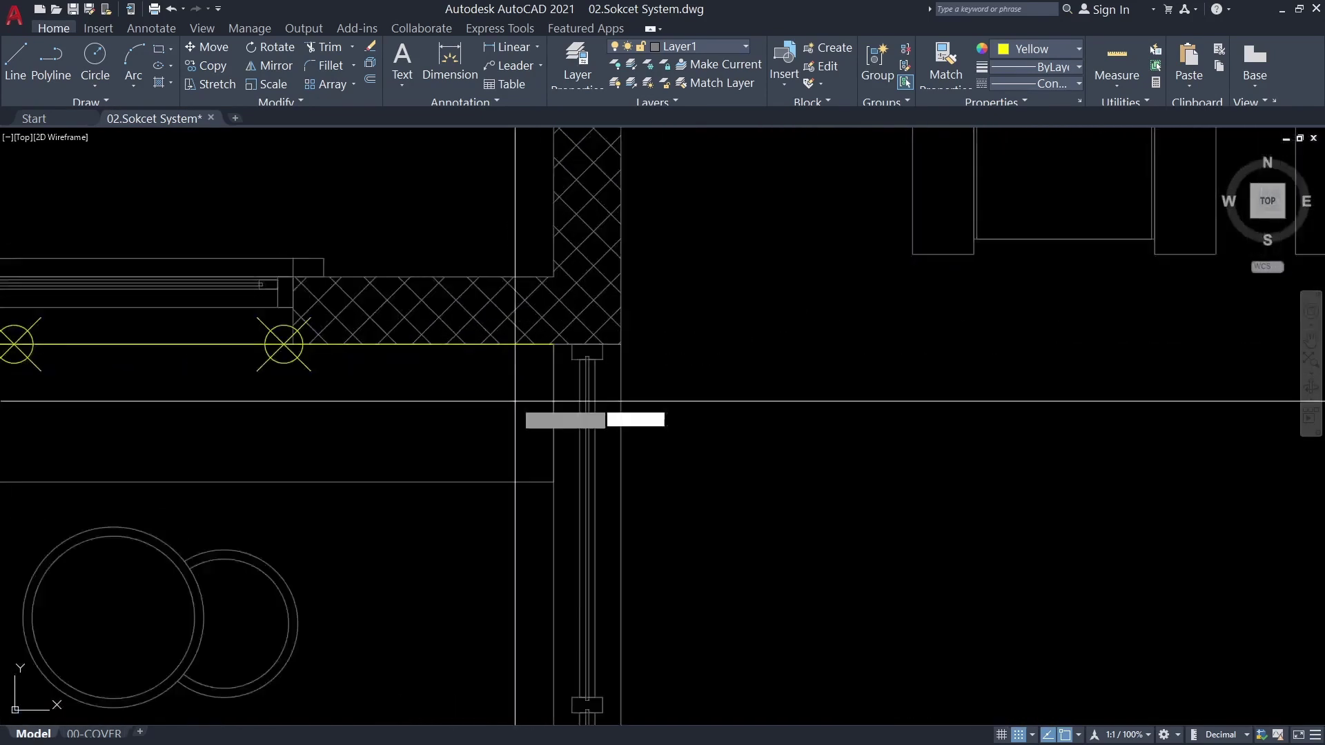
type("pl")
key("Return")
scroll(519, 462, "down", 7)
scroll(600, 559, "up", 1)
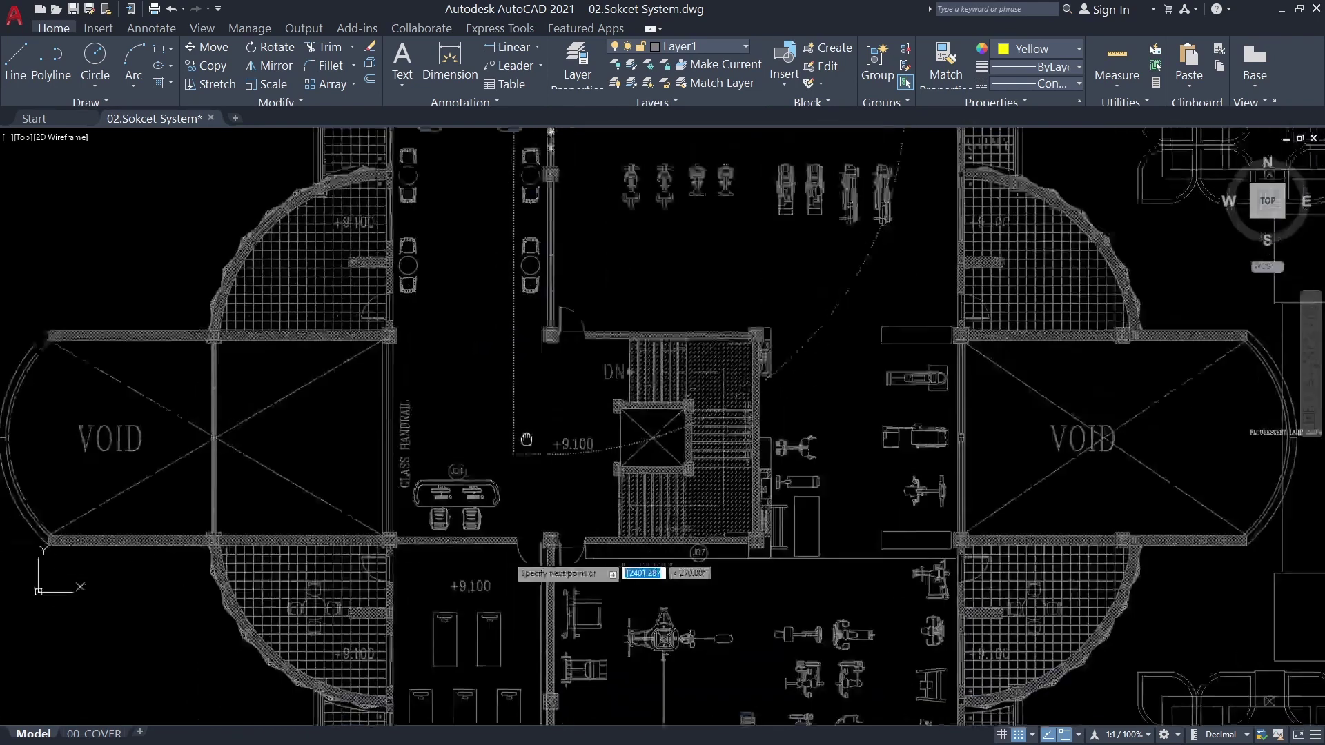
scroll(600, 559, "up", 5)
scroll(552, 562, "up", 3)
middle_click_drag(552, 563, 529, 563)
scroll(600, 428, "down", 3)
scroll(600, 428, "up", 3)
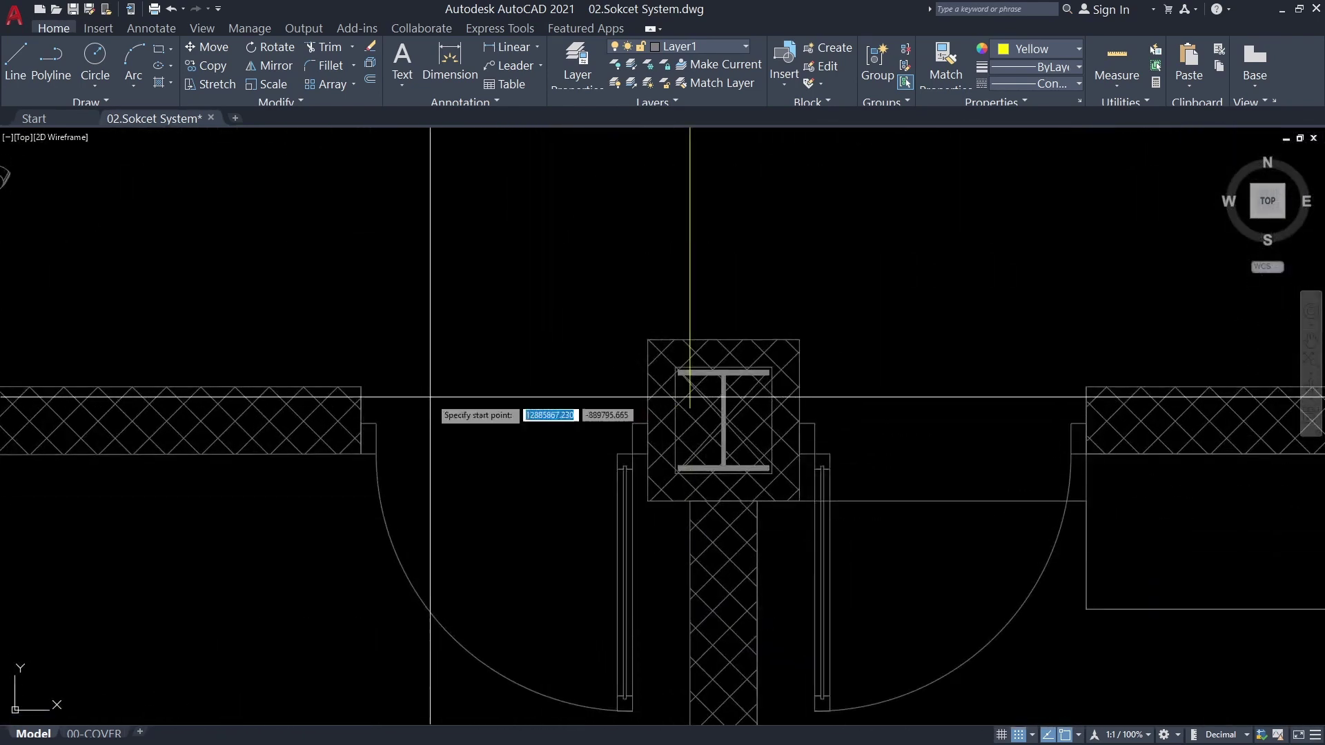
left_click(690, 407)
key("Return")
key("Return")
Erase the stray line beside the I-beam column
scroll(645, 355, "down", 5)
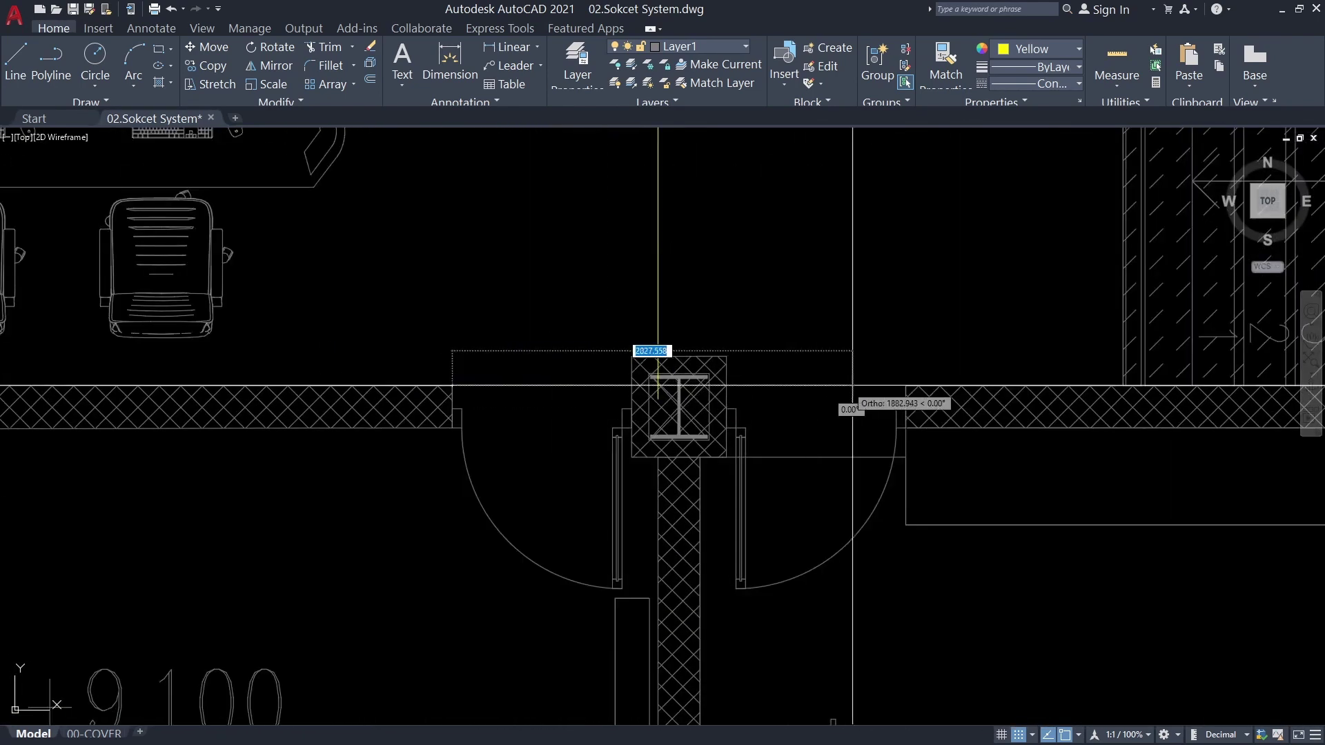
scroll(677, 343, "up", 8)
scroll(677, 344, "up", 4)
middle_click_drag(677, 344, 594, 446)
scroll(604, 559, "up", 2)
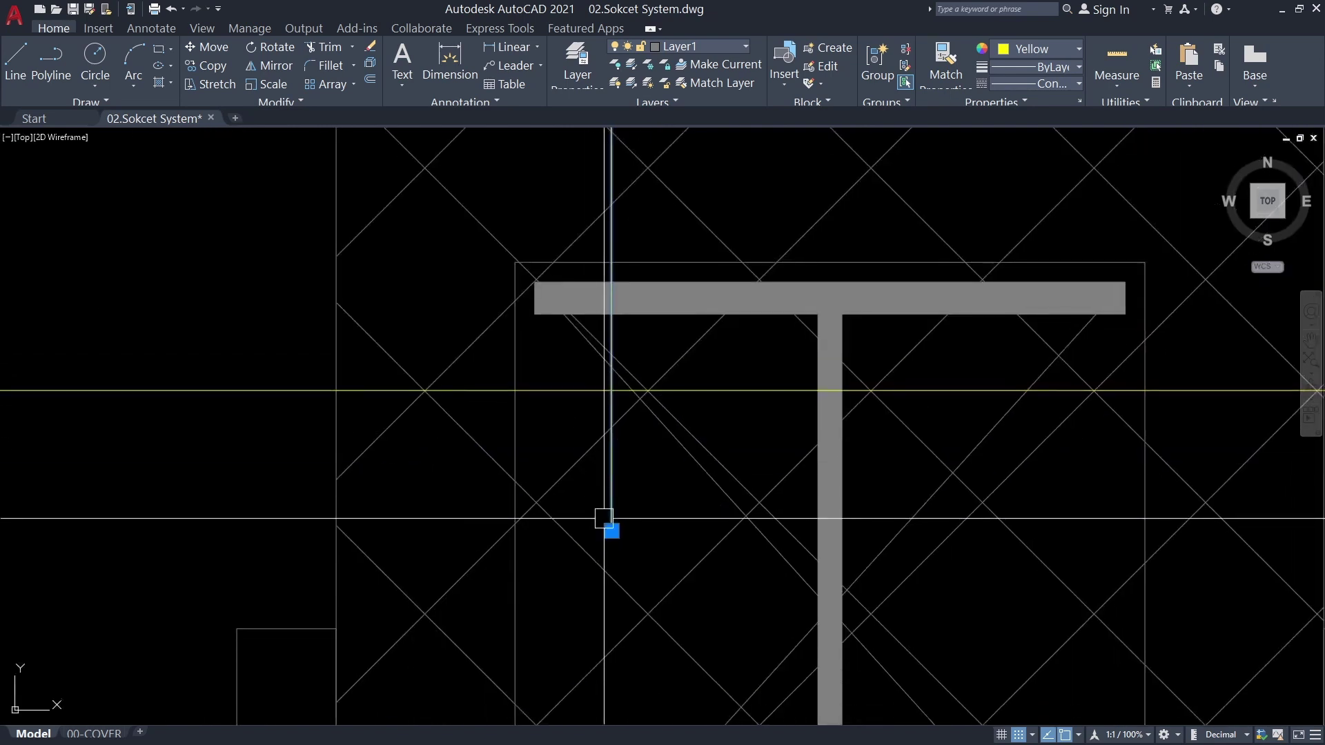
left_click(611, 391)
scroll(500, 342, "down", 2)
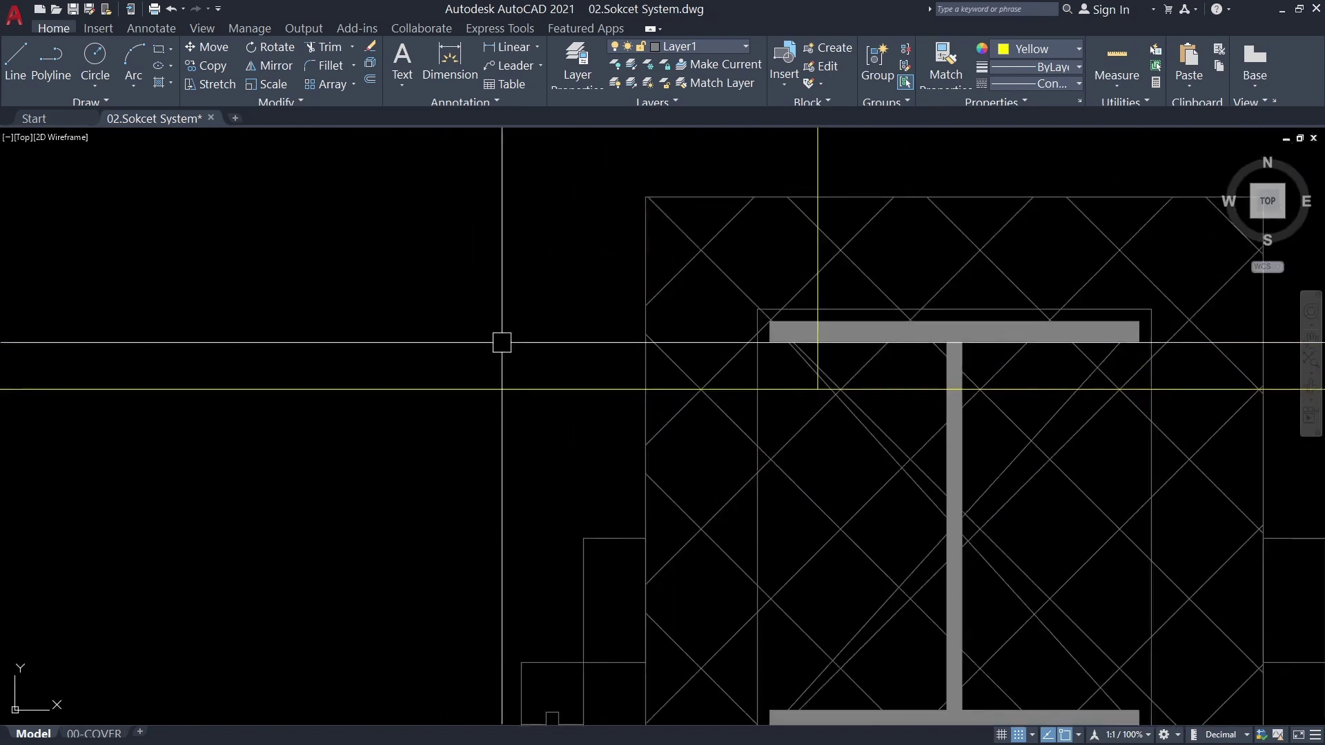
scroll(541, 504, "down", 6)
type("e")
key("Return")
Recentre the view on the stair-hall wall and start dividing the new guide line
scroll(579, 465, "down", 1)
scroll(51, 494, "up", 1)
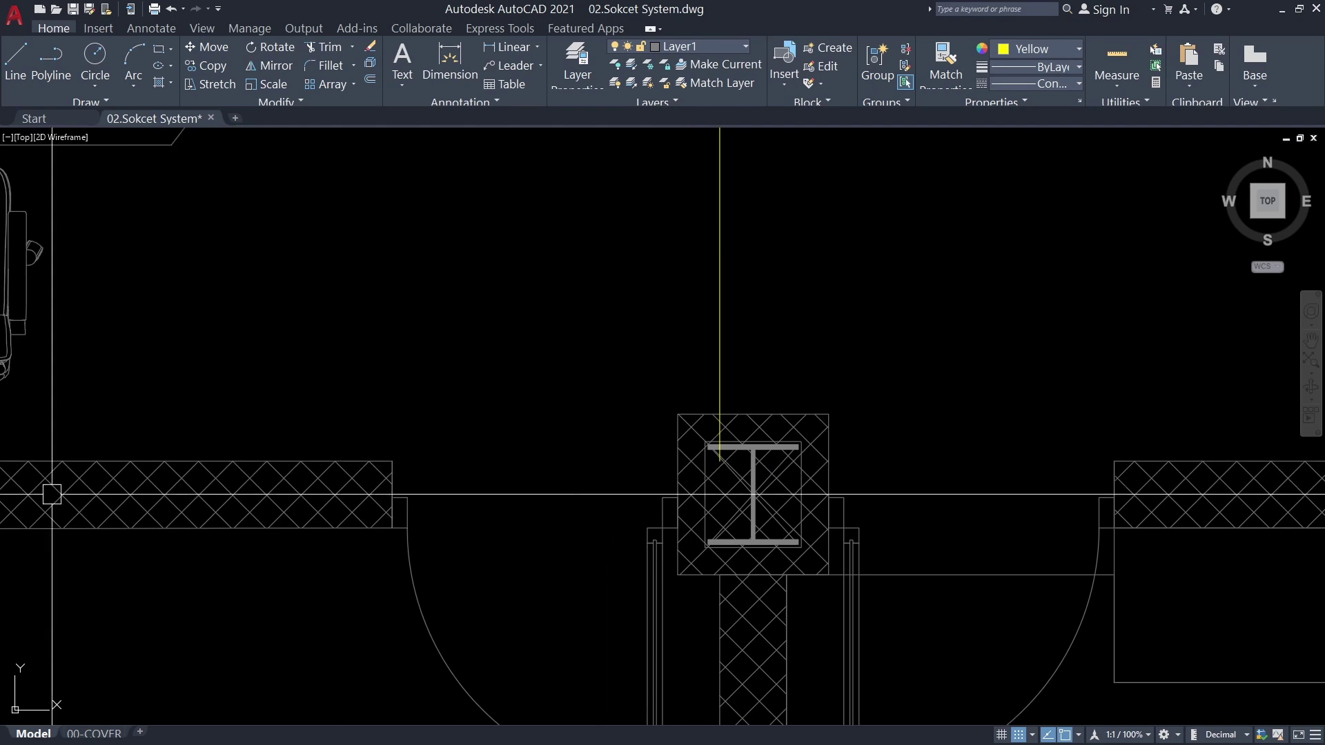
scroll(52, 495, "down", 6)
scroll(428, 447, "up", 2)
middle_click_drag(449, 435, 429, 448)
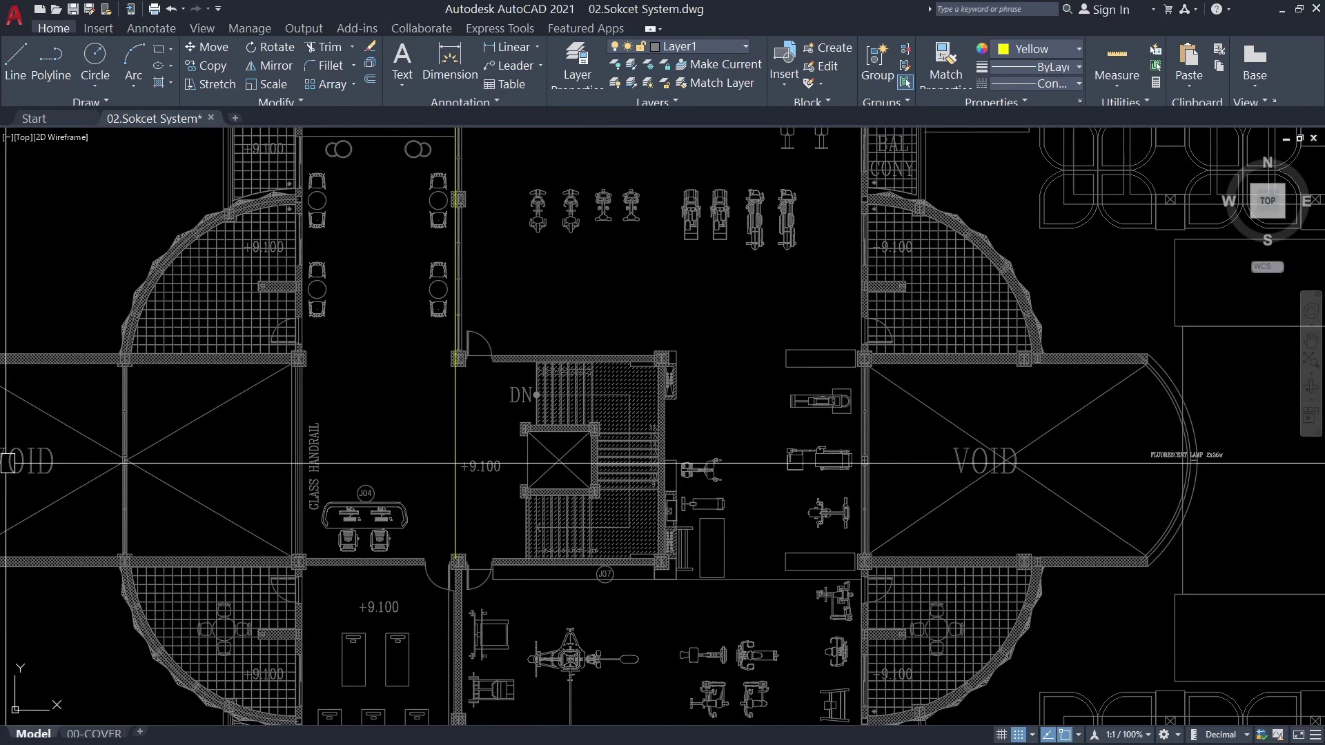
middle_click_drag(515, 346, 531, 377)
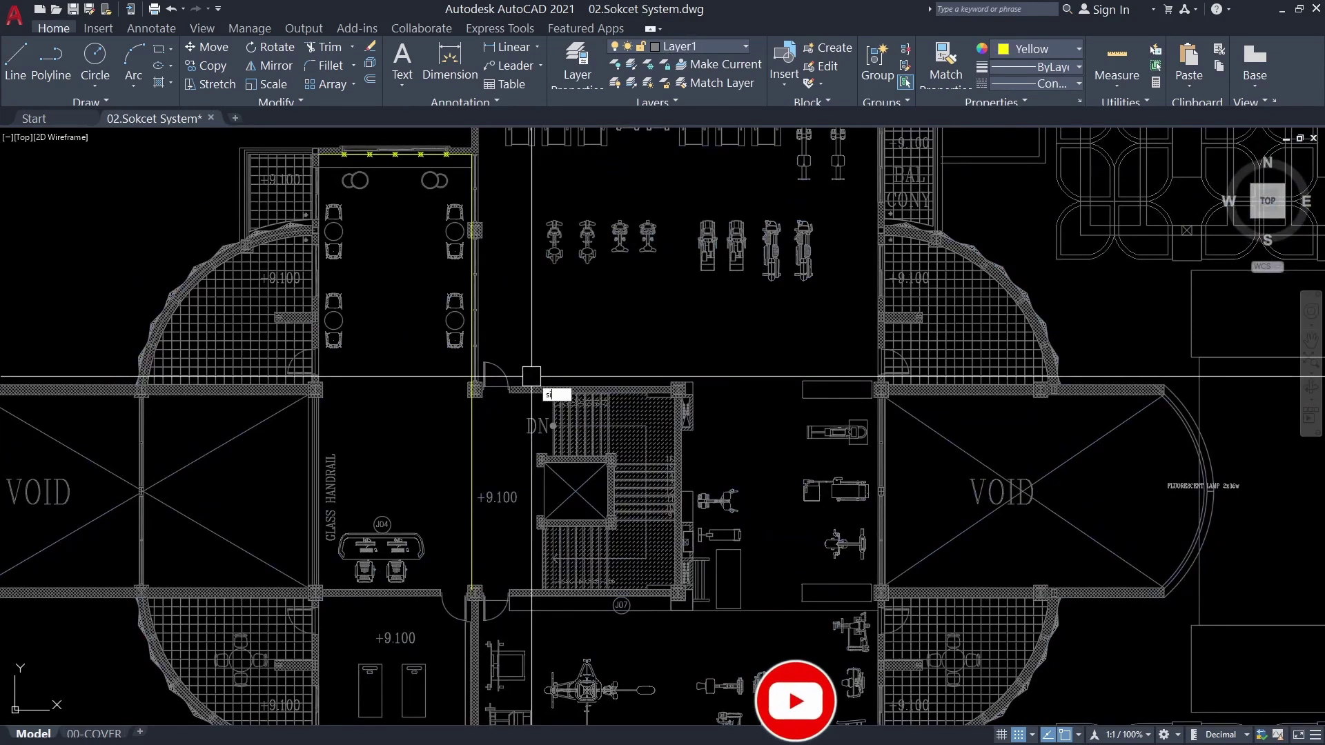
key("Escape")
key("Return")
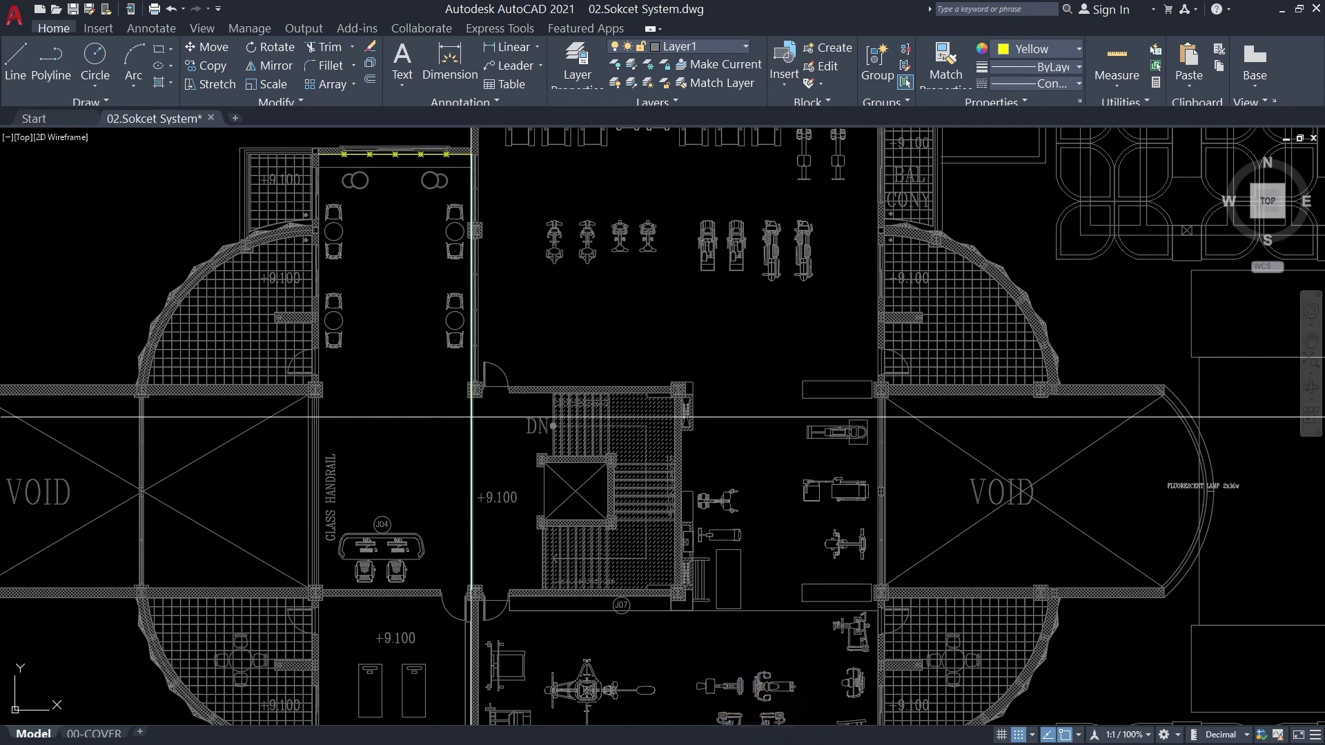
scroll(427, 380, "up", 1)
scroll(372, 331, "up", 1)
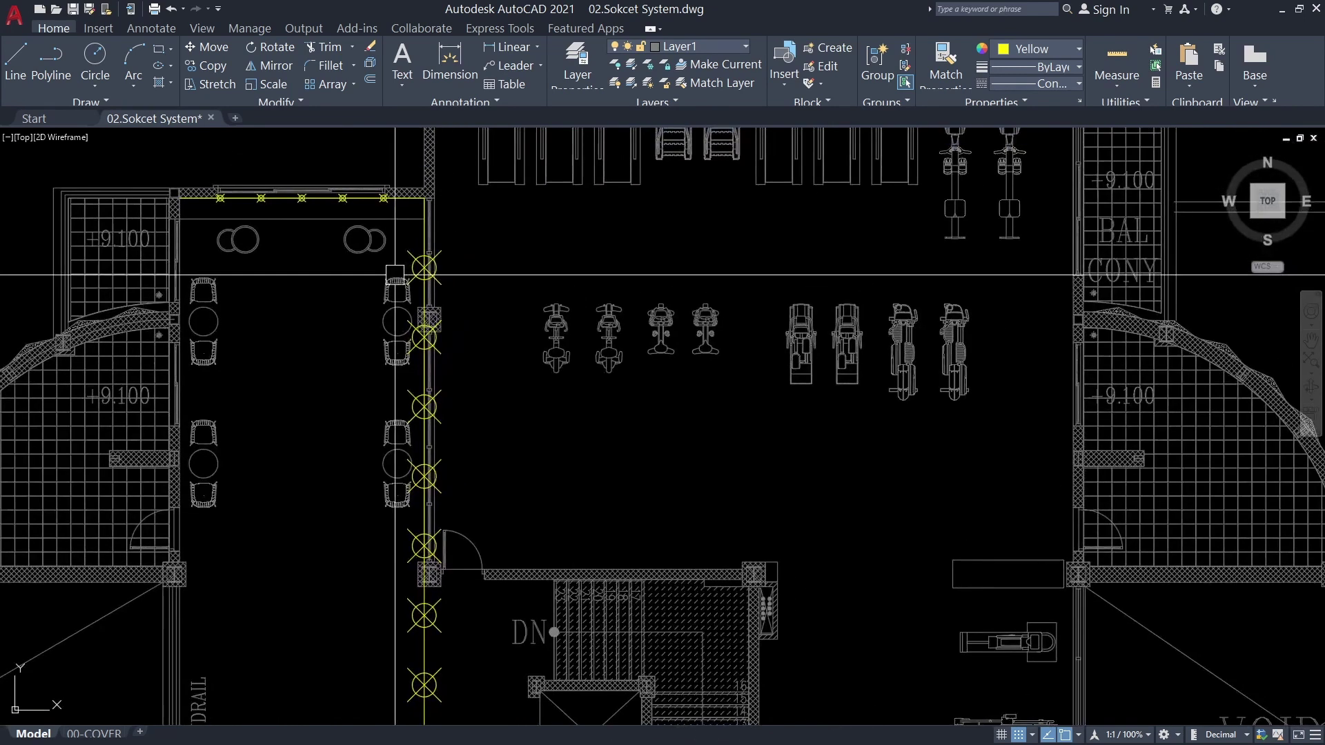
scroll(317, 289, "up", 1)
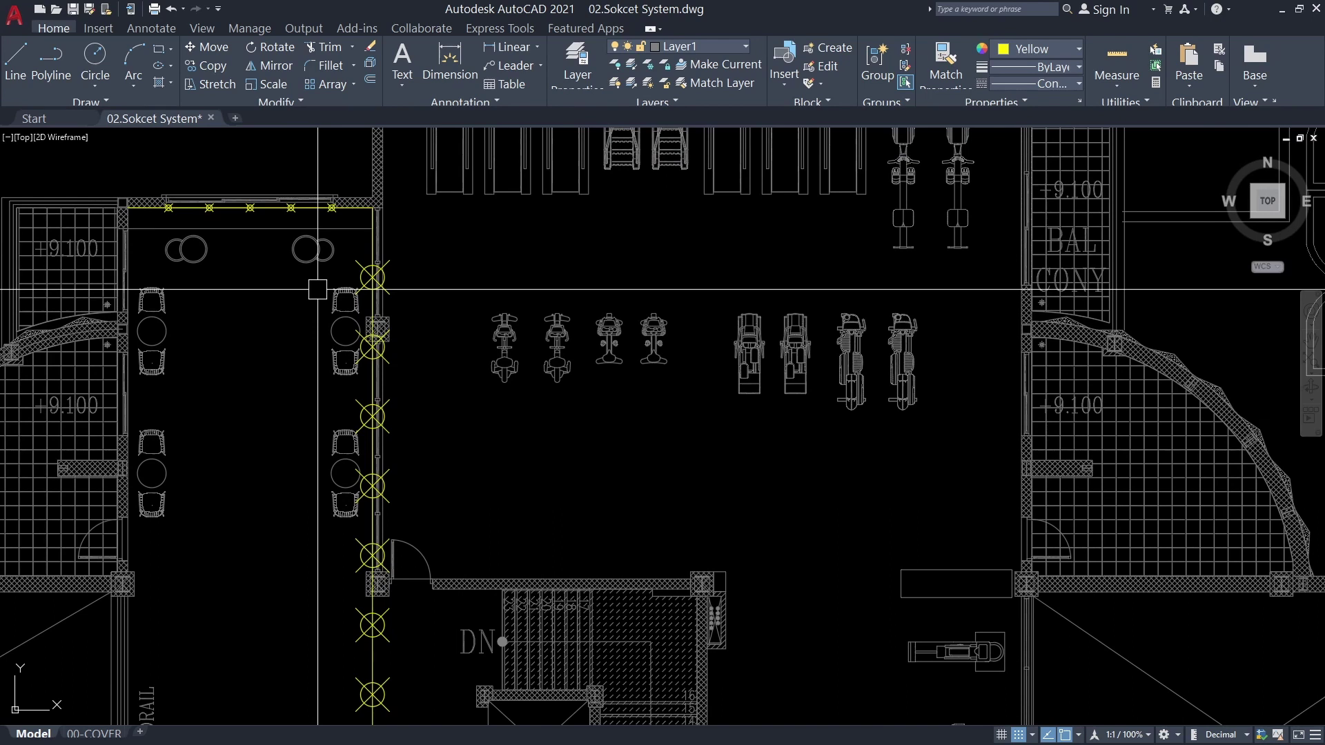
scroll(317, 285, "up", 5)
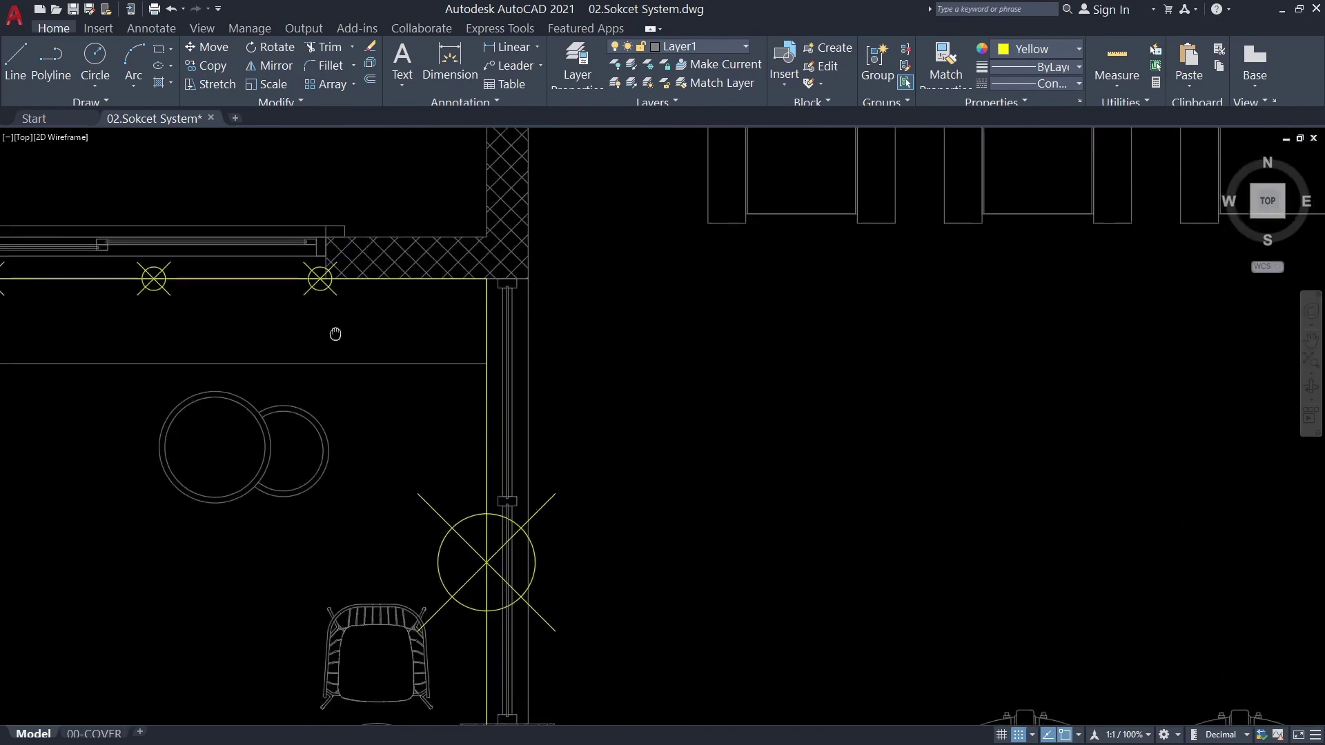
scroll(327, 285, "up", 4)
scroll(303, 375, "down", 7)
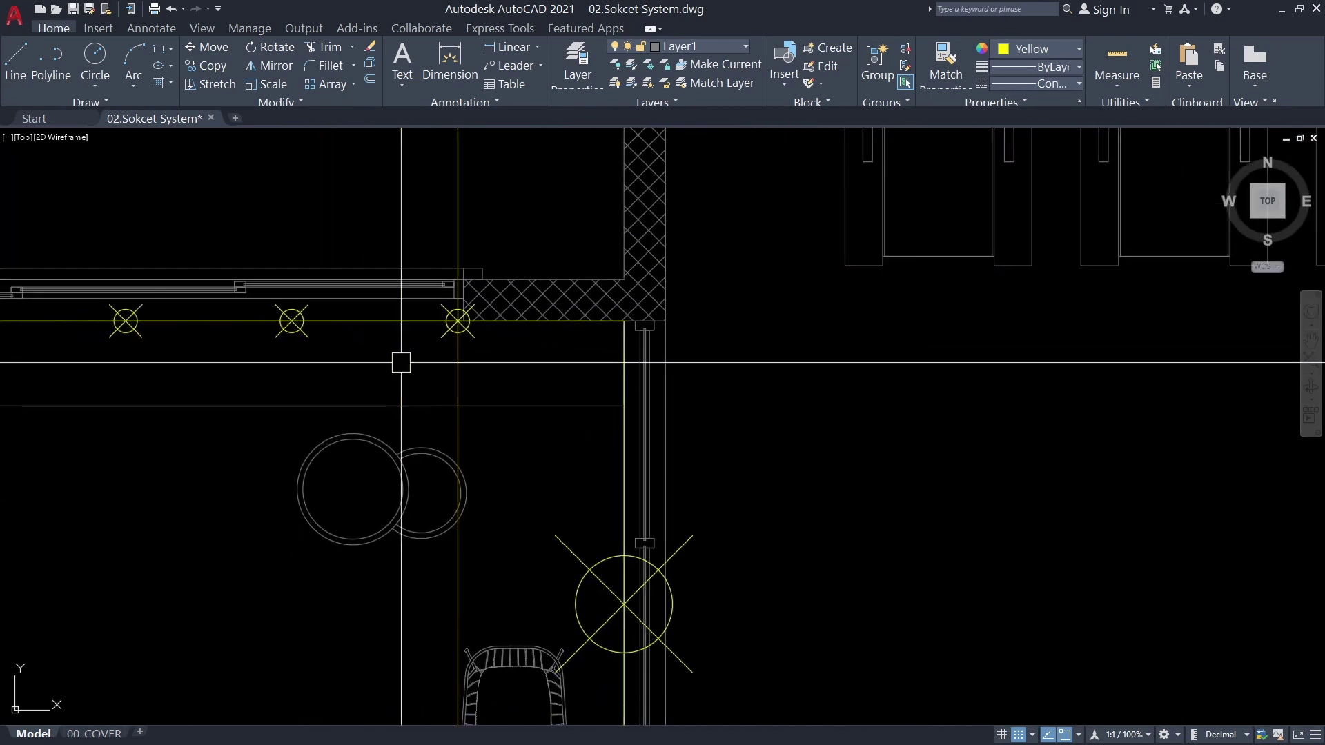
scroll(290, 290, "up", 3)
scroll(279, 291, "up", 2)
left_click(314, 291)
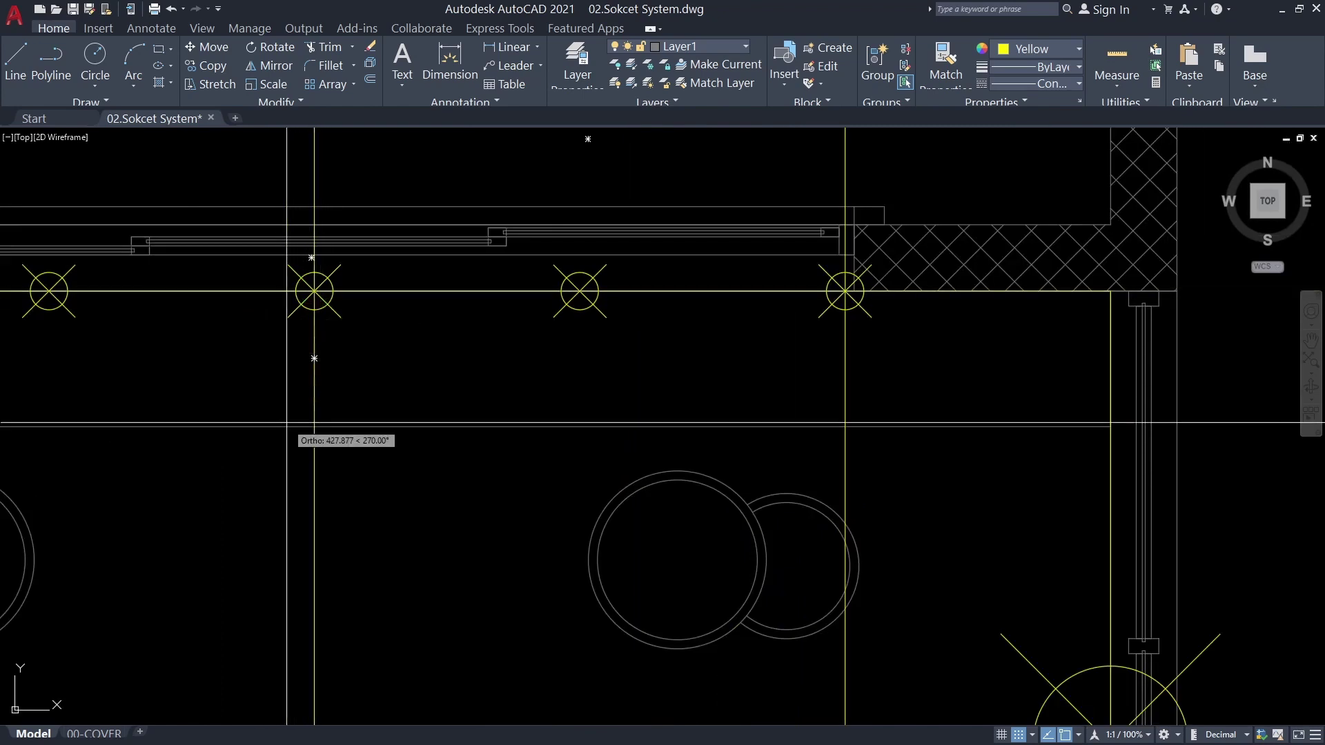
scroll(375, 449, "down", 5)
scroll(451, 458, "up", 3)
scroll(390, 376, "up", 2)
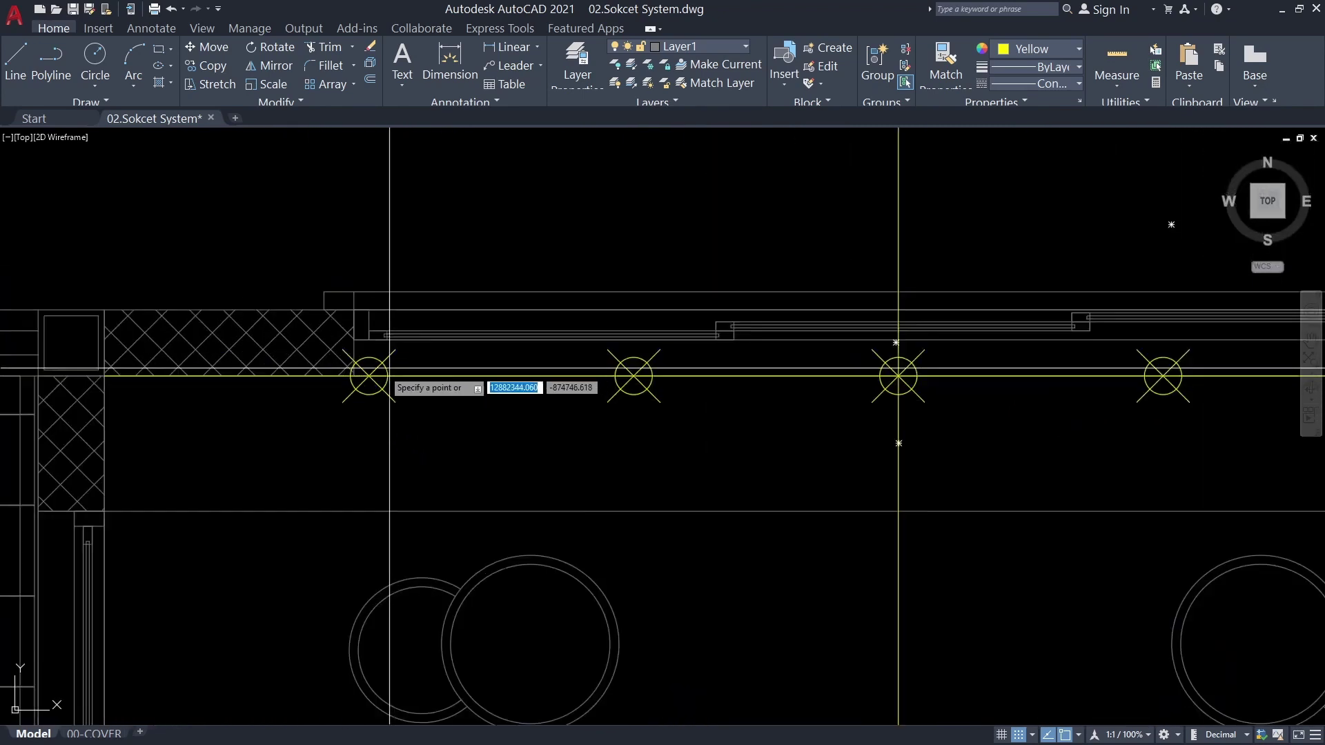
key("Escape")
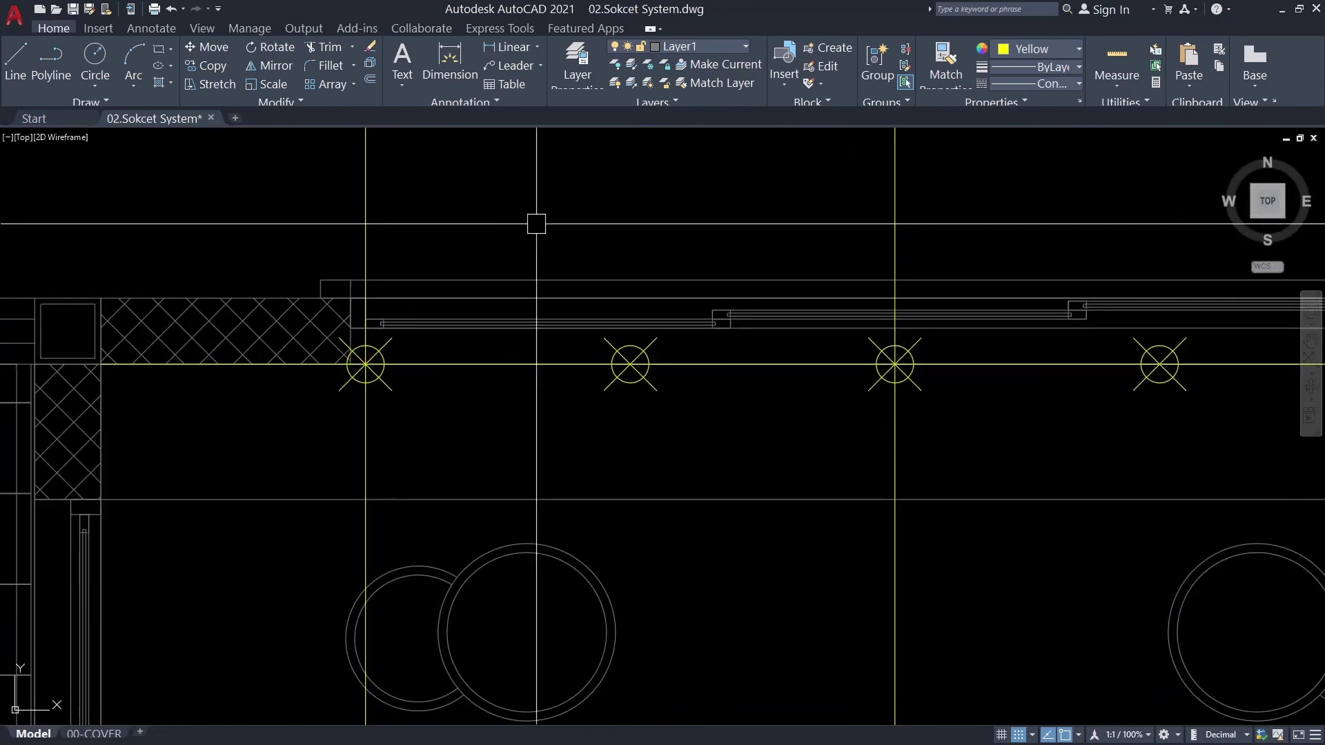
scroll(536, 221, "down", 5)
scroll(593, 426, "up", 3)
scroll(587, 435, "up", 1)
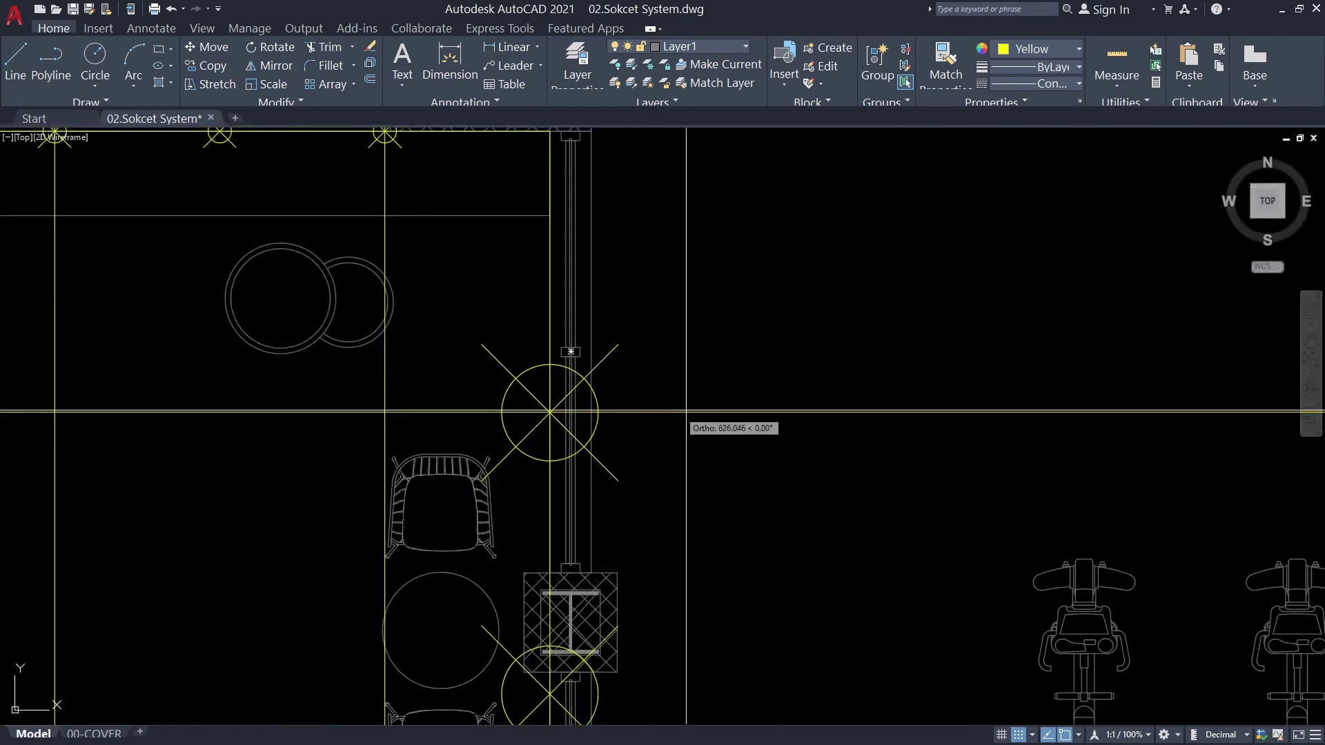
scroll(552, 435, "down", 5)
mouse_move(783, 414)
middle_mouse_down()
mouse_move(797, 407)
mouse_move(355, 379)
middle_mouse_up()
Copy the 2x36w fluorescent lamp from the legend into the room beside the left table
scroll(593, 386, "up", 4)
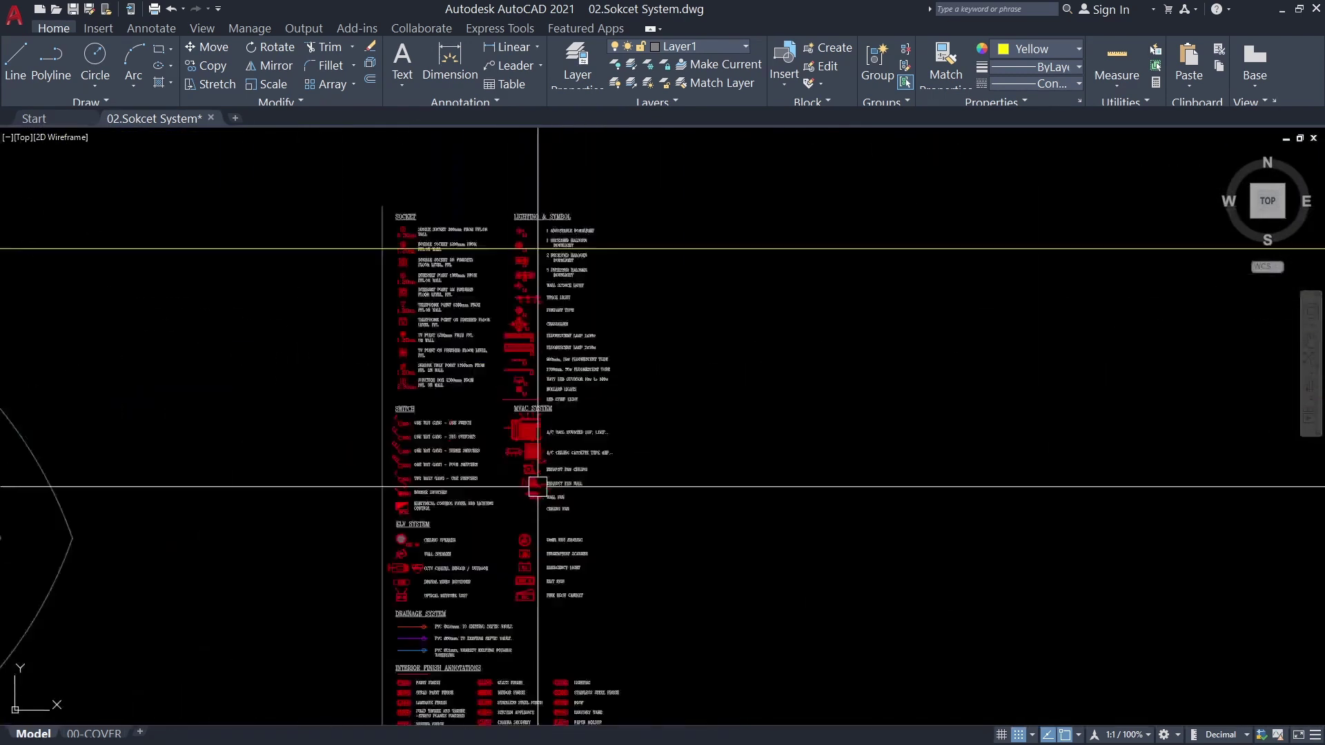
scroll(635, 414, "up", 3)
middle_click_drag(449, 269, 431, 559)
left_click(437, 390)
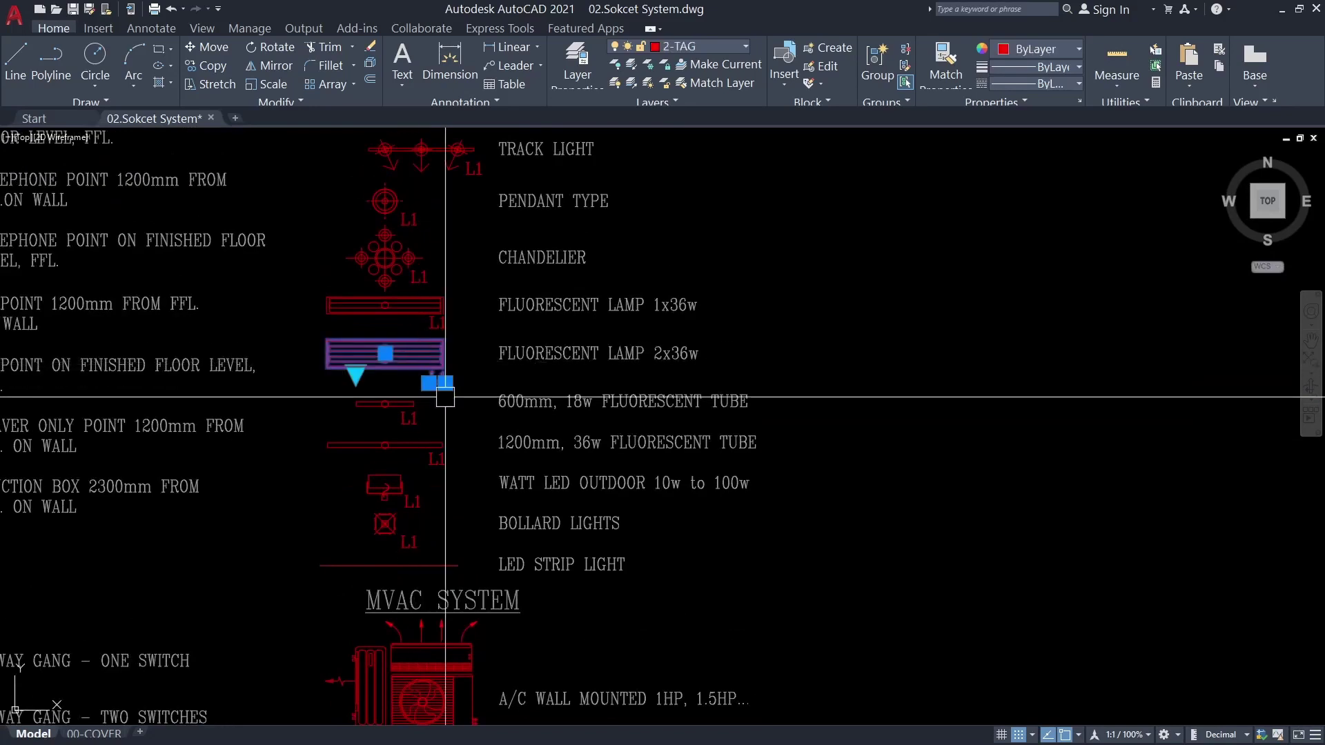
scroll(508, 479, "up", 2)
scroll(507, 483, "up", 2)
type("Co")
scroll(508, 484, "up", 5)
key("Return")
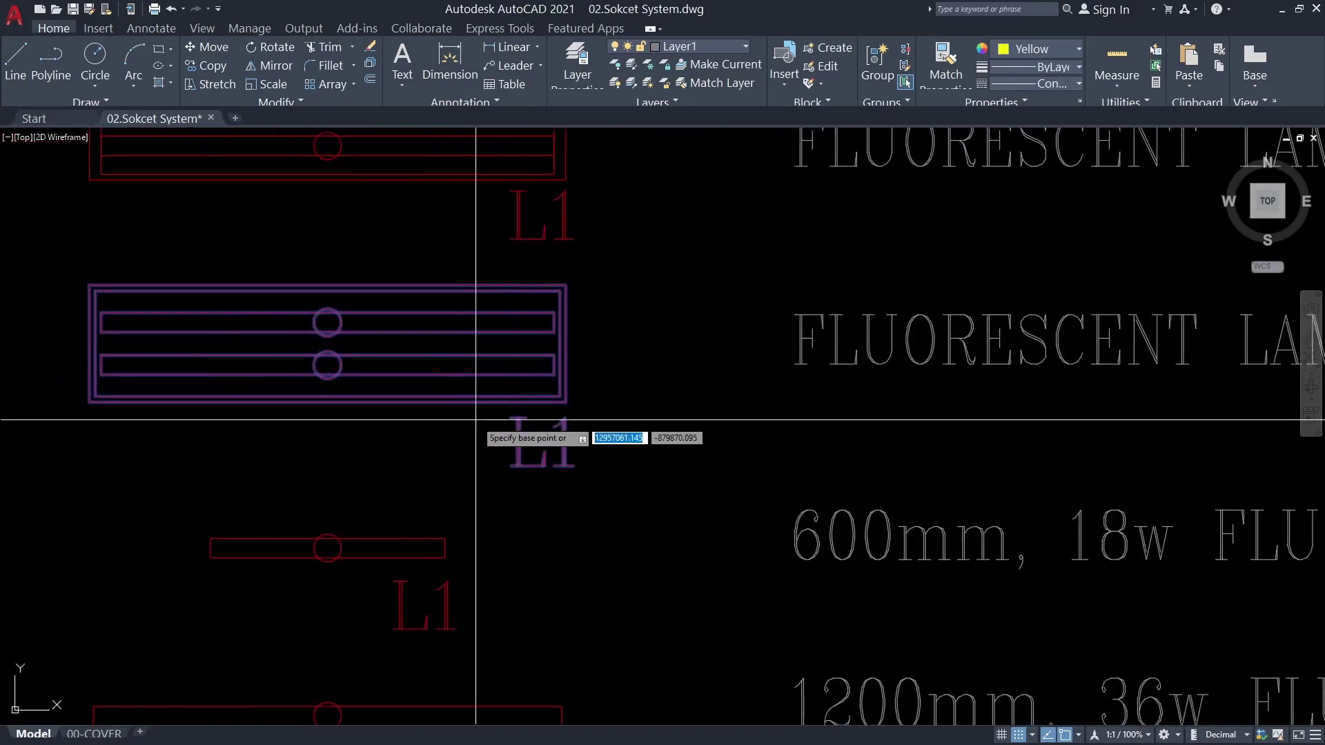
left_click(327, 343)
scroll(359, 386, "down", 5)
scroll(511, 386, "down", 4)
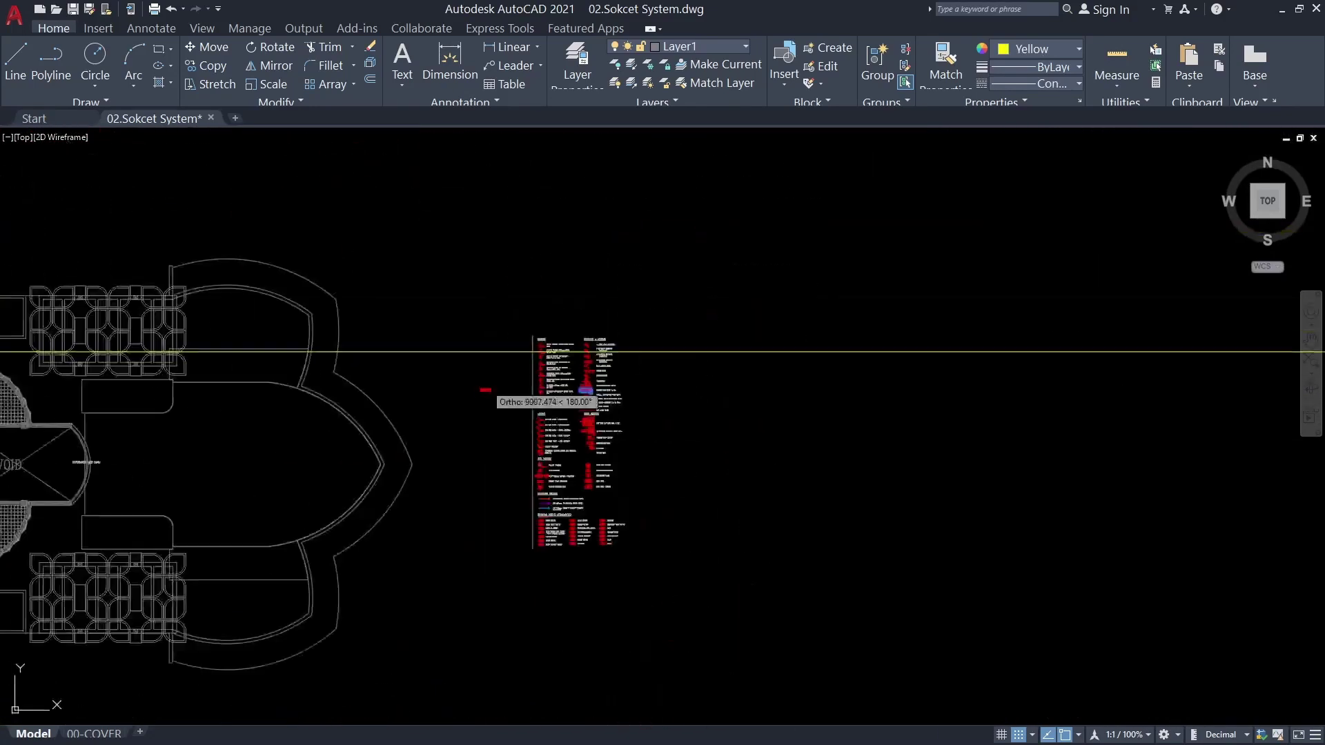
scroll(504, 376, "up", 3)
scroll(161, 322, "up", 3)
middle_click_drag(530, 307, 272, 382)
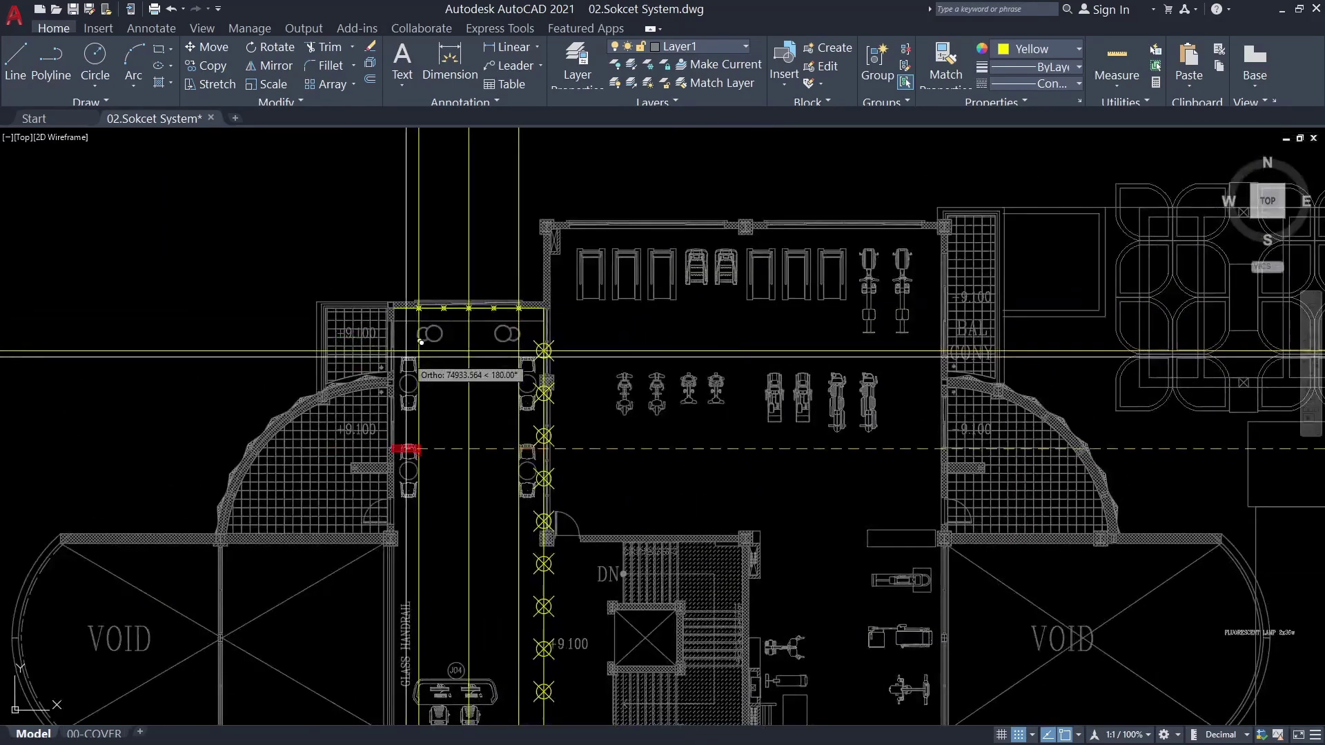
scroll(420, 343, "up", 8)
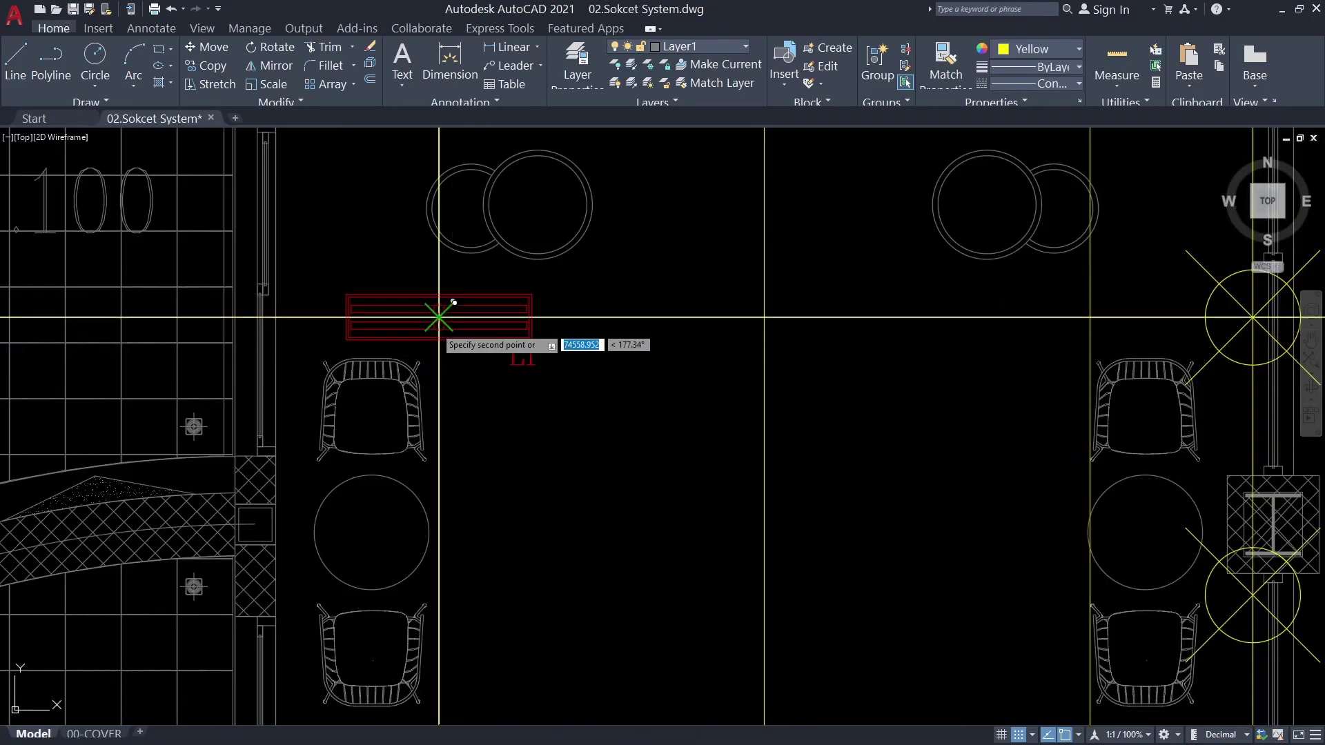
key("Escape")
Rotate the copied lamp and its L1 tag 90° so it runs vertically
middle_click_drag(505, 394, 485, 435)
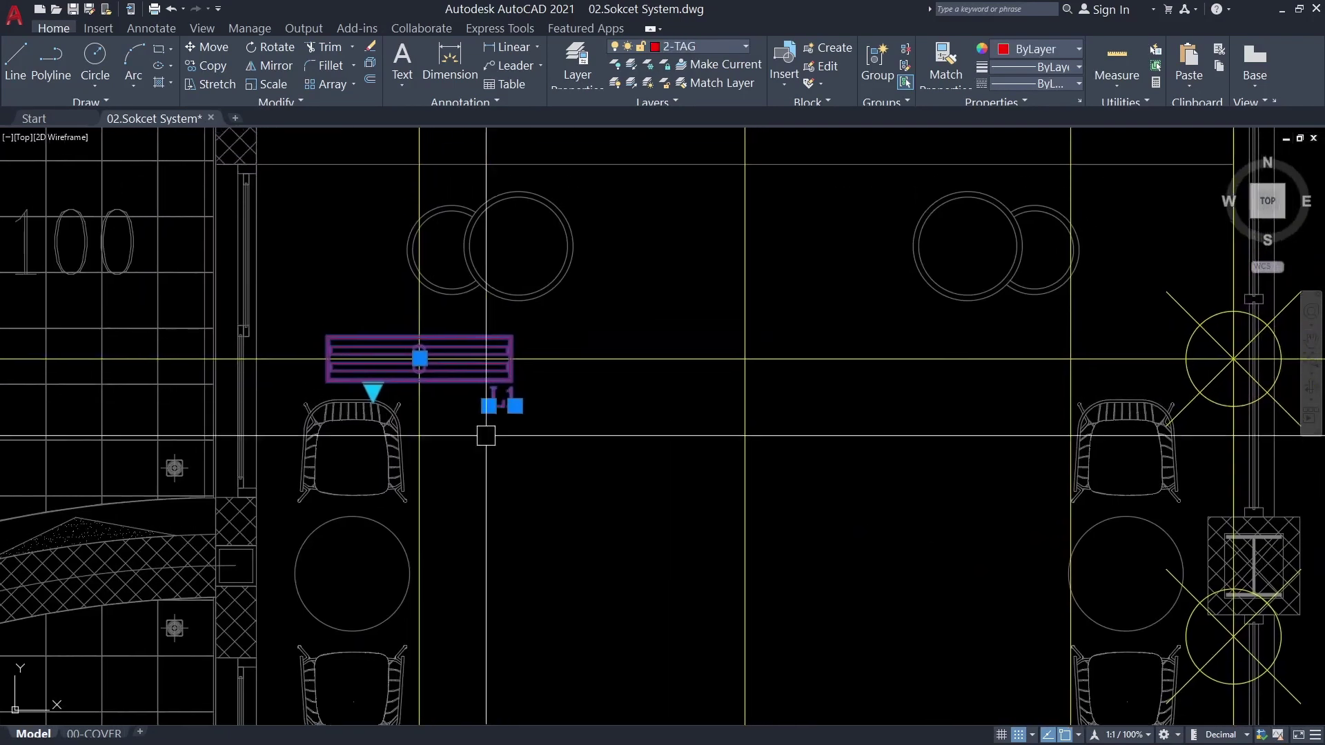
type("o")
key("Return")
scroll(433, 390, "up", 5)
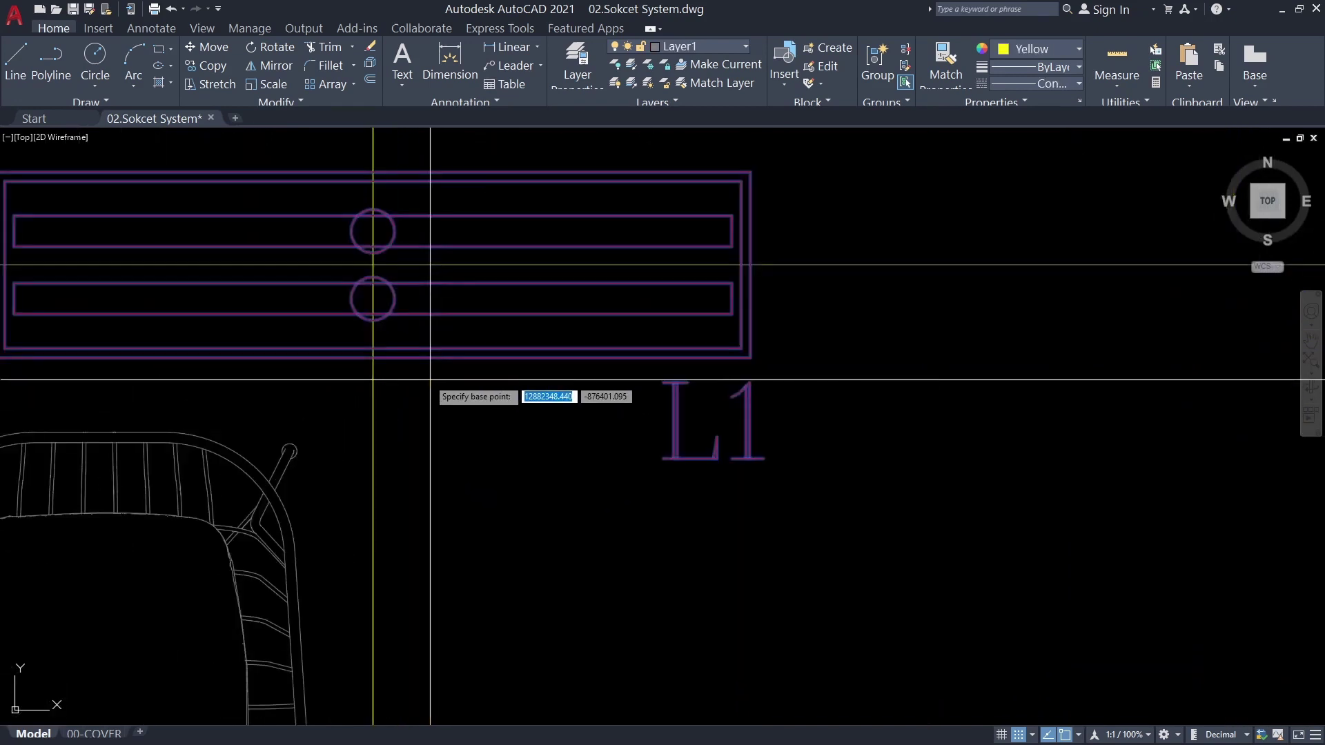
left_click(373, 264)
scroll(300, 505, "down", 3)
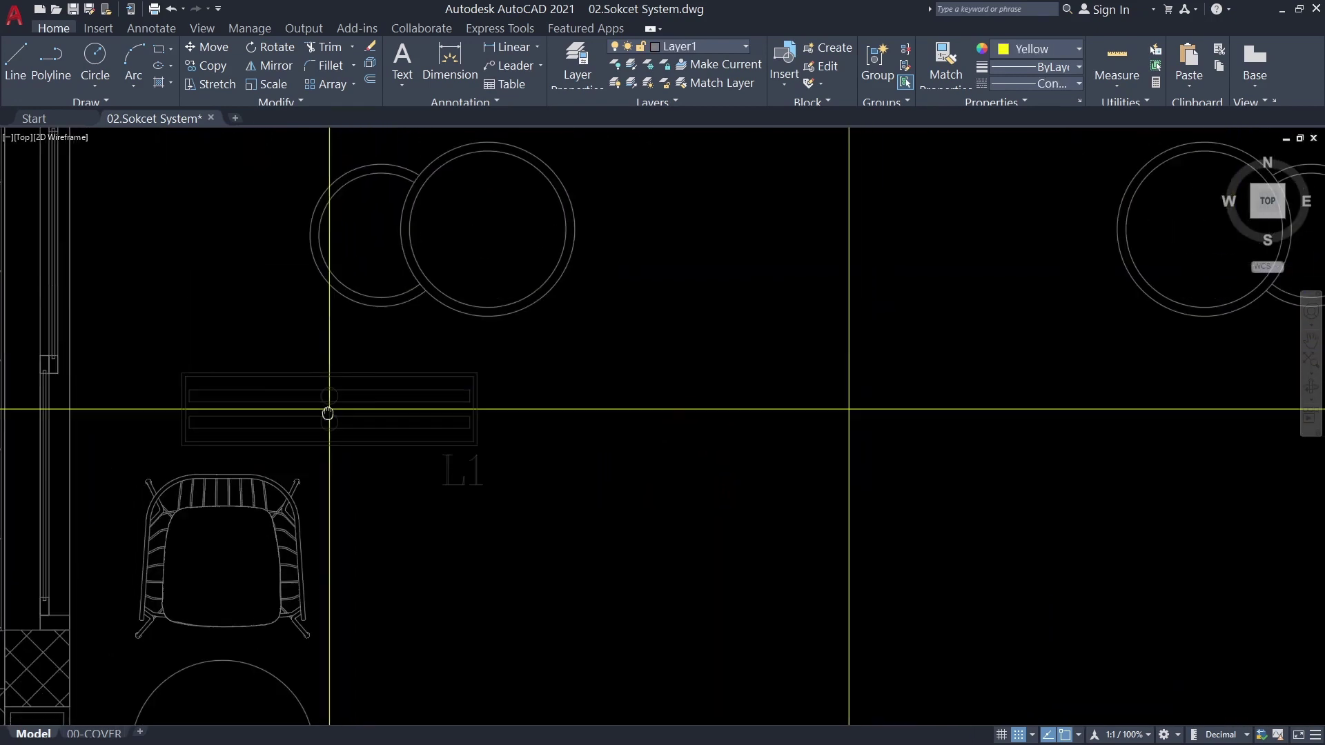
left_click(380, 235)
scroll(346, 375, "down", 4)
Try an arrayed copy of the vertical lamp, then cancel, keeping a single lamp
left_click(316, 476)
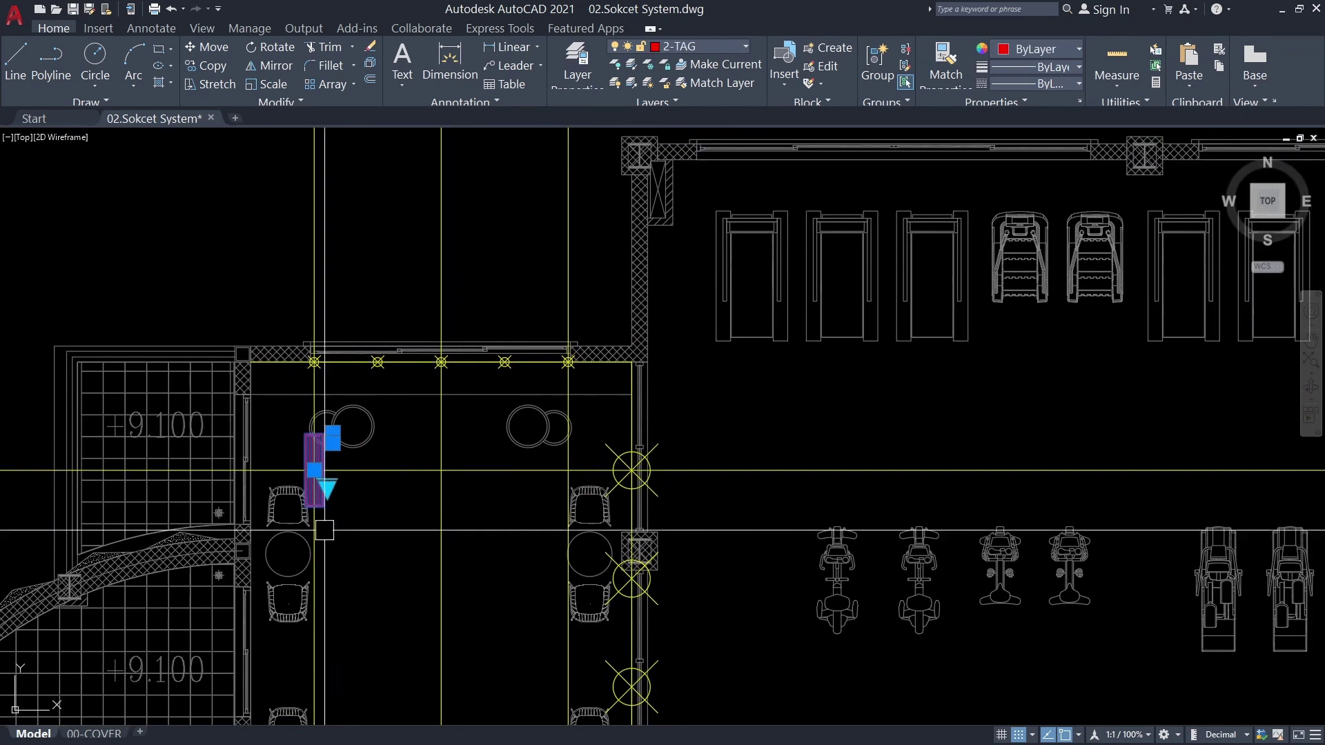
type("co")
key("Return")
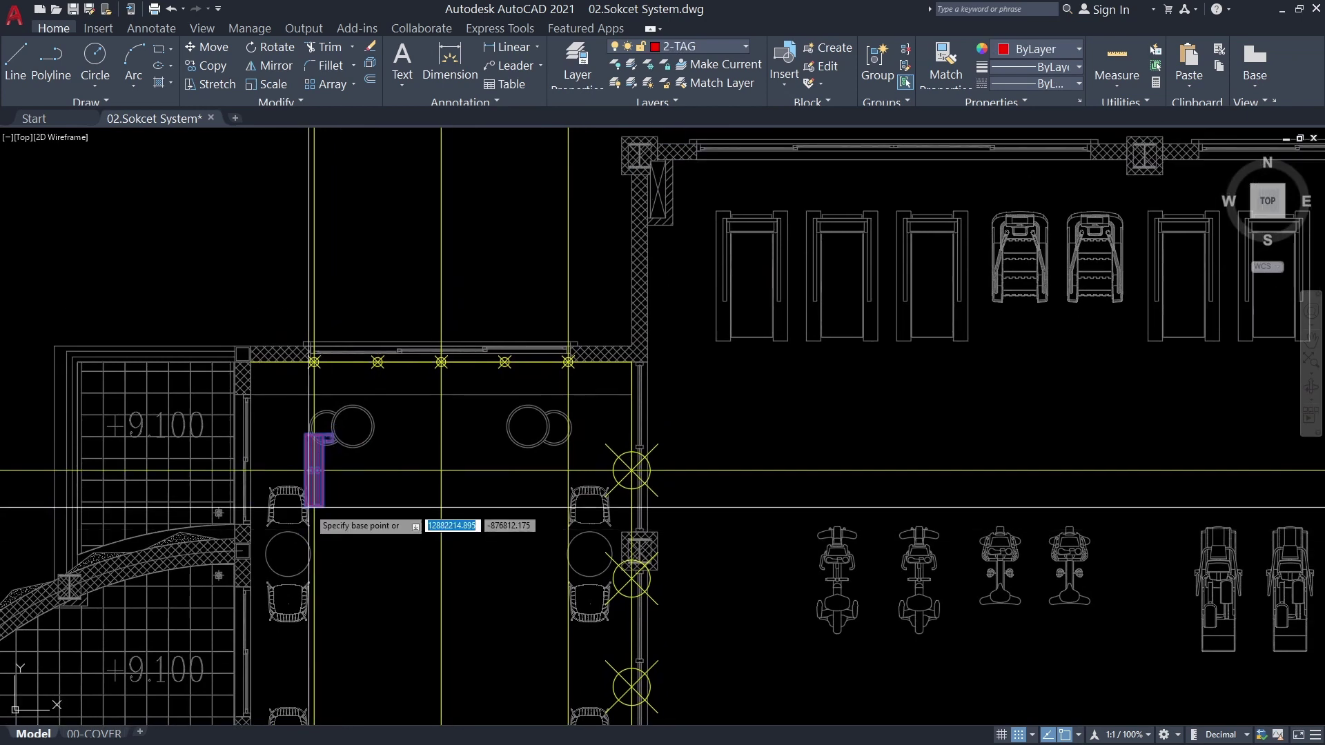
scroll(313, 507, "up", 5)
scroll(298, 471, "up", 3)
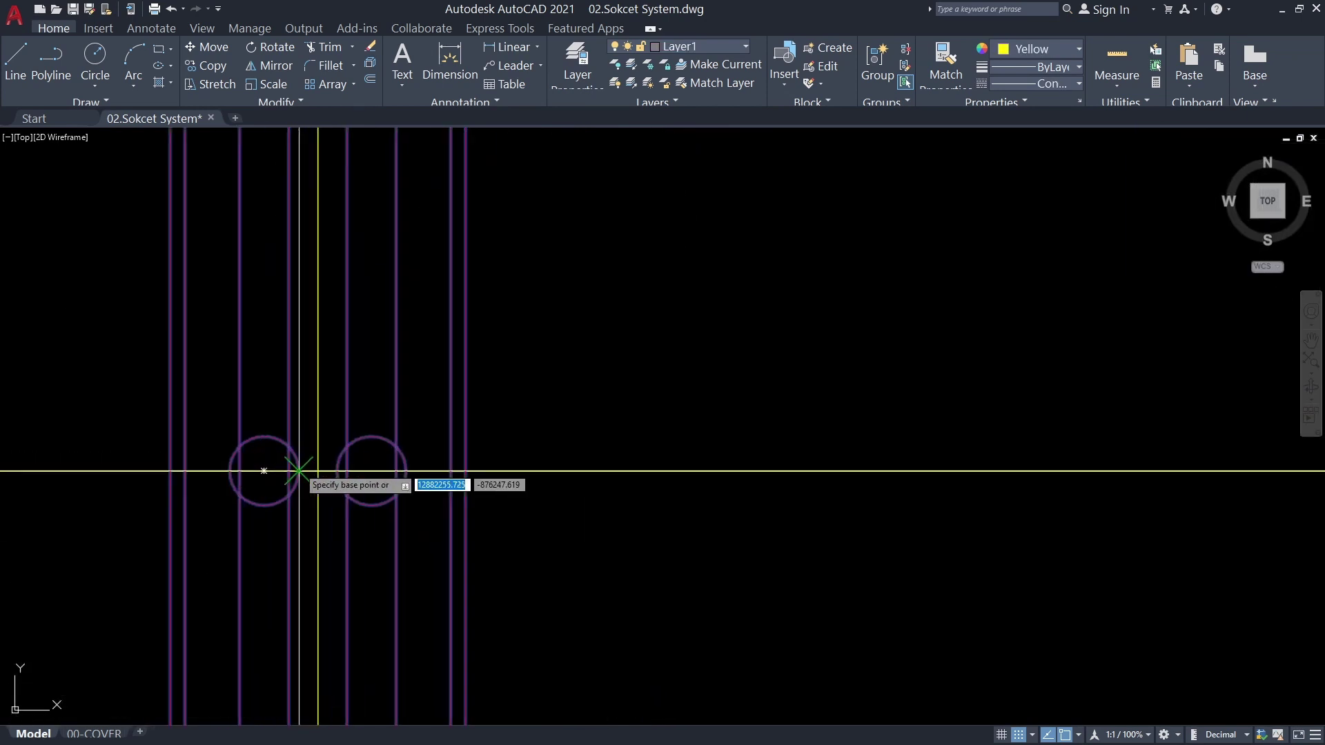
left_click(318, 471)
scroll(313, 471, "down", 4)
type("a")
key("Return")
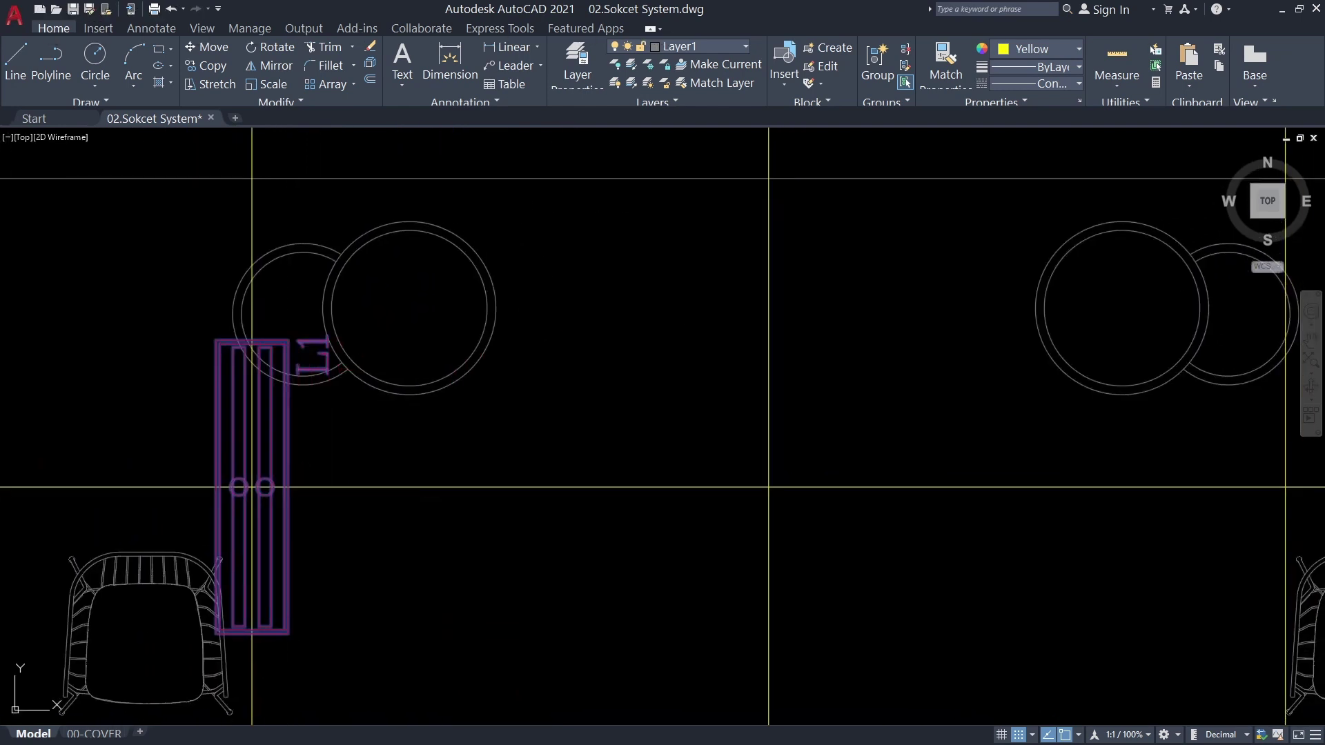
key("Escape")
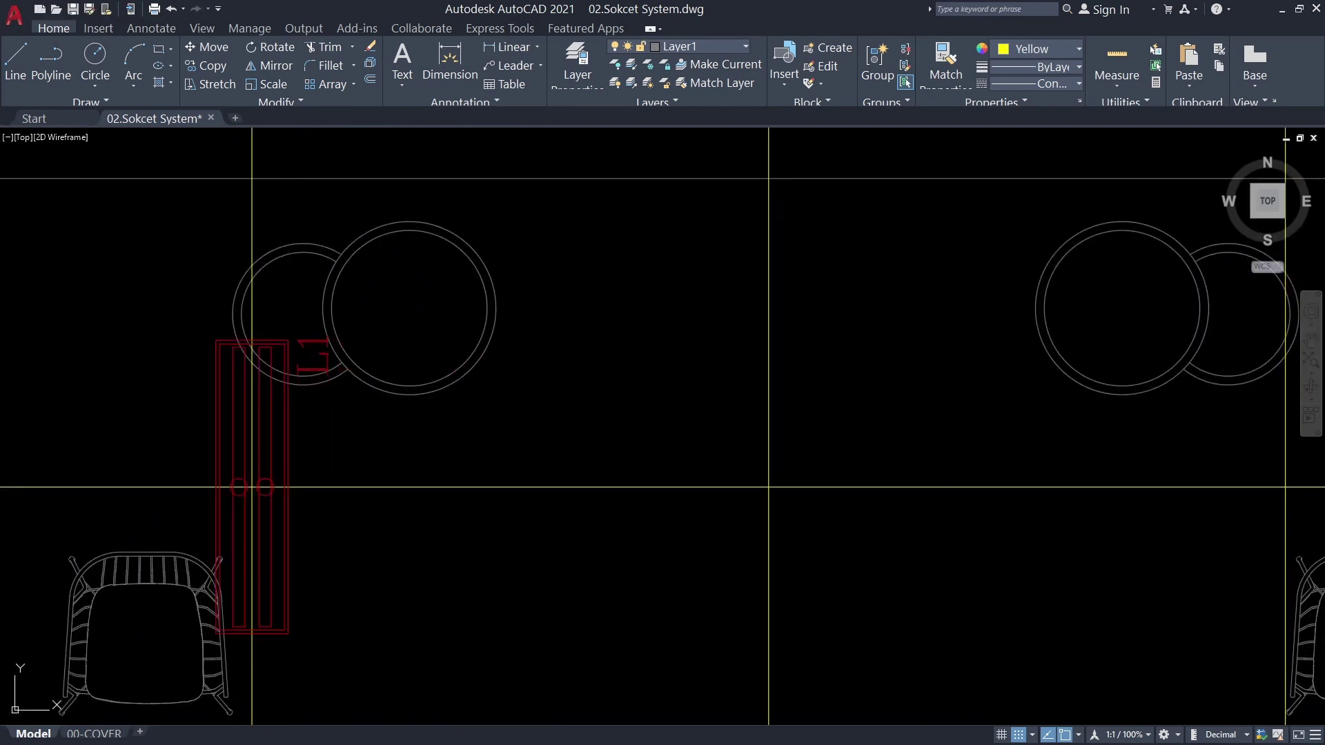
Save the drawing and select the vertical lamp with its L1 tag
middle_click_drag(951, 727, 795, 701)
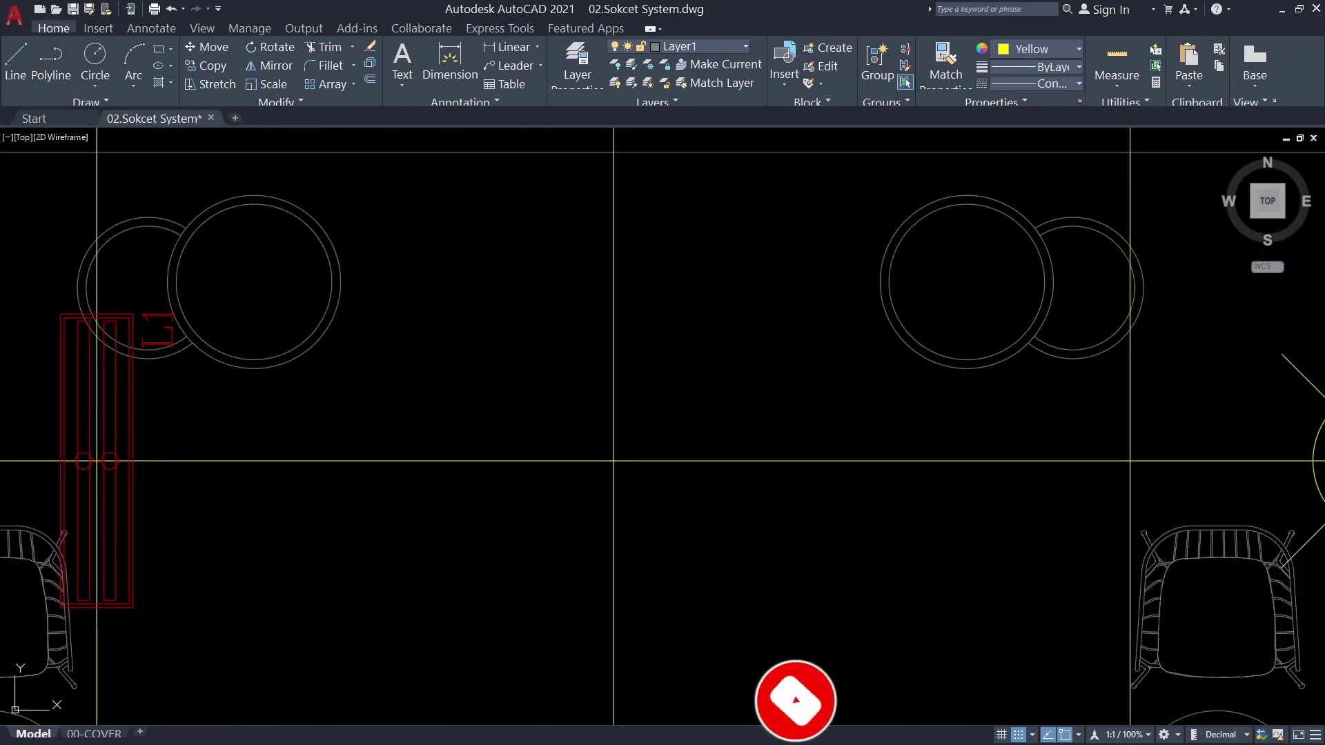
key("ctrl+s")
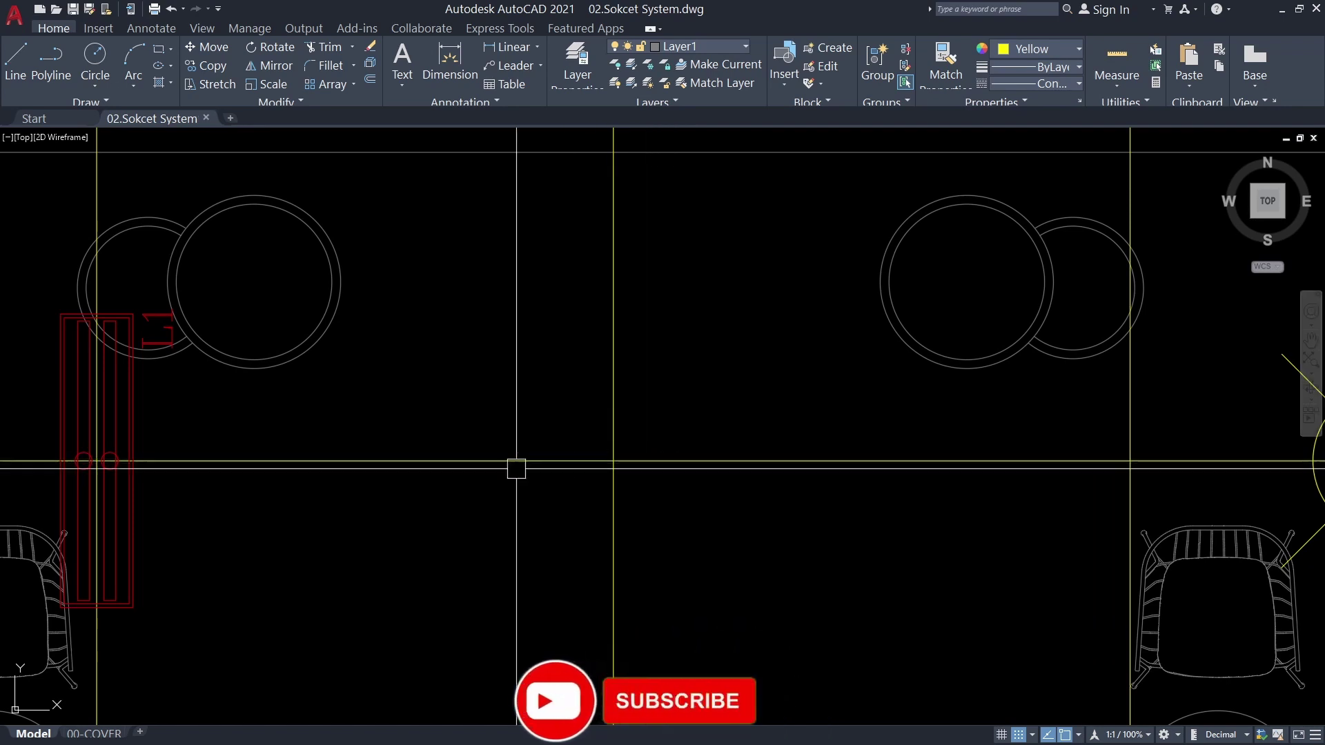
middle_click_drag(278, 416, 527, 429)
left_click(370, 345)
type("c")
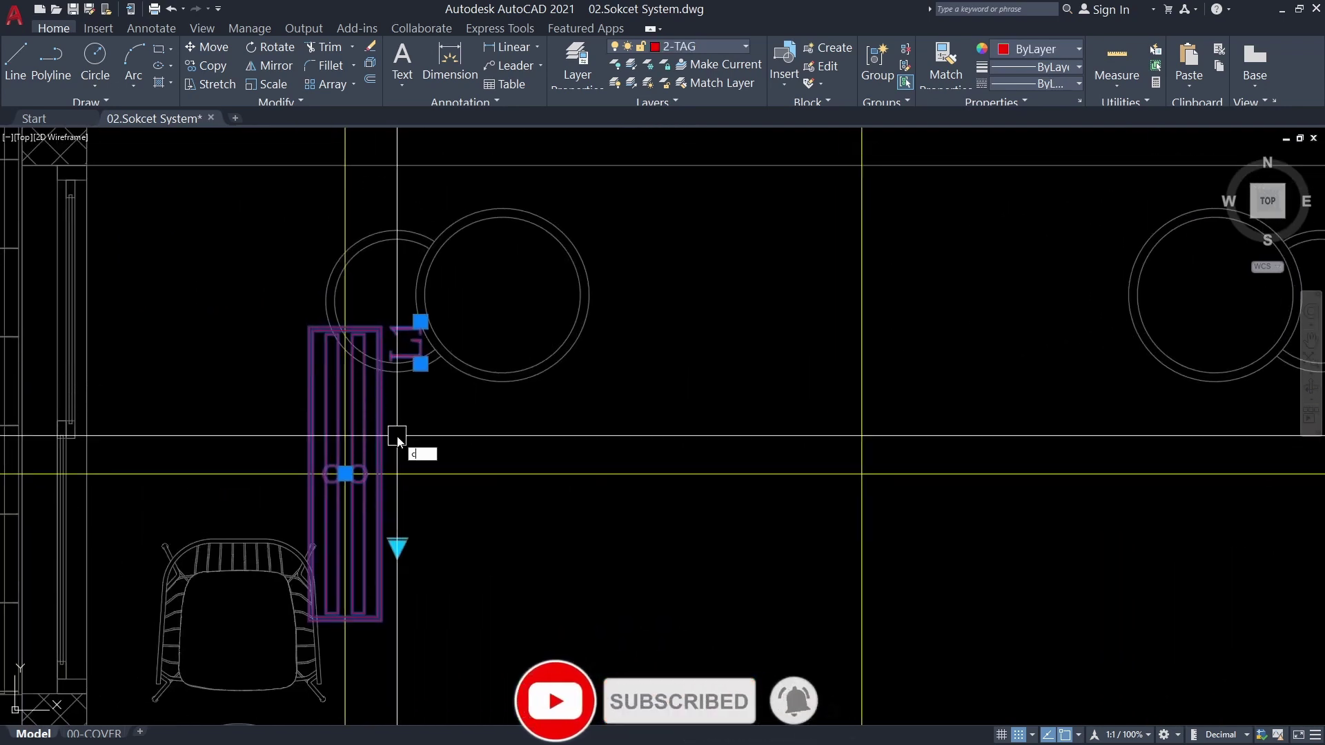
Copy the lamp as a 3-lamp array, spaced so the copies reach the far table
type("o")
key("Return")
scroll(398, 442, "up", 2)
scroll(296, 526, "up", 2)
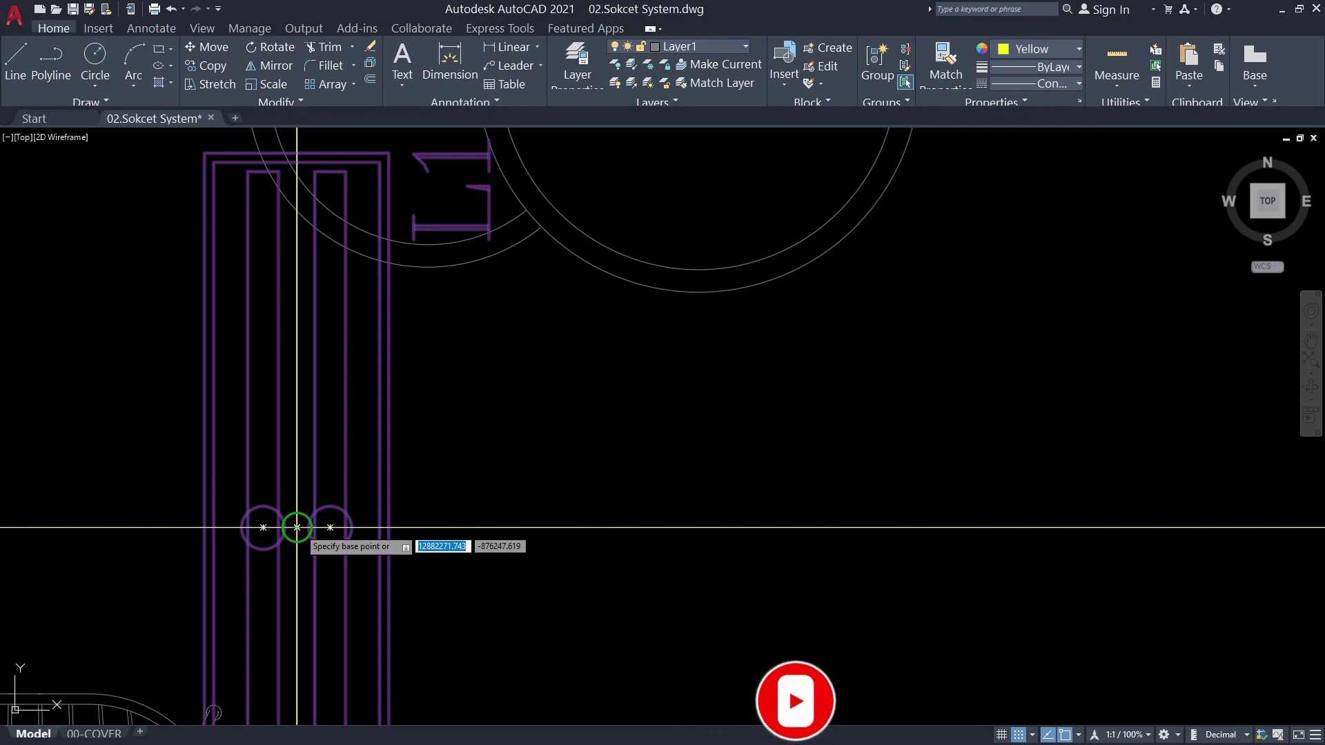
left_click(297, 527)
type("a")
key("Return")
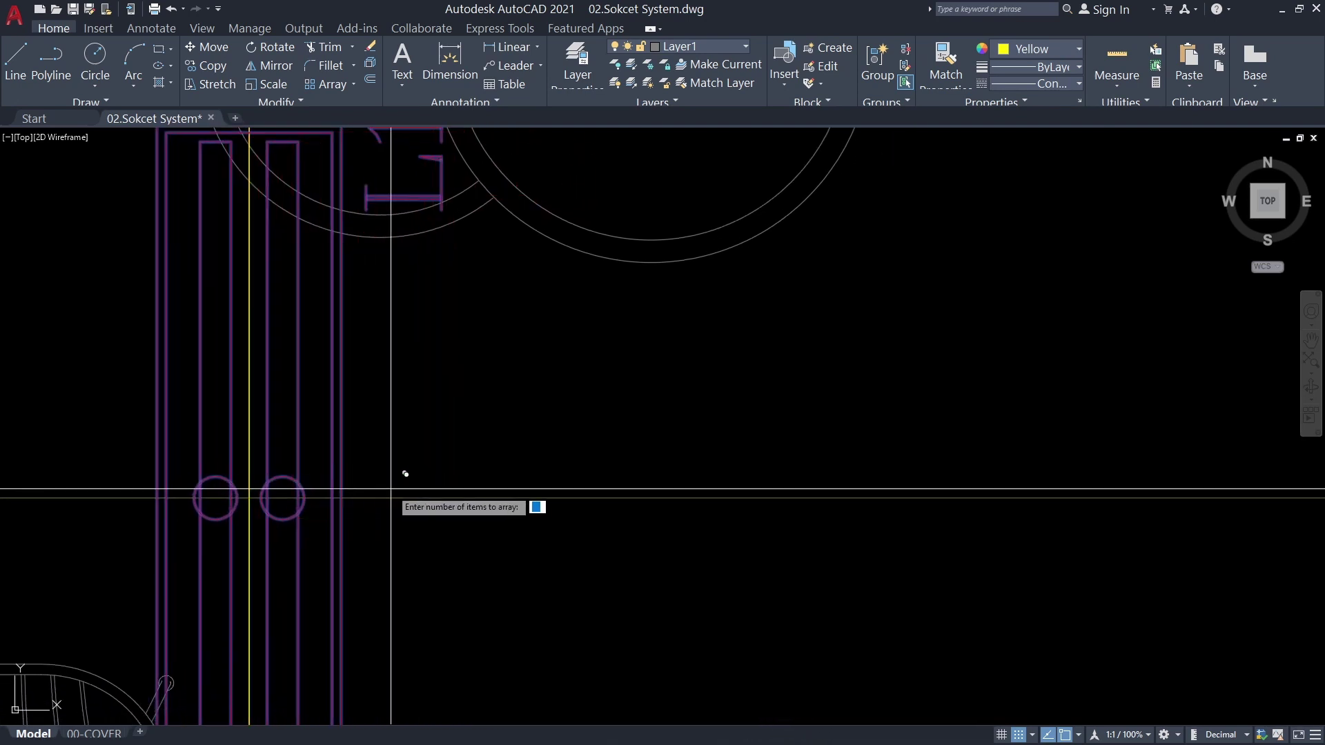
type("3")
key("Return")
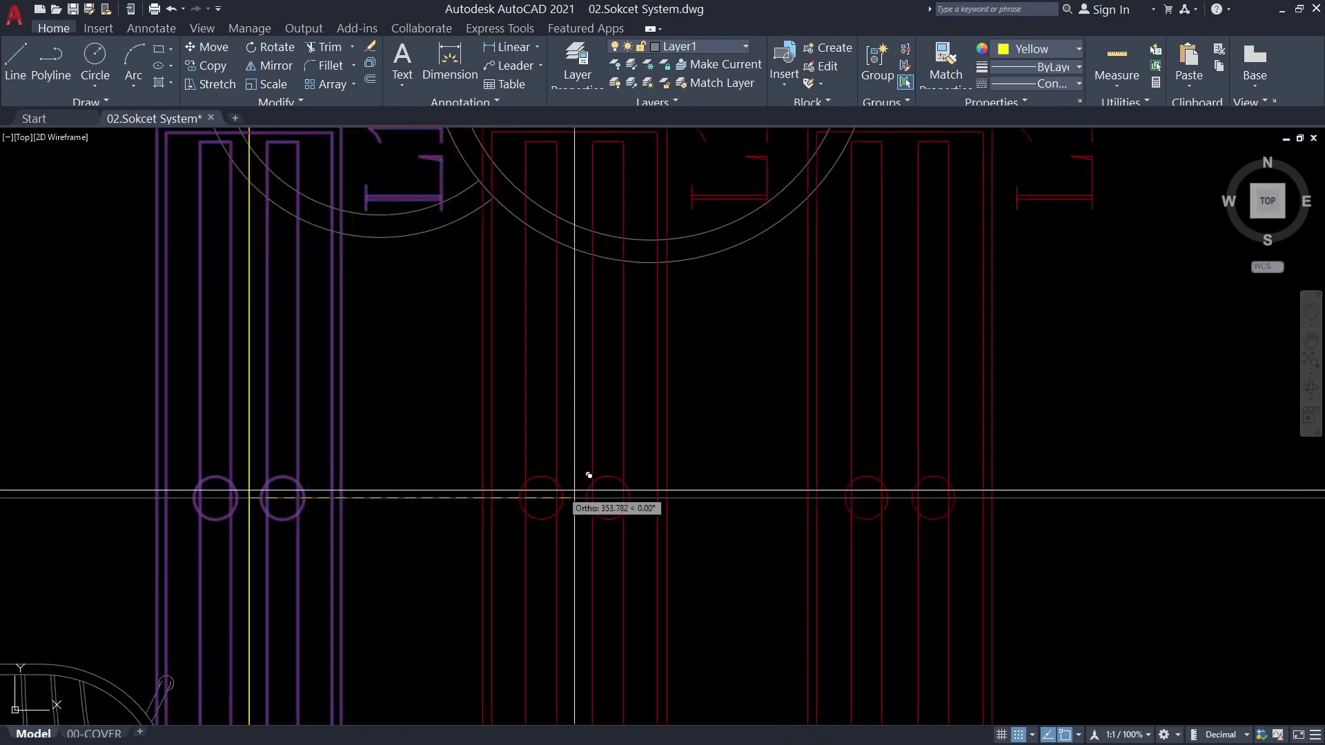
middle_click_drag(590, 487, 280, 503)
scroll(281, 503, "down", 2)
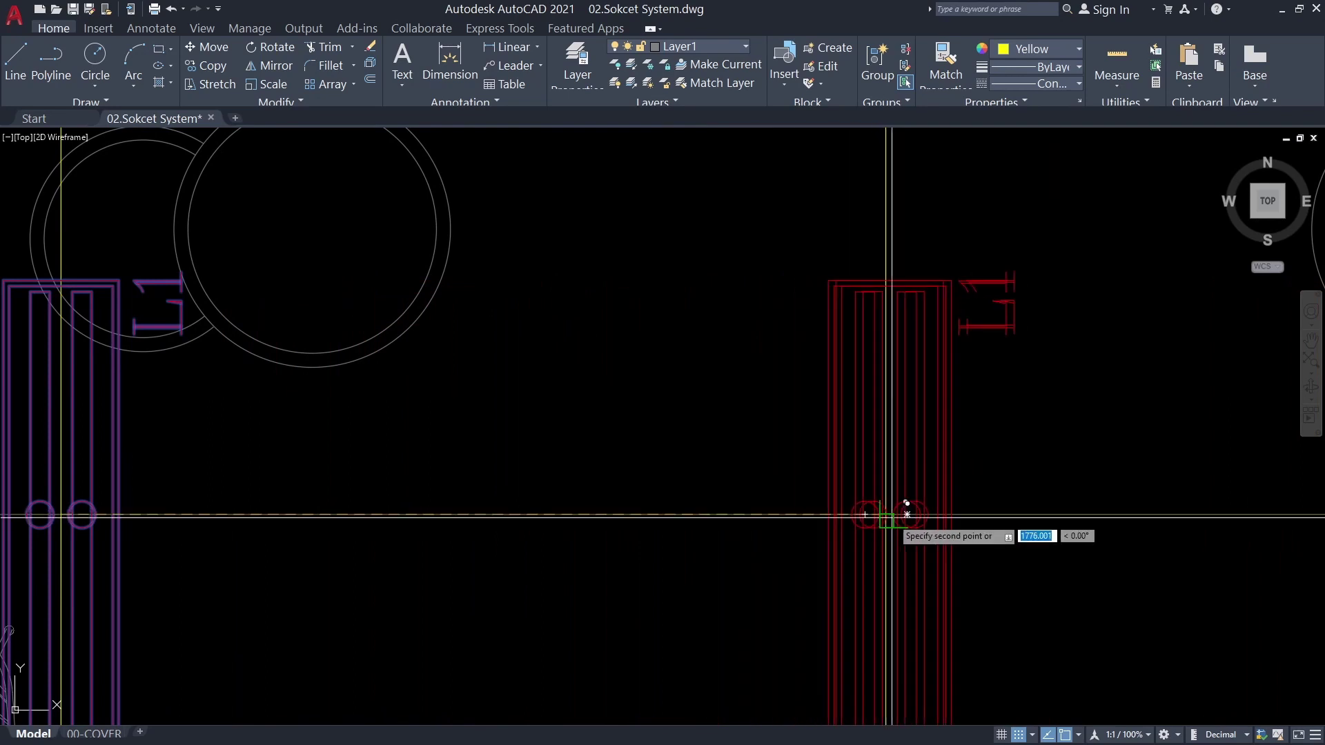
scroll(886, 510, "down", 4)
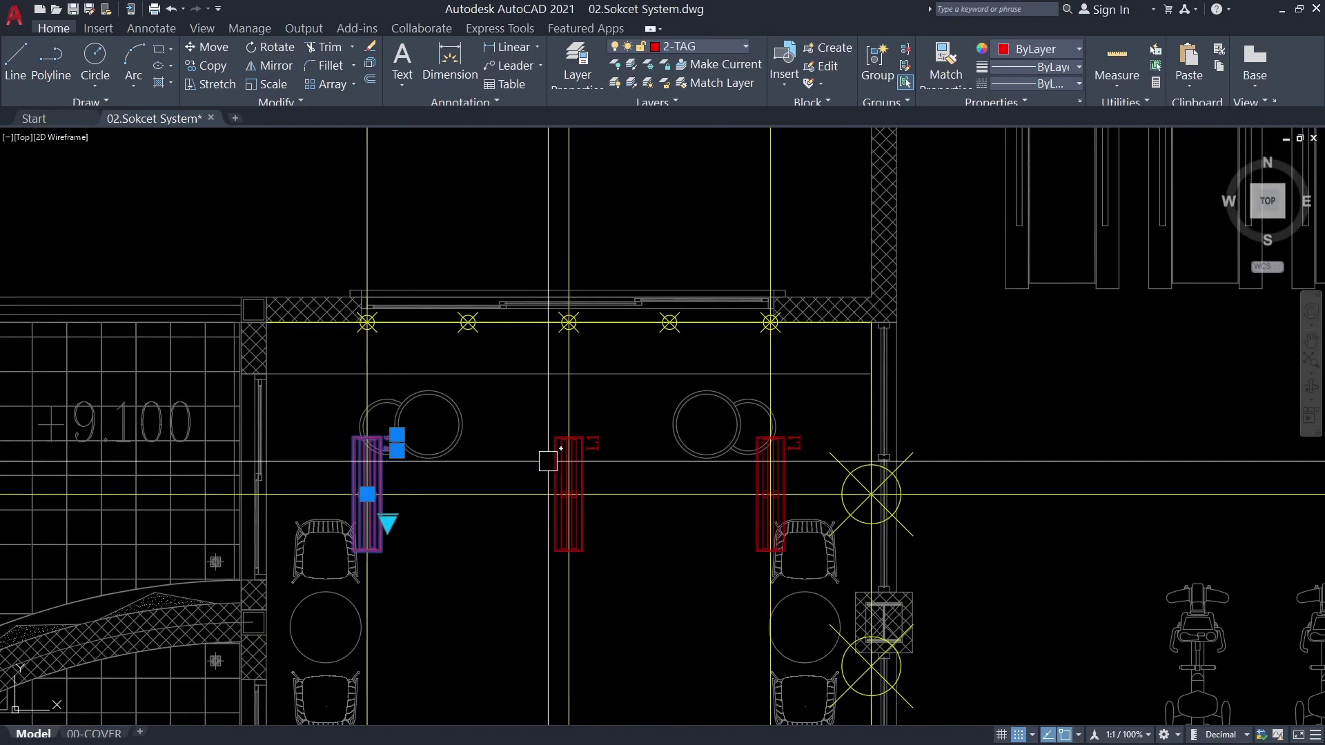
left_click(591, 438)
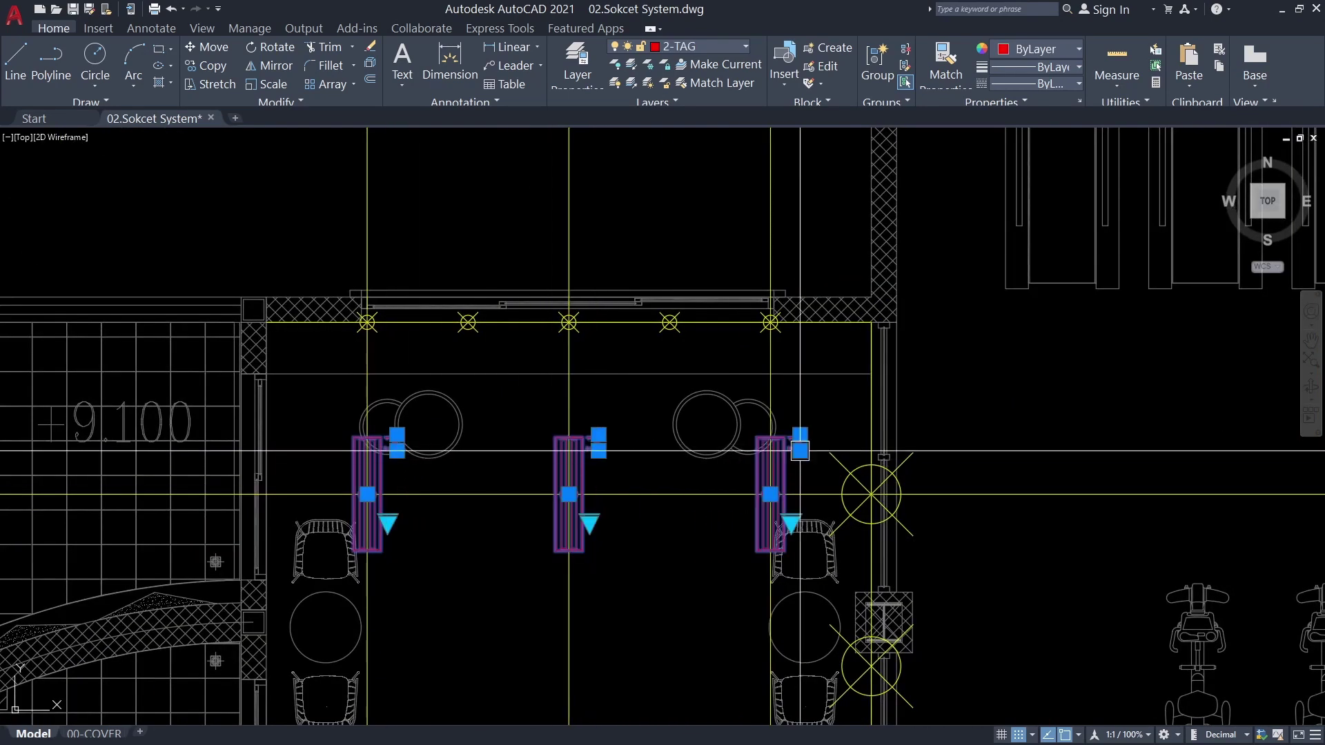
Copy the fluorescent fixture into an evenly spaced row of three using COPY's Array option
middle_click_drag(591, 438, 496, 404)
type("o")
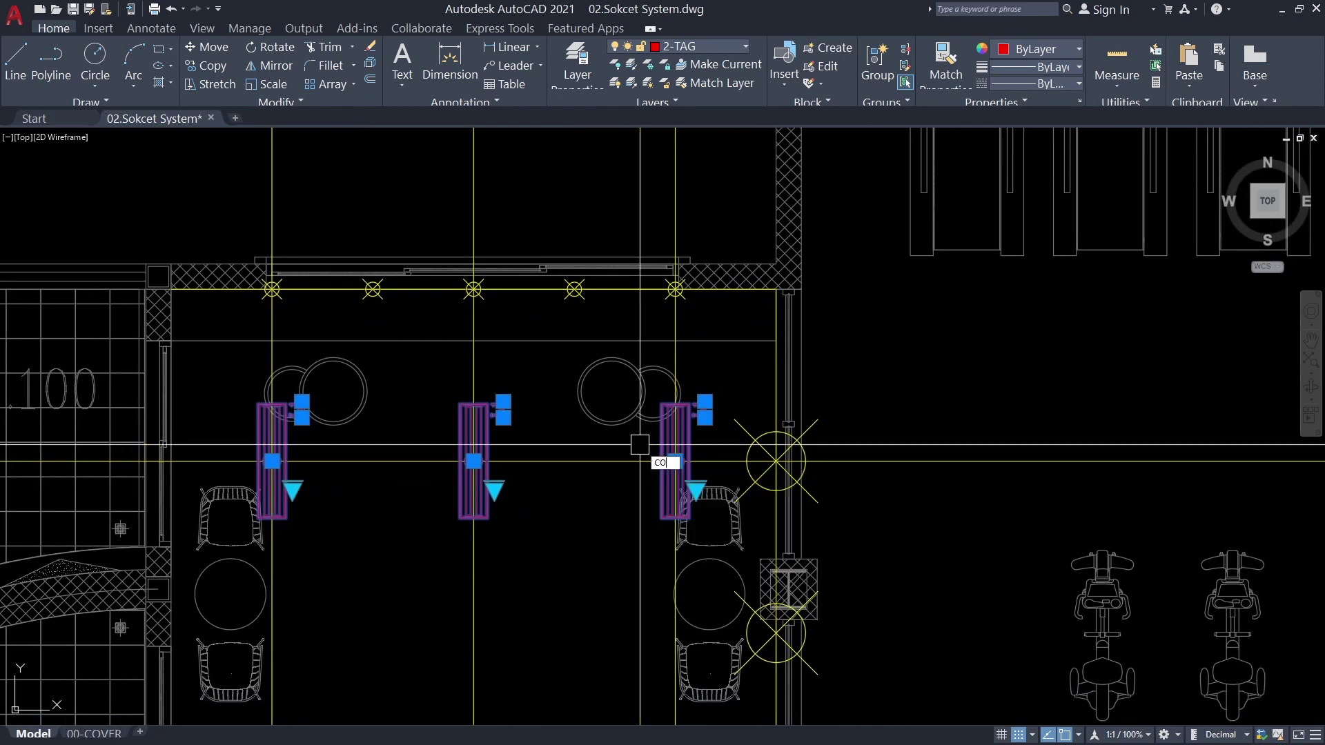
key("Return")
scroll(641, 450, "up", 2)
scroll(704, 427, "up", 3)
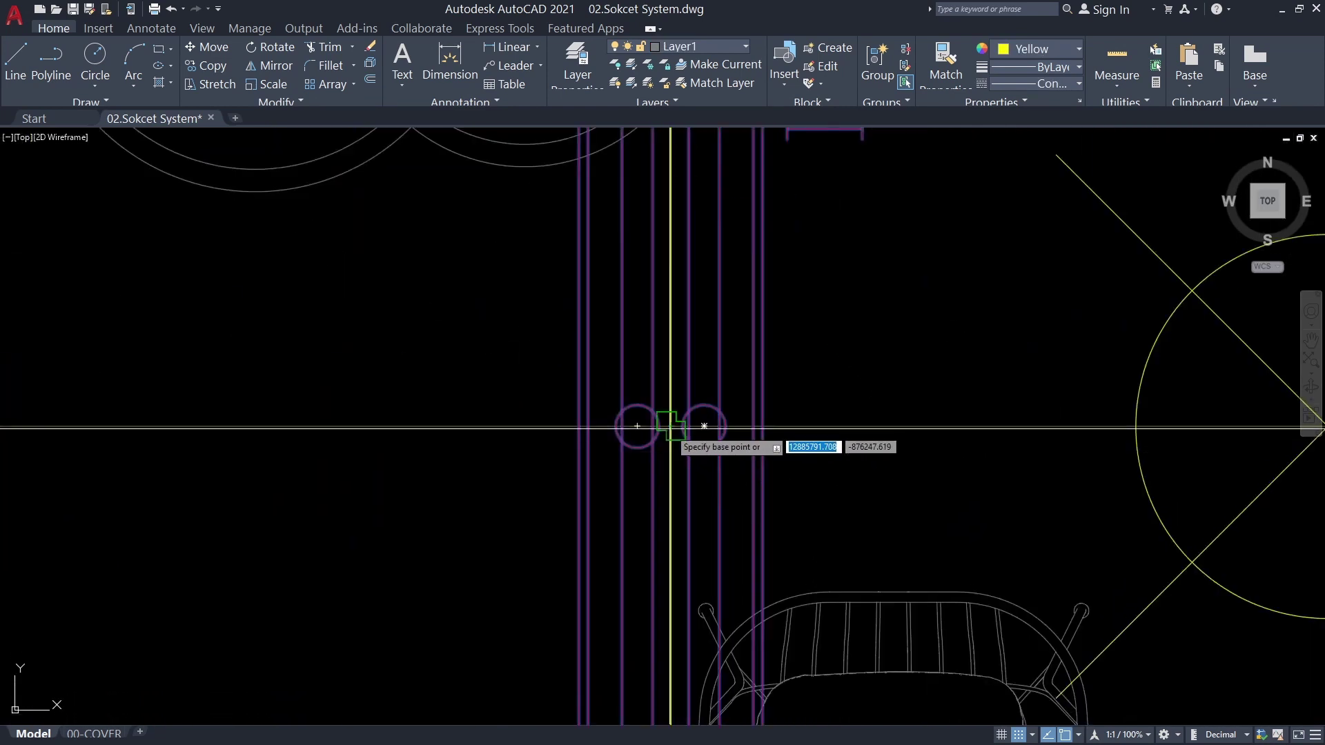
scroll(669, 387, "down", 3)
type("a")
key("Return")
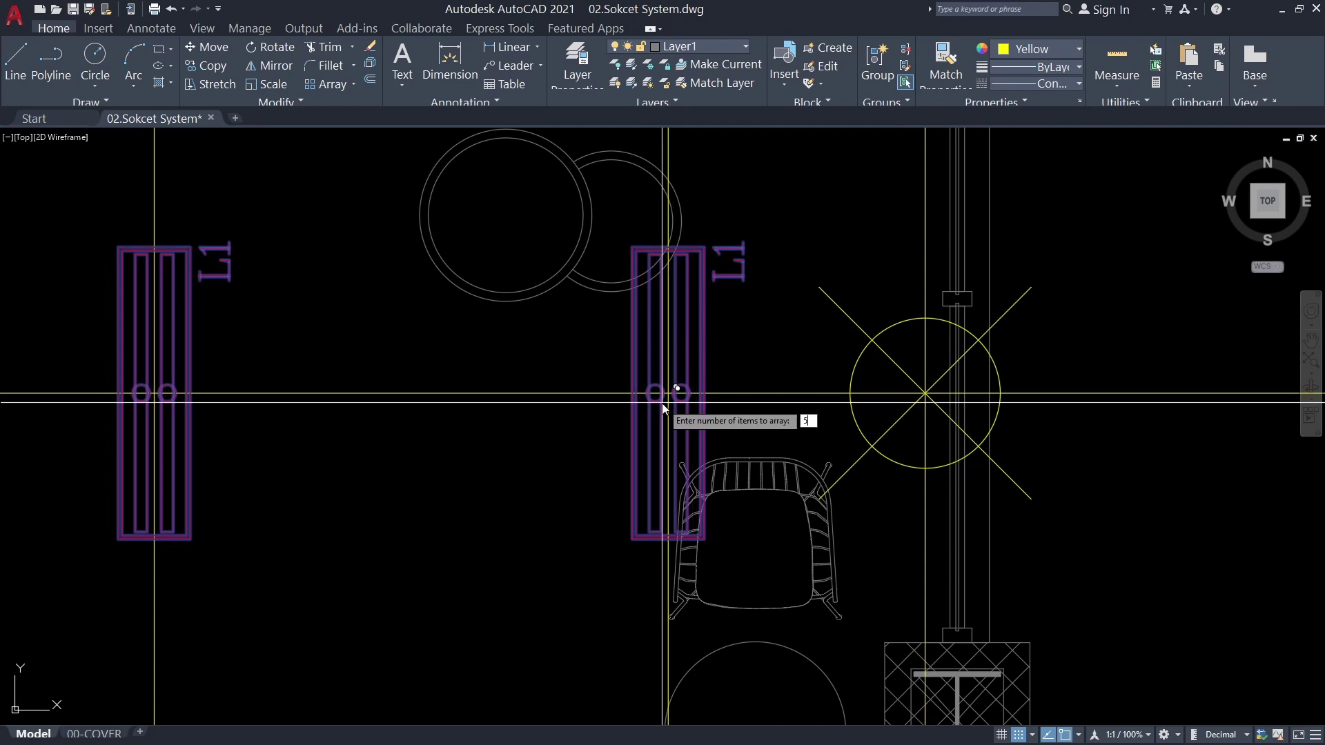
scroll(676, 389, "down", 4)
scroll(666, 448, "down", 2)
middle_click_drag(666, 449, 634, 276)
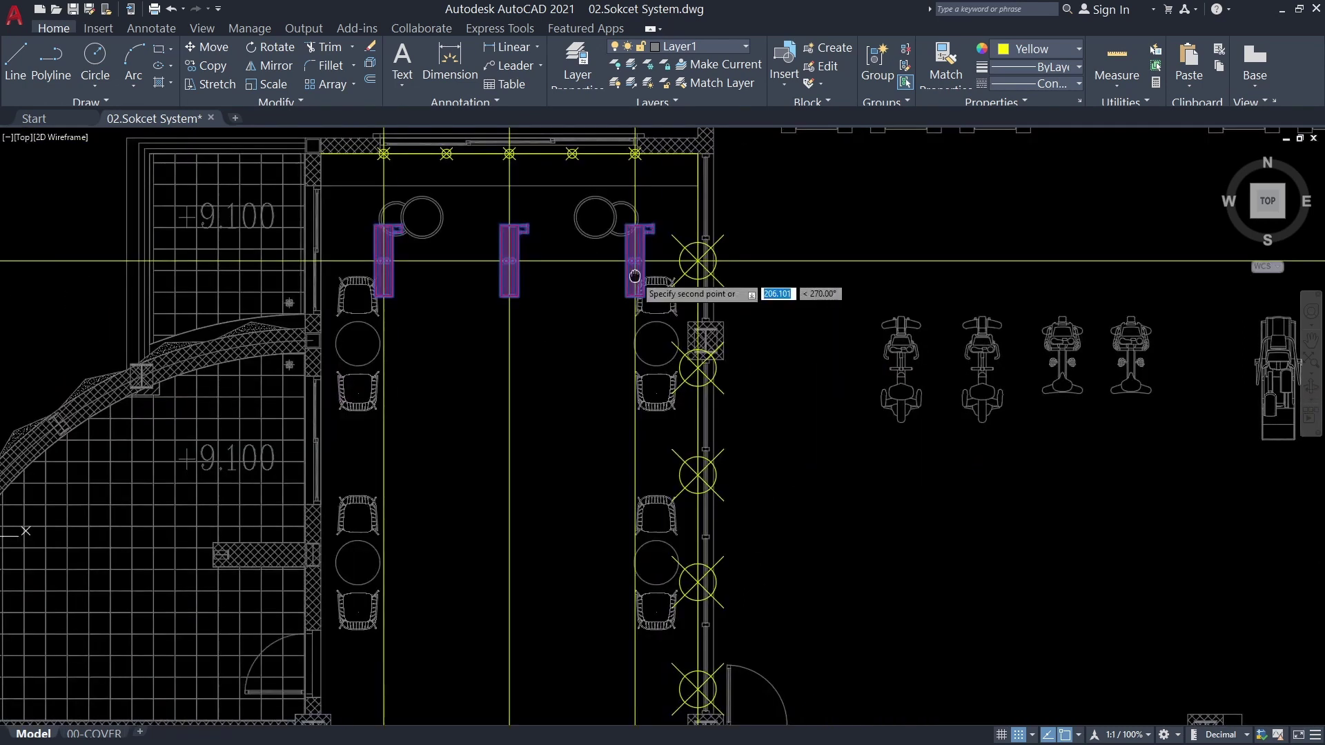
scroll(635, 276, "up", 2)
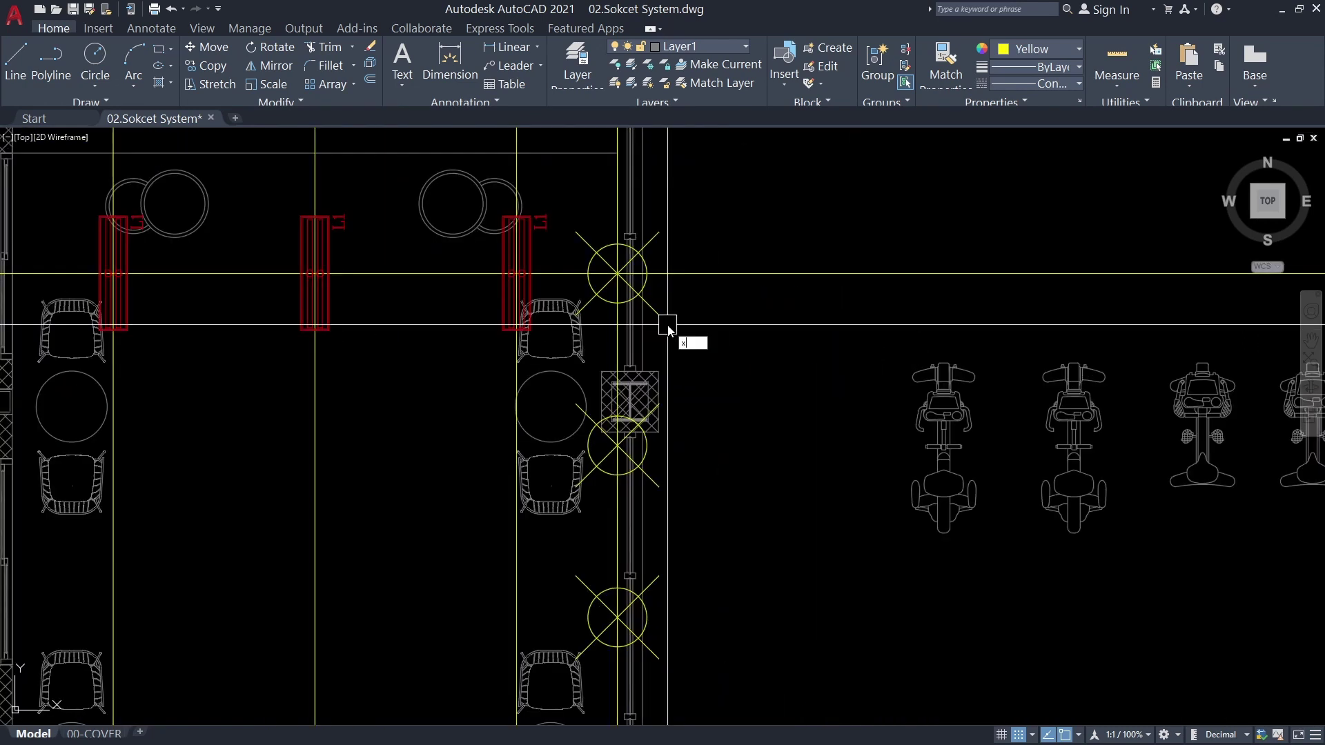
Draw a horizontal construction line (XL) through the centres of the fixture row
type("xl")
key("Return")
middle_click_drag(618, 477, 601, 283)
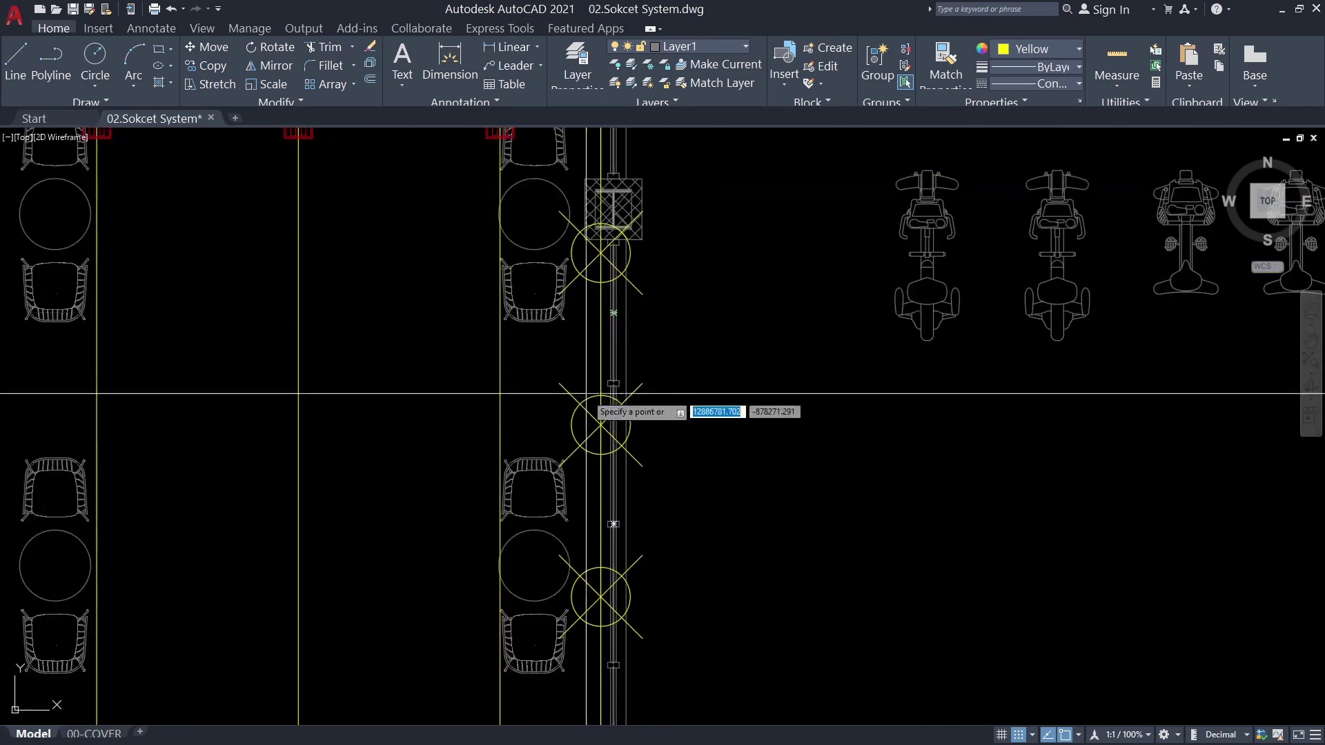
left_click(601, 424)
left_click(681, 409)
key("Return")
scroll(682, 409, "down", 3)
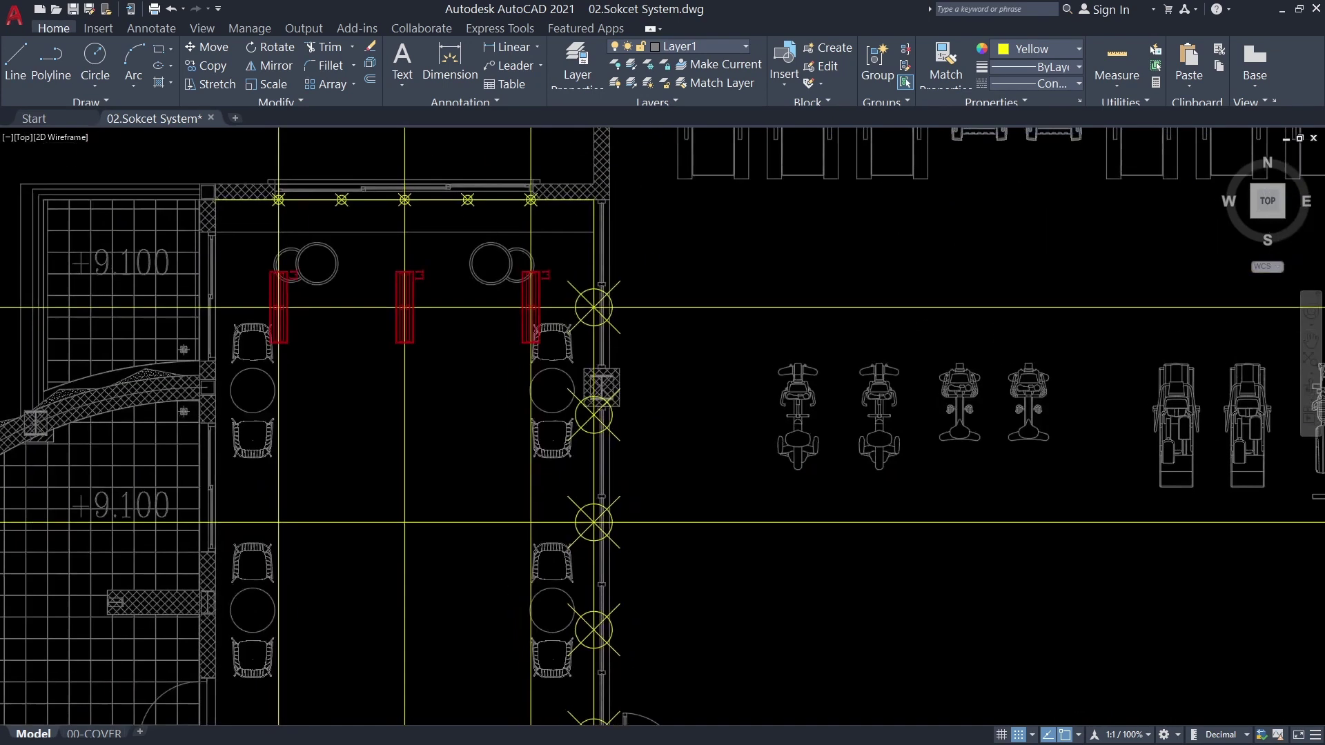
scroll(275, 325, "up", 3)
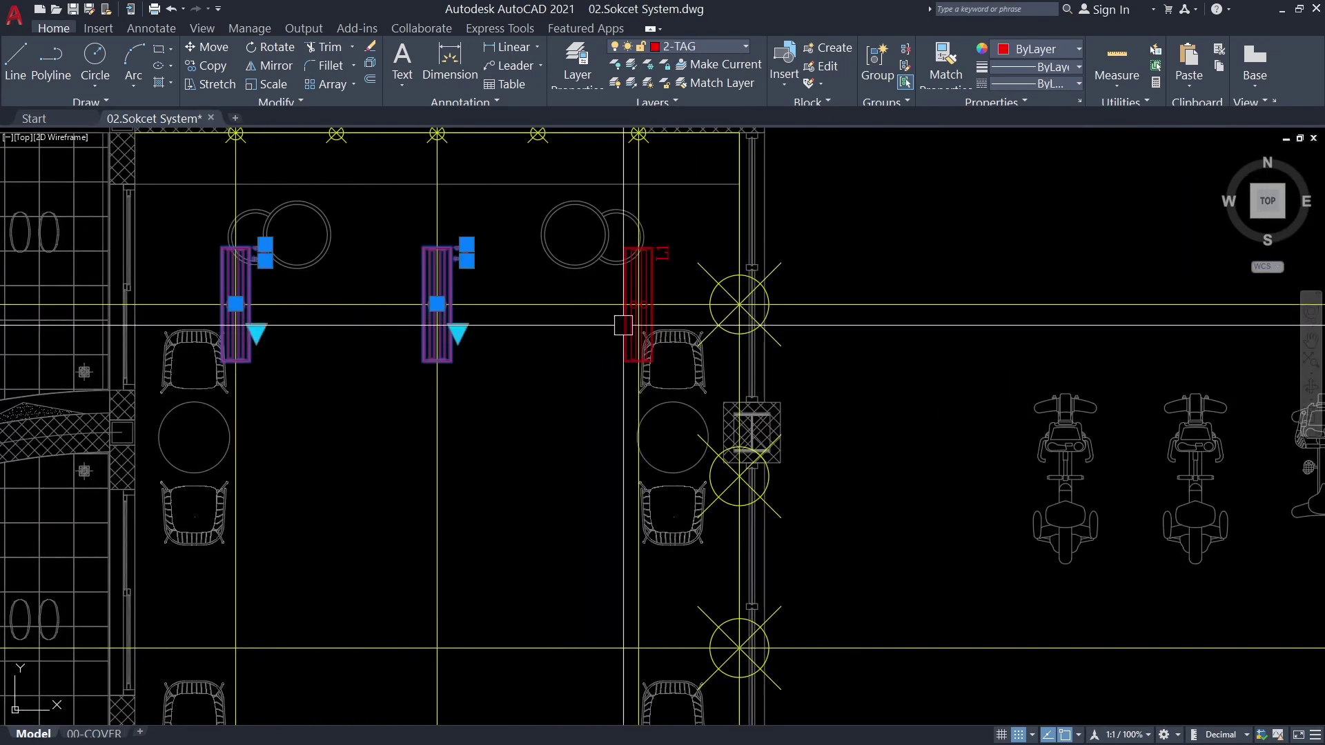
Array-copy the three-fixture row into 10 rows spaced downward at 270° along the room
middle_click_drag(575, 357, 498, 393)
key("Return")
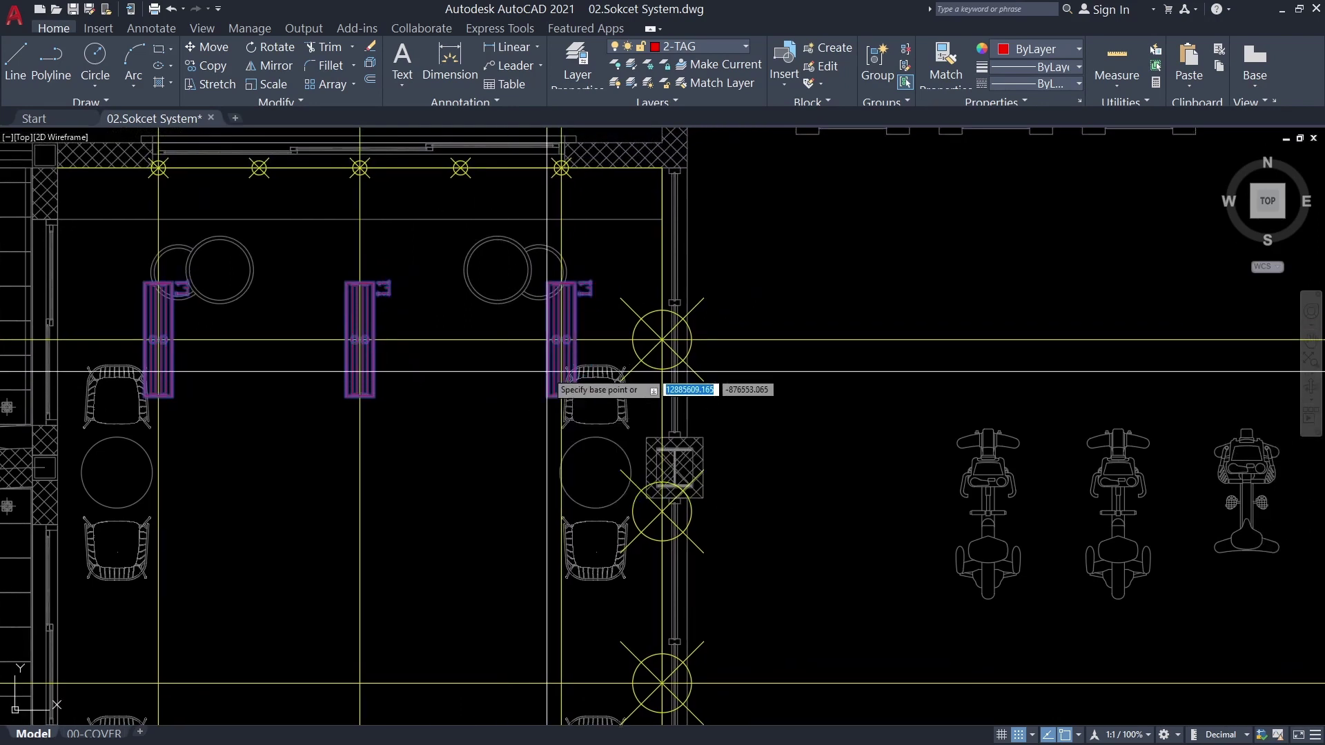
scroll(563, 359, "up", 3)
scroll(558, 338, "up", 3)
scroll(558, 314, "up", 2)
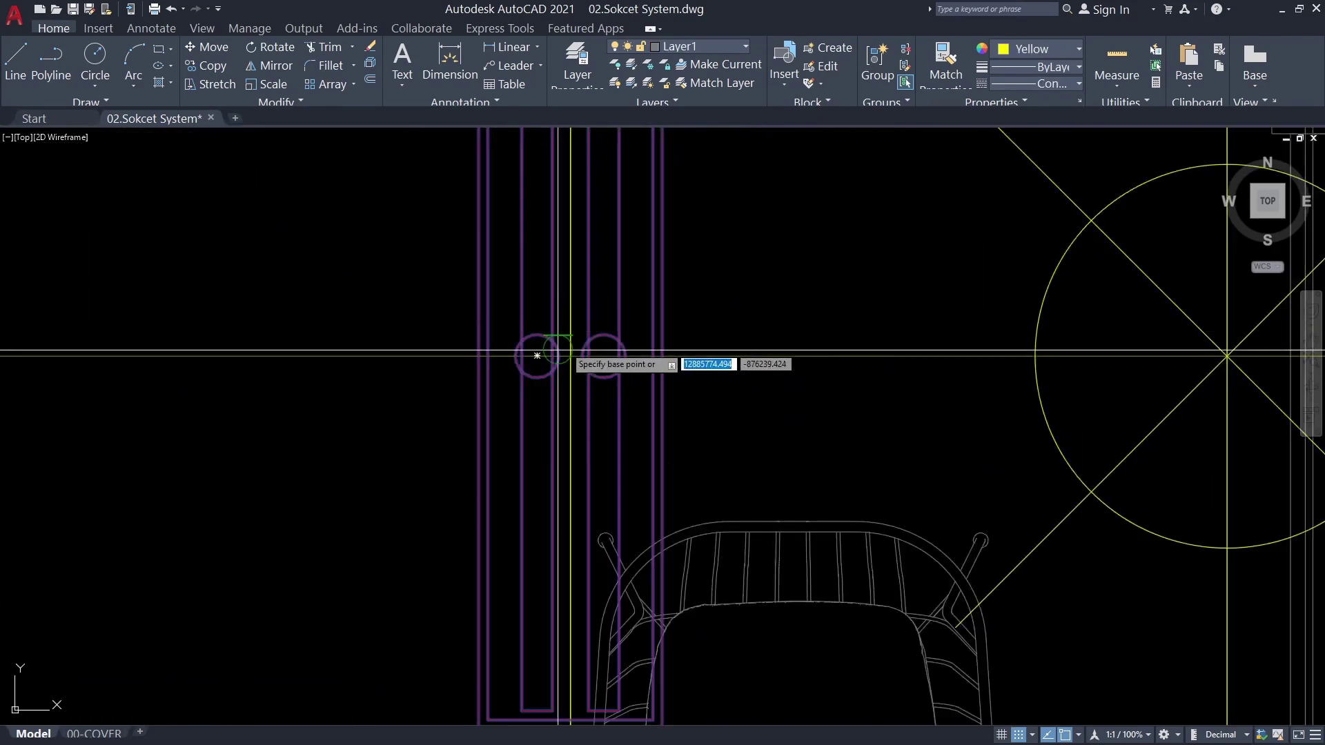
left_click(570, 356)
scroll(570, 356, "down", 4)
scroll(568, 338, "down", 2)
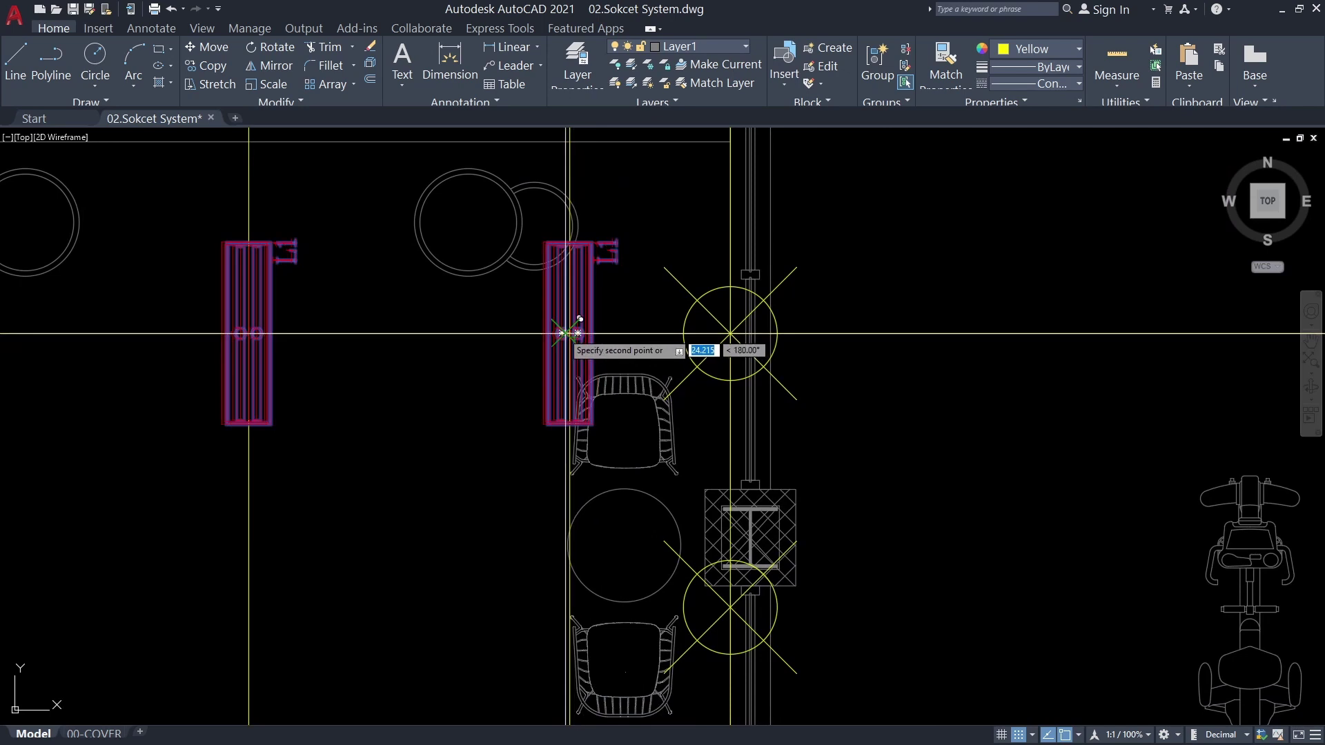
key("Return")
type("10")
key("Return")
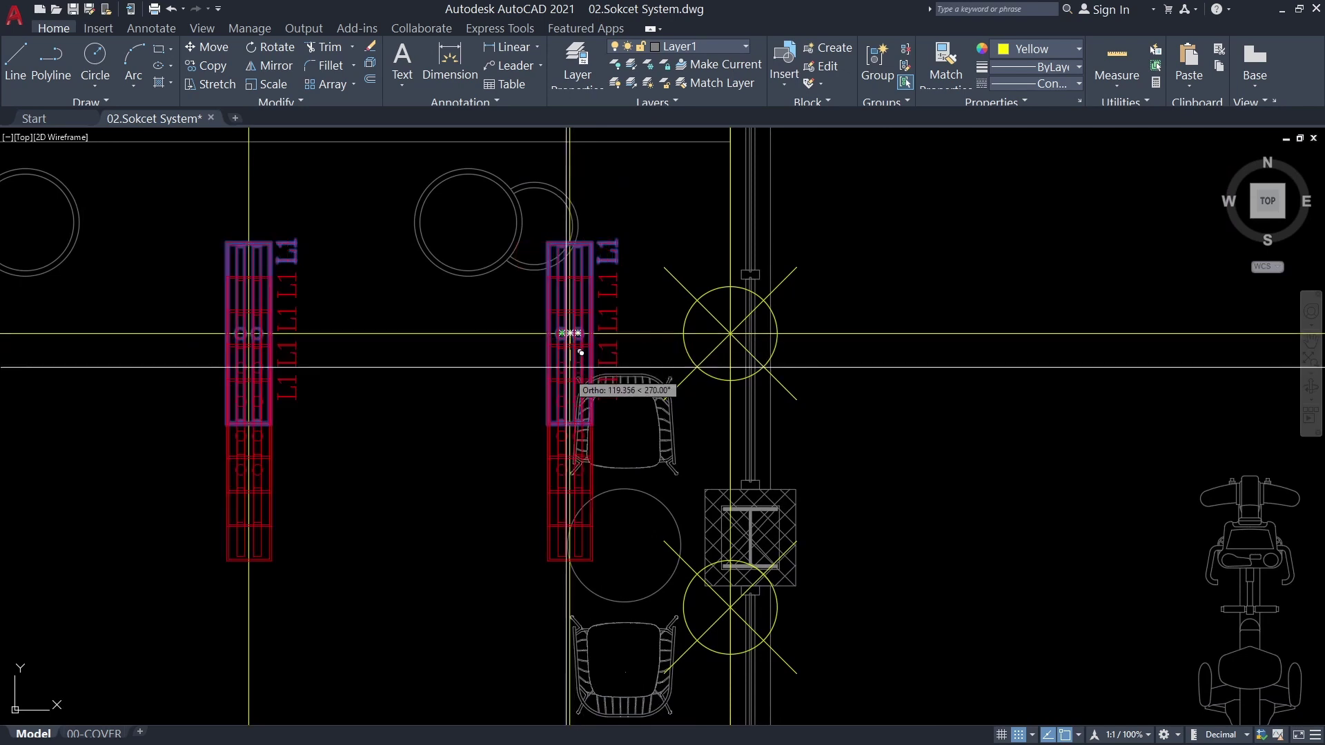
scroll(552, 221, "down", 3)
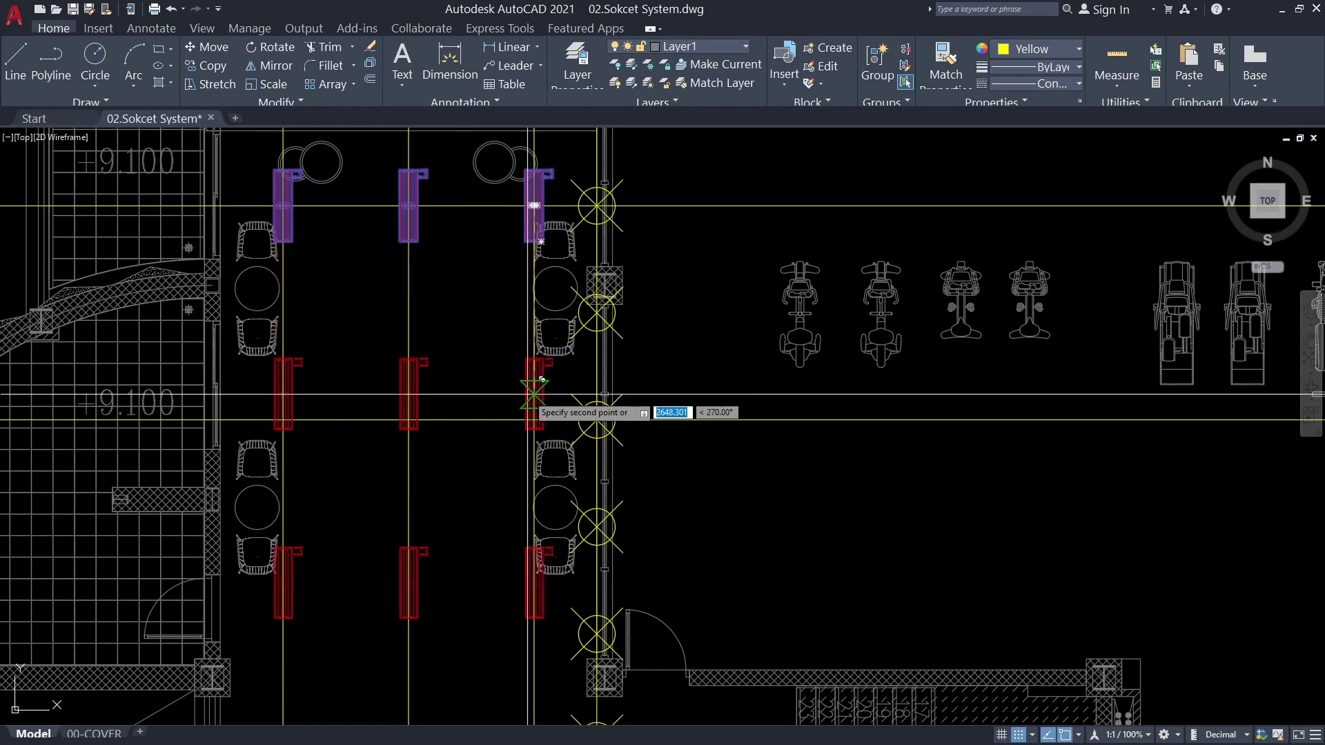
scroll(545, 410, "up", 3)
scroll(545, 412, "up", 3)
scroll(549, 359, "up", 2)
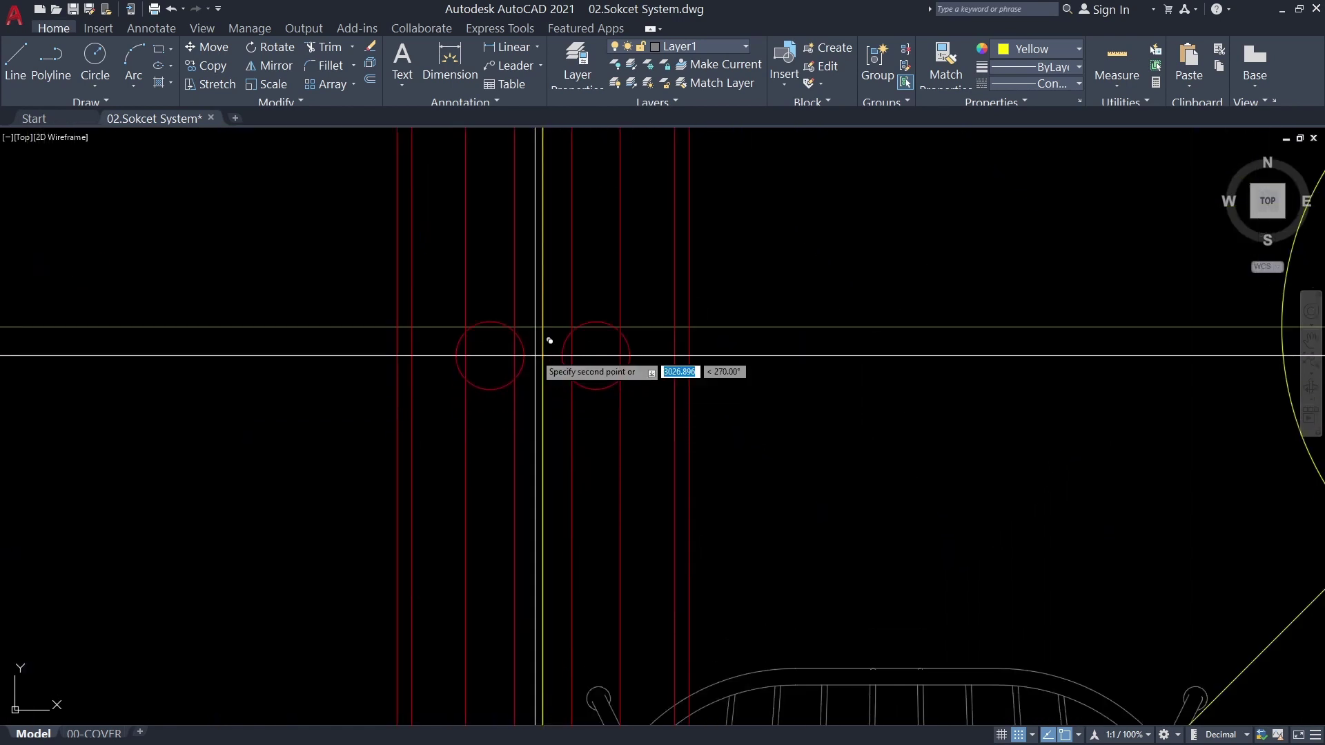
scroll(542, 326, "down", 2)
scroll(542, 326, "down", 3)
scroll(542, 326, "down", 3)
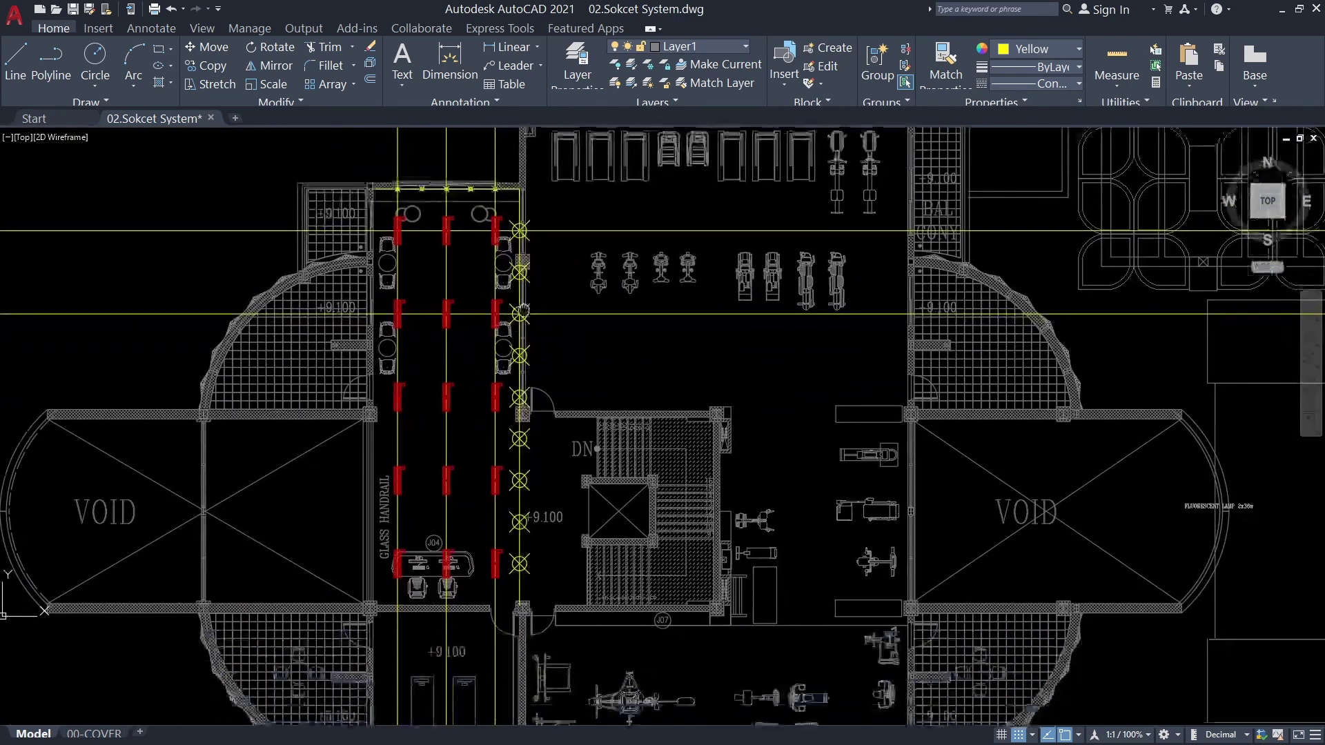
Erase the vertical yellow guide lines at the top of the room
middle_click_drag(138, 329, 179, 349)
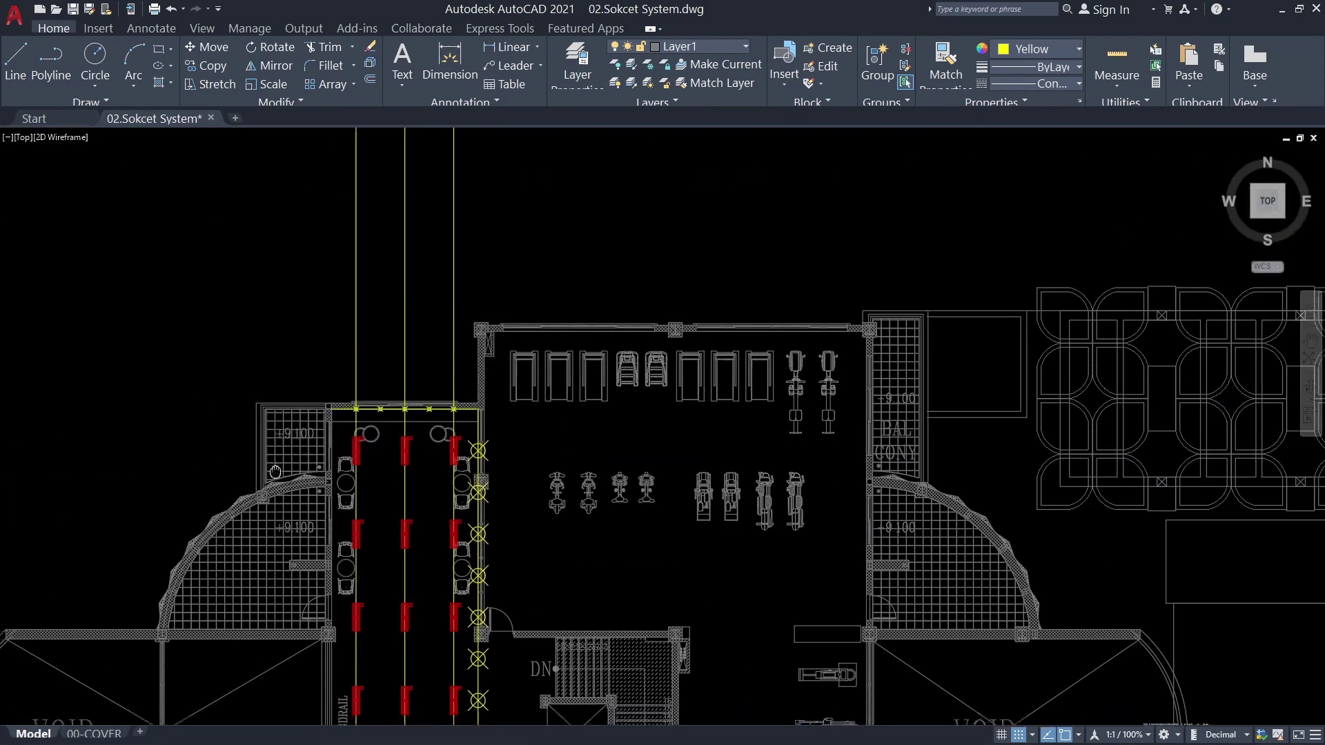
middle_click_drag(178, 349, 88, 591)
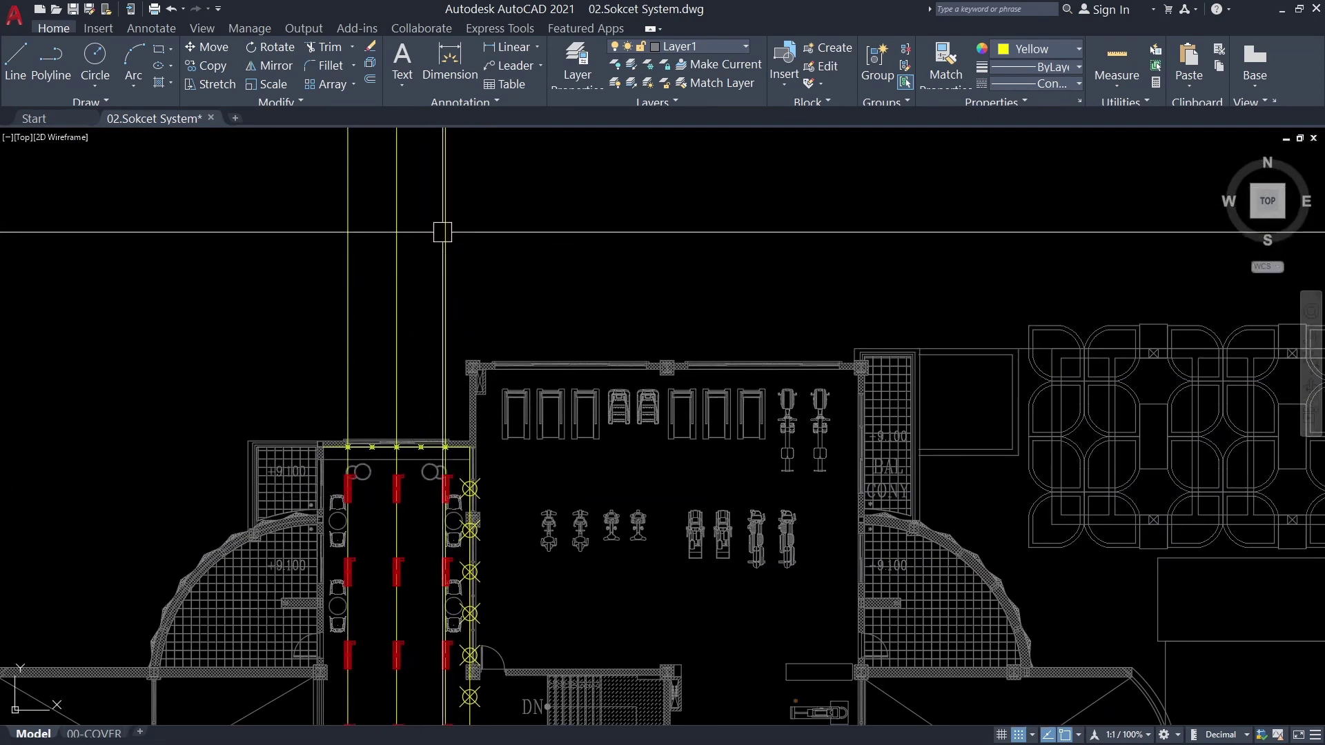
left_click(477, 205)
left_click(344, 274)
key("Delete")
scroll(367, 441, "up", 4)
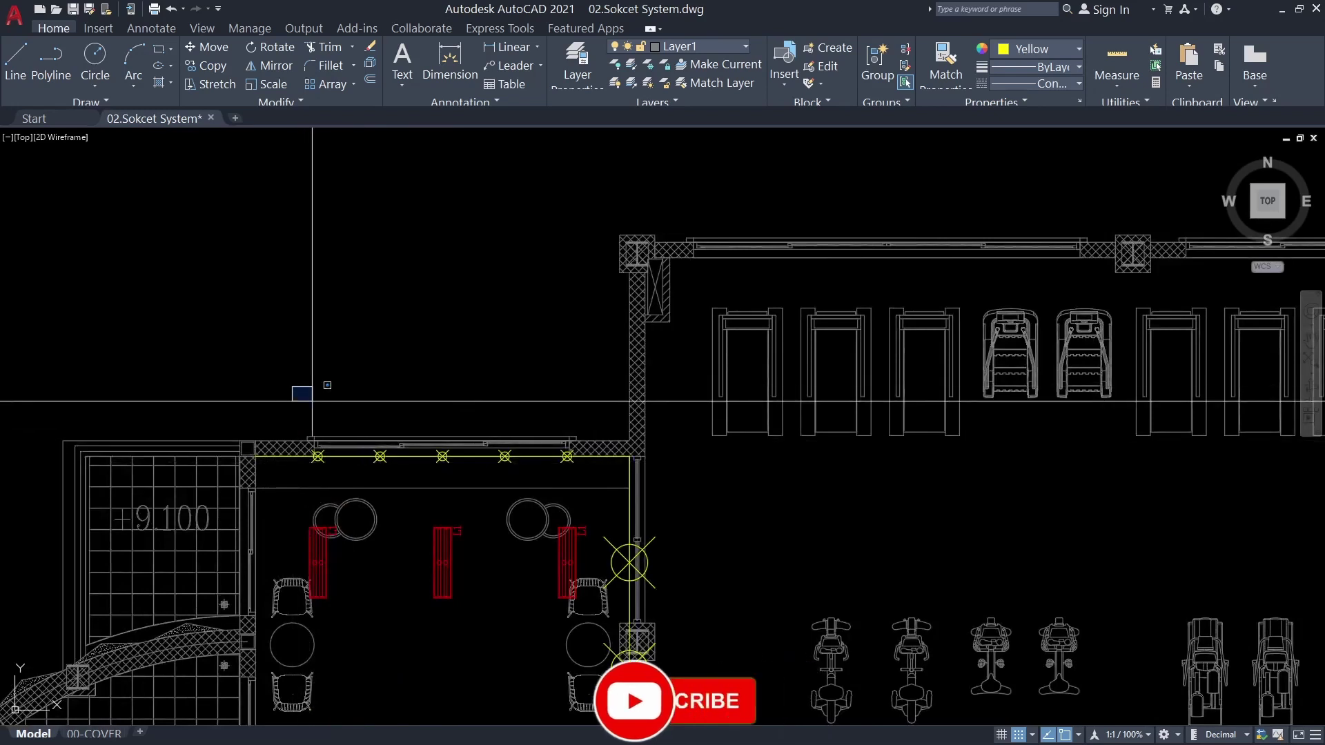
Select the top-wall lights plus all similar light symbols and delete them
left_click(292, 387)
left_click(630, 515)
middle_click_drag(631, 515, 562, 455)
right_click(677, 421)
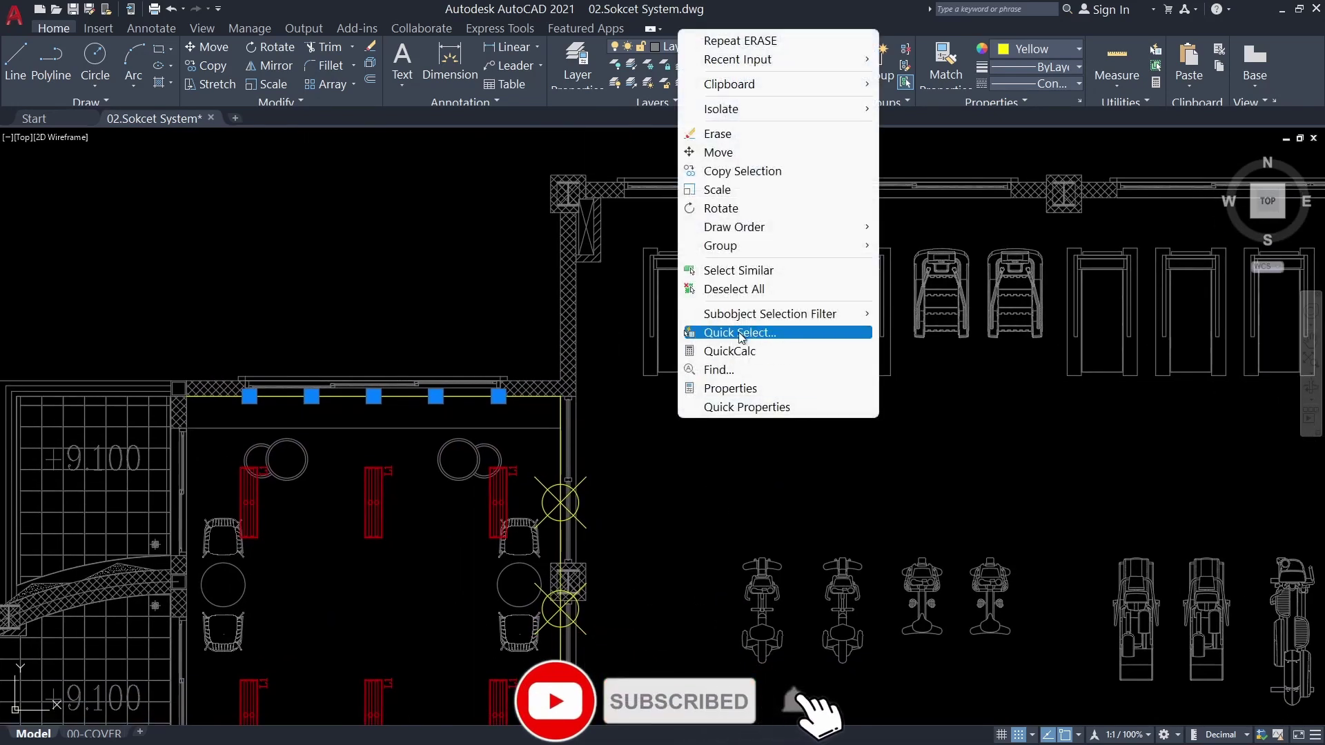
left_click(750, 273)
key("Delete")
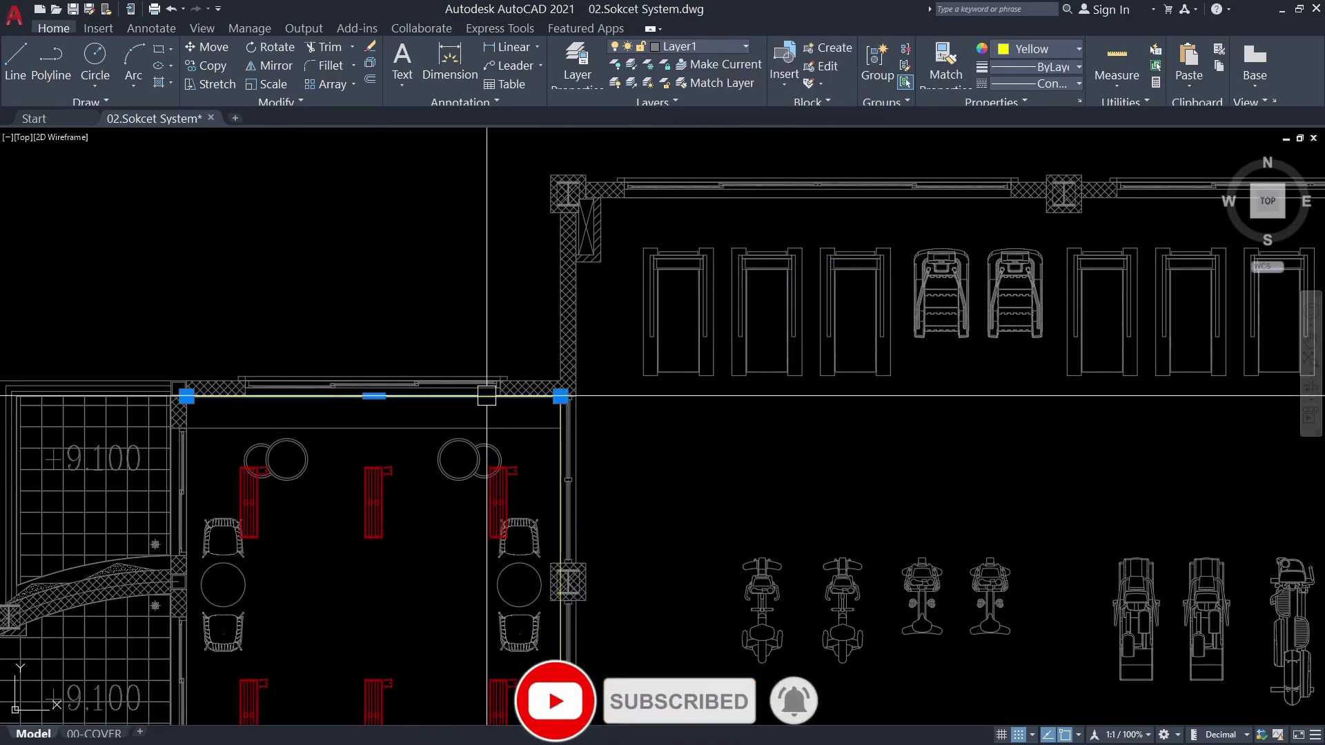
key("Escape")
Draw a guide line along the wall near J07 below the desk counter
scroll(559, 438, "down", 5)
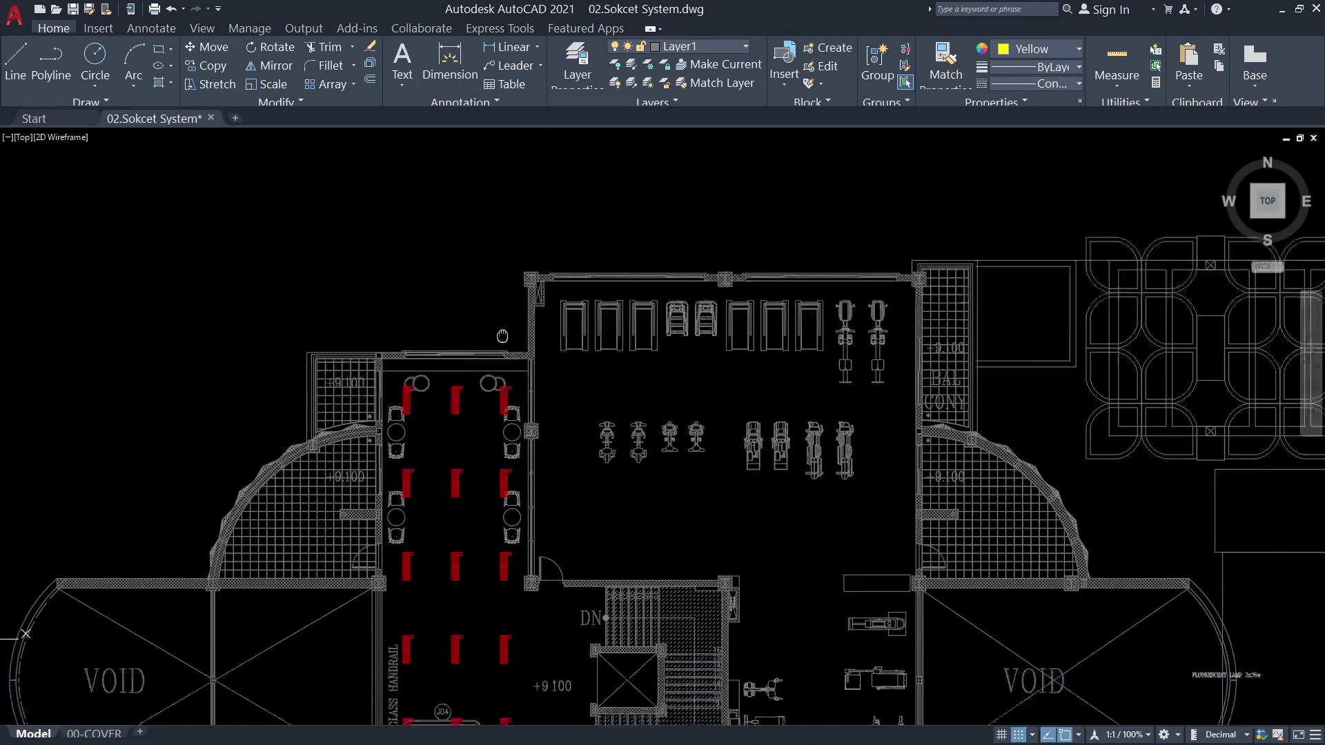
scroll(207, 310, "up", 4)
middle_click_drag(110, 224, 35, 360)
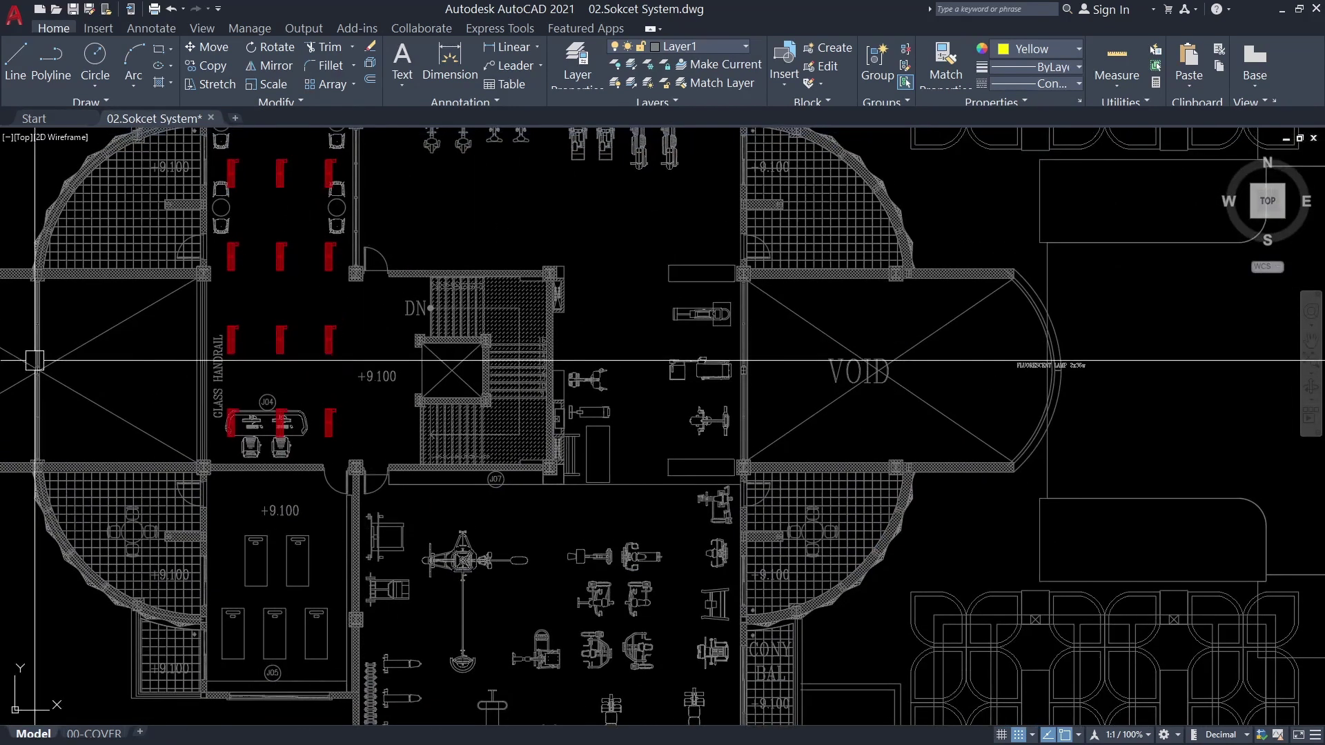
scroll(283, 483, "up", 4)
middle_click_drag(287, 342, 376, 342)
scroll(352, 342, "up", 5)
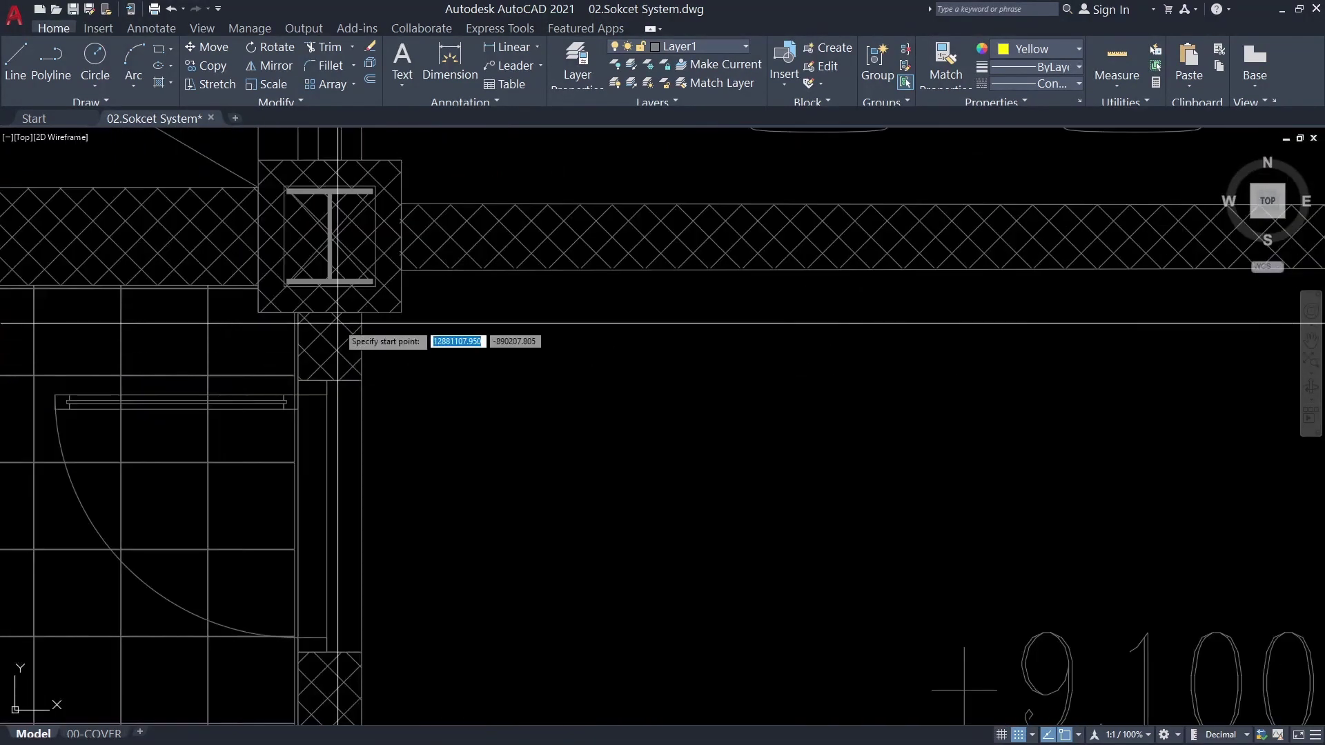
left_click(406, 307)
scroll(405, 307, "down", 3)
scroll(800, 393, "up", 5)
scroll(897, 390, "down", 2)
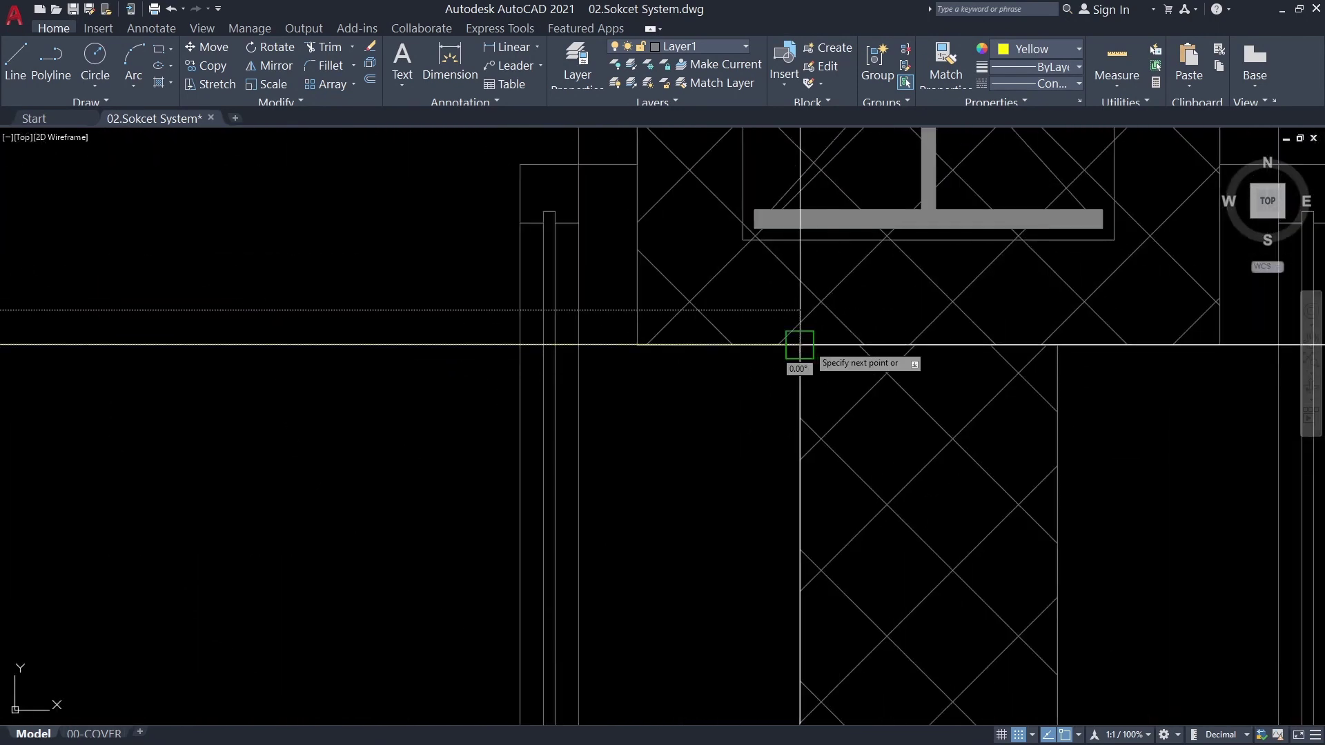
scroll(798, 370, "down", 3)
left_click(776, 378)
key("Escape")
Move the new guide line onto the wall face
key("m")
key("space")
scroll(411, 428, "down", 2)
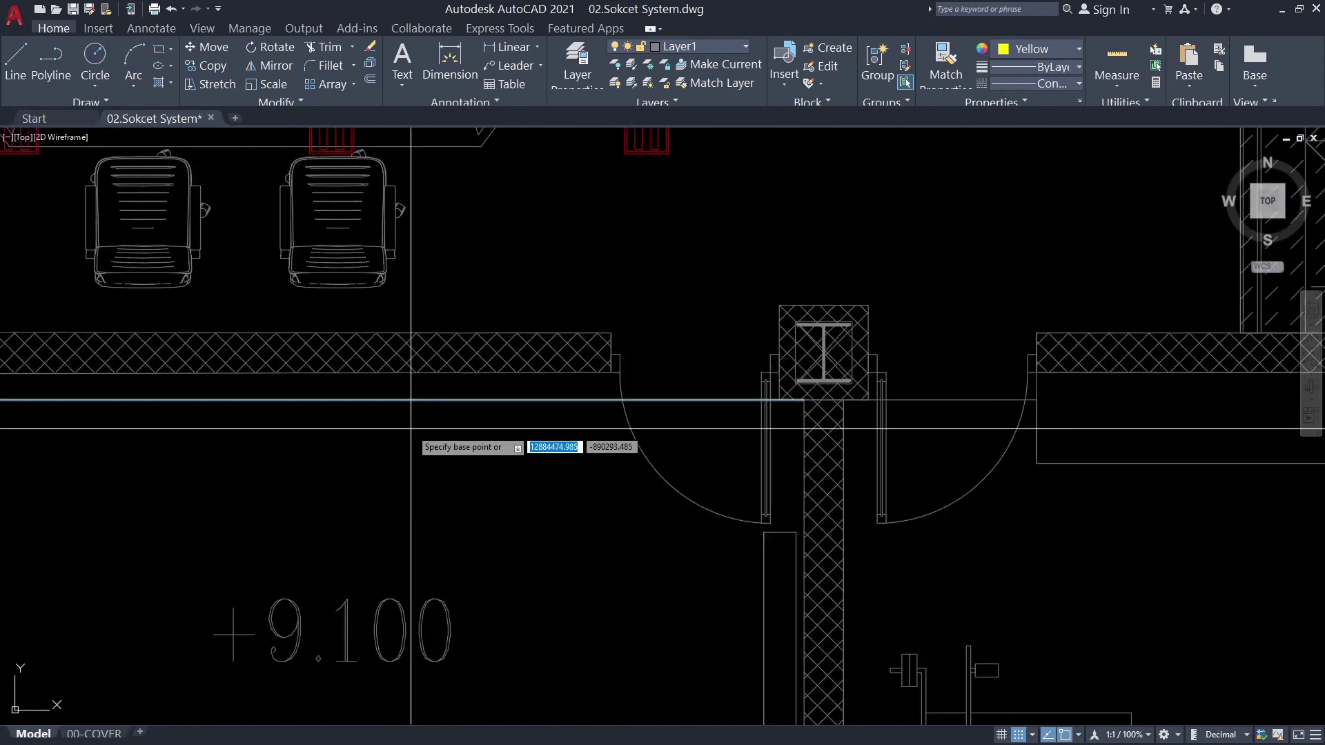
scroll(414, 399, "up", 4)
left_click(348, 369)
scroll(355, 436, "down", 3)
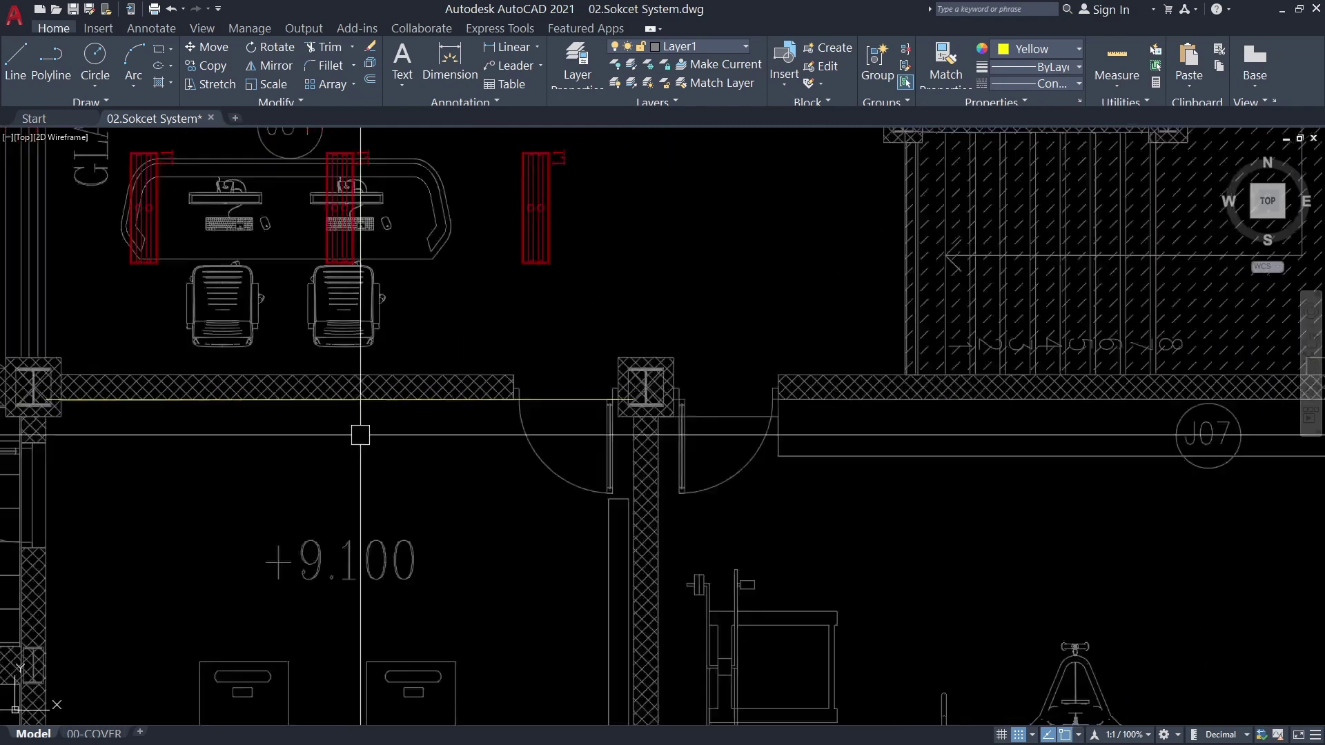
scroll(414, 421, "down", 3)
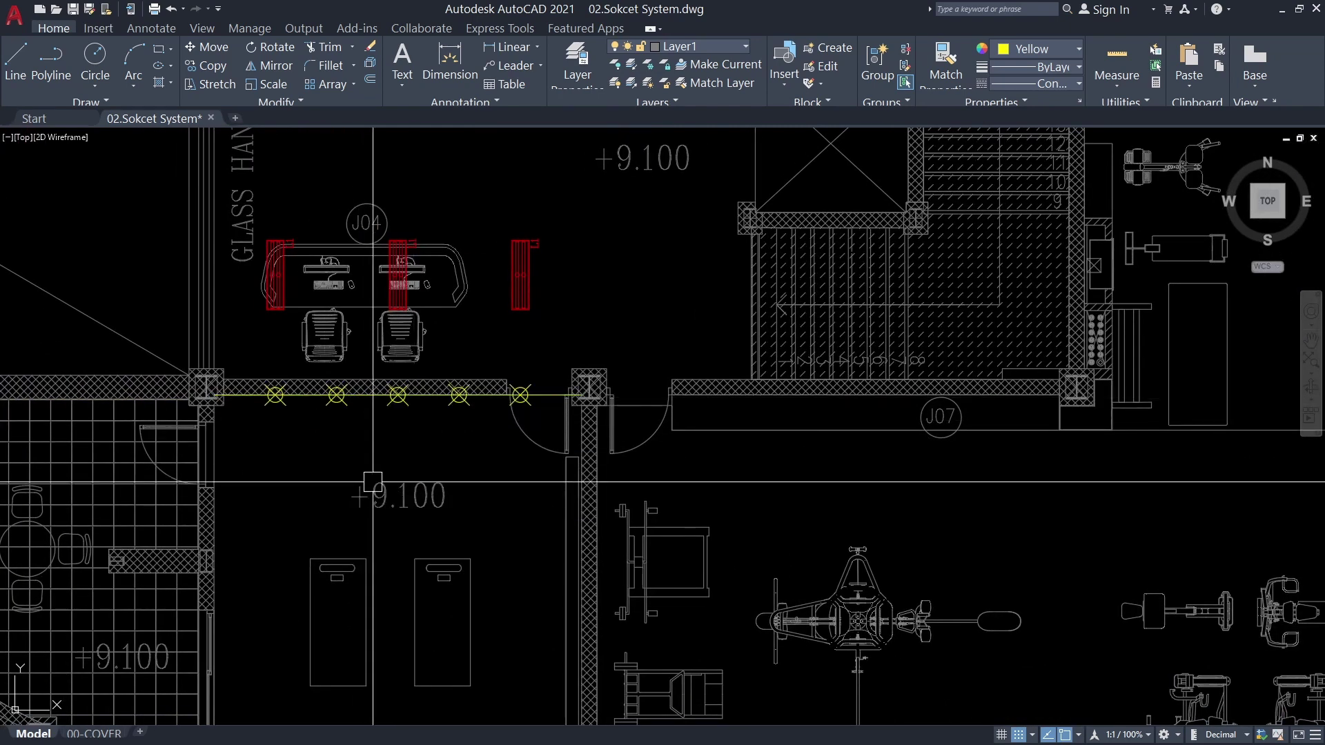
Start a polyline along the store room wall
middle_click_drag(373, 481, 447, 388)
key("Return")
scroll(437, 377, "up", 4)
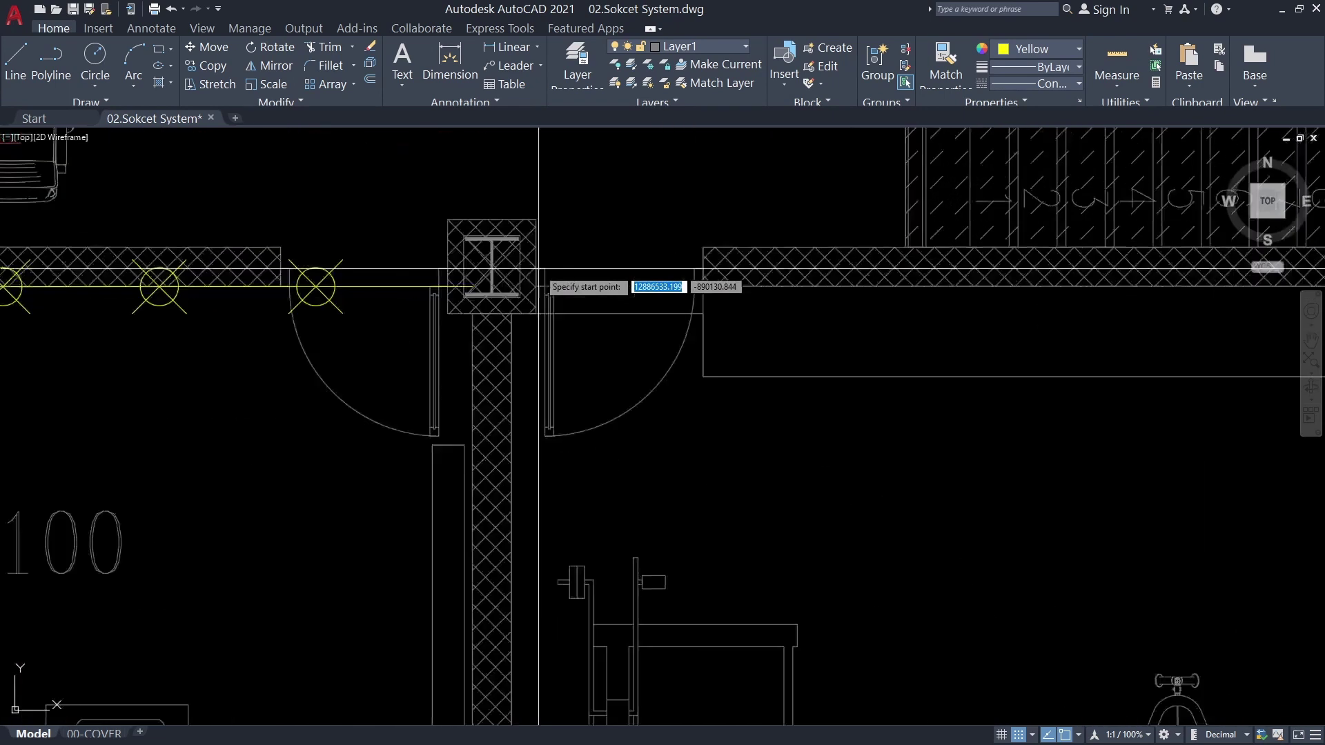
scroll(370, 317, "up", 5)
scroll(364, 286, "down", 3)
scroll(372, 276, "down", 3)
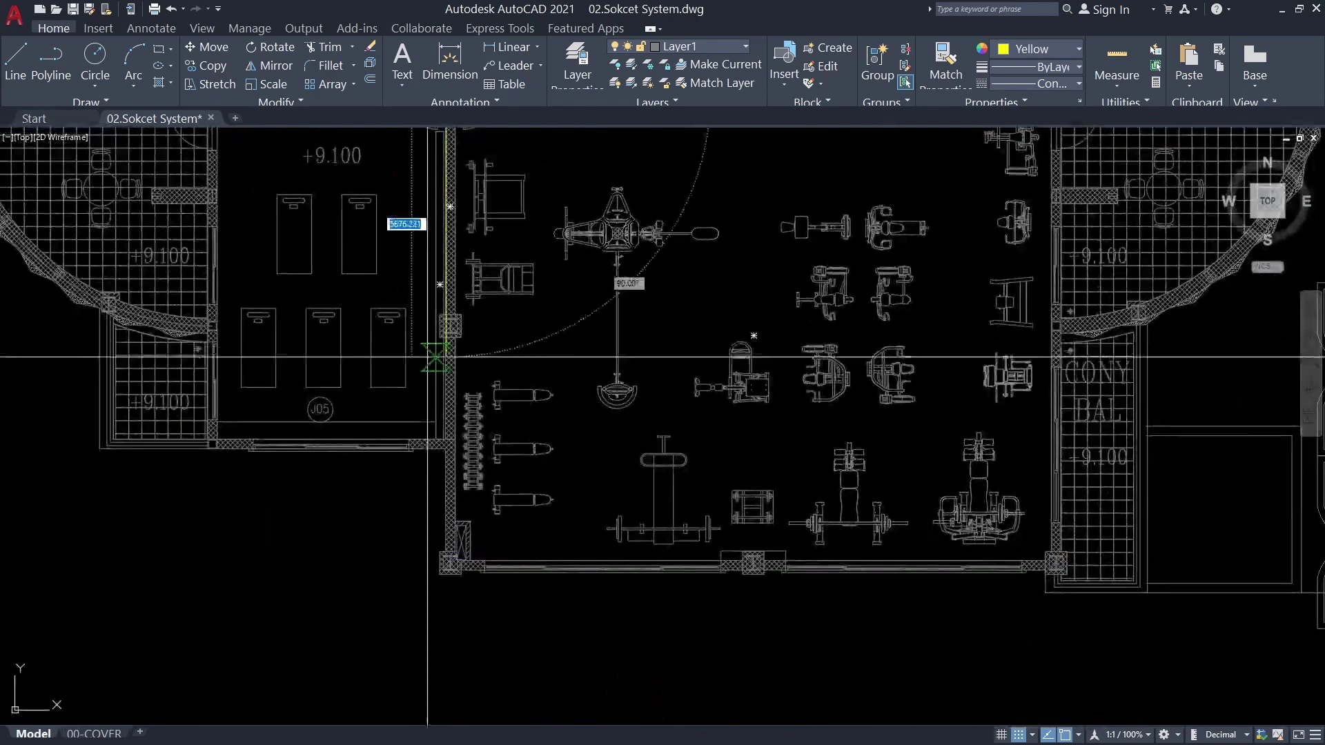
scroll(414, 345, "up", 5)
scroll(455, 442, "up", 2)
scroll(474, 445, "up", 2)
scroll(473, 467, "down", 5)
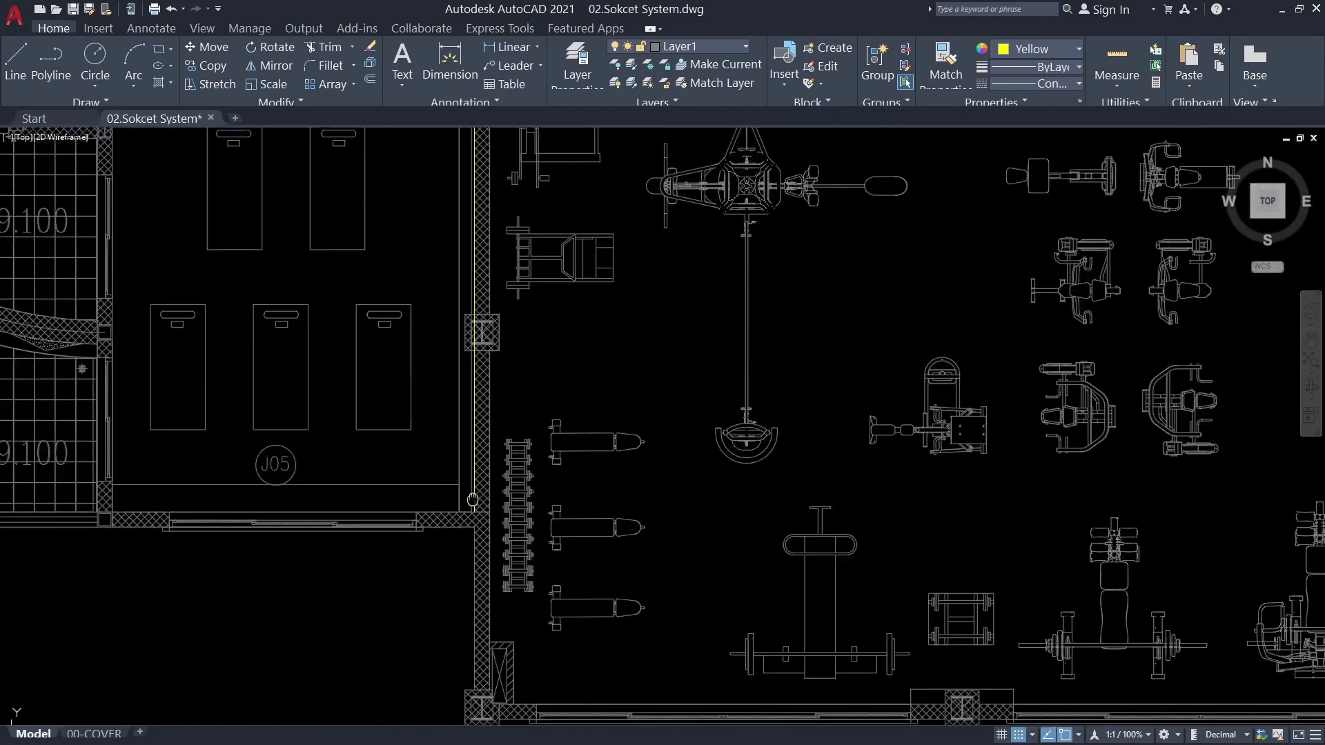
scroll(482, 476, "down", 4)
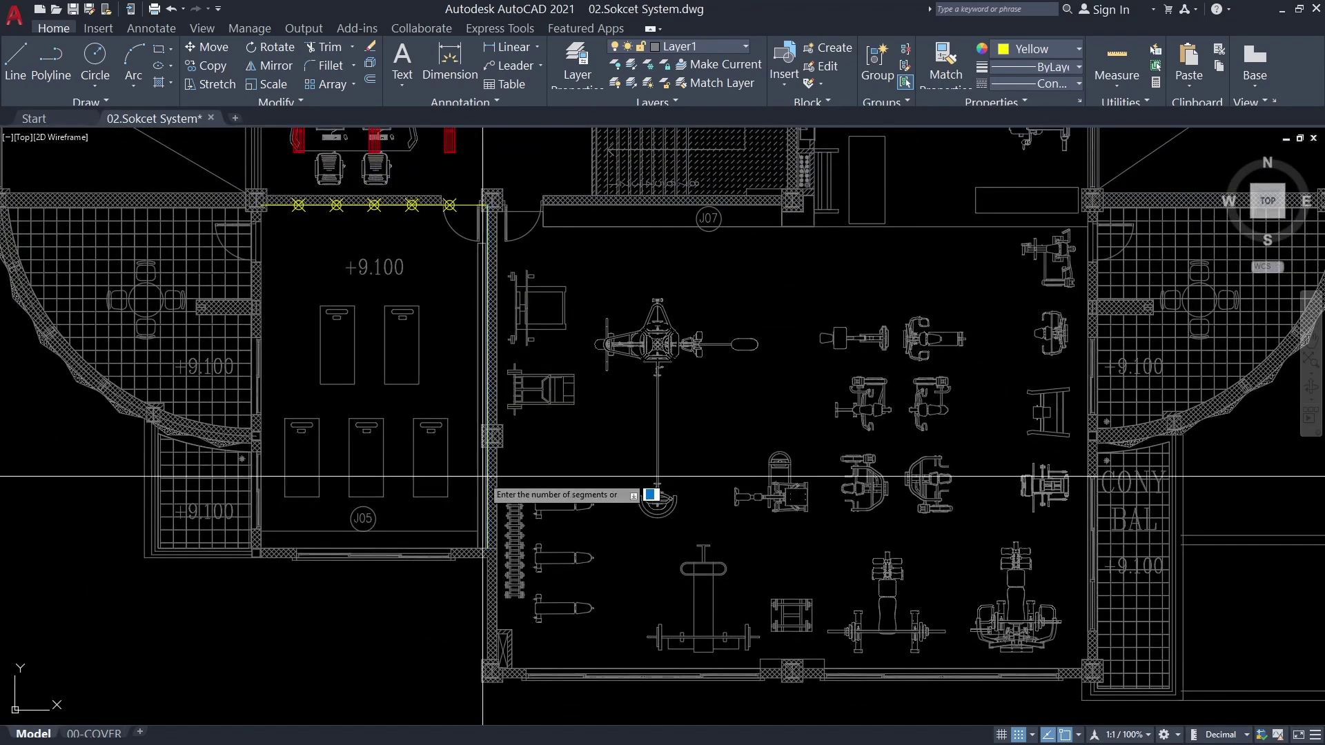
scroll(469, 448, "up", 2)
scroll(458, 428, "down", 3)
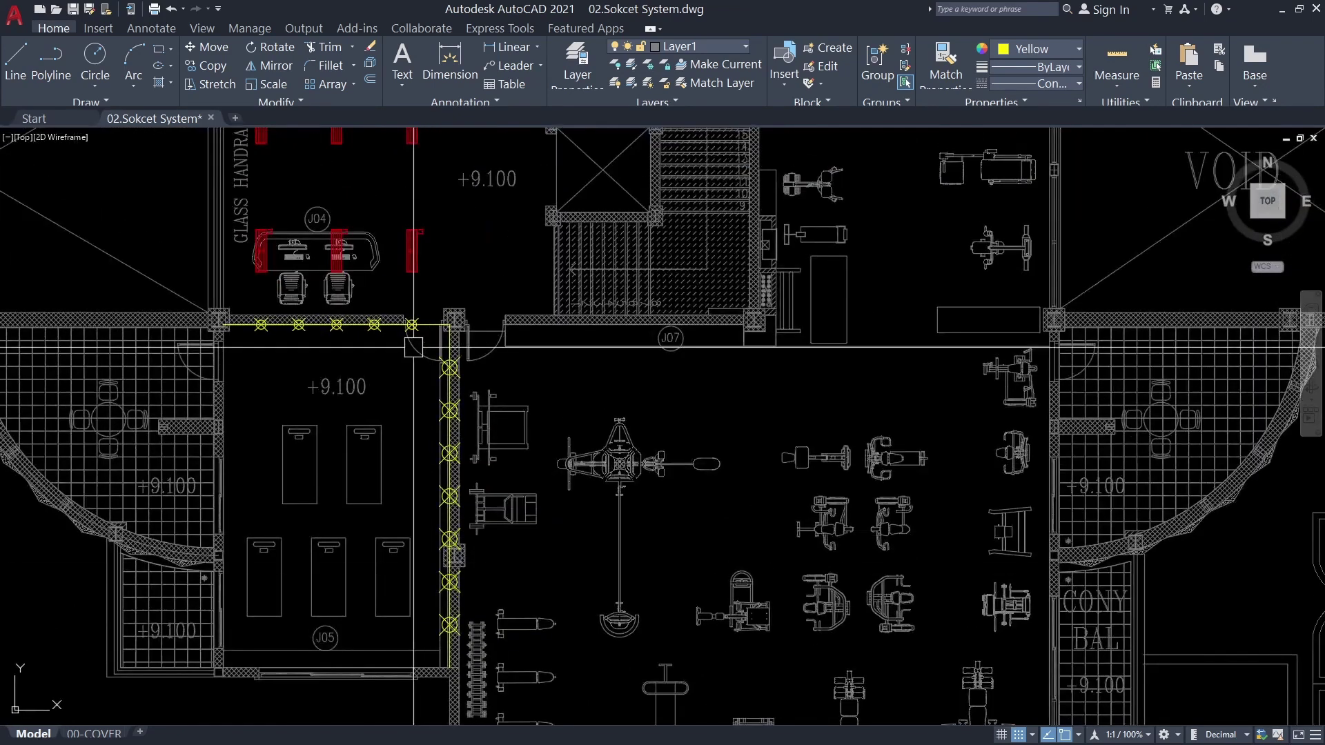
scroll(384, 338, "up", 5)
scroll(384, 338, "down", 5)
scroll(455, 428, "up", 2)
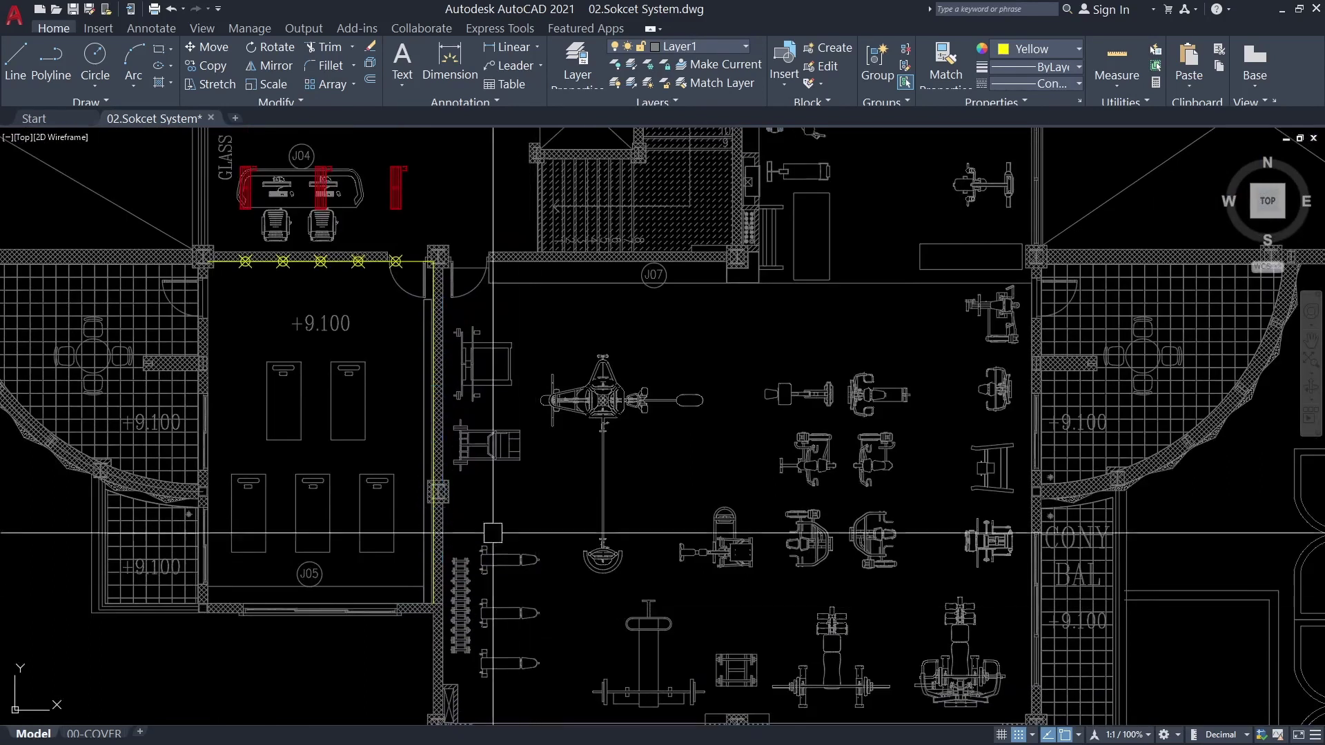
scroll(470, 528, "up", 2)
Divide the wall between the J05 room and the gym into equal segments with DIV
type("div")
key("Return")
scroll(414, 449, "up", 3)
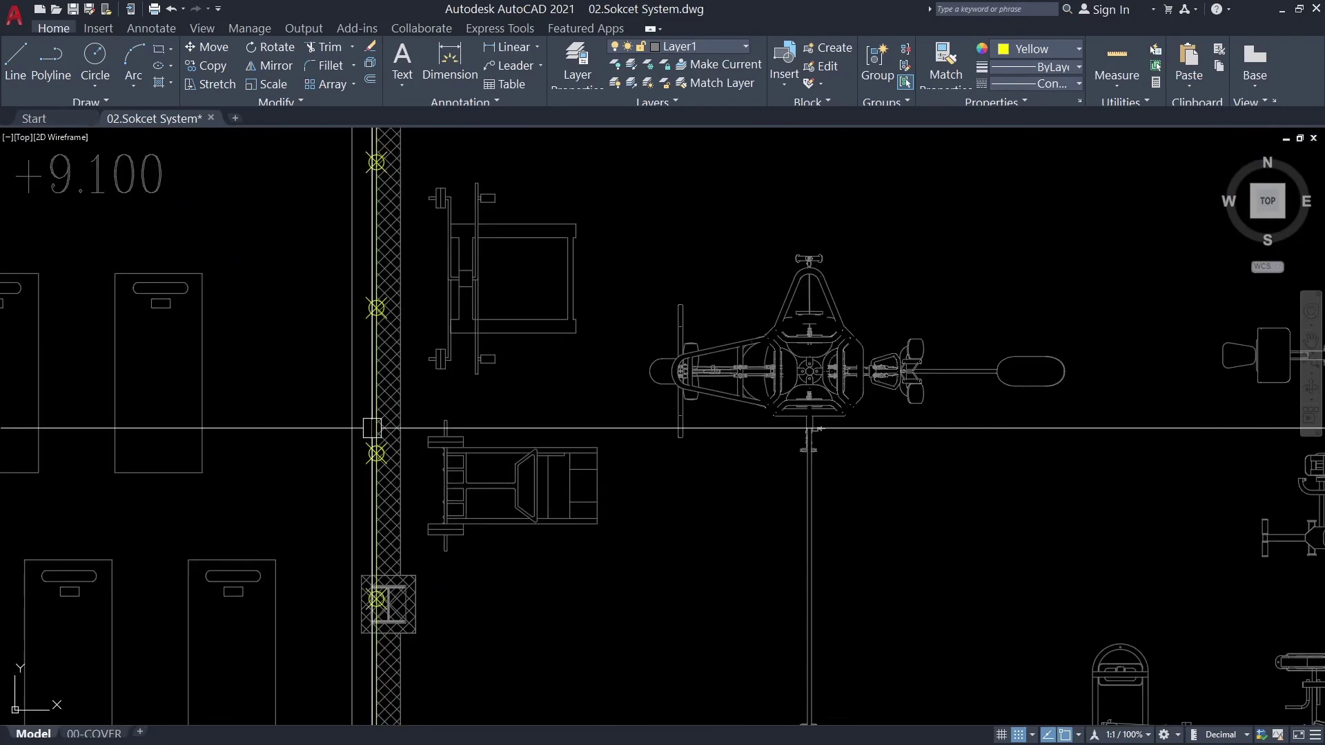
scroll(372, 428, "down", 5)
scroll(308, 494, "down", 1)
Add construction lines and window-select the light markers on the vertical wall
key("Return")
scroll(308, 494, "up", 3)
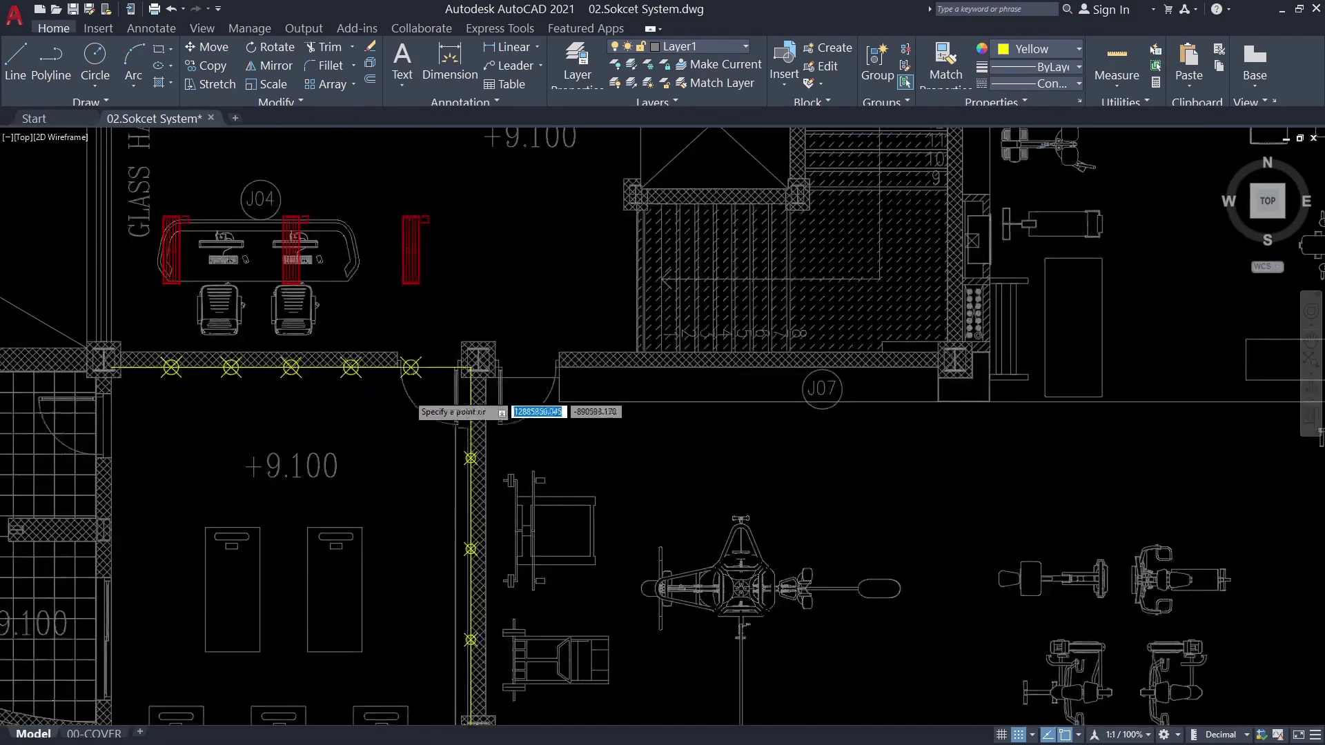
scroll(411, 393, "up", 2)
scroll(386, 345, "down", 2)
scroll(170, 310, "up", 2)
middle_click_drag(171, 310, 101, 142)
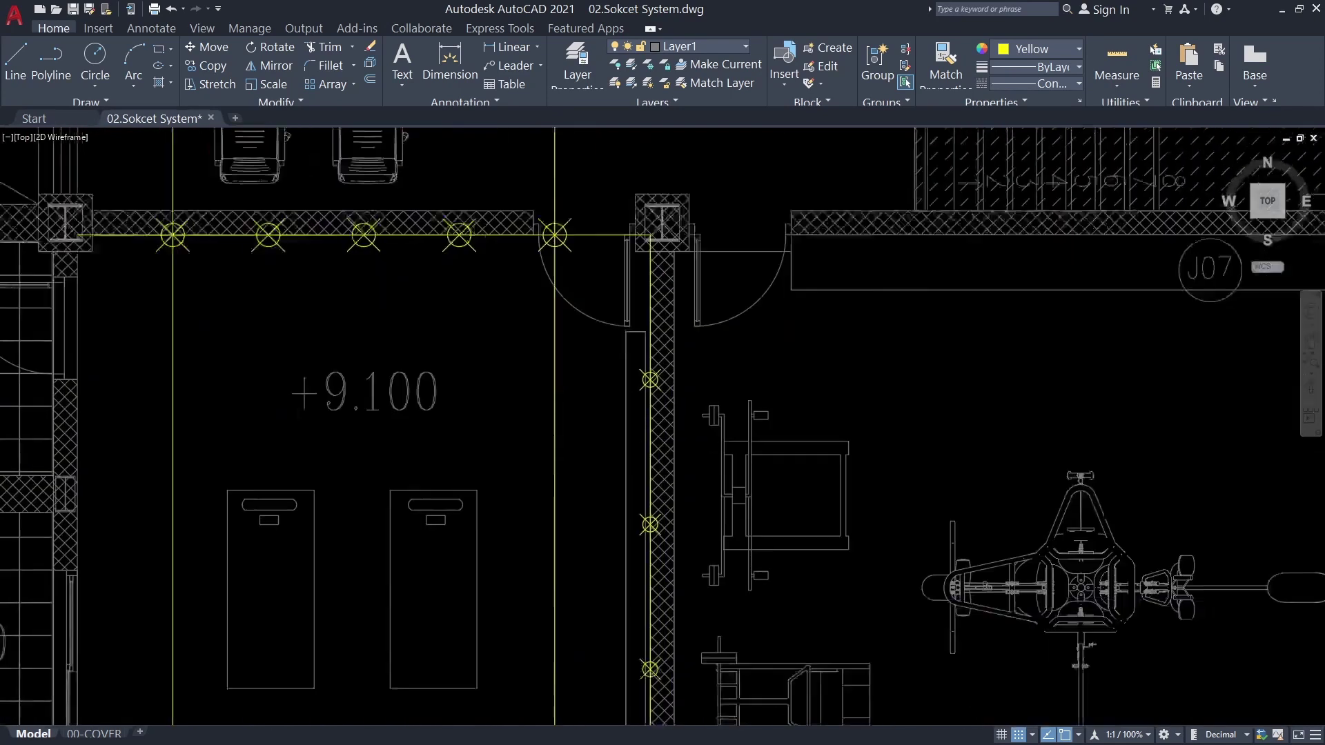
mouse_move(887, 402)
middle_mouse_down()
mouse_move(431, 273)
mouse_move(576, 402)
middle_mouse_up()
scroll(552, 479, "up", 3)
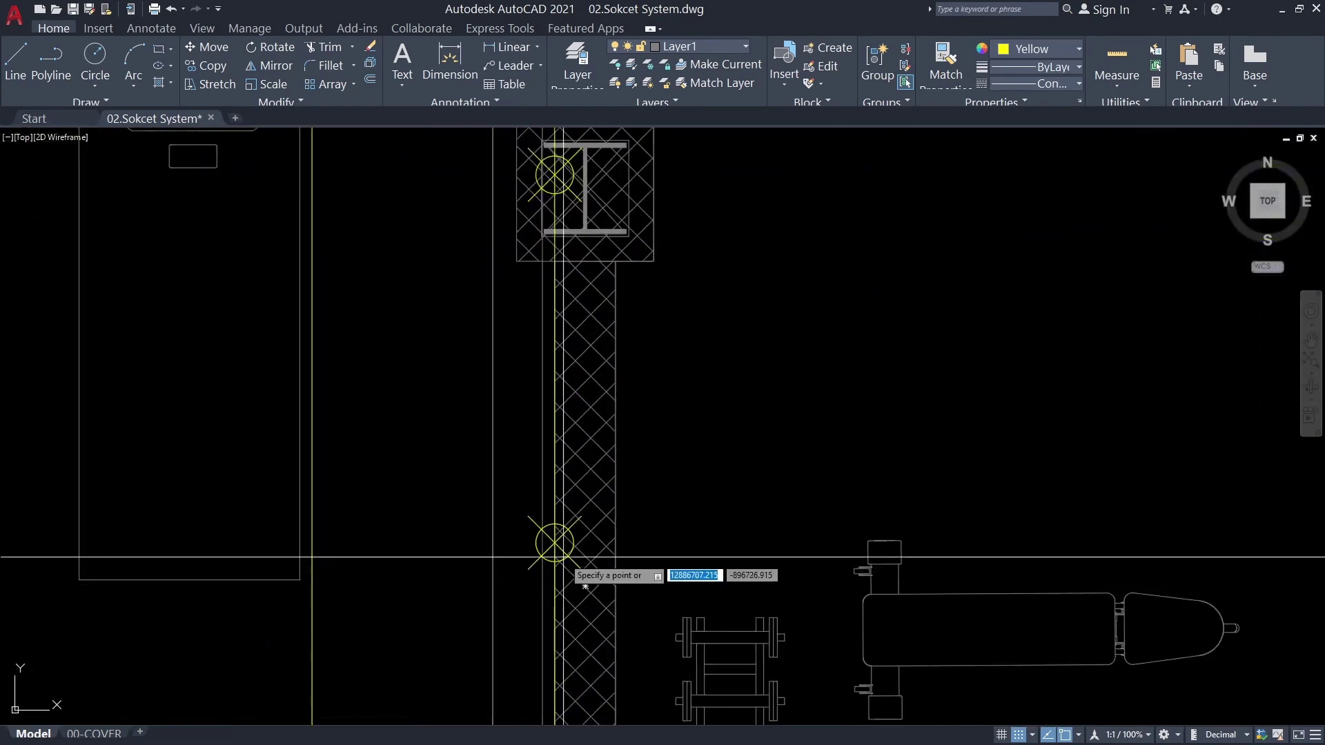
scroll(552, 483, "down", 3)
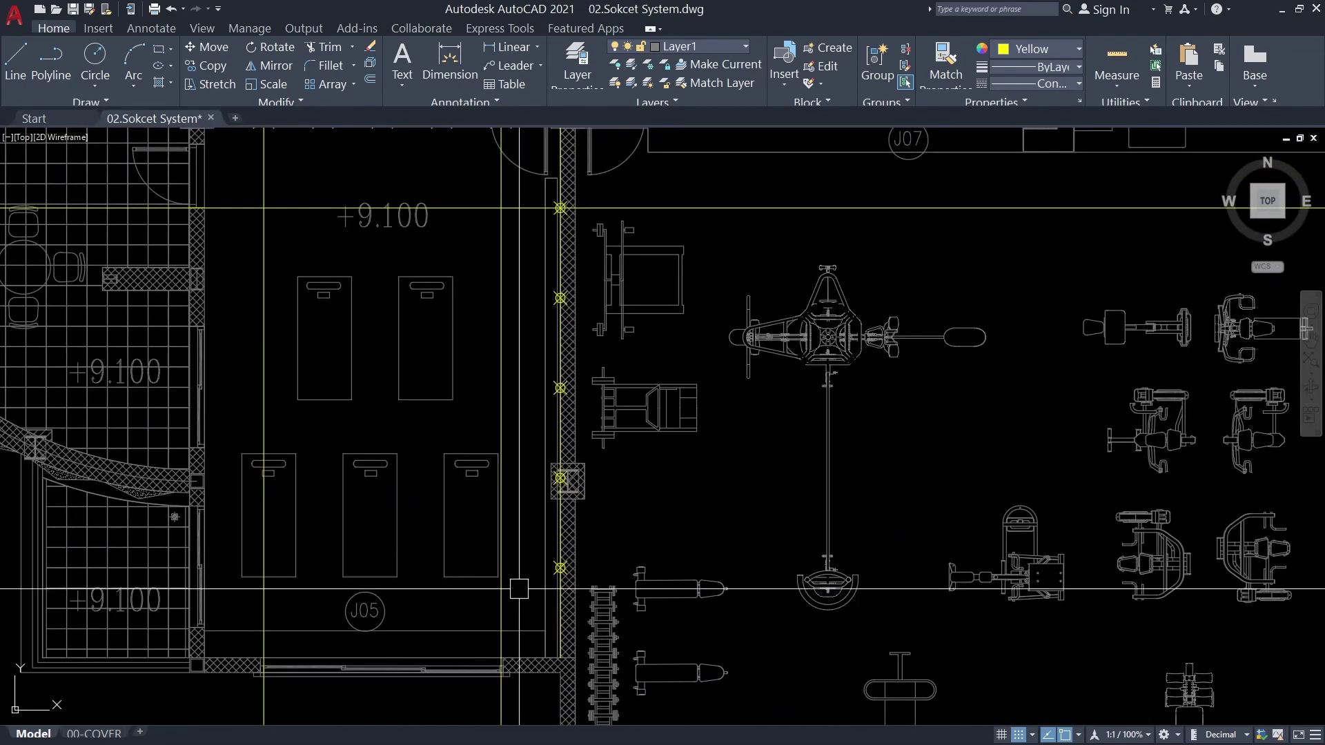
scroll(554, 588, "down", 3)
scroll(552, 552, "up", 3)
left_click(503, 340)
scroll(577, 518, "down", 2)
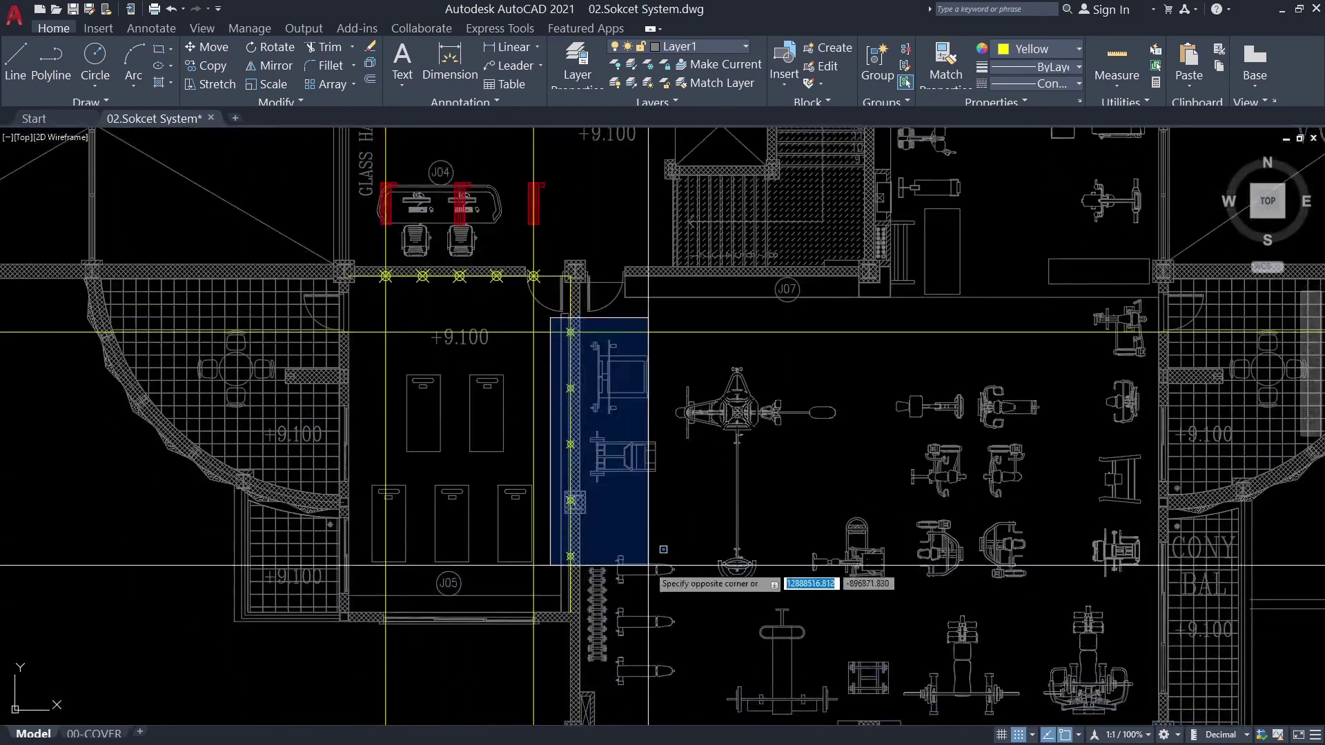
left_click(577, 591)
Move the horizontal guide line so it passes through the wall light's centre
middle_click_drag(593, 579, 630, 497)
middle_click_drag(568, 370, 545, 442)
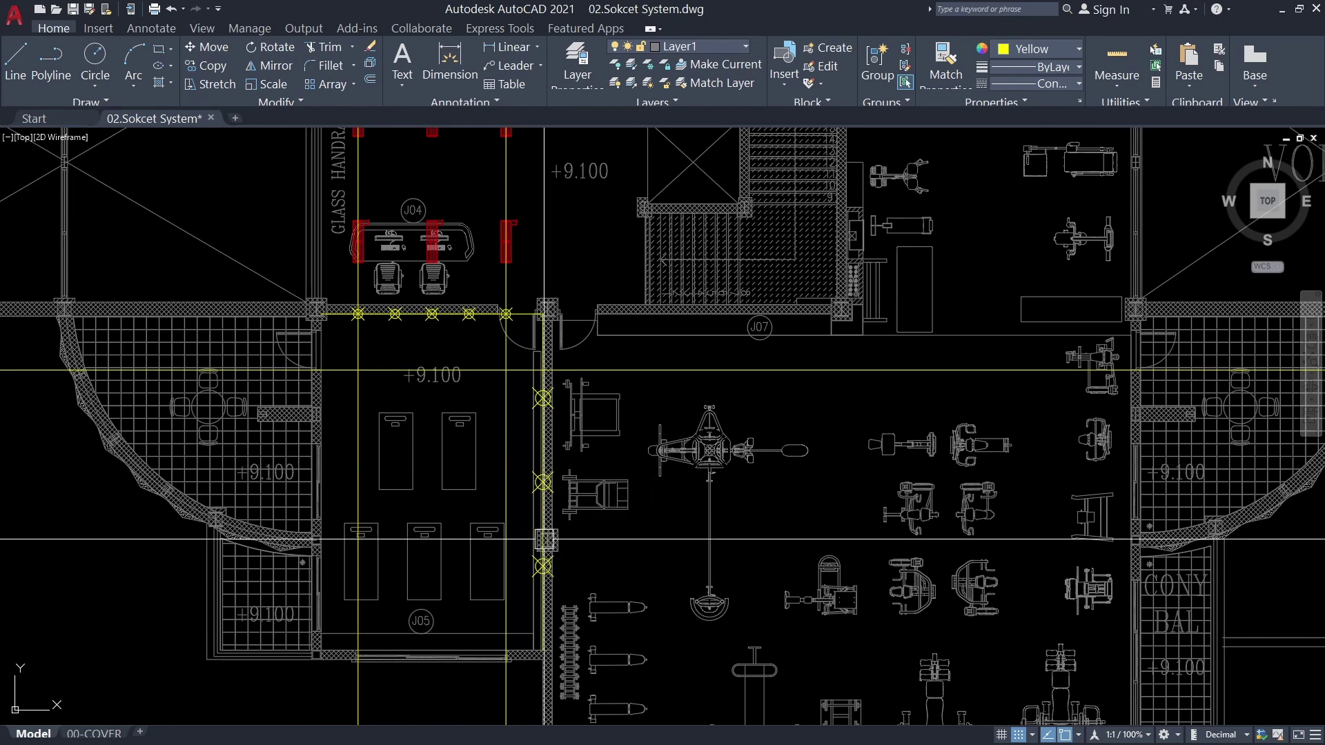
scroll(545, 539, "up", 2)
left_click(546, 417)
scroll(421, 390, "up", 3)
key("m")
key("Return")
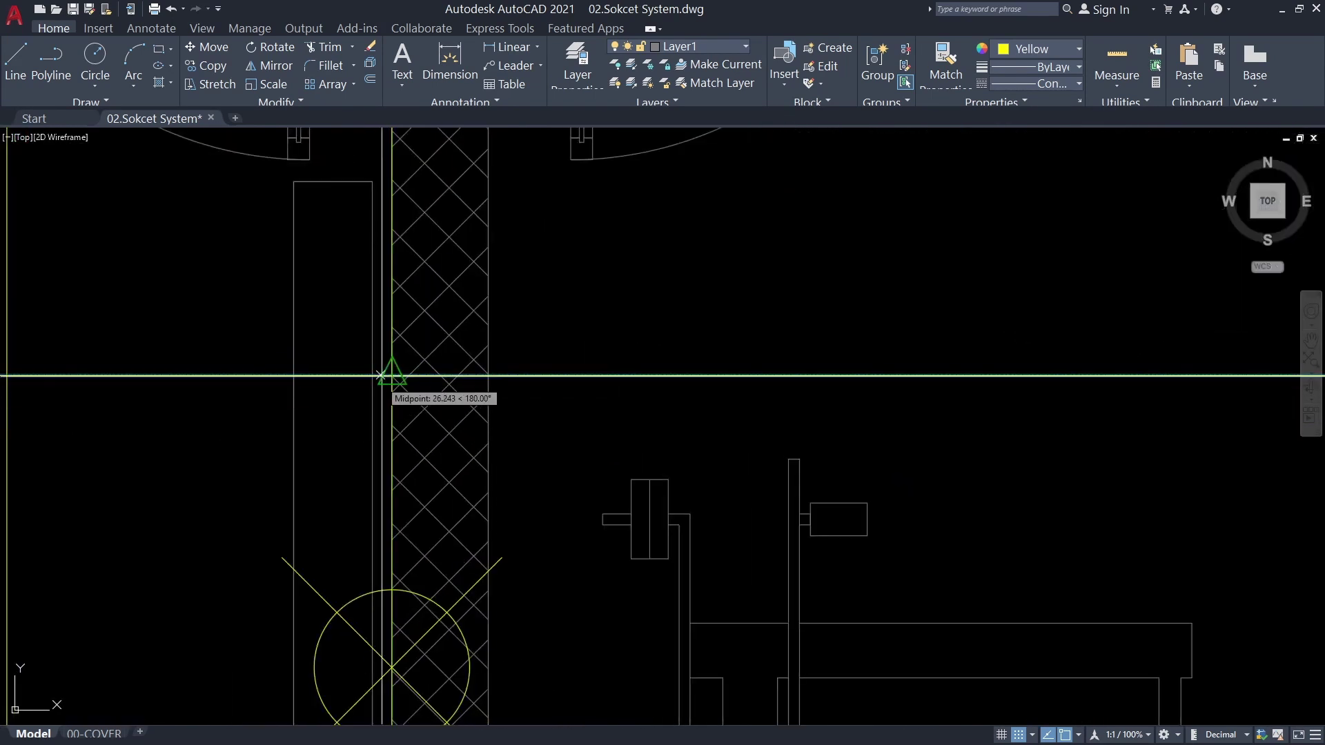
left_click(380, 376)
scroll(381, 376, "down", 1)
left_click(370, 488)
scroll(376, 450, "up", 1)
middle_click_drag(539, 540, 566, 595)
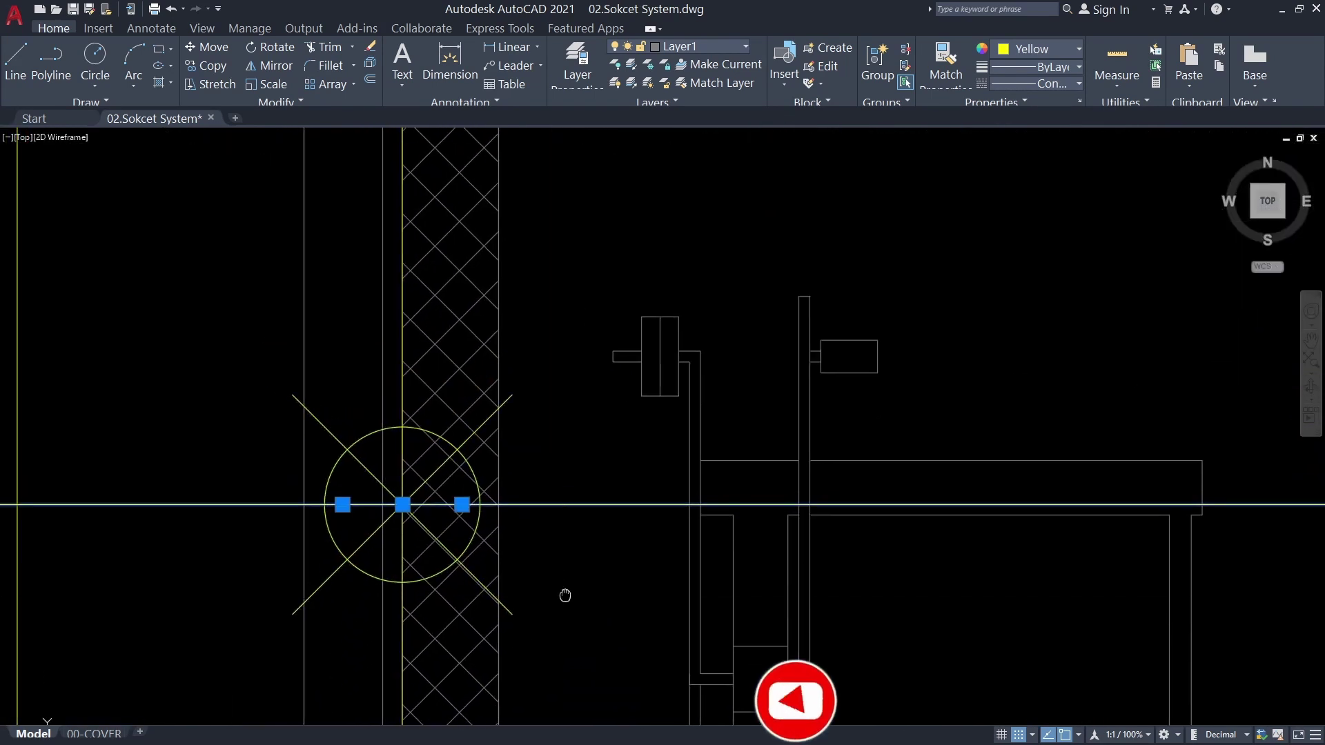
scroll(497, 579, "up", 1)
scroll(426, 479, "up", 1)
scroll(483, 283, "down", 4)
middle_click_drag(476, 348, 540, 376)
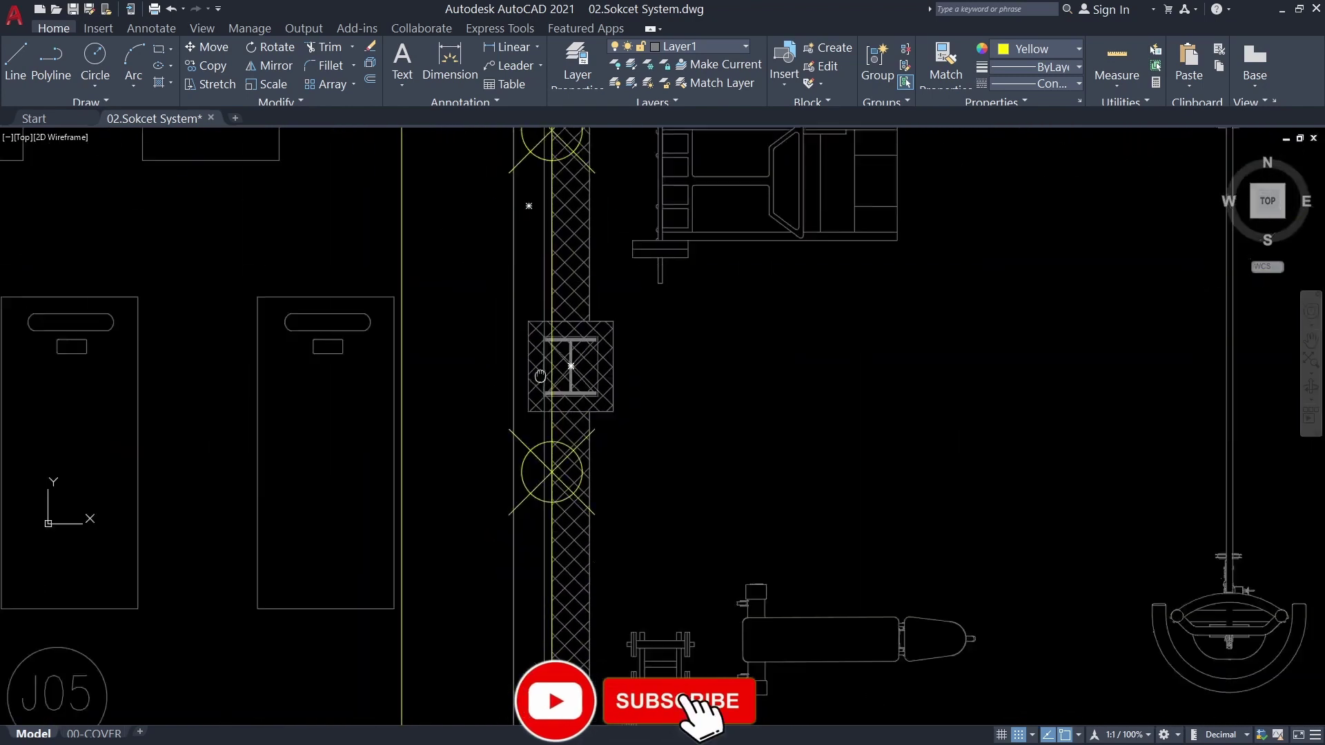
scroll(541, 376, "up", 2)
scroll(548, 370, "down", 5)
scroll(483, 393, "down", 2)
Move the red fluorescent fixture at J04 down onto the guide lines, using its centre as the base point
scroll(429, 419, "up", 2)
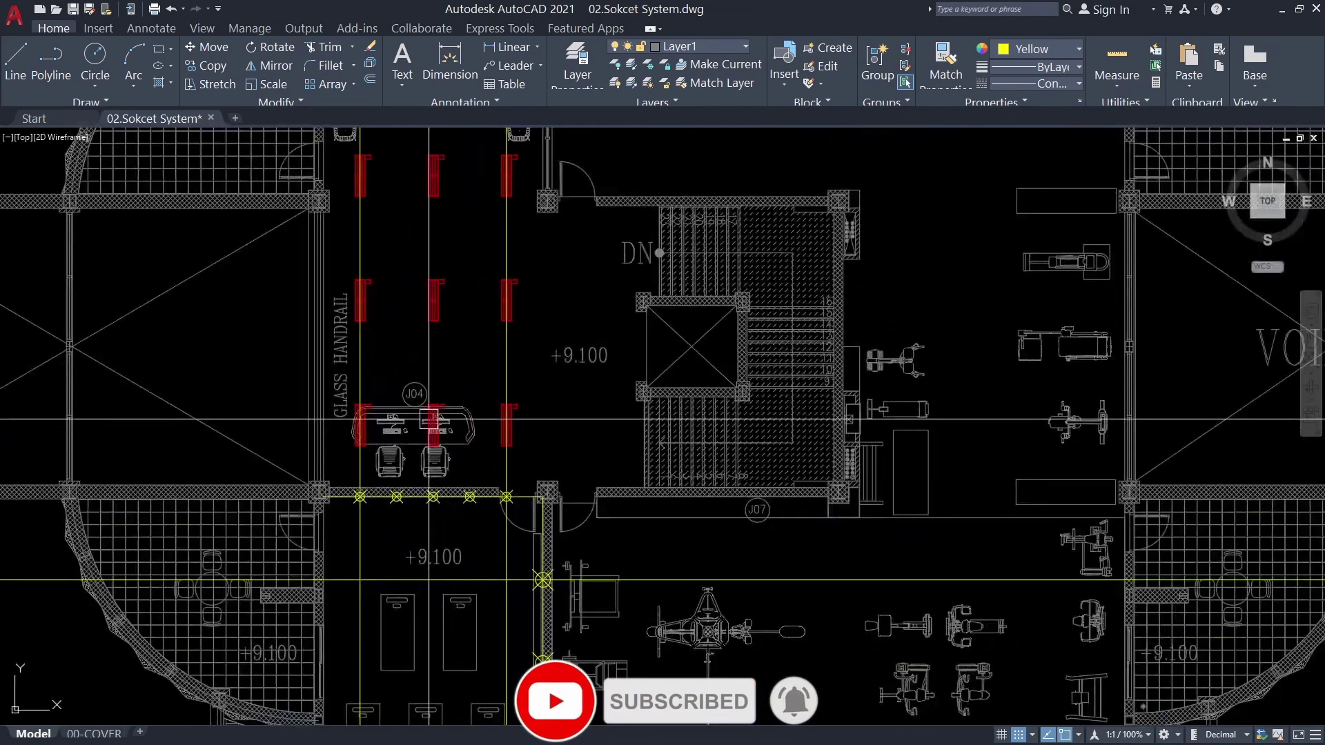
left_click(428, 419)
middle_click_drag(428, 419, 435, 398)
type("m")
key("Return")
scroll(439, 403, "up", 8)
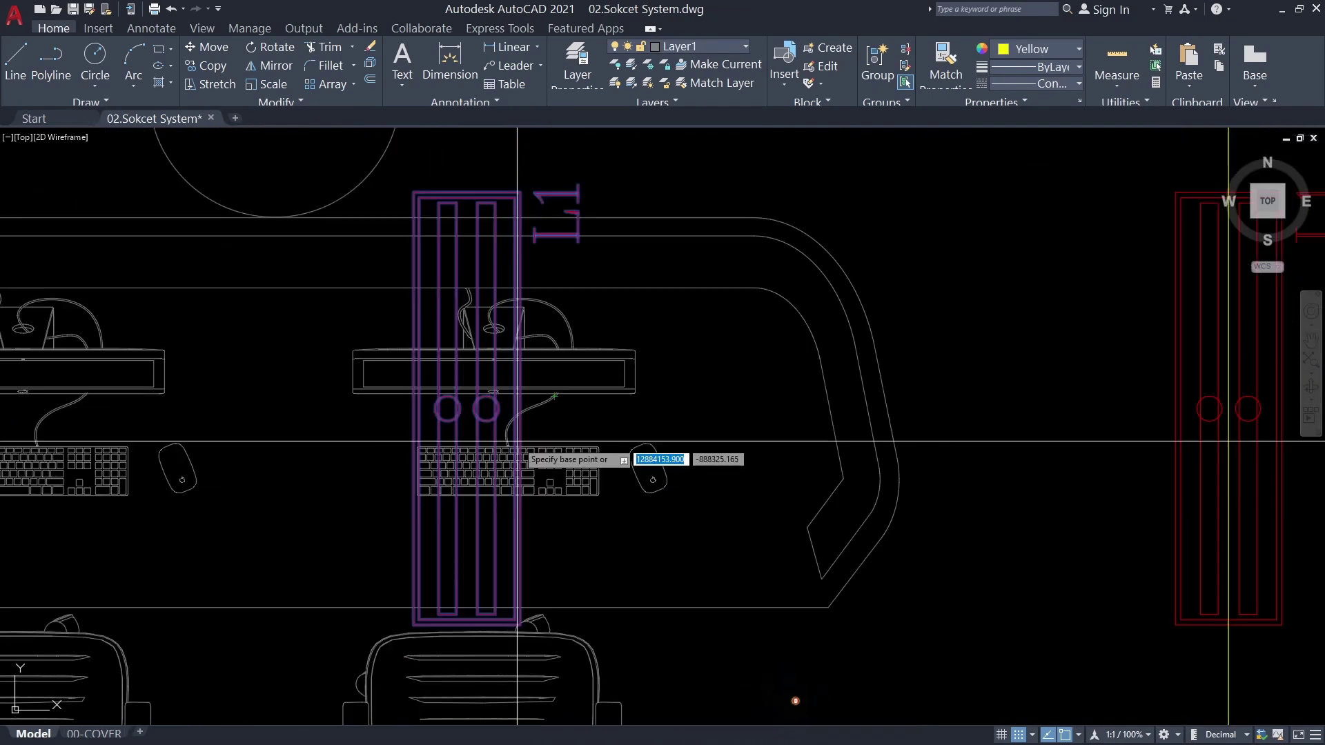
left_click(517, 440)
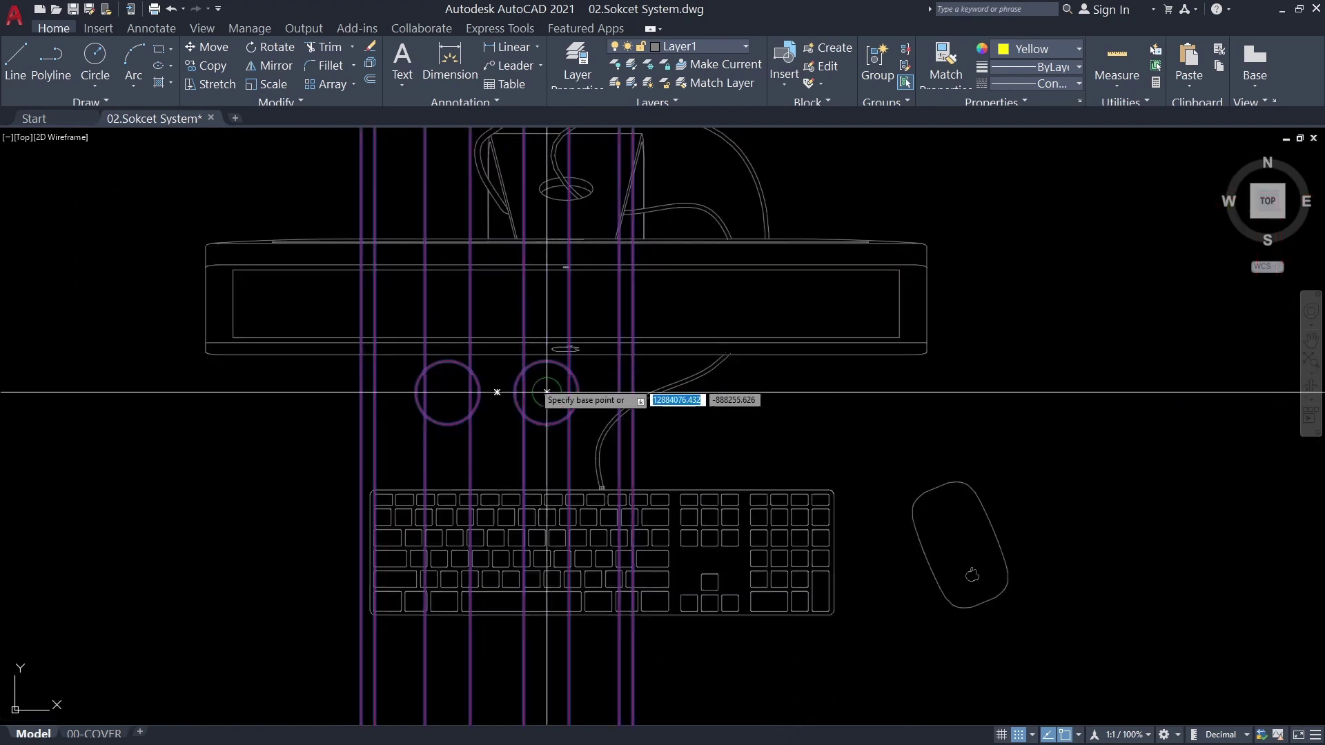
scroll(517, 440, "down", 8)
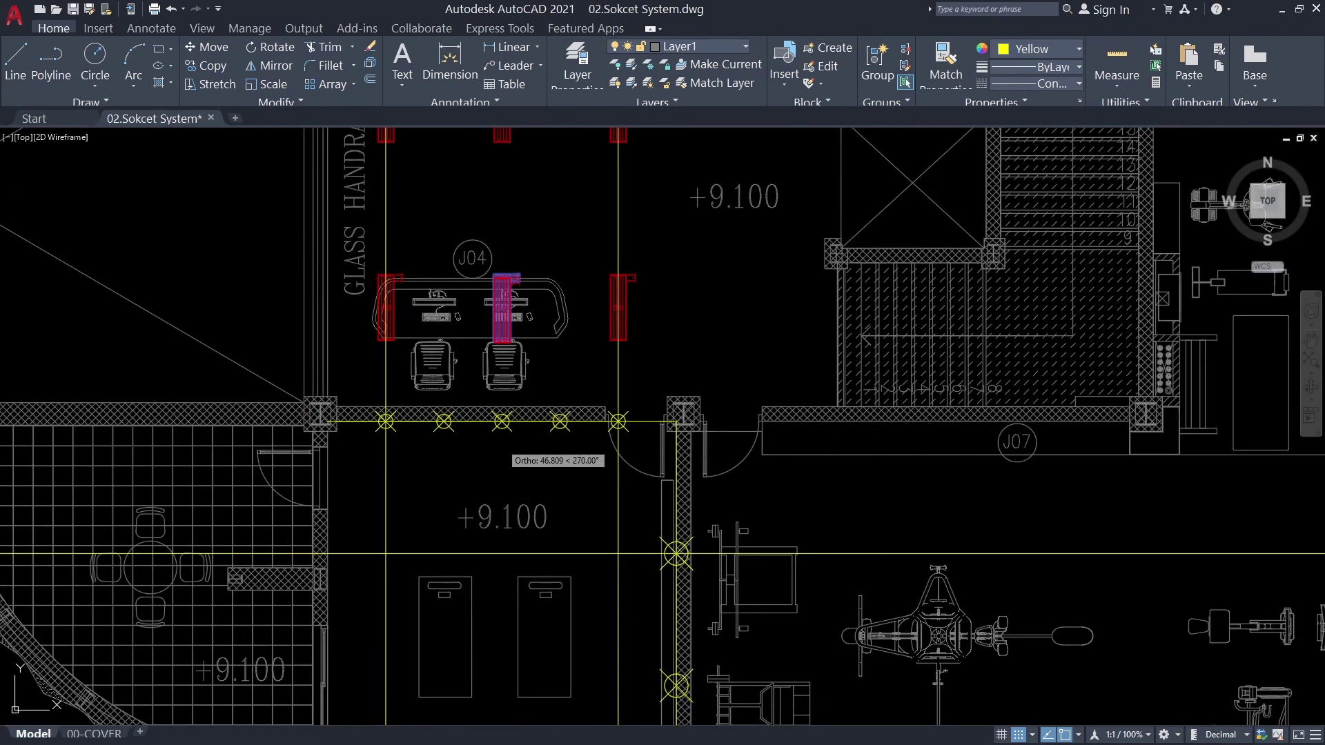
scroll(480, 260, "down", 4)
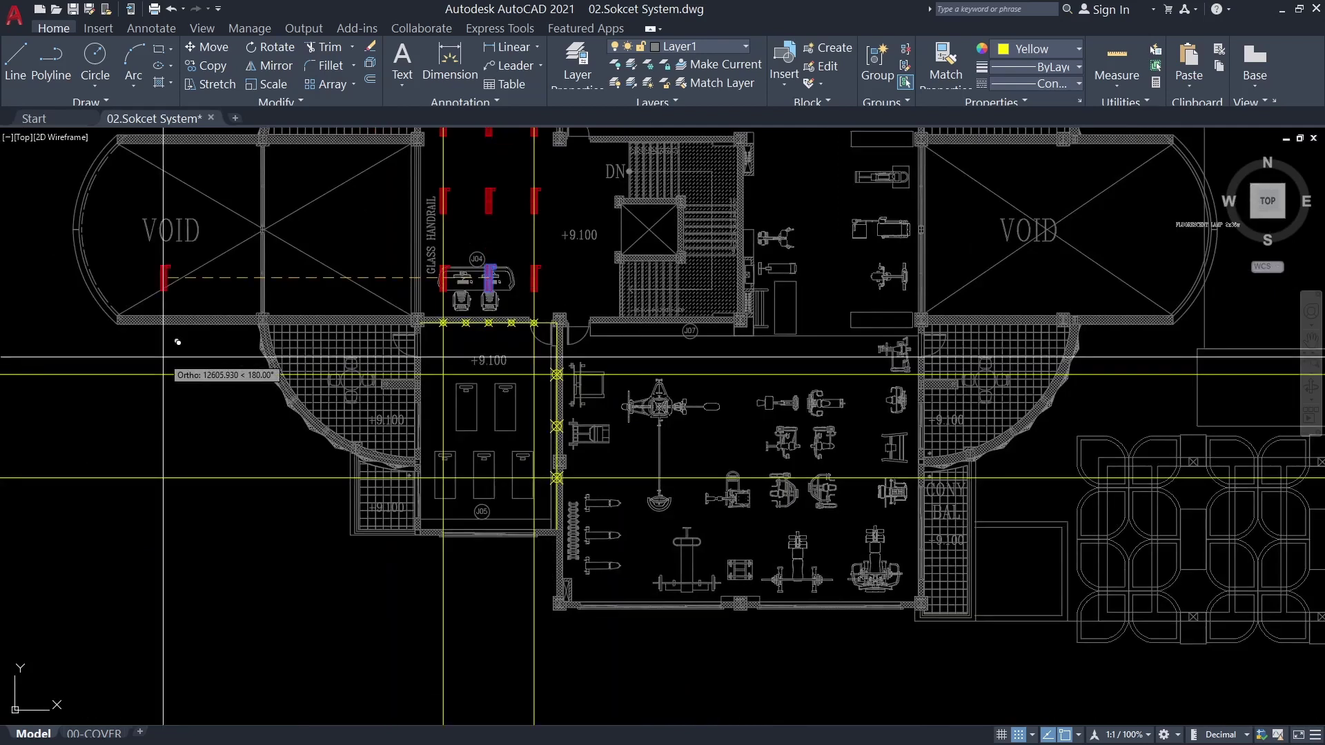
scroll(538, 370, "up", 6)
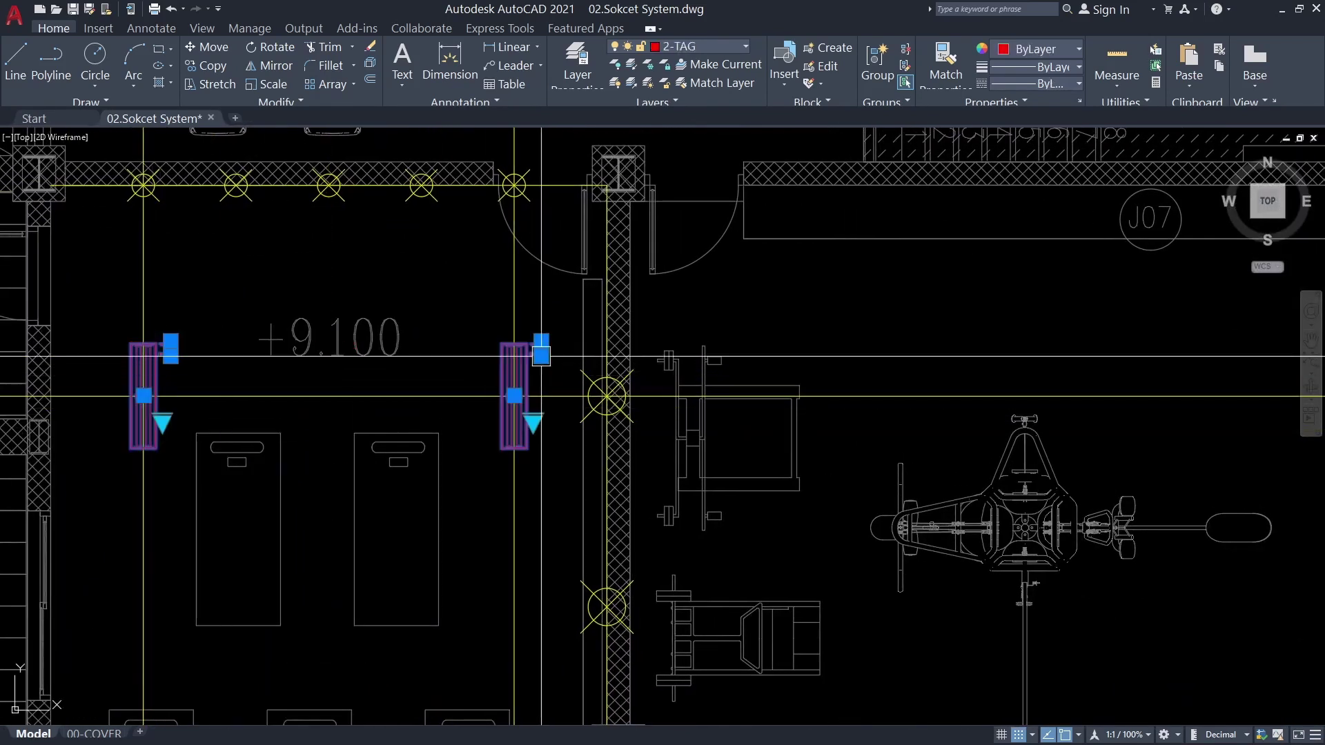
Array the fixture into three vertical columns down the length of the J05 store room
type("a")
key("Return")
scroll(507, 443, "up", 3)
scroll(508, 387, "down", 2)
scroll(508, 420, "up", 2)
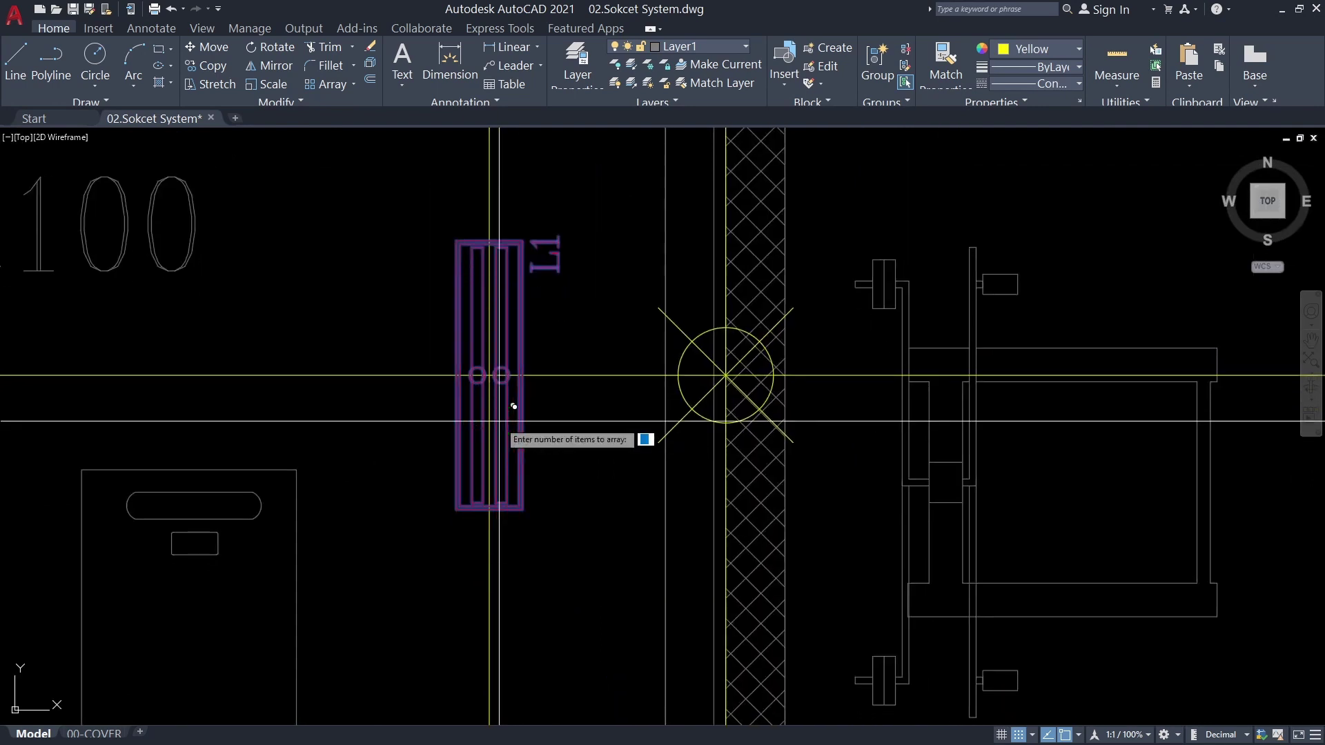
scroll(513, 406, "down", 2)
scroll(524, 413, "down", 3)
scroll(503, 488, "up", 4)
middle_click_drag(503, 489, 560, 518)
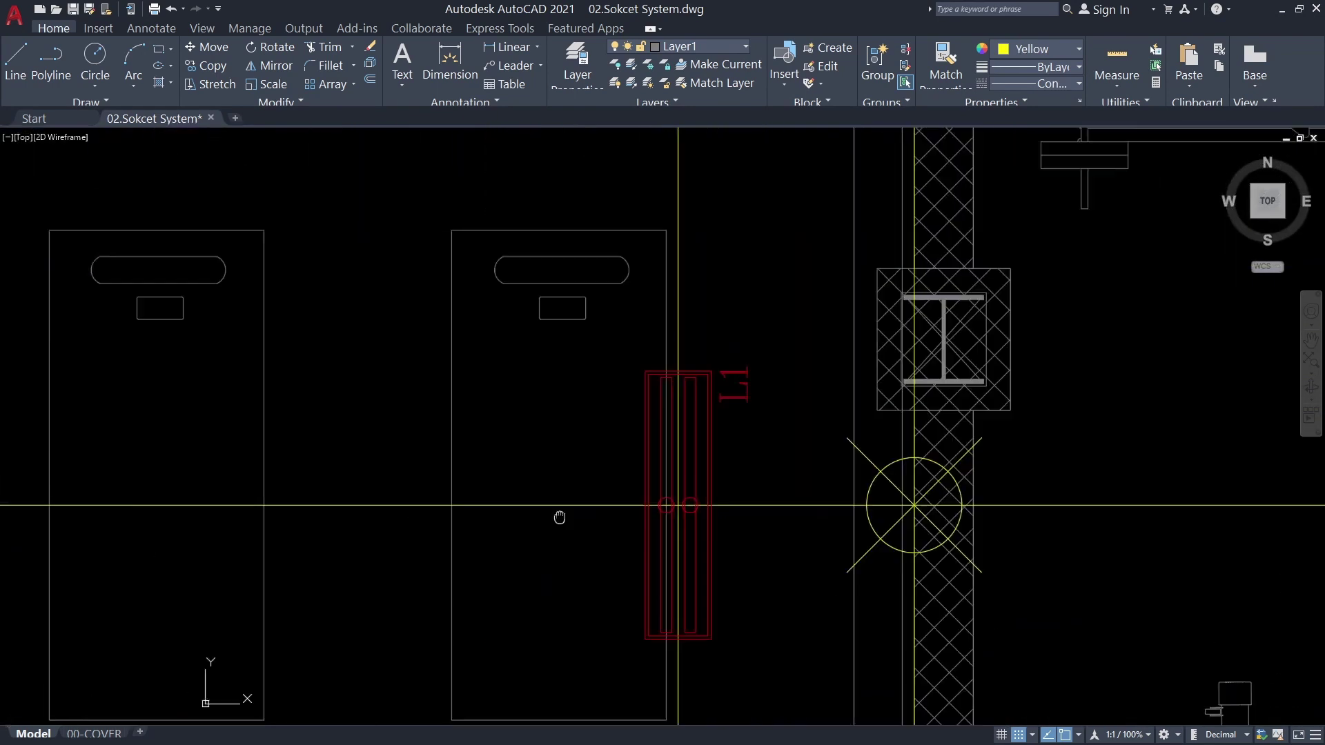
scroll(559, 517, "down", 4)
scroll(331, 607, "down", 2)
scroll(332, 607, "up", 2)
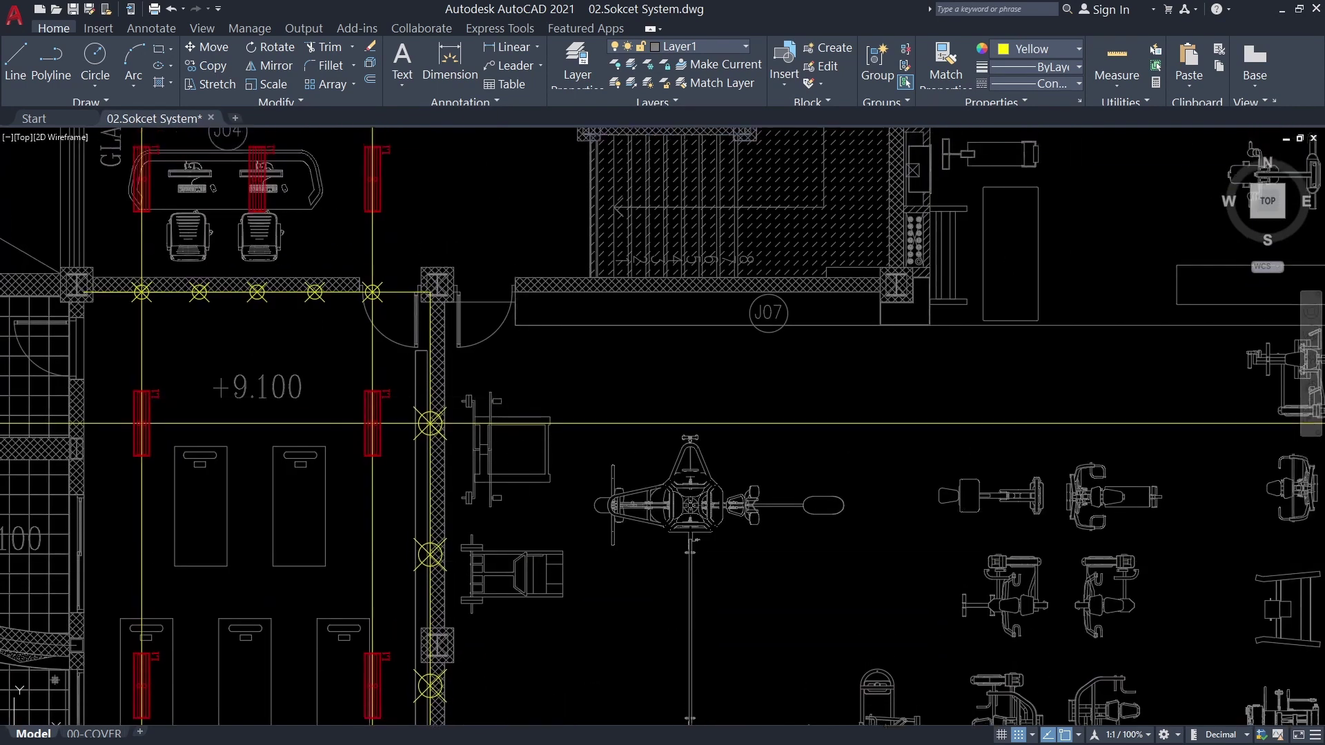
left_click(401, 398)
scroll(431, 397, "down", 1)
middle_click_drag(418, 494, 468, 659)
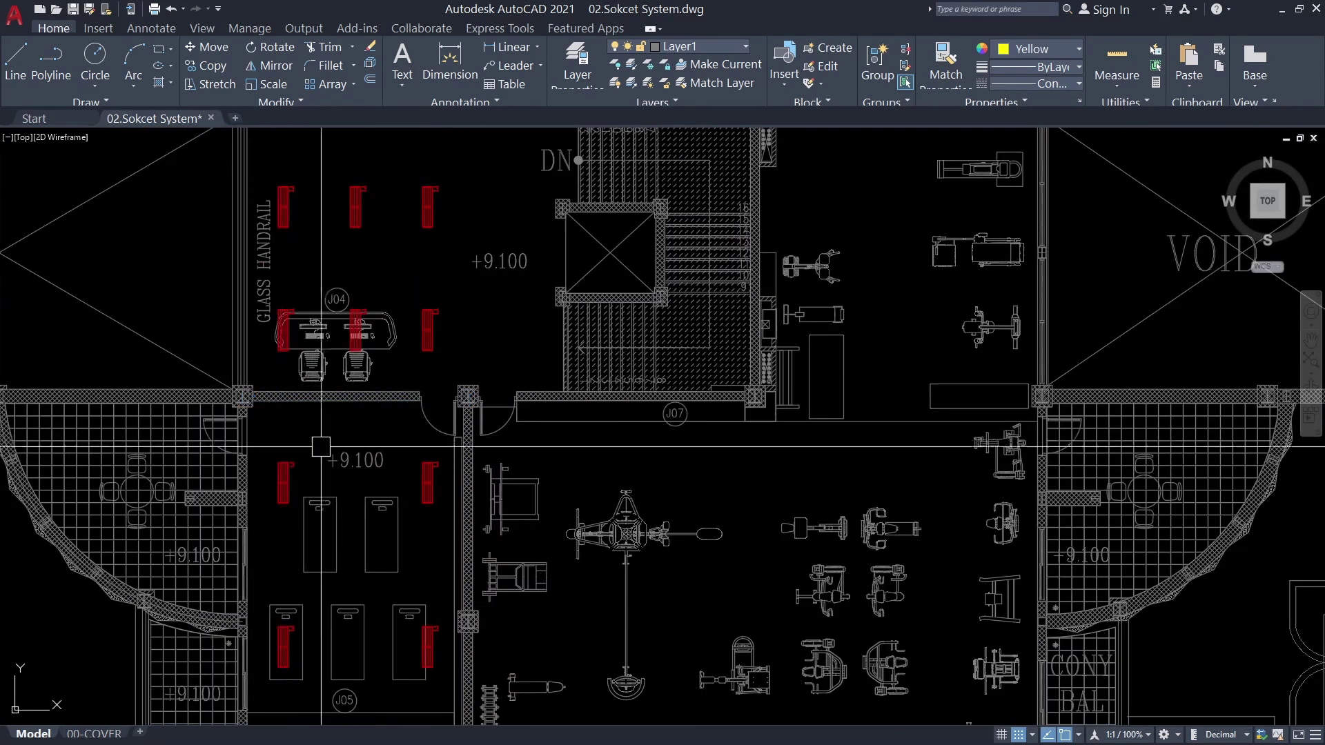
scroll(321, 446, "down", 4)
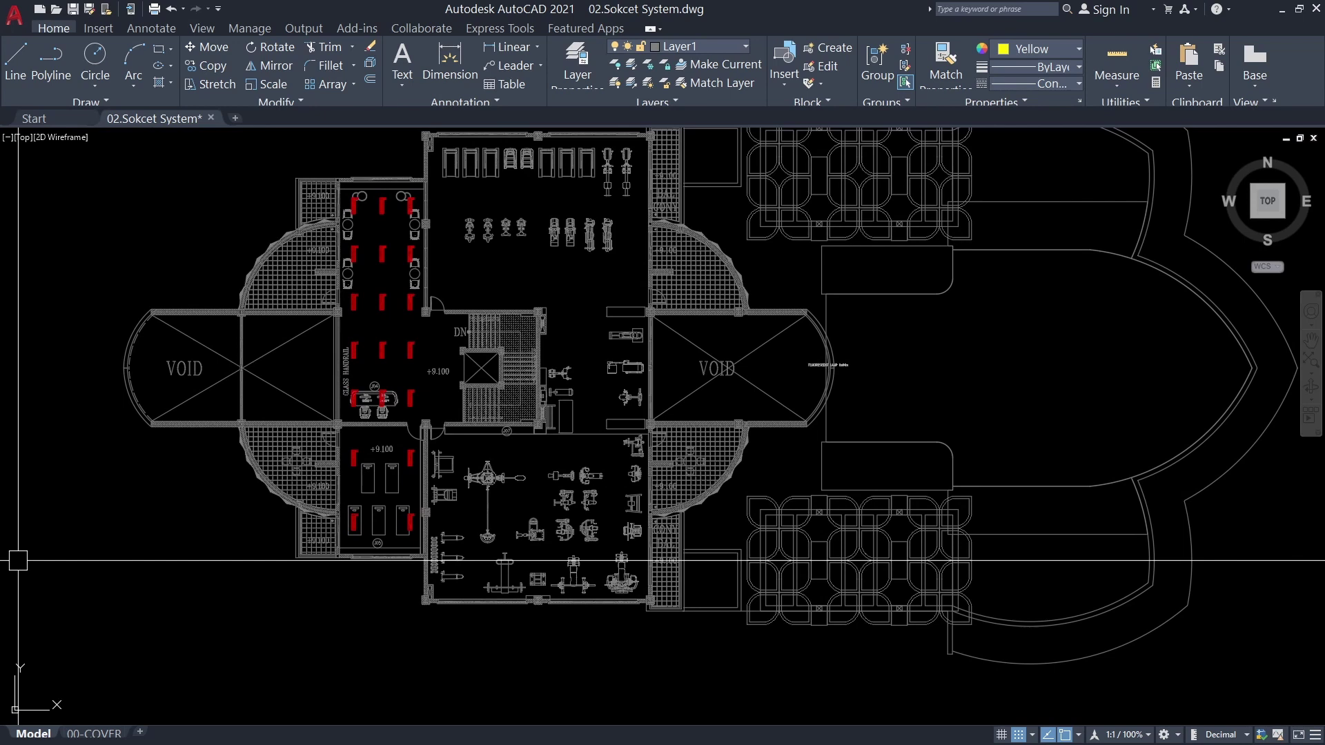
Position the yellow guide line from the door corner along the machine room's top wall
scroll(476, 221, "up", 3)
scroll(378, 548, "up", 3)
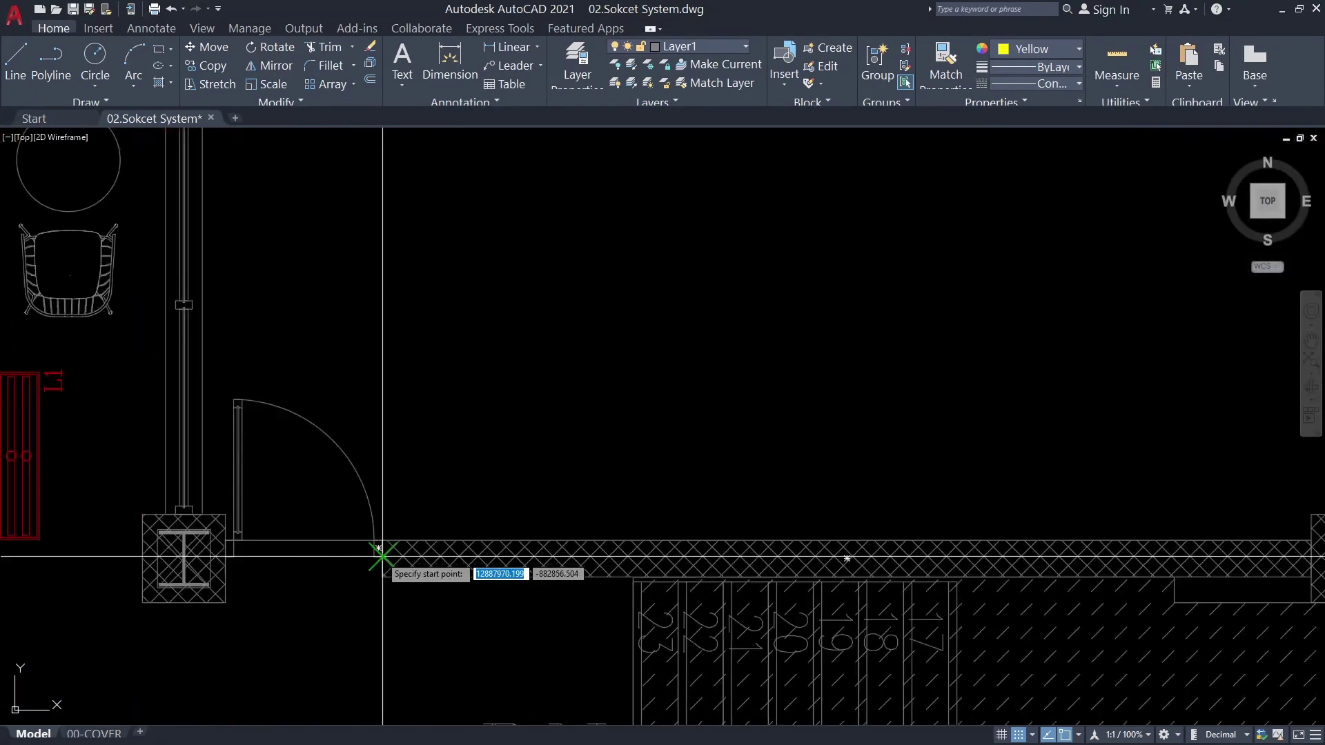
scroll(384, 493, "up", 1)
left_click(383, 493)
scroll(383, 493, "down", 5)
scroll(386, 345, "up", 2)
scroll(386, 269, "up", 2)
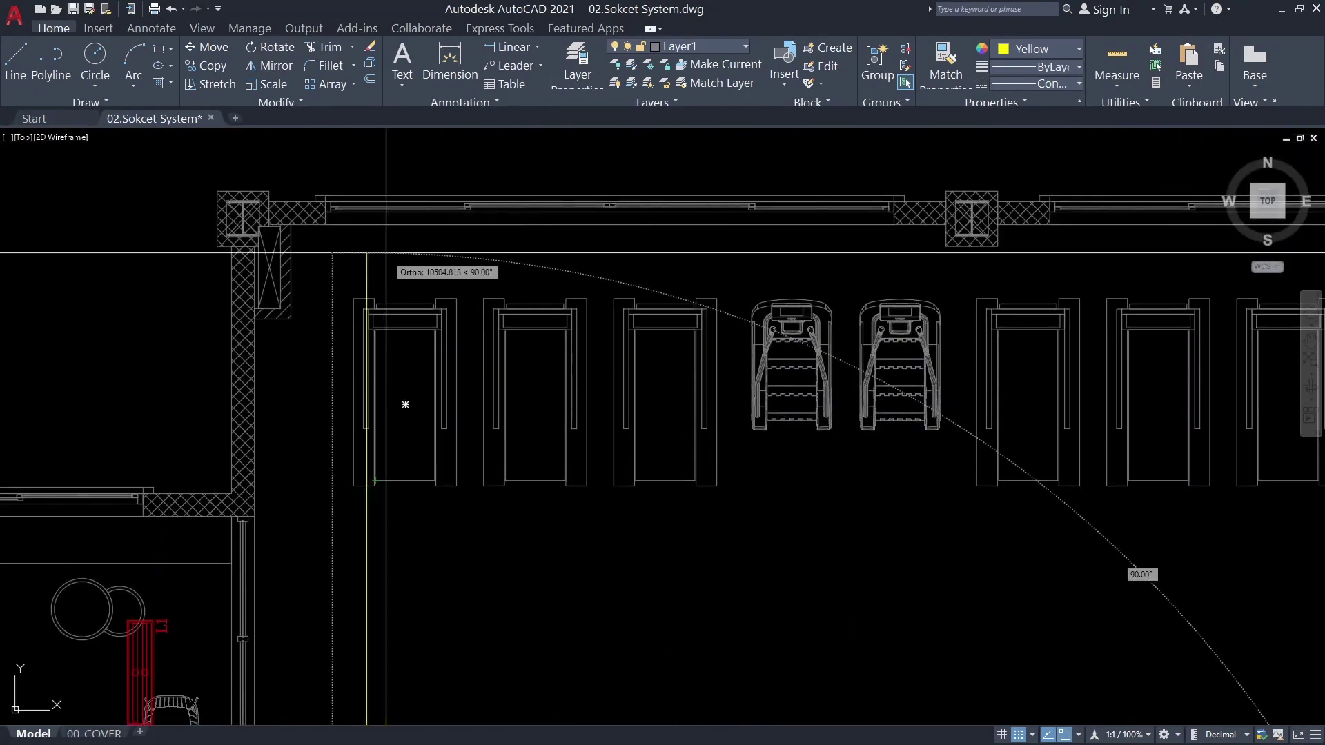
scroll(358, 313, "up", 2)
left_click(346, 342)
scroll(345, 342, "down", 3)
key("m")
key("space")
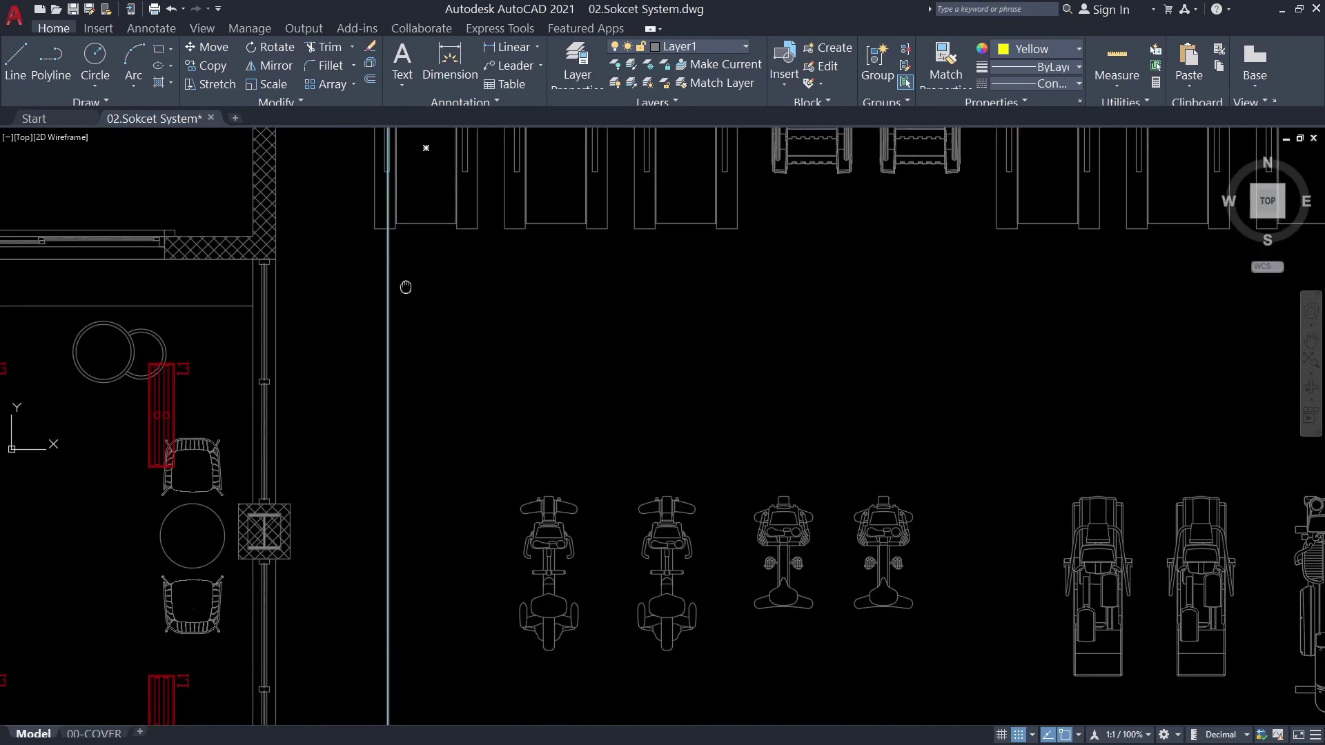
left_click(385, 443)
scroll(384, 444, "up", 3)
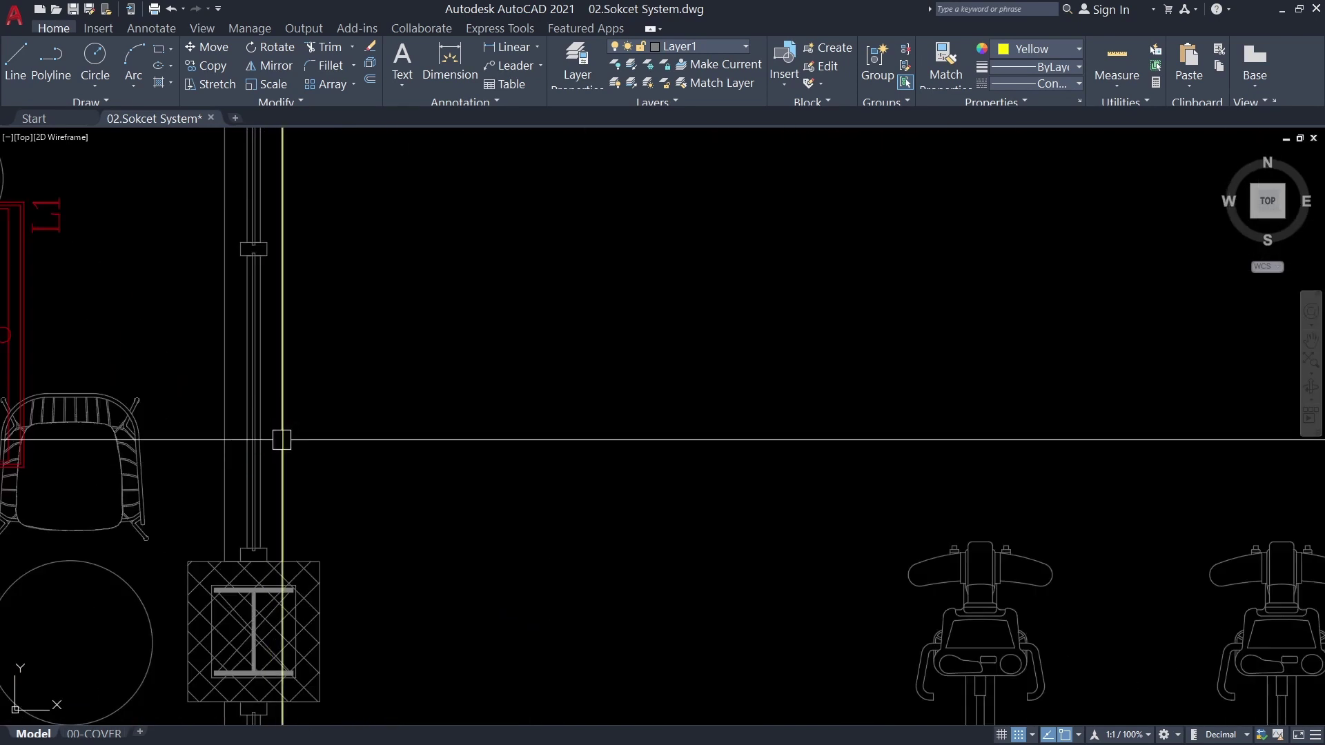
scroll(281, 440, "down", 5)
DIVIDE the top wall line to place evenly spaced light fixture symbols
type("div")
key("Return")
left_click(401, 443)
scroll(407, 435, "up", 4)
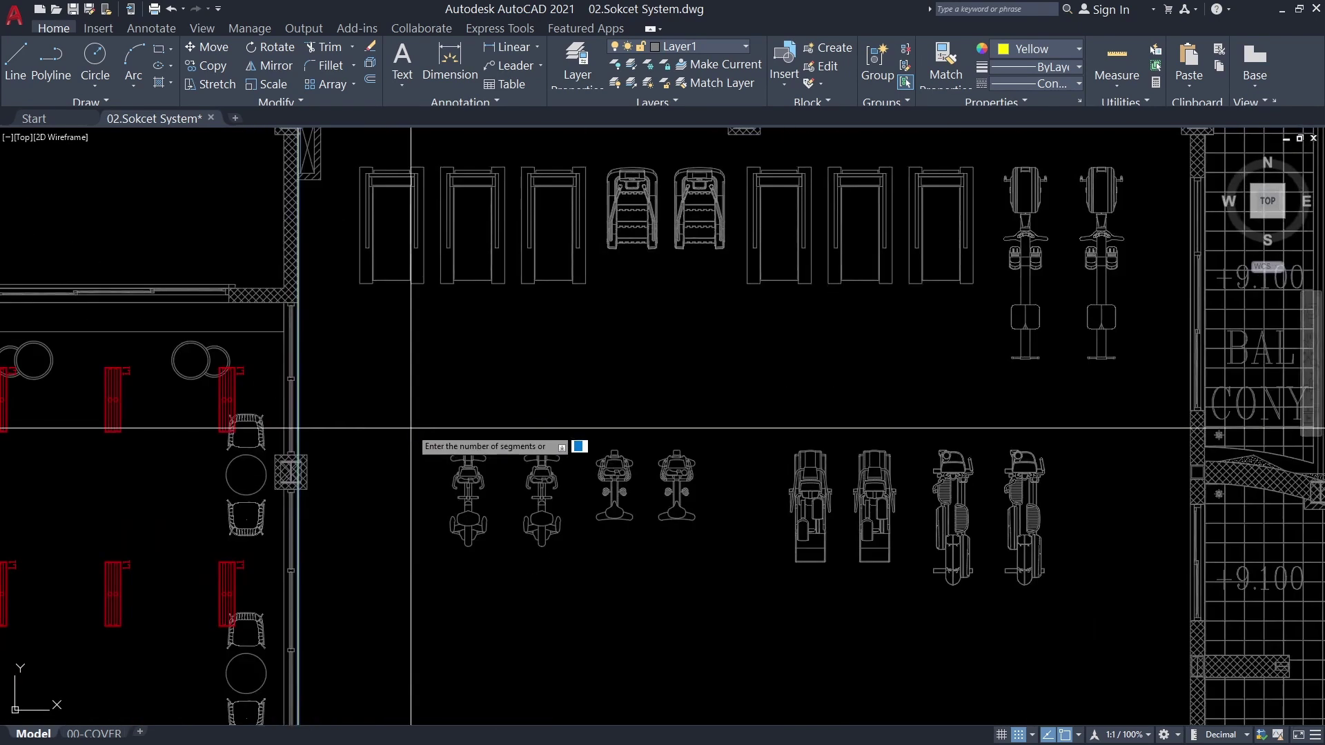
scroll(411, 428, "down", 2)
scroll(468, 495, "up", 2)
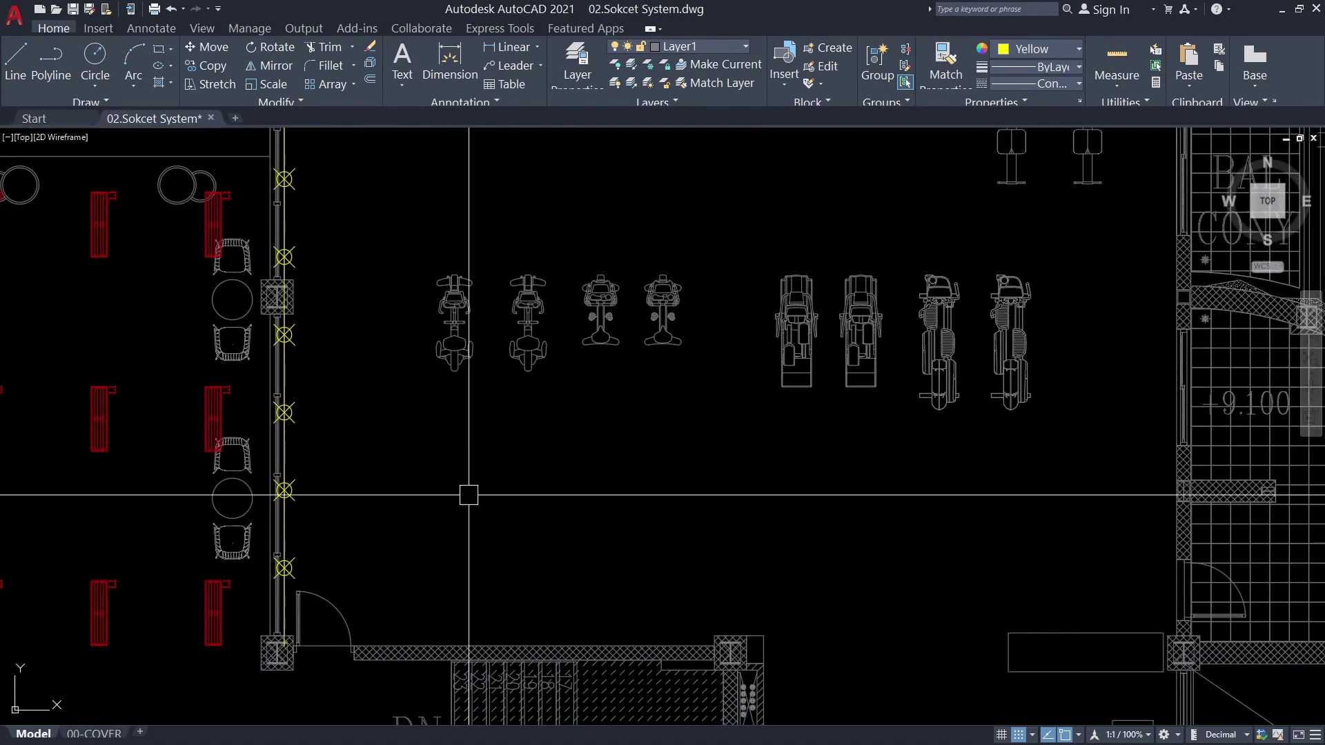
scroll(348, 487, "down", 2)
scroll(324, 352, "up", 4)
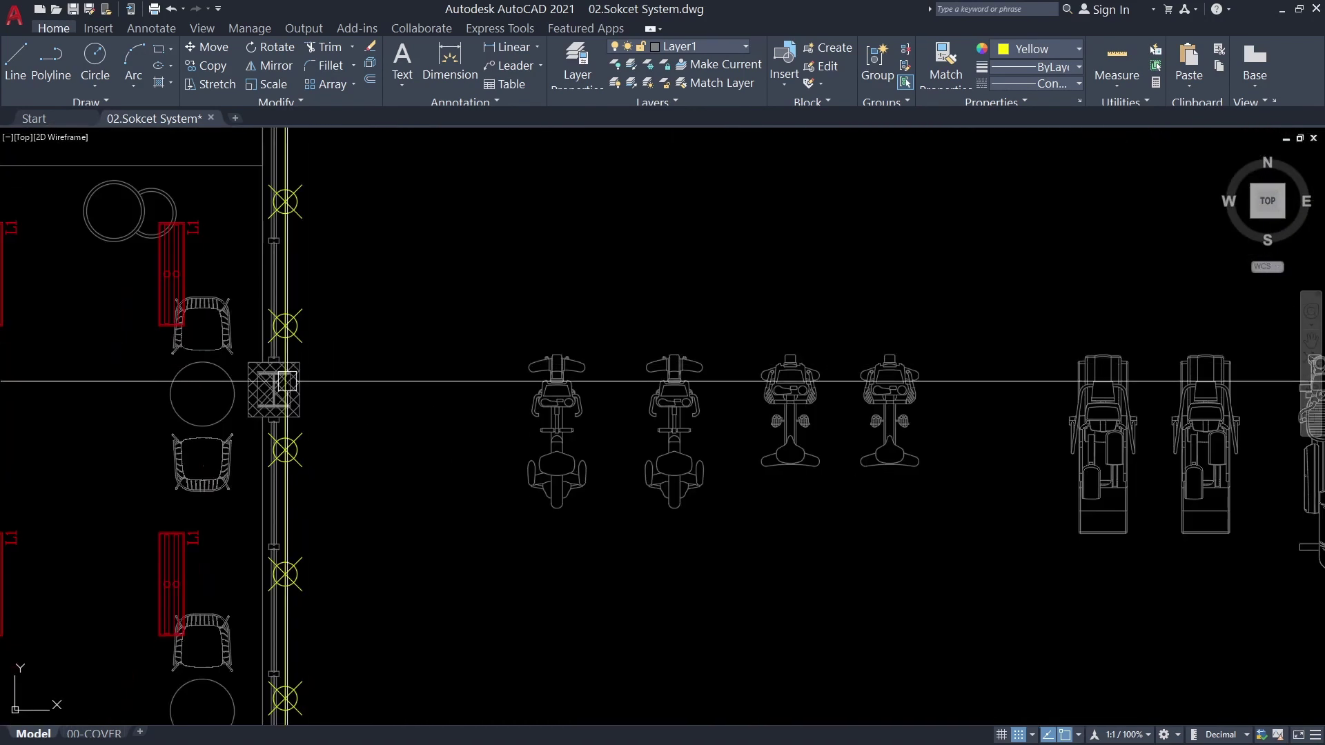
scroll(283, 400, "up", 5)
type("X")
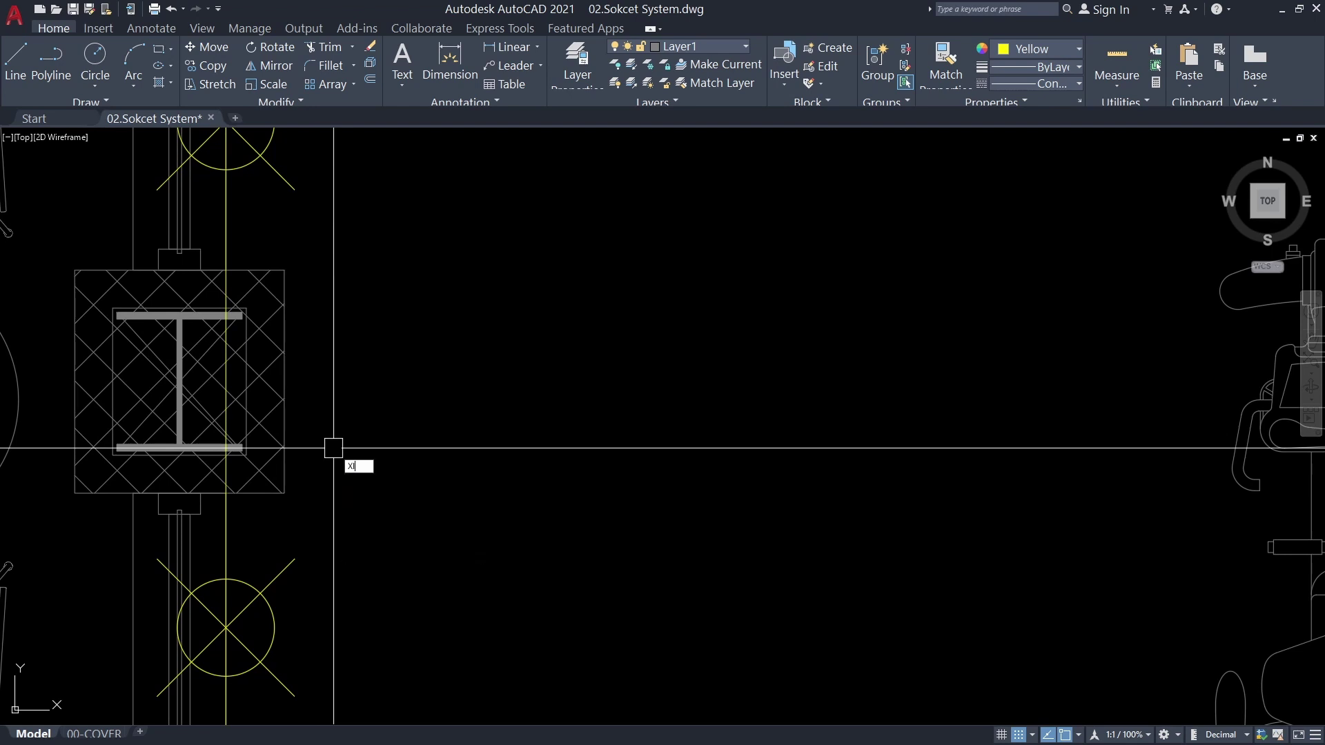
Begin an XLINE construction line and recentre the view on the whole machine room
key("Return")
scroll(238, 389, "up", 3)
scroll(580, 449, "down", 4)
scroll(414, 487, "down", 3)
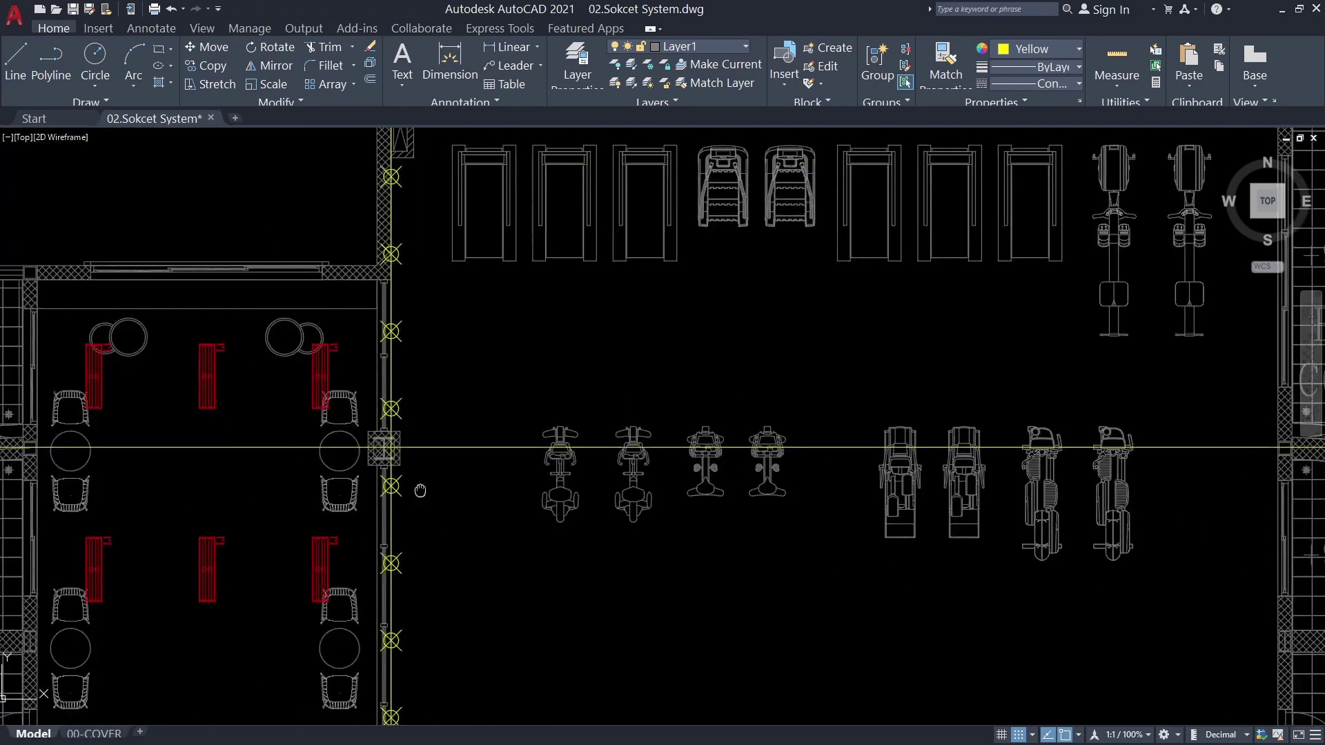
scroll(252, 511, "up", 5)
scroll(259, 451, "up", 3)
scroll(230, 557, "down", 5)
scroll(405, 423, "up", 2)
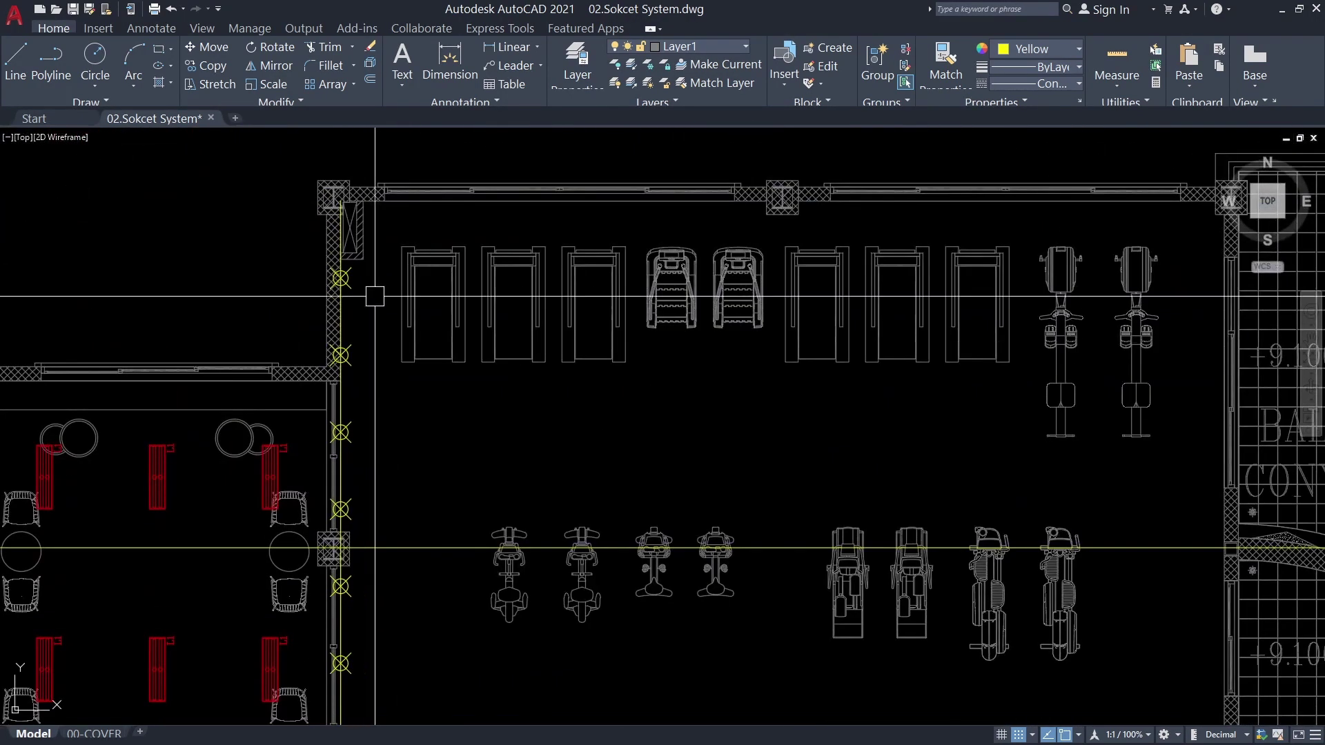
scroll(310, 396, "up", 4)
scroll(121, 349, "up", 2)
scroll(121, 348, "down", 3)
scroll(340, 423, "down", 2)
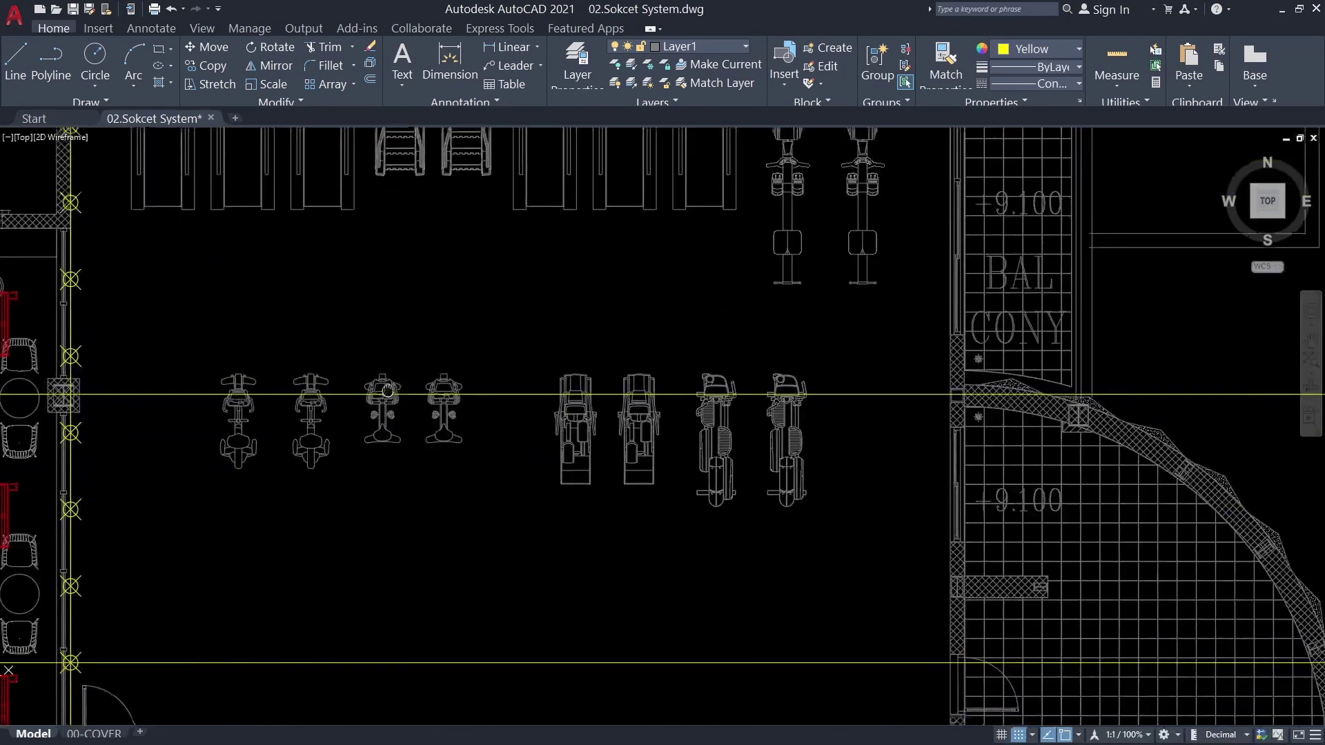
scroll(14, 360, "up", 2)
scroll(373, 423, "down", 4)
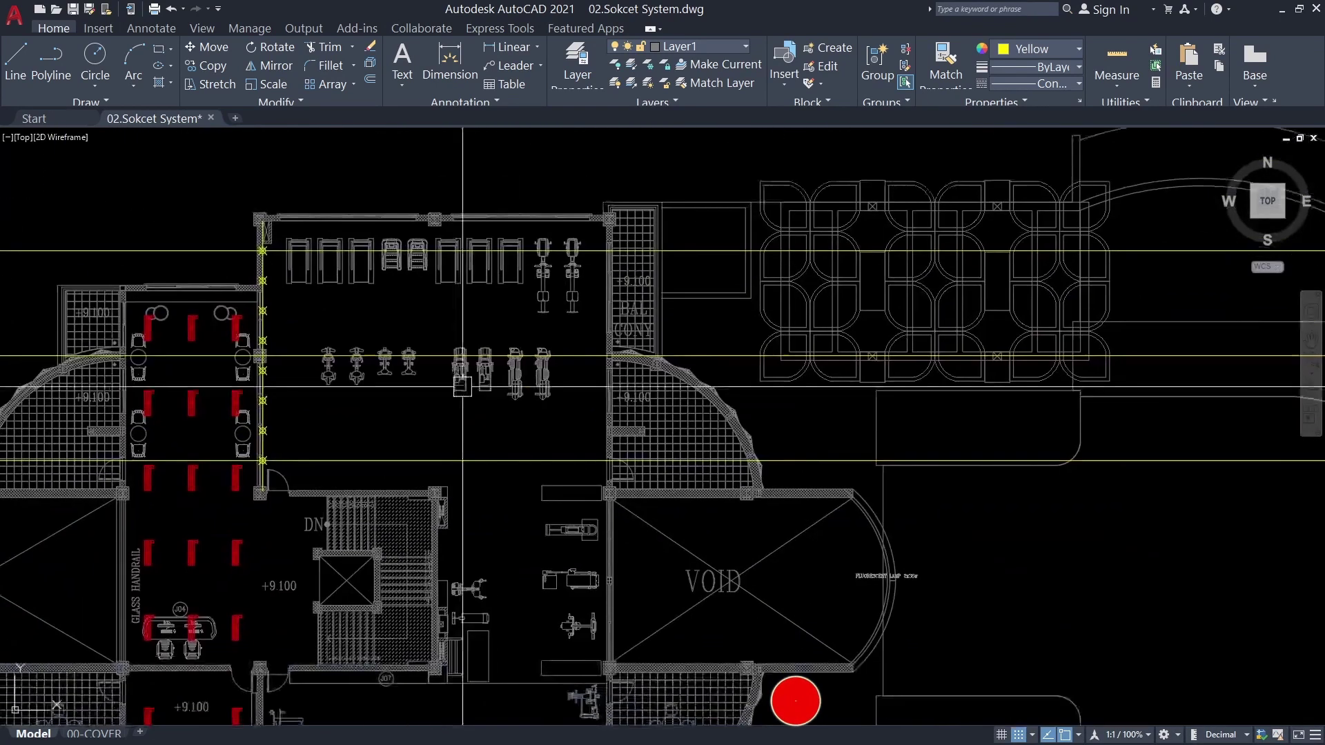
scroll(392, 413, "up", 3)
scroll(396, 436, "up", 3)
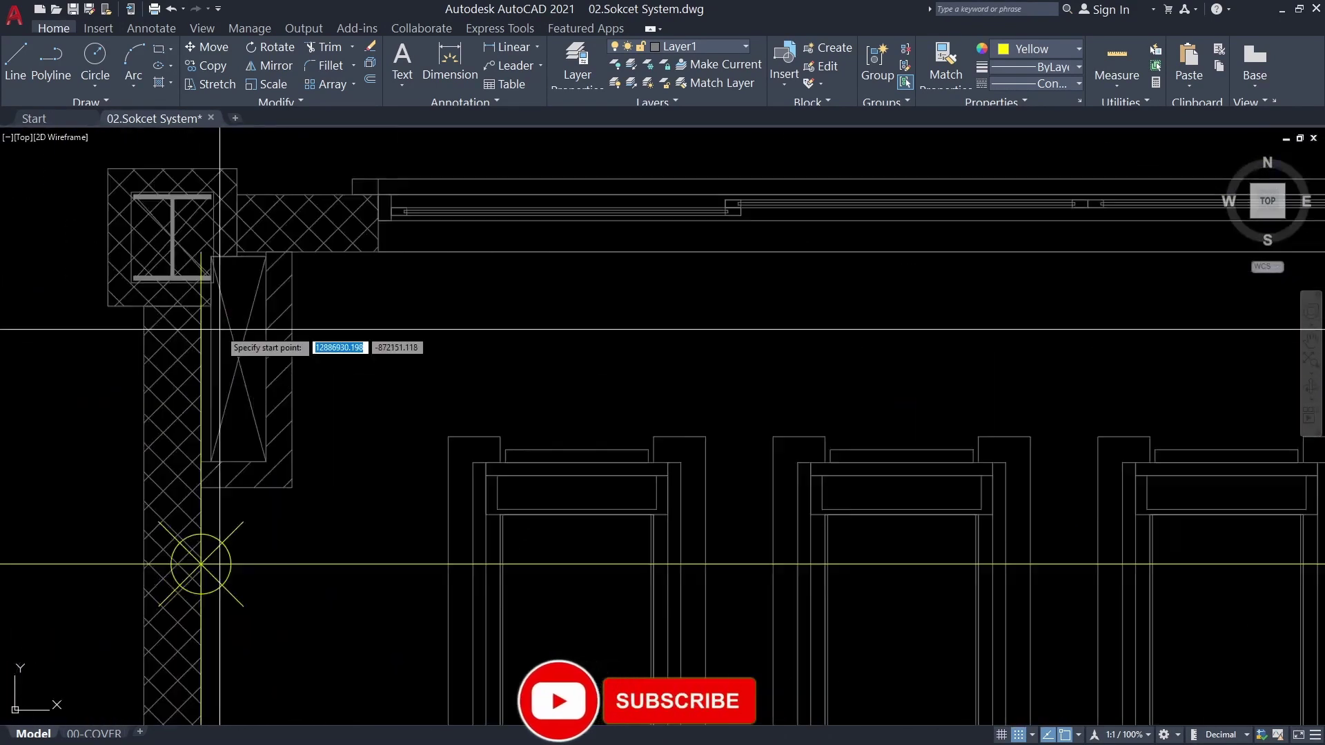
scroll(212, 319, "up", 3)
scroll(263, 228, "up", 2)
scroll(491, 414, "down", 4)
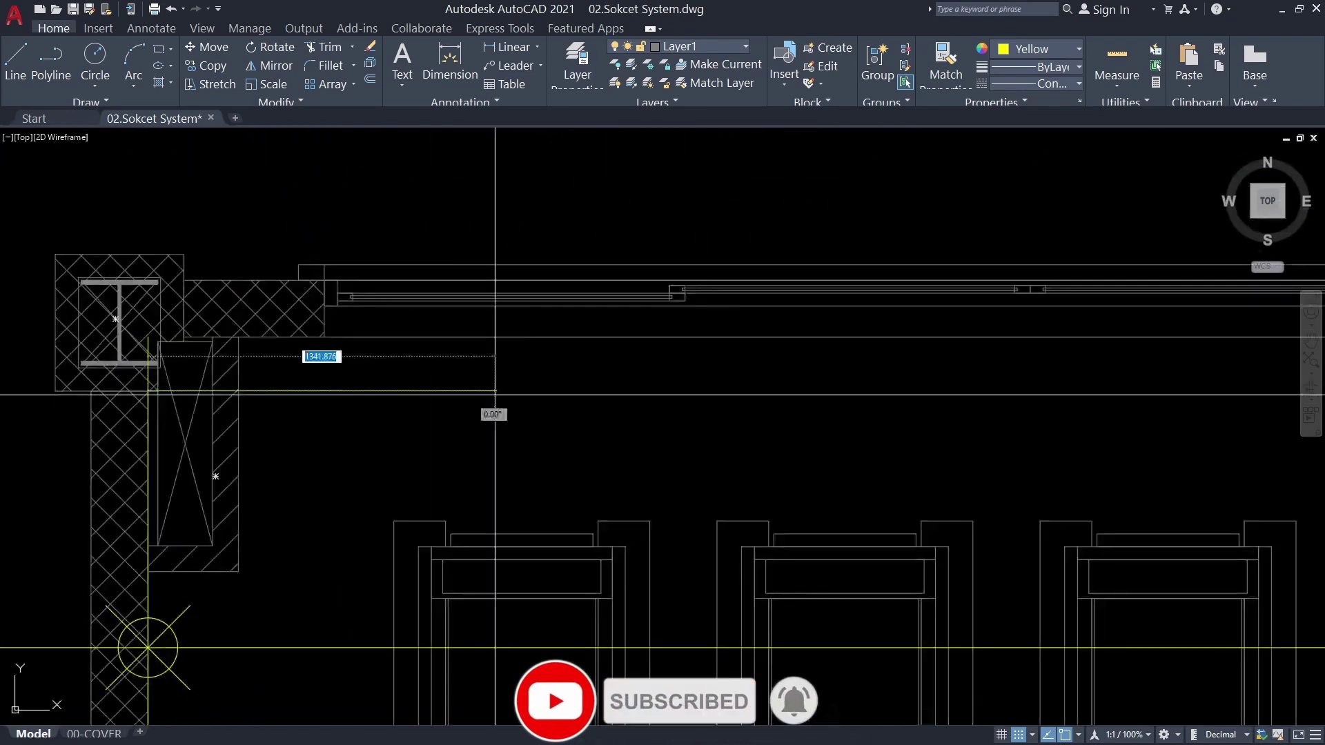
scroll(790, 444, "up", 2)
scroll(603, 452, "up", 3)
scroll(603, 452, "up", 2)
scroll(594, 345, "down", 3)
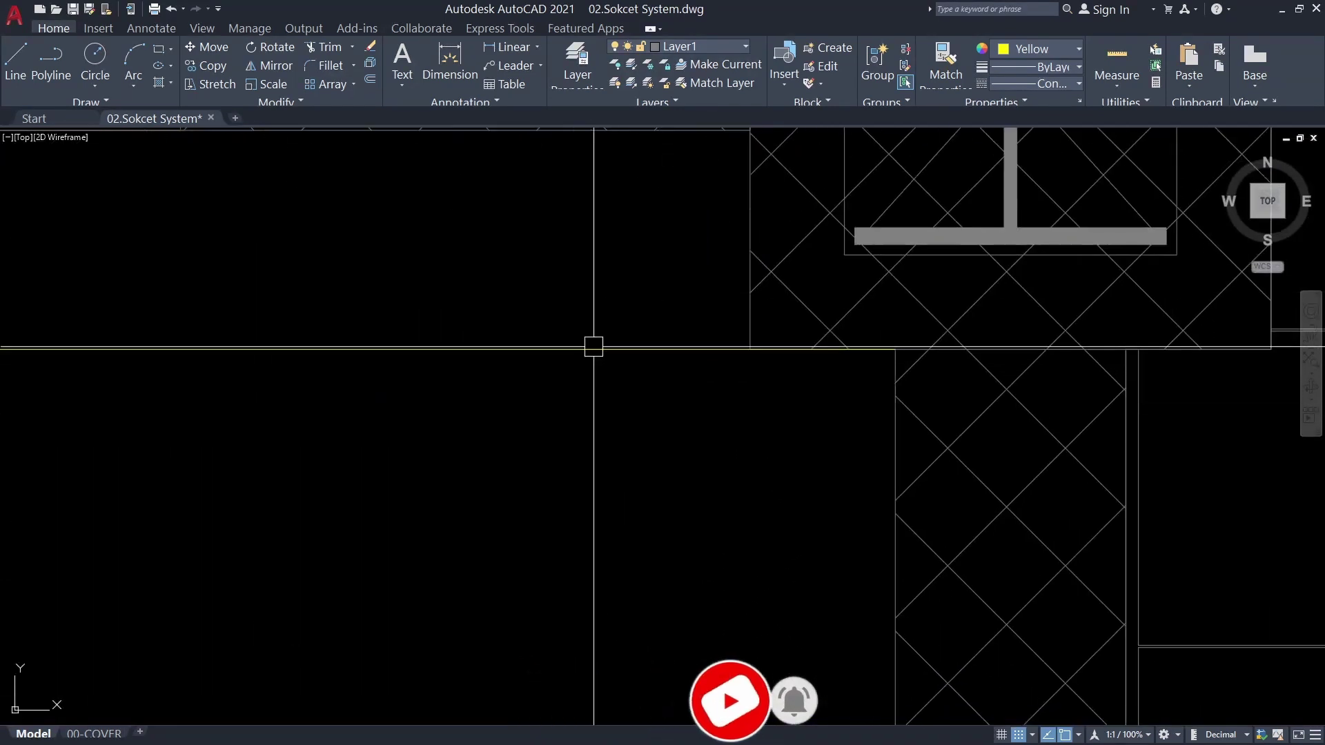
scroll(707, 456, "down", 2)
scroll(506, 379, "down", 4)
scroll(483, 386, "up", 2)
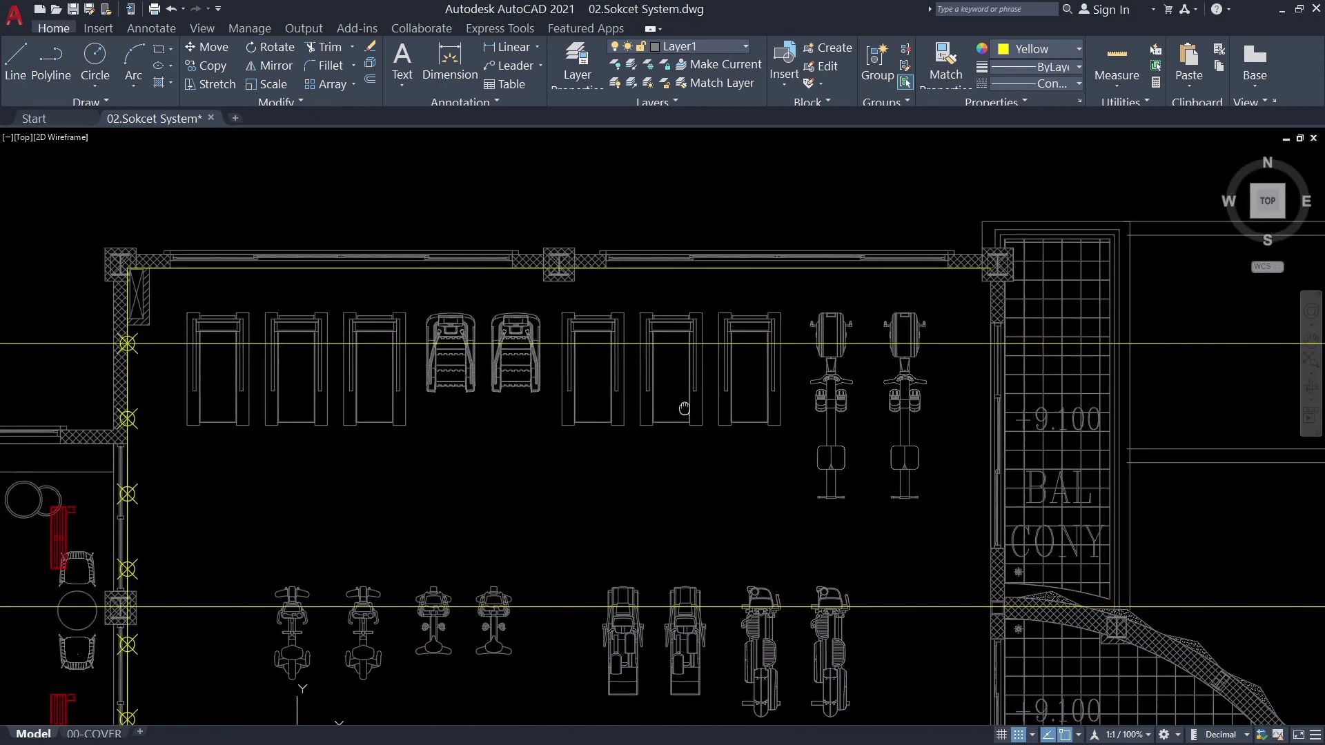
middle_click_drag(467, 379, 464, 398)
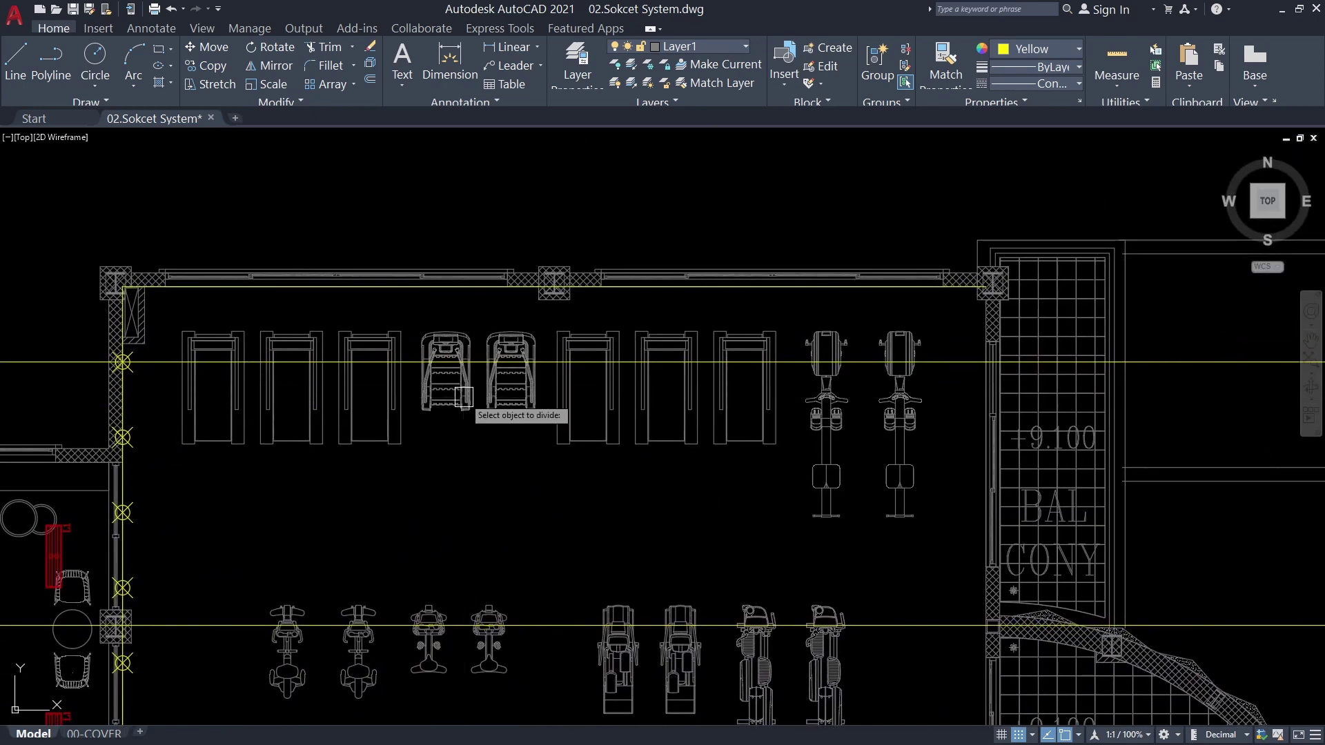
middle_click_drag(504, 355, 597, 322)
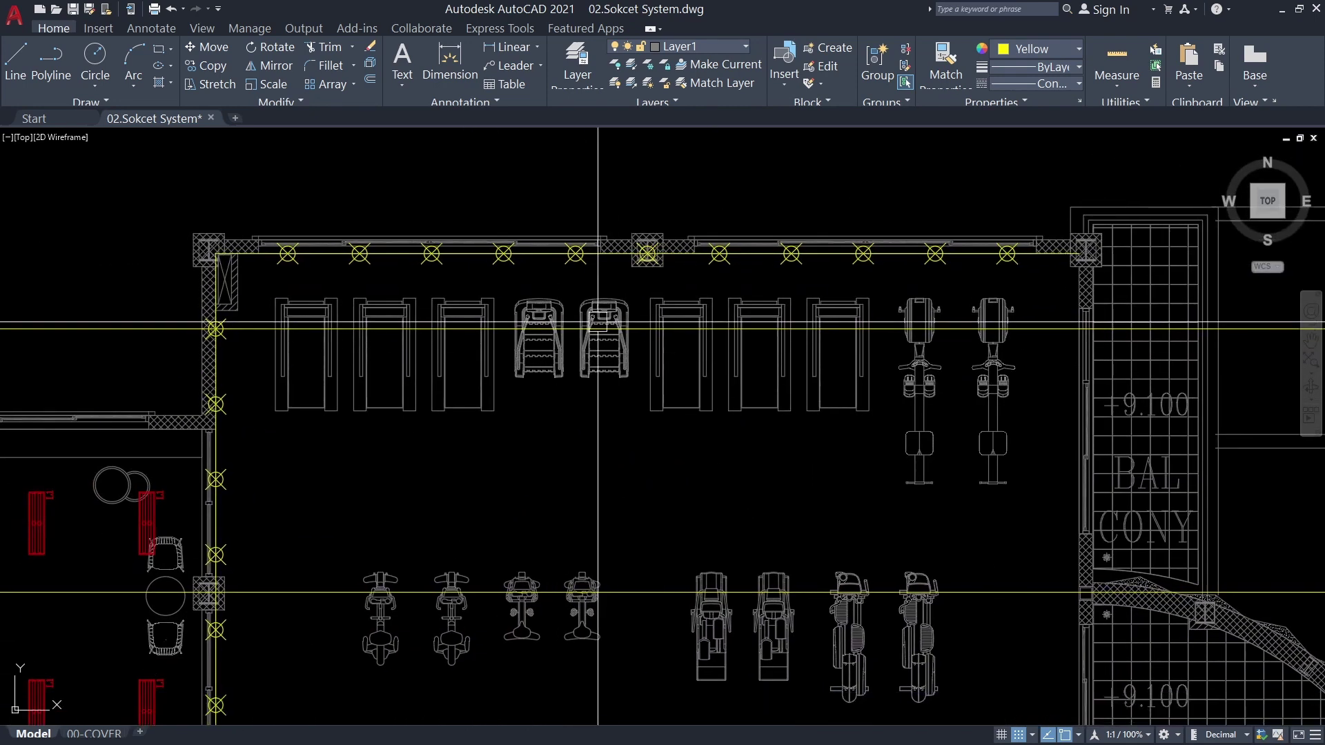
scroll(382, 307, "up", 5)
Fix a vertical guide line through the fixture and copy a red fluorescent lamp from the side room
left_click(406, 368)
key("Return")
scroll(483, 345, "down", 5)
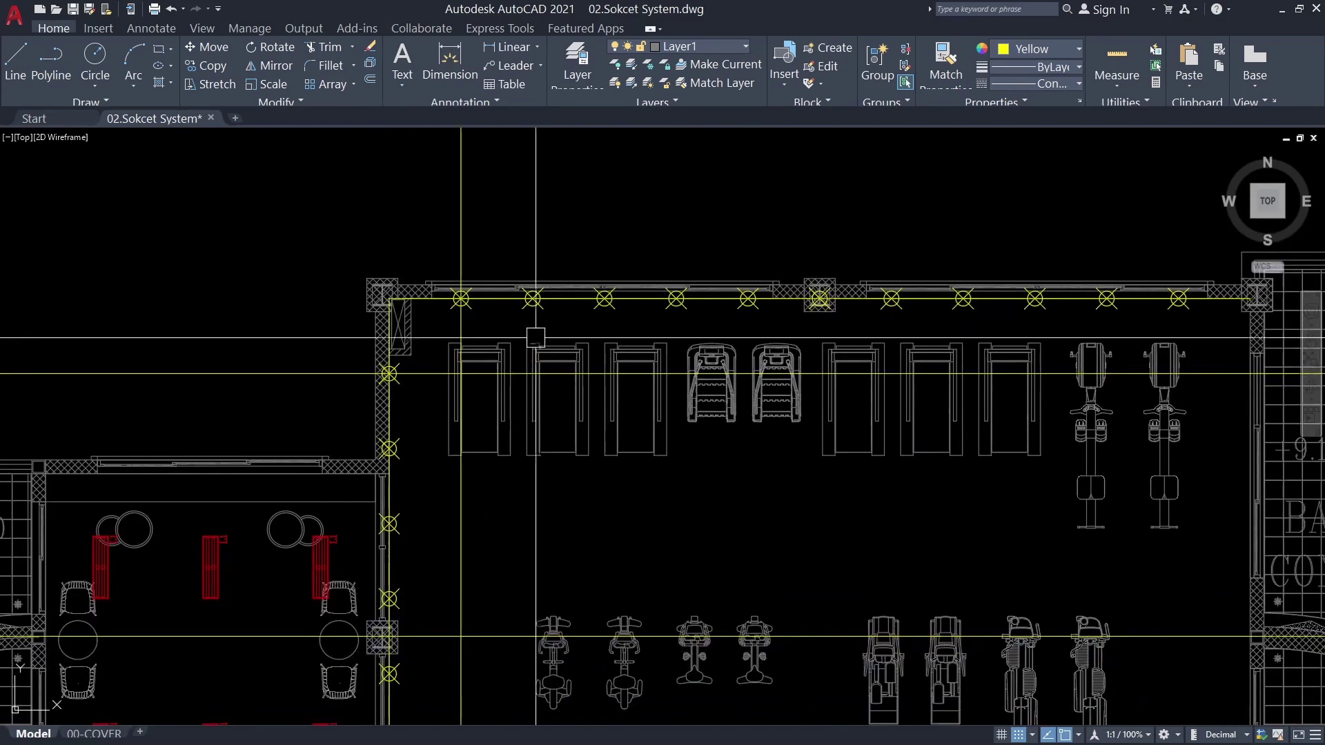
scroll(953, 407, "down", 5)
scroll(476, 394, "up", 5)
left_click(476, 393)
type("c")
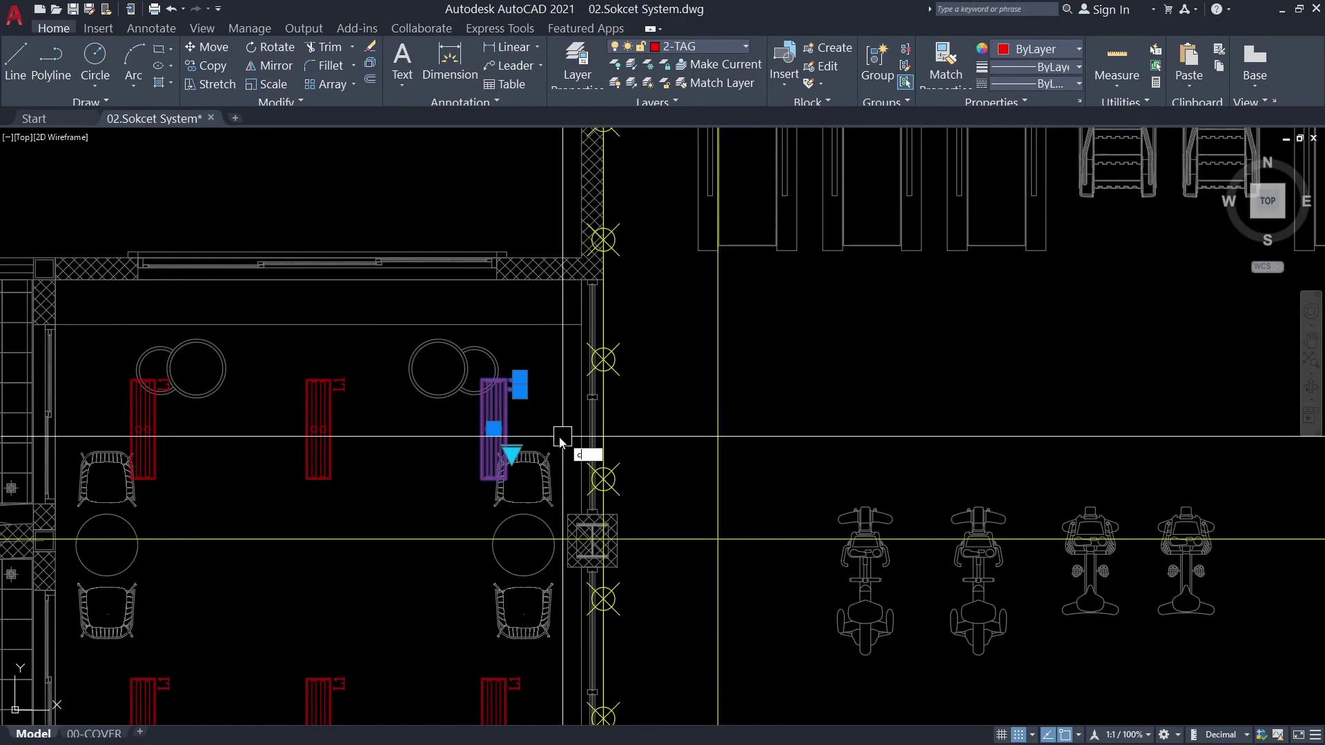
scroll(492, 441, "up", 5)
scroll(494, 403, "down", 5)
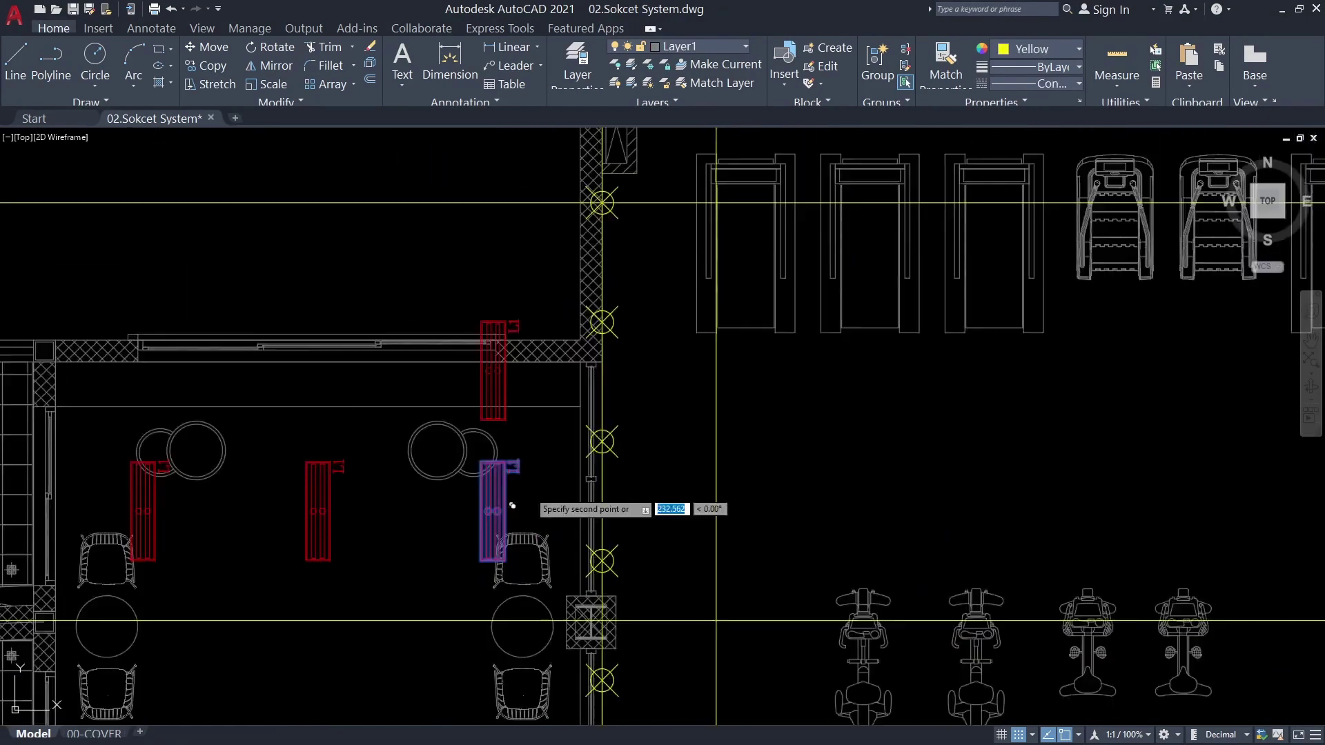
scroll(651, 312, "up", 5)
scroll(669, 414, "down", 6)
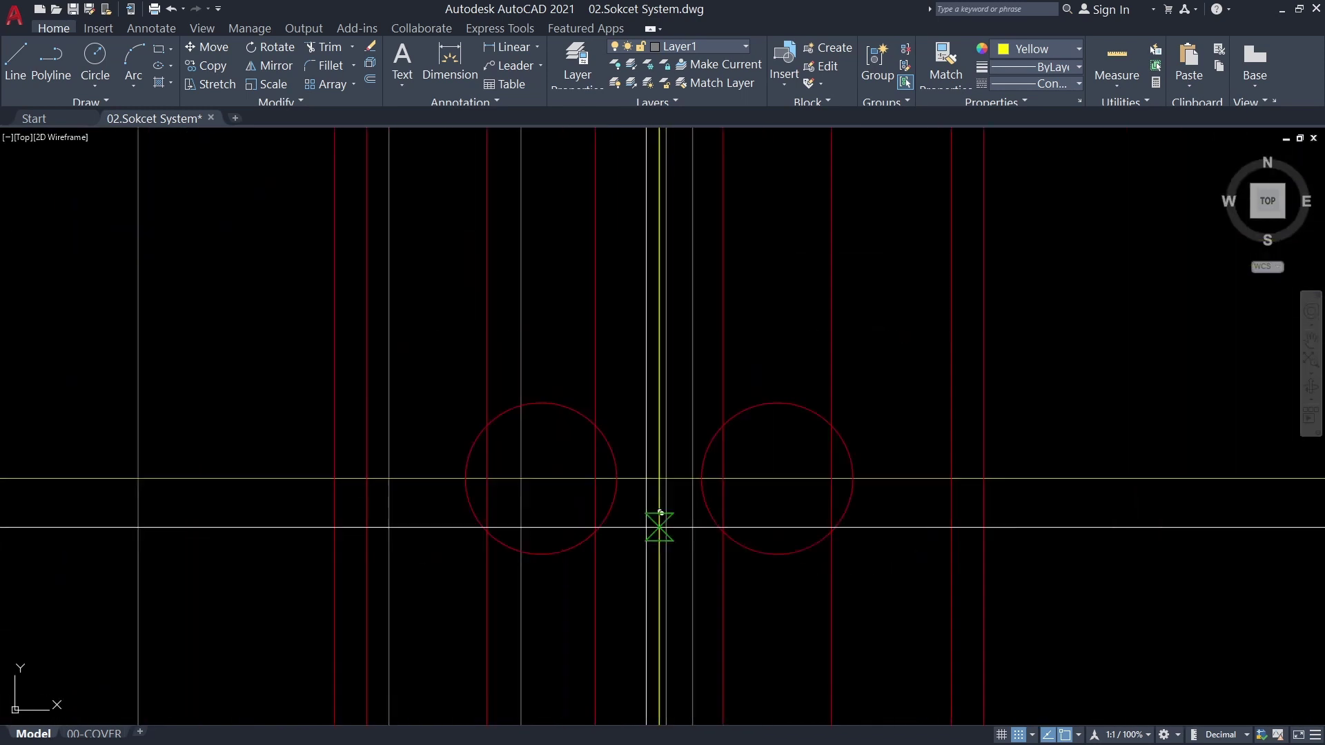
scroll(683, 437, "up", 4)
type("c")
key("Return")
scroll(545, 456, "up", 5)
scroll(394, 359, "up", 7)
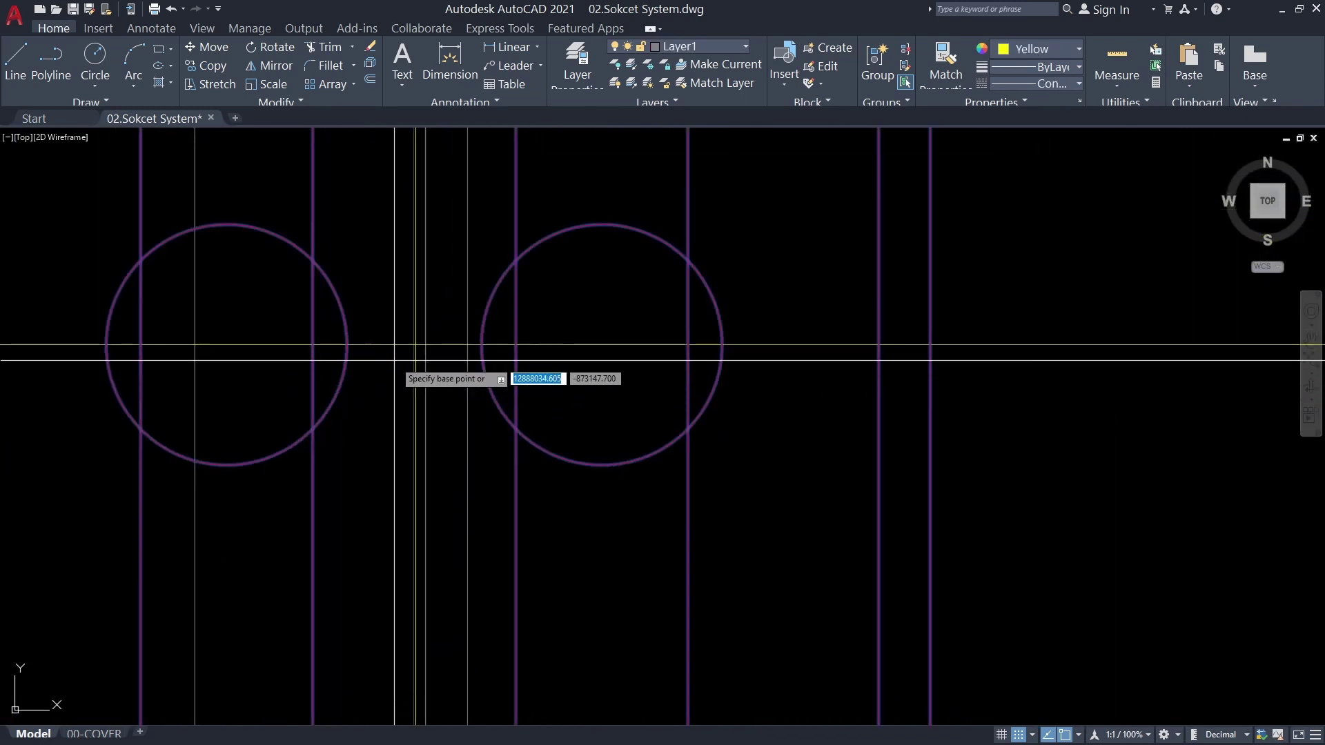
scroll(410, 419, "down", 5)
scroll(410, 422, "down", 4)
scroll(409, 427, "up", 2)
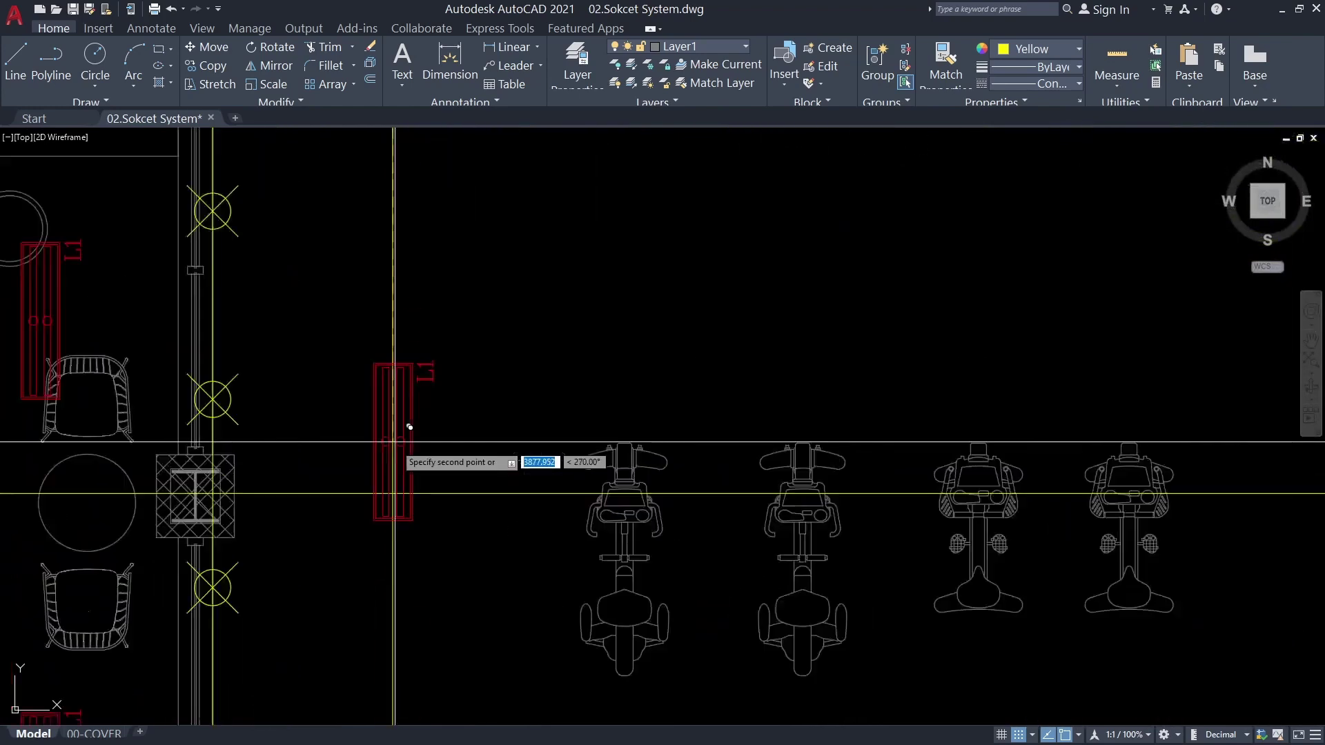
scroll(407, 478, "down", 4)
Copy the lamps as an evenly spaced array out to the machine room's far end wall
left_click(410, 169)
scroll(423, 333, "up", 2)
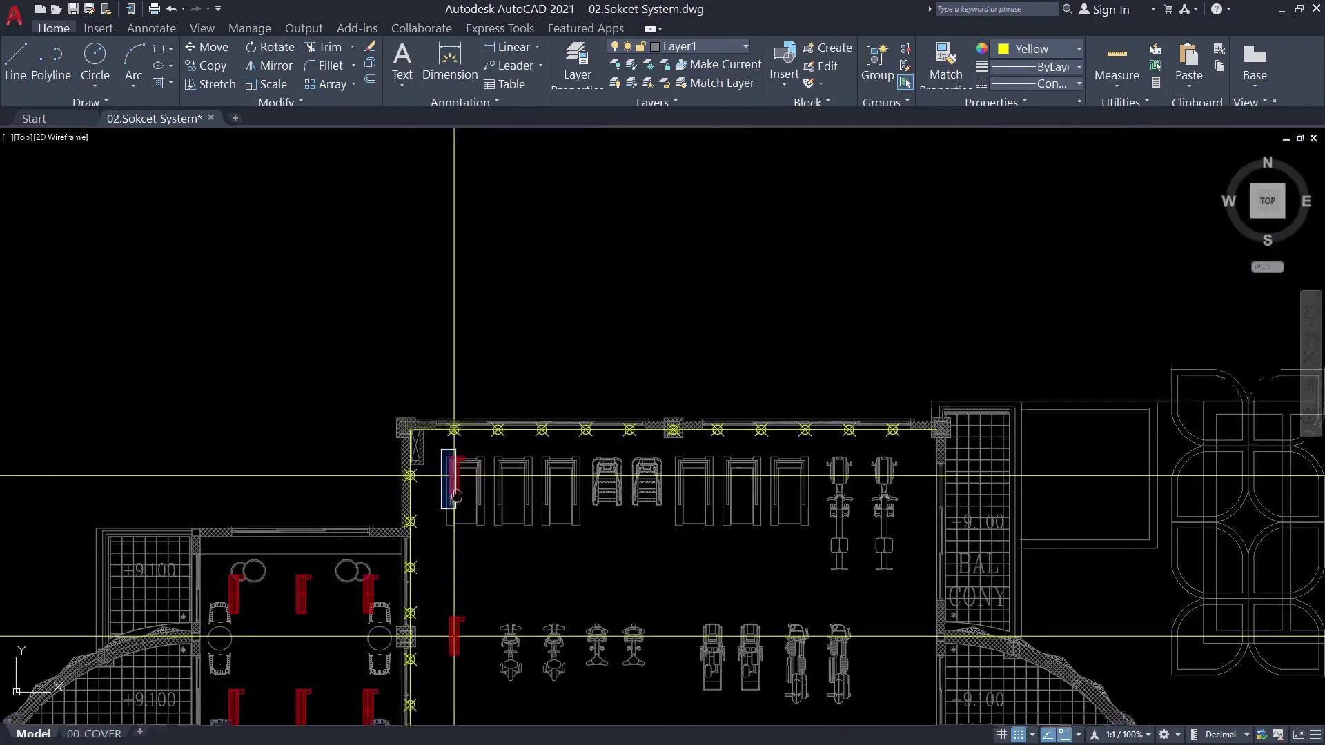
scroll(466, 509, "up", 3)
middle_click_drag(485, 289, 404, 498)
type("Co")
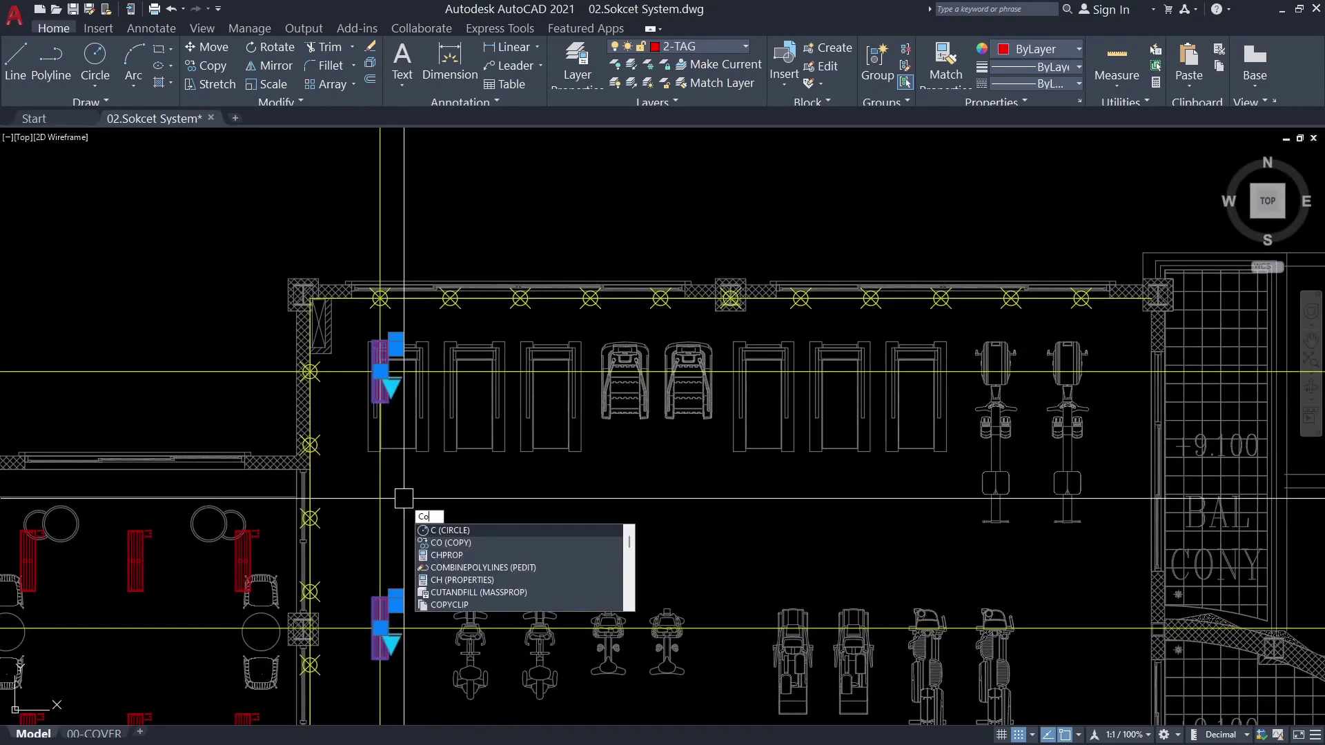
key("Return")
scroll(458, 428, "up", 3)
scroll(393, 345, "up", 2)
scroll(454, 386, "down", 2)
type("a")
key("Return")
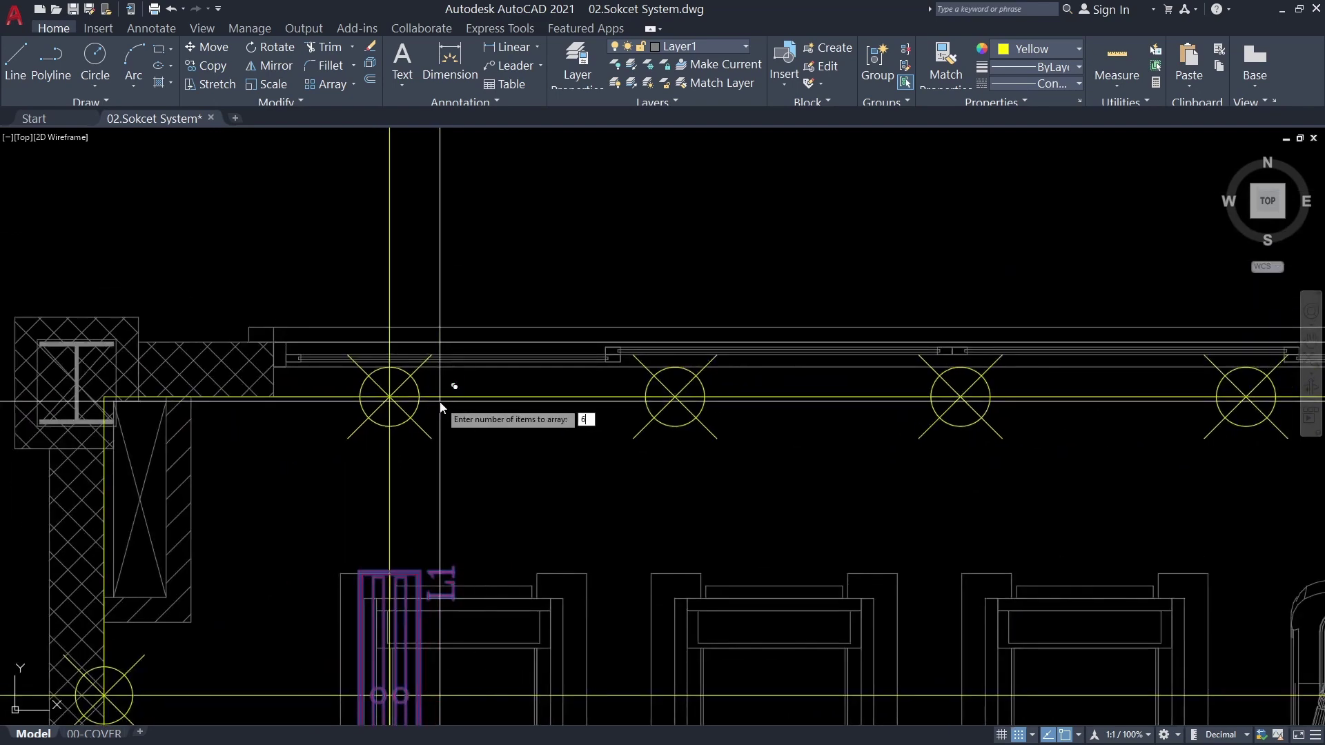
middle_click_drag(440, 407, 28, 423)
scroll(548, 413, "down", 3)
scroll(416, 438, "up", 2)
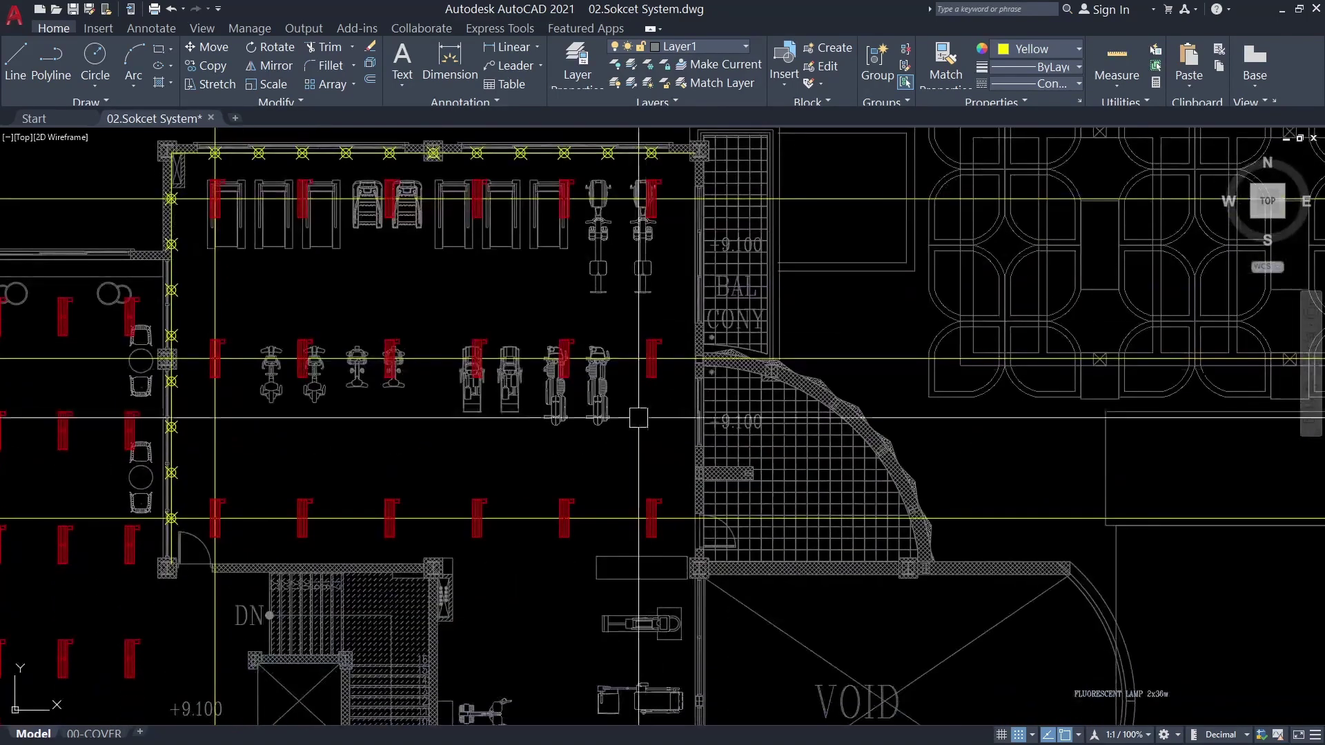
scroll(416, 438, "up", 3)
scroll(416, 438, "down", 5)
Zoom and pan the view onto the gym room and its steel columns
scroll(562, 488, "up", 1)
left_click(263, 295)
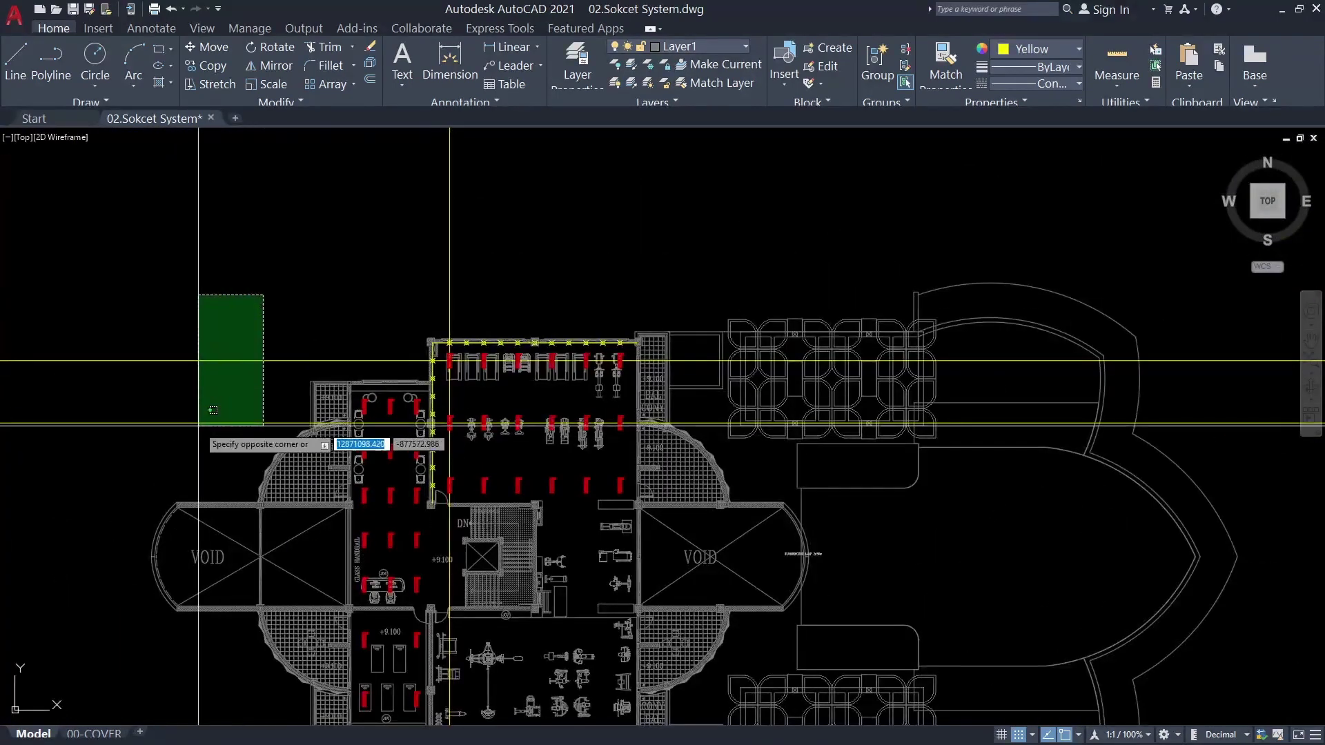
scroll(420, 289, "up", 2)
scroll(458, 334, "up", 4)
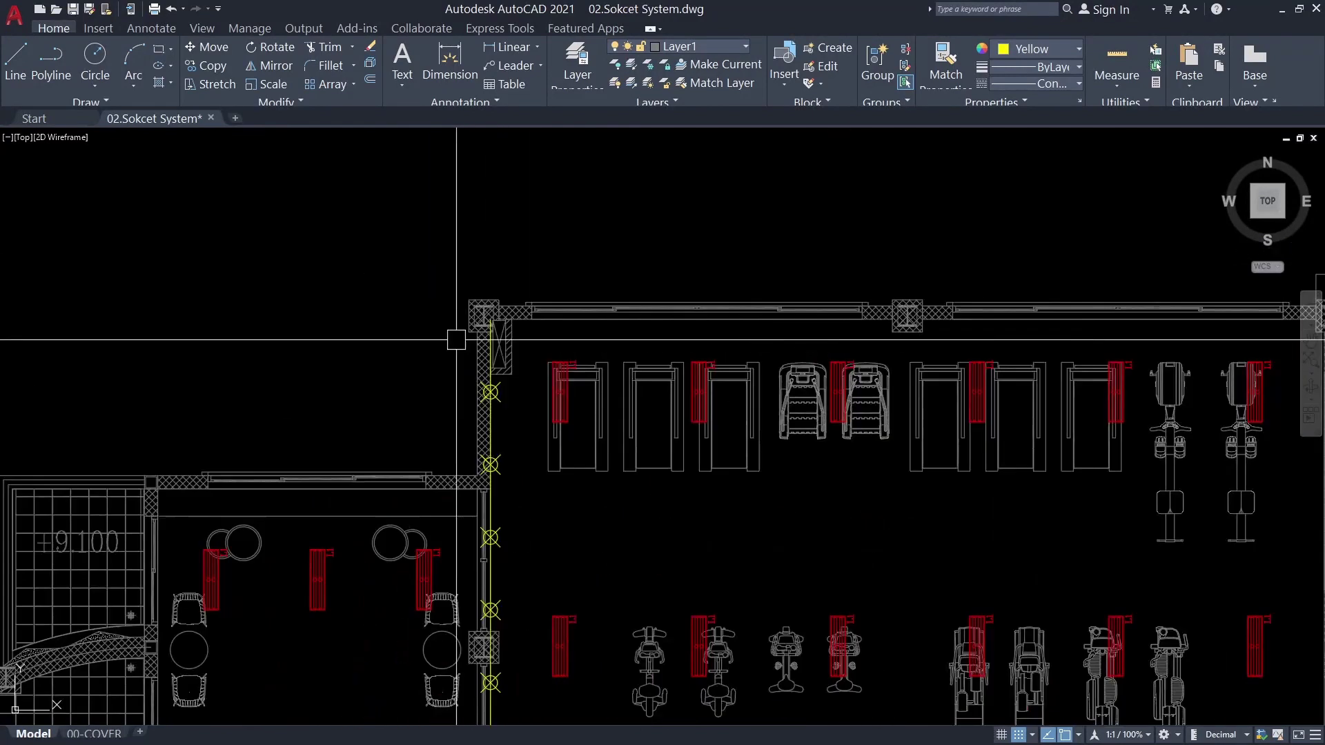
scroll(459, 334, "down", 5)
scroll(599, 497, "up", 5)
middle_click_drag(620, 497, 599, 498)
scroll(605, 508, "down", 2)
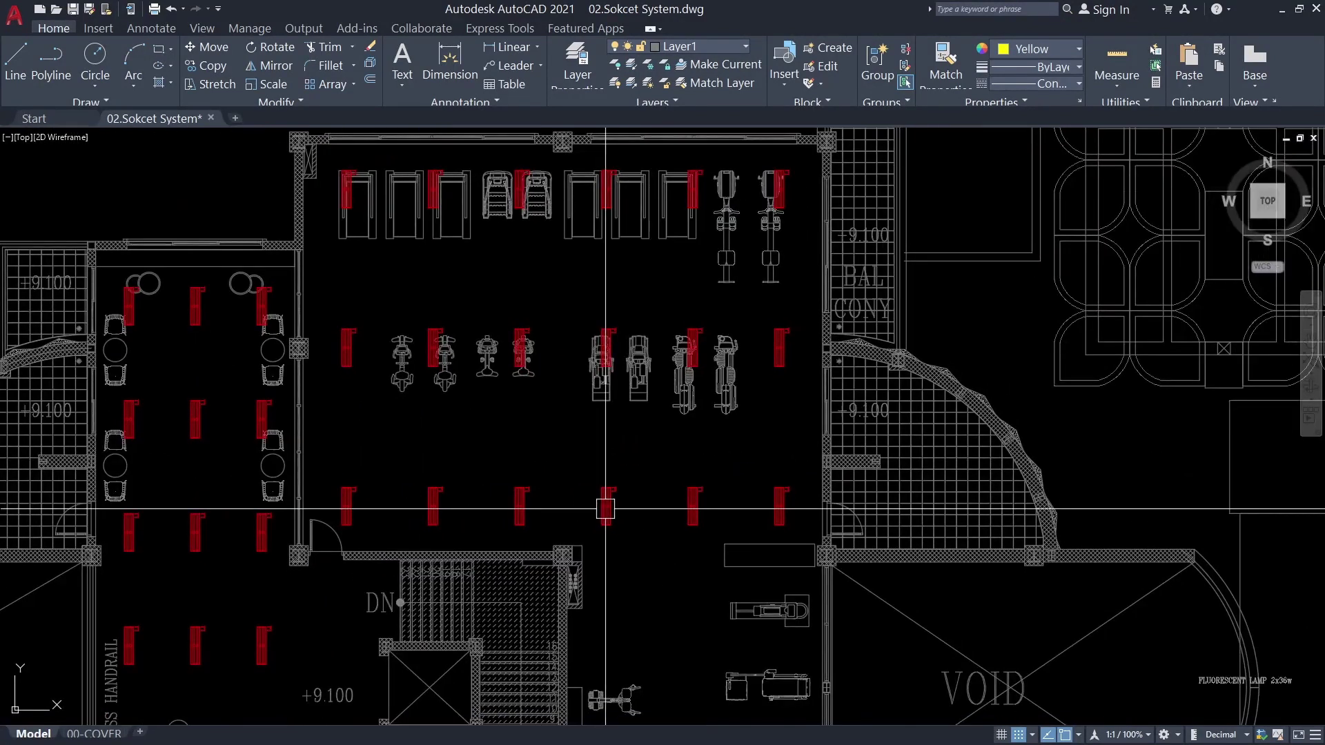
scroll(30, 521, "down", 3)
scroll(510, 304, "up", 1)
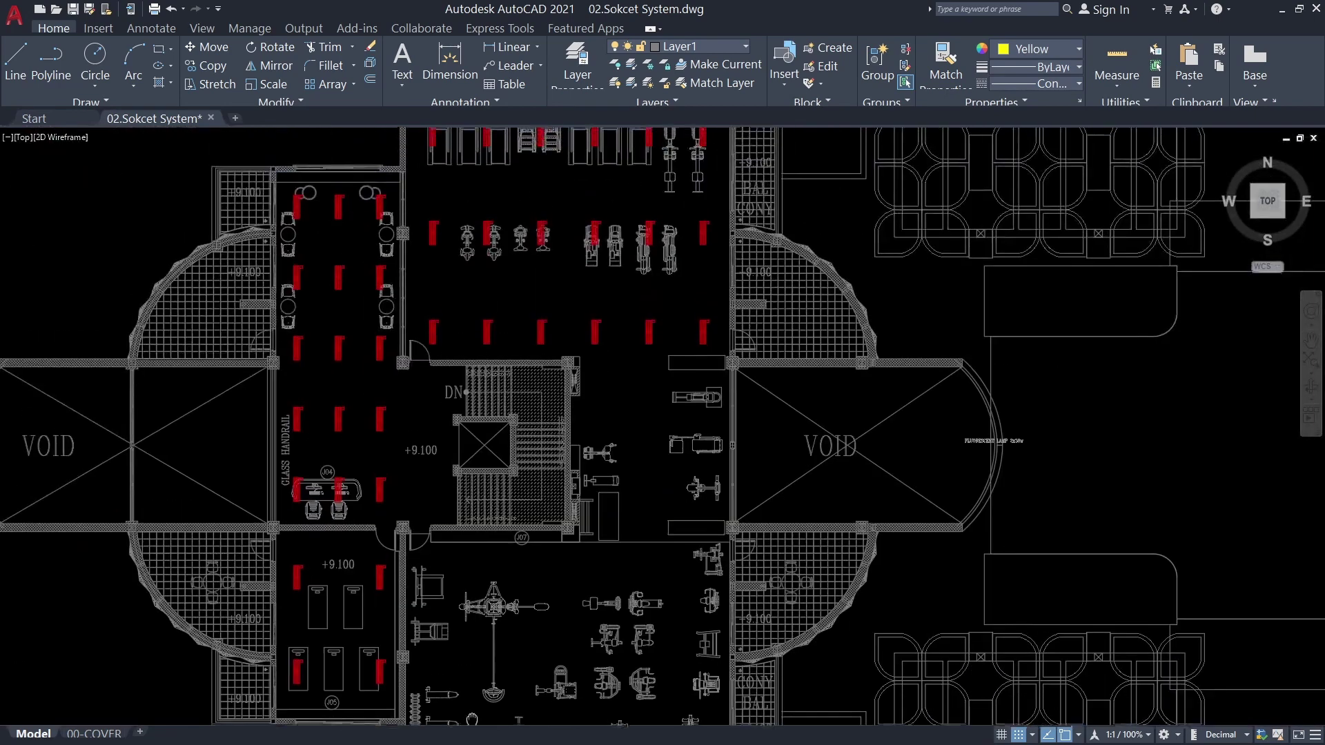
scroll(511, 304, "down", 1)
scroll(511, 304, "up", 5)
scroll(376, 334, "up", 5)
Draw a polyline along the gym room's wall between the column centres
type("pl")
key("Return")
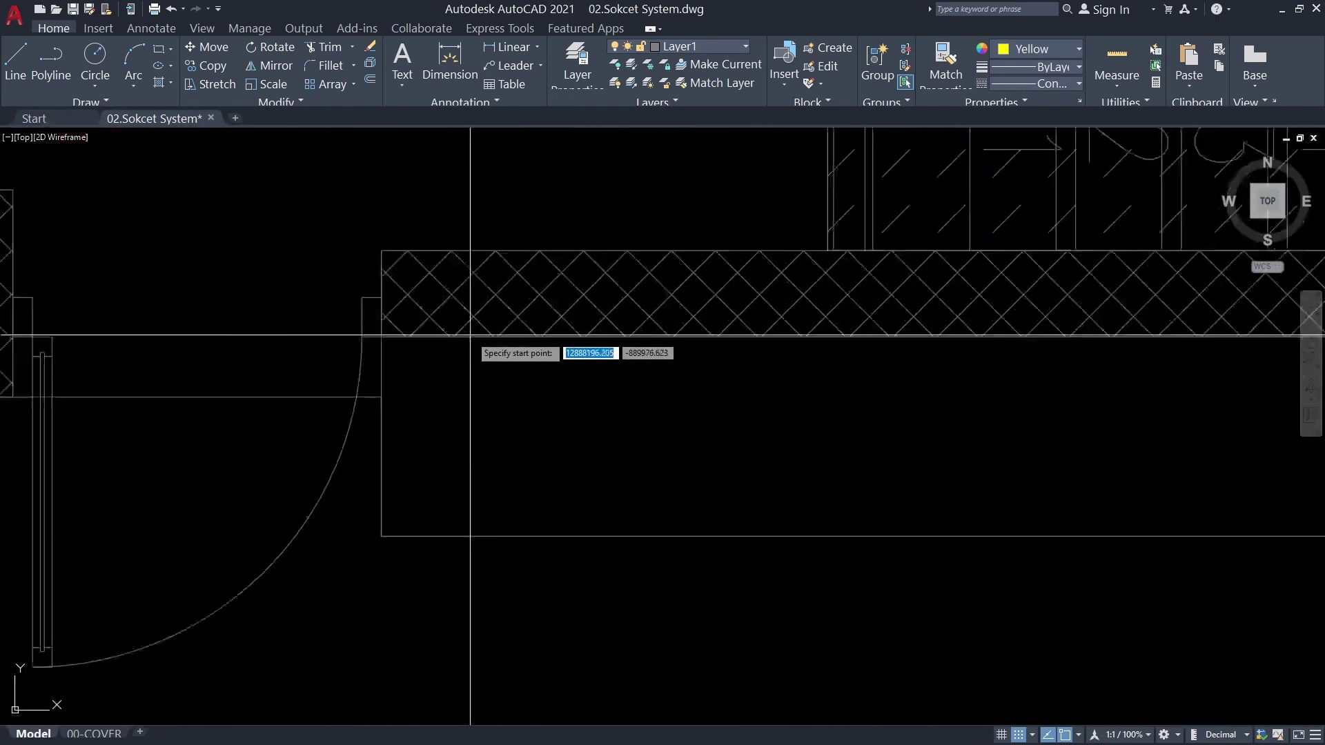
scroll(396, 471, "down", 5)
scroll(316, 499, "up", 4)
scroll(315, 499, "up", 2)
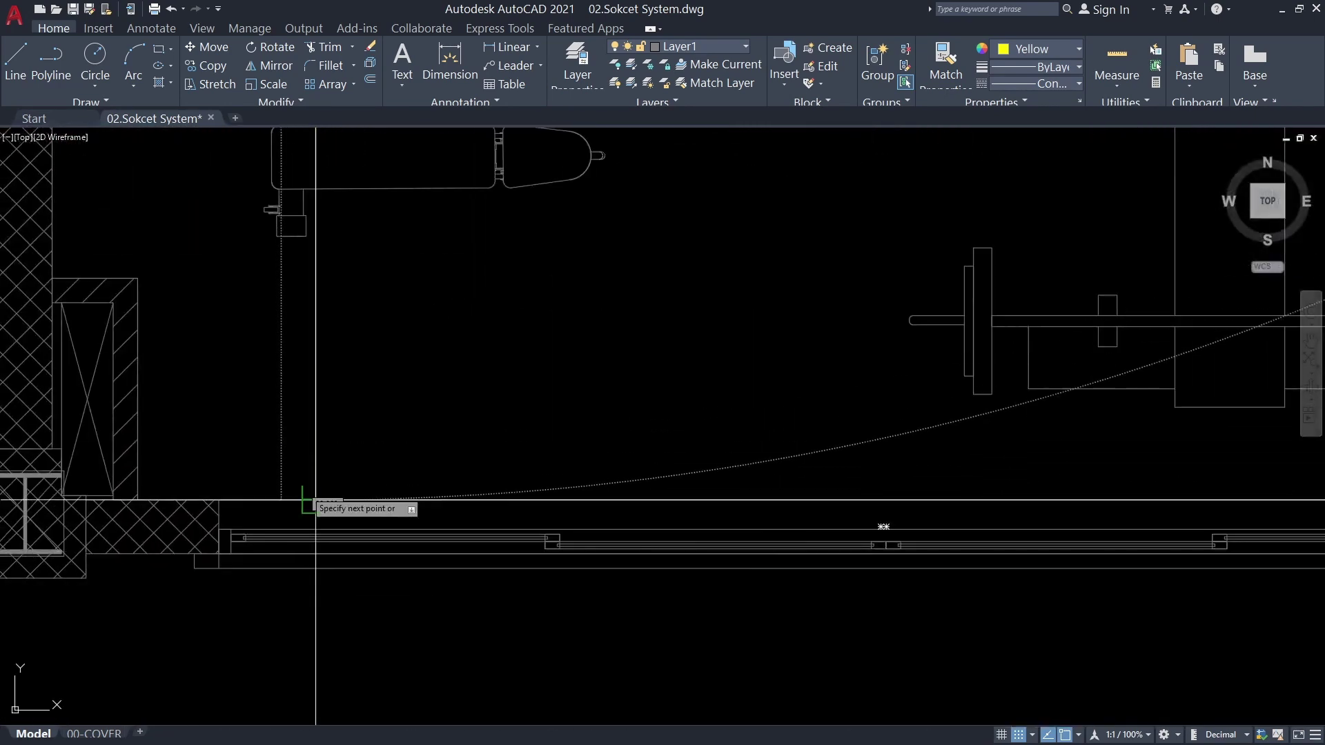
middle_click_drag(297, 277, 326, 455)
key("Return")
Draw a guide line (L) between the I-beam column centres along the gym's bottom wall
type("l")
key("Return")
scroll(326, 455, "up", 2)
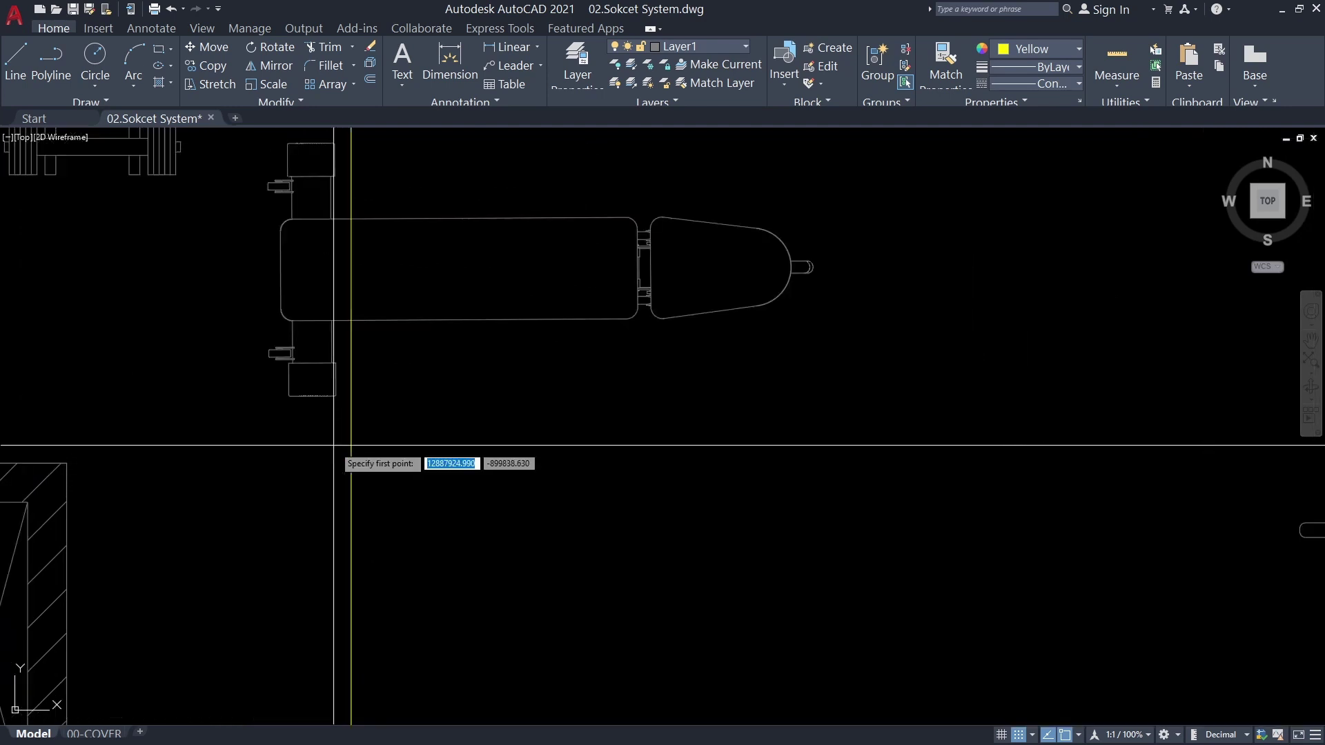
scroll(363, 428, "down", 3)
scroll(272, 391, "up", 3)
scroll(398, 414, "up", 5)
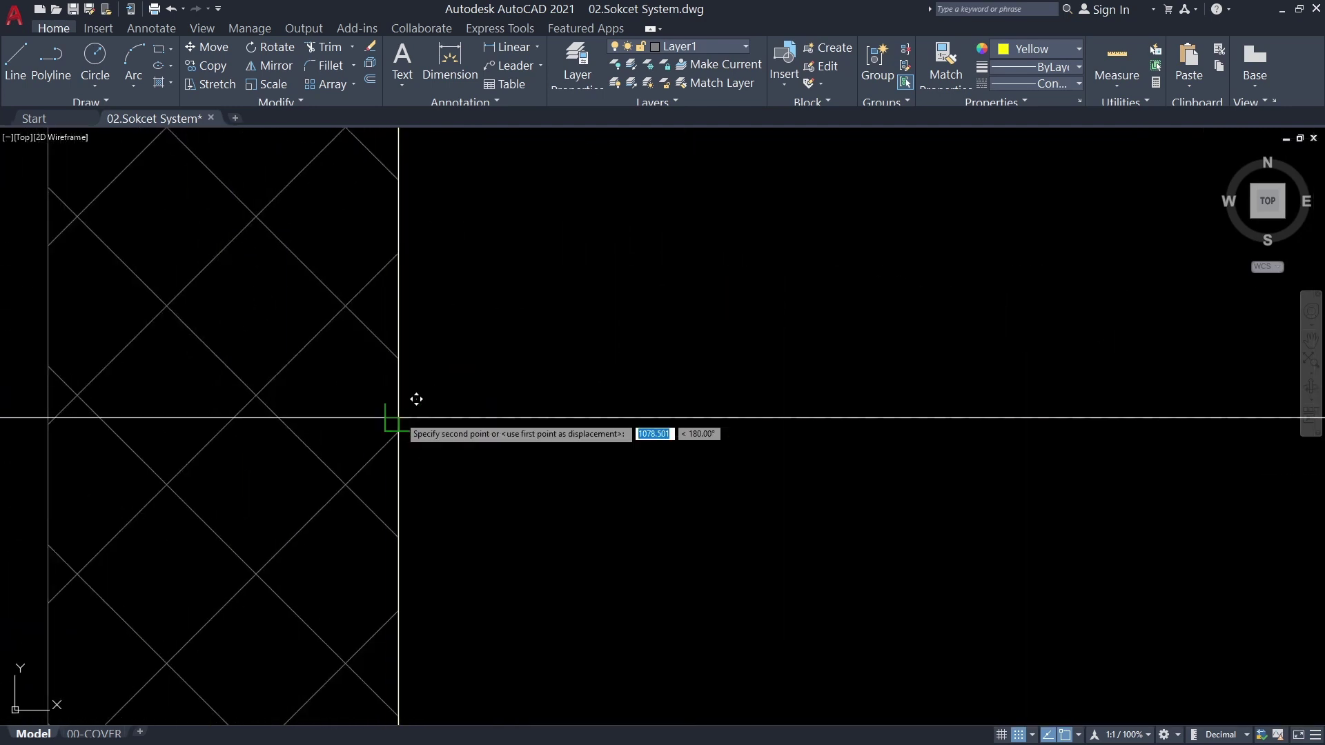
scroll(587, 407, "down", 6)
scroll(587, 407, "down", 5)
scroll(497, 455, "down", 2)
scroll(455, 491, "up", 2)
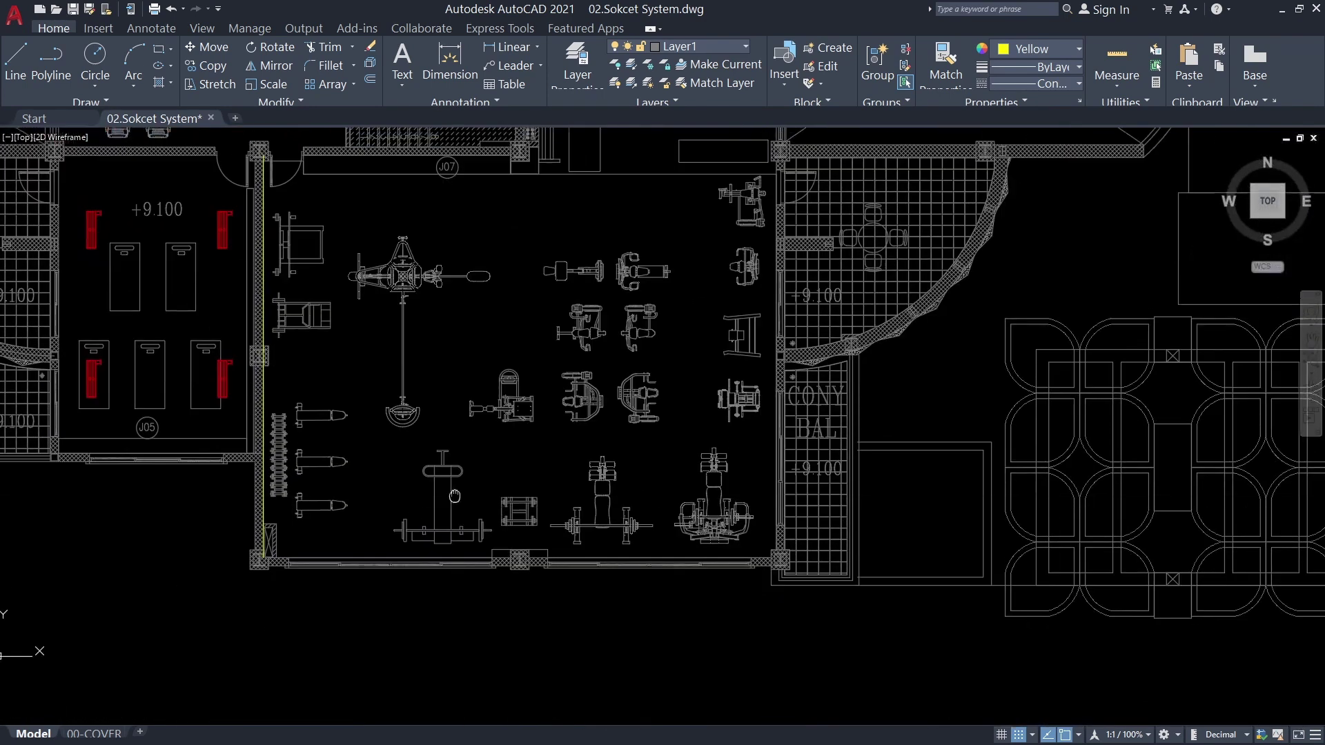
scroll(207, 531, "up", 7)
scroll(207, 490, "up", 5)
scroll(483, 483, "down", 6)
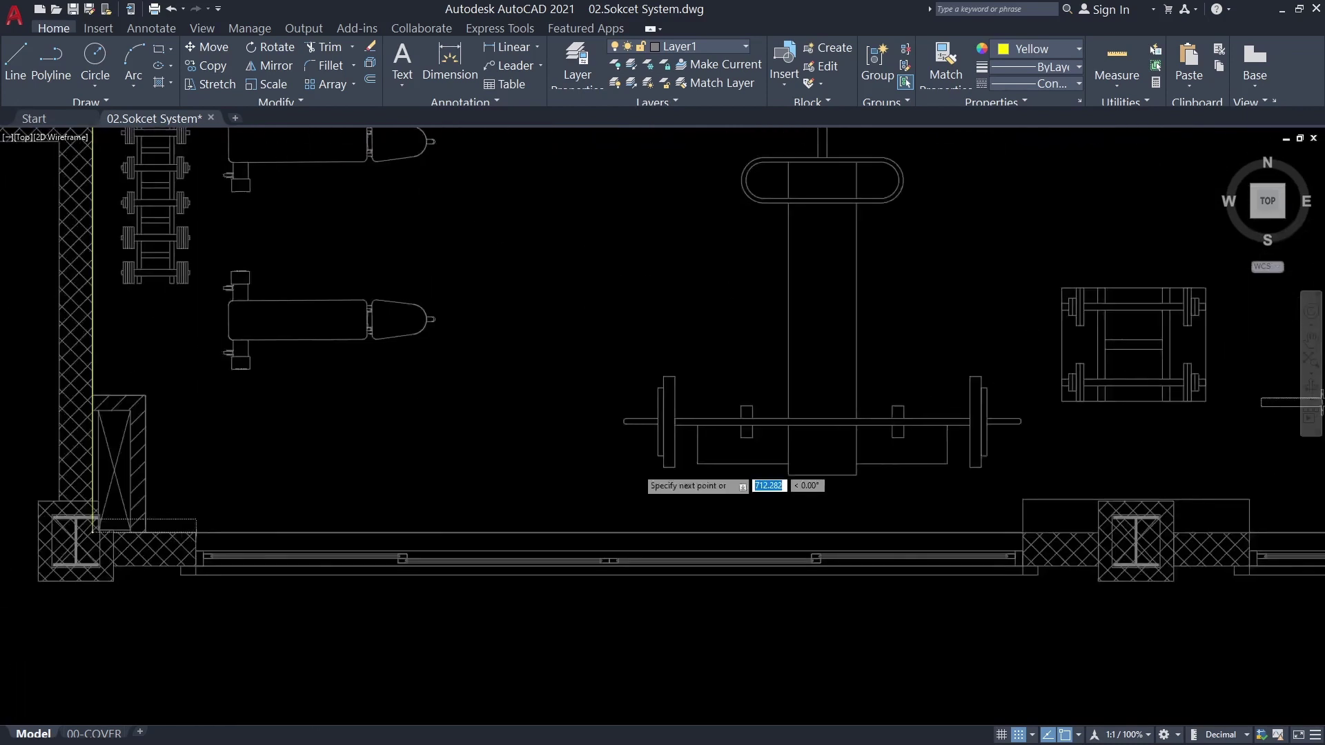
scroll(373, 518, "down", 2)
scroll(911, 525, "up", 3)
scroll(911, 524, "up", 7)
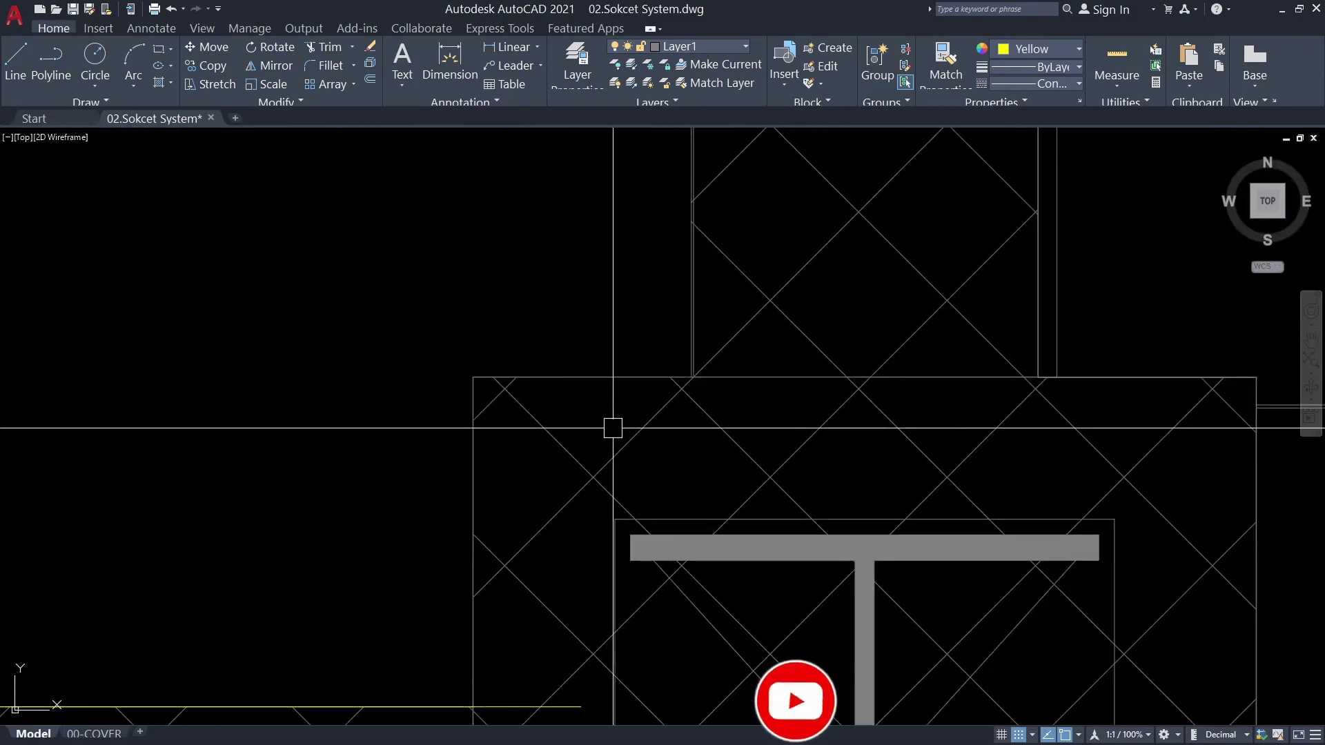
scroll(613, 428, "up", 3)
scroll(607, 311, "down", 5)
scroll(621, 483, "down", 4)
scroll(601, 501, "up", 2)
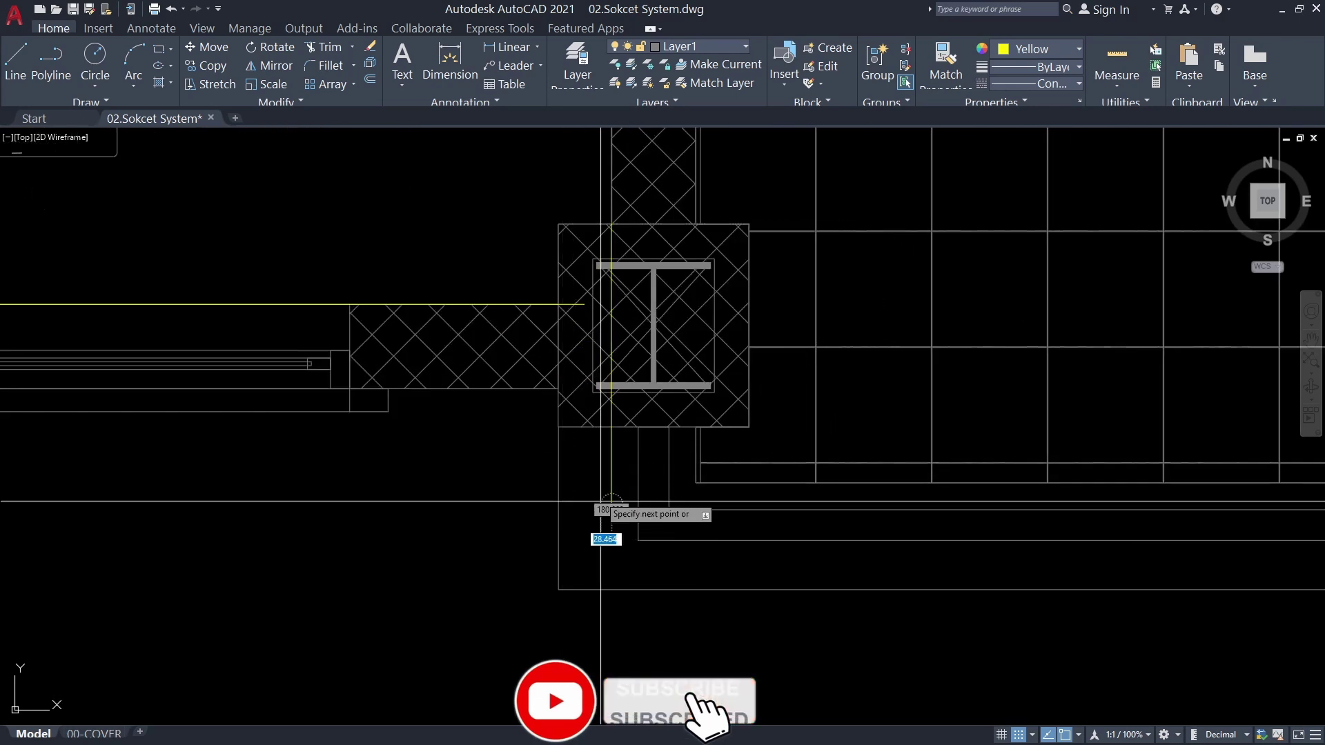
scroll(593, 414, "up", 5)
scroll(656, 387, "up", 6)
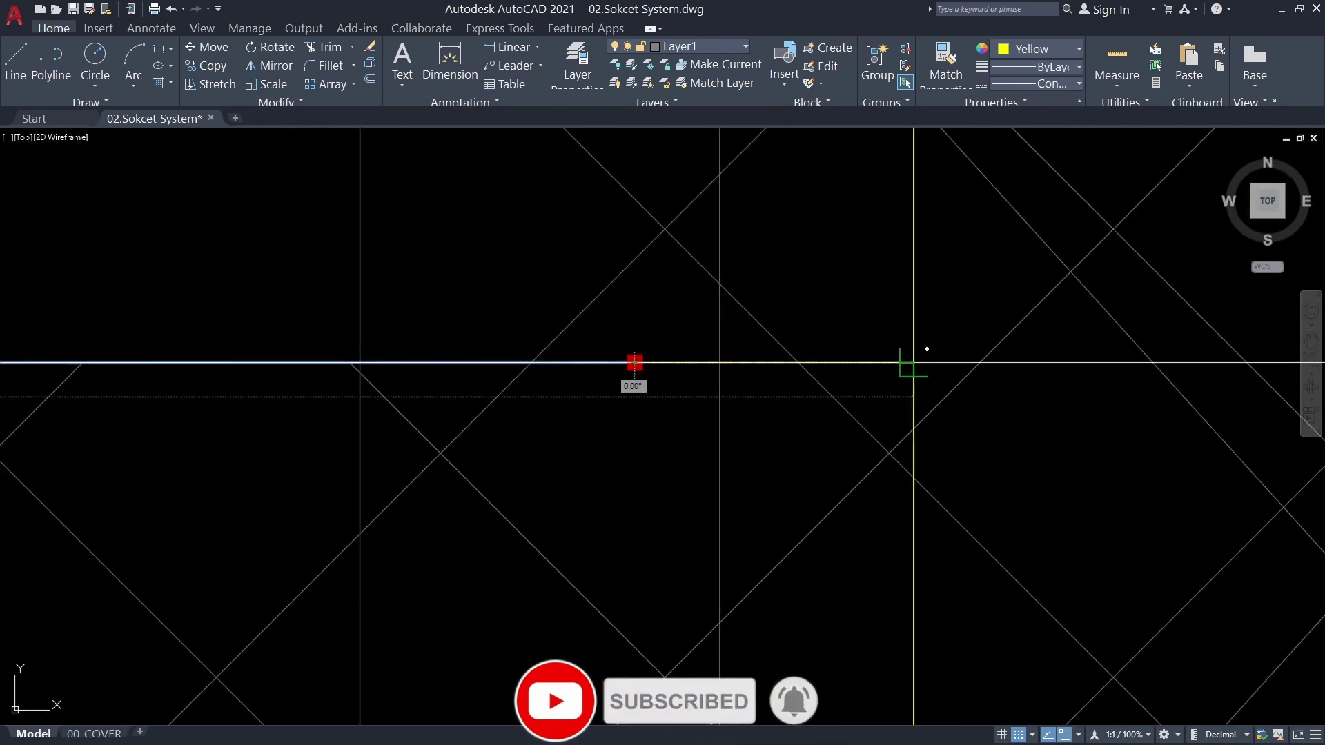
scroll(828, 469, "down", 5)
scroll(828, 469, "down", 4)
scroll(828, 469, "down", 4)
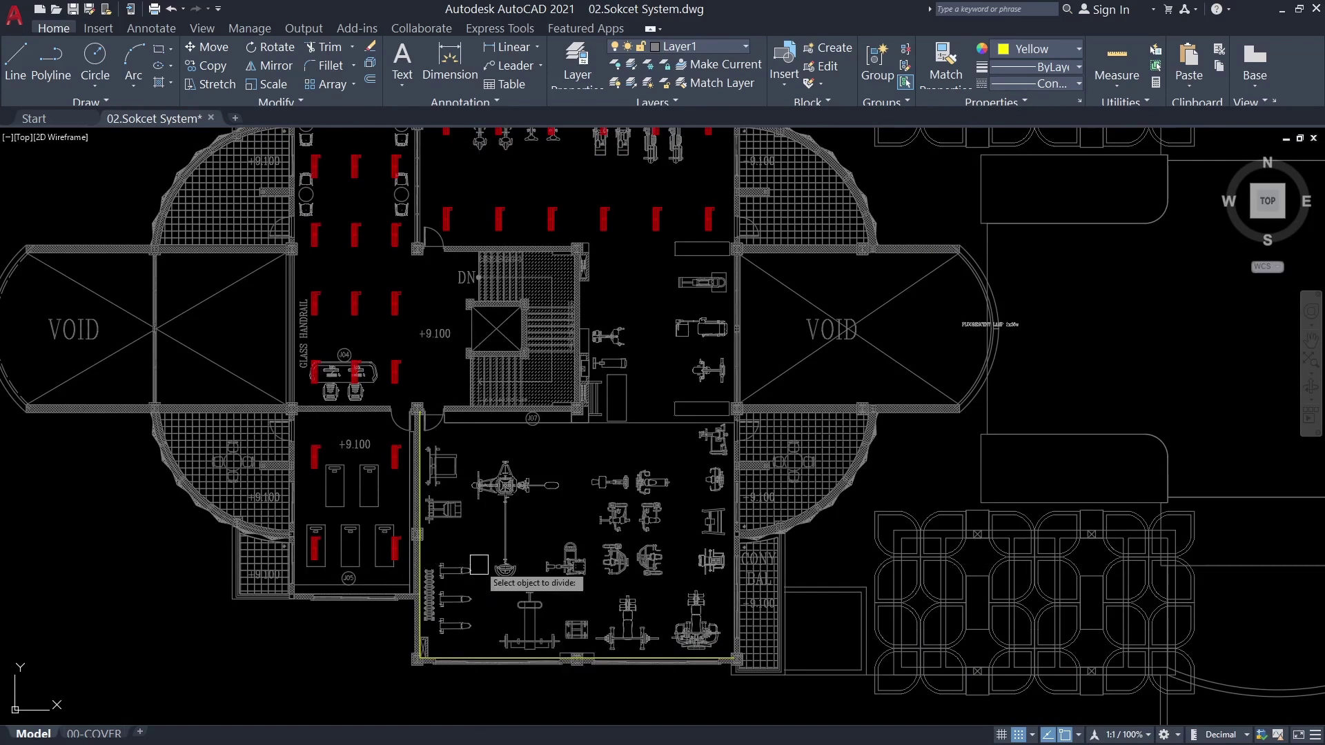
Zoom around the plan to check the light symbols spaced along the gym wall
scroll(419, 488, "up", 3)
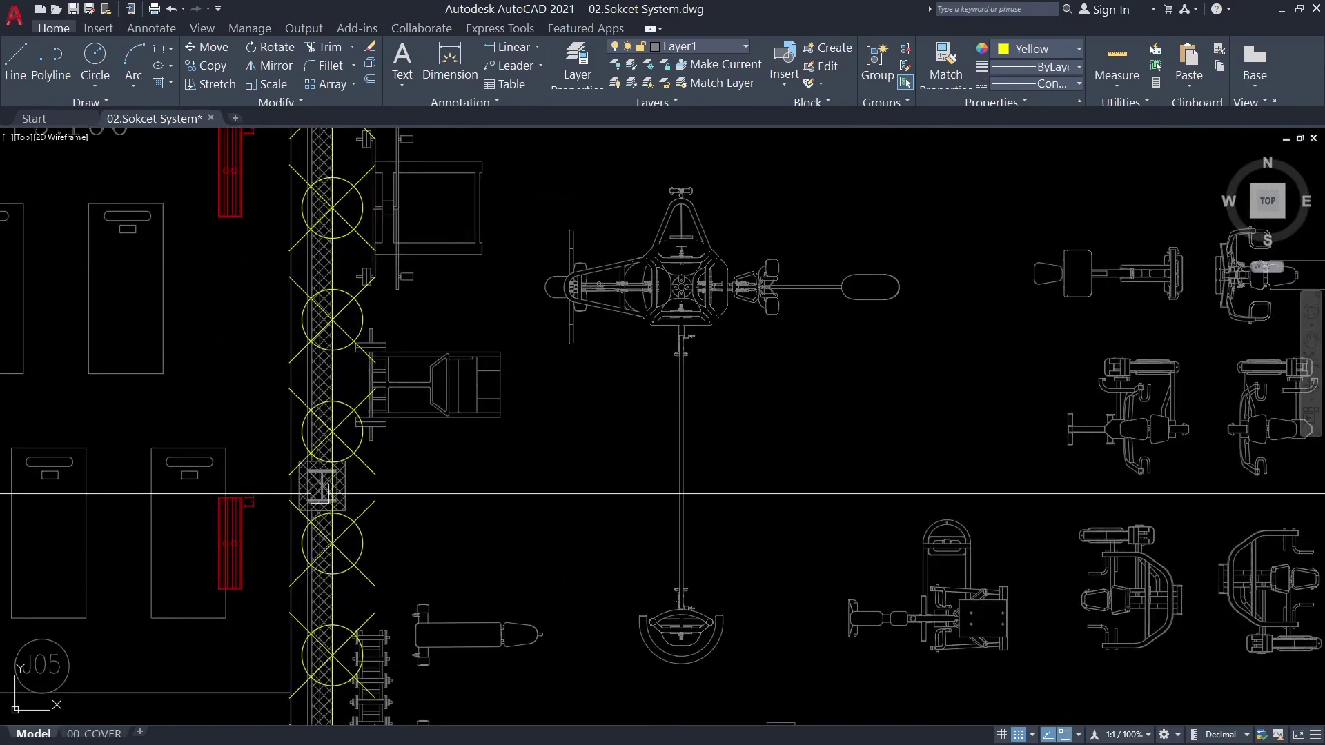
scroll(346, 464, "up", 3)
scroll(356, 522, "up", 2)
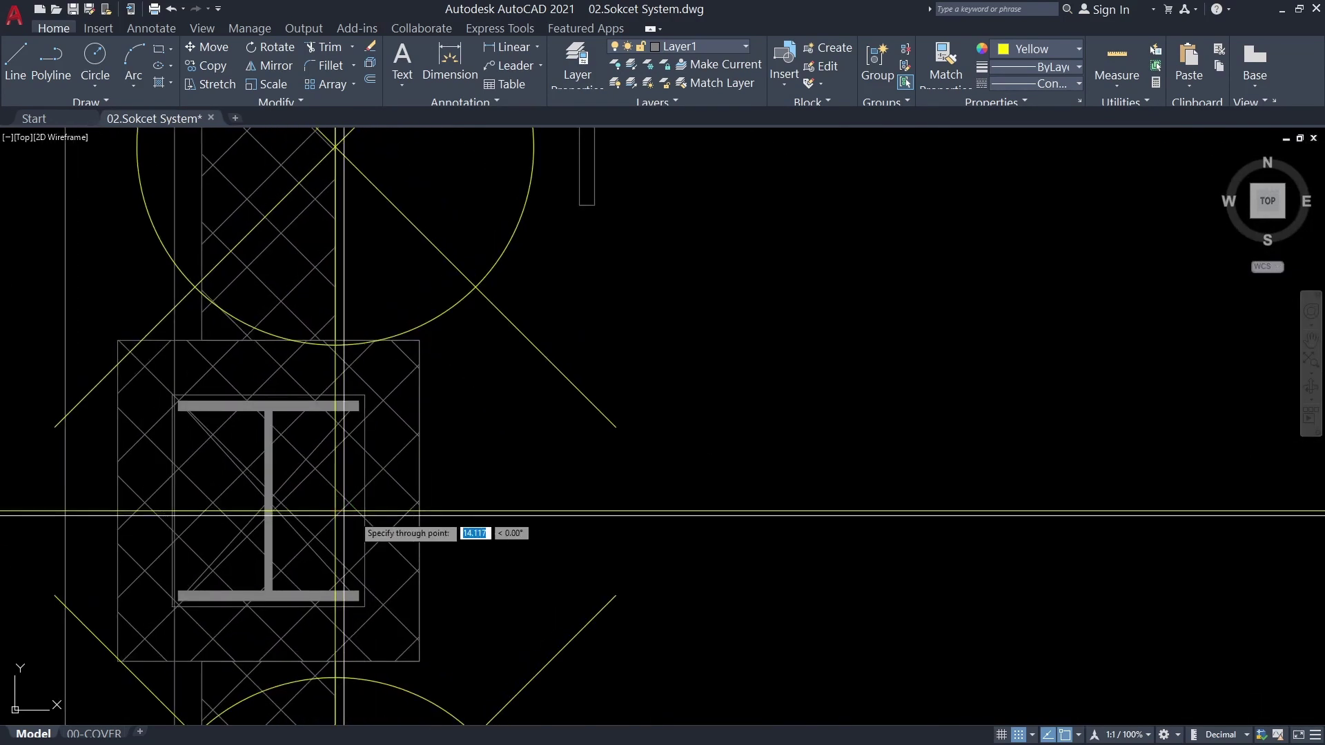
scroll(343, 512, "down", 4)
scroll(446, 409, "up", 4)
scroll(610, 391, "down", 5)
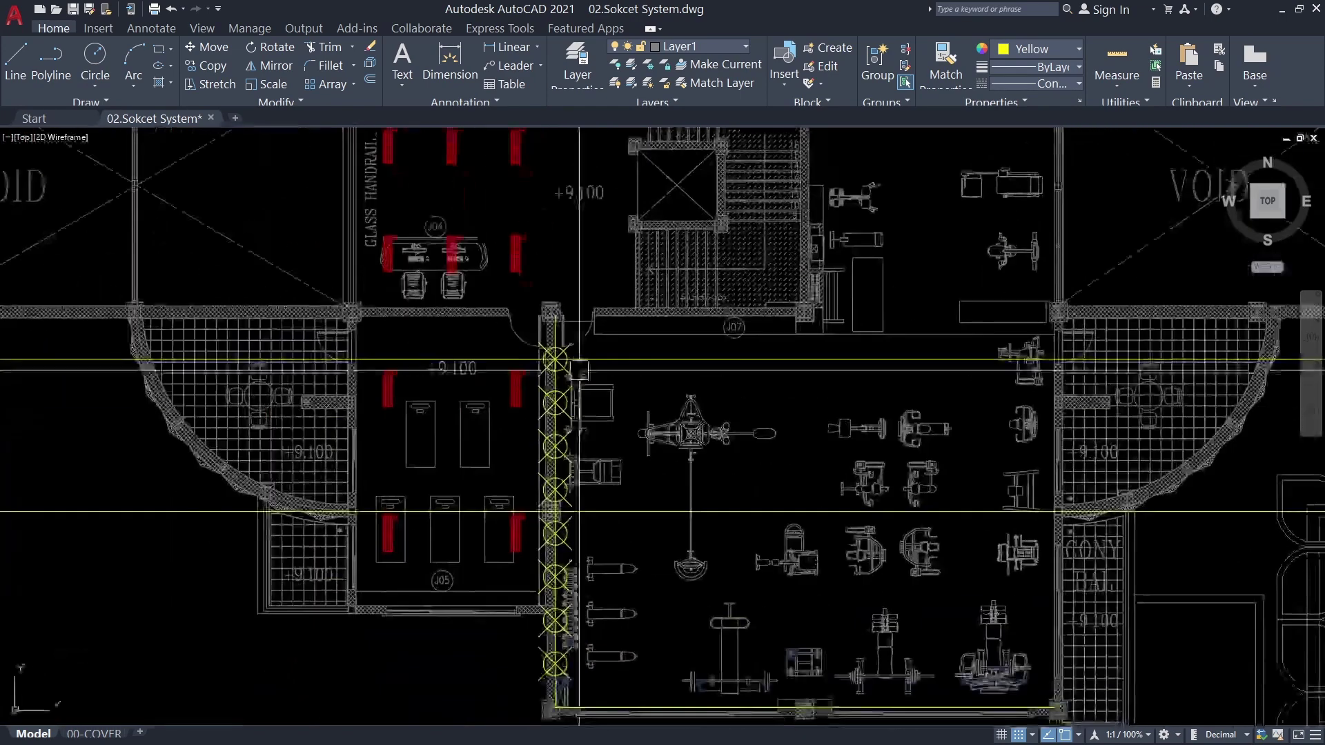
scroll(483, 428, "up", 1)
scroll(455, 449, "up", 4)
scroll(441, 394, "up", 3)
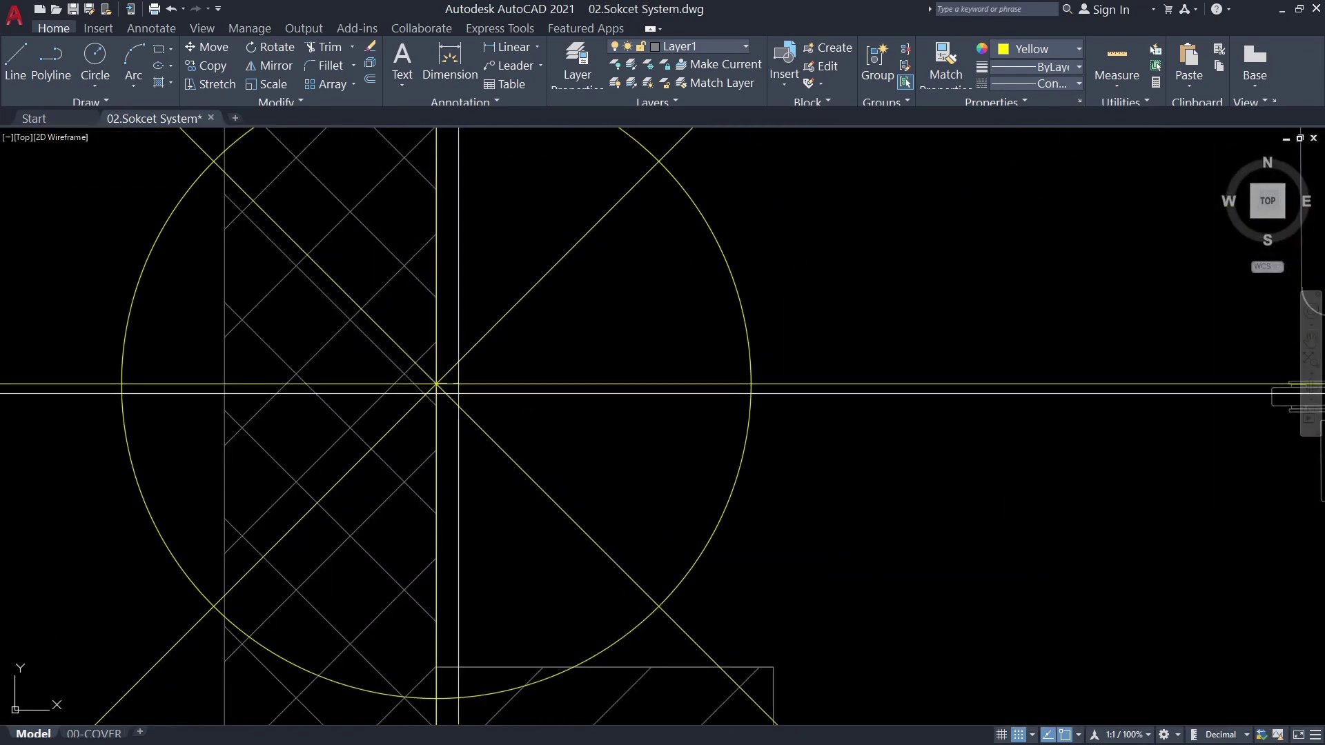
scroll(458, 393, "down", 5)
scroll(876, 311, "up", 1)
scroll(843, 379, "up", 1)
scroll(582, 442, "up", 1)
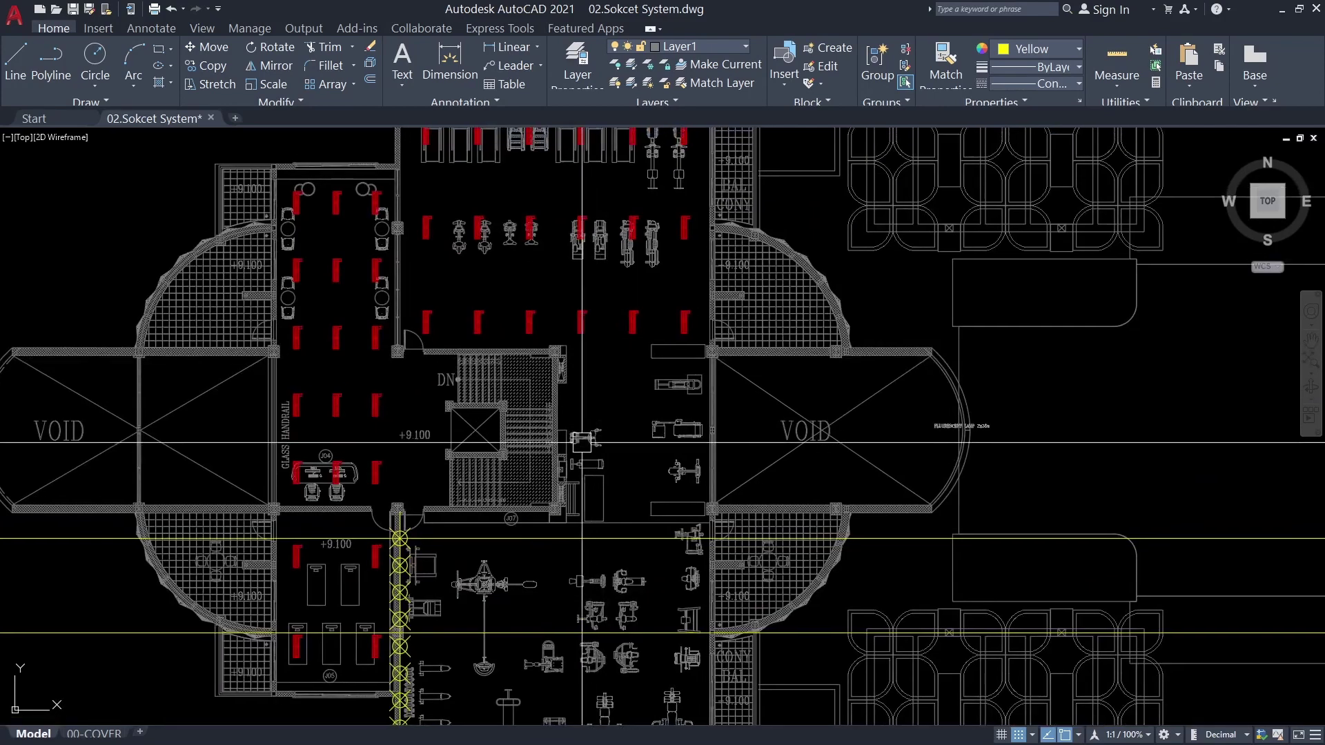
Bring the stair hall into view and window-select the row of red light fixtures
middle_click_drag(525, 557, 444, 408)
scroll(444, 408, "up", 2)
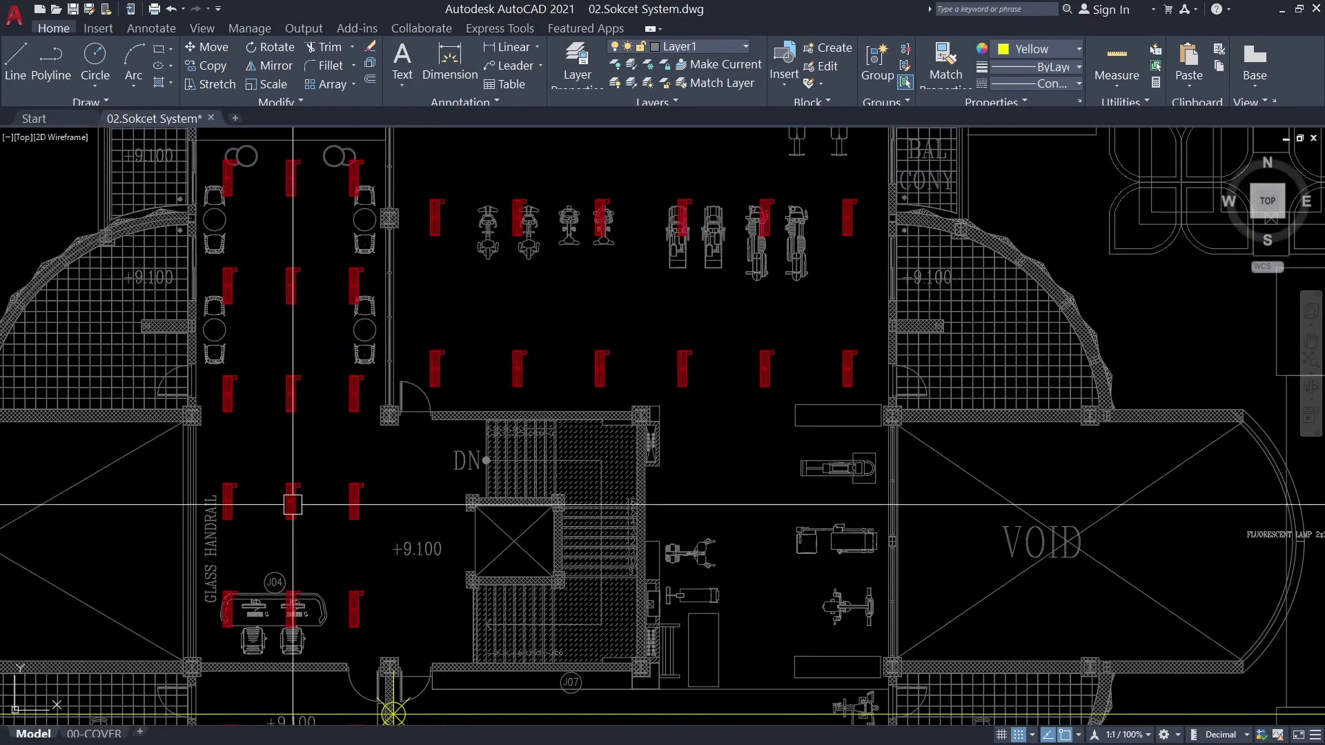
scroll(441, 372, "up", 2)
left_click_drag(414, 342, 872, 400)
Copy a red fixture from a base point on the fixture
scroll(690, 386, "up", 2)
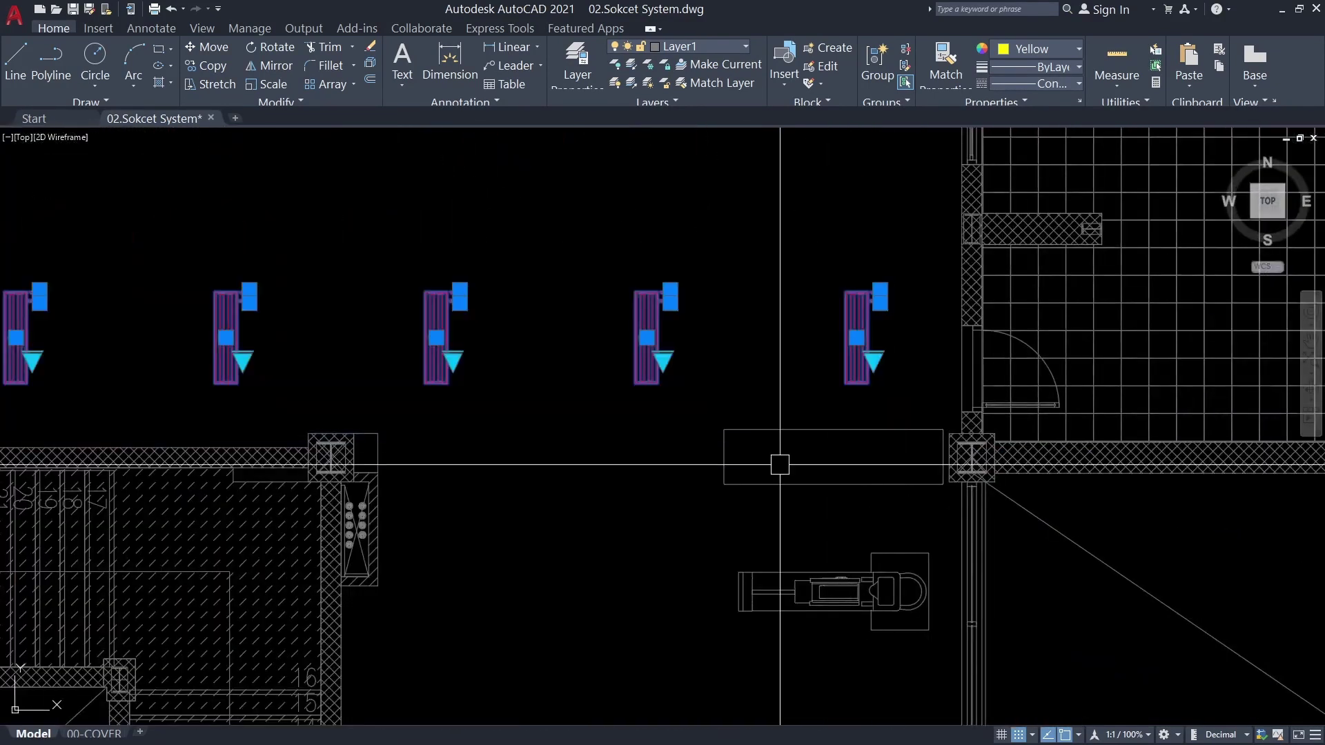
scroll(895, 473, "down", 2)
type("c")
scroll(431, 413, "up", 6)
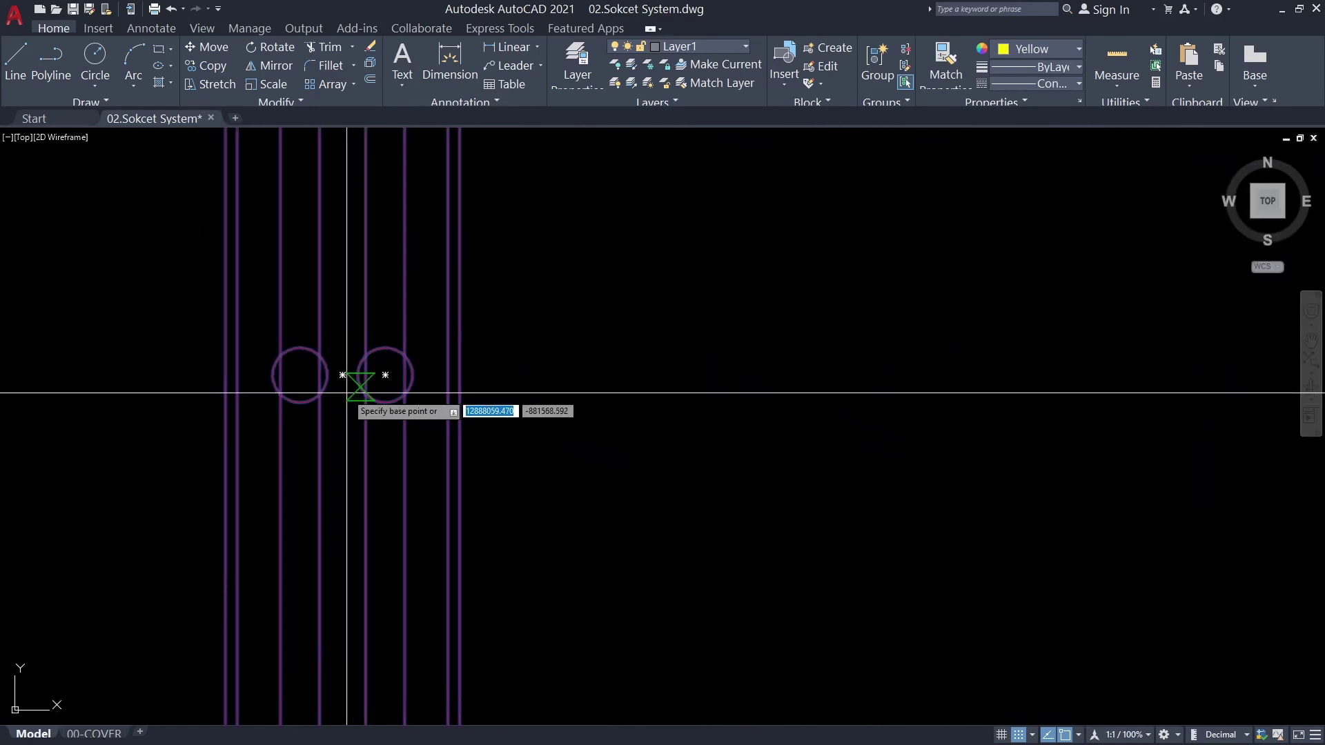
left_click(360, 387)
scroll(346, 392, "down", 5)
scroll(345, 483, "up", 5)
scroll(276, 470, "up", 3)
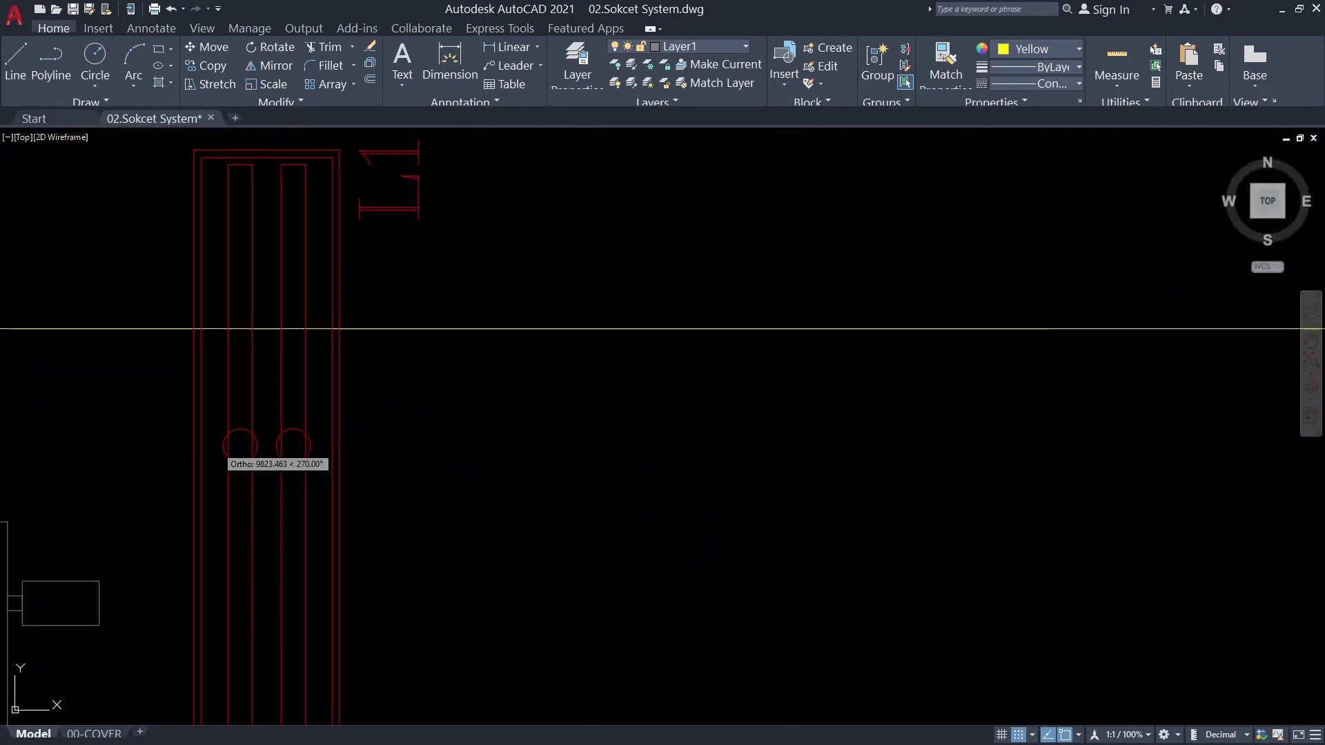
scroll(228, 441, "up", 2)
scroll(354, 353, "down", 6)
scroll(531, 403, "down", 2)
key("Escape")
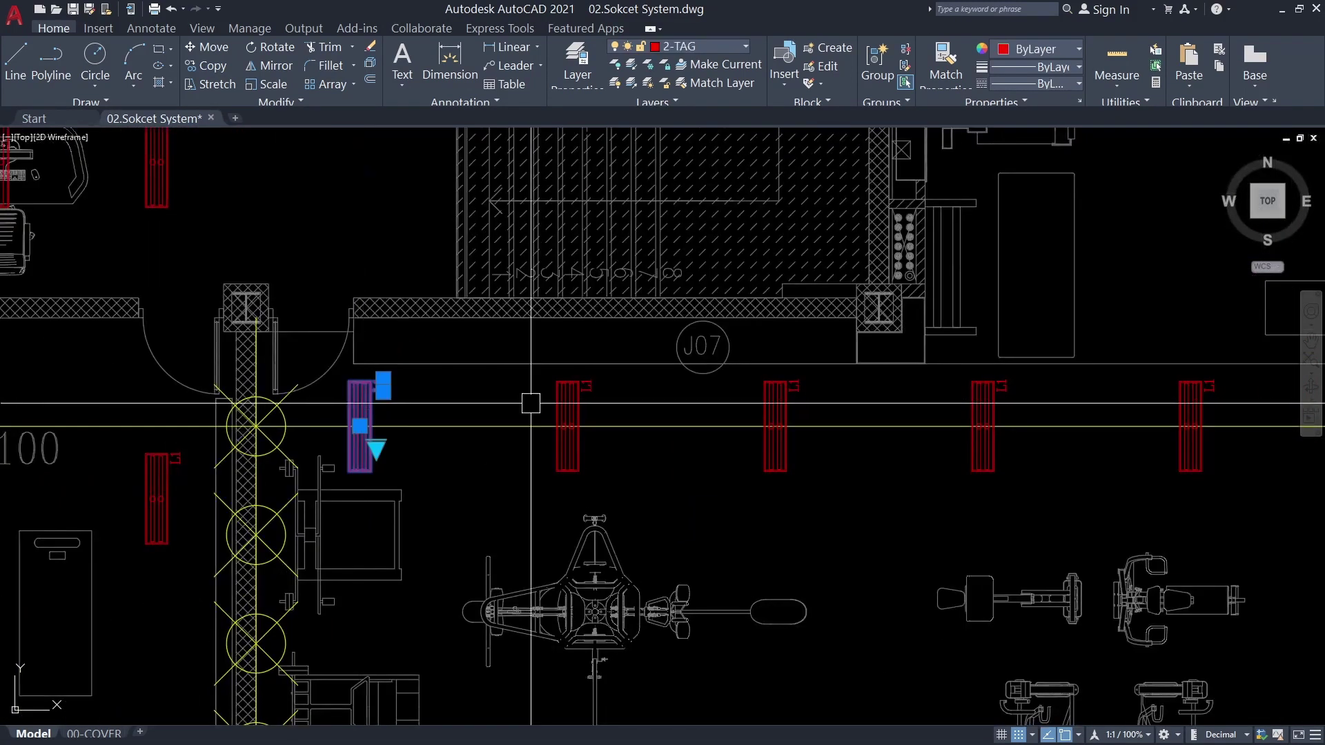
Copy the selected row of red fixtures to the next gym room position
middle_click_drag(1022, 390, 601, 390)
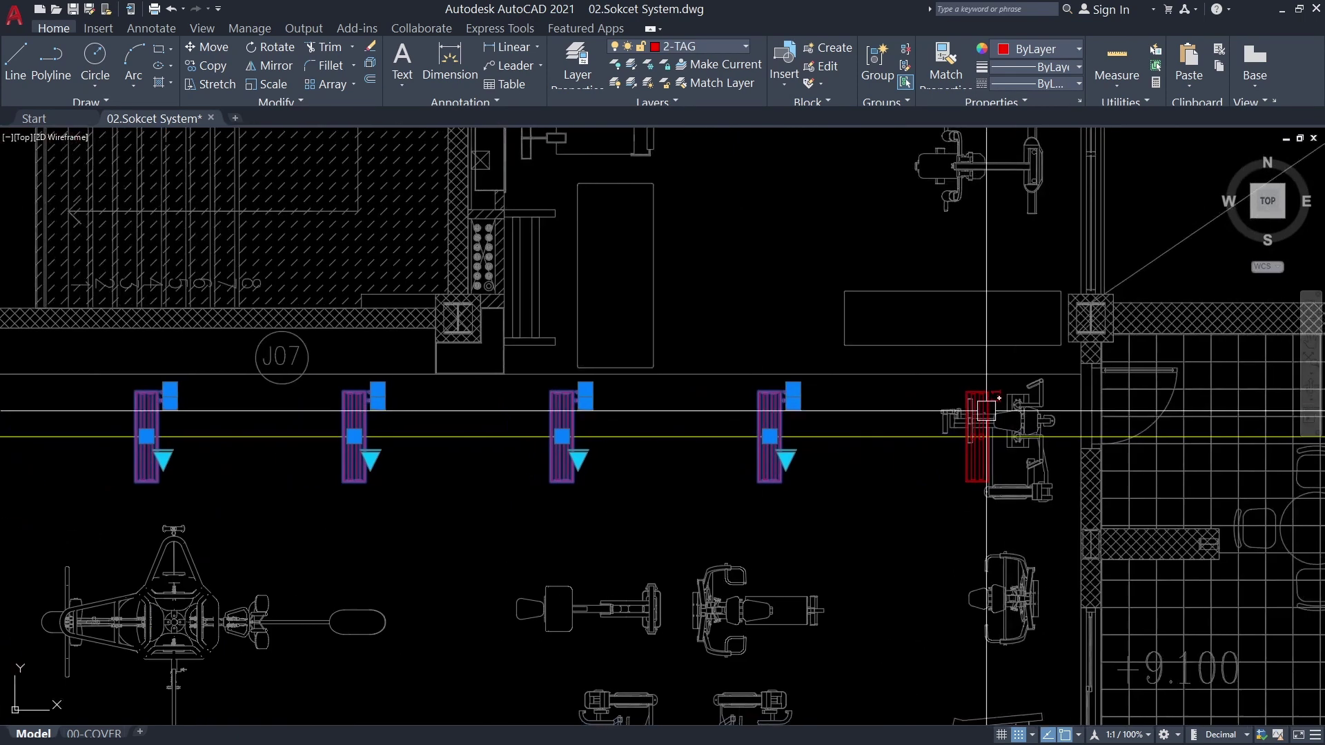
middle_click_drag(207, 466, 743, 496)
type("co")
key("space")
scroll(459, 496, "up", 10)
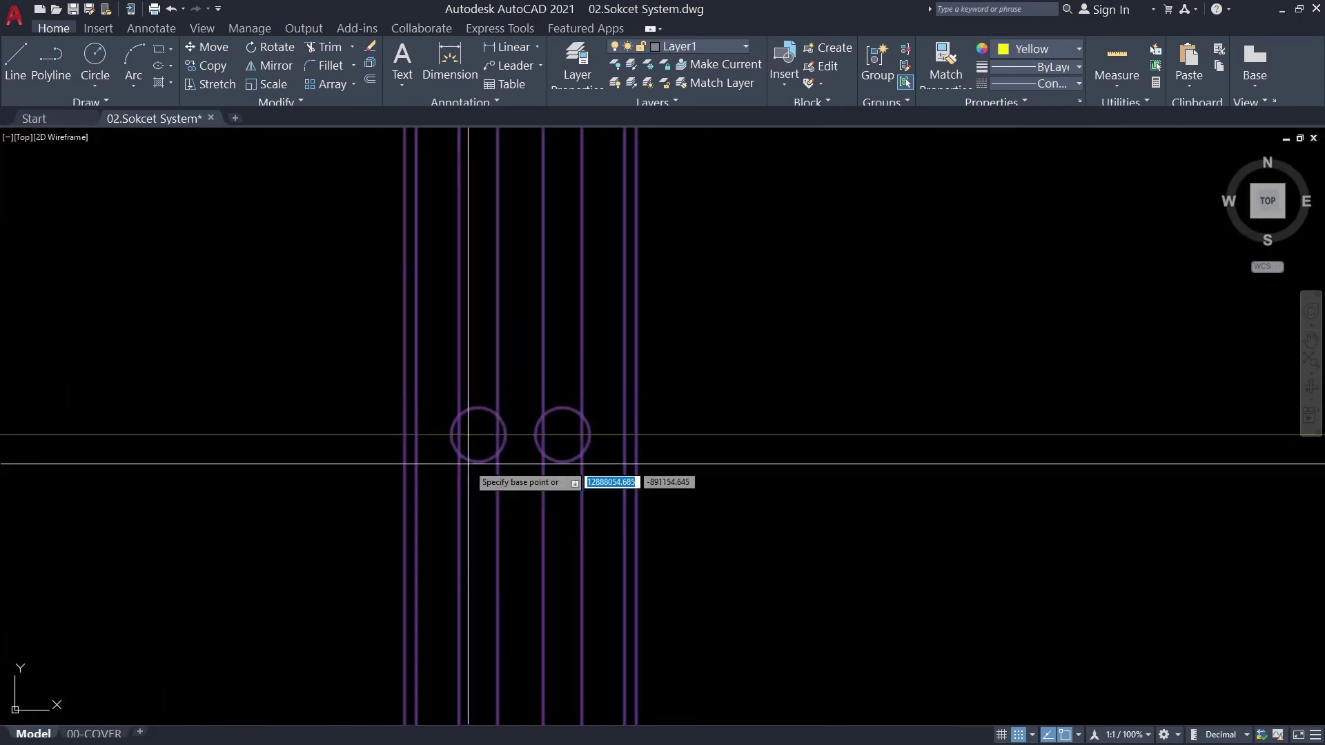
left_click(525, 434)
scroll(504, 428, "down", 4)
middle_click_drag(516, 466, 508, 577)
scroll(416, 535, "up", 4)
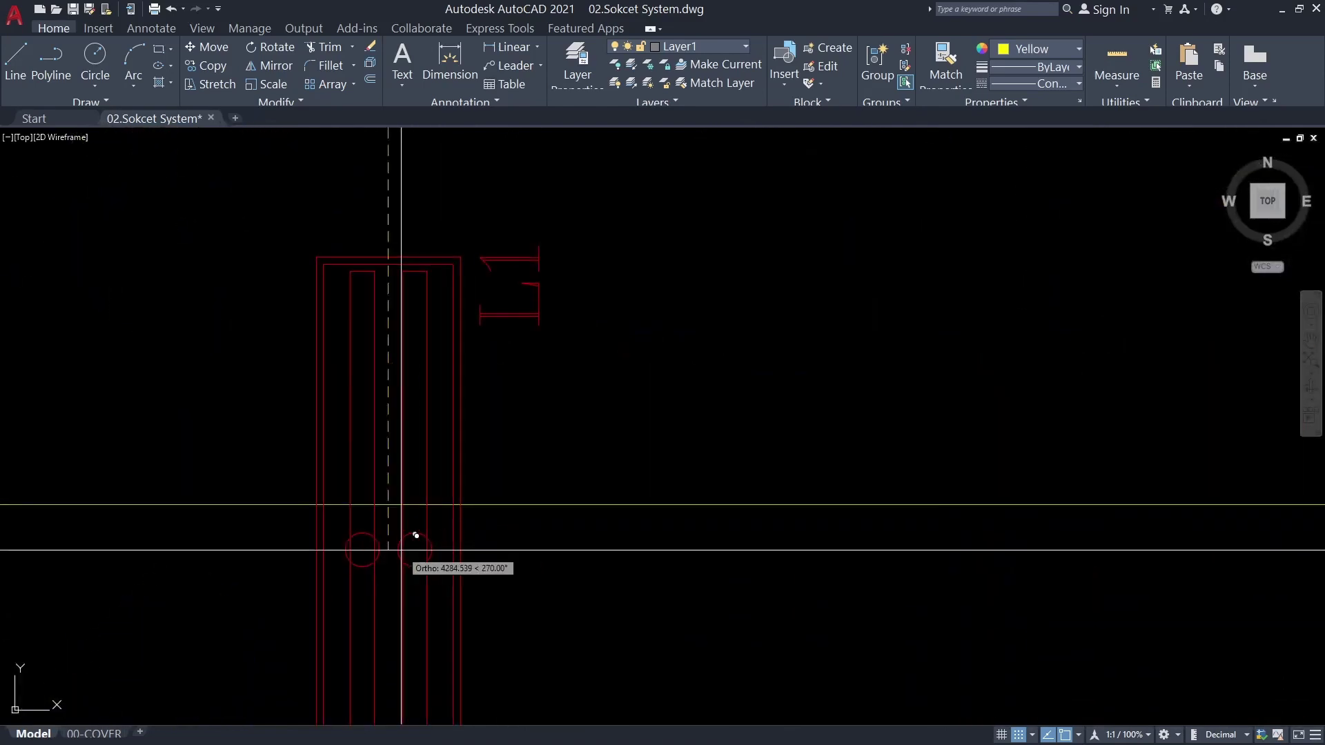
scroll(388, 507, "down", 8)
mouse_move(621, 428)
middle_mouse_down()
mouse_move(359, 428)
mouse_move(414, 441)
middle_mouse_up()
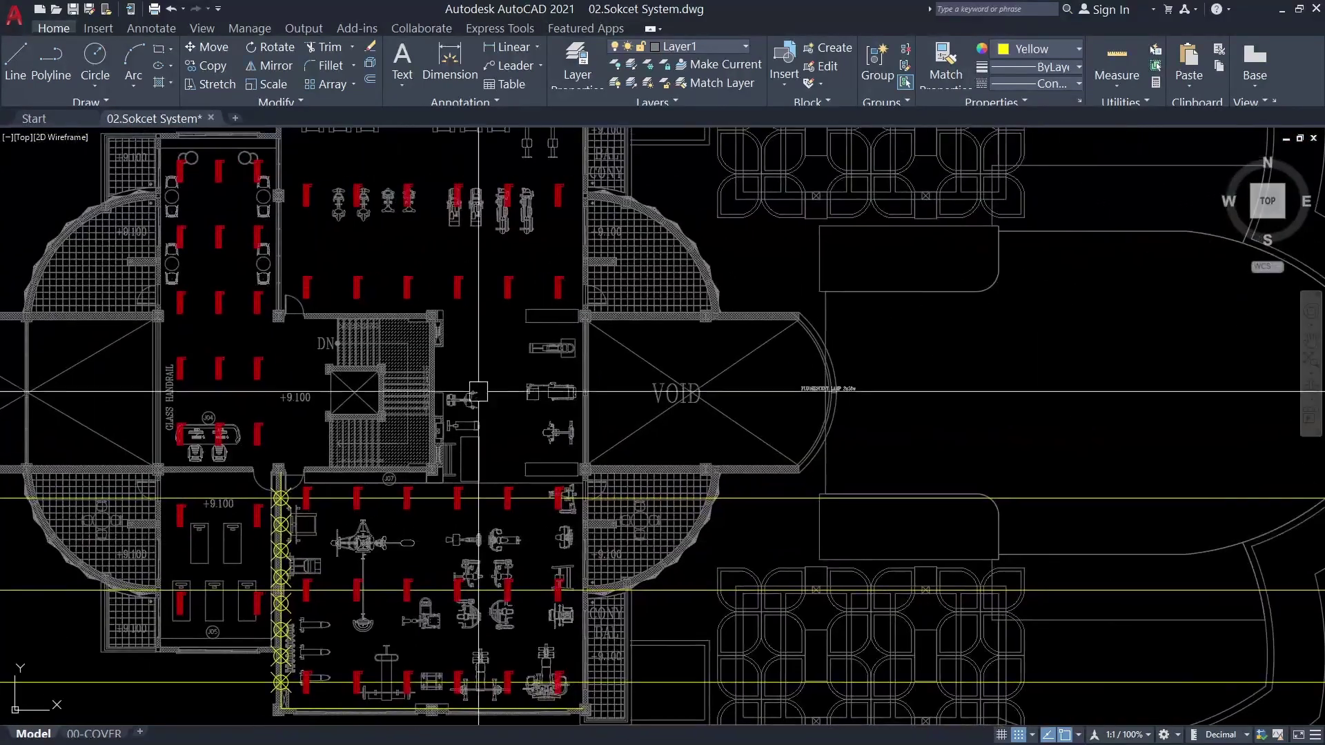
scroll(479, 434, "up", 5)
Draw a polyline guide between the fixture circles down to the lower fixture row
type("pl")
key("Return")
scroll(291, 334, "up", 6)
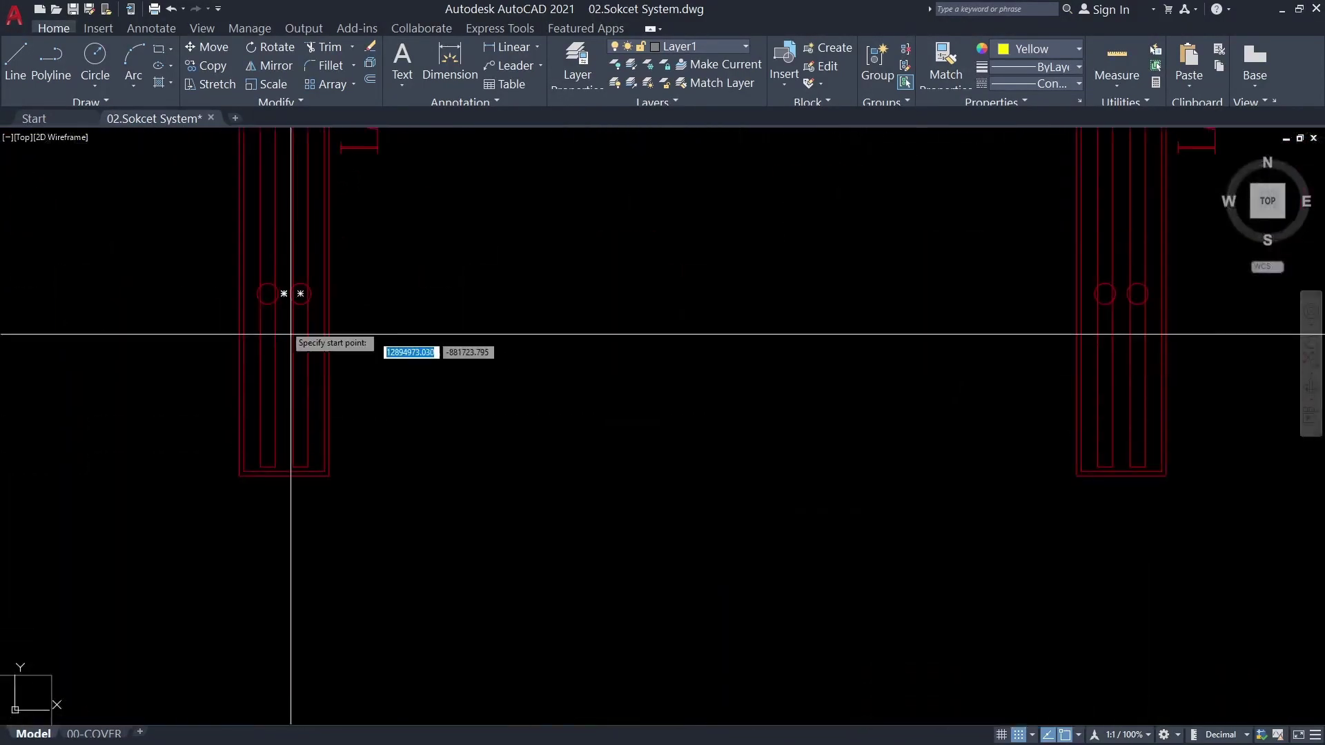
left_click(283, 294)
scroll(284, 294, "down", 5)
middle_click_drag(290, 621, 290, 207)
scroll(286, 559, "up", 5)
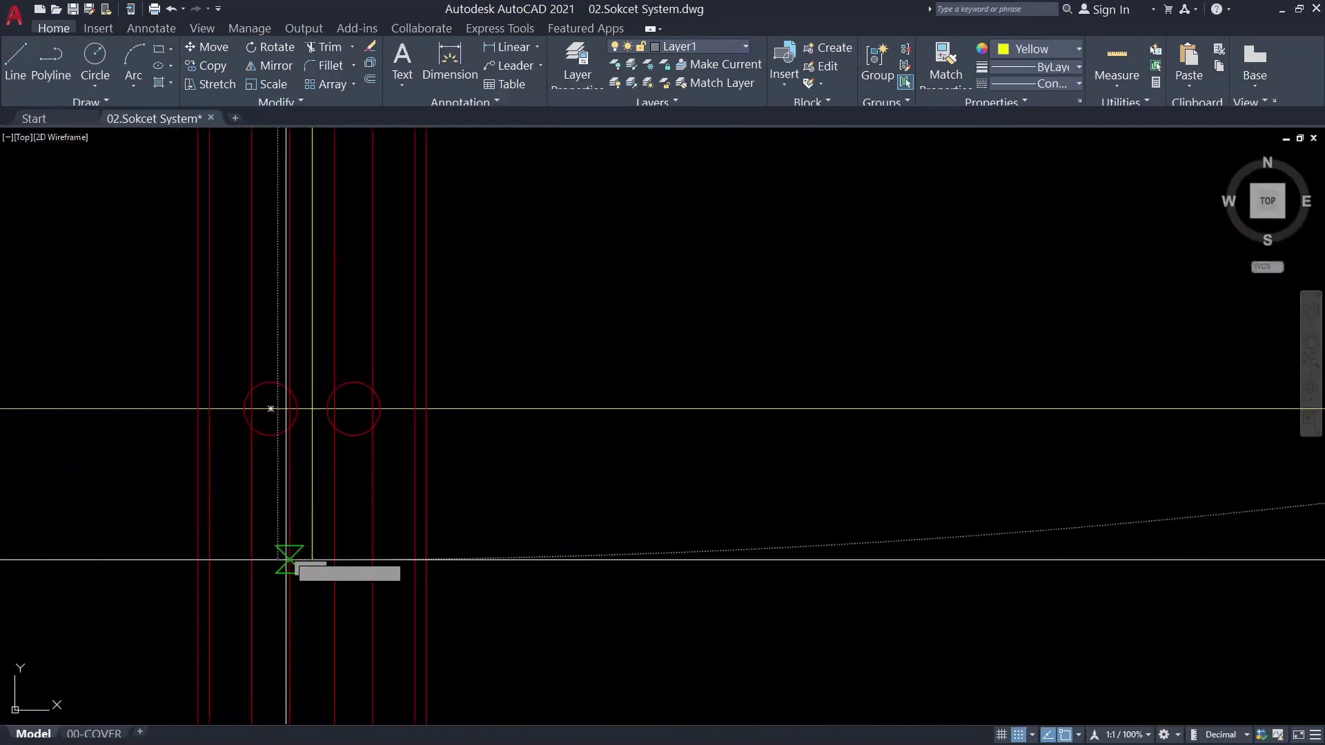
scroll(270, 408, "up", 3)
scroll(311, 414, "down", 6)
middle_click_drag(343, 349, 333, 608)
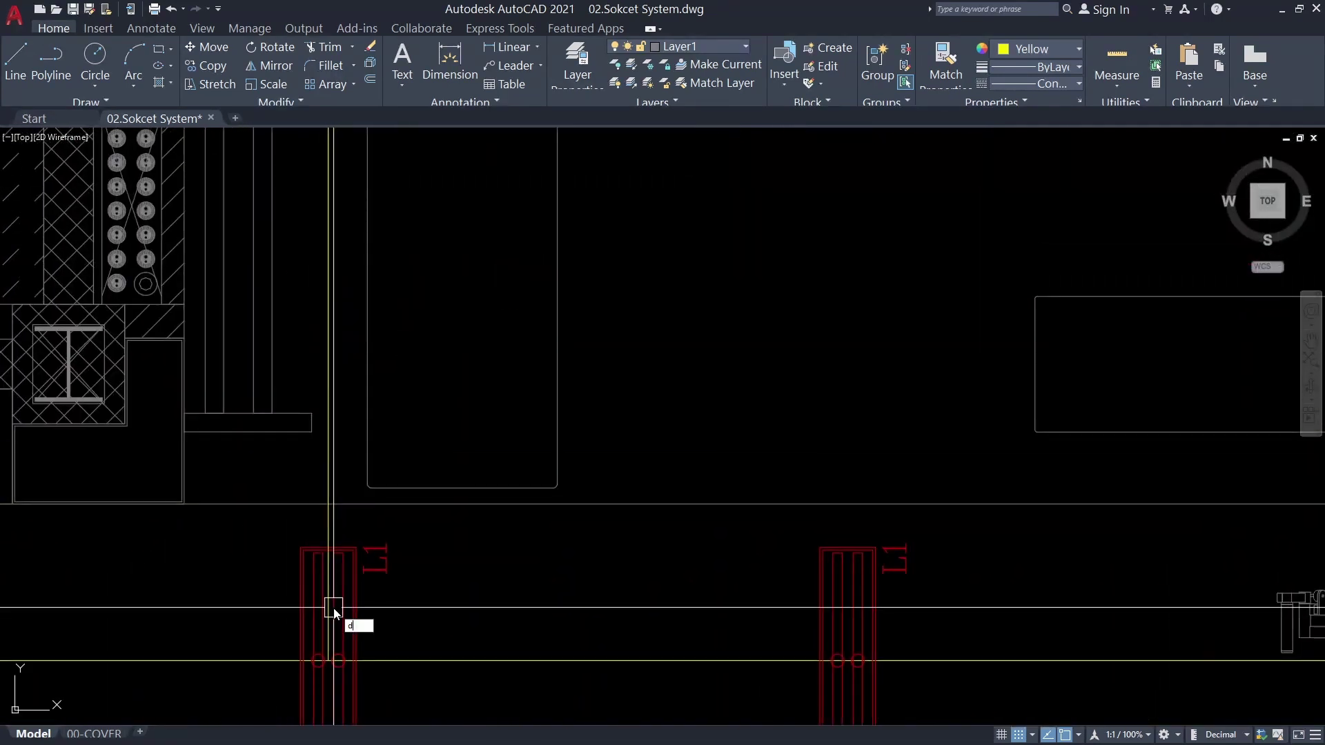
Pick the vertical guide line and window-select the three lower fixtures
left_click(330, 455)
scroll(333, 441, "down", 2)
scroll(333, 440, "down", 5)
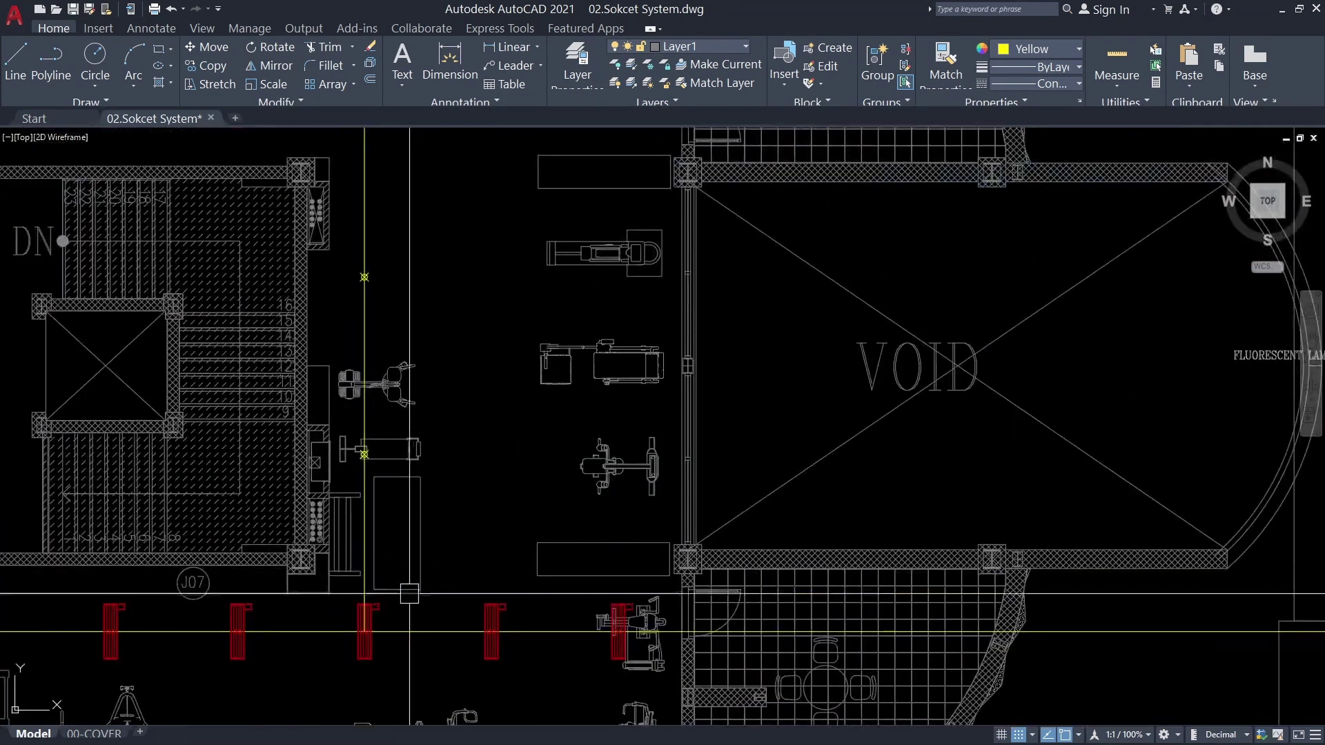
scroll(311, 423, "up", 5)
scroll(314, 426, "up", 2)
left_click(326, 429)
left_click(556, 562)
scroll(556, 562, "down", 3)
Move the three fixtures from their base point into position
left_click(324, 546)
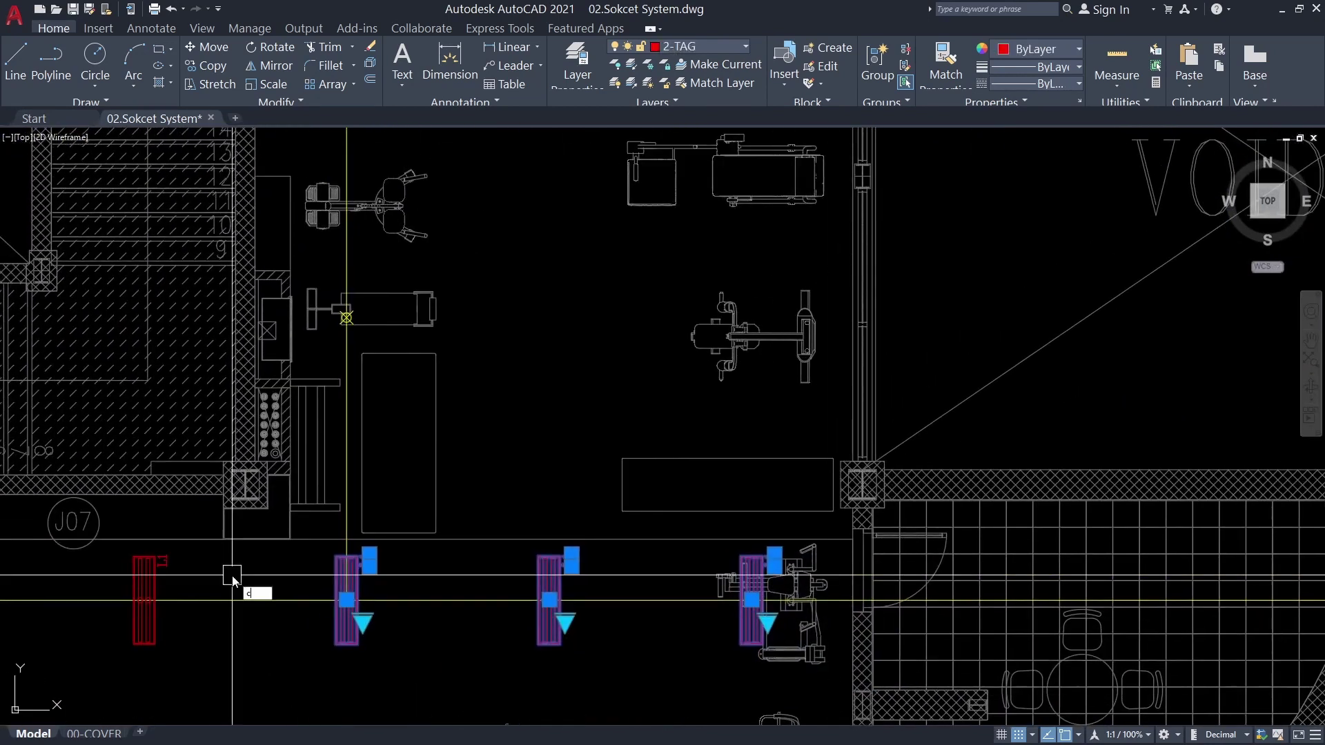
scroll(207, 538, "up", 4)
scroll(207, 593, "up", 3)
scroll(259, 488, "down", 3)
scroll(259, 488, "down", 3)
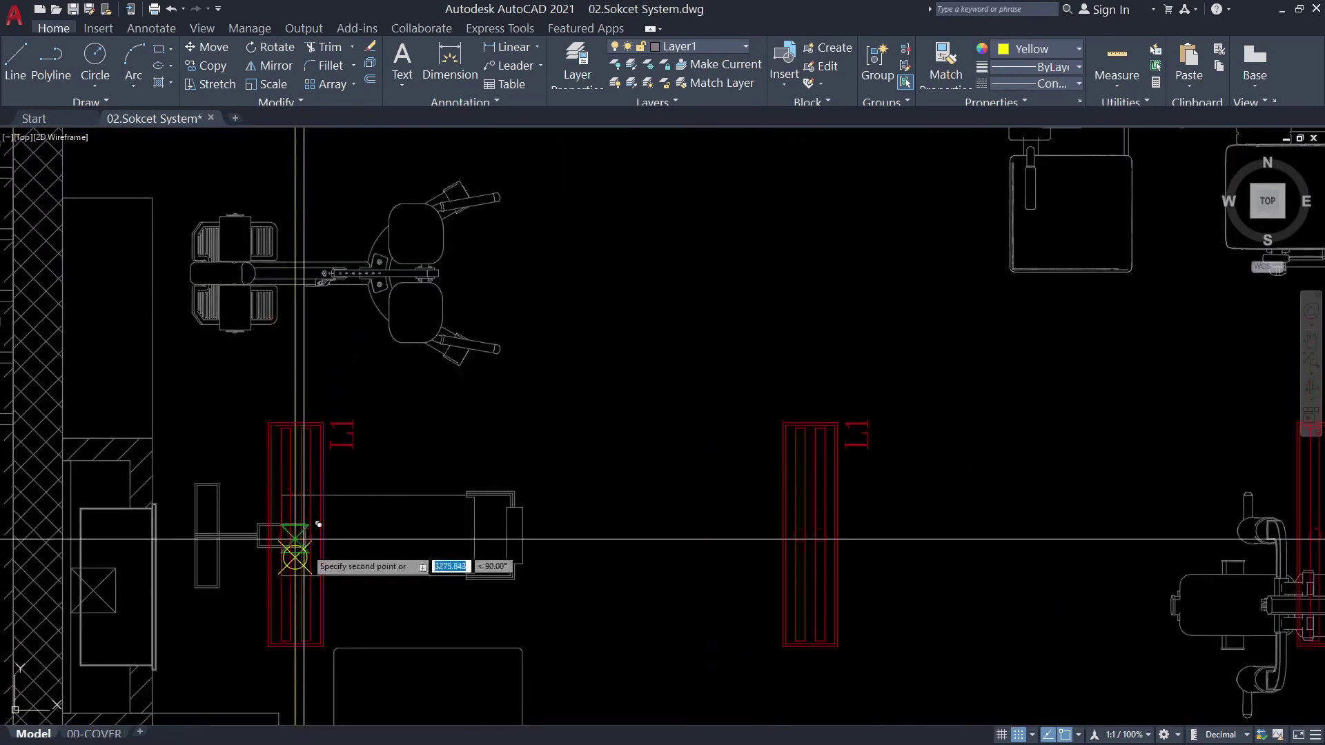
scroll(237, 533, "up", 3)
scroll(266, 476, "down", 2)
scroll(276, 377, "up", 2)
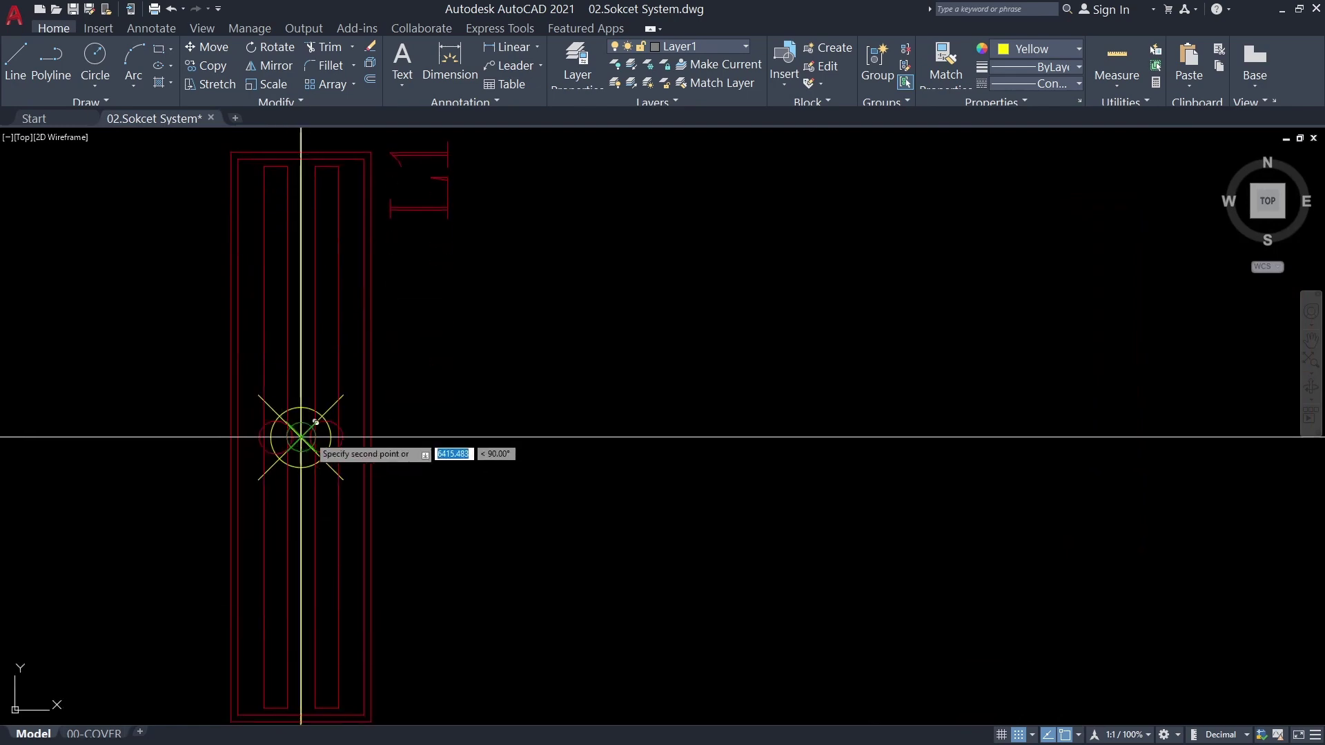
scroll(300, 436, "down", 5)
Pan over to the VOID and gym equipment area and delete the unwanted object
right_click(392, 442)
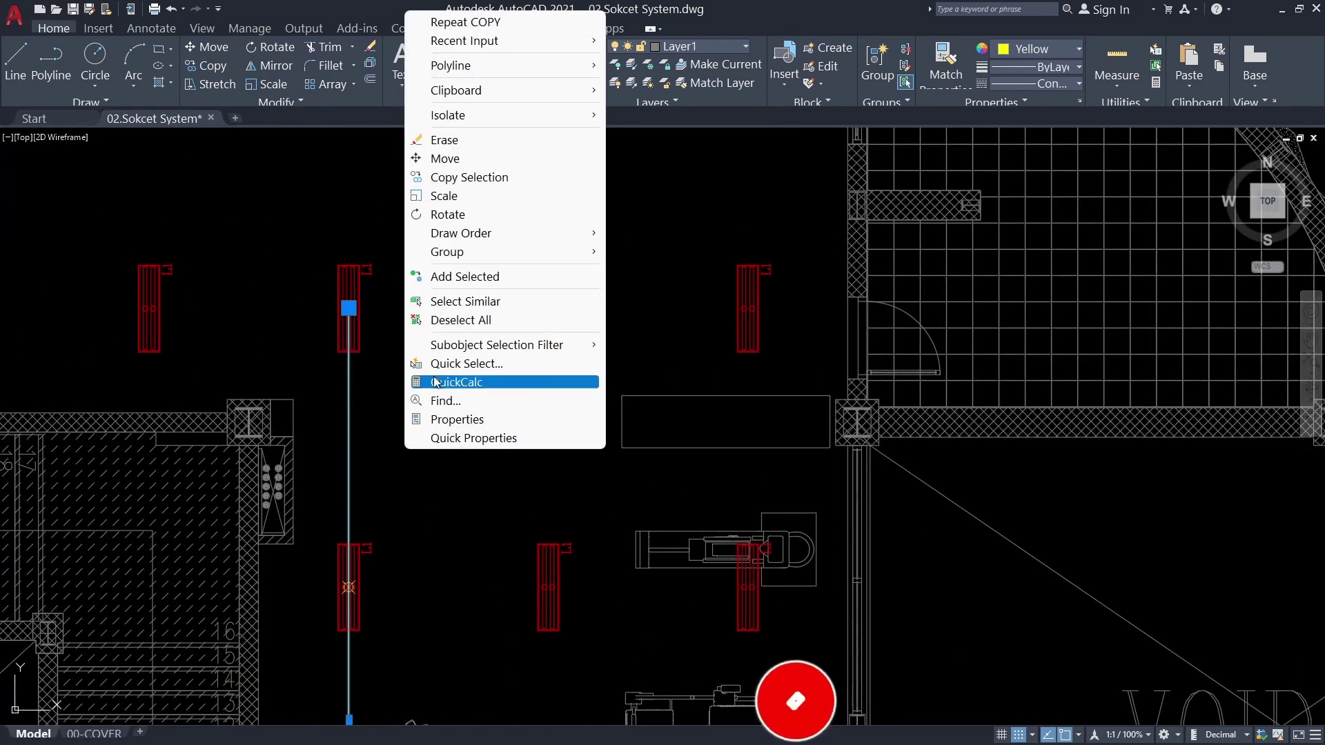
scroll(531, 464, "down", 5)
mouse_move(876, 527)
middle_mouse_down()
mouse_move(579, 426)
mouse_move(587, 372)
middle_mouse_up()
scroll(295, 531, "down", 2)
middle_click_drag(295, 531, 296, 540)
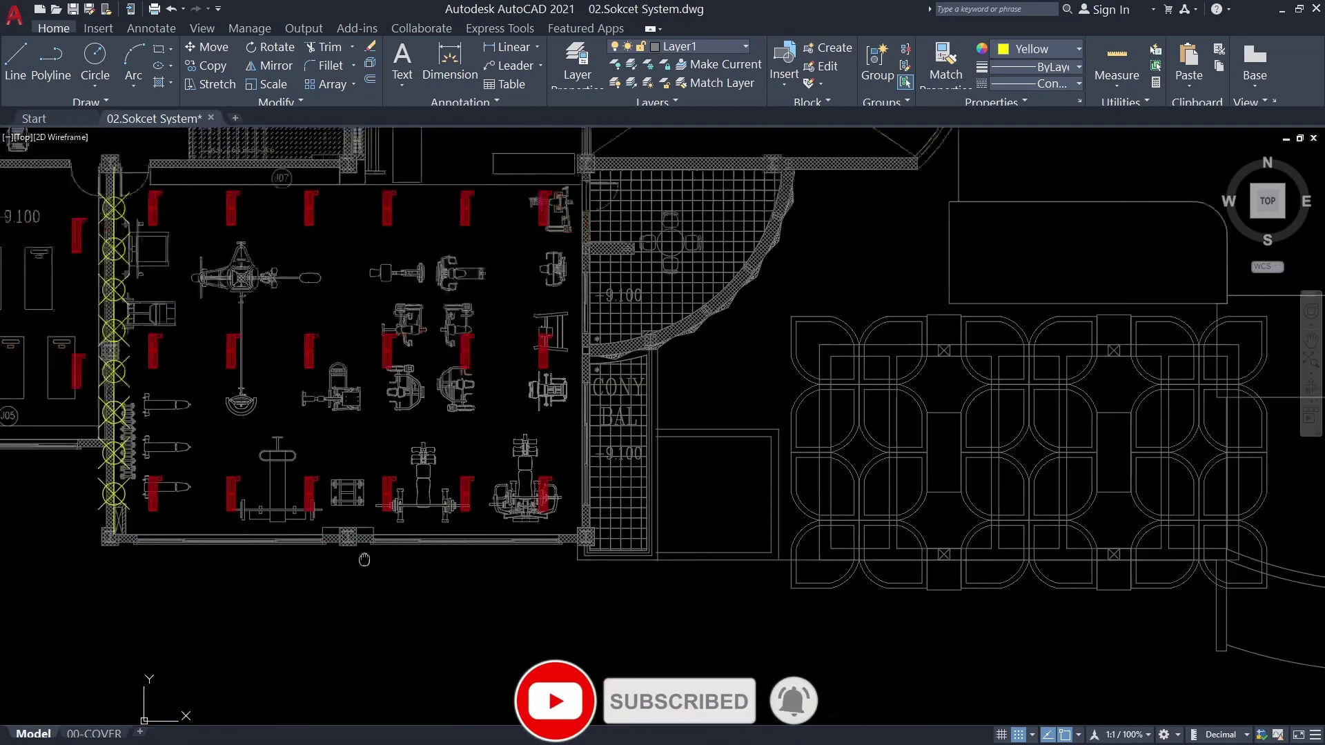
scroll(349, 512, "up", 6)
right_click(349, 511)
scroll(349, 512, "down", 5)
key("Delete")
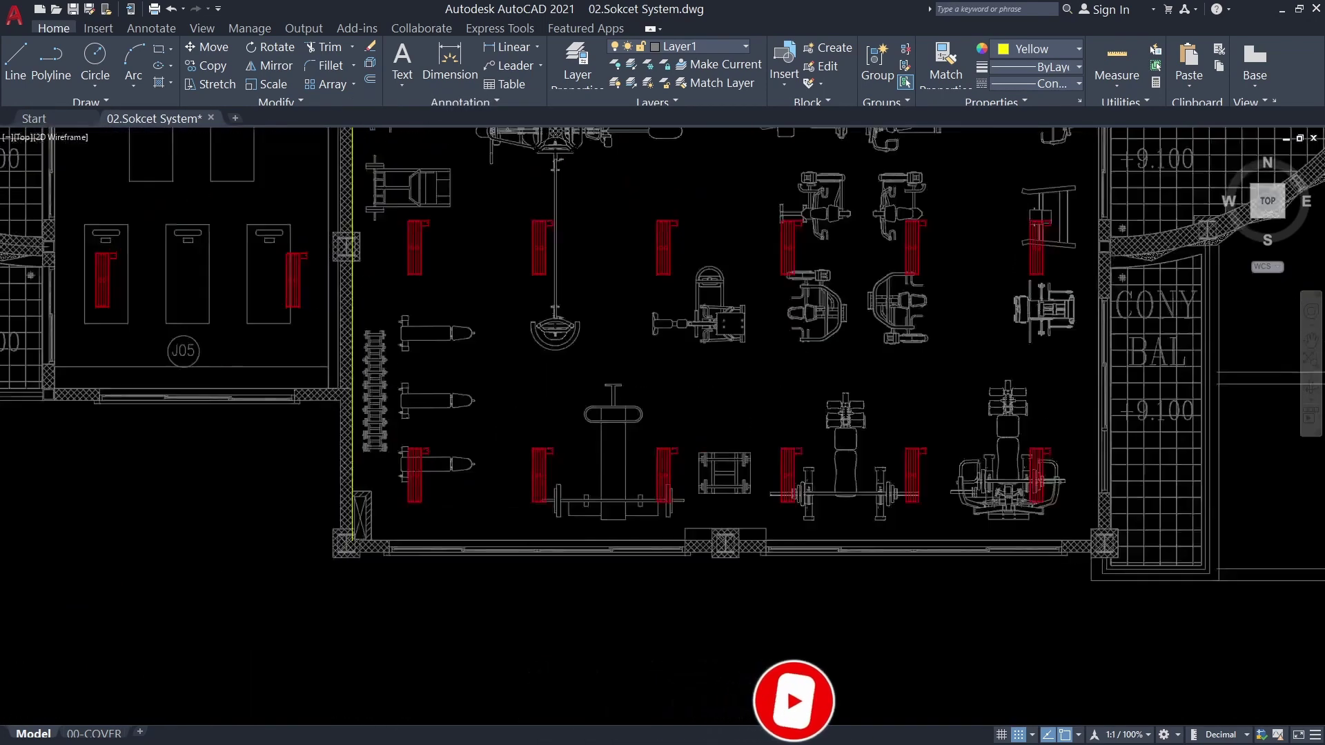
scroll(483, 414, "up", 3)
scroll(613, 412, "down", 4)
scroll(613, 412, "down", 3)
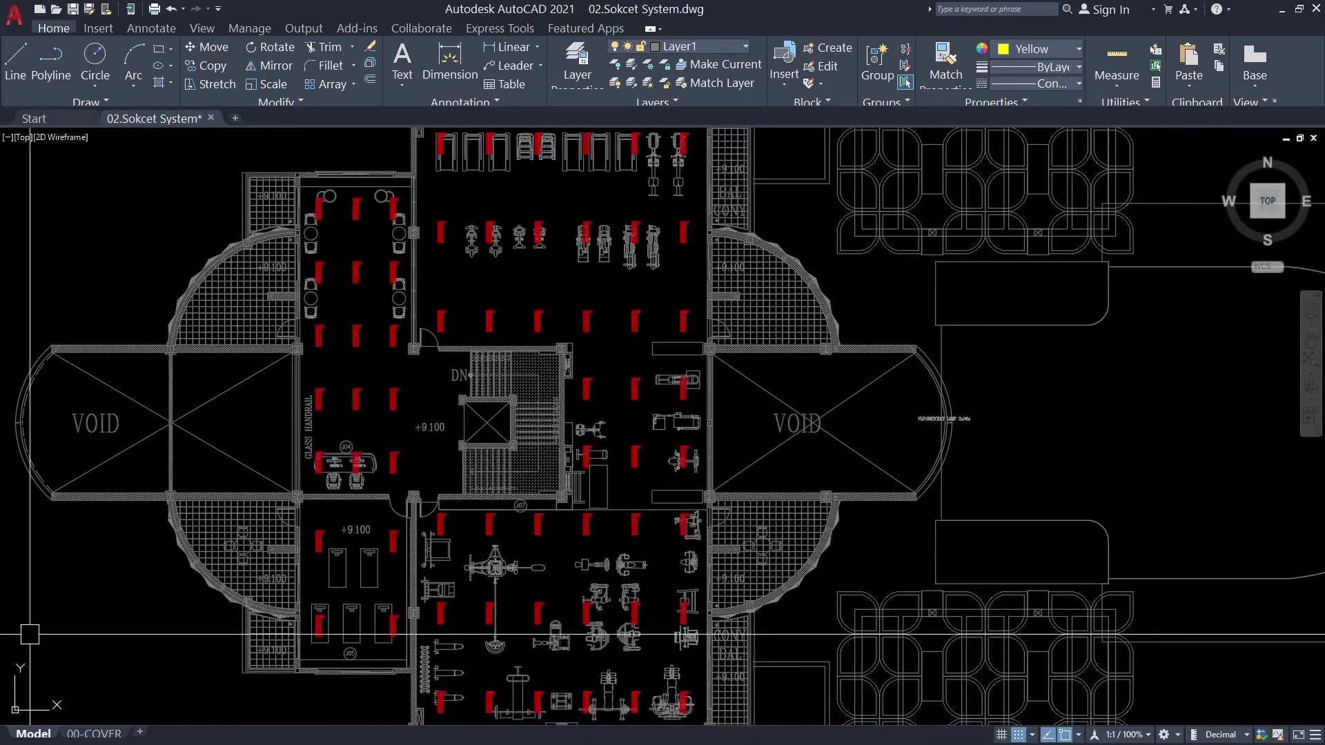
scroll(614, 412, "down", 2)
Move the newly drawn guide line into place along the store's inner wall
scroll(613, 412, "up", 2)
scroll(614, 411, "up", 2)
scroll(614, 412, "up", 1)
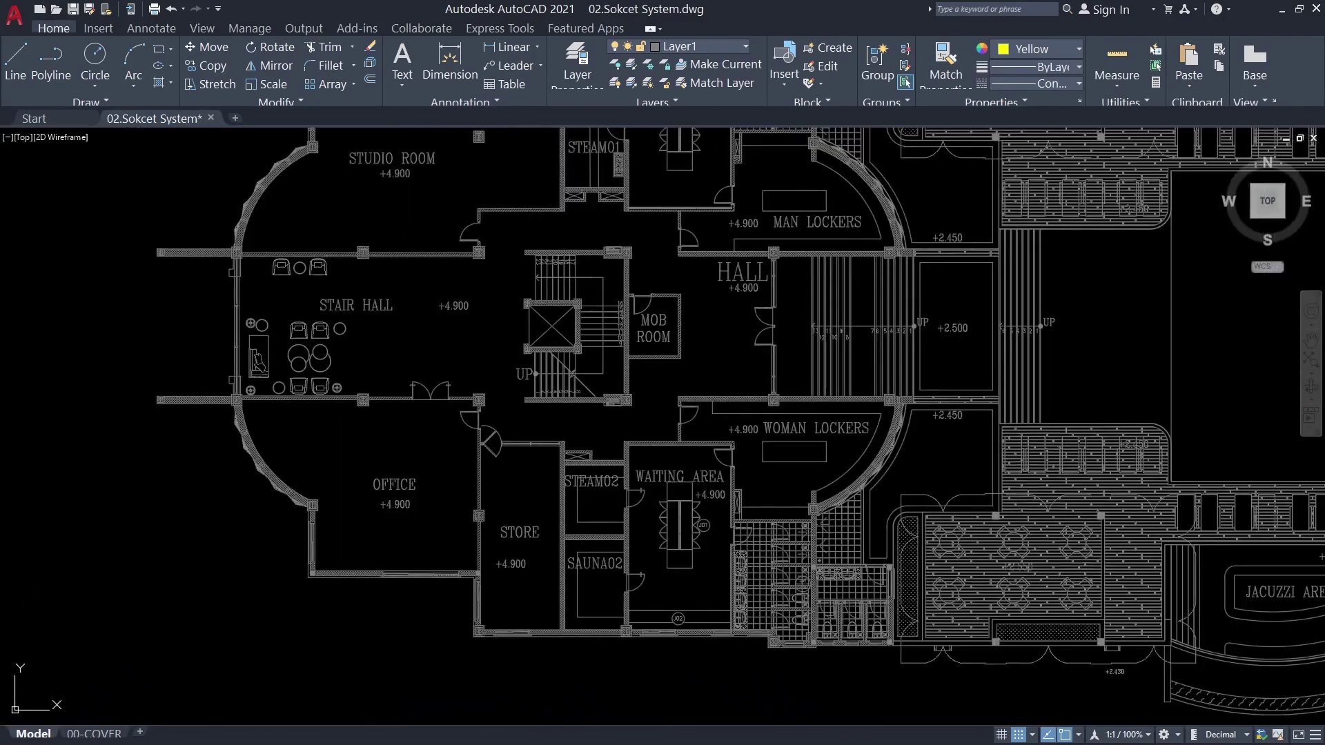
middle_click_drag(615, 363, 434, 341)
scroll(369, 295, "up", 3)
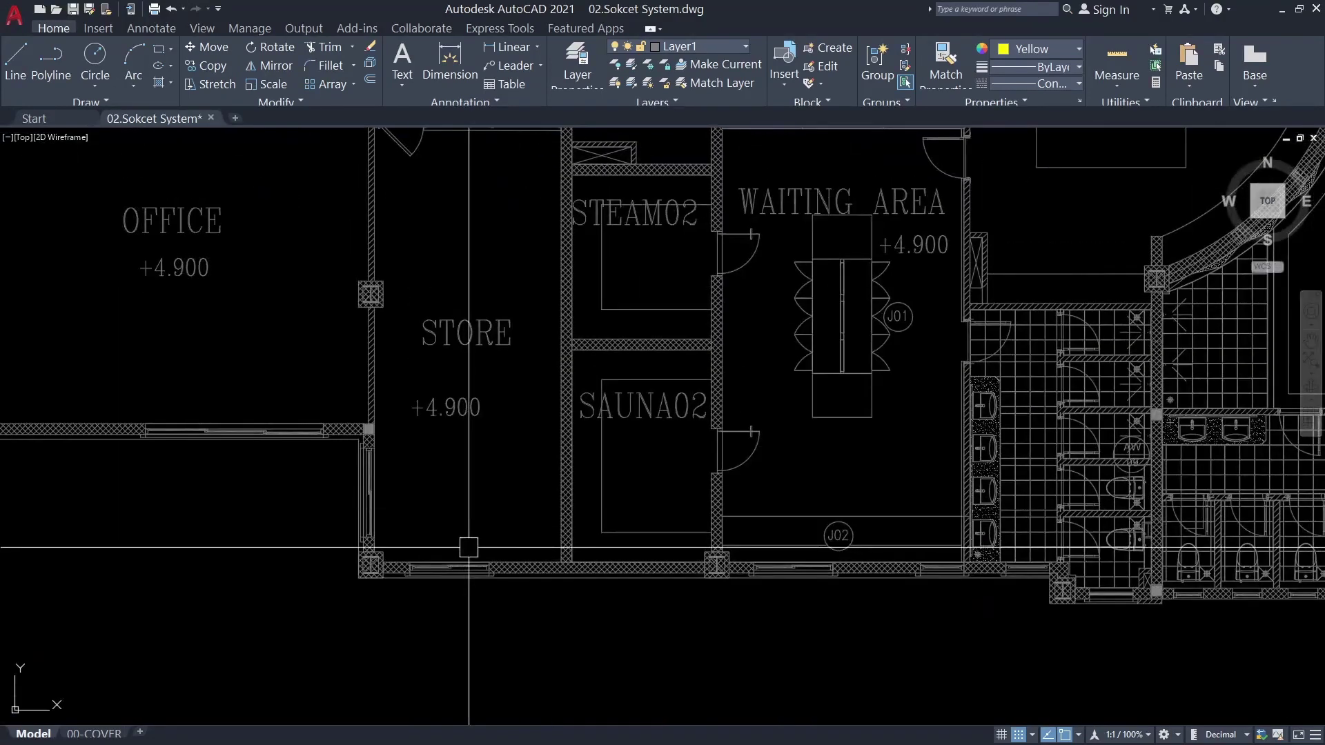
scroll(417, 506, "up", 5)
scroll(315, 564, "up", 4)
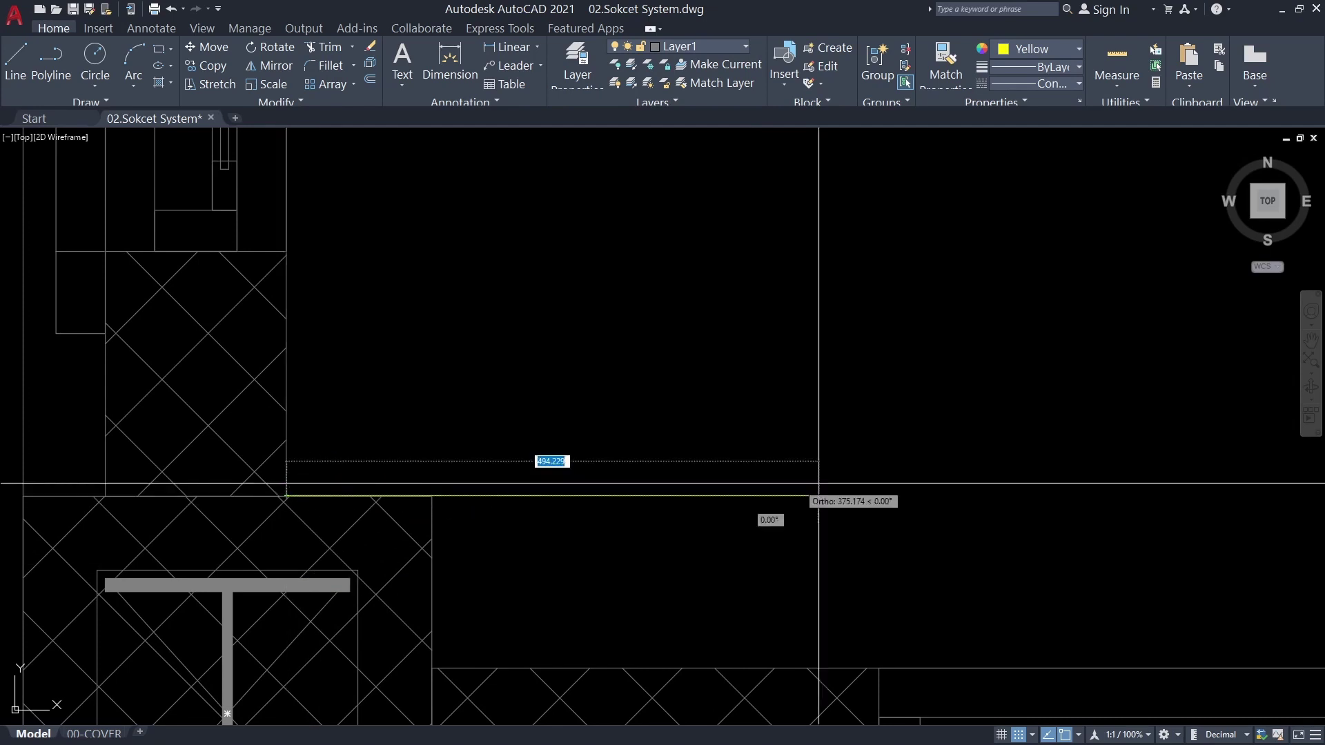
scroll(818, 482, "down", 3)
scroll(813, 532, "up", 2)
scroll(902, 531, "up", 2)
scroll(903, 620, "up", 2)
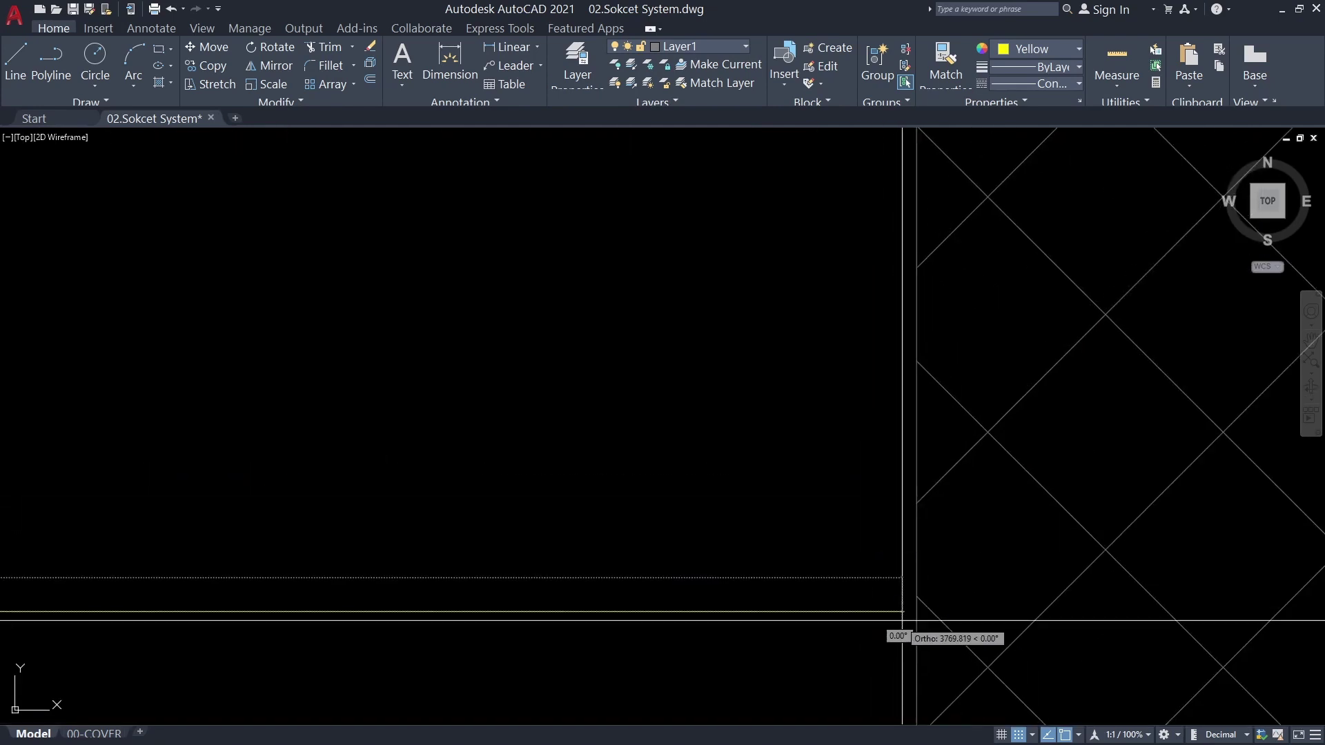
scroll(903, 620, "down", 2)
scroll(769, 630, "down", 2)
scroll(627, 499, "up", 3)
left_click(626, 512)
scroll(592, 456, "up", 2)
key("m")
key("Return")
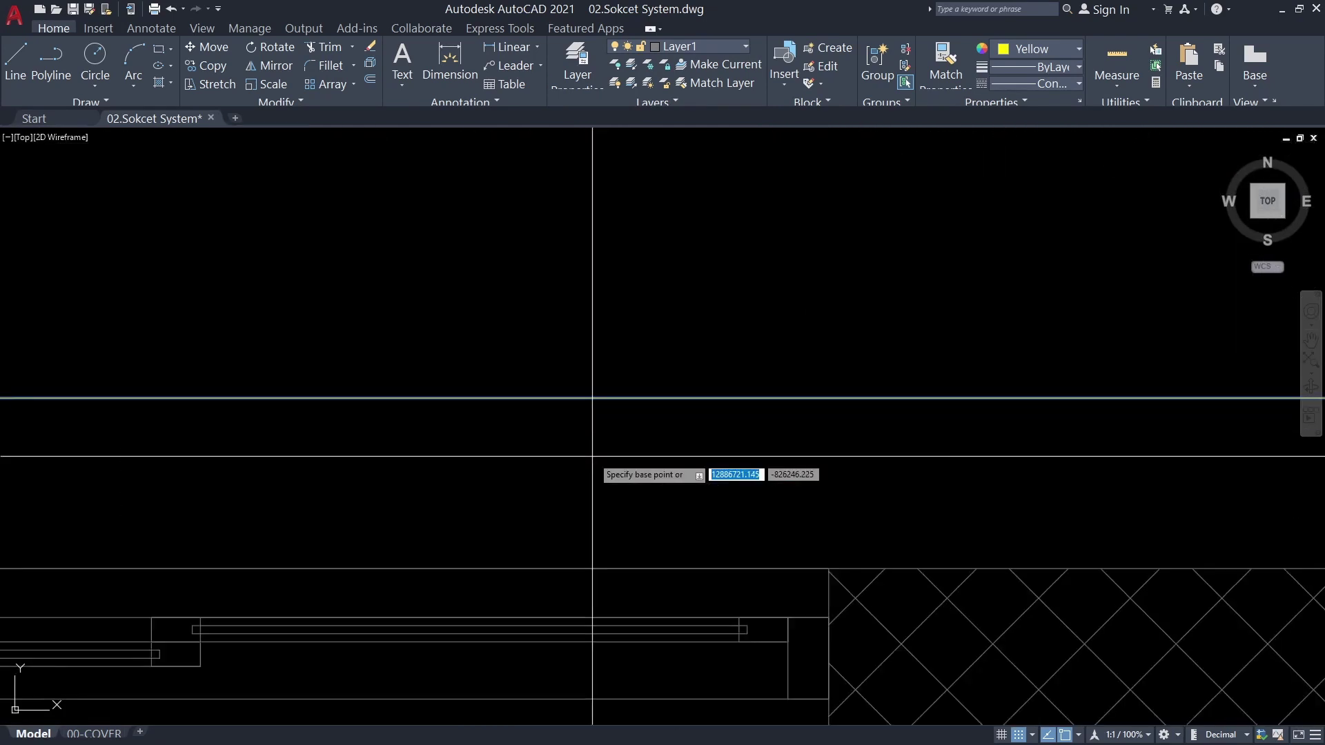
scroll(447, 549, "down", 5)
scroll(452, 576, "up", 2)
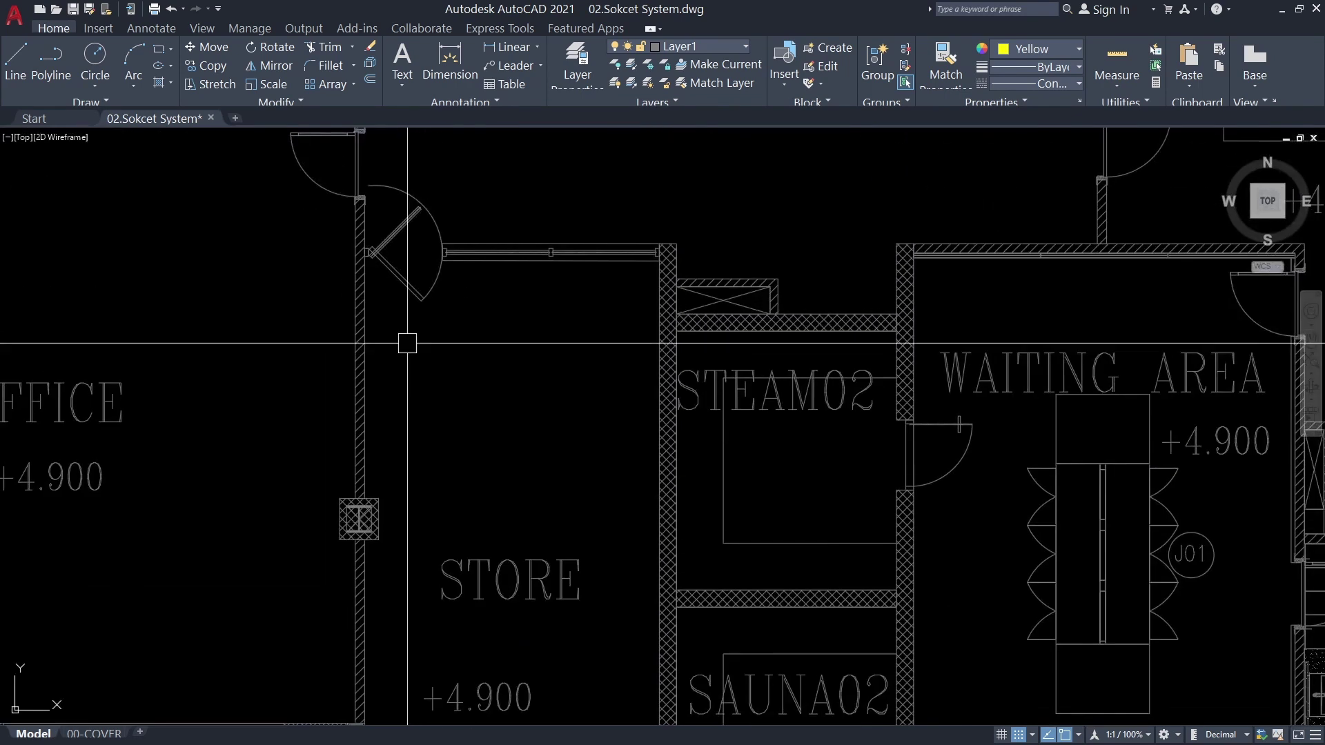
Check the light fixture spacing along the store walls with a linear dimension
middle_click_drag(404, 401, 419, 345)
scroll(531, 476, "up", 5)
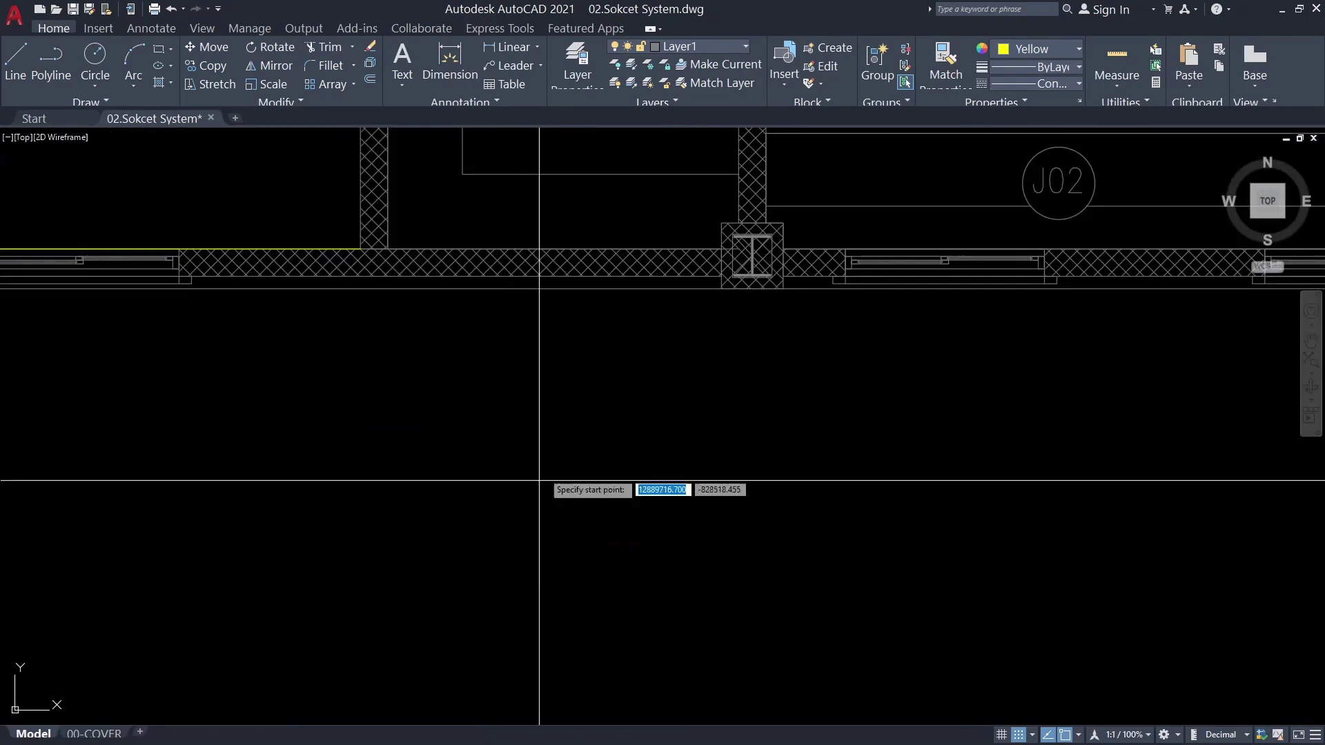
scroll(423, 352, "up", 3)
scroll(520, 323, "up", 2)
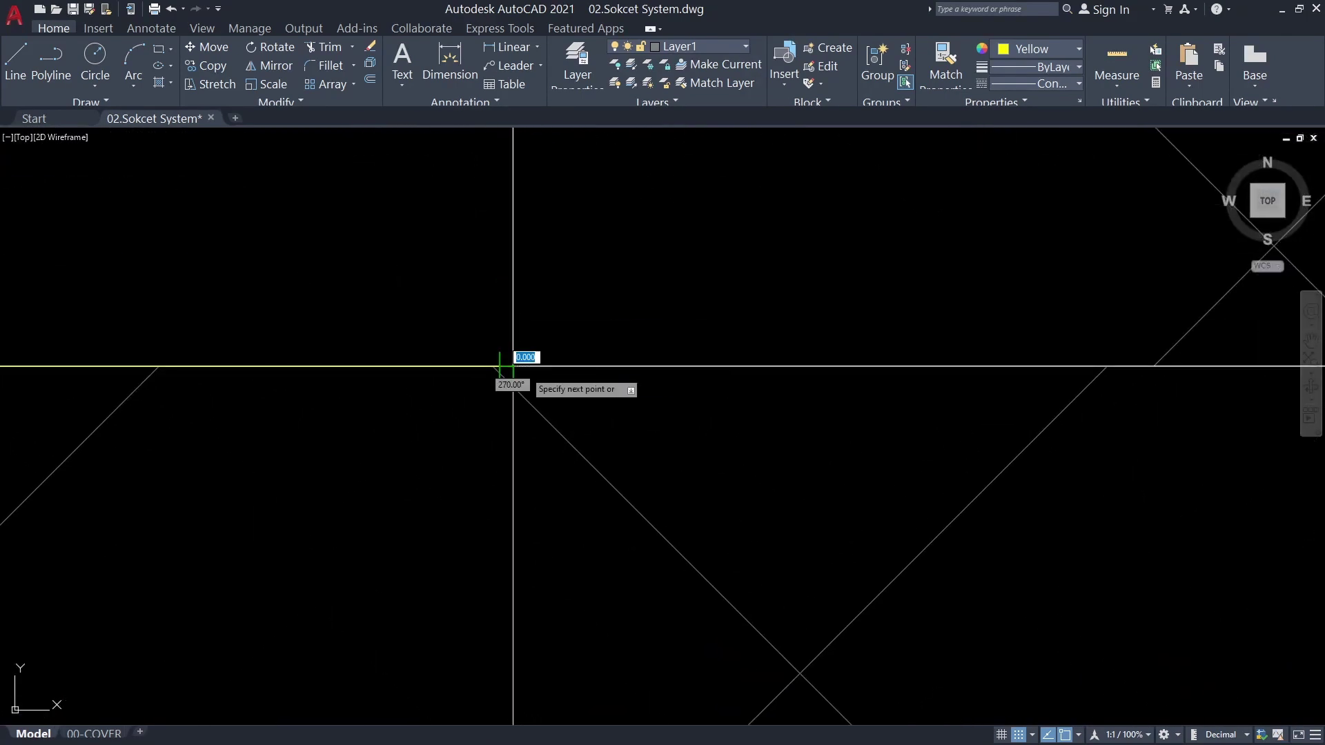
scroll(512, 365, "down", 3)
scroll(483, 414, "down", 3)
scroll(491, 386, "up", 2)
scroll(533, 252, "up", 4)
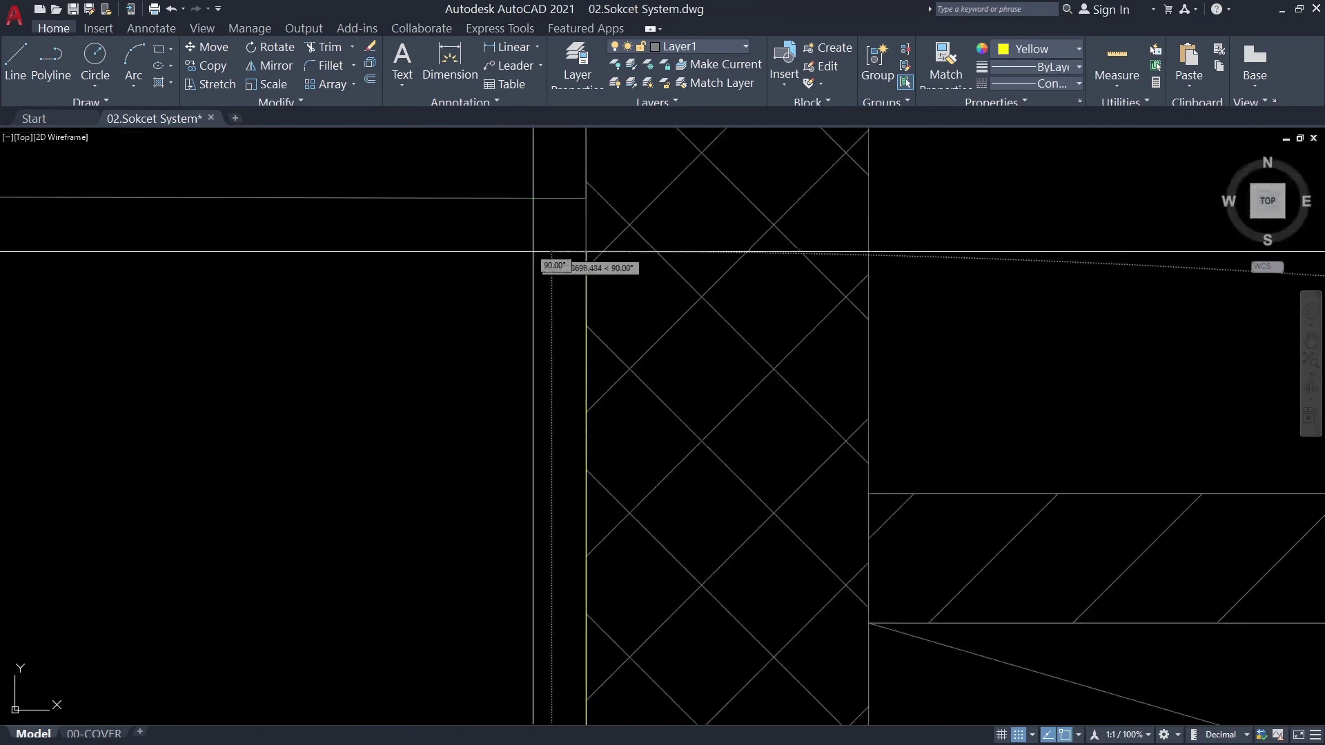
scroll(585, 230, "down", 5)
middle_click_drag(474, 453, 542, 315)
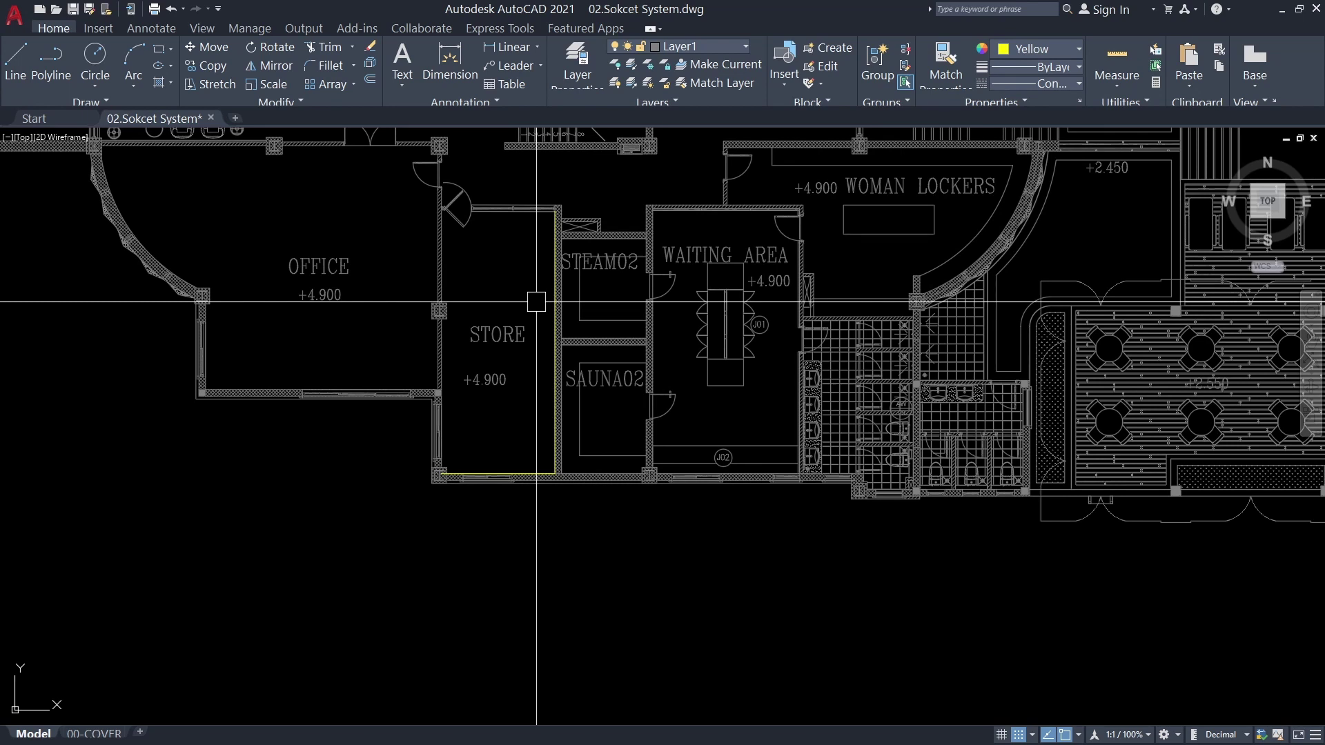
scroll(536, 301, "down", 5)
scroll(434, 445, "up", 5)
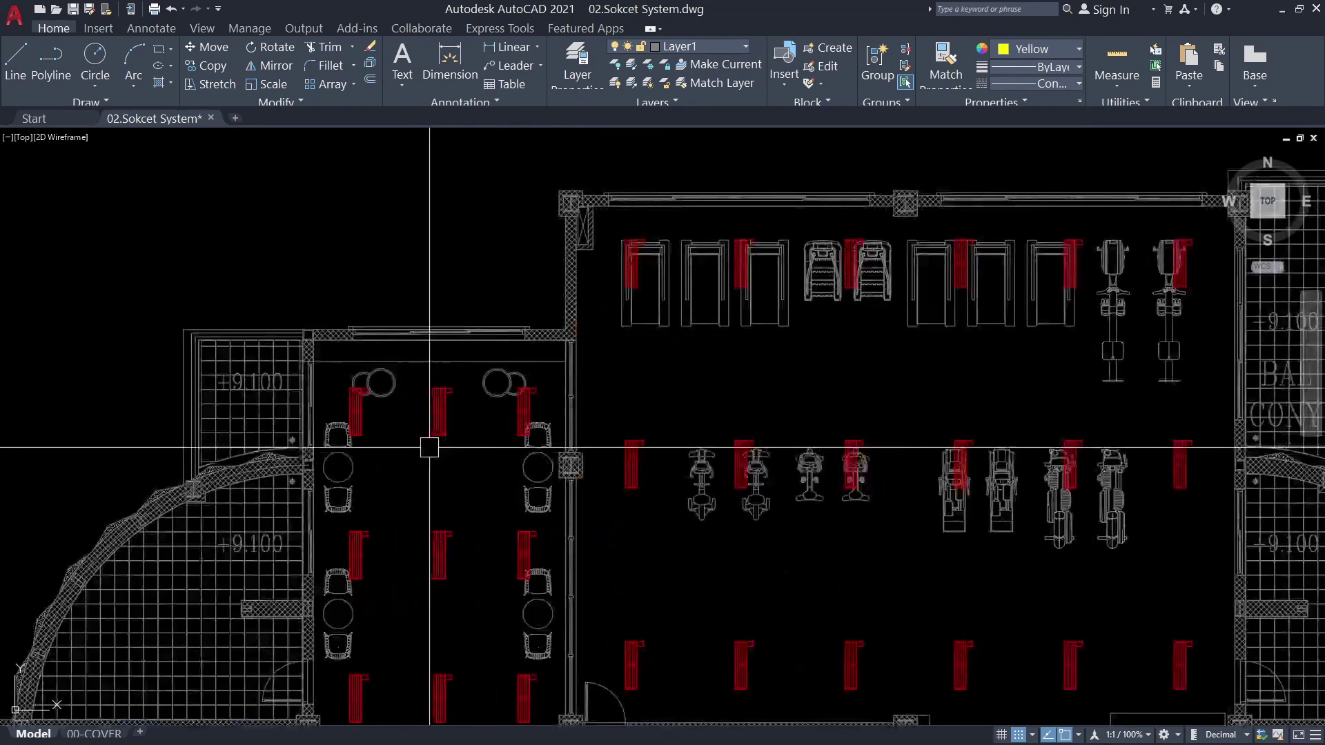
scroll(434, 445, "up", 4)
left_click(449, 62)
scroll(304, 262, "up", 2)
scroll(304, 262, "up", 2)
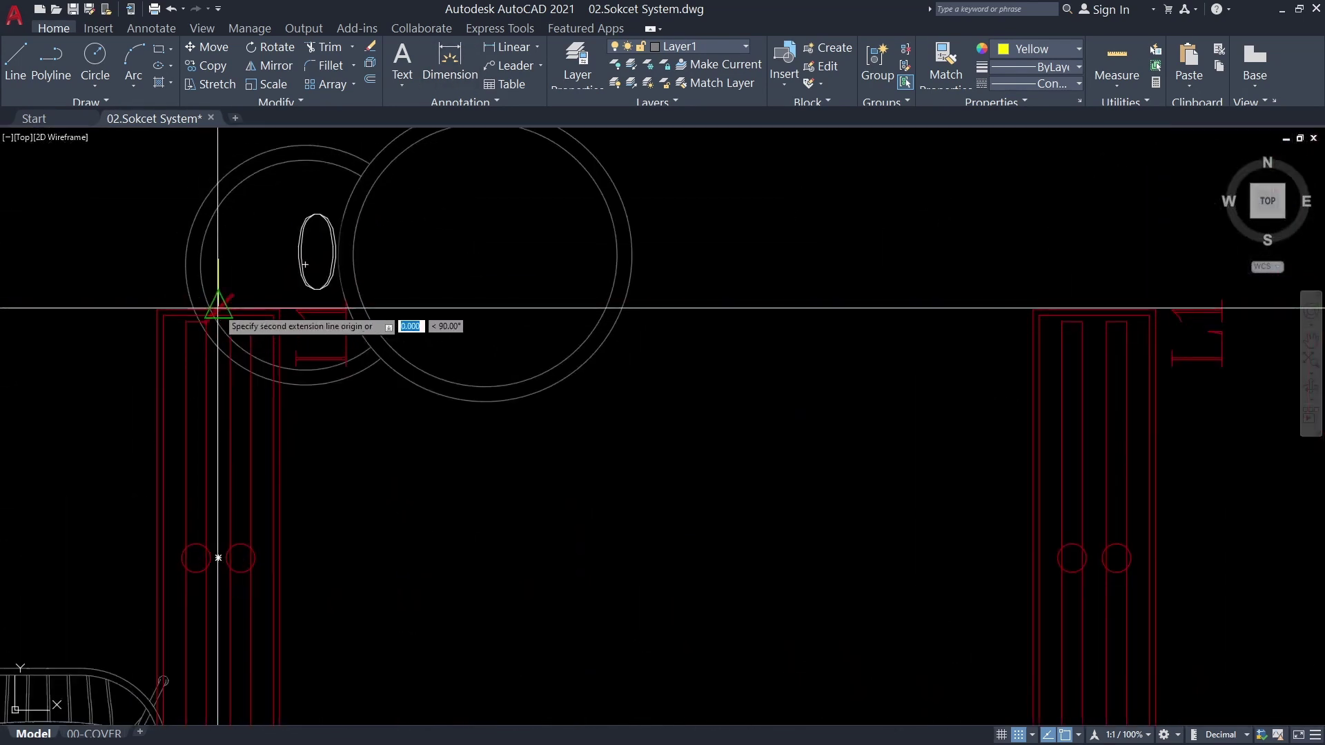
scroll(1094, 309, "down", 5)
mouse_move(1094, 309)
middle_mouse_down()
mouse_move(778, 336)
mouse_move(778, 283)
middle_mouse_up()
scroll(745, 366, "down", 4)
scroll(659, 478, "up", 5)
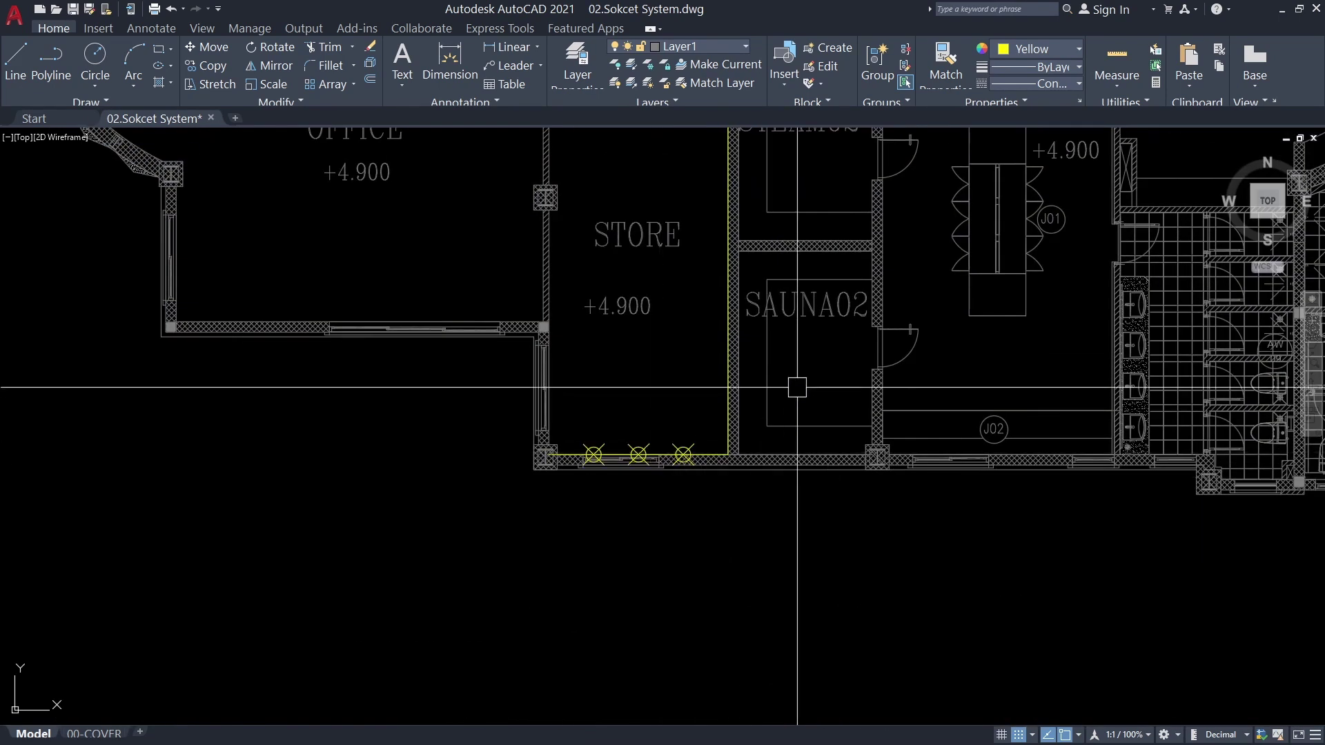
Draw a vertical construction line through the wall light symbol's centre for alignment
scroll(726, 360, "down", 2)
scroll(545, 607, "down", 4)
scroll(625, 705, "up", 6)
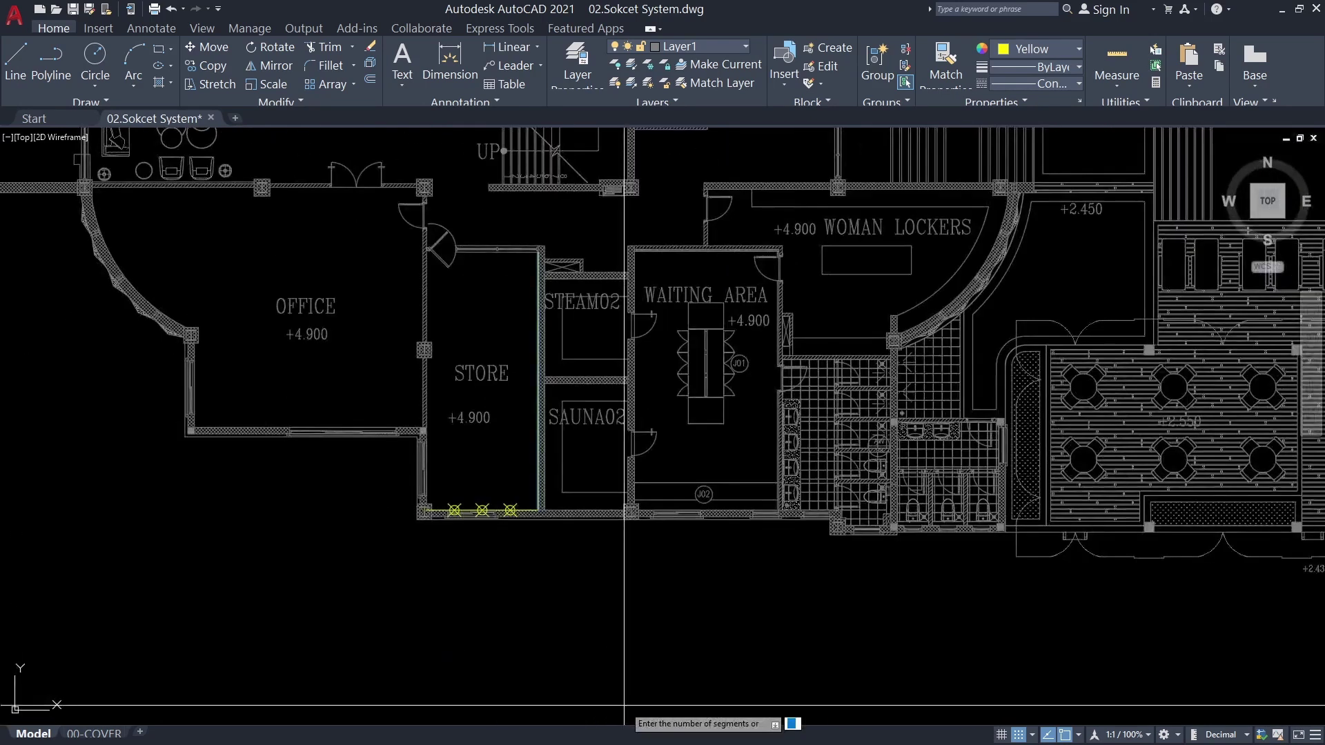
scroll(500, 500, "up", 4)
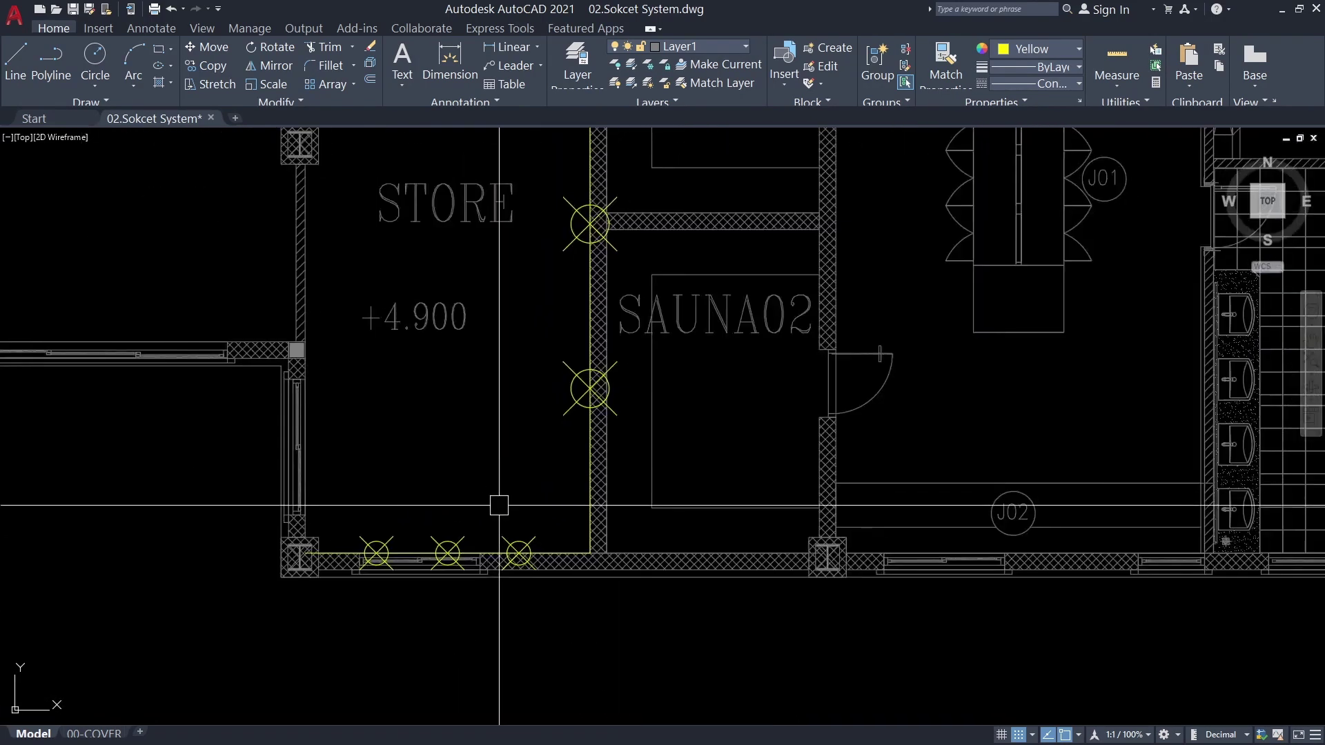
type("l")
key("Return")
scroll(593, 376, "up", 3)
scroll(483, 344, "down", 3)
scroll(476, 552, "up", 4)
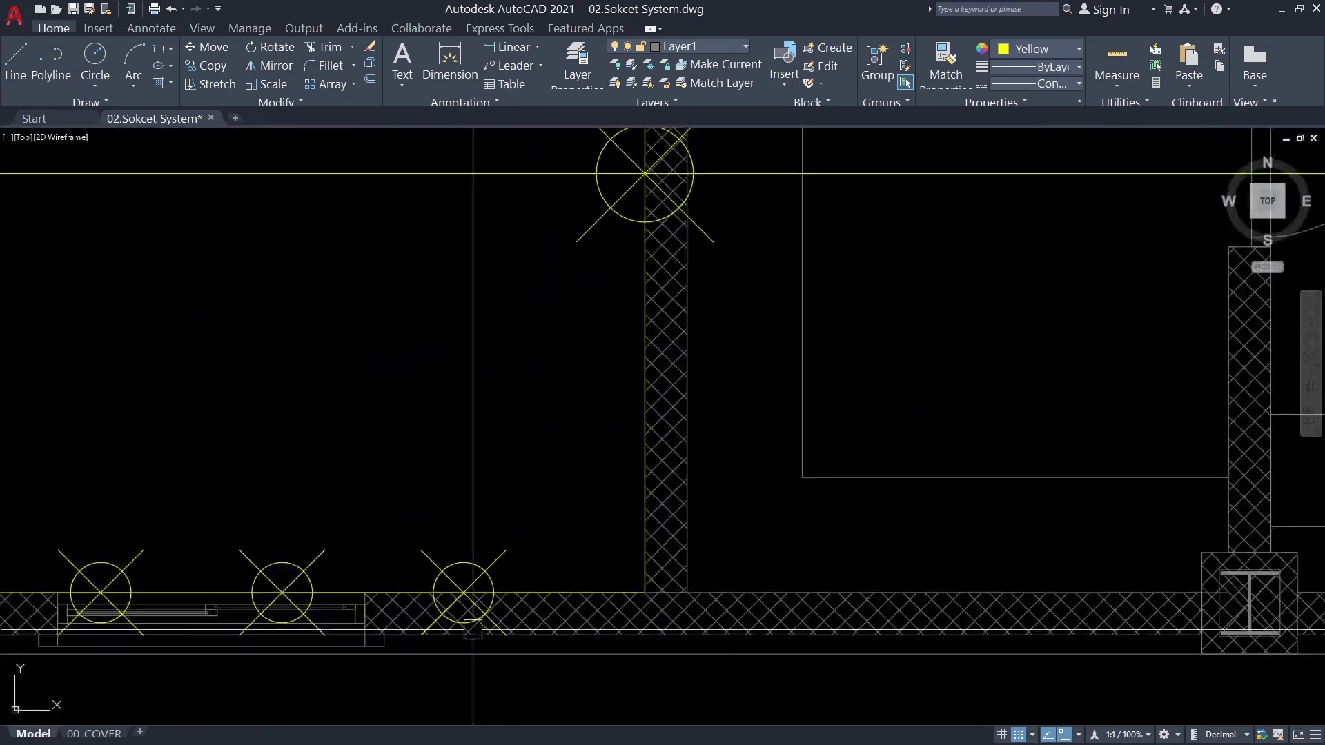
key("v")
key("Return")
left_click(480, 511)
key("Return")
key("Return")
scroll(372, 539, "down", 2)
scroll(378, 486, "down", 5)
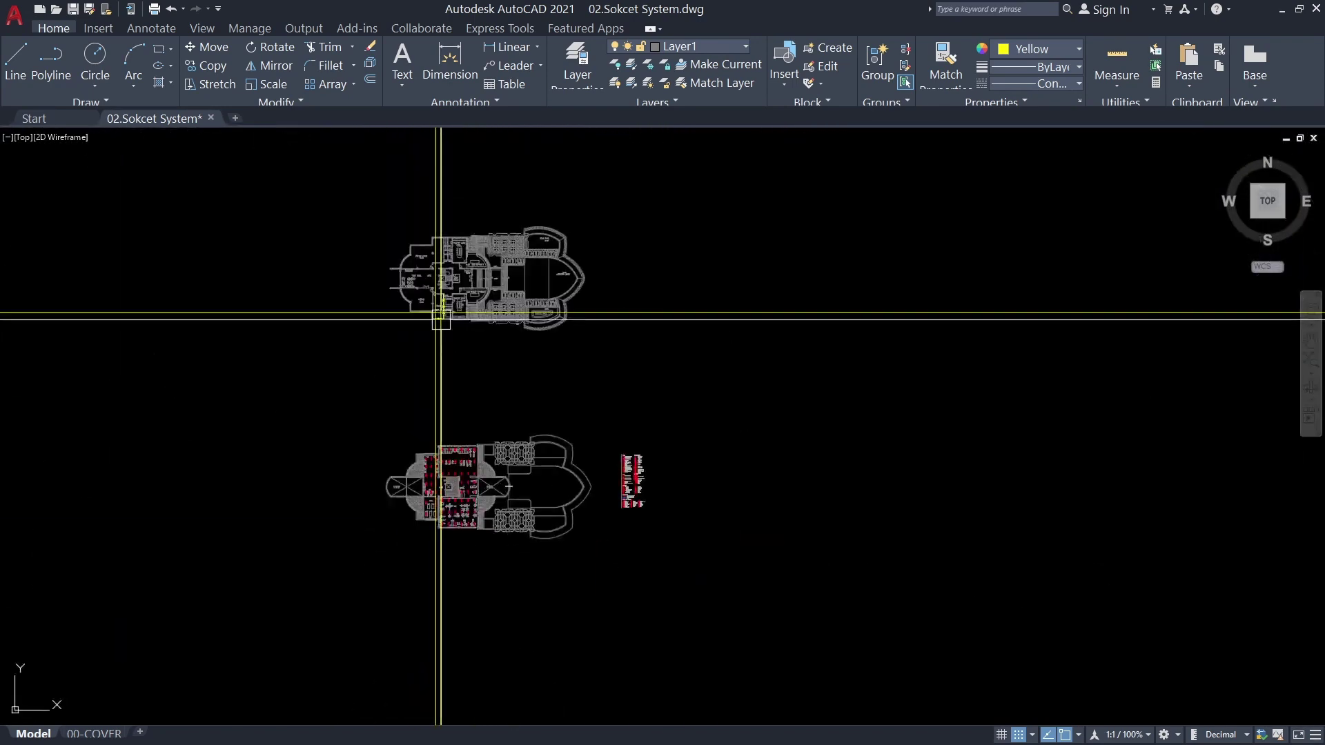
scroll(437, 281, "up", 4)
scroll(437, 349, "up", 2)
Copy the red fluorescent fixture into the store as two rows of two
left_click(428, 352)
type("co")
key("Return")
scroll(437, 459, "up", 5)
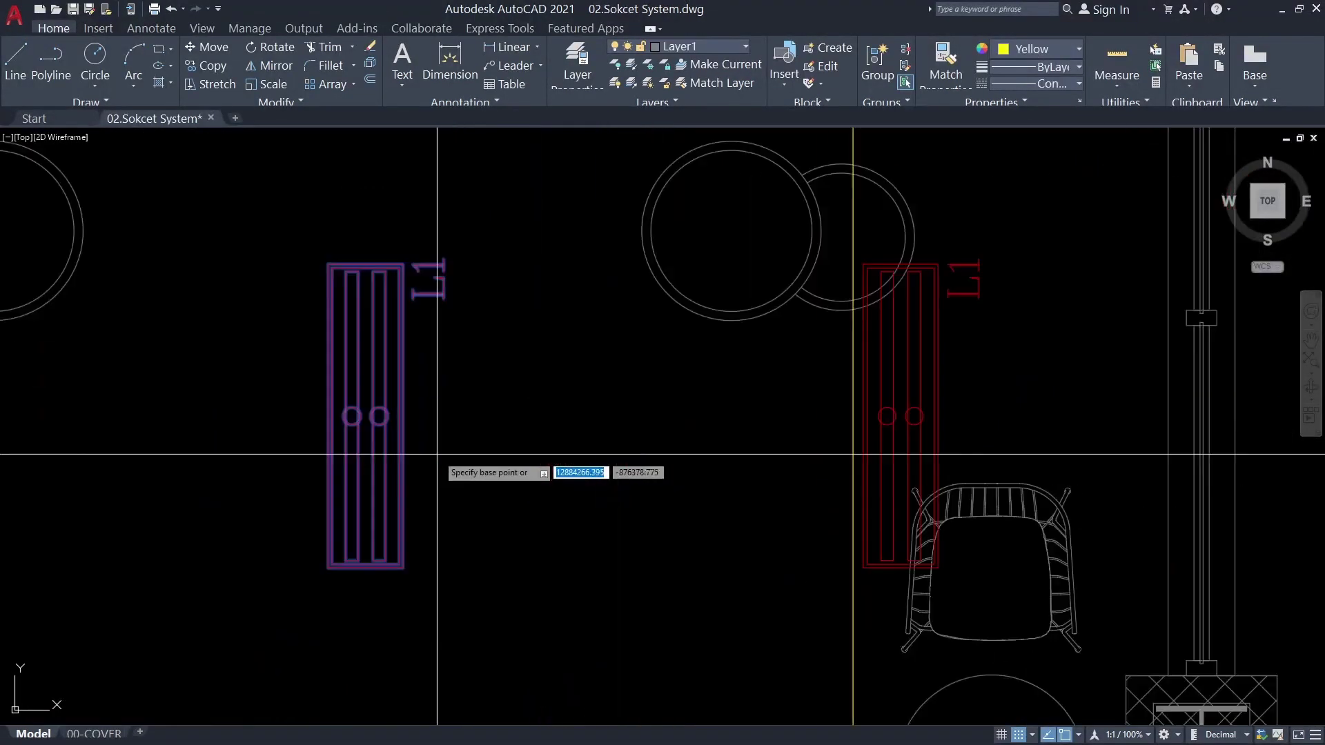
scroll(573, 397, "up", 3)
scroll(426, 373, "down", 6)
scroll(438, 607, "up", 3)
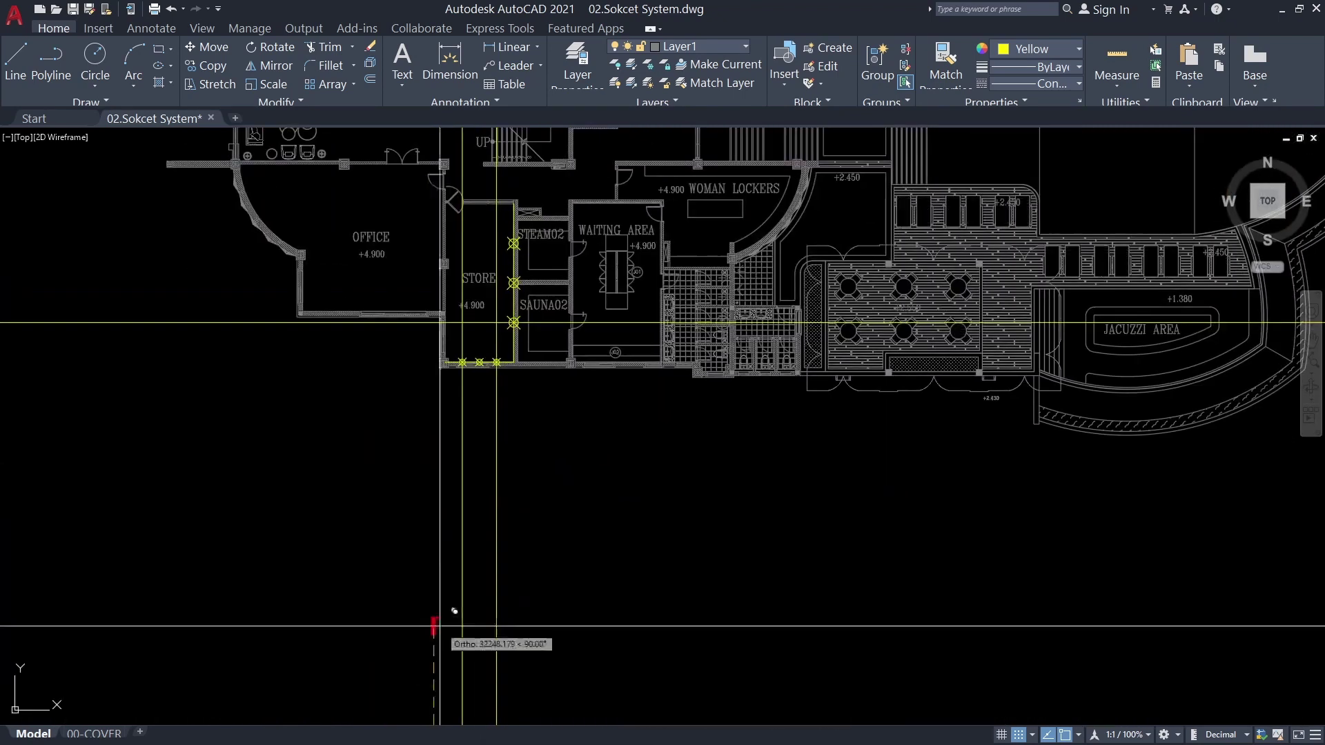
scroll(444, 414, "up", 3)
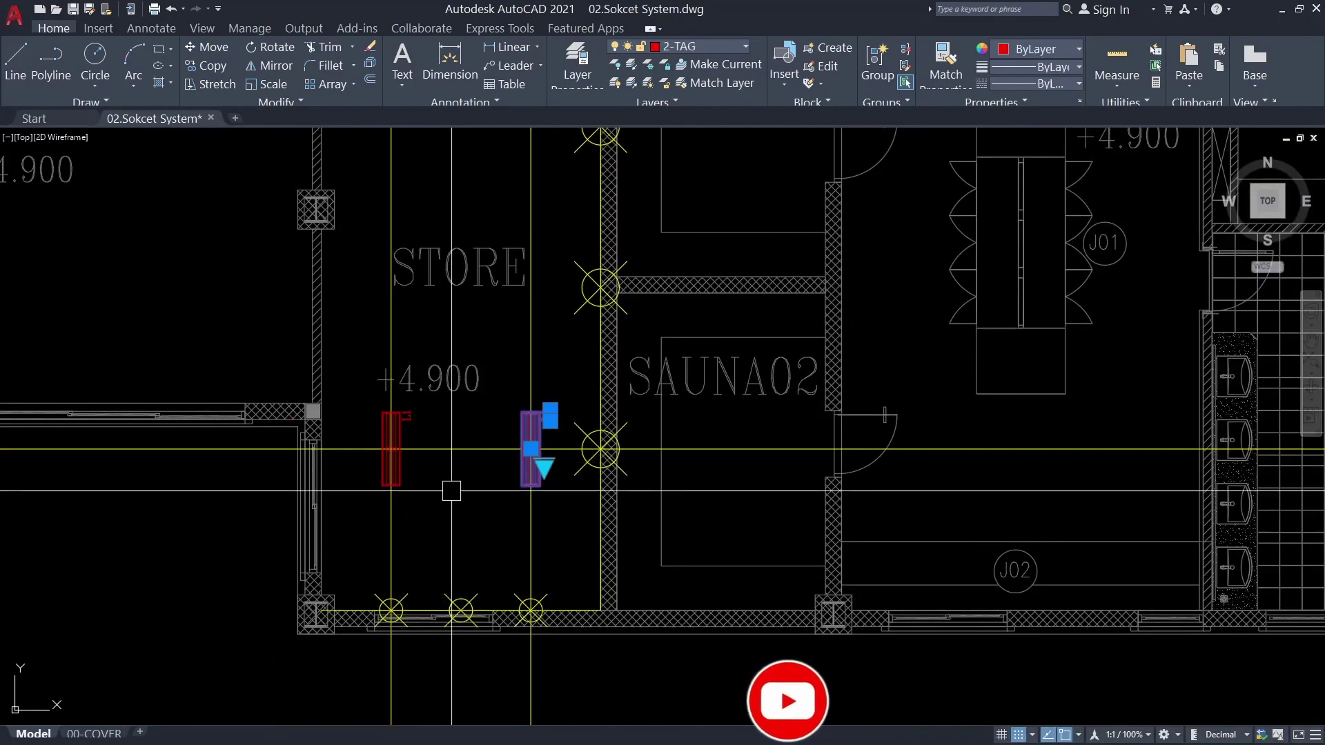
scroll(451, 490, "down", 3)
scroll(592, 517, "up", 2)
scroll(636, 518, "up", 3)
scroll(601, 508, "down", 3)
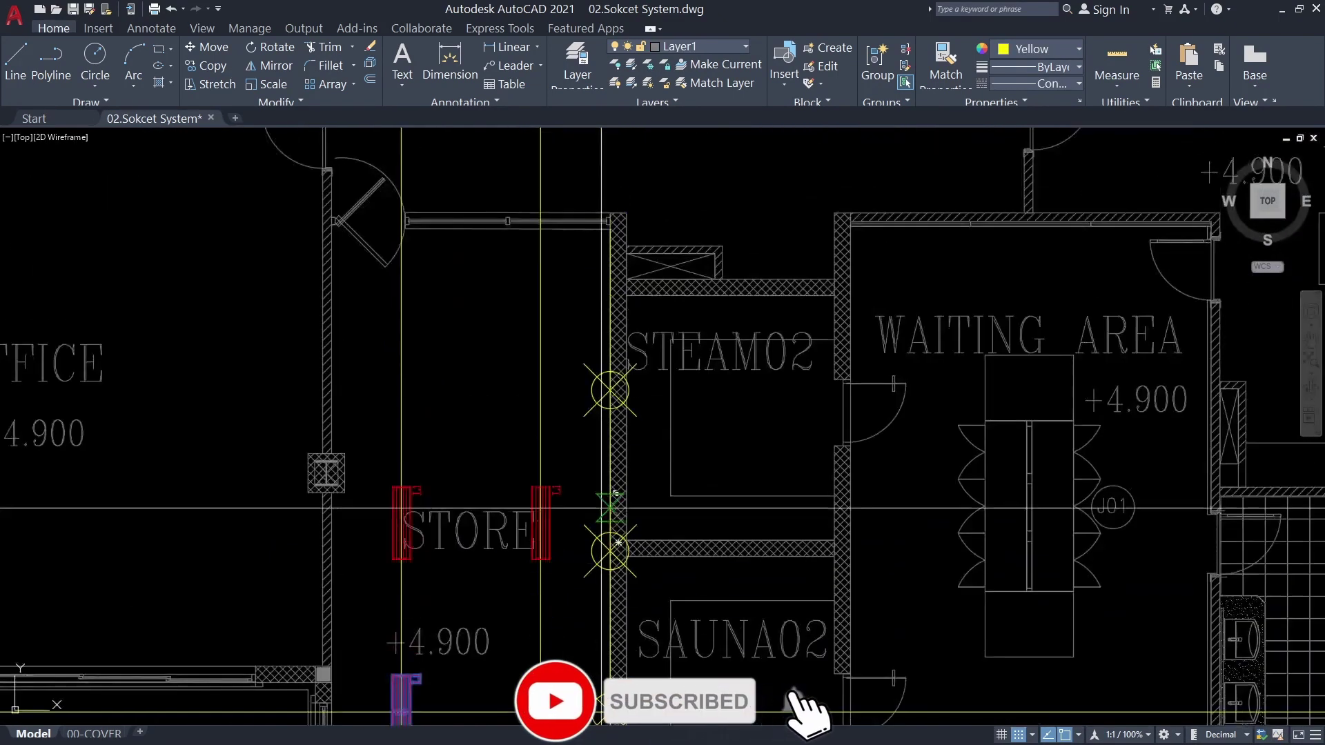
scroll(601, 508, "up", 2)
scroll(607, 386, "down", 4)
scroll(697, 508, "up", 4)
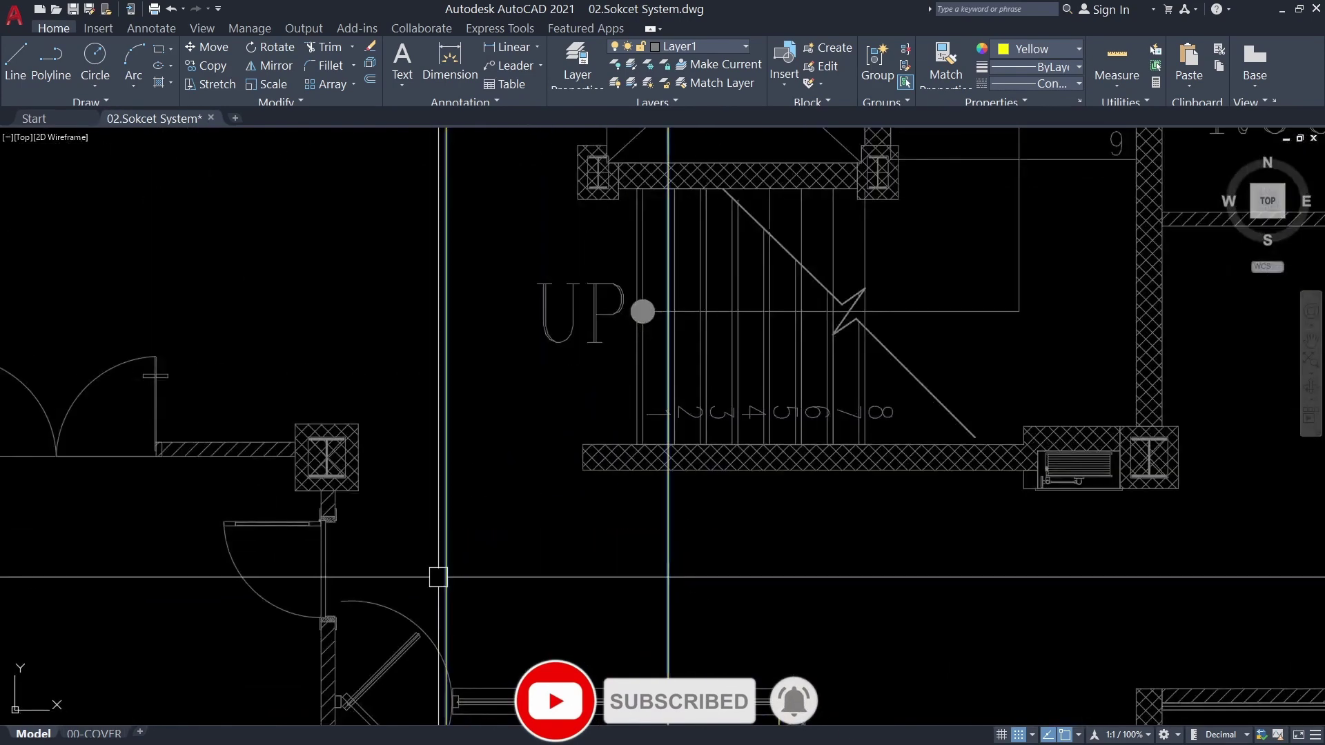
scroll(437, 577, "down", 5)
scroll(343, 364, "up", 3)
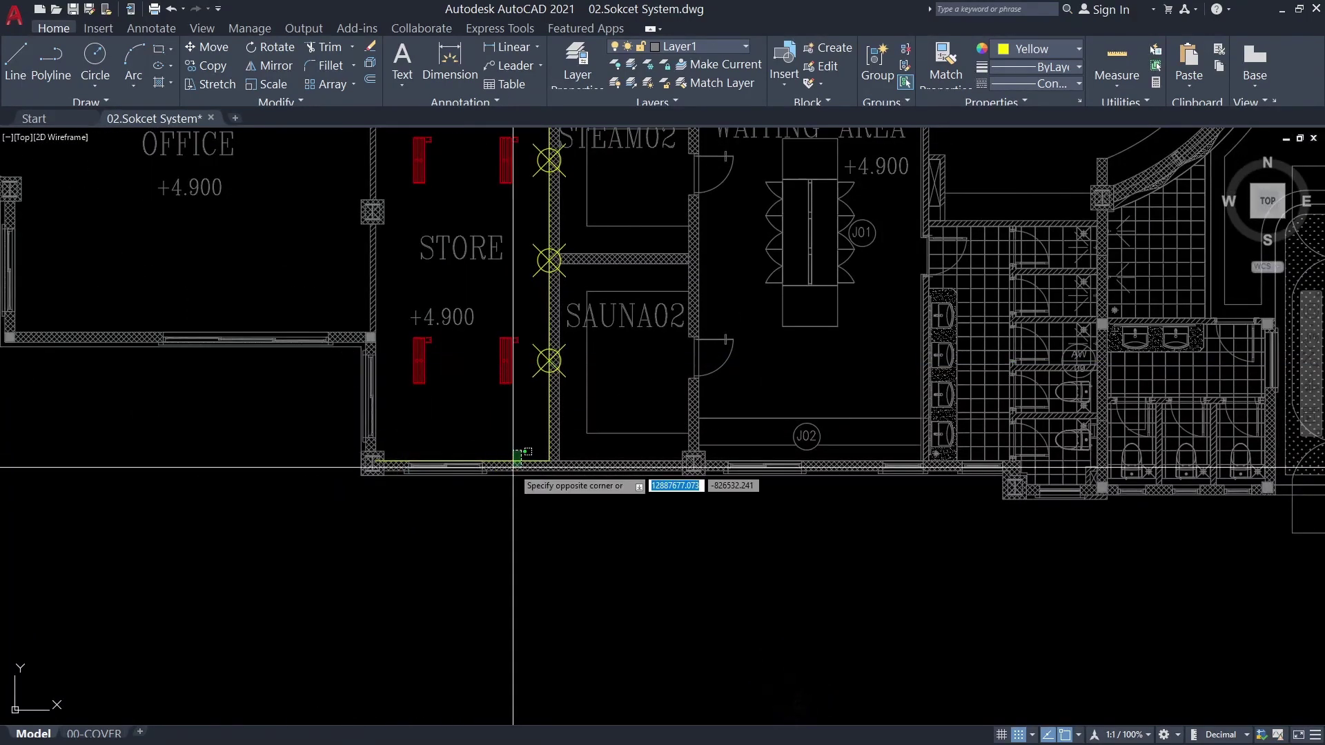
scroll(543, 433, "up", 2)
scroll(552, 442, "down", 1)
Draw a polyline guide along the stair hall wall
scroll(586, 445, "down", 4)
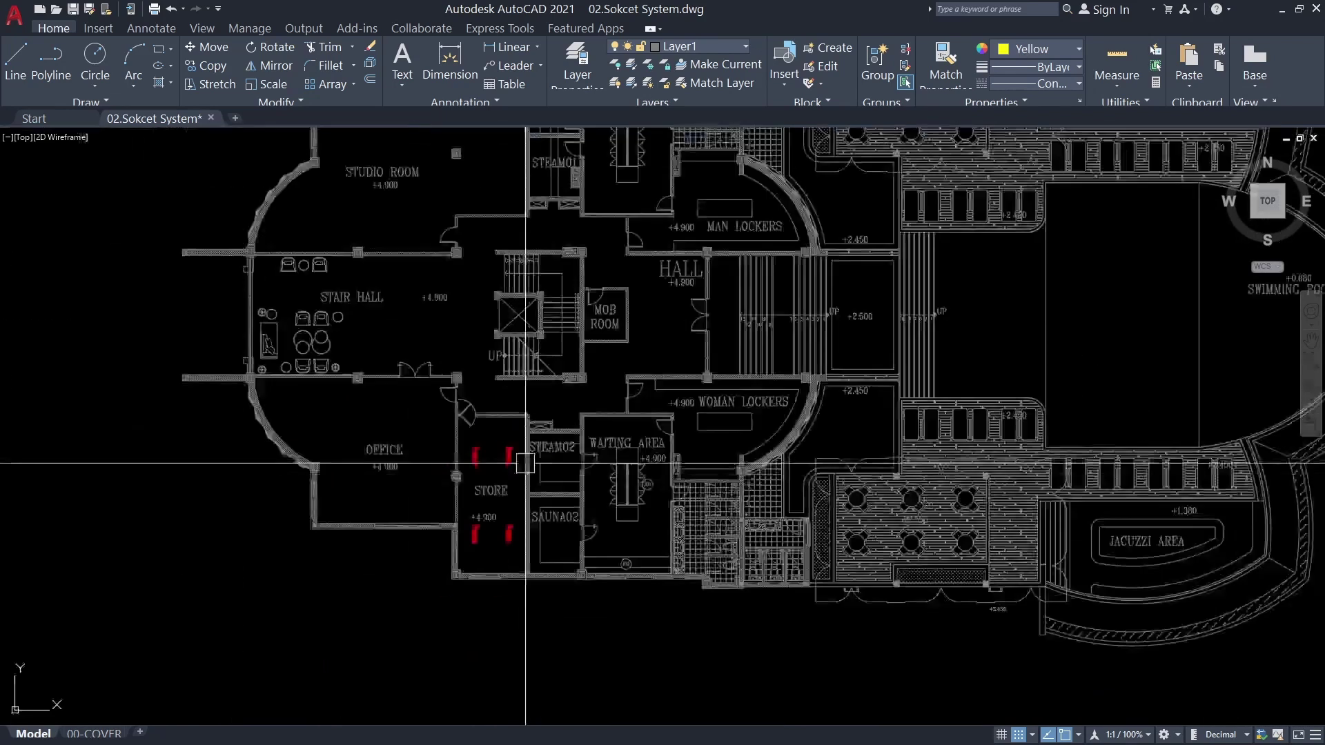
scroll(630, 450, "up", 4)
scroll(552, 441, "down", 3)
scroll(310, 428, "up", 3)
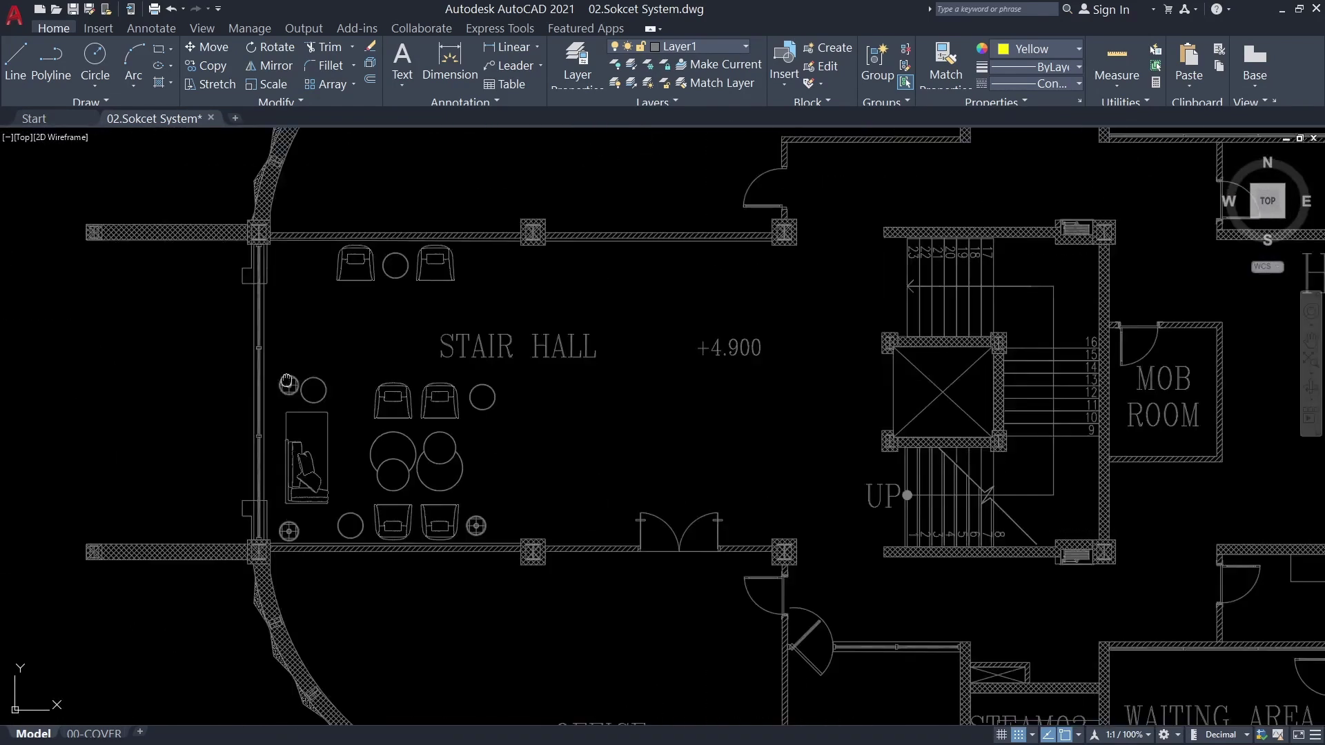
type("p")
key("Return")
scroll(755, 393, "down", 1)
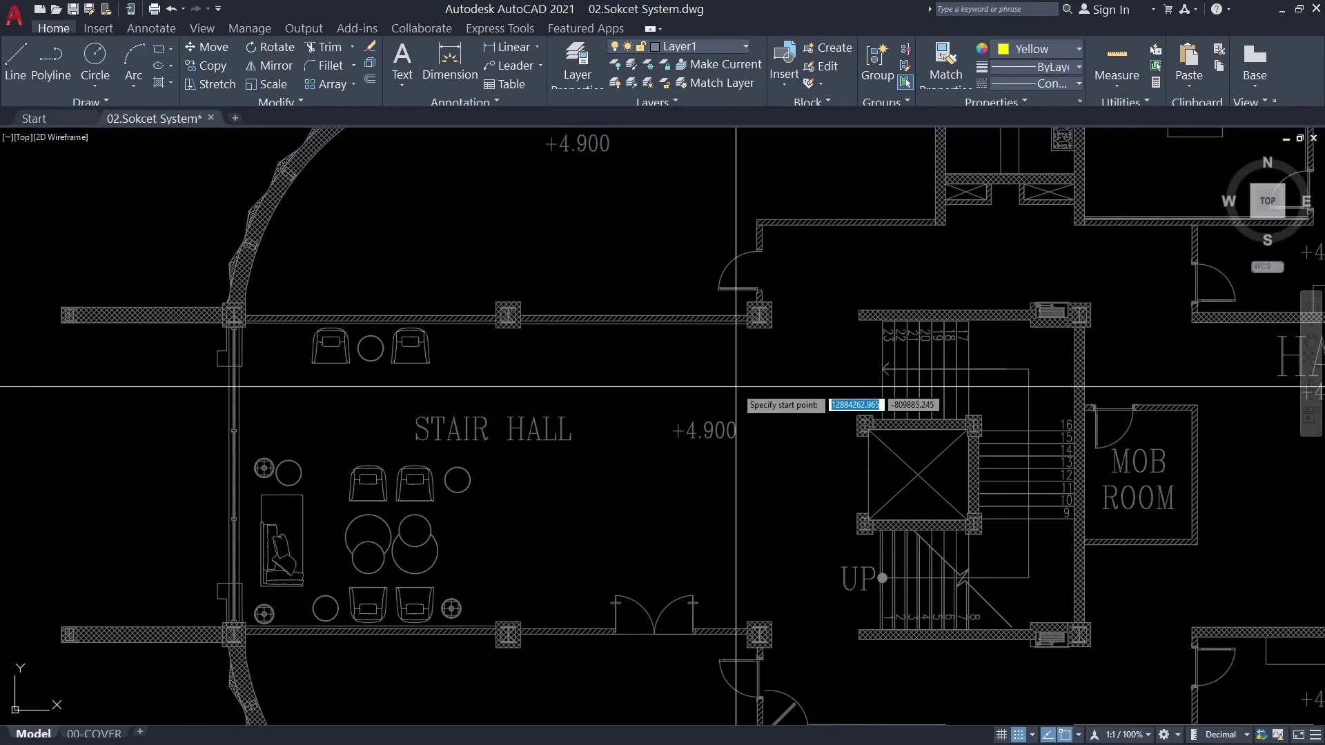
scroll(810, 399, "up", 8)
scroll(811, 399, "down", 6)
scroll(690, 413, "up", 2)
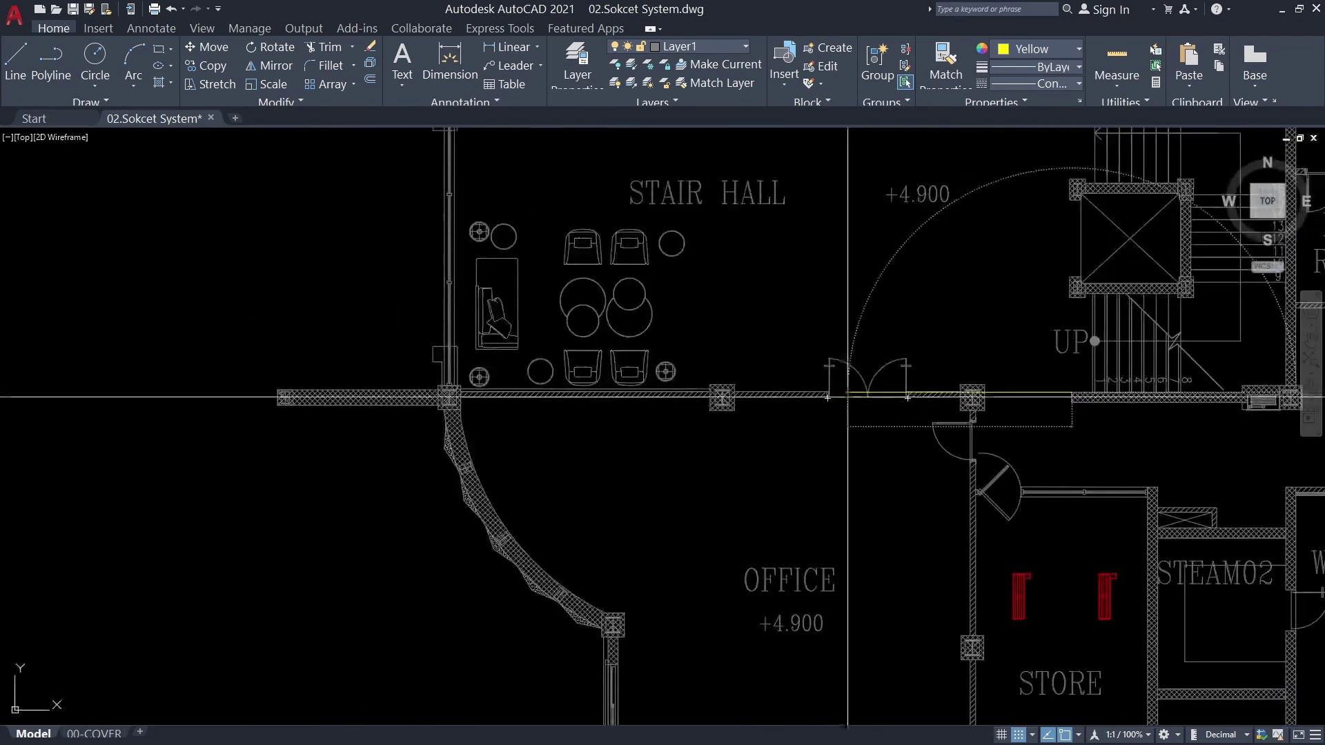
scroll(662, 434, "up", 4)
scroll(636, 439, "up", 2)
scroll(630, 405, "up", 2)
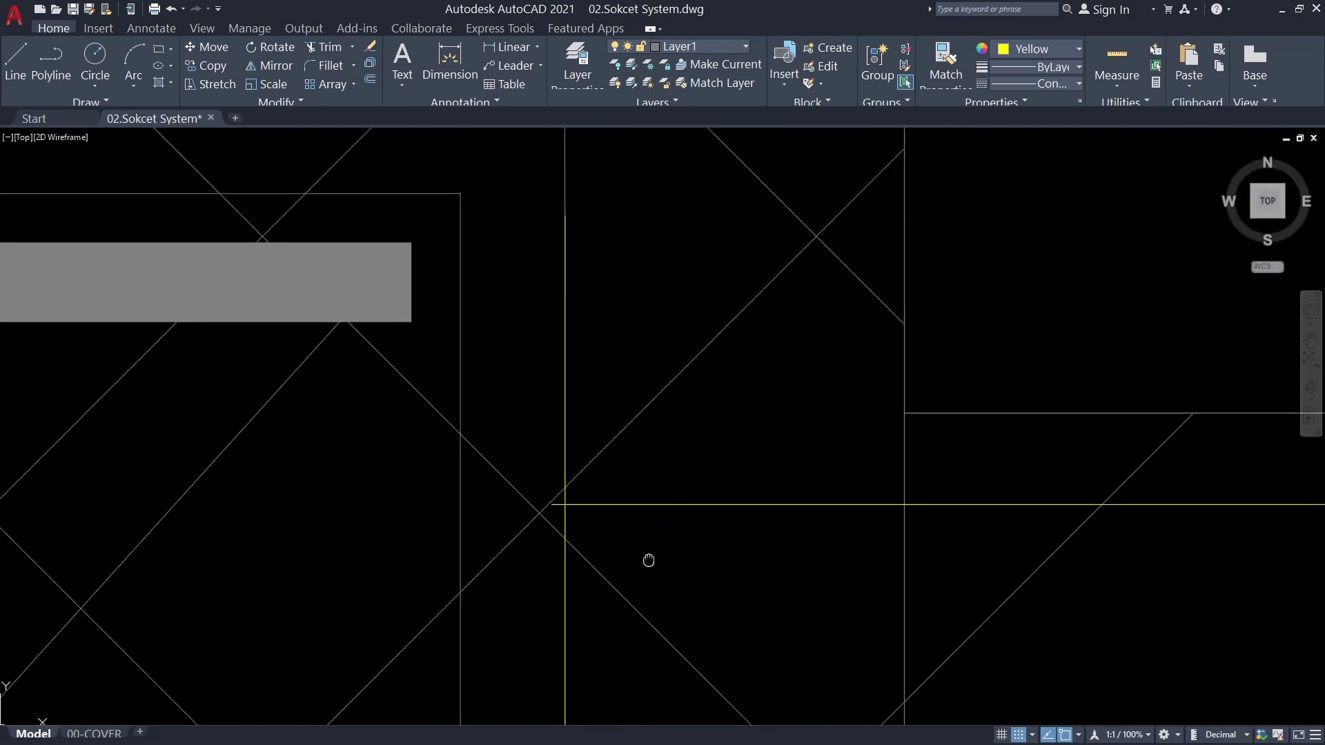
scroll(515, 498, "up", 3)
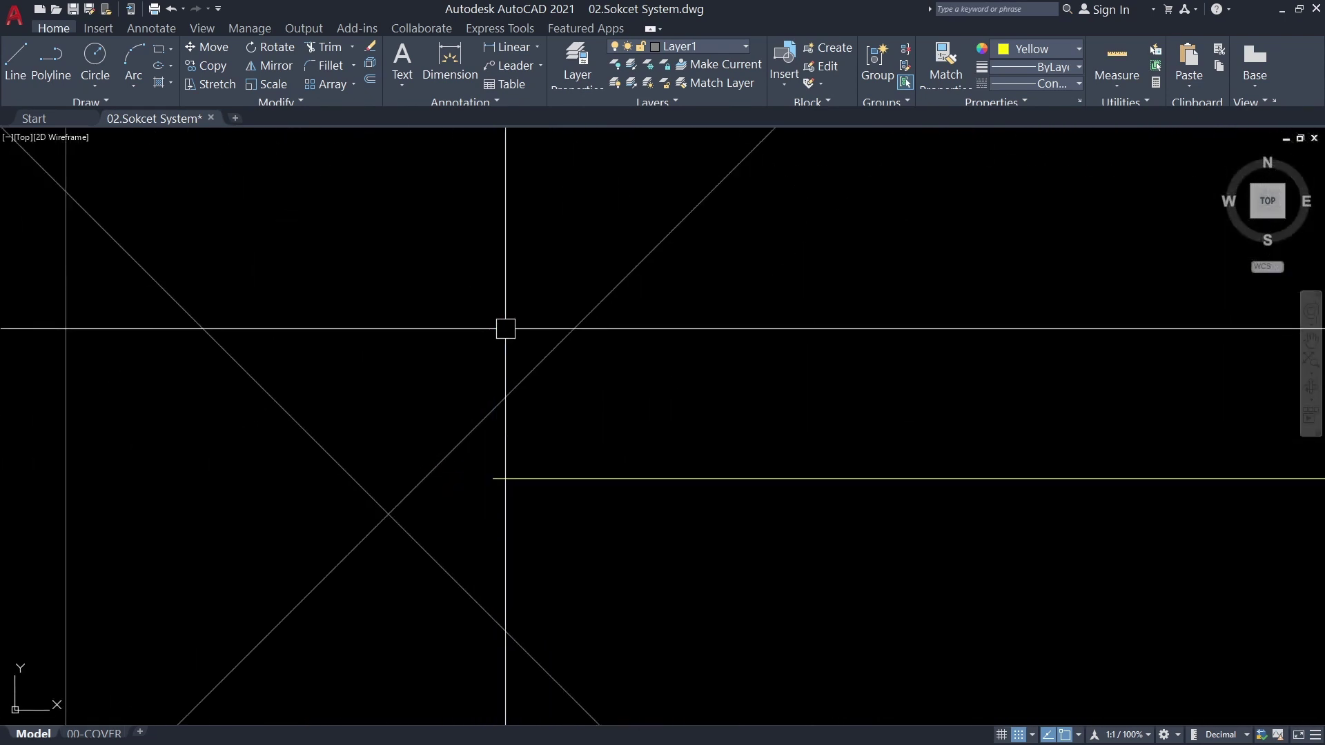
scroll(505, 328, "down", 3)
scroll(449, 483, "down", 3)
scroll(414, 548, "up", 4)
scroll(414, 547, "up", 4)
middle_click_drag(414, 547, 490, 599)
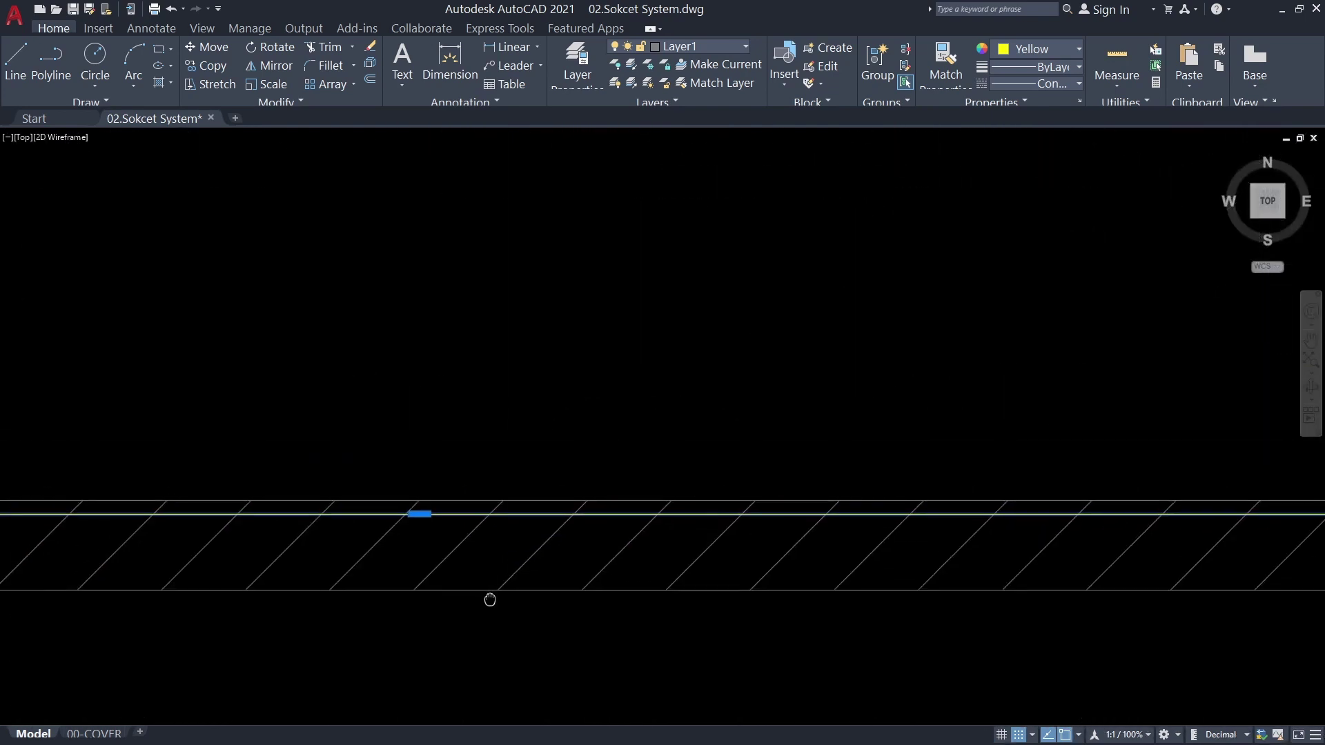
scroll(447, 528, "up", 5)
Move the guide line onto the stair hall wall shared with the office
key("m")
key("Return")
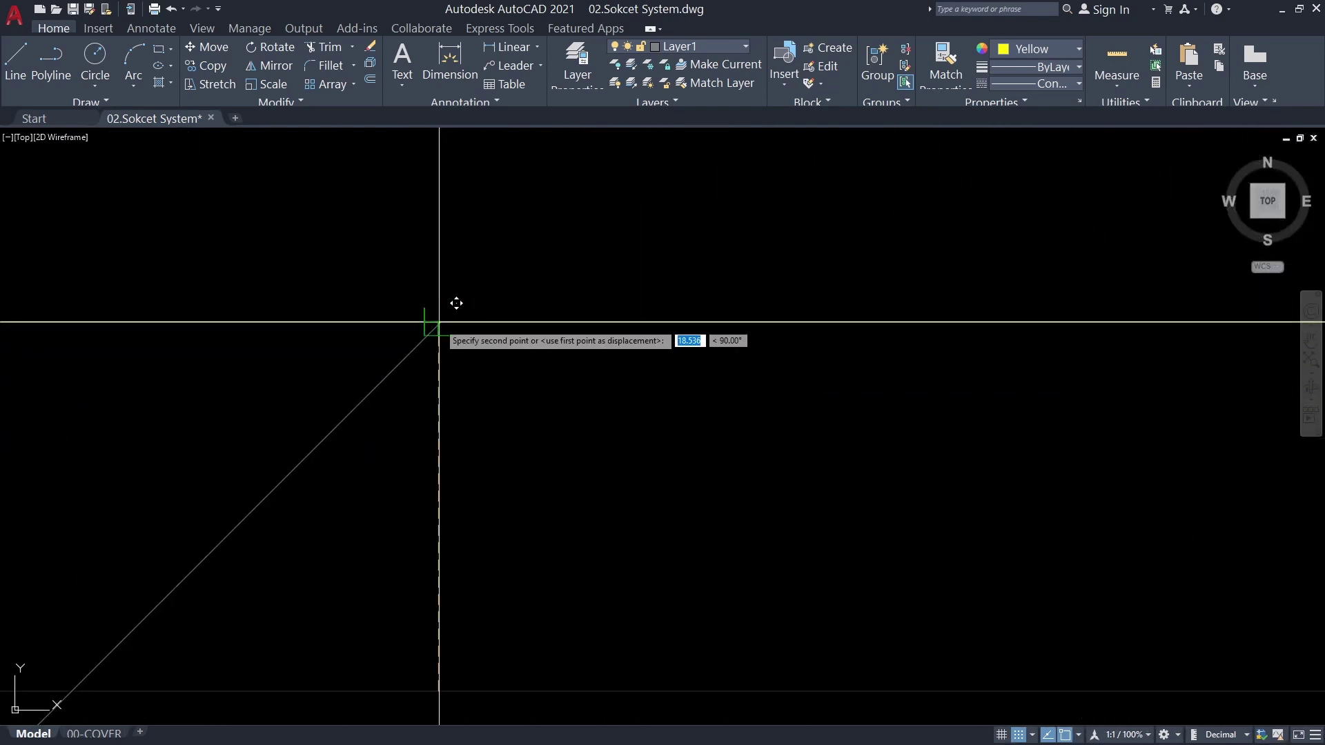
scroll(461, 527, "down", 3)
scroll(458, 525, "down", 5)
scroll(526, 545, "up", 5)
scroll(360, 569, "down", 1)
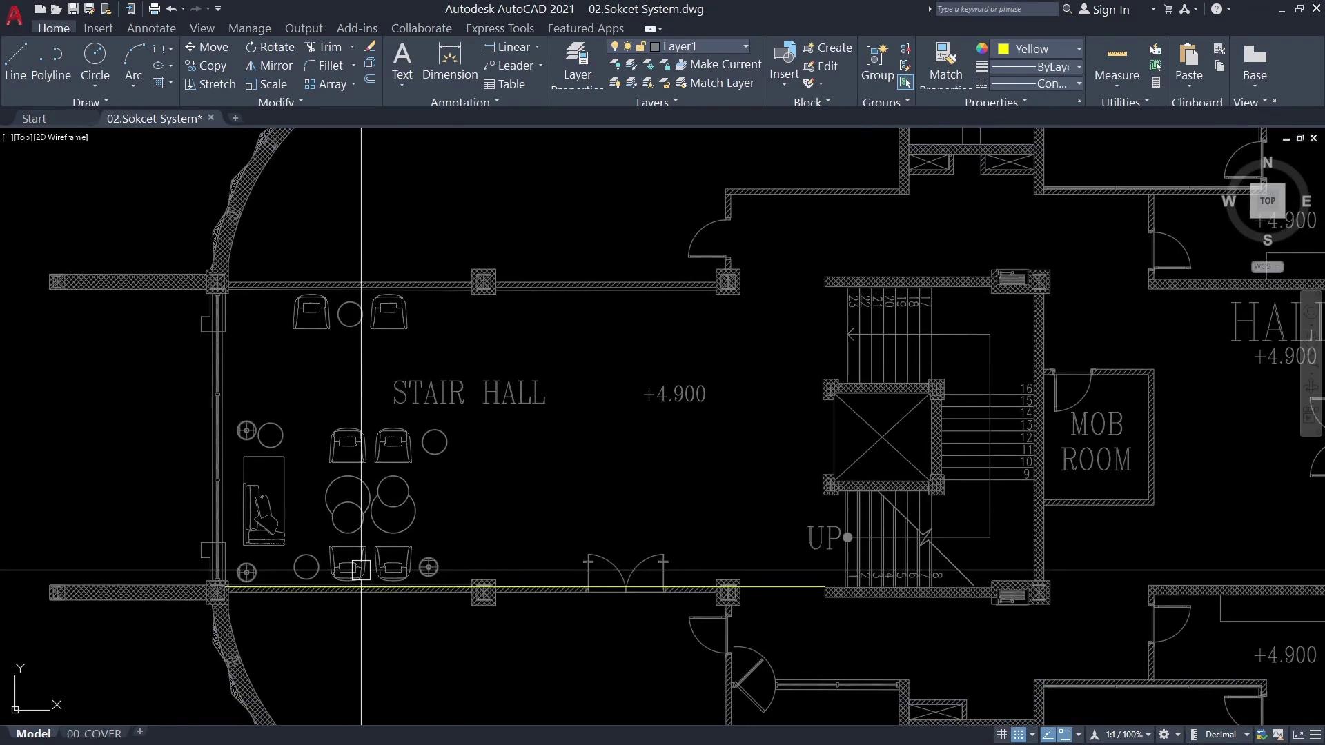
scroll(361, 570, "up", 3)
scroll(331, 508, "up", 3)
scroll(331, 509, "down", 4)
scroll(305, 371, "up", 6)
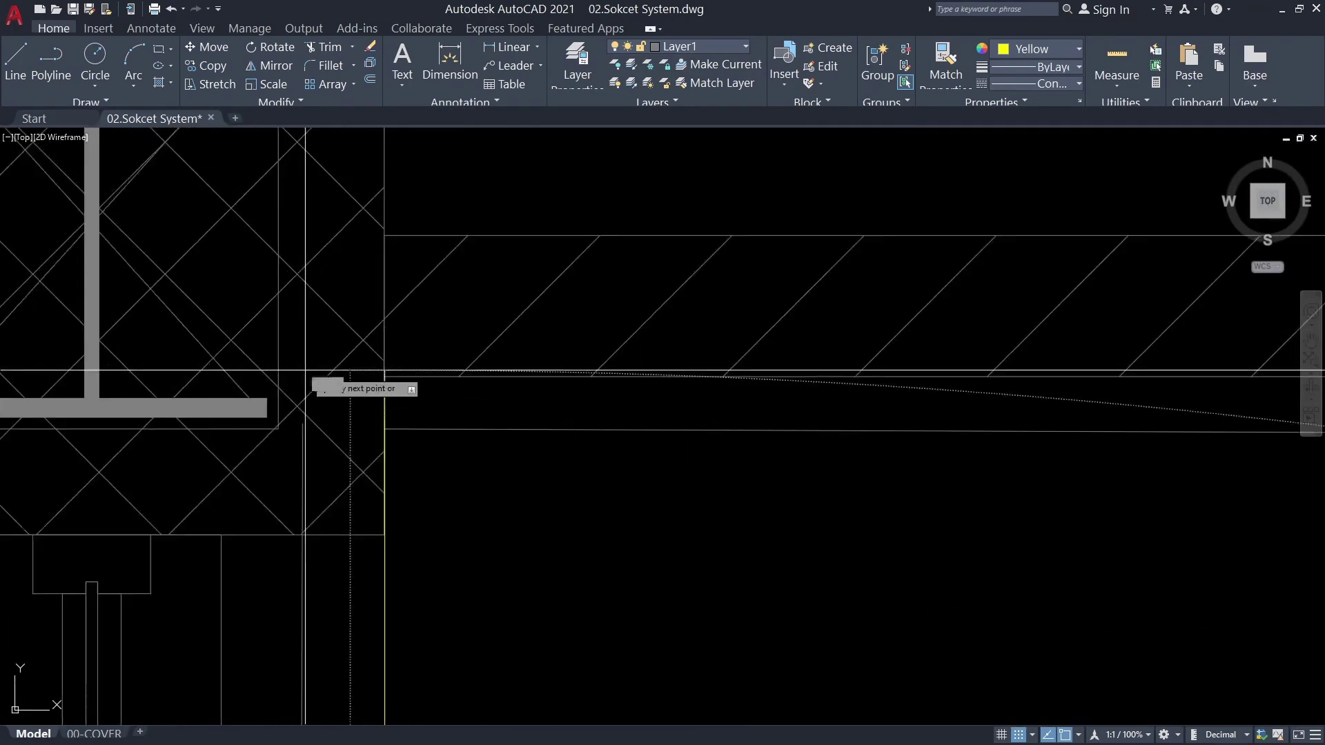
scroll(305, 371, "down", 2)
left_click(432, 378)
scroll(482, 467, "down", 3)
scroll(483, 467, "down", 3)
scroll(417, 405, "up", 2)
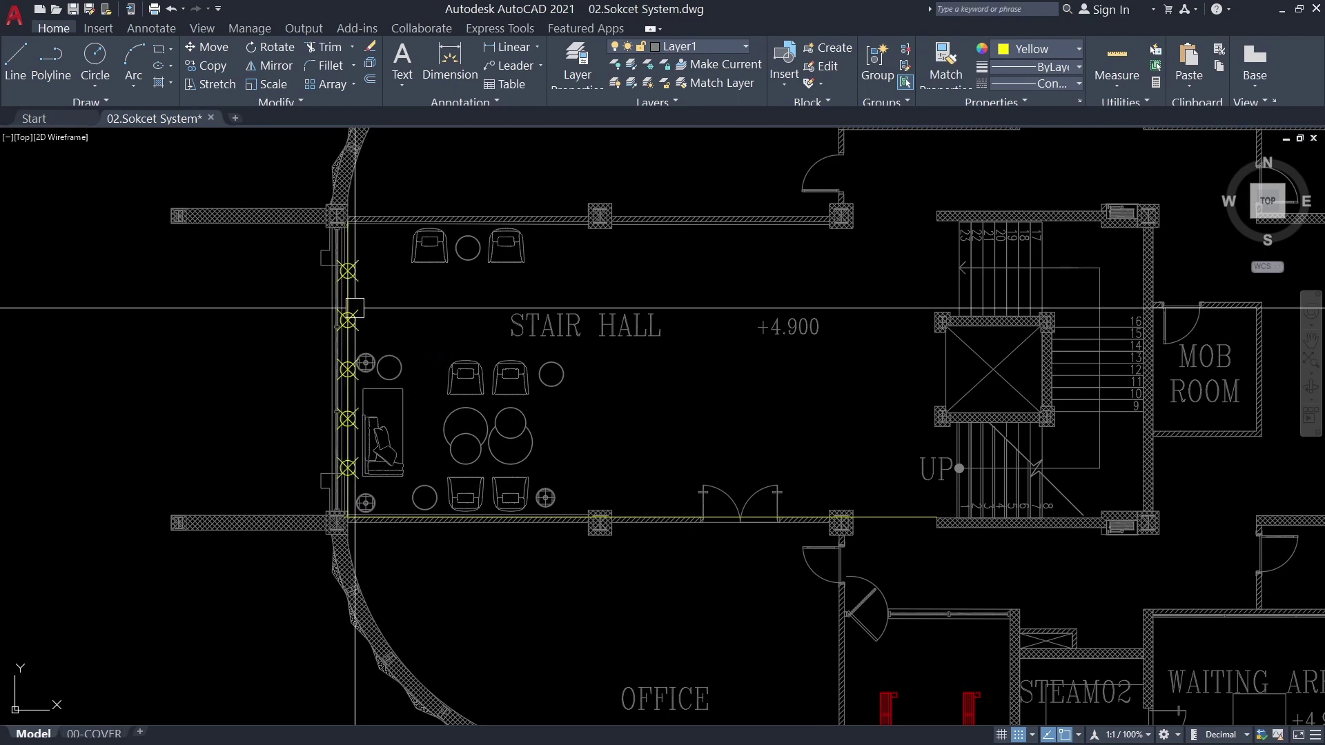
scroll(356, 387, "down", 4)
scroll(347, 441, "up", 4)
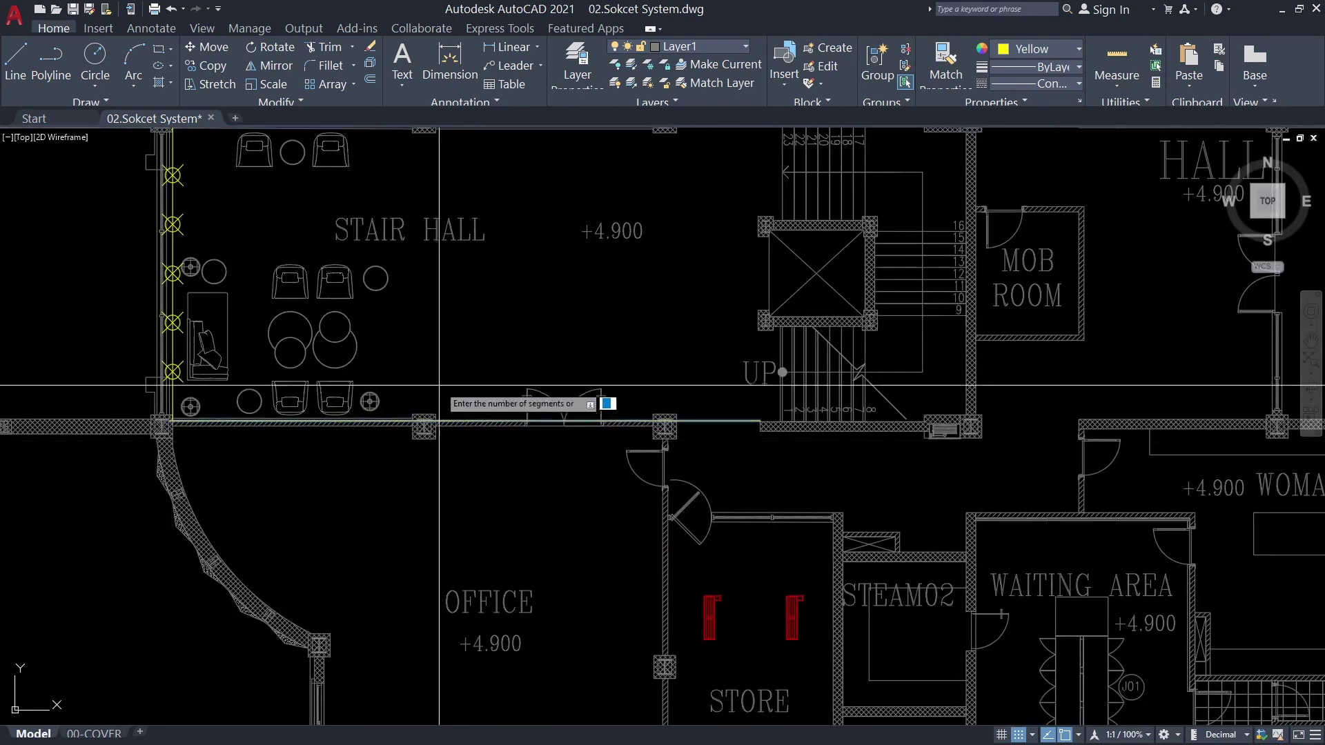
scroll(439, 385, "down", 2)
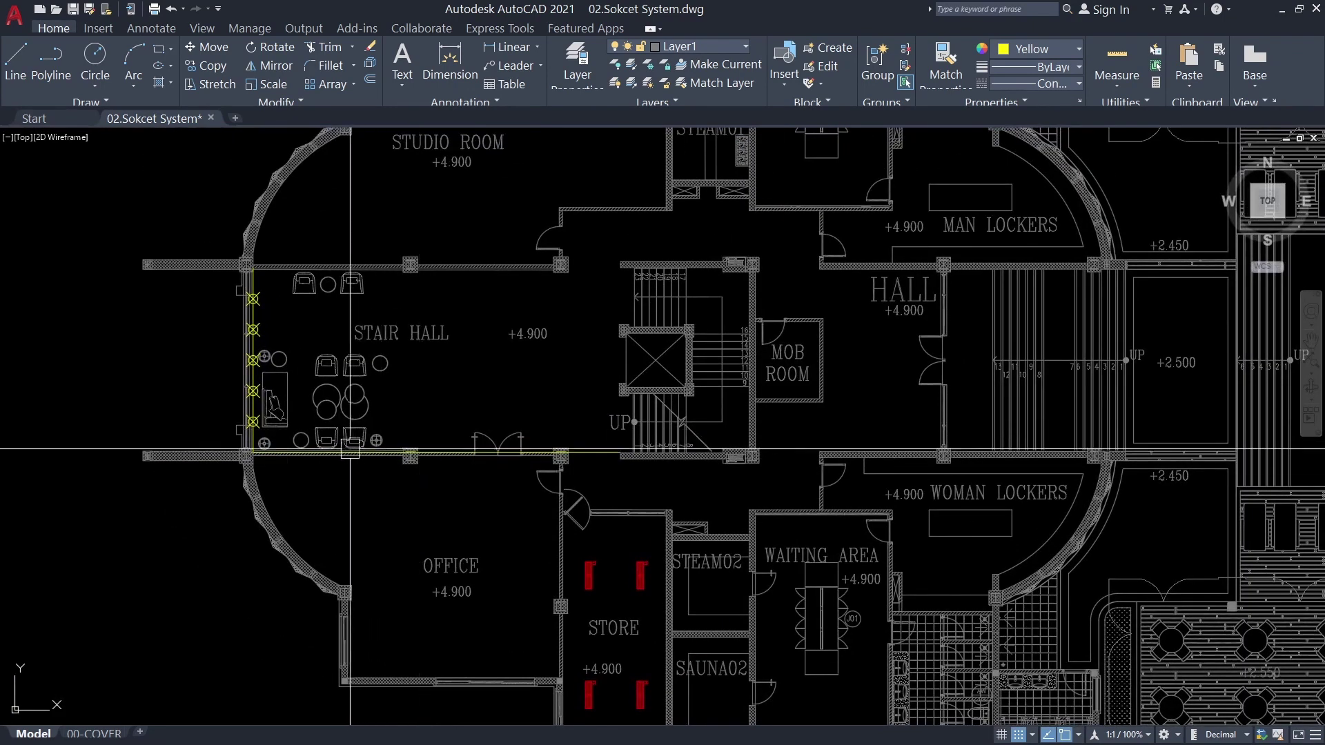
scroll(350, 448, "down", 5)
scroll(414, 538, "up", 4)
scroll(454, 581, "down", 4)
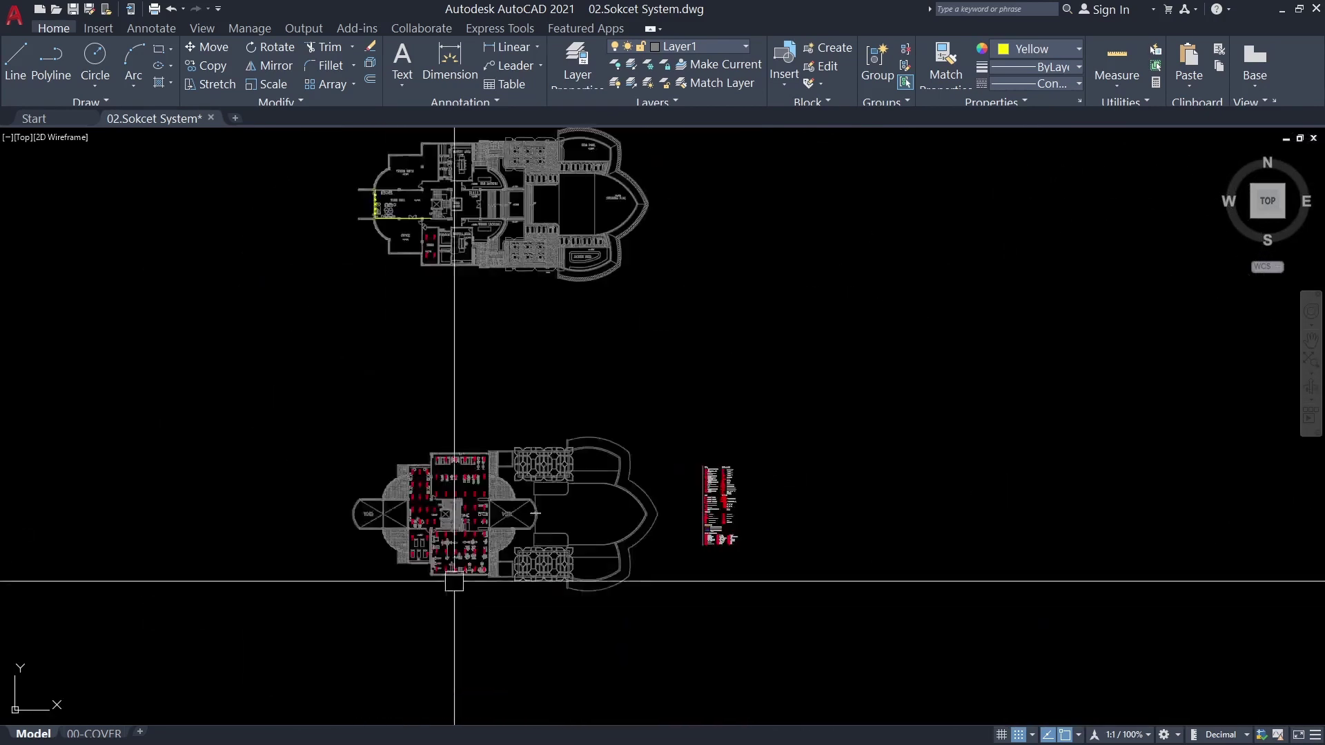
scroll(387, 211, "up", 5)
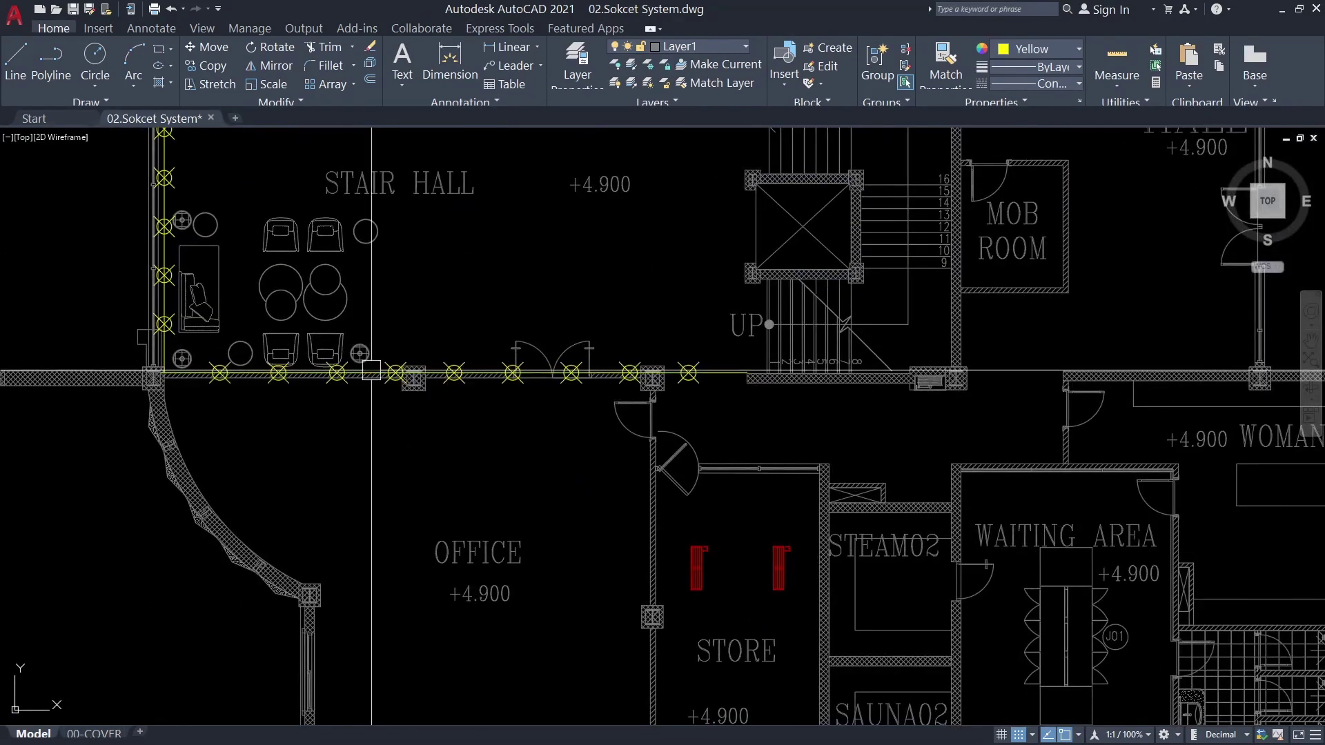
Pan over the stair hall and its seating to check the spaced light symbols
middle_click_drag(371, 370, 467, 471)
scroll(278, 475, "up", 2)
scroll(278, 476, "up", 5)
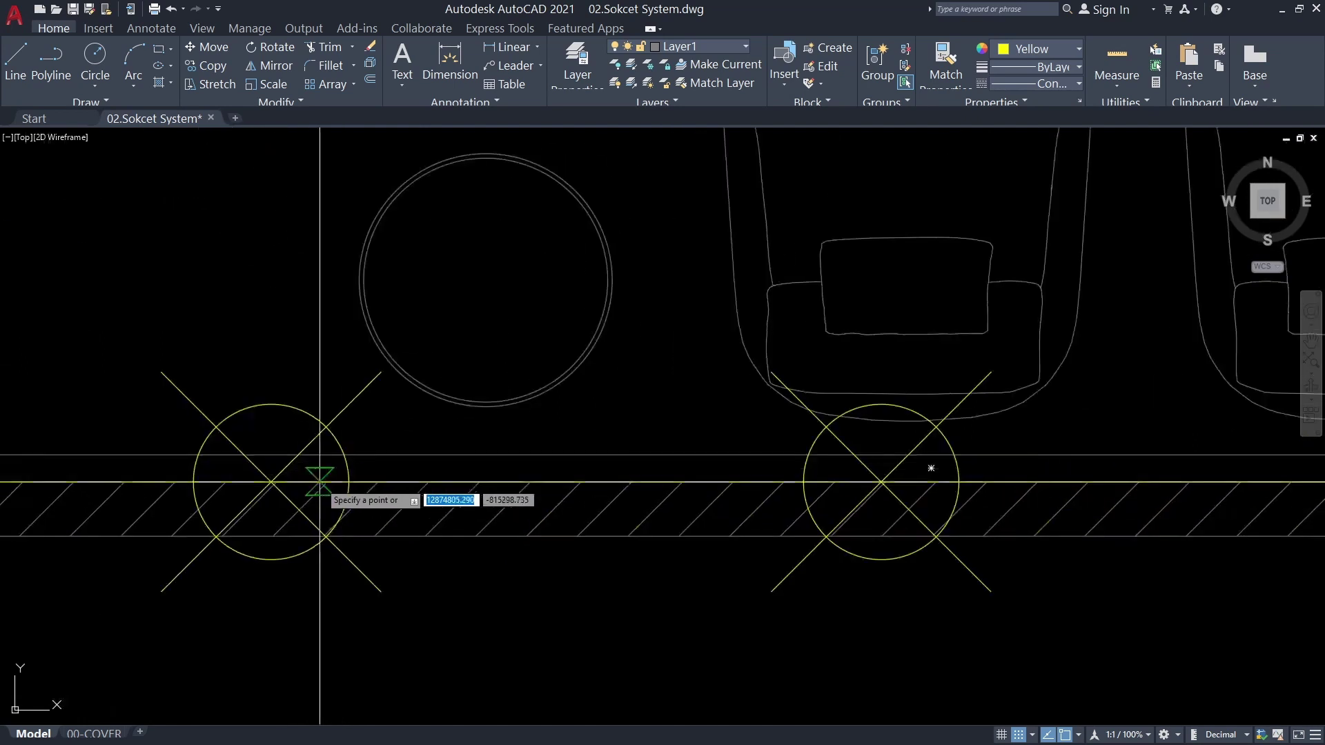
scroll(879, 526, "down", 2)
scroll(878, 615, "down", 5)
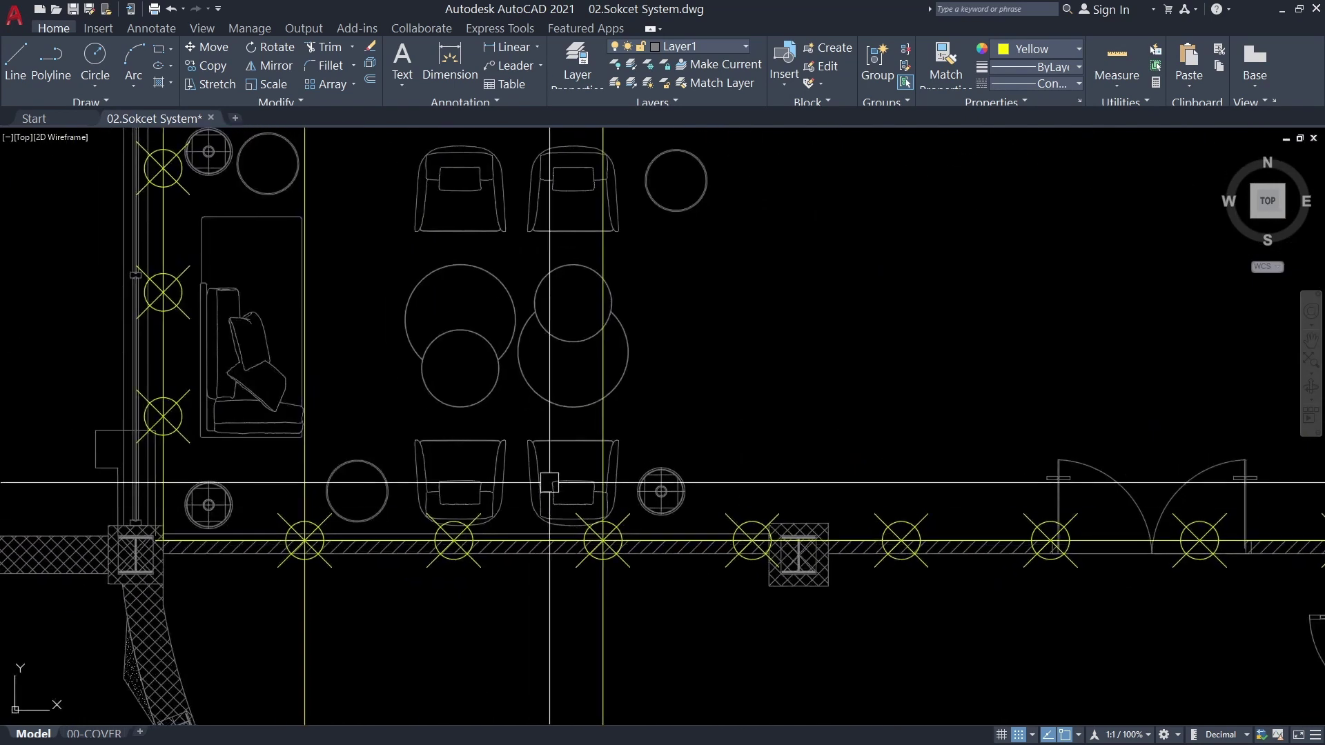
middle_click_drag(576, 483, 645, 523)
scroll(210, 462, "up", 5)
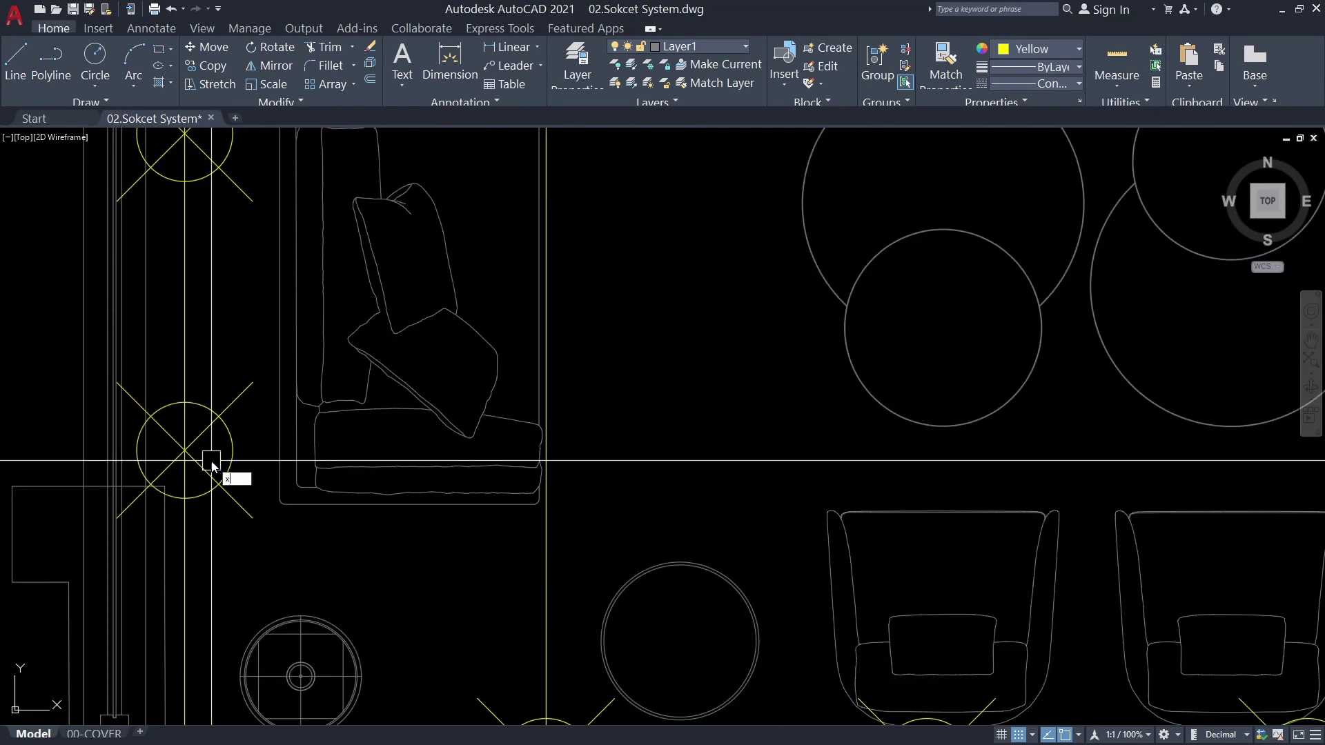
scroll(185, 450, "down", 2)
scroll(330, 450, "down", 3)
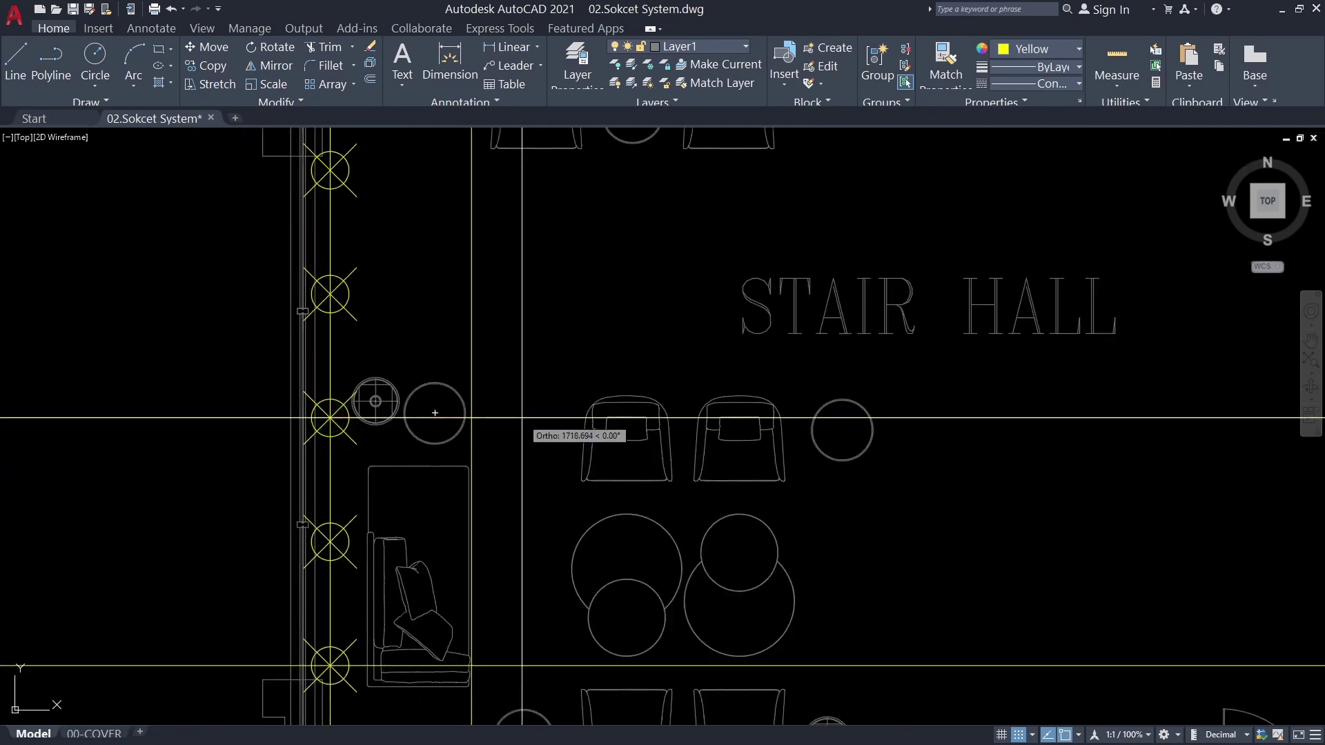
scroll(354, 410, "up", 4)
key("Escape")
scroll(642, 318, "down", 5)
Select the L1 fluorescent fixture in the store and set its copy base point
scroll(532, 384, "up", 4)
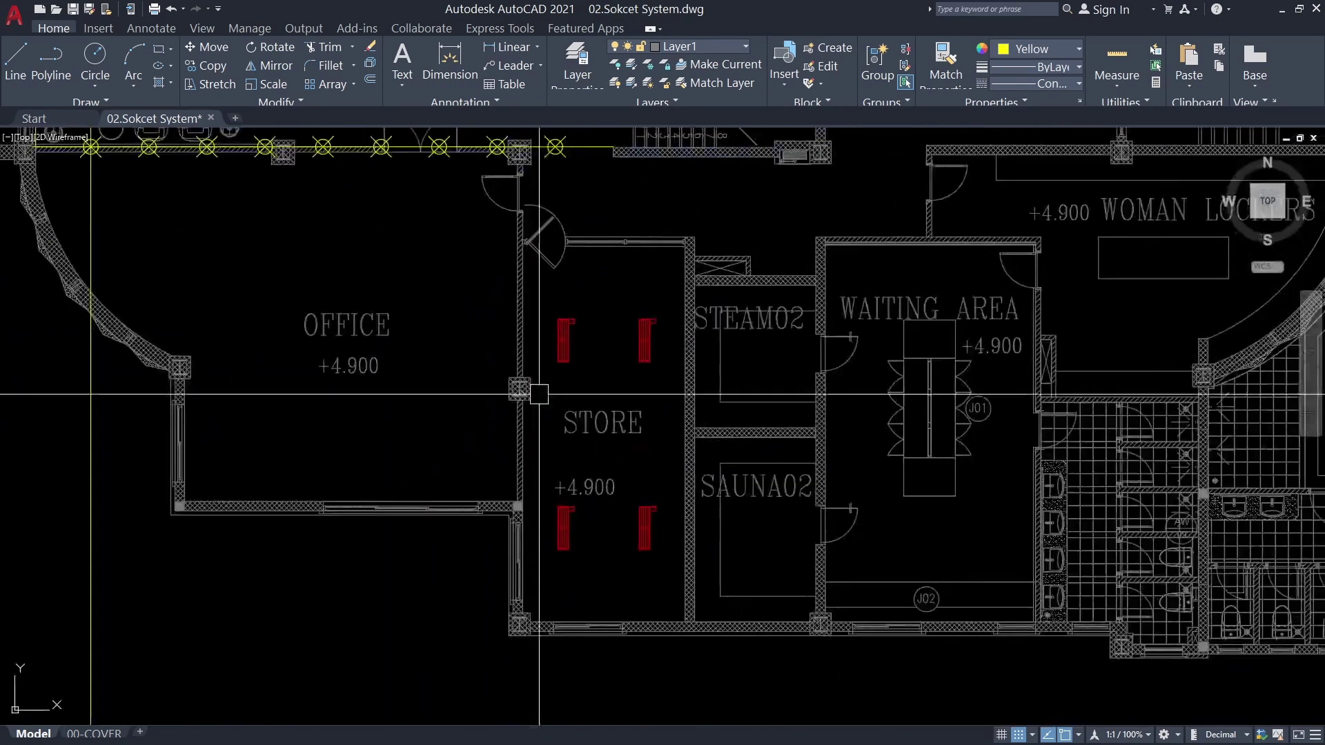
left_click(548, 432)
scroll(583, 448, "up", 2)
key("space")
scroll(584, 447, "up", 4)
scroll(753, 399, "up", 5)
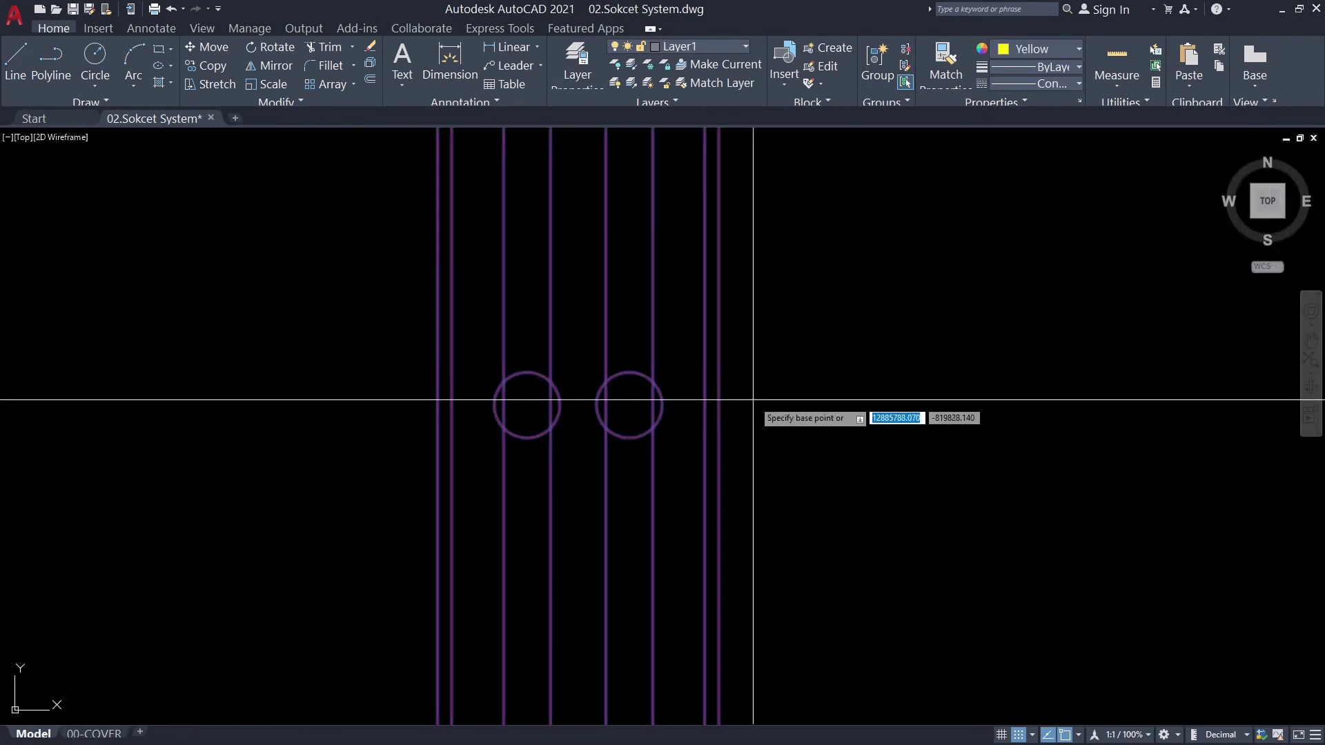
left_click(578, 404)
Bring the stair hall's left side into view to place the fixture copies
scroll(366, 372, "down", 5)
scroll(393, 497, "up", 4)
scroll(572, 569, "up", 4)
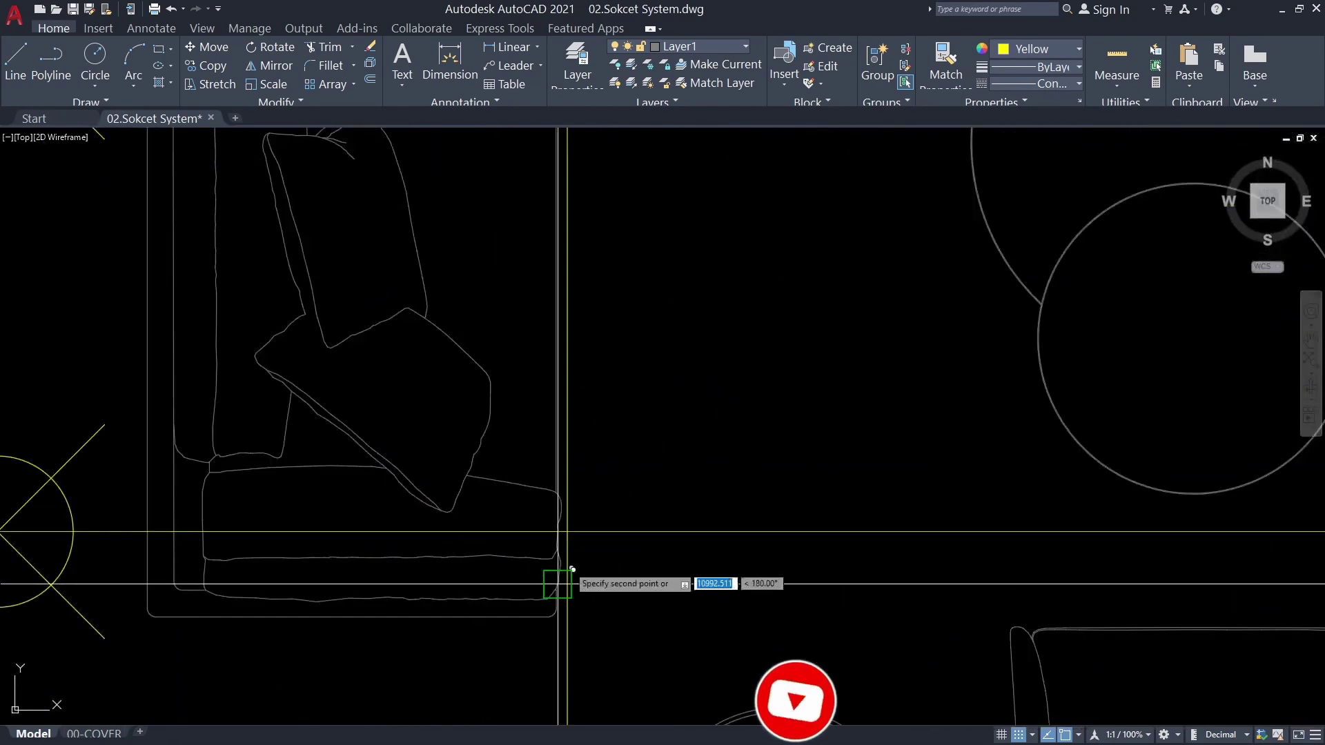
scroll(559, 421, "down", 5)
scroll(527, 465, "up", 2)
scroll(511, 545, "down", 2)
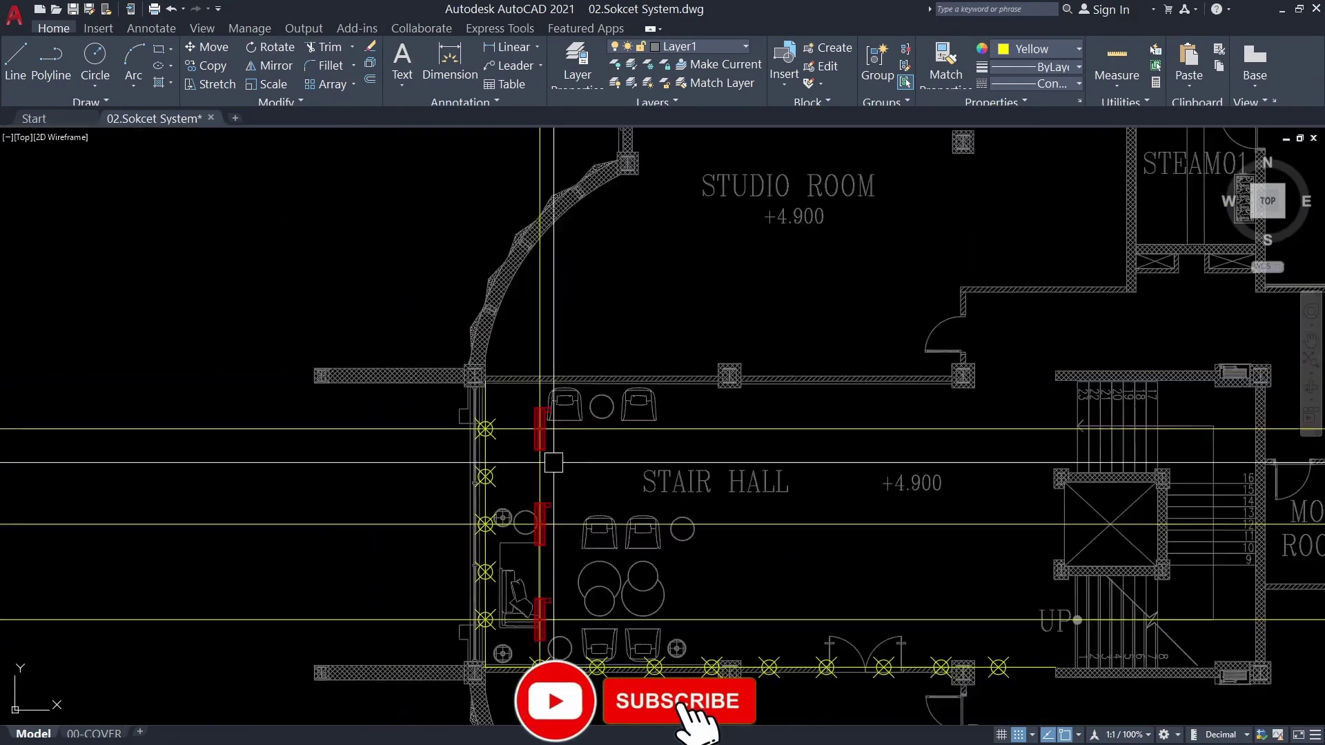
scroll(890, 386, "up", 3)
scroll(355, 417, "down", 5)
scroll(366, 408, "up", 6)
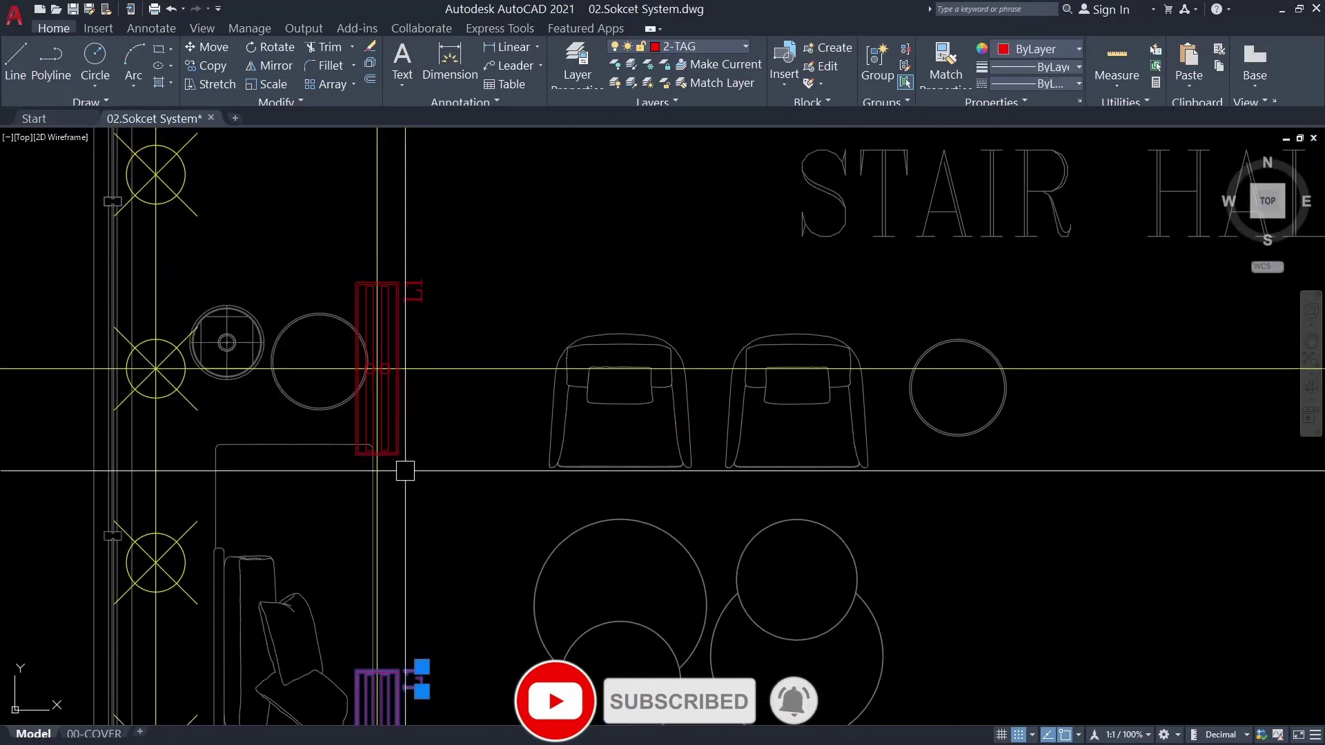
scroll(377, 396, "up", 1)
scroll(377, 399, "up", 4)
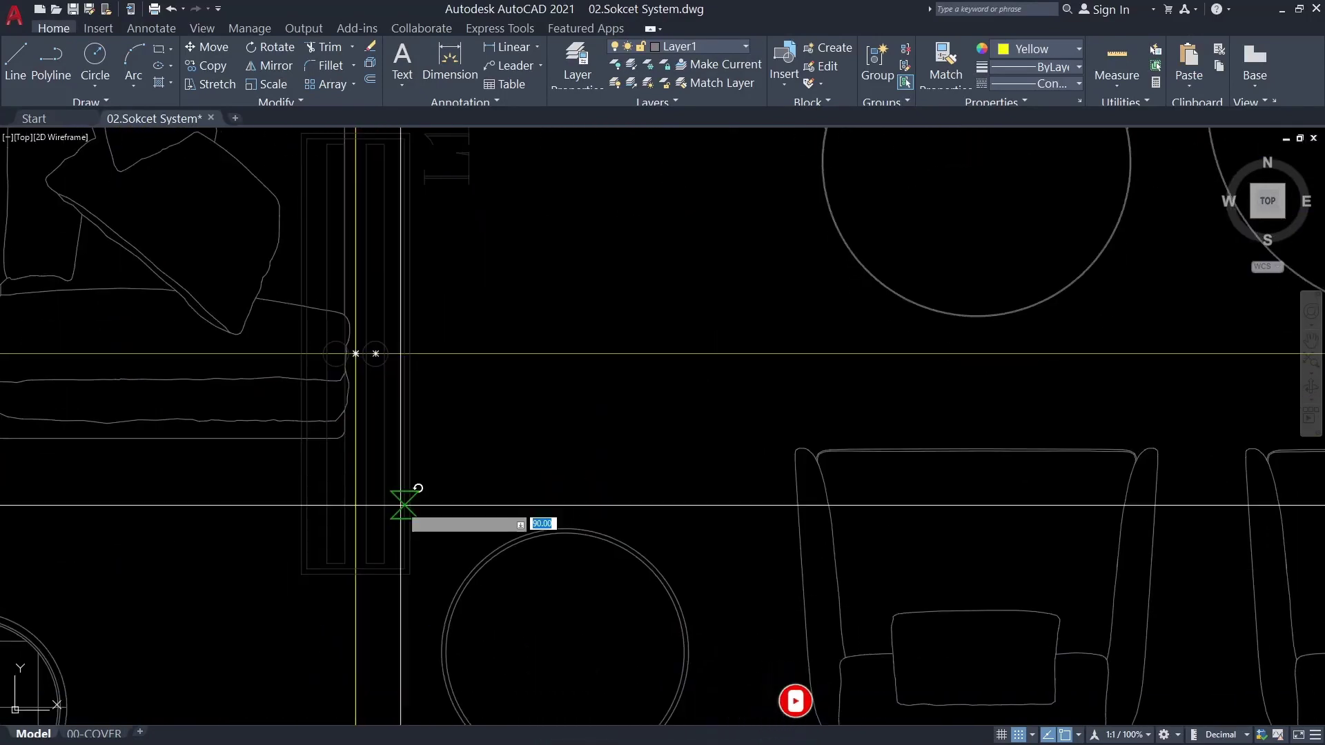
scroll(391, 523, "down", 5)
scroll(370, 340, "up", 3)
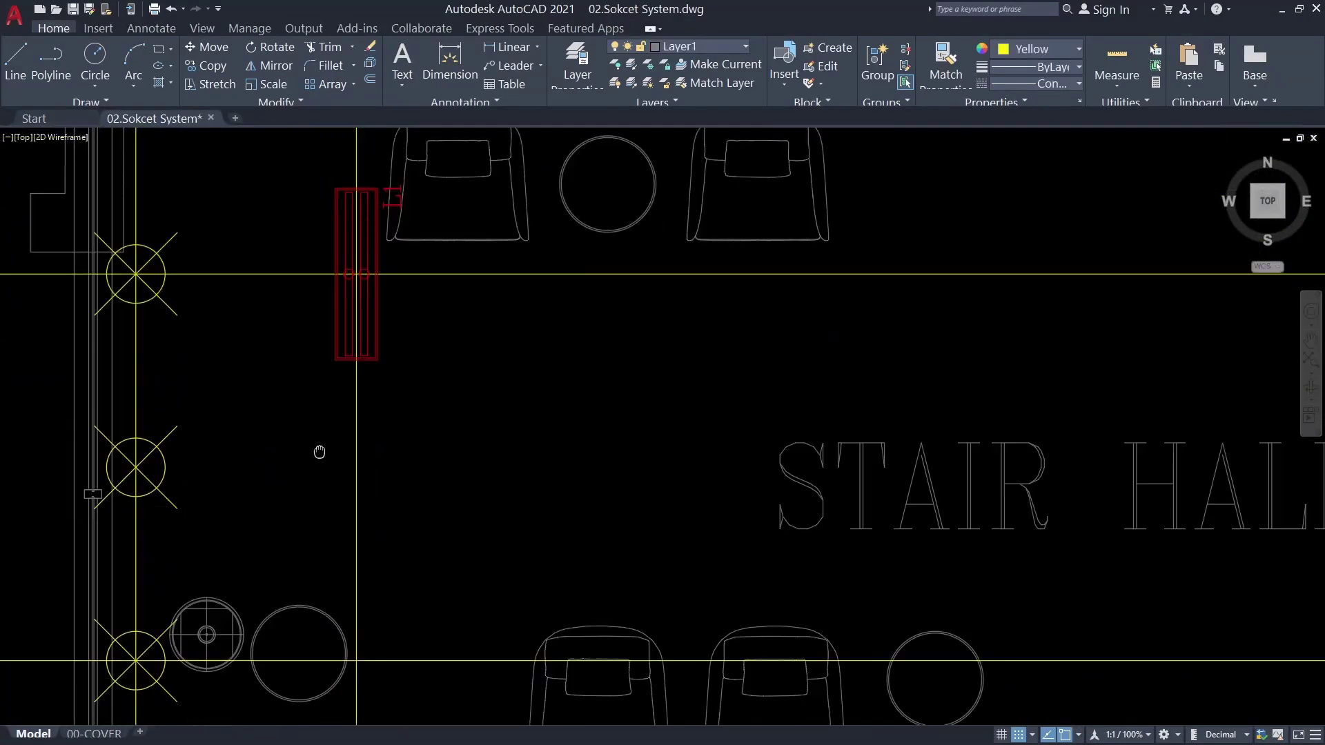
scroll(319, 453, "down", 3)
middle_click_drag(320, 453, 311, 486)
scroll(311, 485, "up", 5)
middle_click_drag(334, 267, 334, 592)
scroll(322, 482, "up", 5)
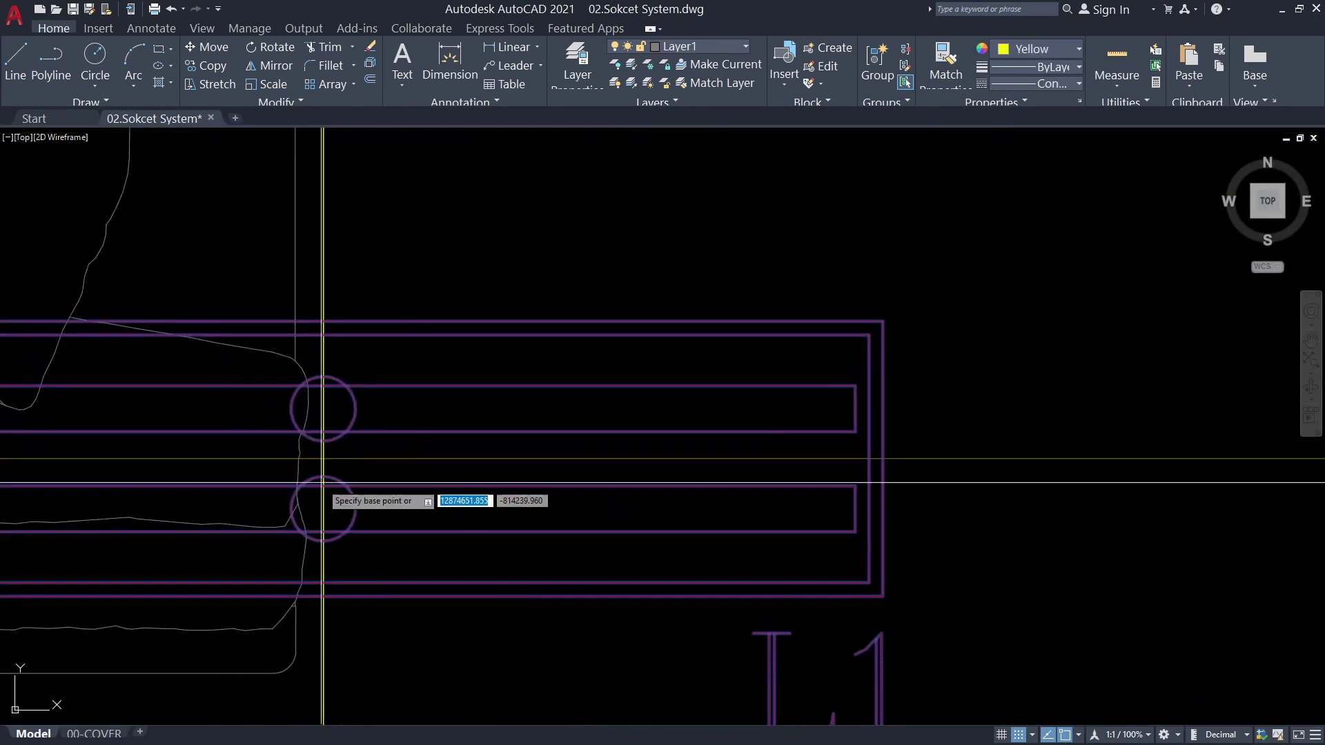
scroll(342, 439, "down", 6)
scroll(314, 552, "down", 2)
scroll(297, 635, "up", 2)
mouse_move(296, 634)
middle_mouse_down()
mouse_move(296, 378)
mouse_move(322, 659)
mouse_move(325, 370)
mouse_move(344, 392)
middle_mouse_up()
scroll(325, 370, "down", 4)
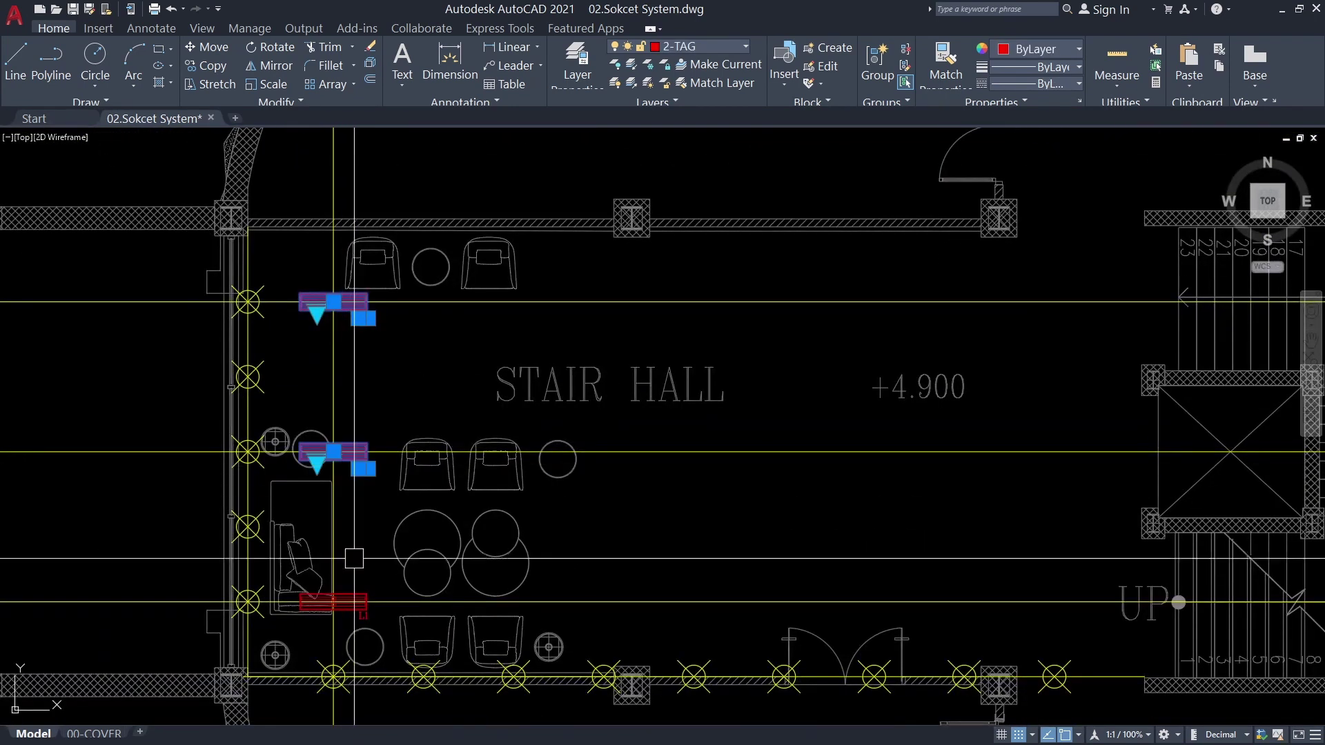
scroll(394, 287, "up", 2)
middle_click_drag(326, 567, 308, 522)
type("c")
Erase the upper yellow circle-and-cross wall fixture in the stair hall
scroll(307, 522, "up", 2)
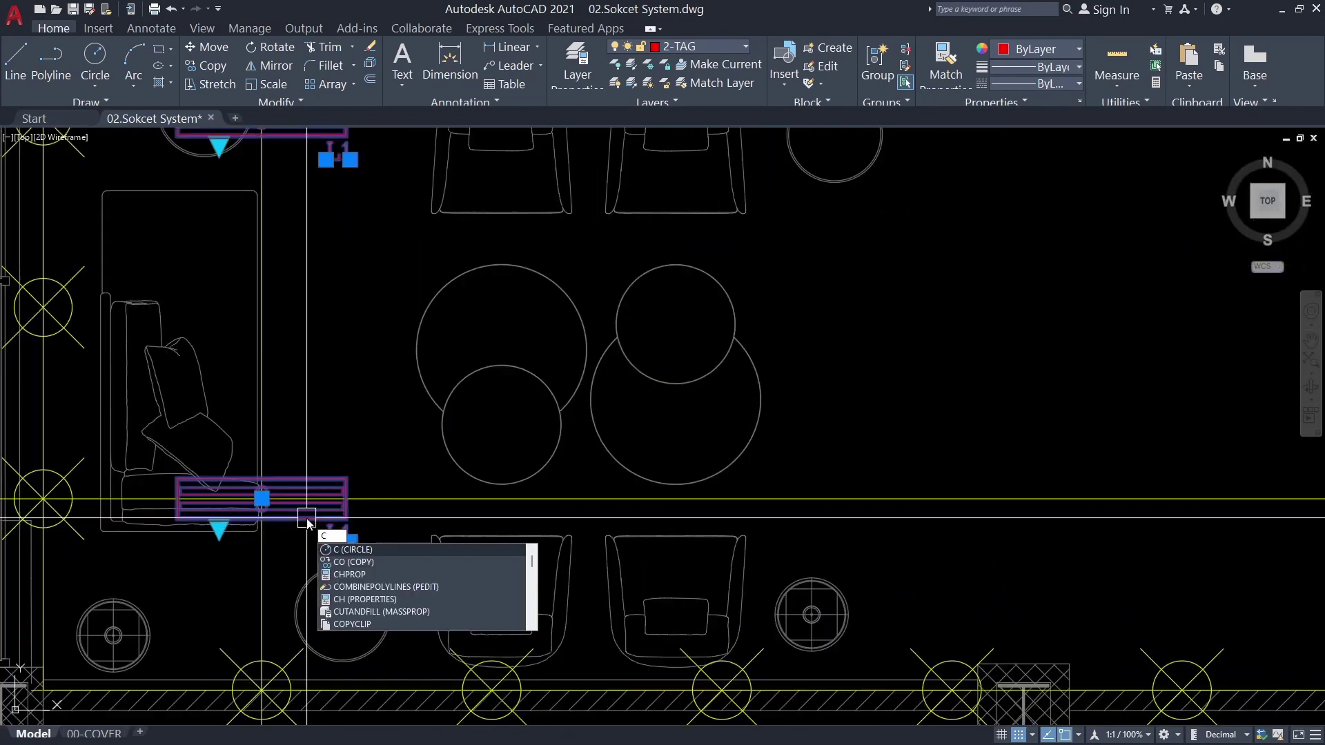
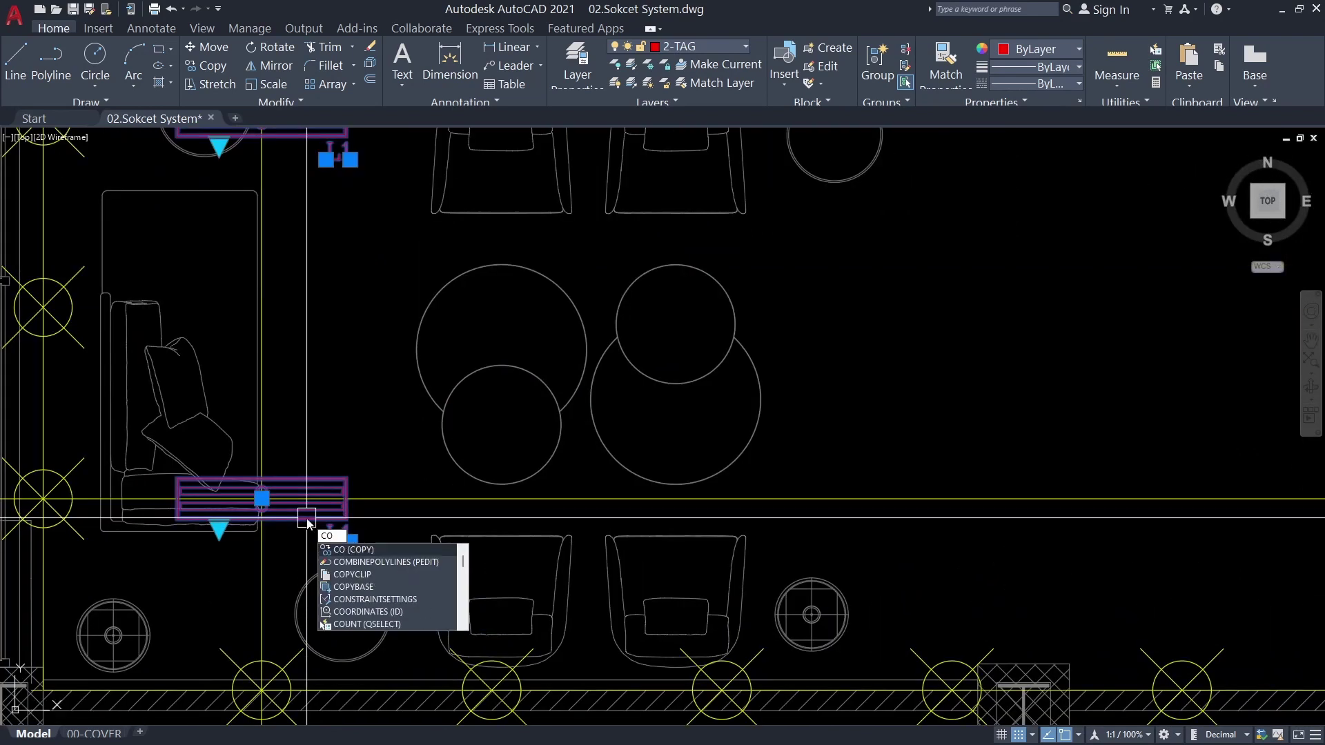
Erase the upper yellow circle-and-cross wall fixture in the stair hall
left_click(306, 517)
scroll(297, 510, "down", 3)
scroll(287, 532, "up", 3)
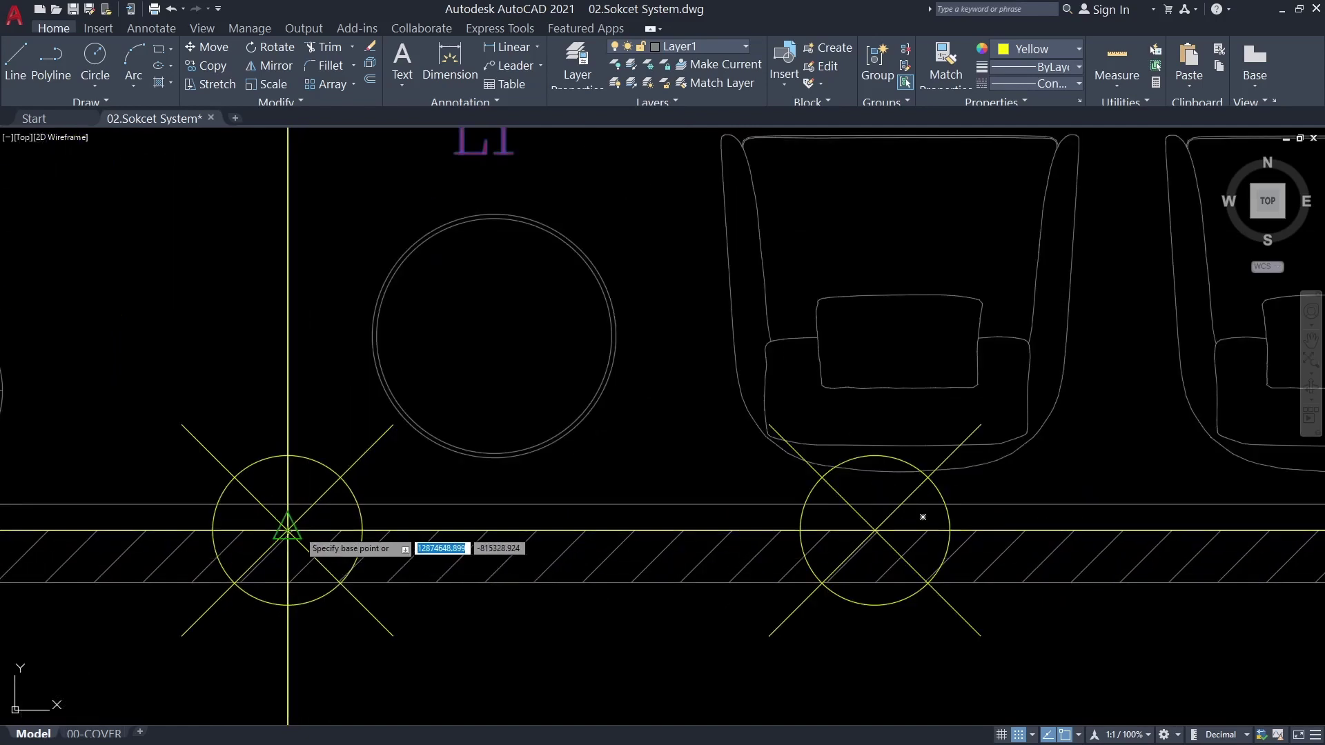
scroll(284, 515, "down", 3)
scroll(591, 486, "up", 3)
scroll(604, 476, "down", 3)
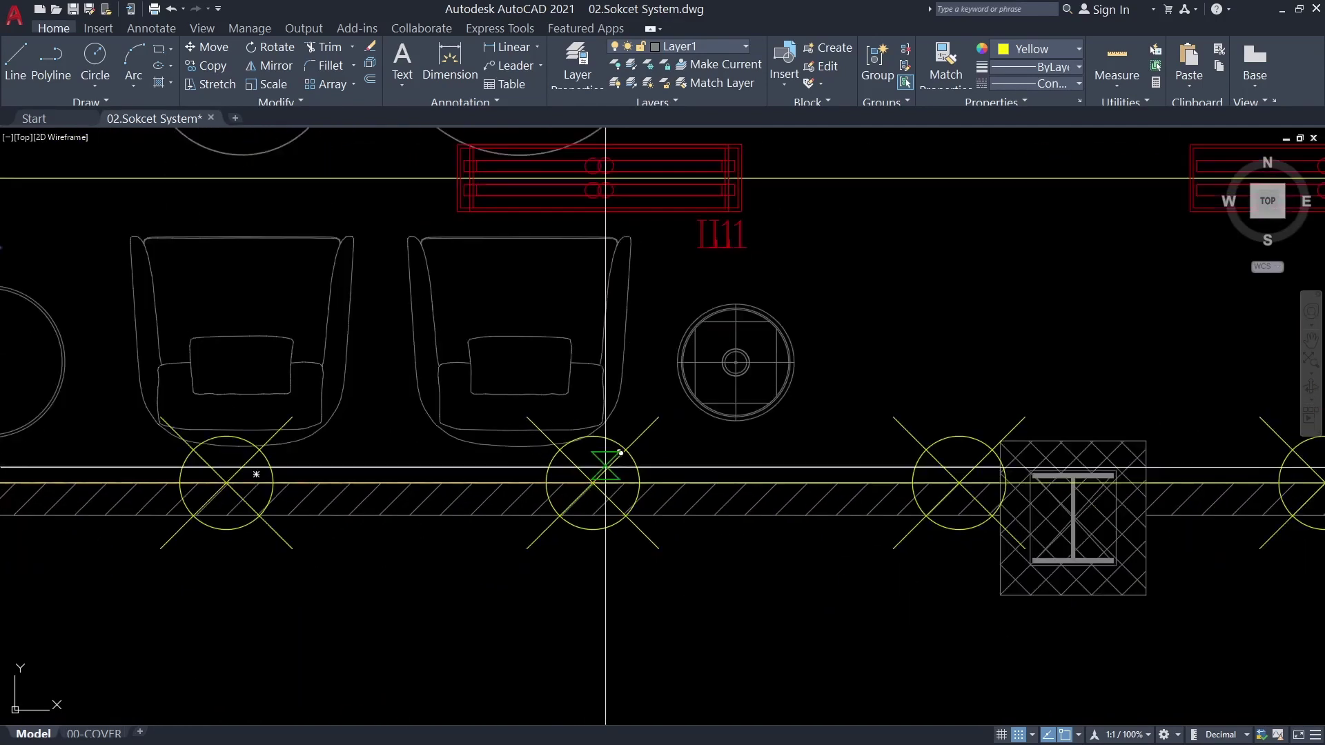
scroll(587, 525, "down", 4)
middle_click_drag(560, 531, 295, 432)
scroll(296, 432, "up", 2)
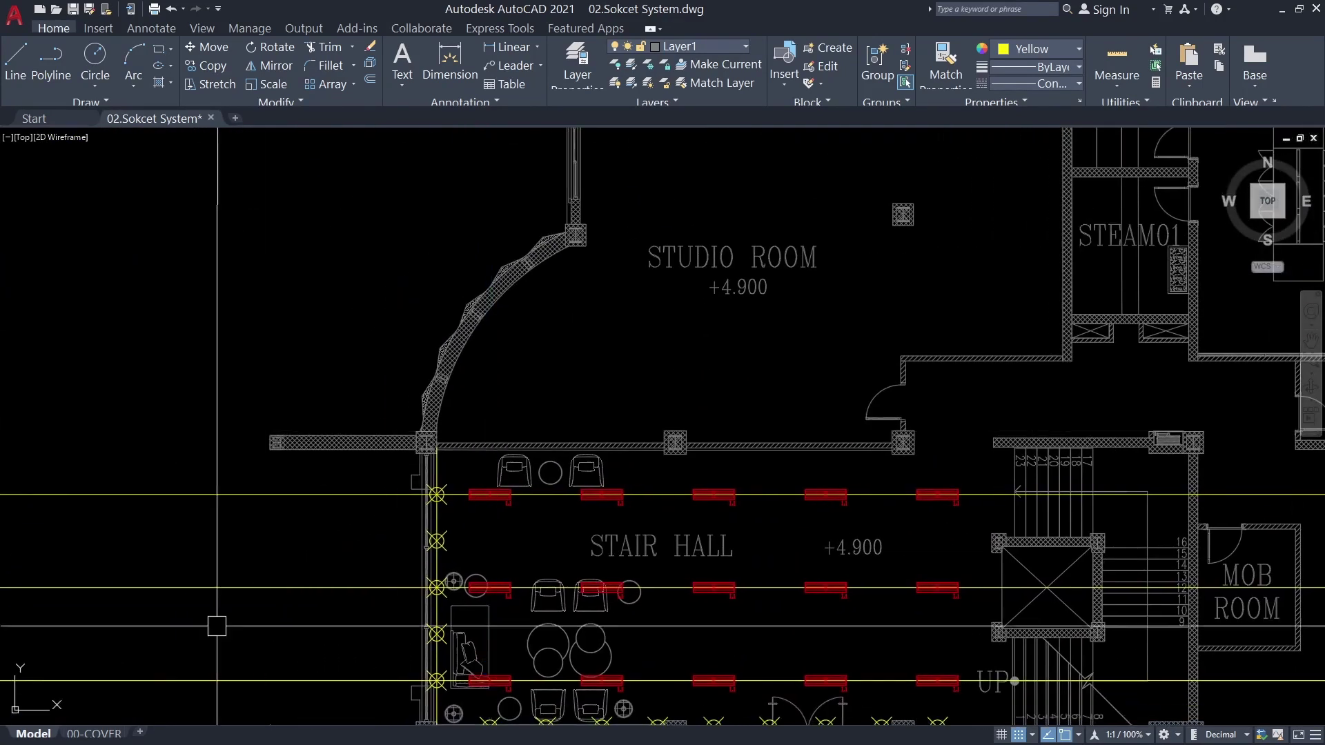
scroll(276, 552, "up", 5)
middle_click_drag(276, 552, 574, 606)
left_click(452, 369)
right_click(473, 371)
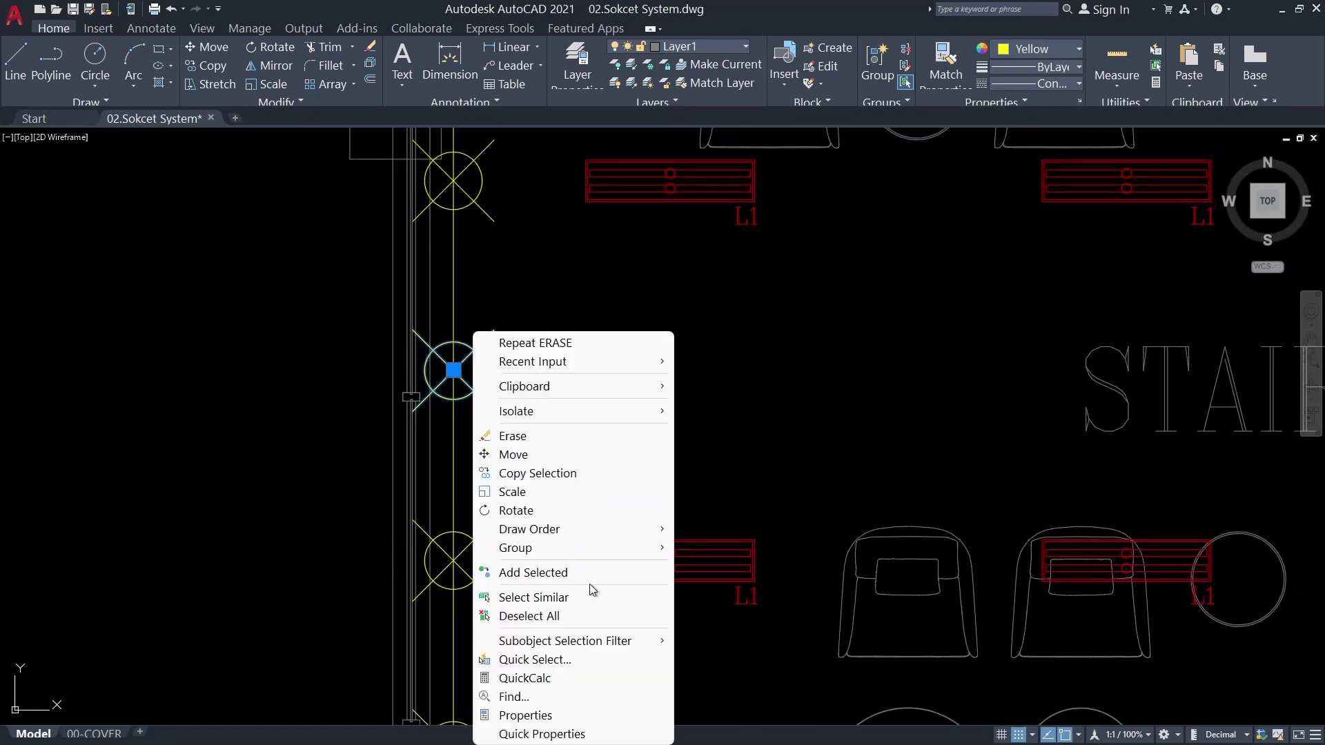
left_click(513, 435)
Select all matching yellow wall fixtures with Select Similar and erase them
left_click(481, 560)
right_click(549, 594)
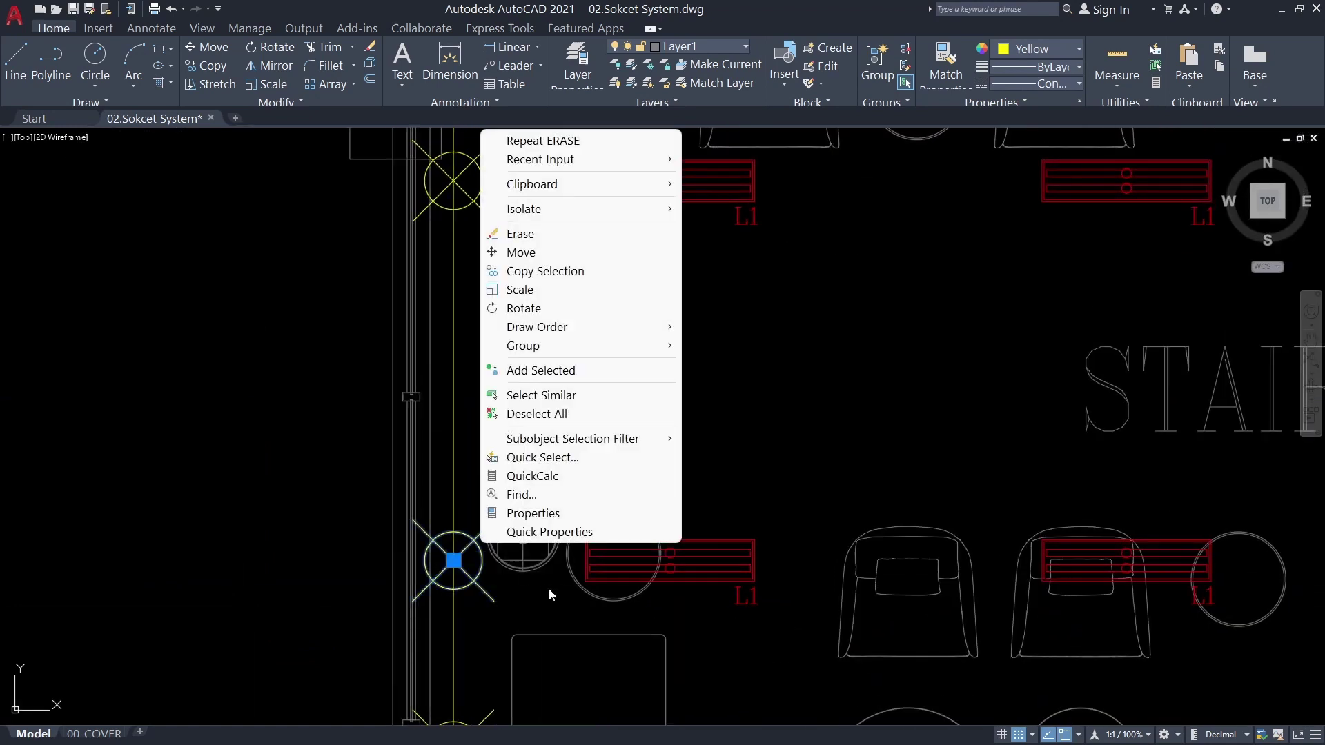
left_click(534, 399)
scroll(483, 455, "down", 2)
type("e")
scroll(430, 418, "down", 3)
scroll(429, 417, "down", 2)
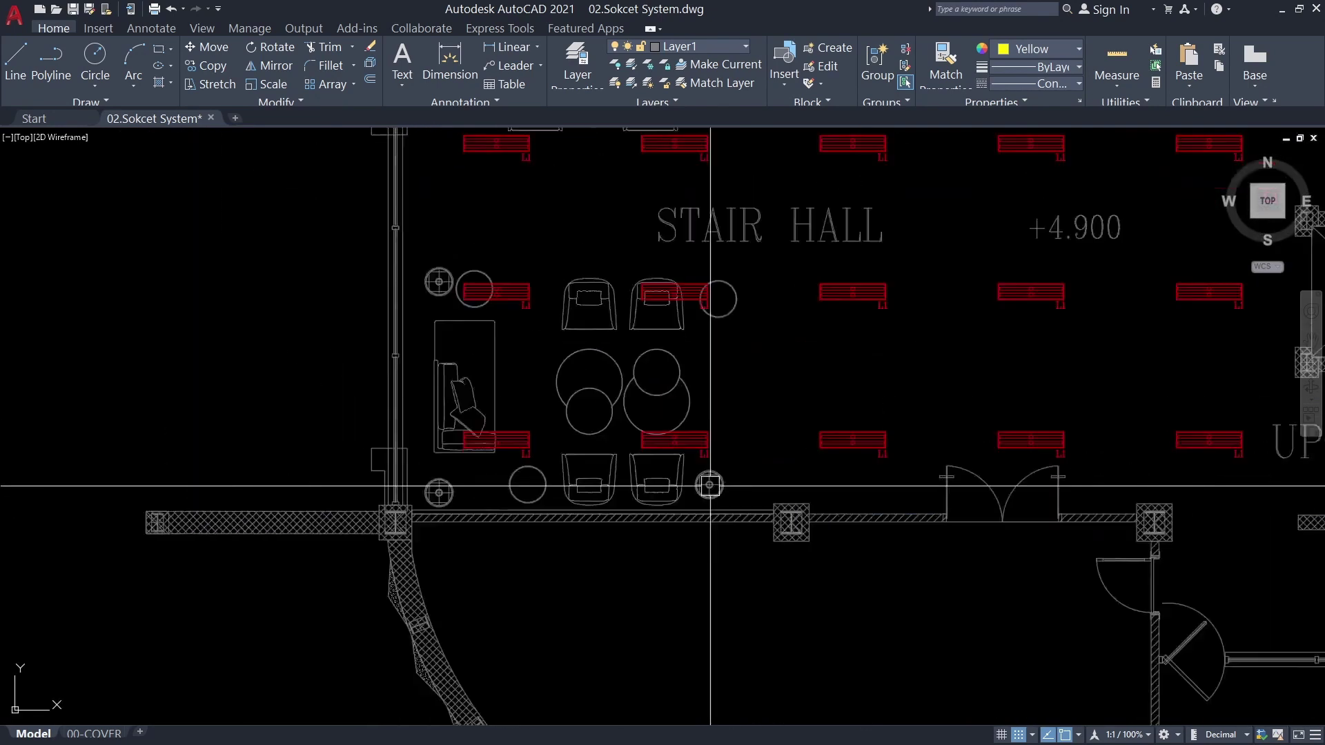
scroll(386, 331, "down", 2)
Start a line from a point near the door in the stair and MOB ROOM area
scroll(387, 332, "down", 1)
middle_click_drag(660, 501, 473, 308)
scroll(474, 308, "down", 5)
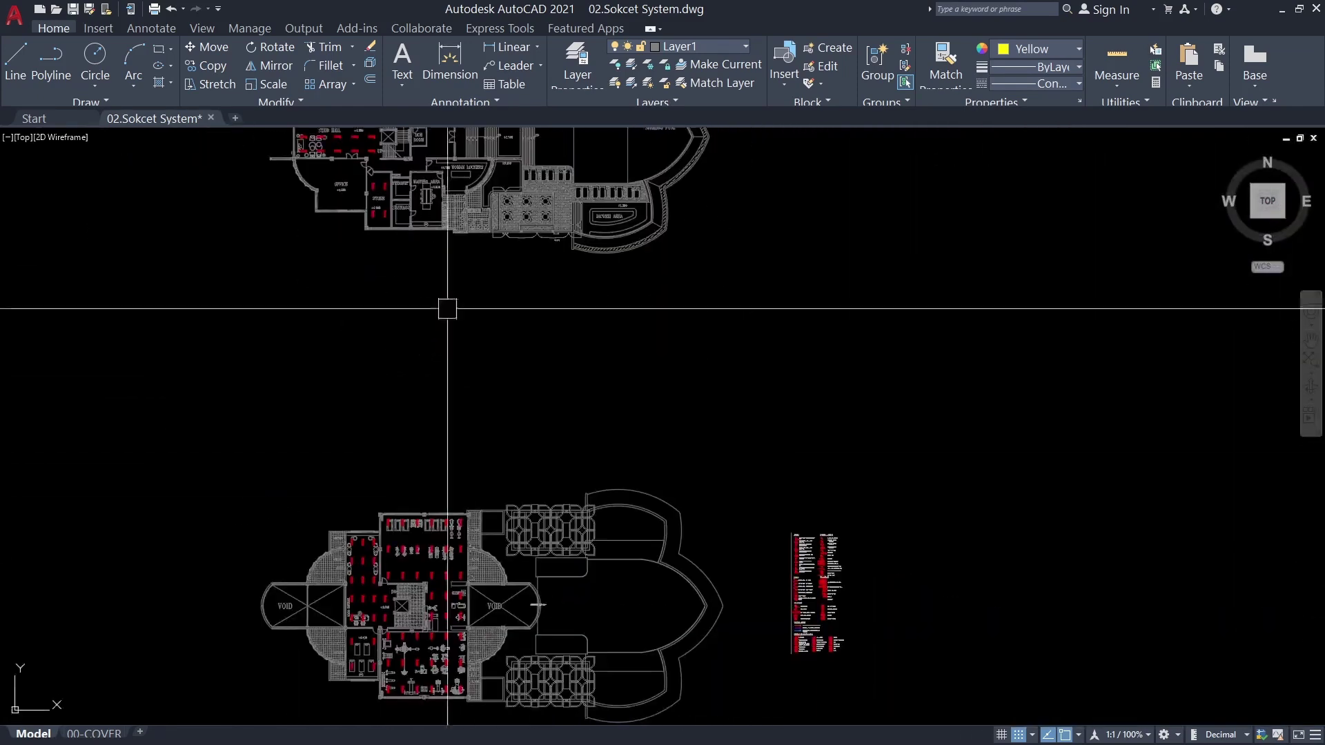
scroll(473, 272, "up", 1)
scroll(464, 498, "up", 4)
scroll(465, 498, "up", 3)
scroll(363, 424, "up", 2)
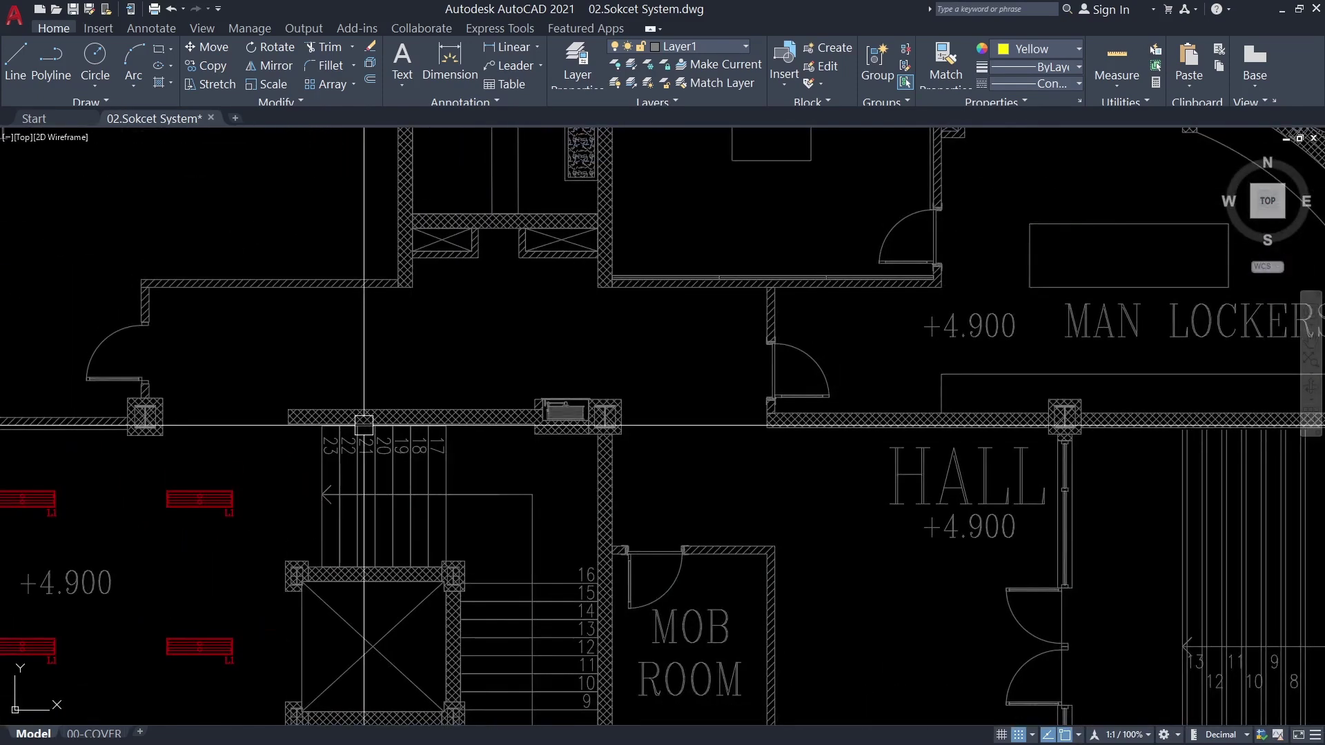
type("l")
key("Return")
scroll(364, 425, "up", 2)
left_click(272, 255)
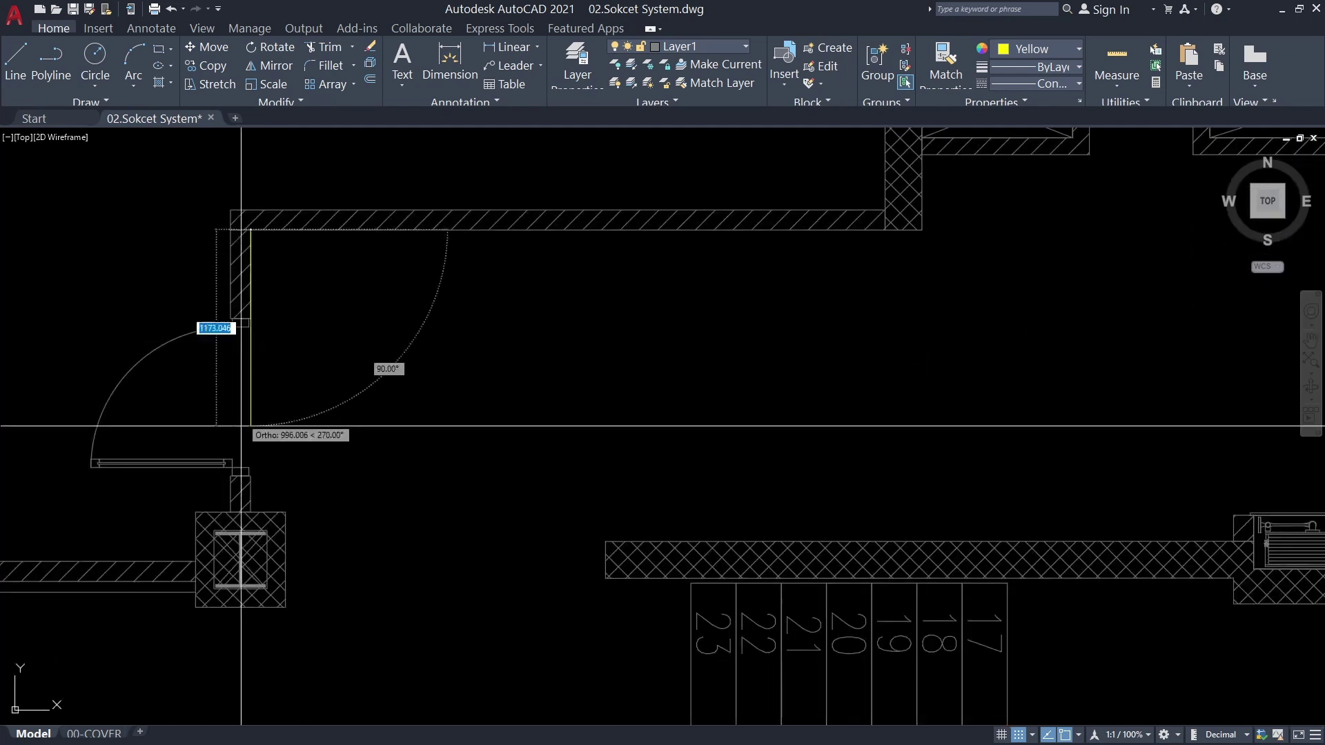
scroll(227, 606, "up", 5)
scroll(429, 459, "down", 5)
scroll(763, 473, "down", 2)
scroll(764, 474, "up", 4)
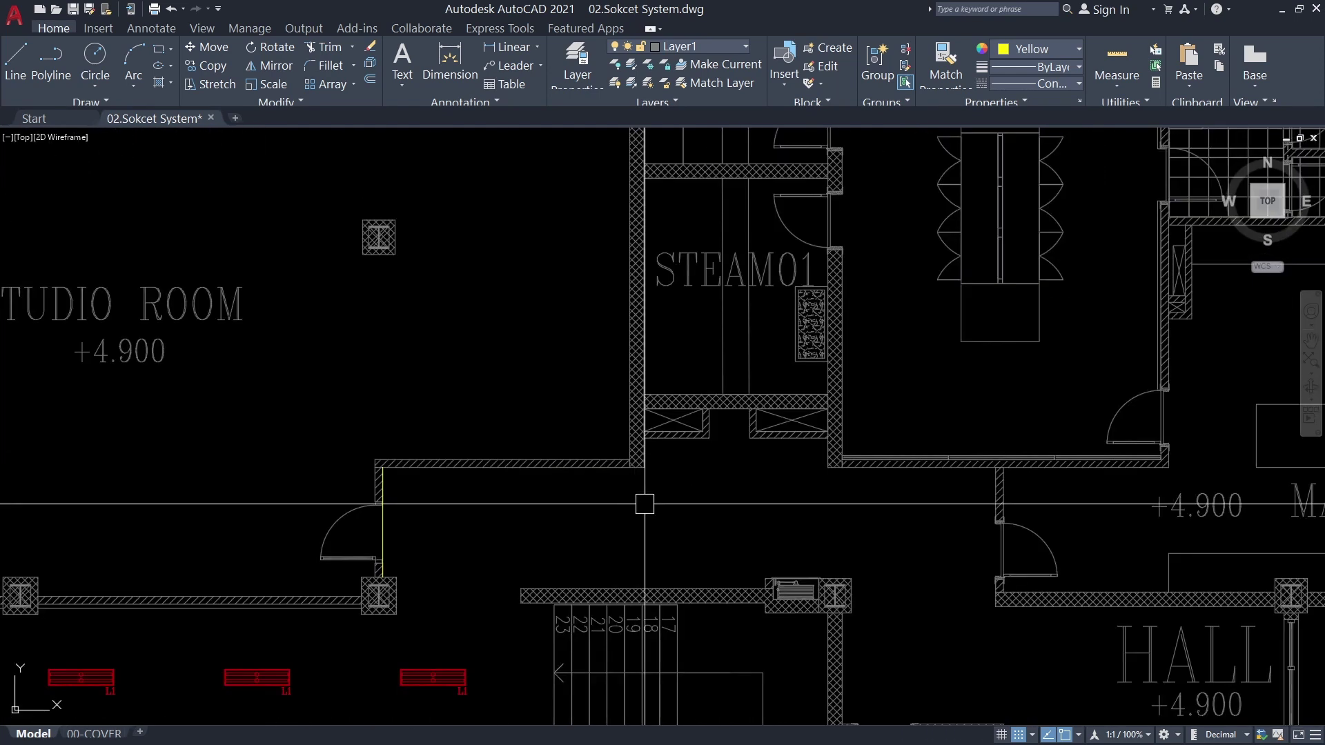
scroll(1104, 506, "up", 1)
scroll(273, 431, "up", 3)
scroll(843, 423, "down", 5)
scroll(814, 349, "down", 2)
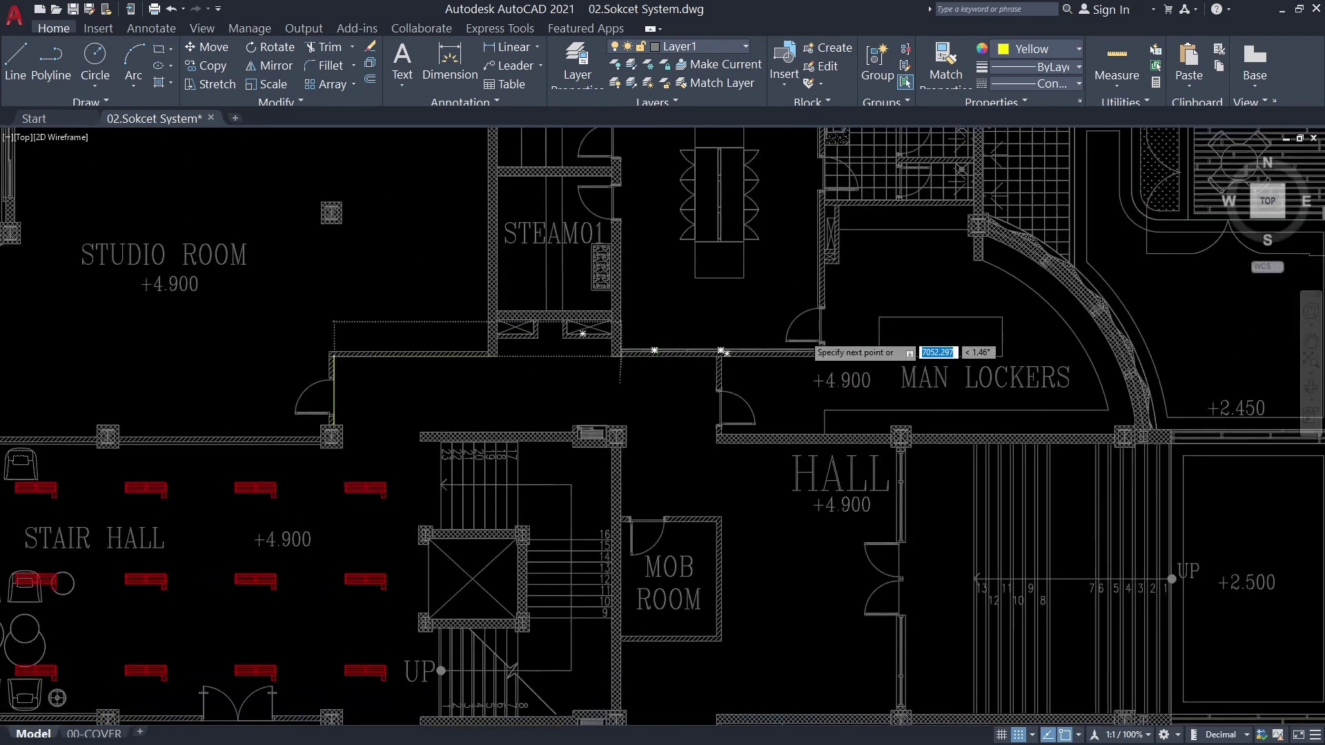
scroll(1045, 406, "up", 10)
scroll(1040, 391, "down", 5)
scroll(546, 421, "down", 1)
type("d")
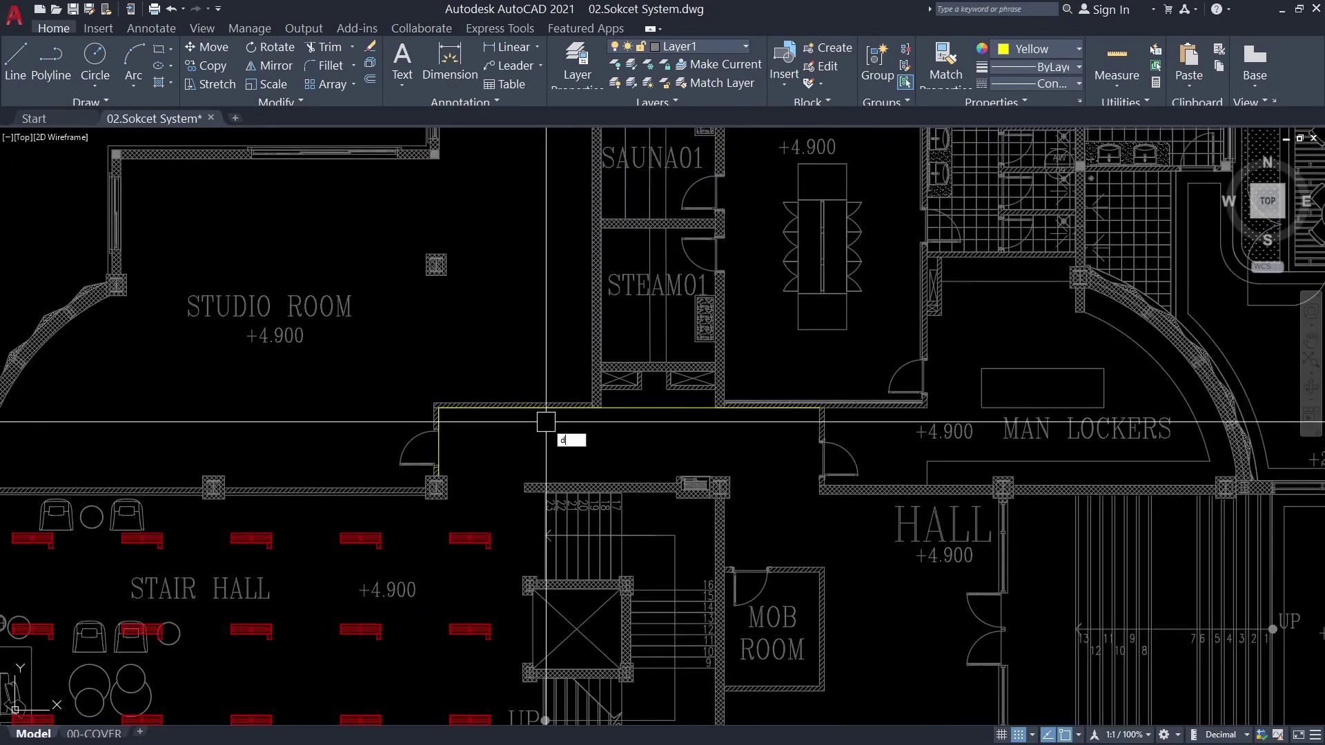
Copy the red L1 light tag into the corridor below STEAM01
scroll(560, 505, "up", 4)
middle_click_drag(632, 624, 560, 505)
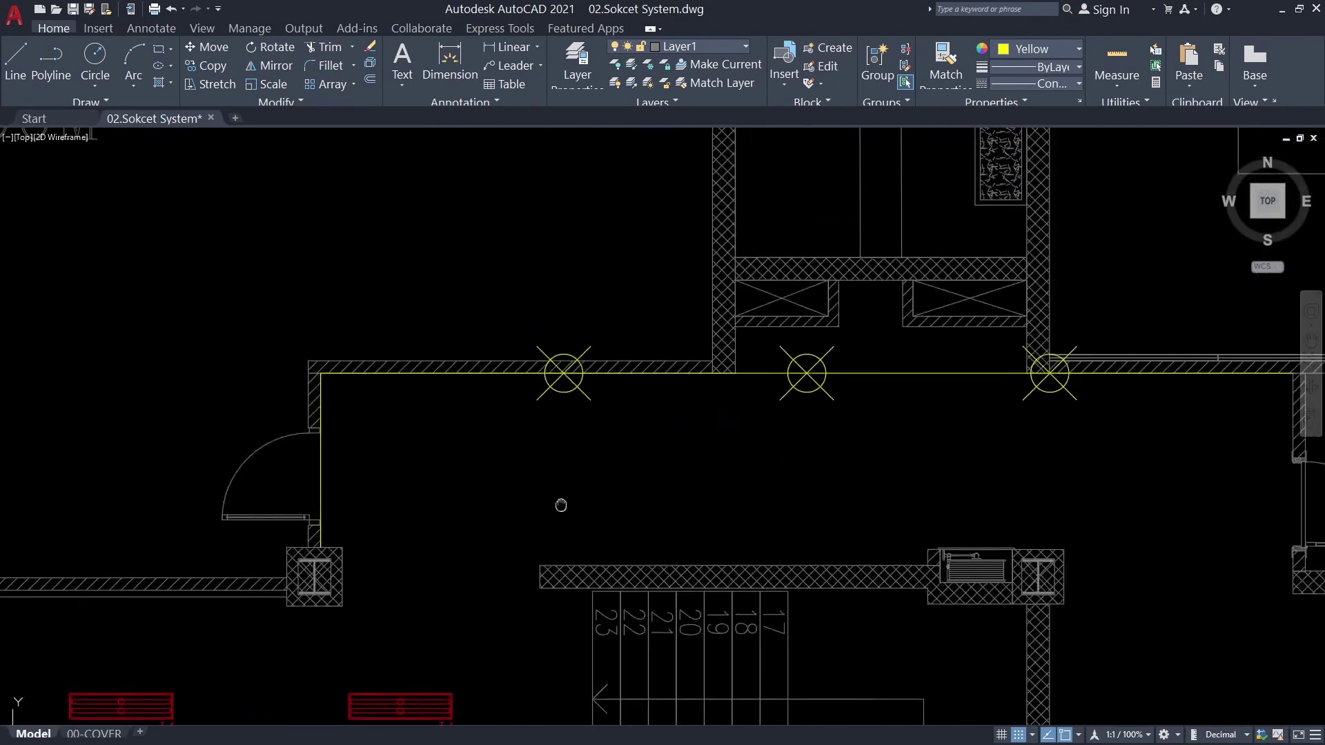
scroll(541, 409, "up", 2)
scroll(580, 345, "up", 2)
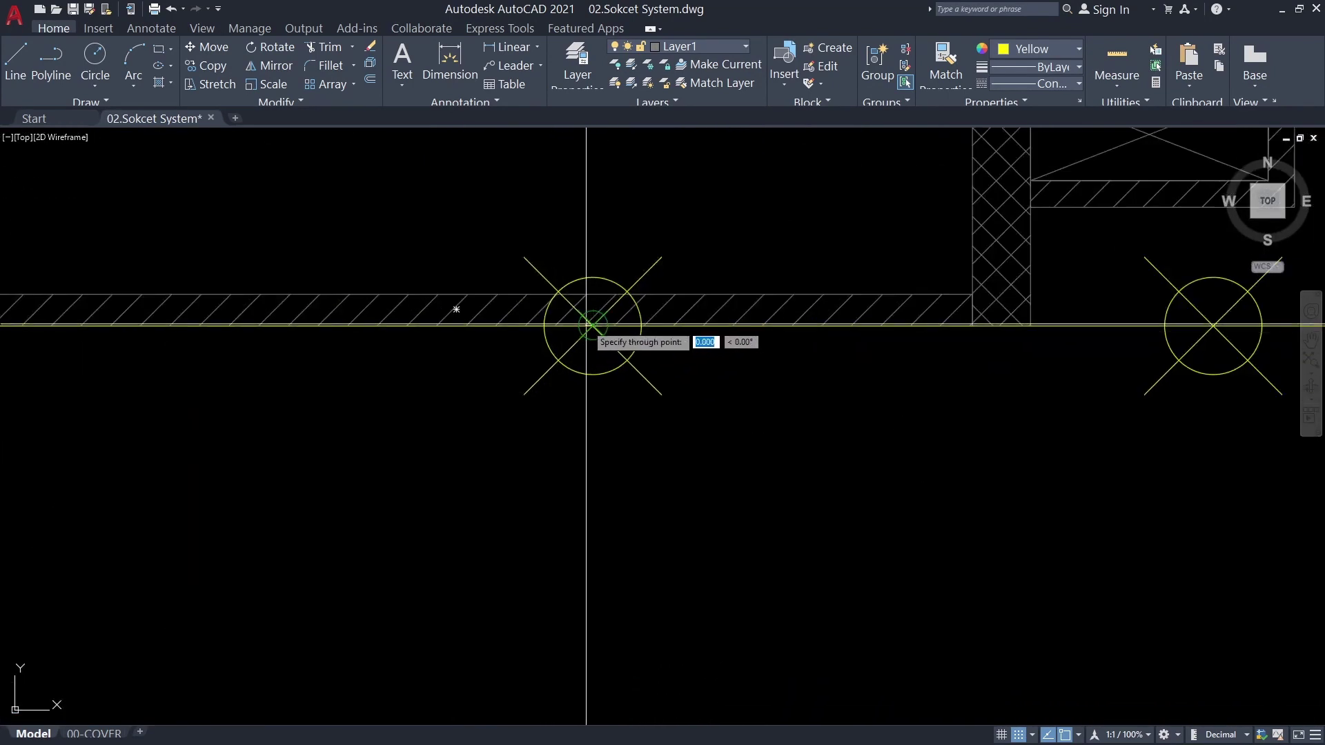
scroll(456, 452, "down", 6)
scroll(304, 469, "up", 2)
scroll(554, 509, "down", 2)
left_click(493, 565)
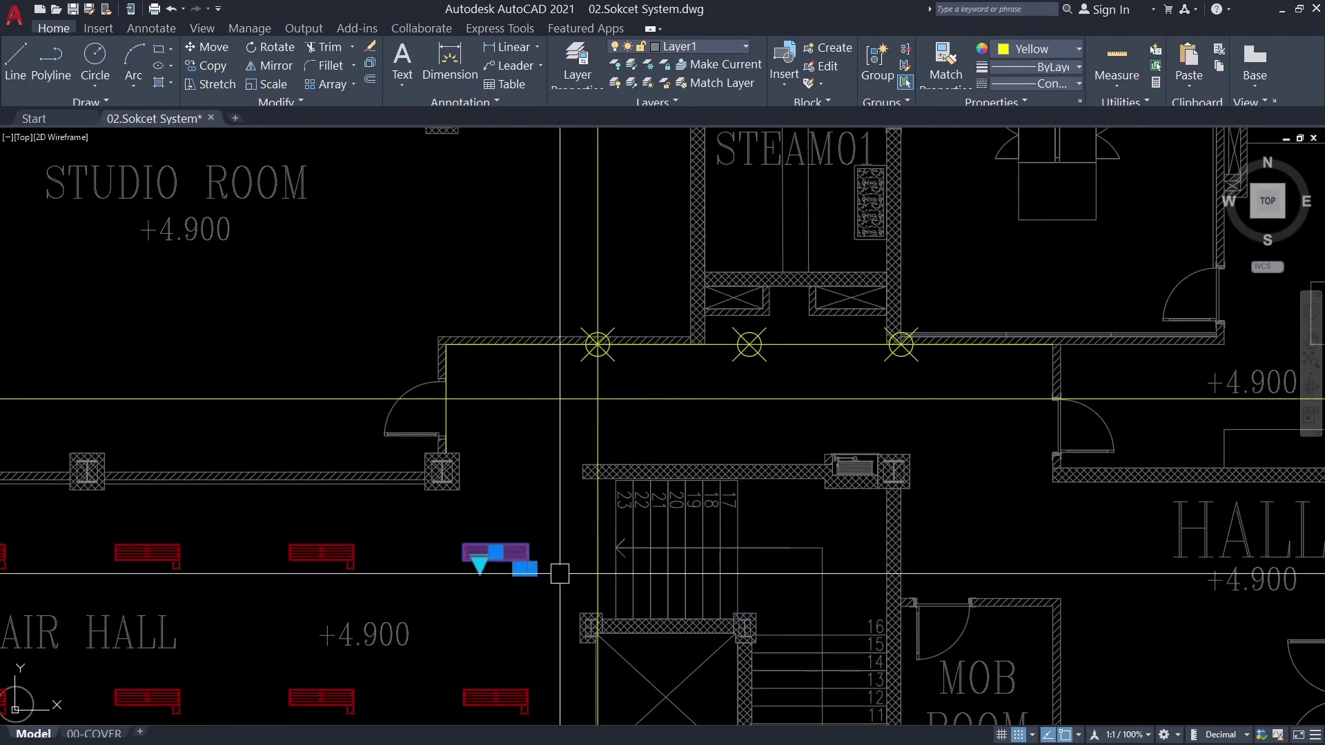
type("co")
key("Return")
scroll(502, 570, "up", 3)
scroll(526, 605, "up", 3)
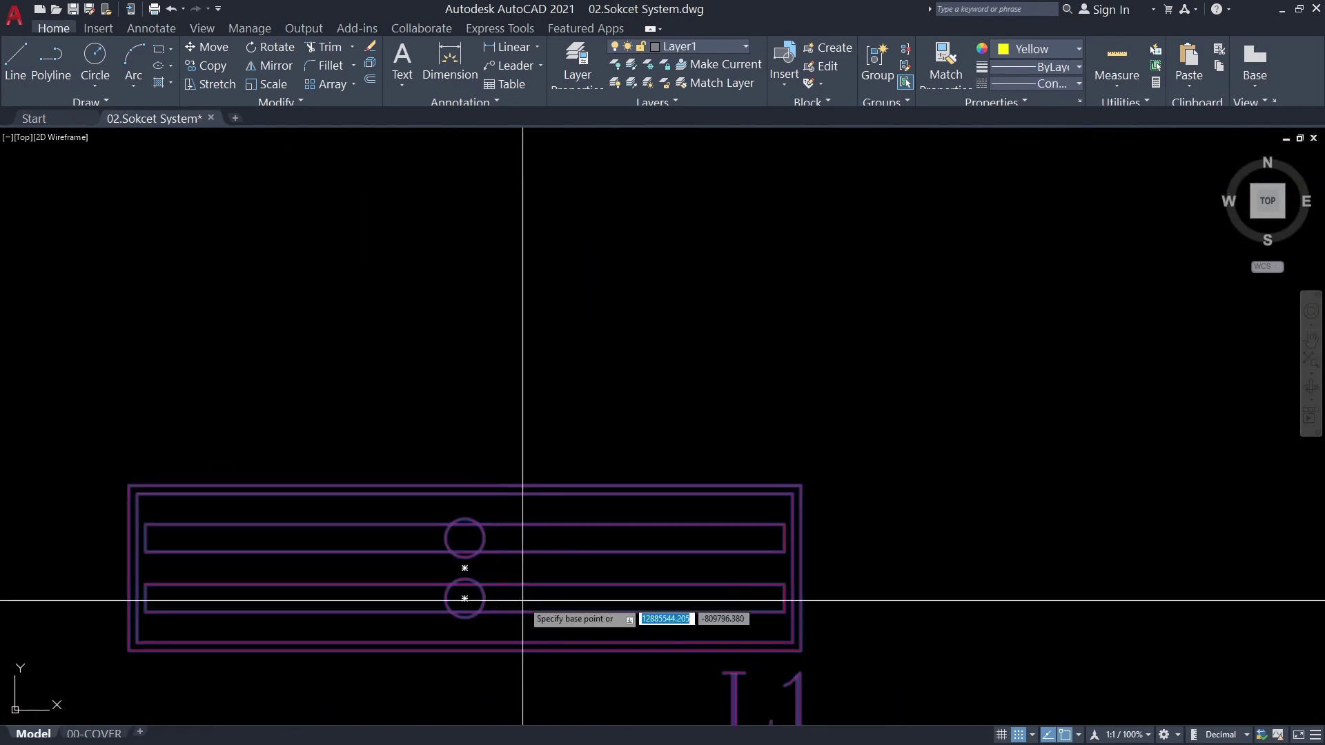
left_click(464, 597)
scroll(517, 478, "down", 4)
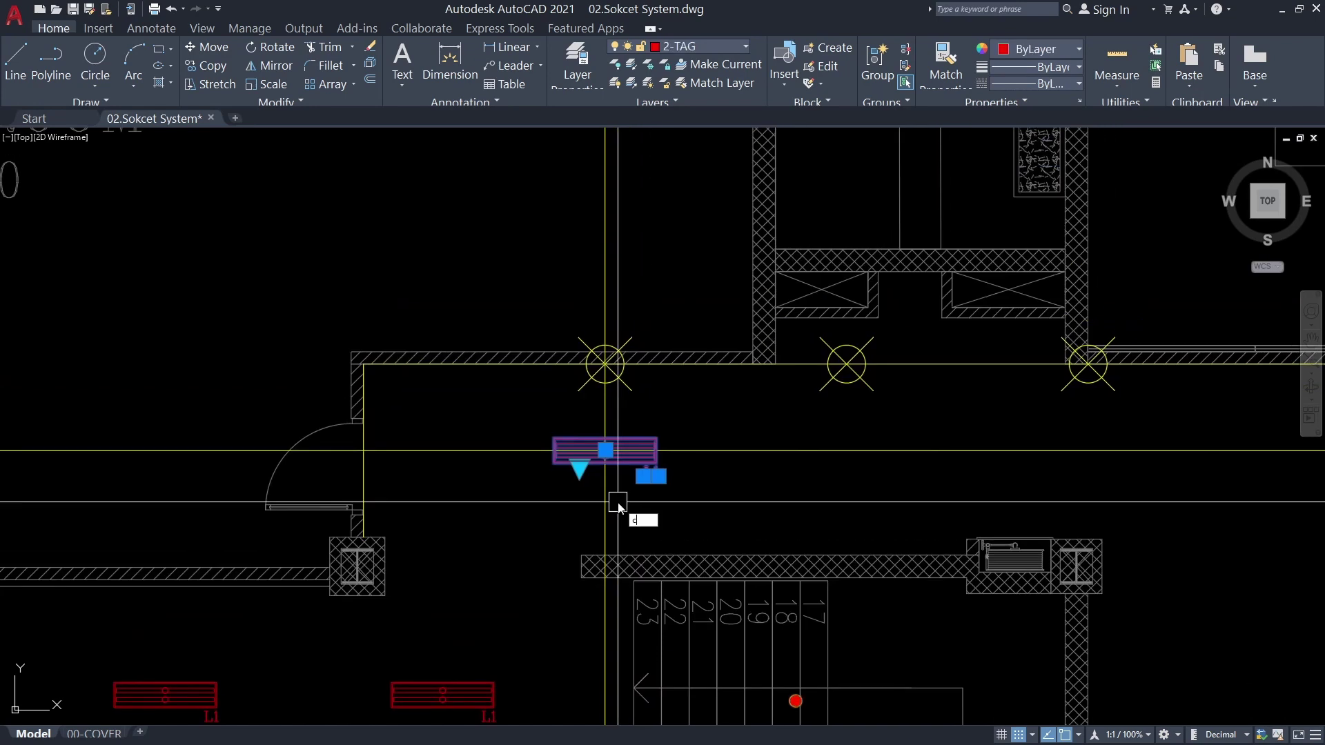
scroll(698, 386, "up", 5)
scroll(704, 414, "down", 5)
scroll(794, 440, "up", 3)
left_click(794, 440)
scroll(758, 455, "down", 5)
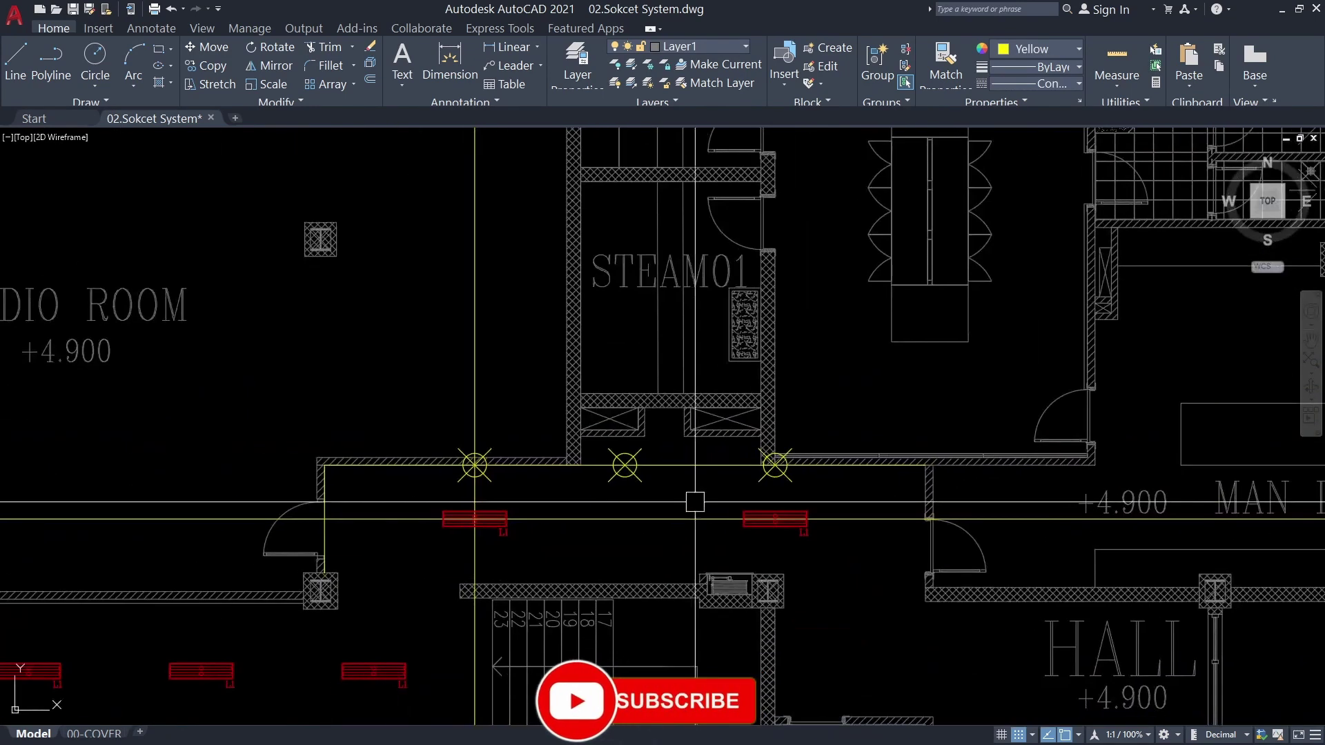
scroll(643, 516, "up", 1)
right_click(785, 462)
Mirror both new L1 lights across the stair into the lower corridor, keeping the originals
scroll(793, 414, "down", 4)
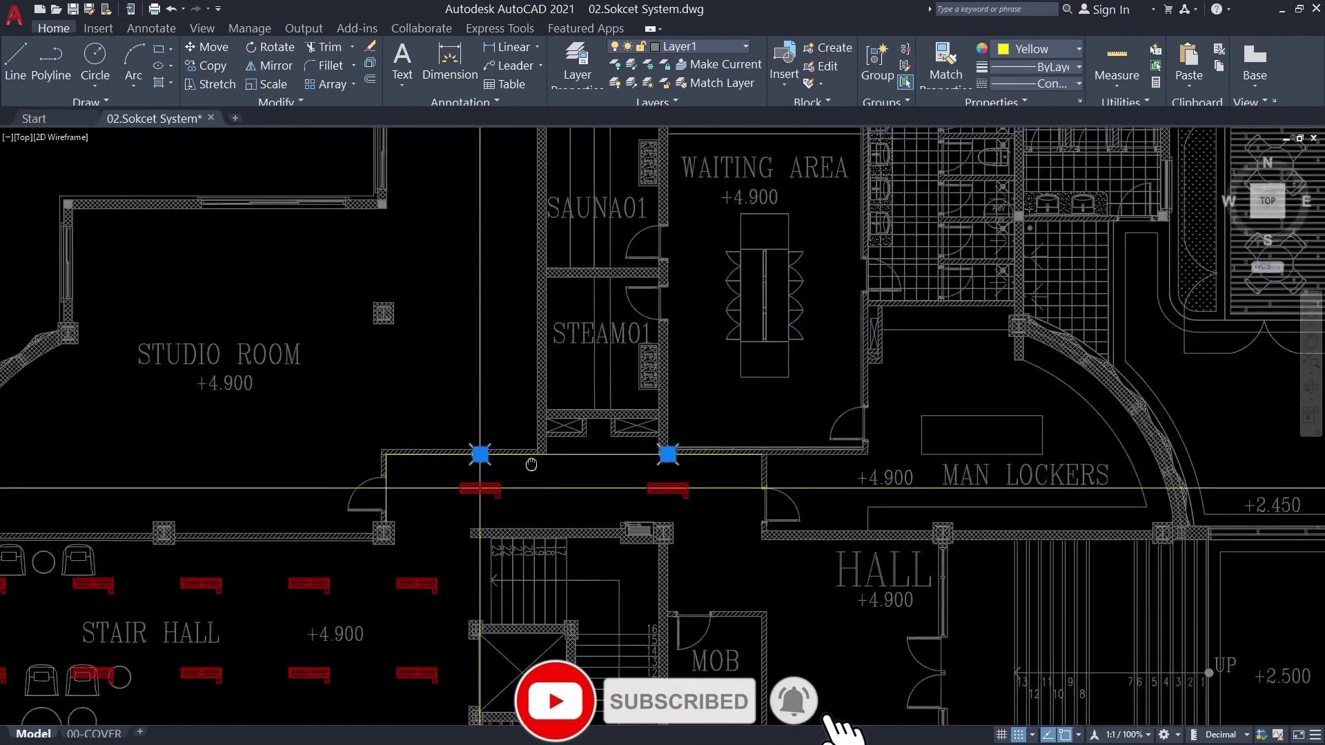
scroll(725, 346, "up", 6)
scroll(414, 577, "down", 3)
scroll(289, 458, "down", 3)
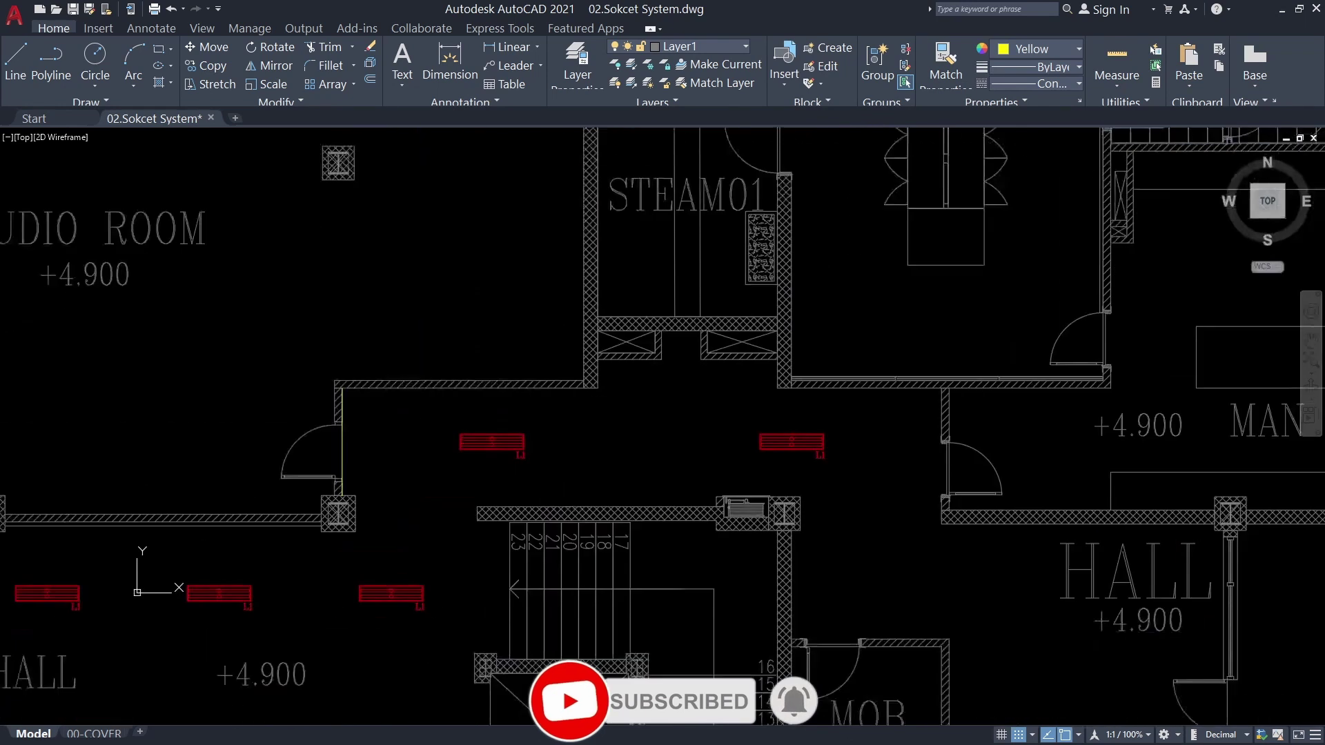
scroll(296, 458, "up", 2)
scroll(621, 483, "down", 2)
mouse_move(667, 592)
middle_mouse_down()
mouse_move(647, 507)
mouse_move(564, 467)
middle_mouse_up()
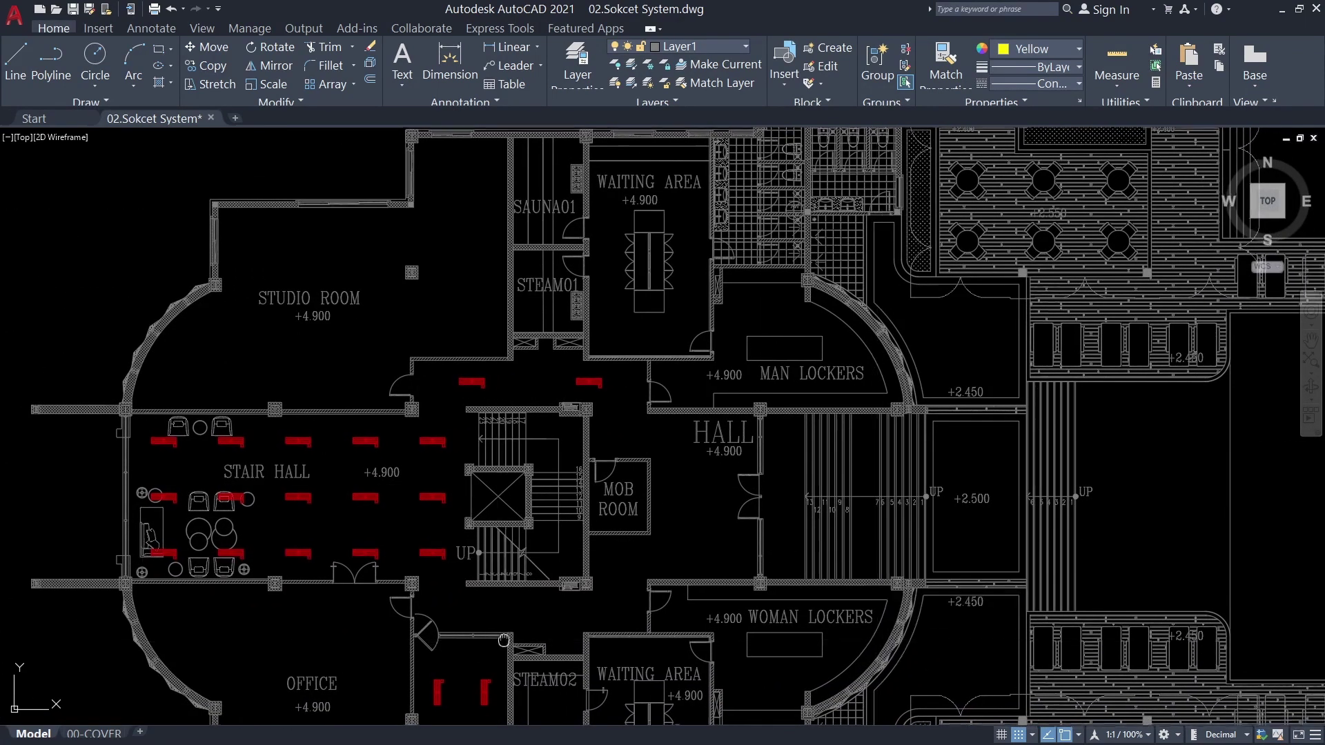
scroll(454, 468, "up", 2)
left_click(488, 376)
left_click(666, 336)
type("mi")
key("Return")
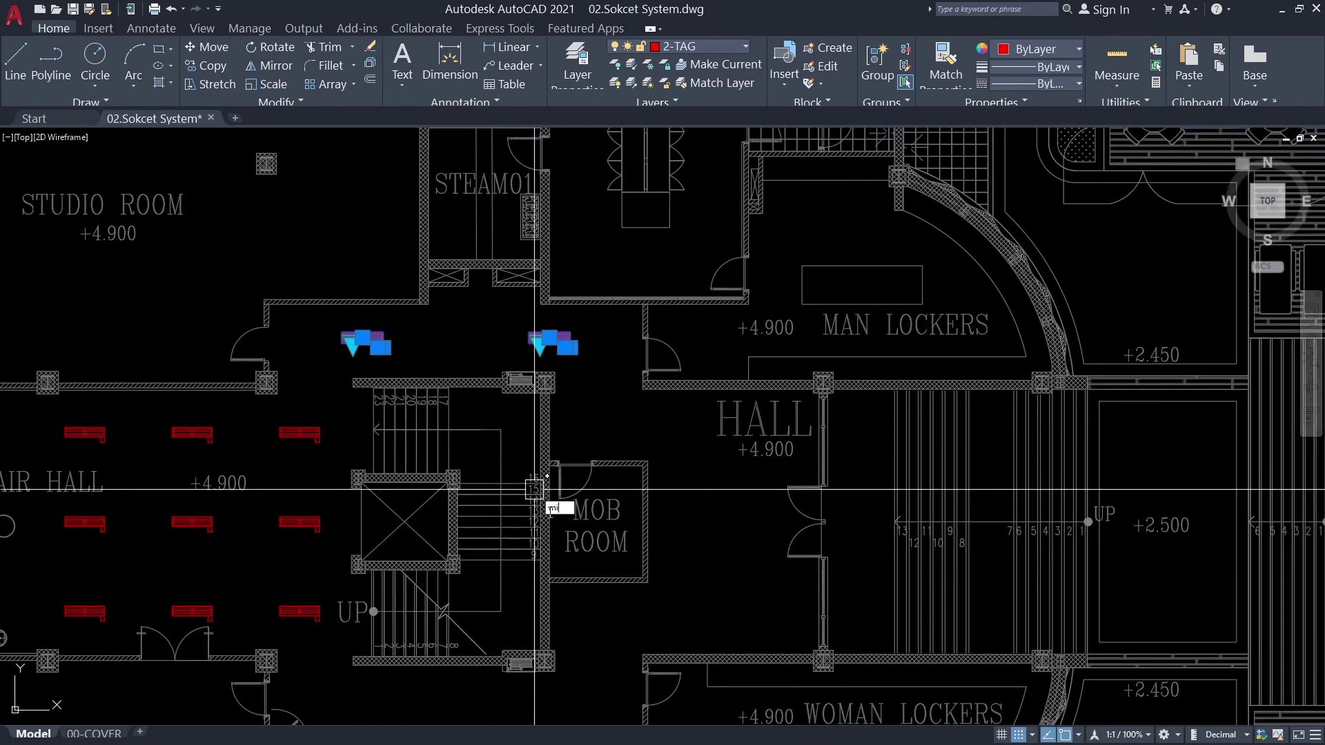
scroll(548, 511, "up", 4)
left_click(434, 546)
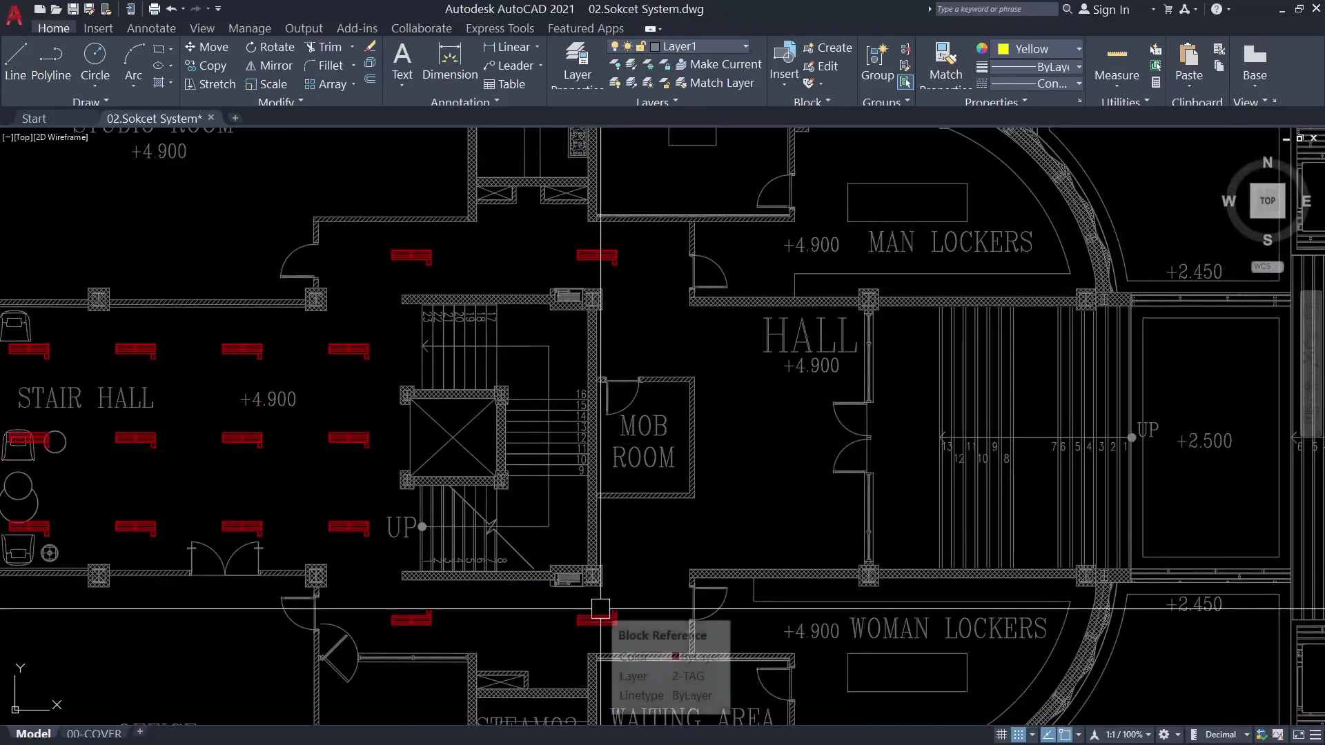
middle_click_drag(712, 546, 602, 491)
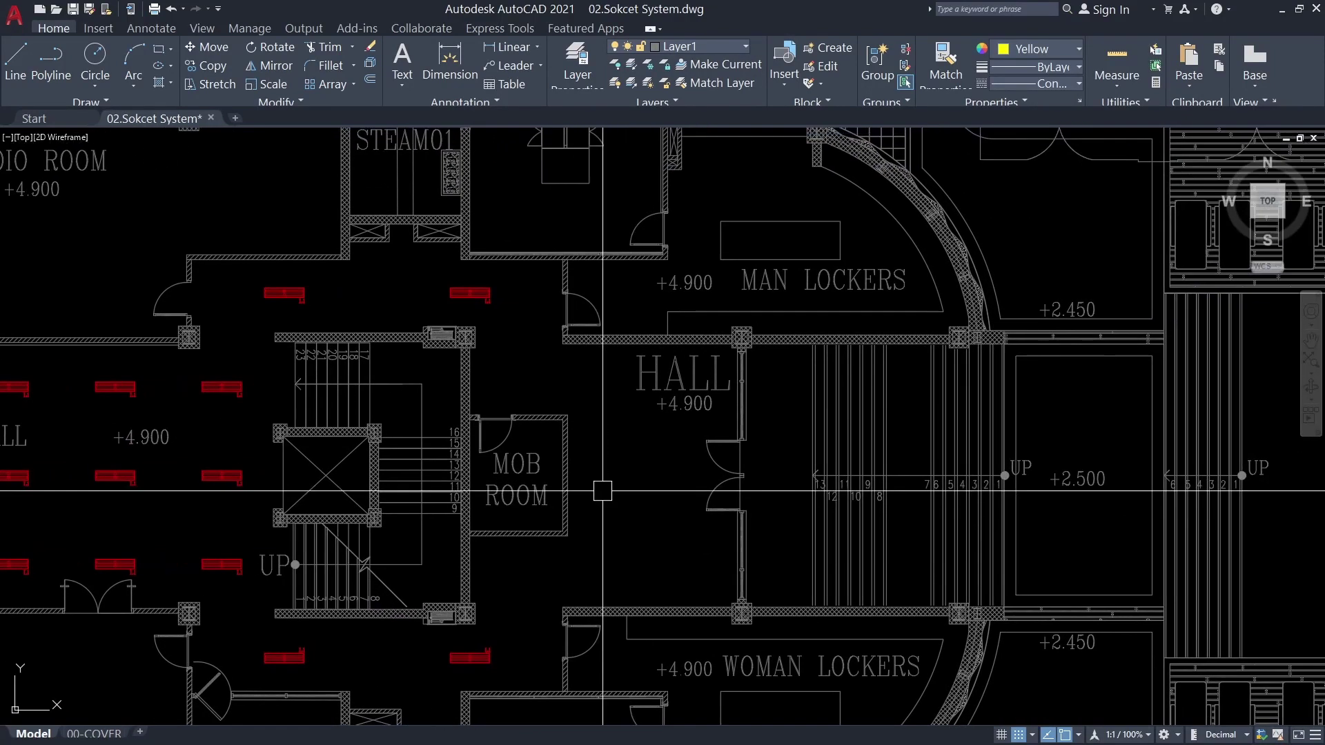
Adjust the guide line beside the HALL wall by moving its endpoint
scroll(602, 491, "up", 4)
scroll(759, 407, "up", 3)
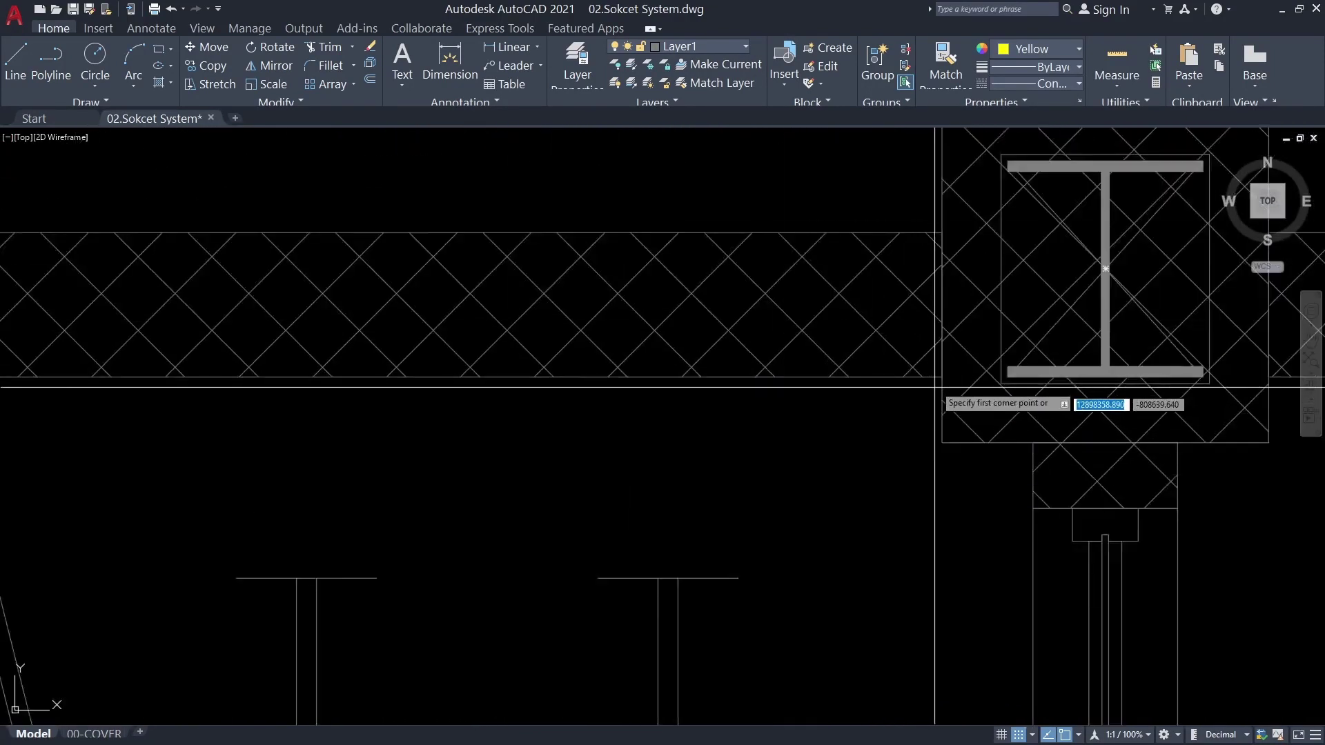
scroll(952, 394, "down", 2)
middle_click_drag(952, 393, 974, 359)
scroll(974, 358, "up", 3)
scroll(529, 474, "down", 10)
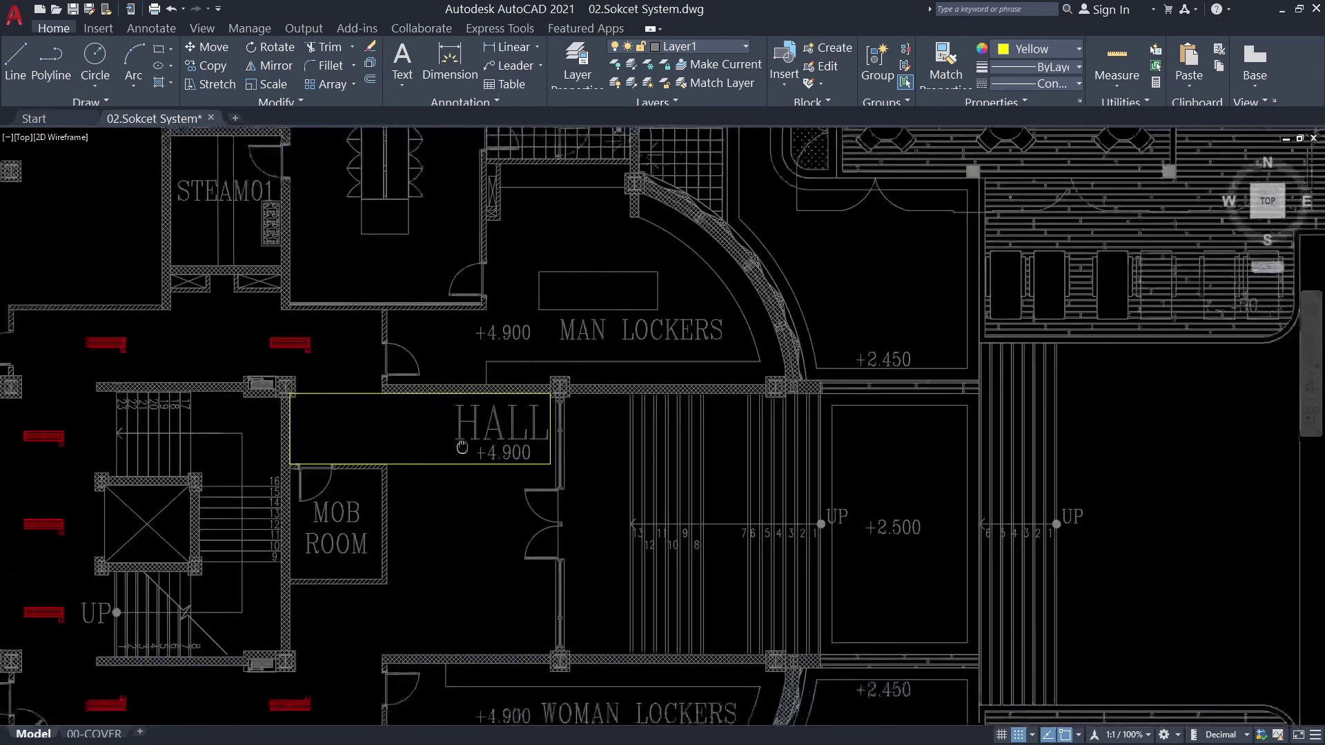
scroll(647, 461, "up", 7)
left_click(647, 461)
scroll(648, 461, "up", 4)
scroll(649, 391, "down", 5)
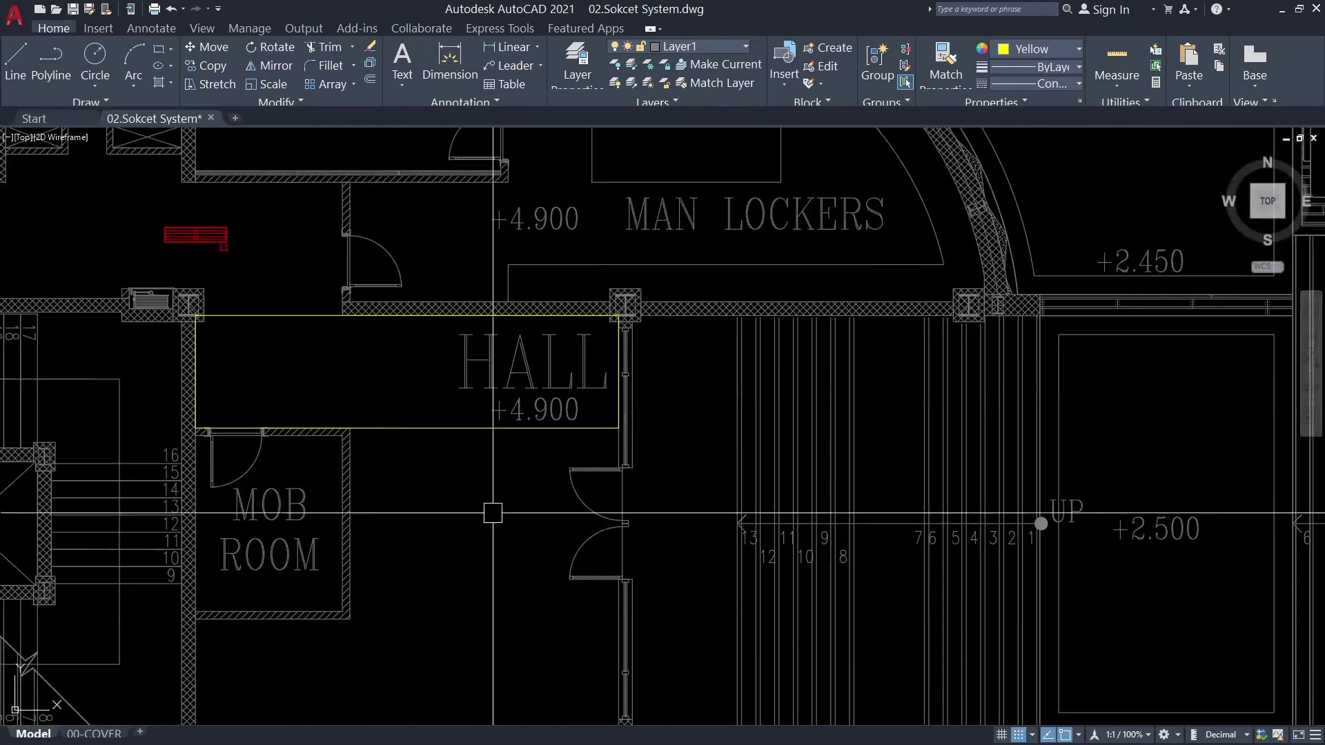
scroll(271, 460, "up", 5)
scroll(634, 538, "down", 4)
scroll(601, 577, "up", 4)
left_click(601, 577)
scroll(784, 497, "down", 2)
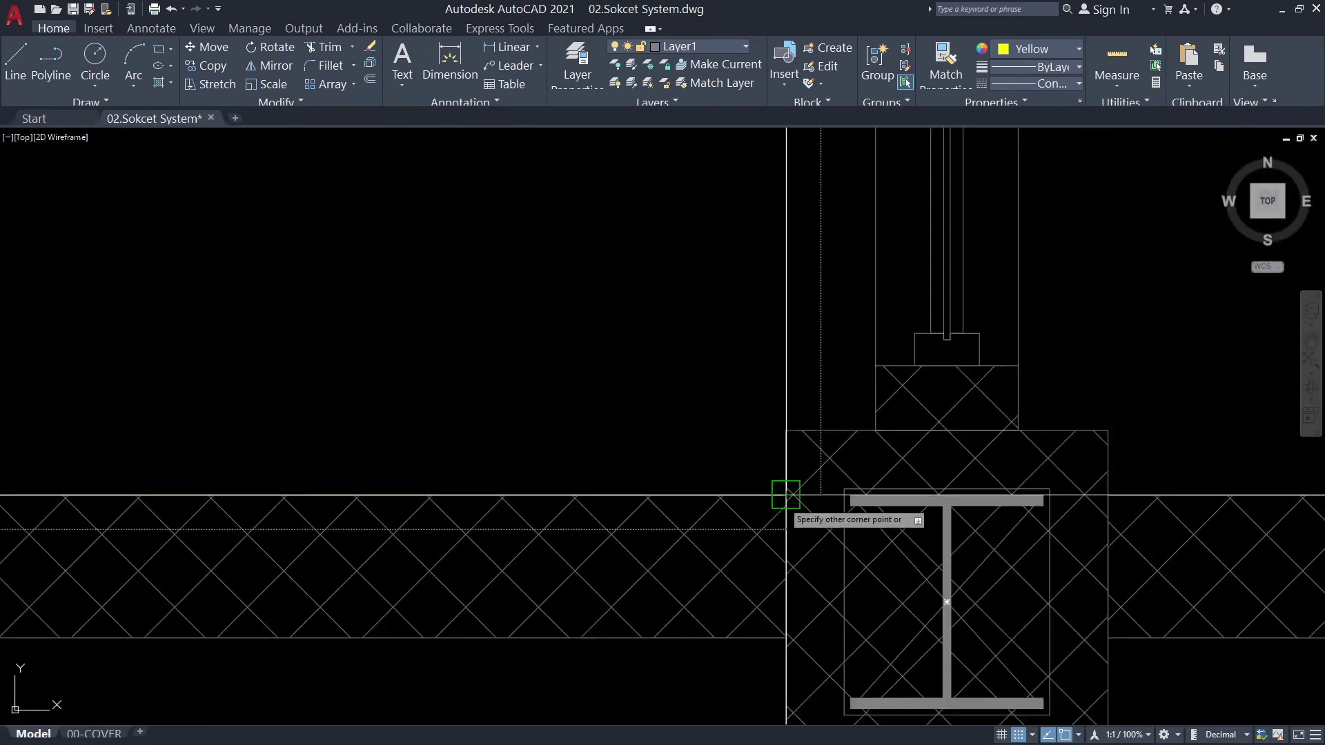
scroll(733, 497, "down", 3)
scroll(717, 498, "up", 8)
left_click(760, 499)
scroll(690, 499, "down", 6)
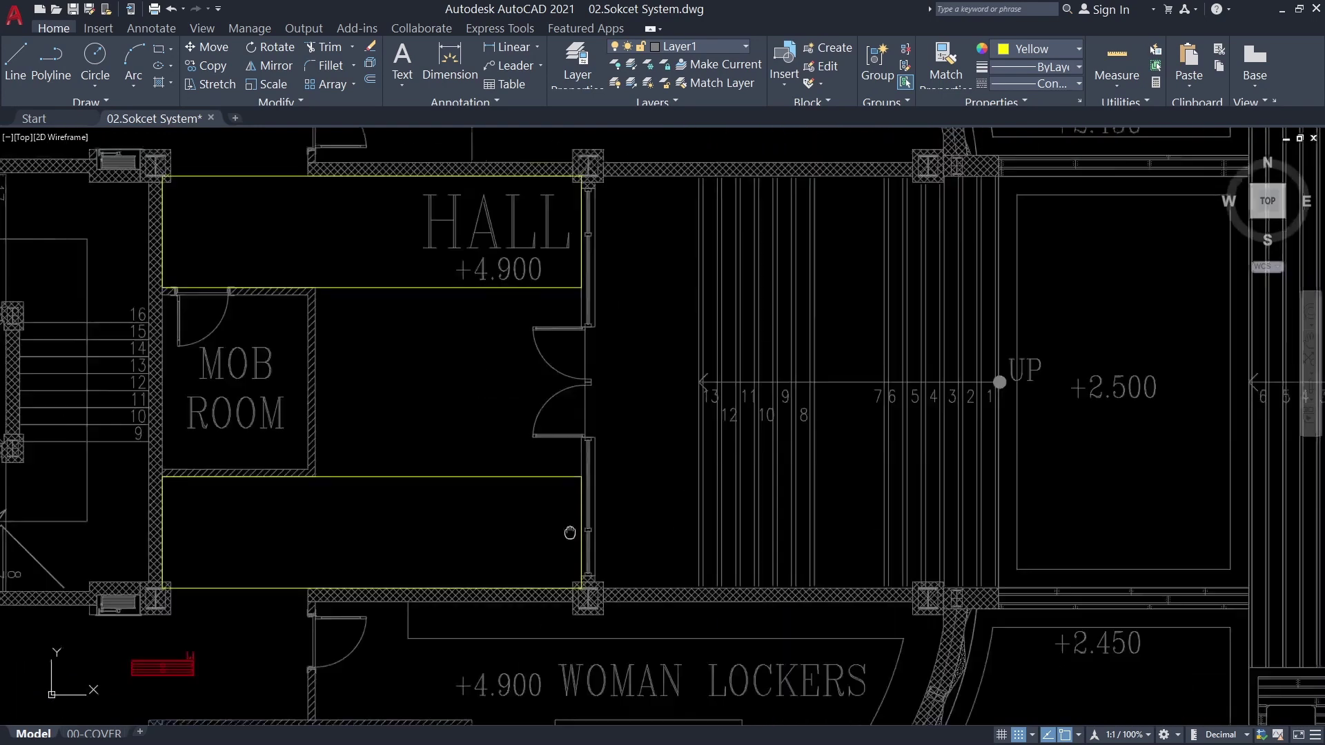
scroll(242, 418, "up", 8)
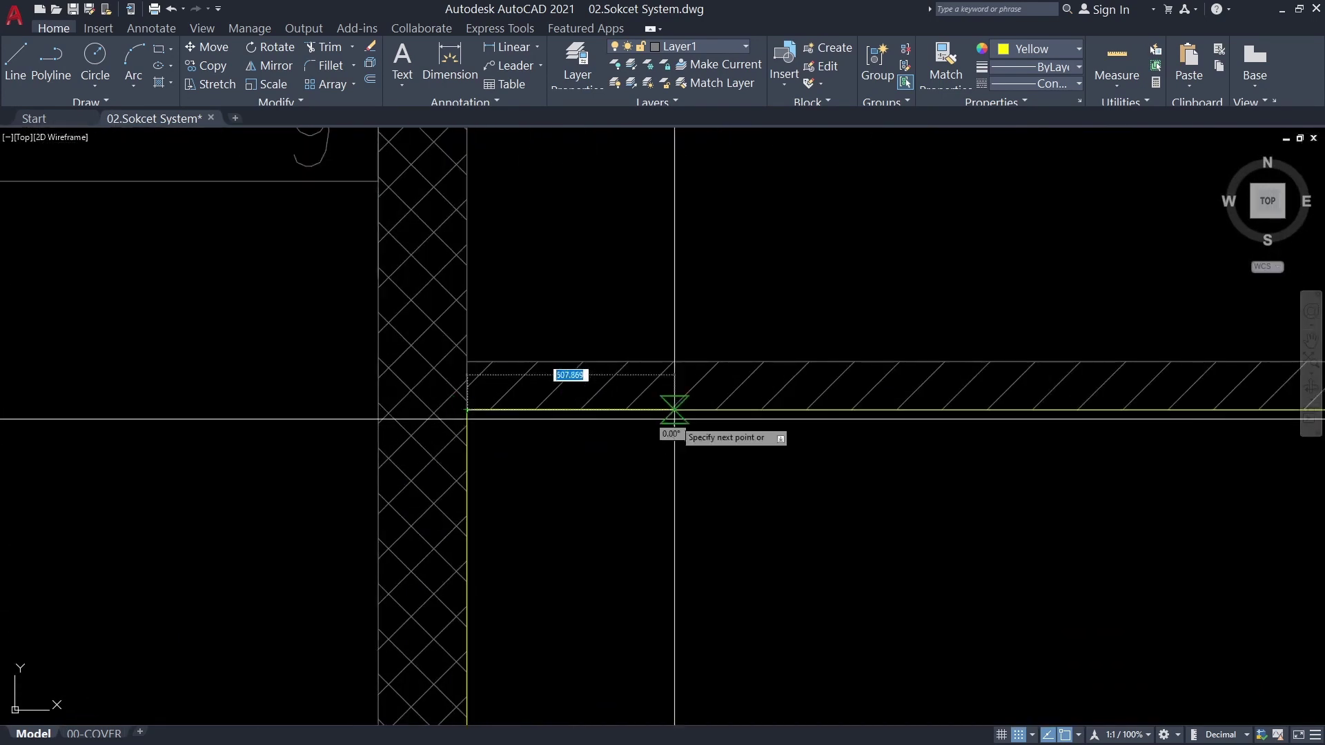
scroll(674, 419, "down", 3)
scroll(789, 479, "up", 3)
middle_click_drag(390, 515, 429, 490)
Run DI along the hall guide line near the MOB ROOM to set light spacing
type("DI")
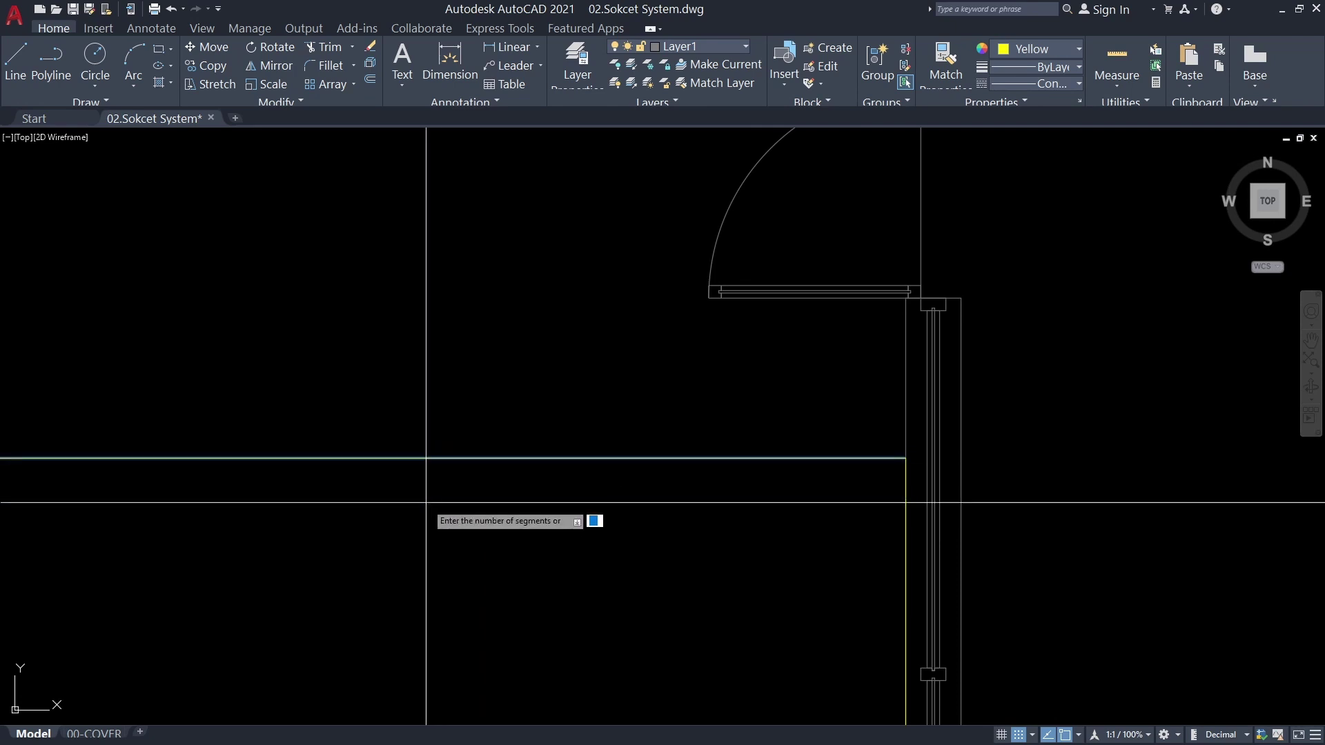
scroll(488, 477, "down", 4)
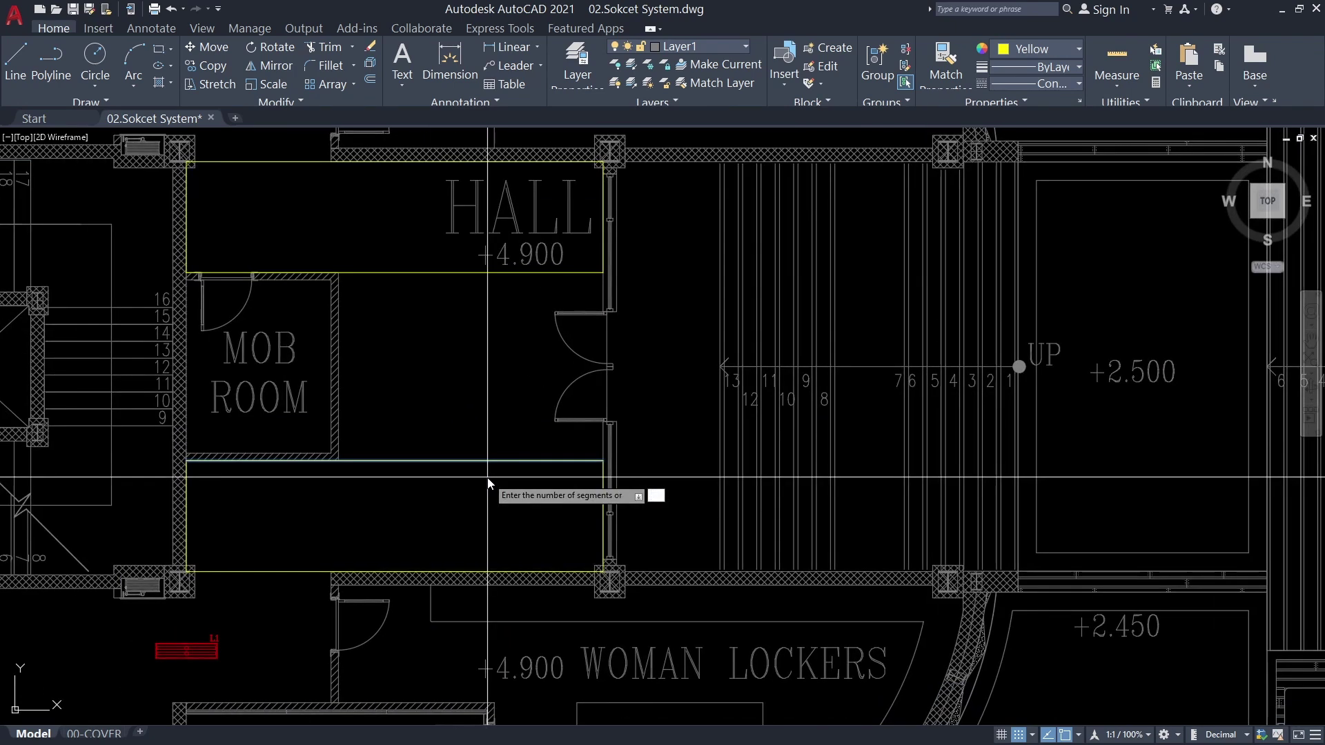
middle_click_drag(467, 512, 496, 481)
scroll(97, 564, "up", 2)
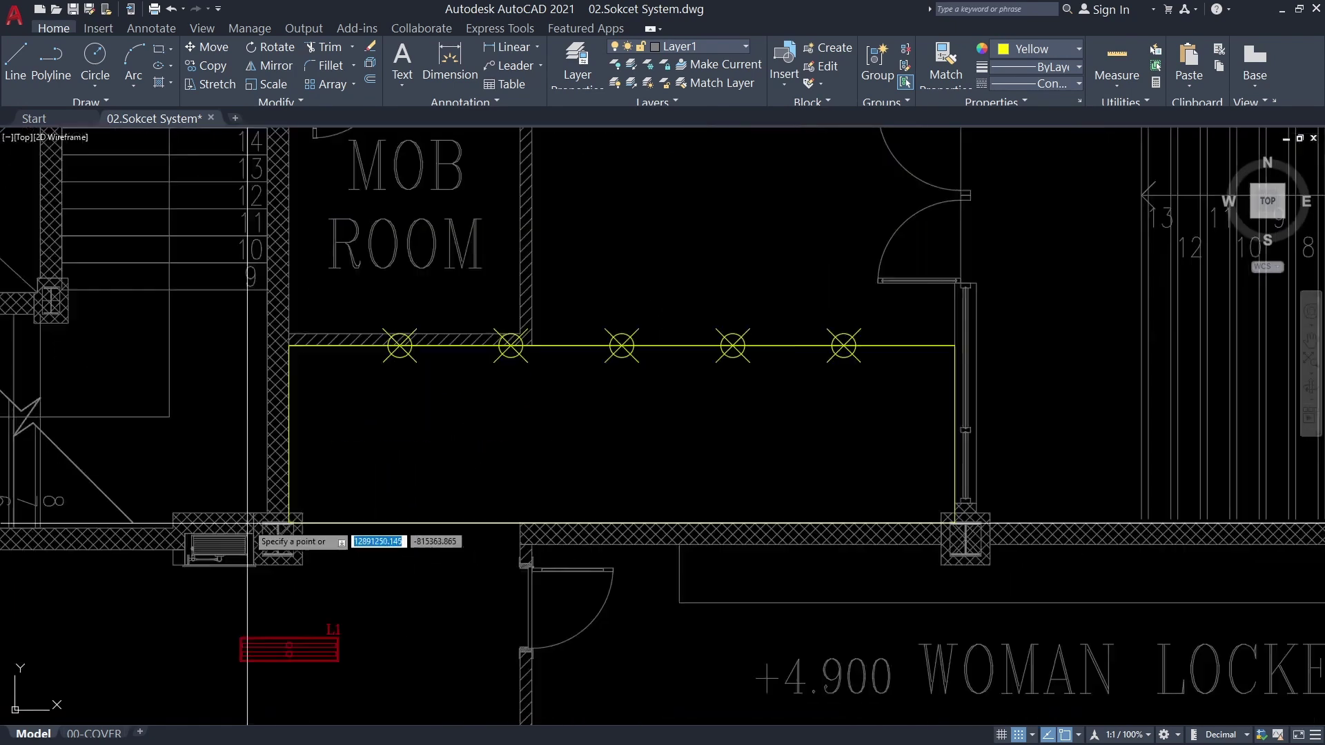
scroll(593, 359, "up", 4)
scroll(593, 358, "down", 4)
mouse_move(299, 710)
middle_mouse_down()
mouse_move(301, 457)
mouse_move(395, 331)
mouse_move(357, 435)
middle_mouse_up()
Move an L1 light block to just below the MOB ROOM marks
left_click(357, 435)
scroll(358, 436, "up", 8)
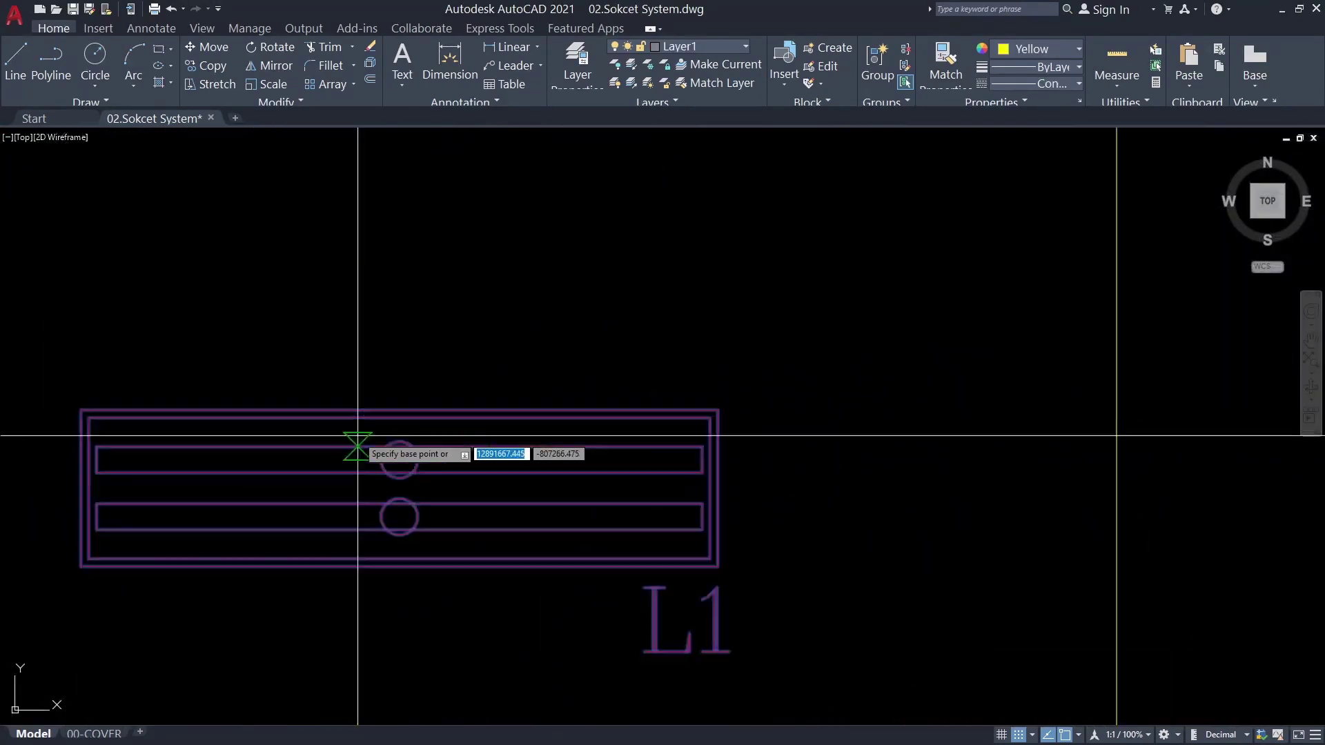
left_click(398, 487)
scroll(412, 473, "down", 5)
middle_click_drag(429, 585, 414, 186)
scroll(414, 186, "up", 5)
middle_click_drag(526, 482, 514, 552)
left_click(513, 552)
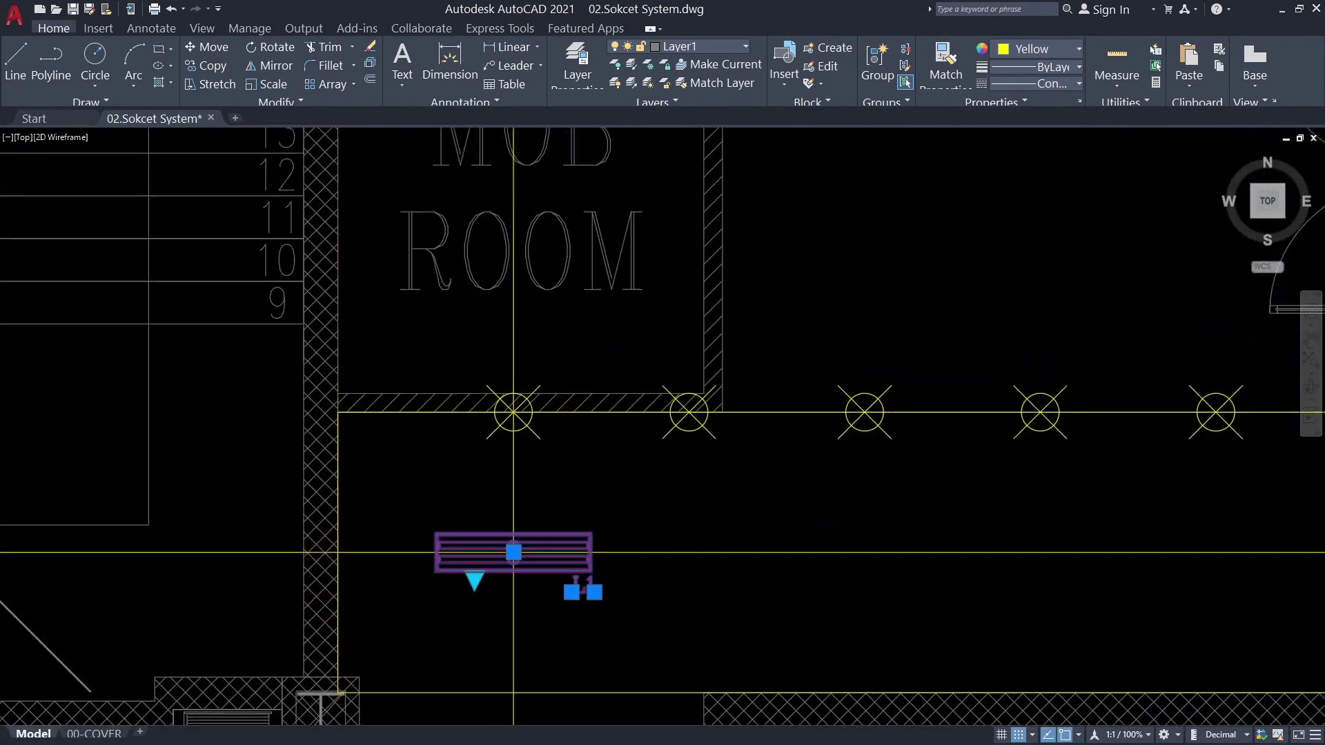
scroll(520, 476, "up", 2)
scroll(510, 366, "up", 4)
scroll(503, 245, "down", 6)
scroll(750, 447, "up", 4)
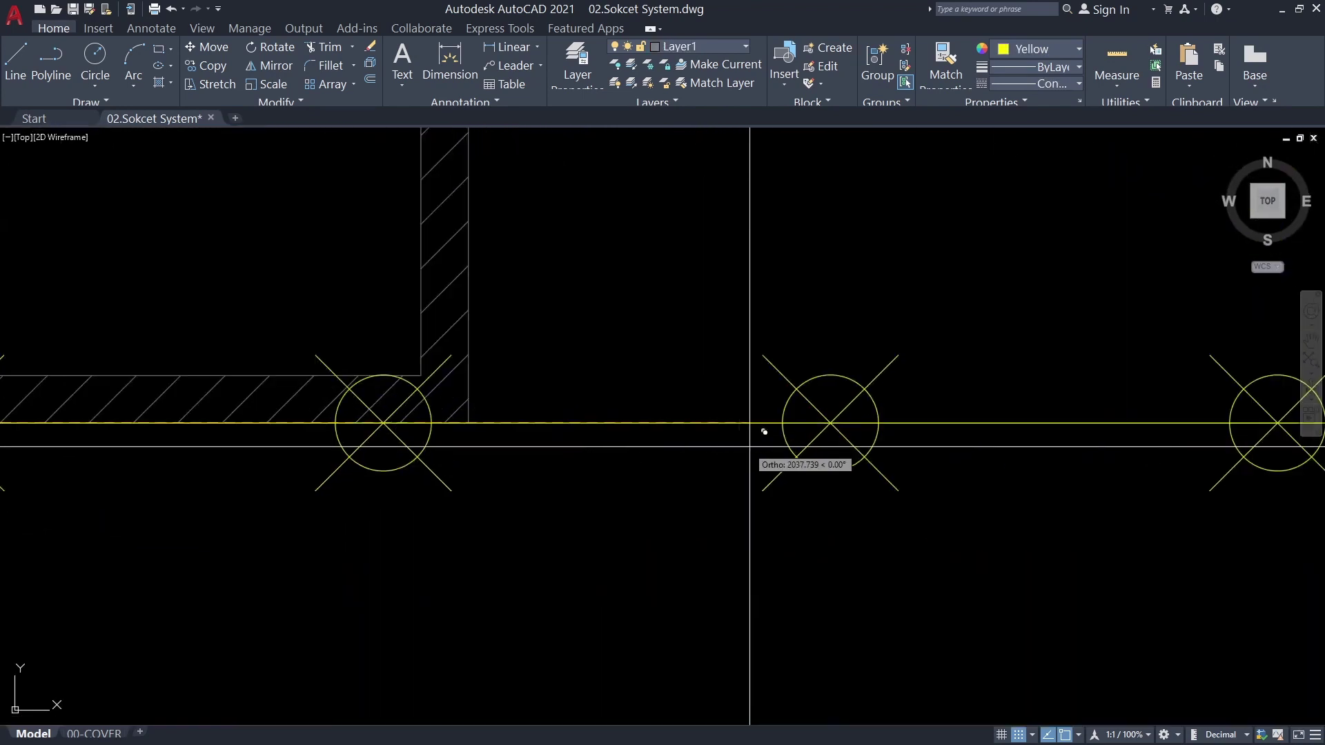
scroll(750, 447, "down", 6)
scroll(663, 491, "up", 3)
scroll(545, 542, "down", 2)
middle_click_drag(545, 542, 575, 513)
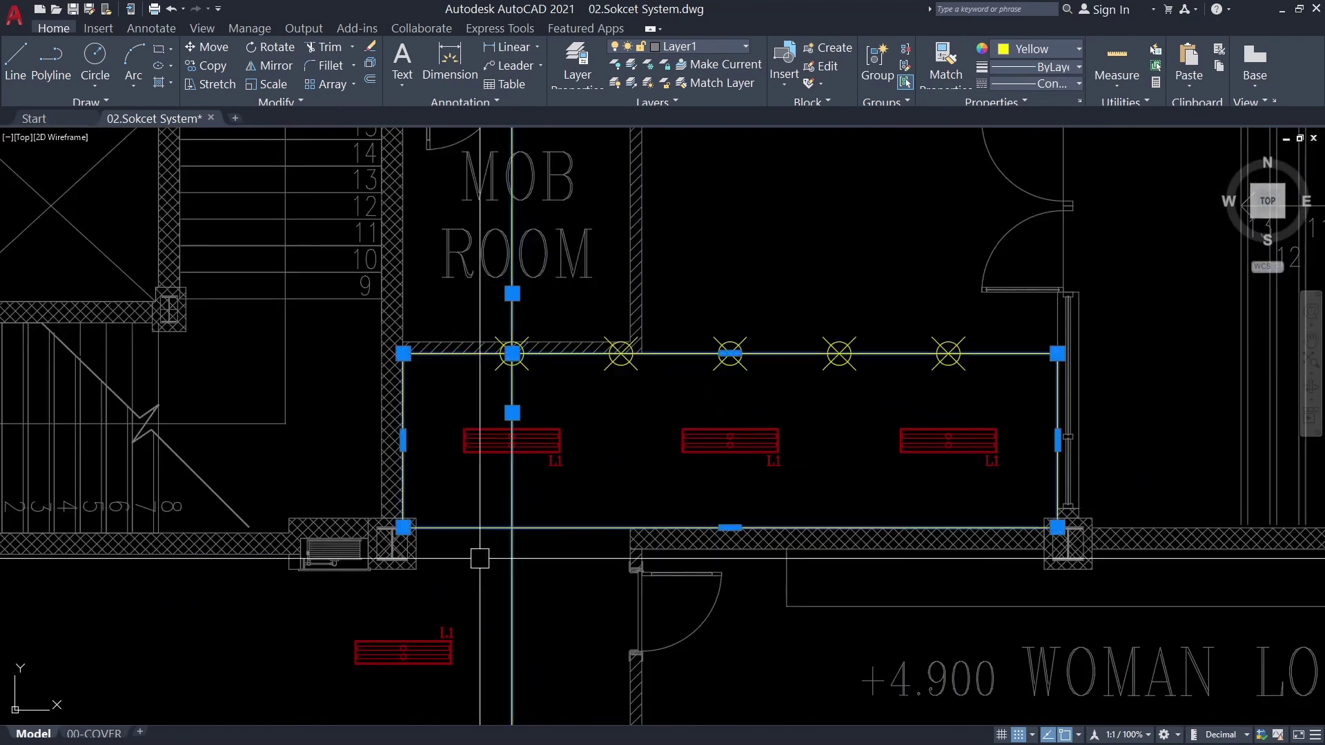
scroll(480, 558, "down", 5)
scroll(654, 489, "up", 5)
Select every light matching the L1 block using Select Similar
right_click(530, 421)
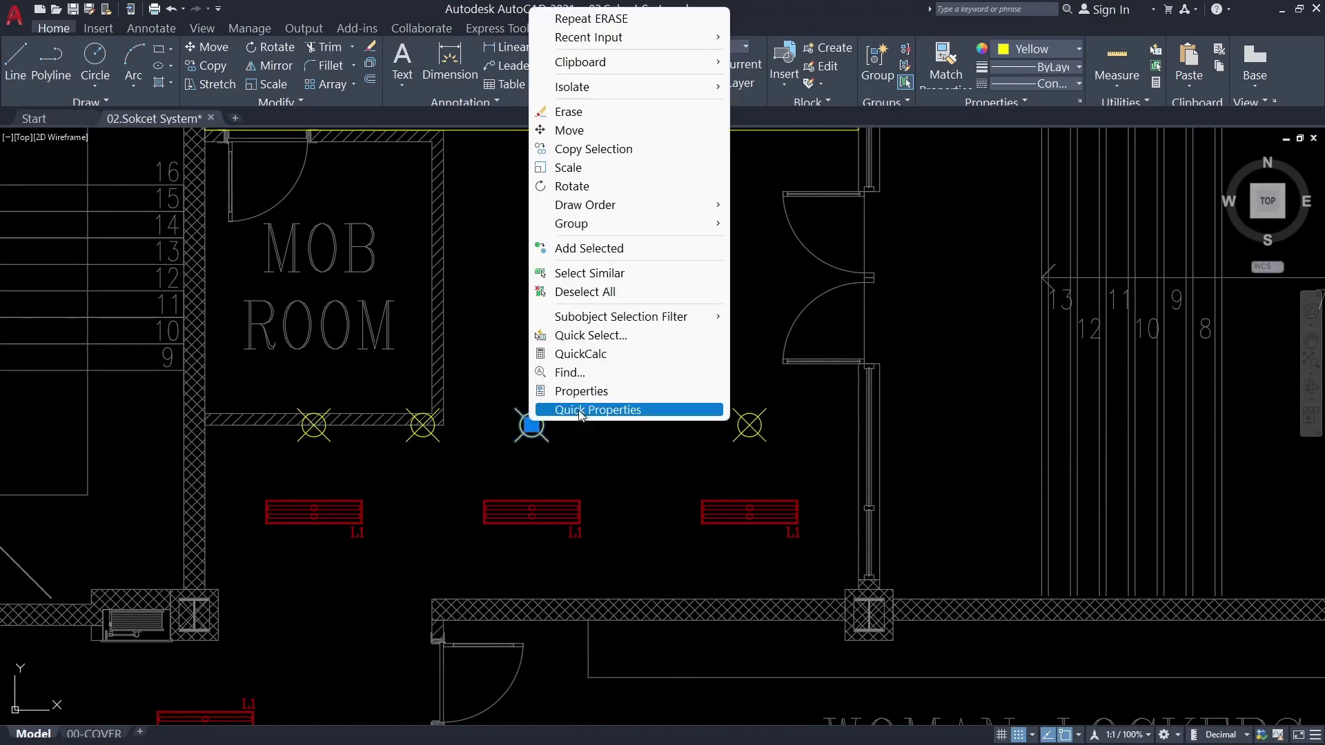
scroll(580, 413, "down", 1)
right_click(563, 472)
left_click(589, 274)
scroll(590, 273, "down", 3)
scroll(525, 483, "up", 1)
Copy the selected row of L1 lights from the column point down the hall
left_click(576, 514)
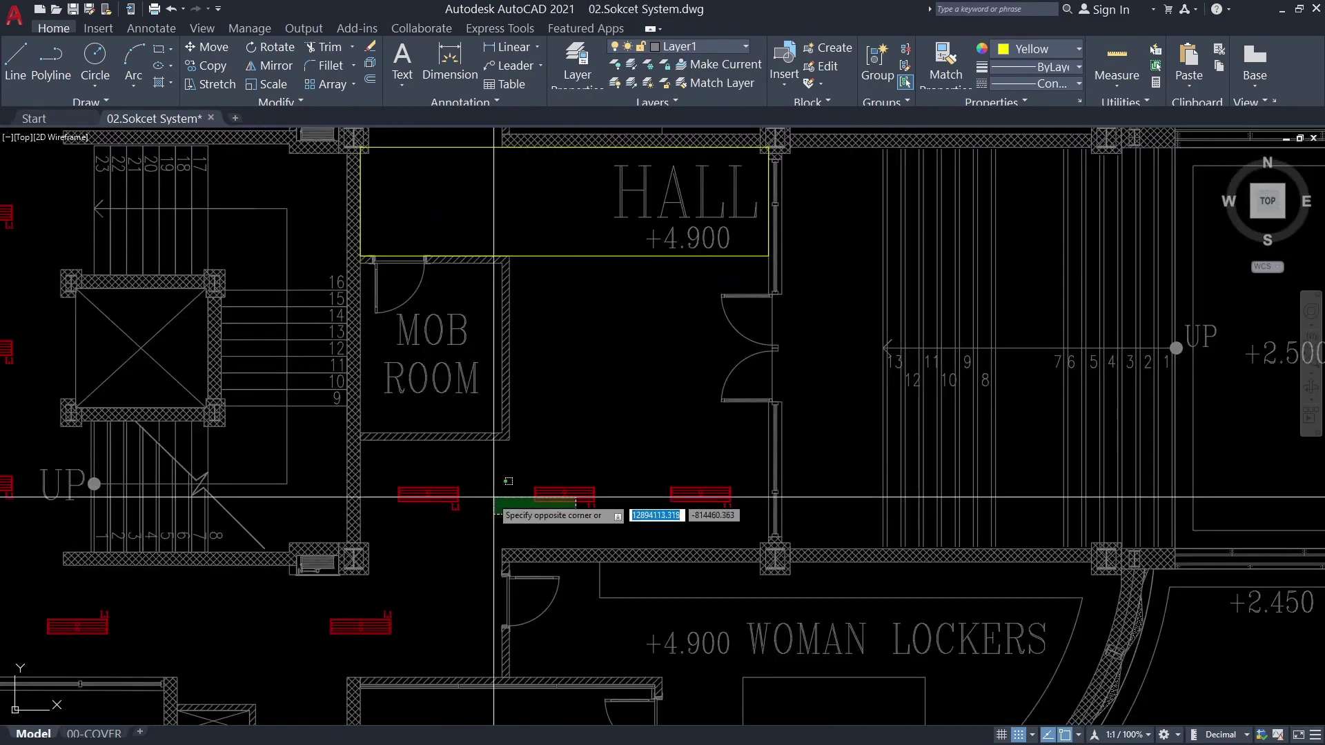
middle_click_drag(700, 494, 652, 557)
key("Return")
scroll(283, 532, "up", 3)
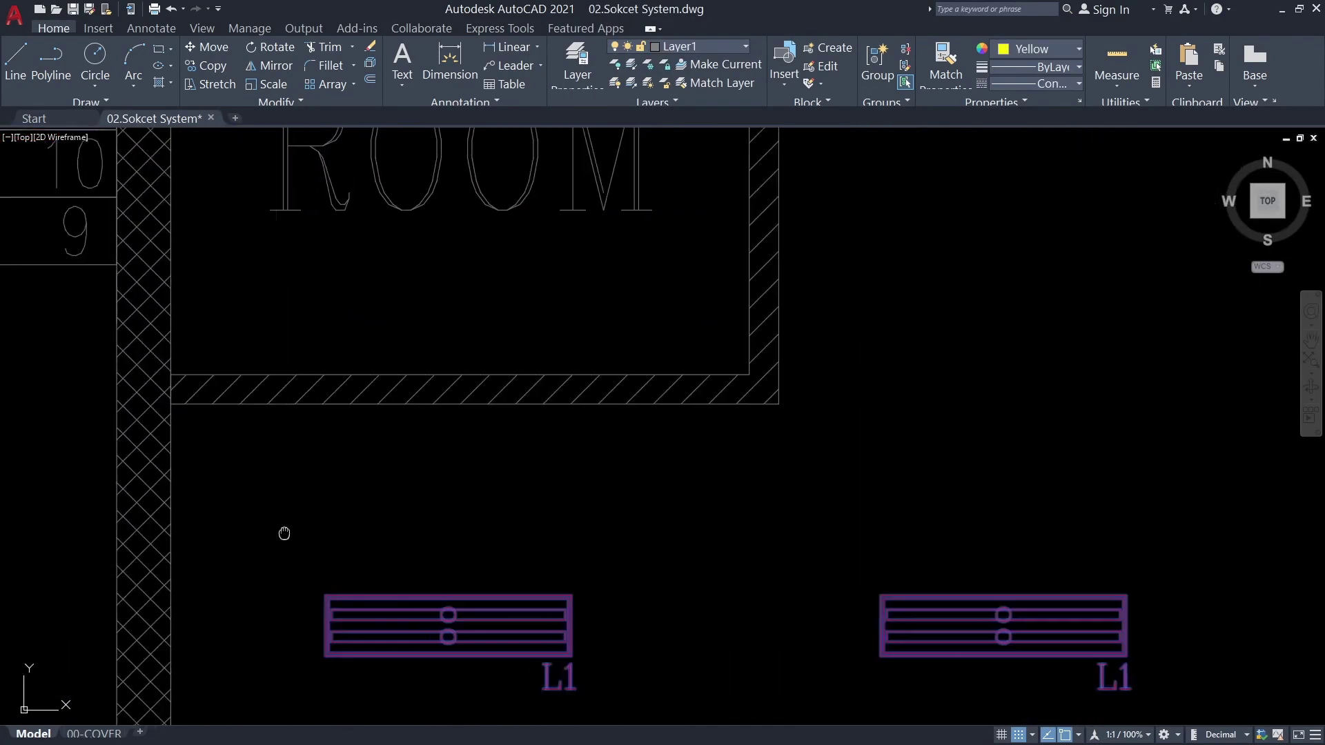
left_click(381, 408)
scroll(414, 482, "down", 3)
scroll(448, 508, "up", 5)
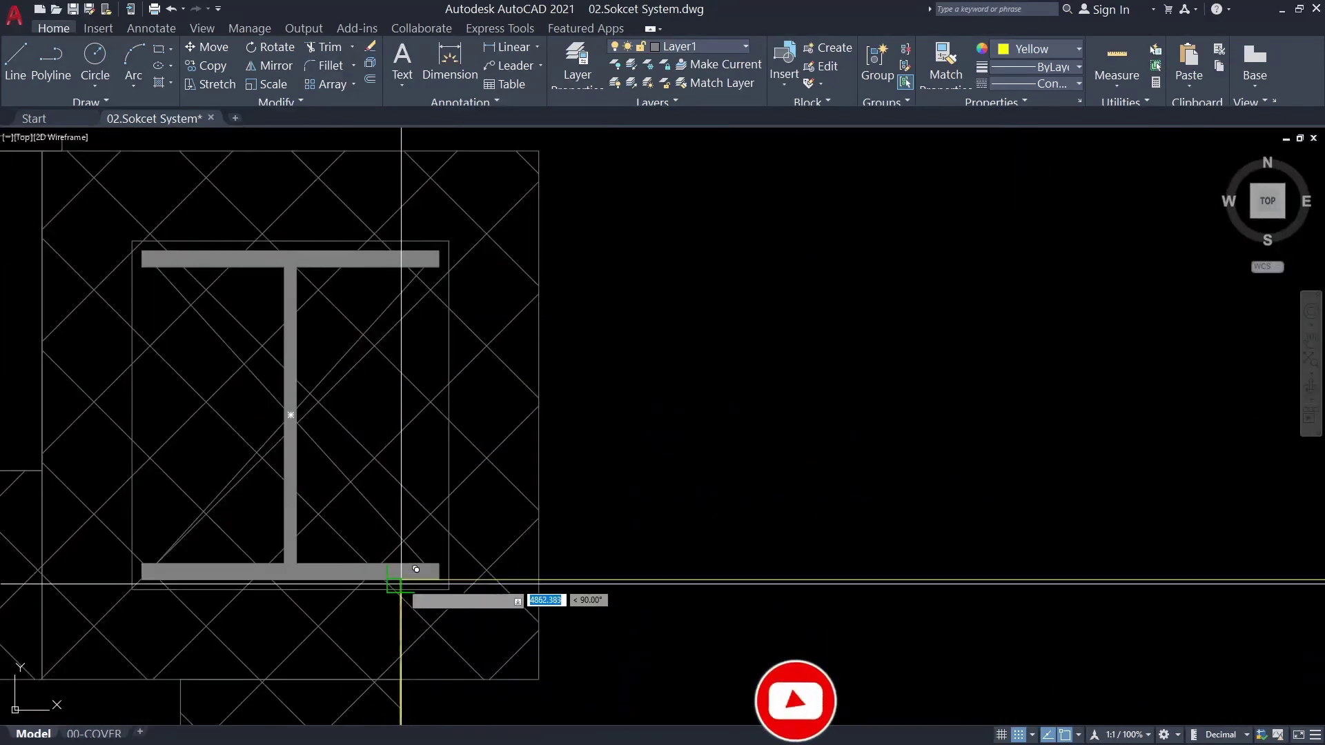
left_click(400, 583)
scroll(401, 583, "down", 3)
scroll(524, 386, "up", 4)
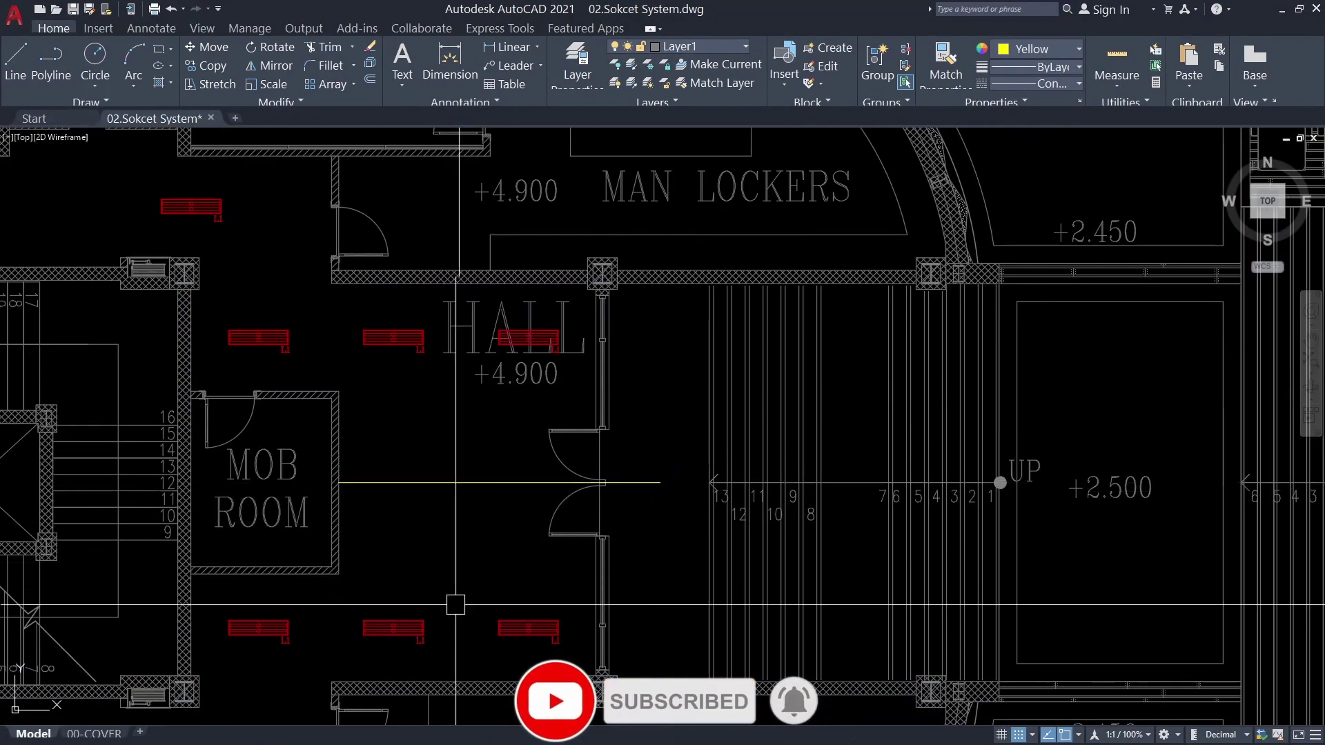
Copy a pair of hall lights east of the MOB ROOM toward the lockers
left_click(393, 628)
left_click(528, 628)
middle_click_drag(455, 604, 499, 523)
scroll(452, 540, "up", 3)
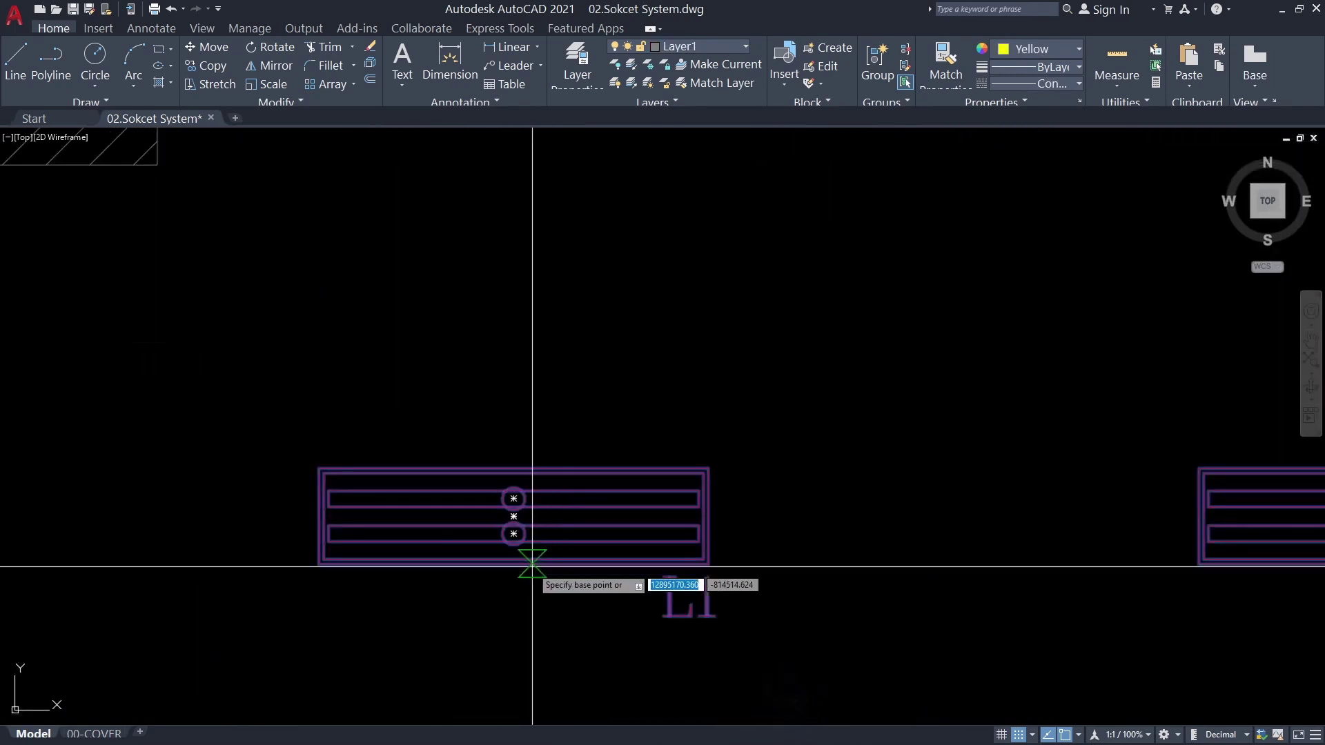
scroll(526, 562, "up", 3)
left_click(556, 423)
scroll(556, 422, "down", 4)
scroll(464, 473, "up", 2)
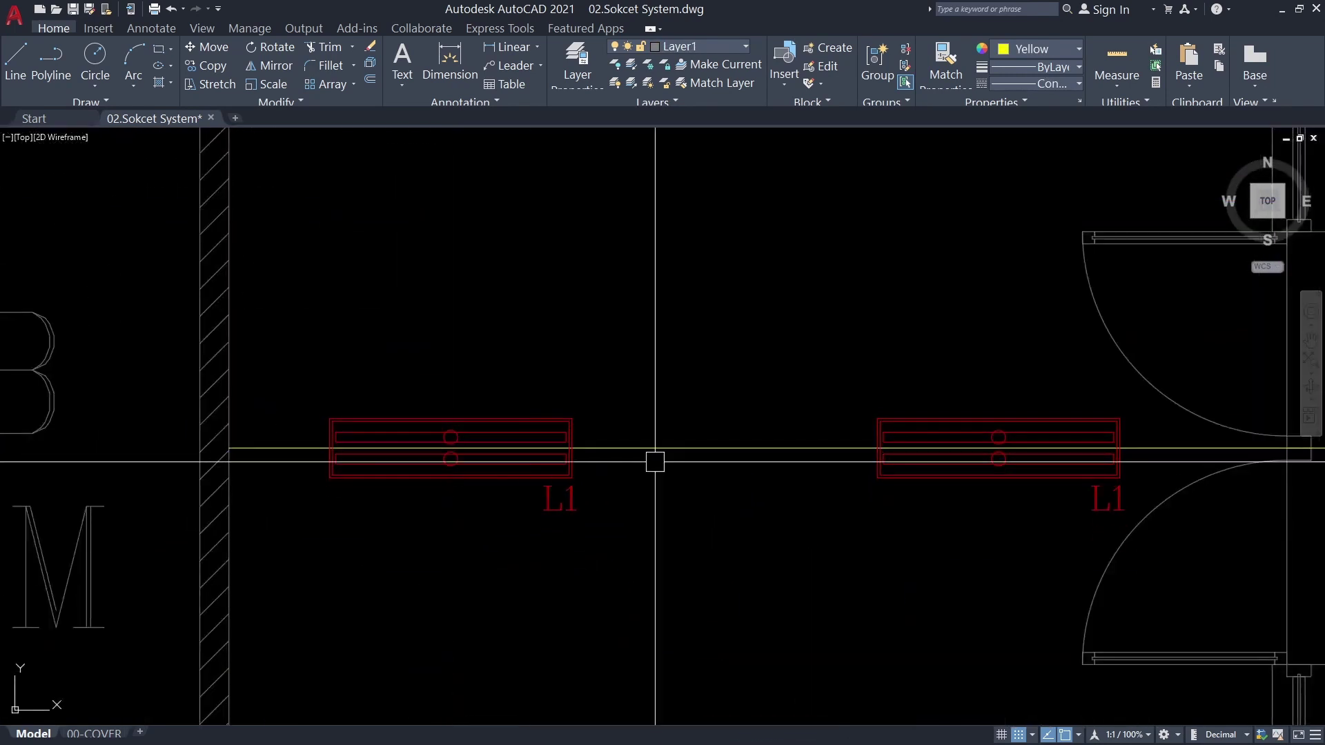
scroll(655, 462, "down", 3)
scroll(502, 483, "down", 4)
scroll(501, 523, "up", 2)
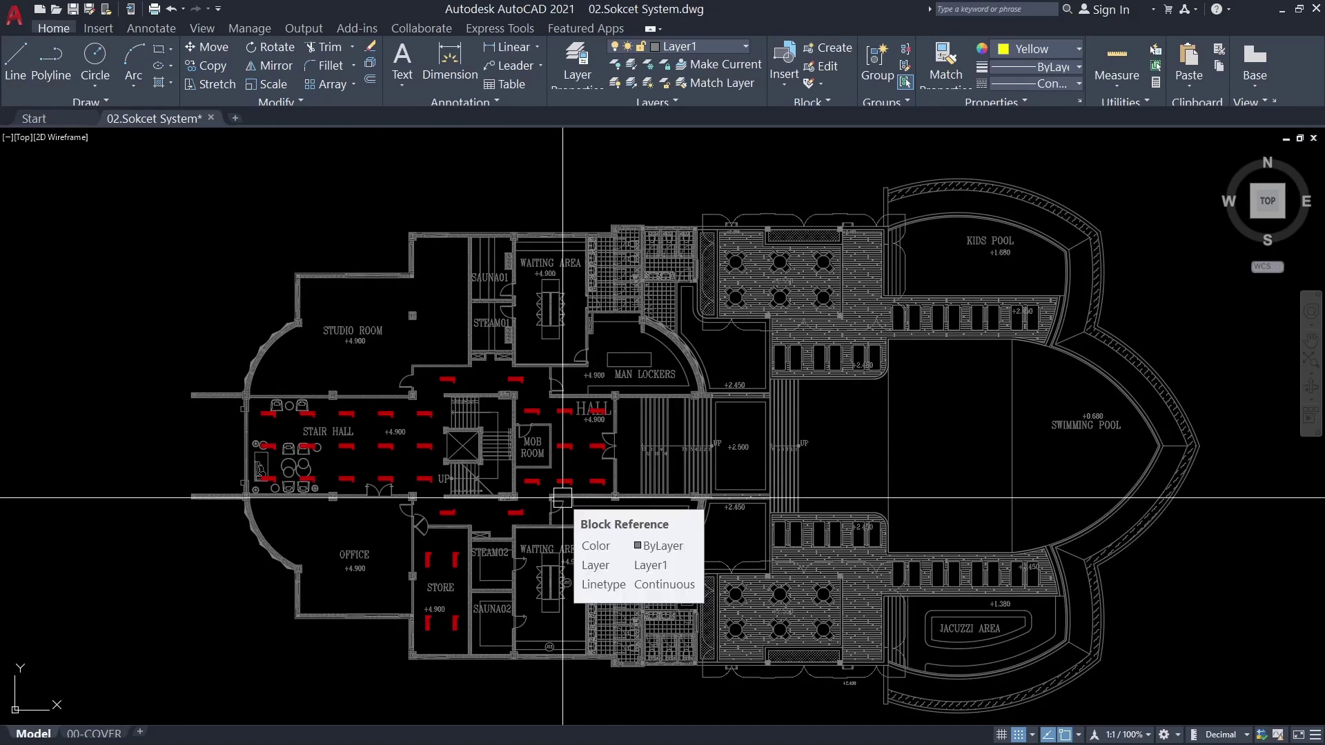
Pan the plan back to the store and waiting area
scroll(562, 496, "down", 2)
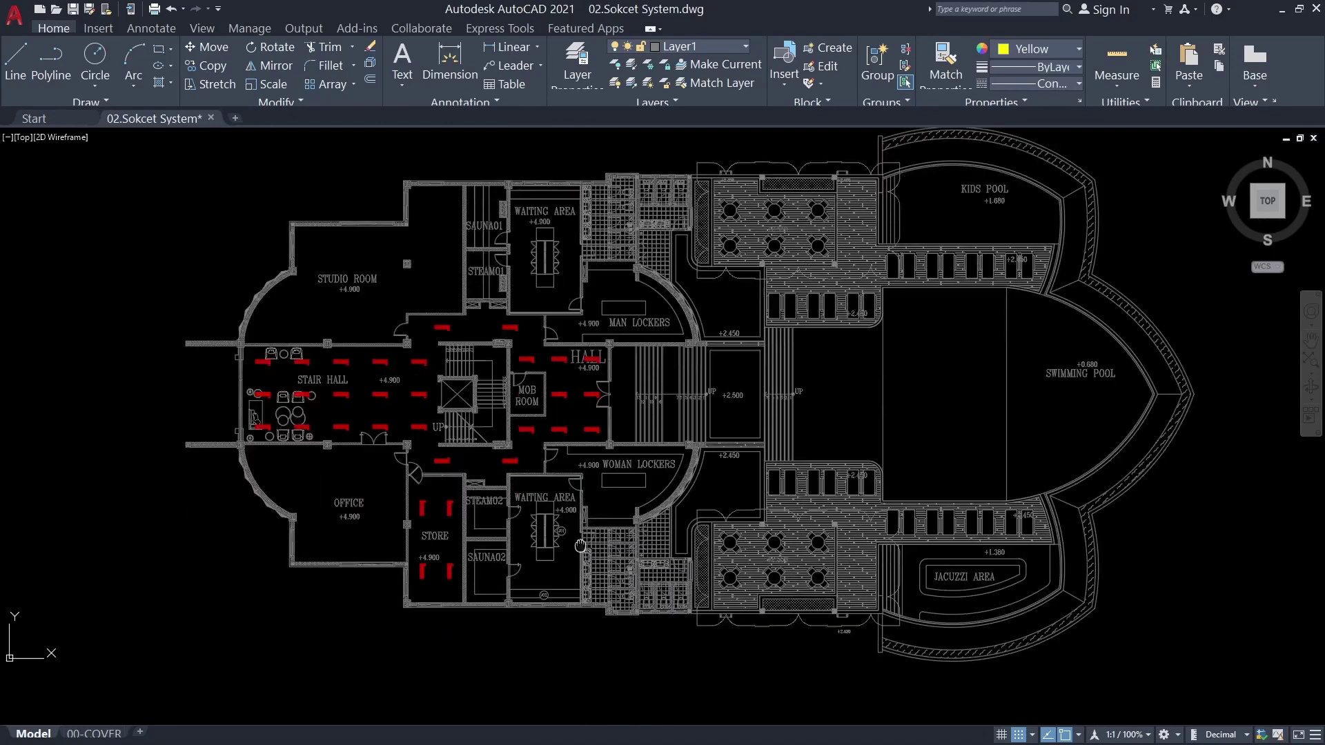
scroll(525, 476, "down", 5)
scroll(613, 526, "up", 6)
scroll(613, 526, "down", 3)
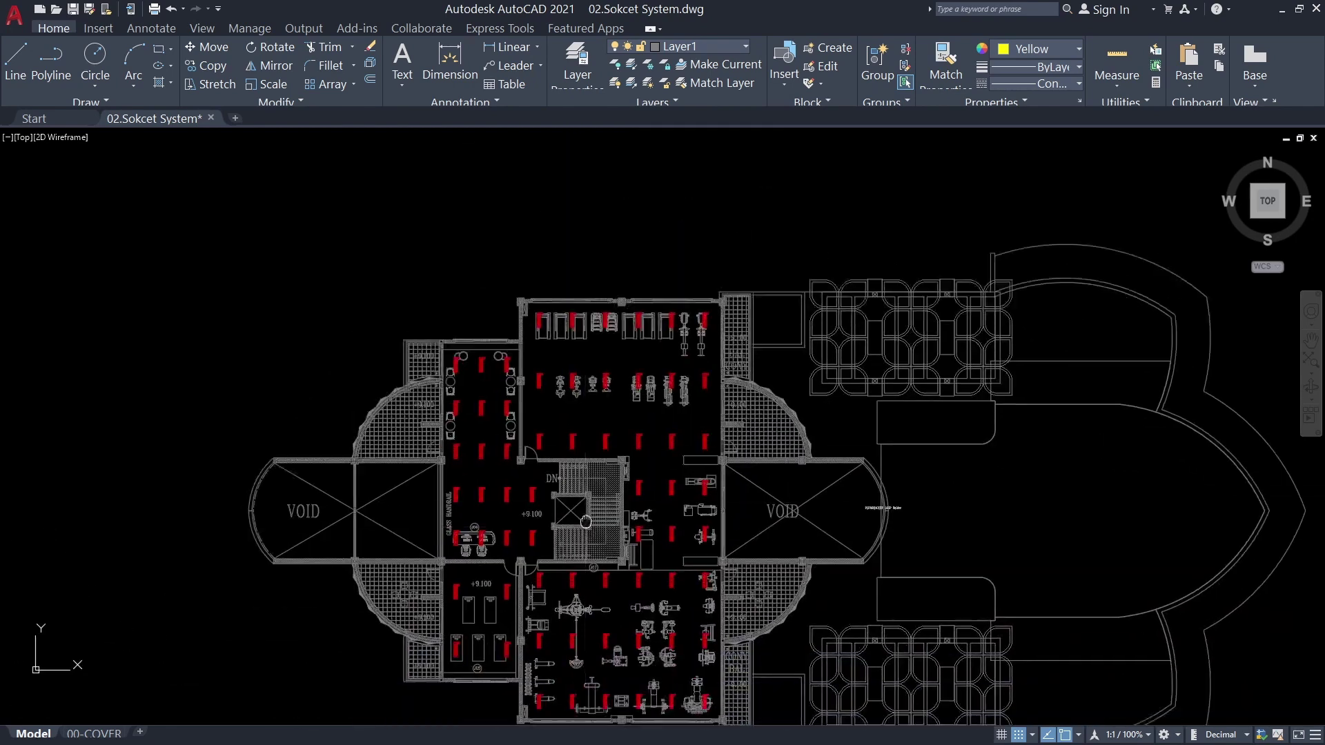
middle_click_drag(593, 711, 573, 607)
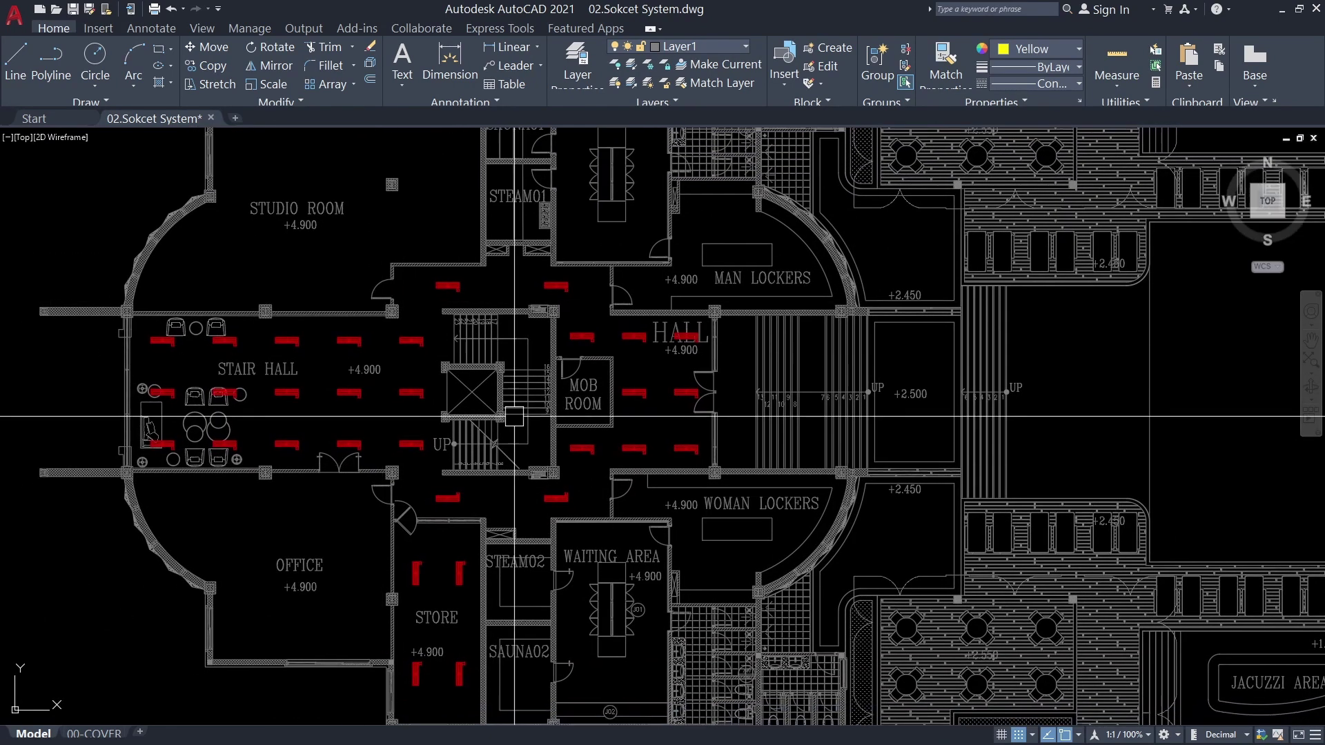
middle_click_drag(273, 588, 408, 438)
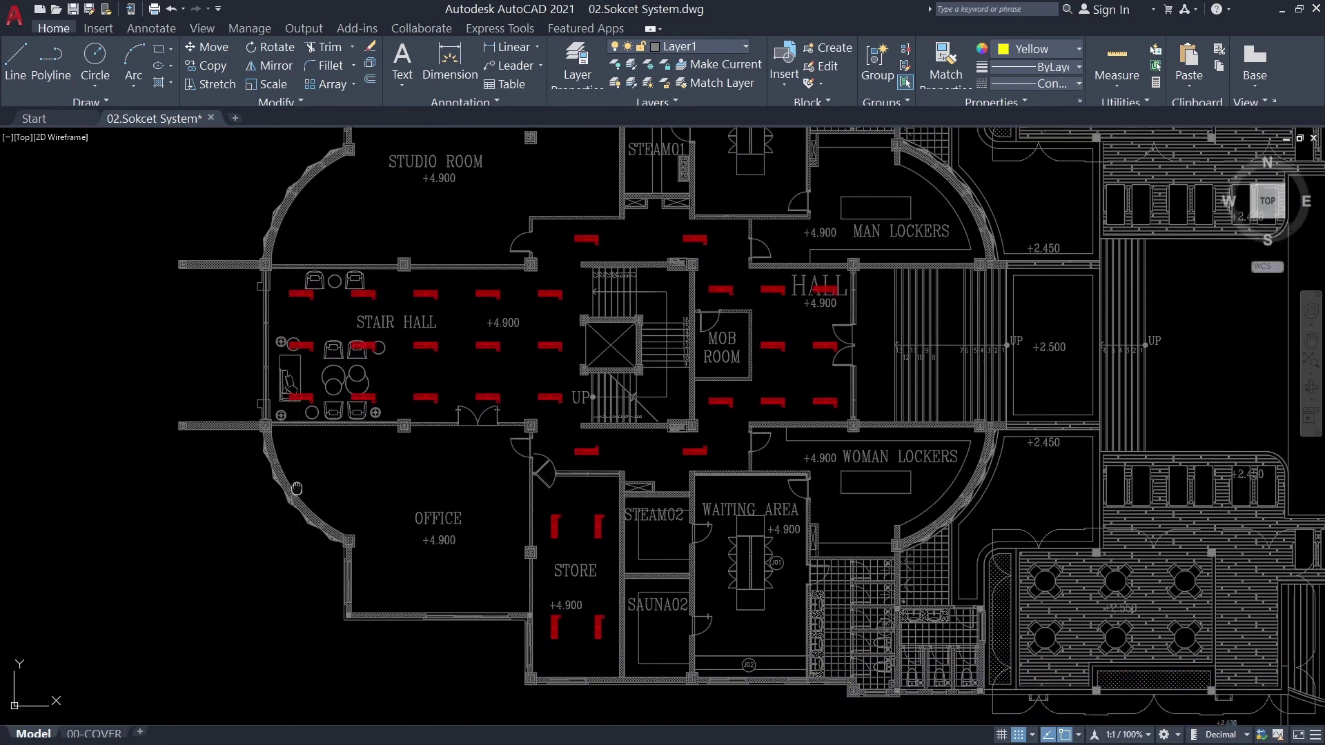
Draw yellow vertical guide lines through the five marks on the WAITING AREA's north wall
scroll(731, 459, "up", 4)
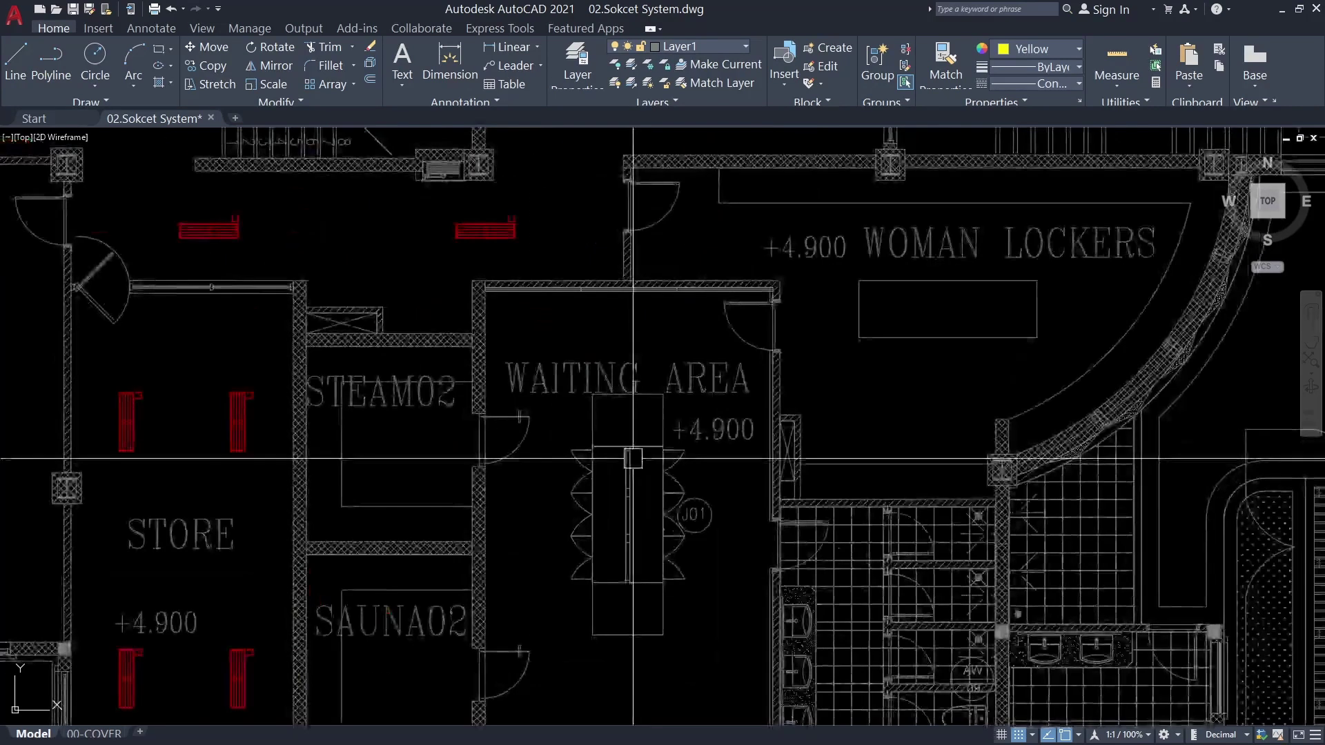
type("rec")
key("Return")
scroll(632, 459, "up", 4)
left_click(355, 308)
scroll(700, 541, "down", 5)
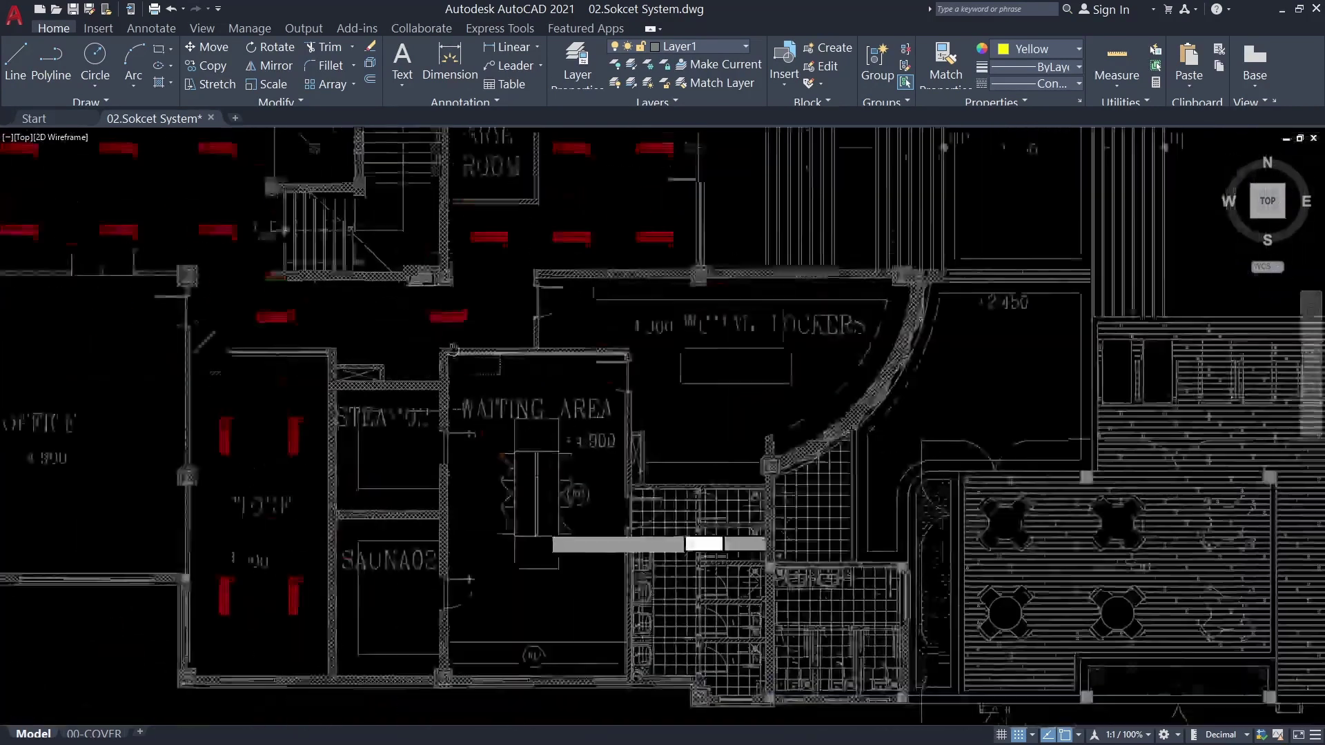
scroll(635, 549, "up", 5)
scroll(696, 545, "up", 3)
scroll(586, 561, "down", 6)
scroll(567, 508, "down", 2)
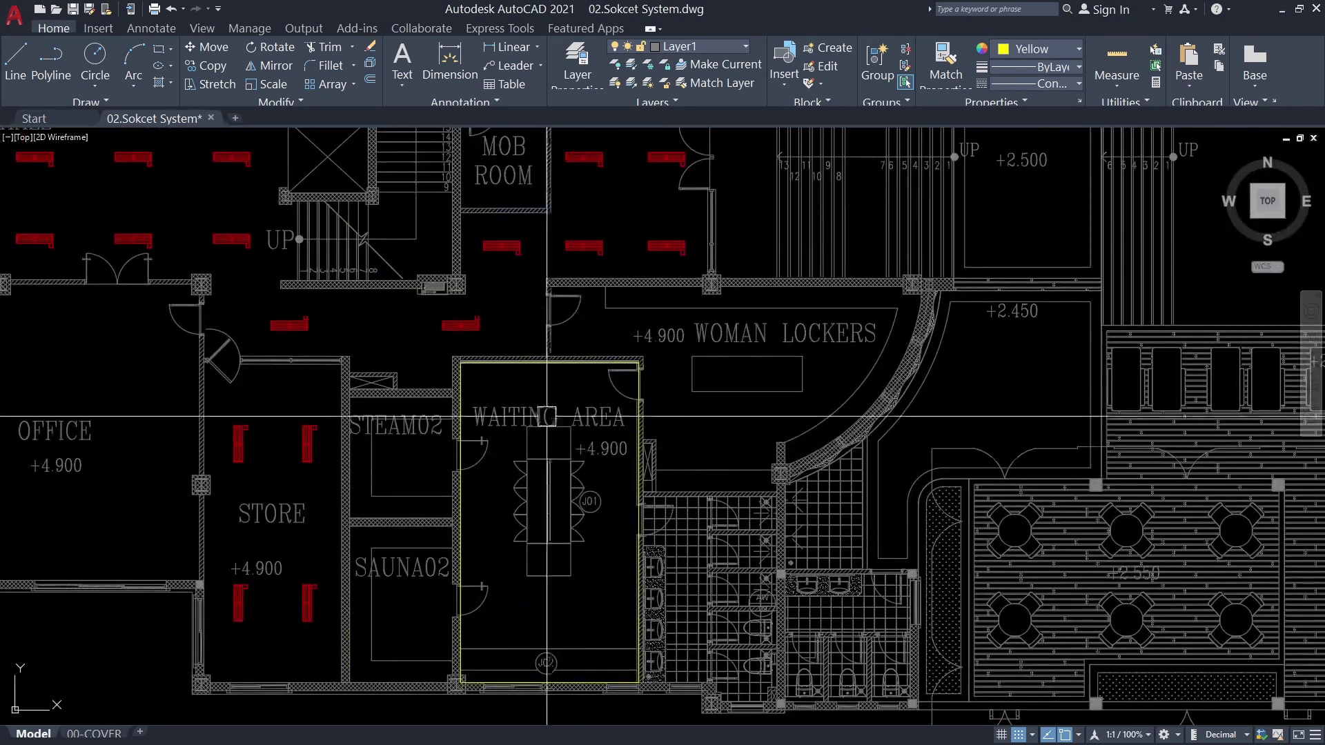
scroll(572, 509, "up", 2)
scroll(572, 510, "up", 5)
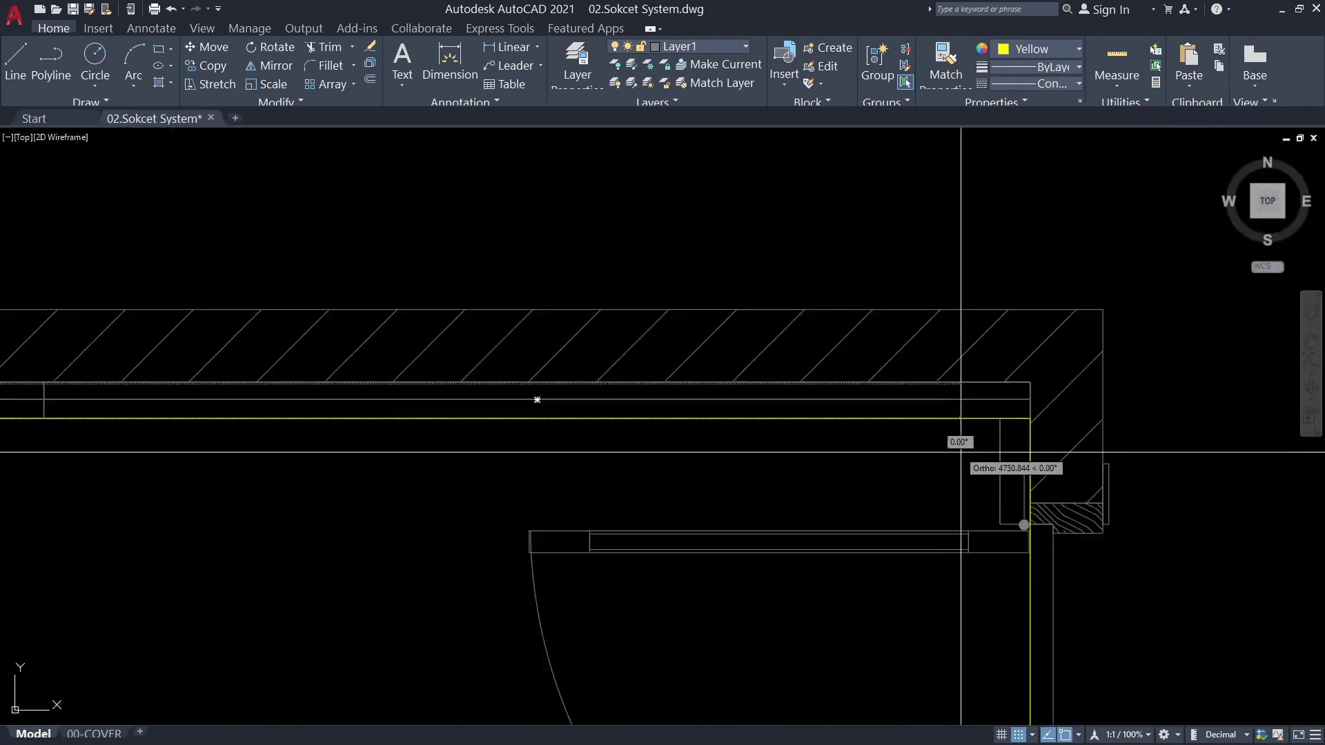
scroll(1064, 398, "up", 2)
scroll(651, 468, "down", 4)
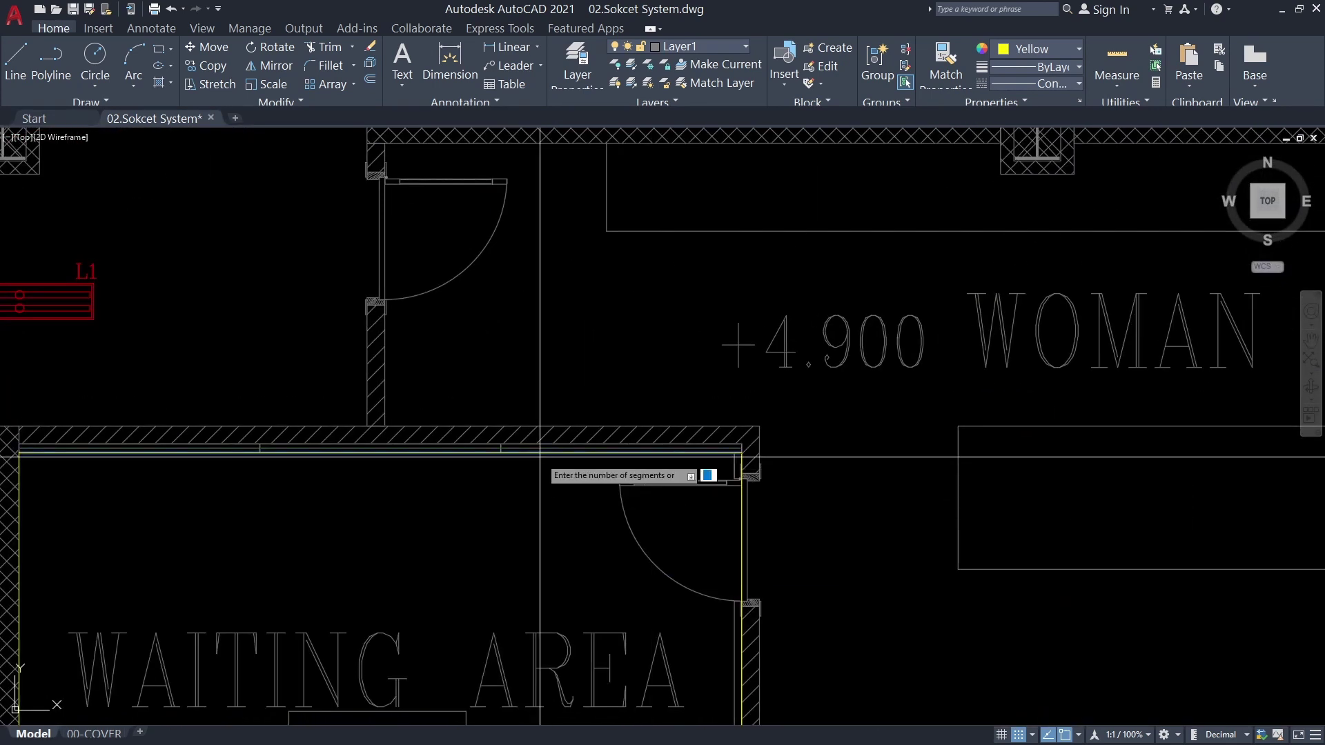
scroll(552, 448, "down", 4)
scroll(591, 370, "up", 2)
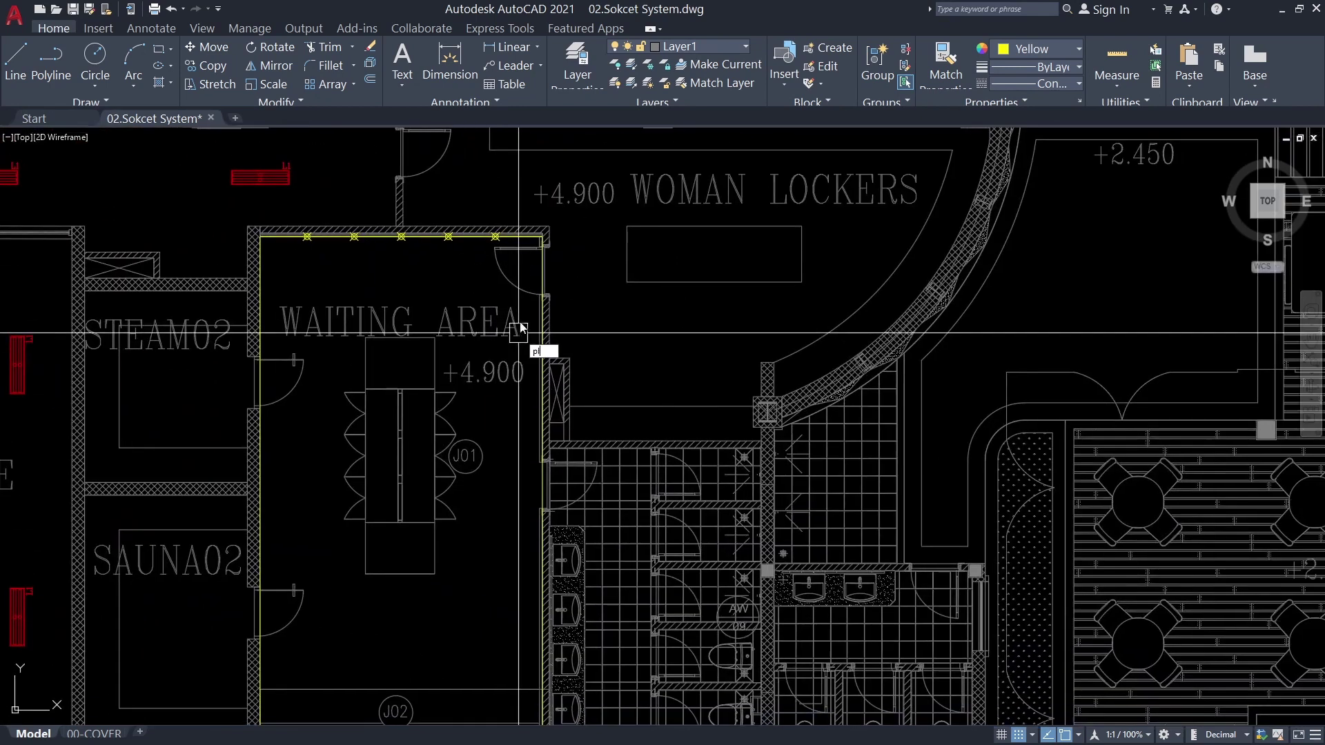
scroll(541, 349, "up", 8)
scroll(559, 324, "down", 5)
scroll(508, 469, "up", 3)
scroll(529, 442, "up", 3)
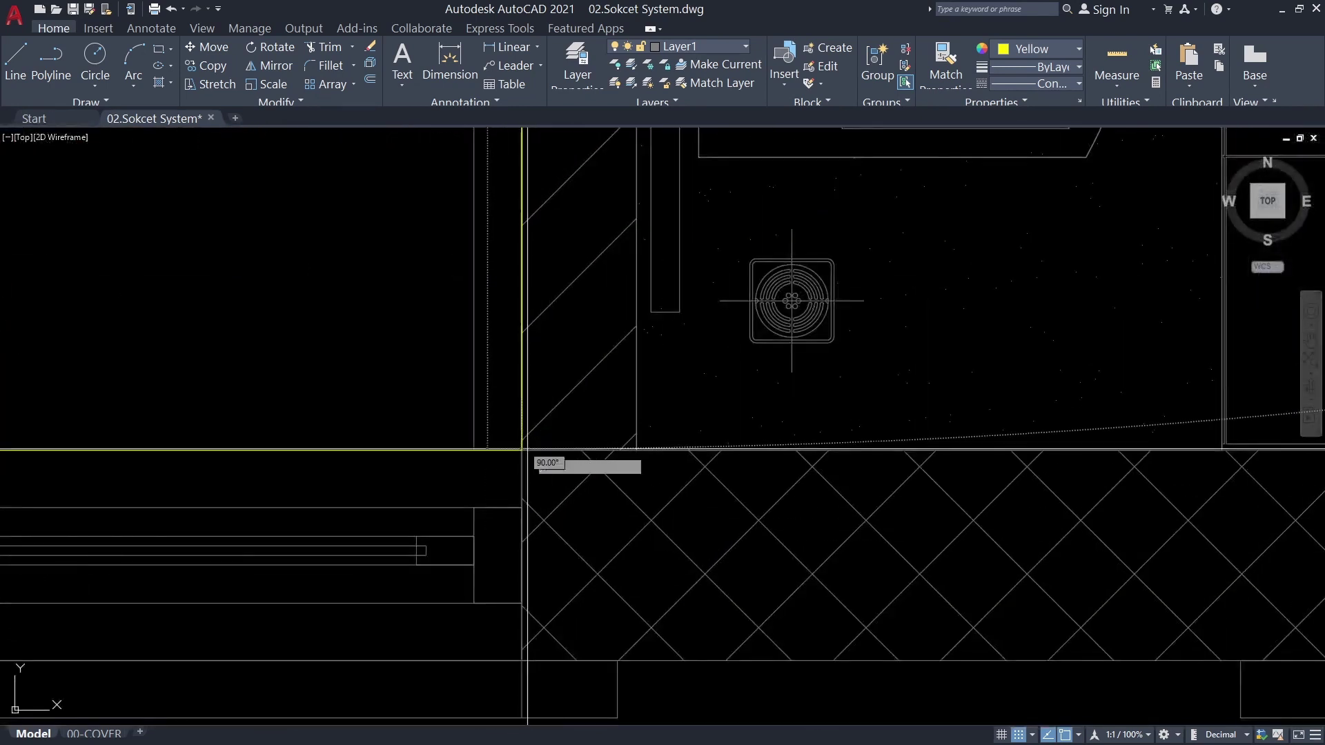
scroll(505, 498, "up", 1)
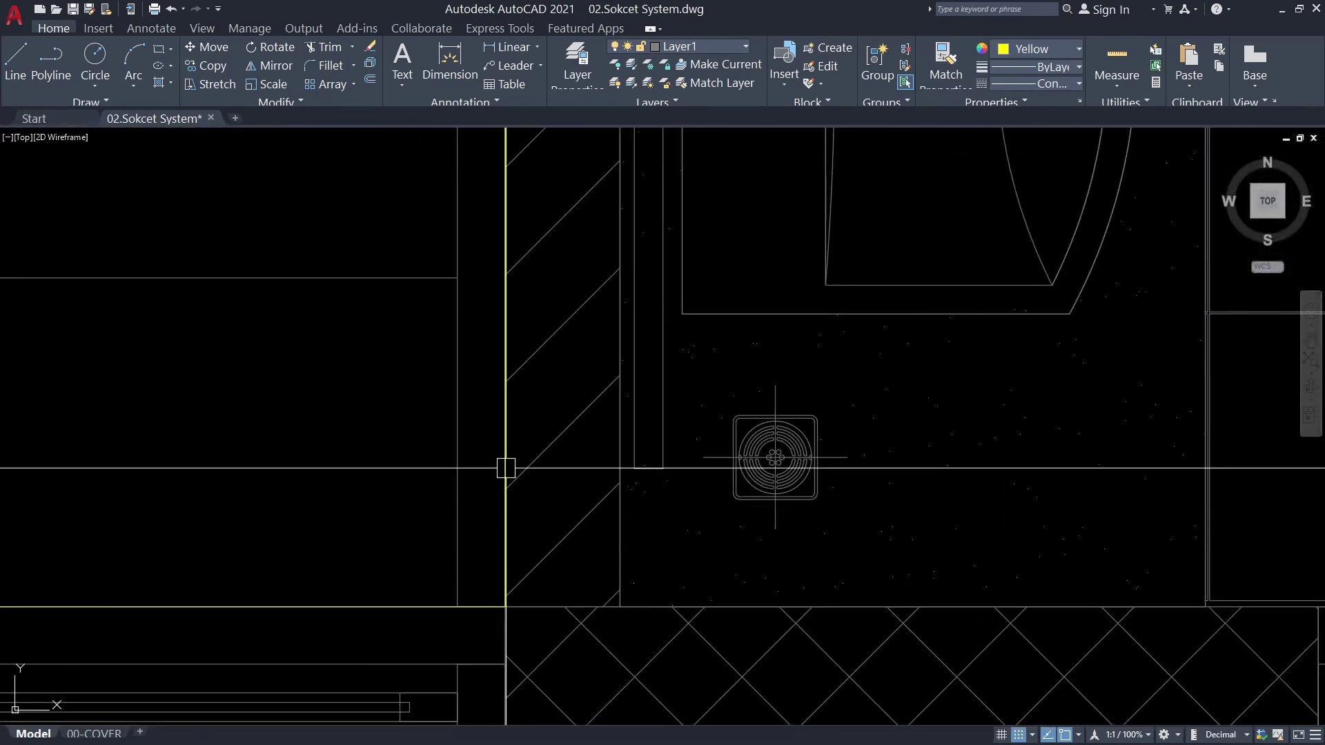
scroll(507, 443, "down", 5)
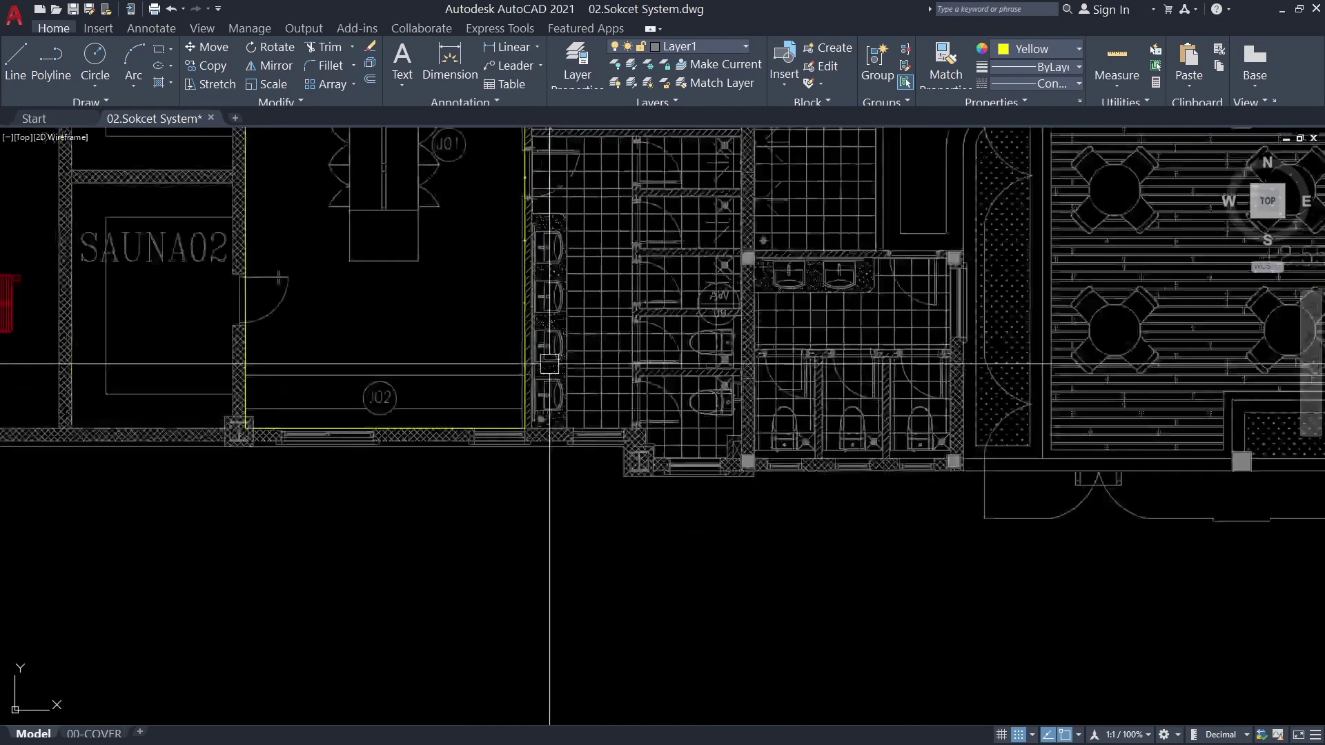
scroll(483, 335, "up", 3)
scroll(487, 401, "up", 6)
scroll(556, 463, "up", 1)
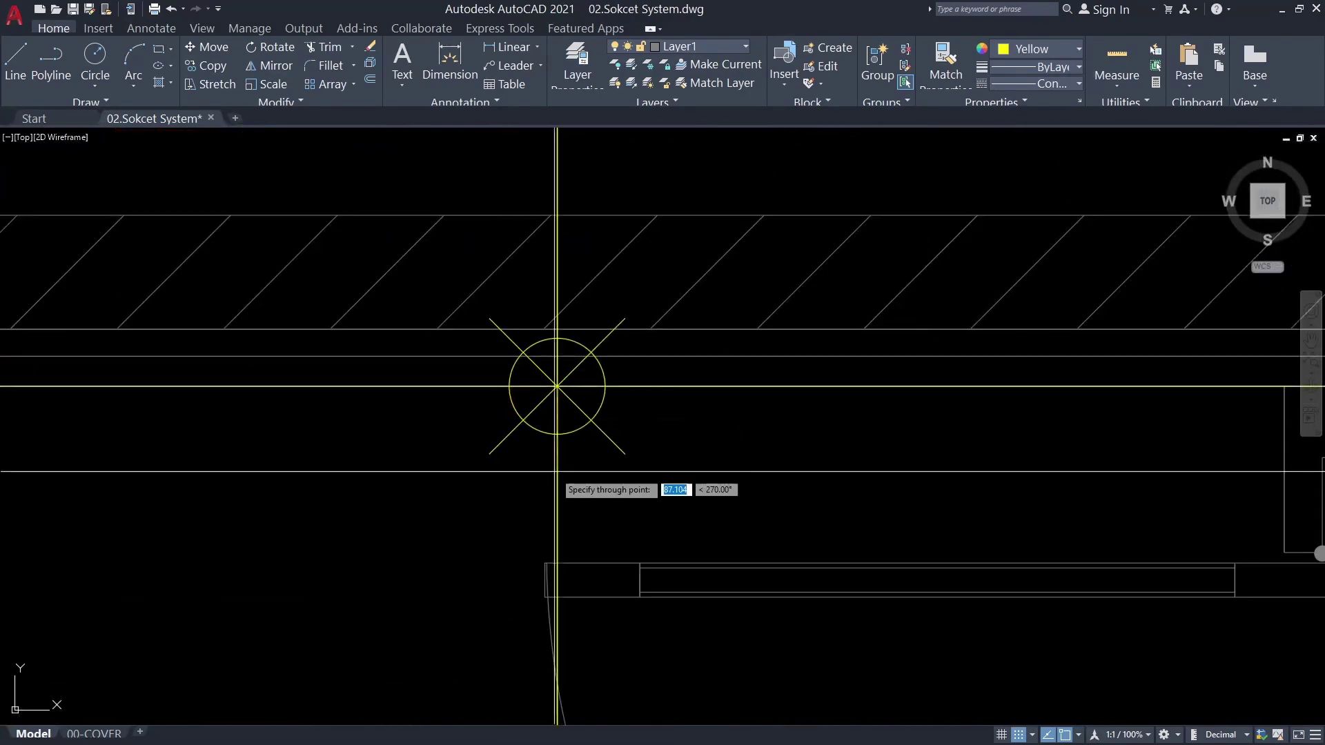
scroll(412, 470, "down", 1)
scroll(339, 571, "down", 2)
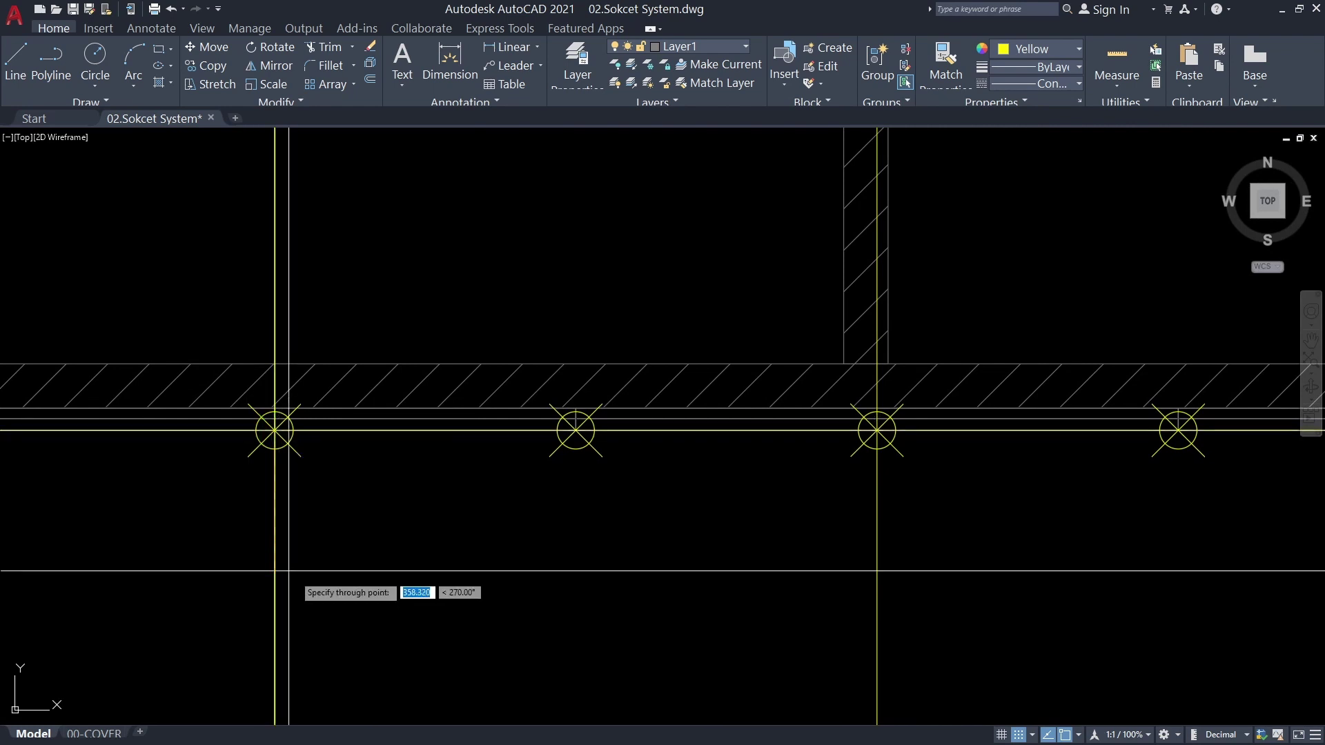
scroll(293, 573, "down", 3)
scroll(541, 507, "up", 6)
scroll(500, 532, "down", 4)
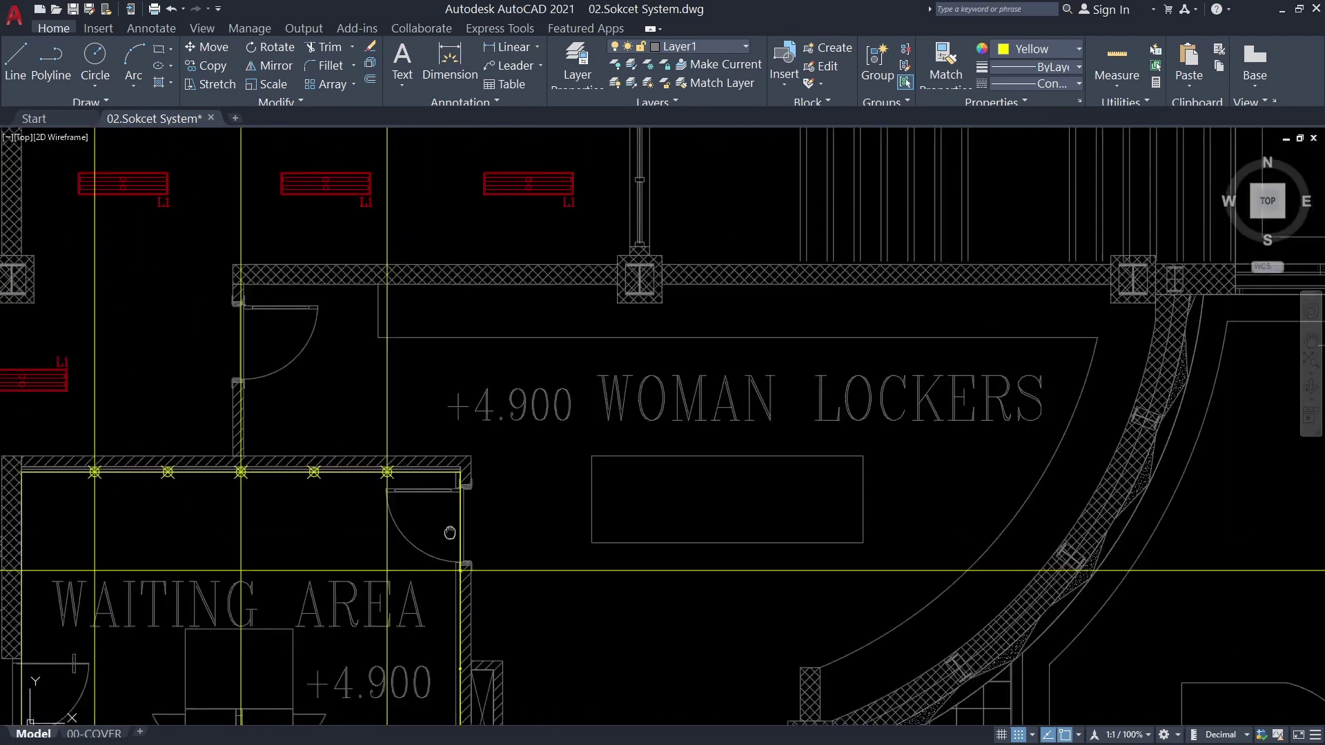
scroll(414, 552, "down", 3)
scroll(242, 551, "up", 4)
scroll(167, 587, "up", 2)
Start moving the selected light block and zoom in on the waiting area
scroll(231, 494, "up", 5)
key("m")
key("space")
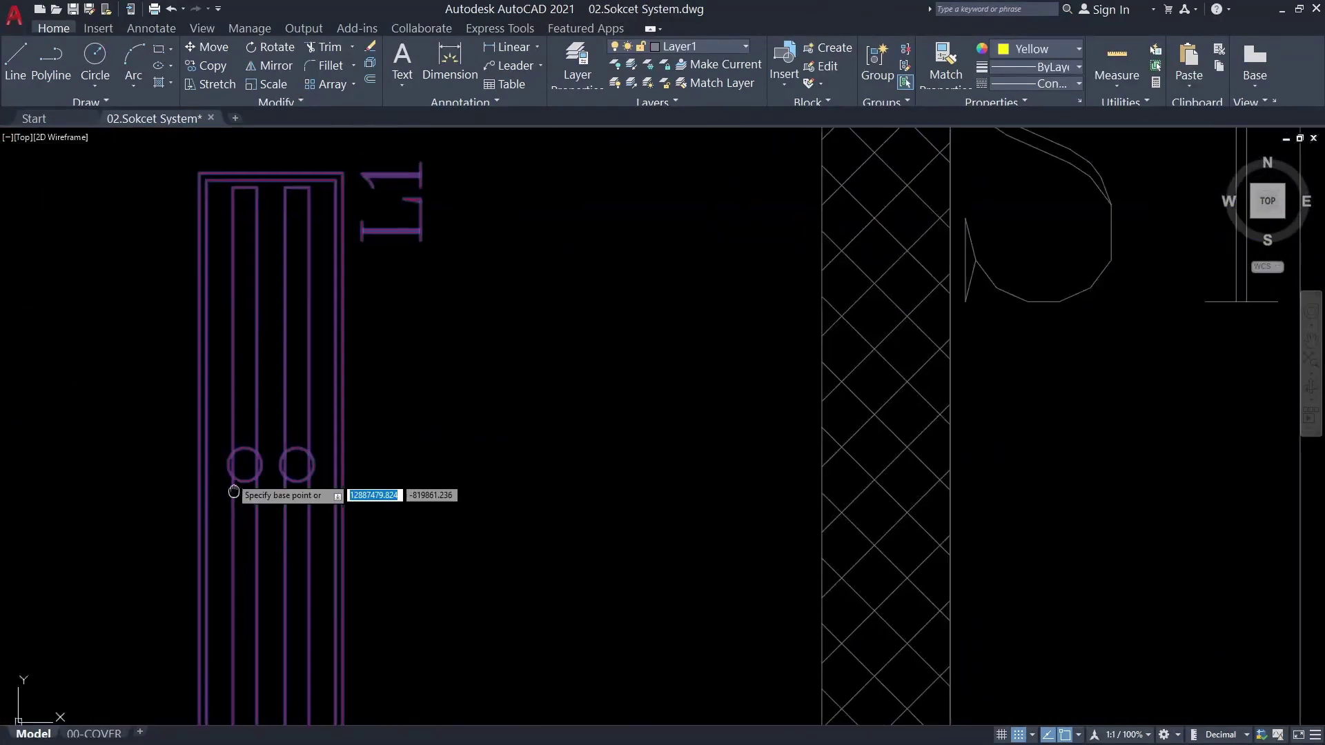
scroll(249, 459, "down", 5)
scroll(896, 399, "up", 4)
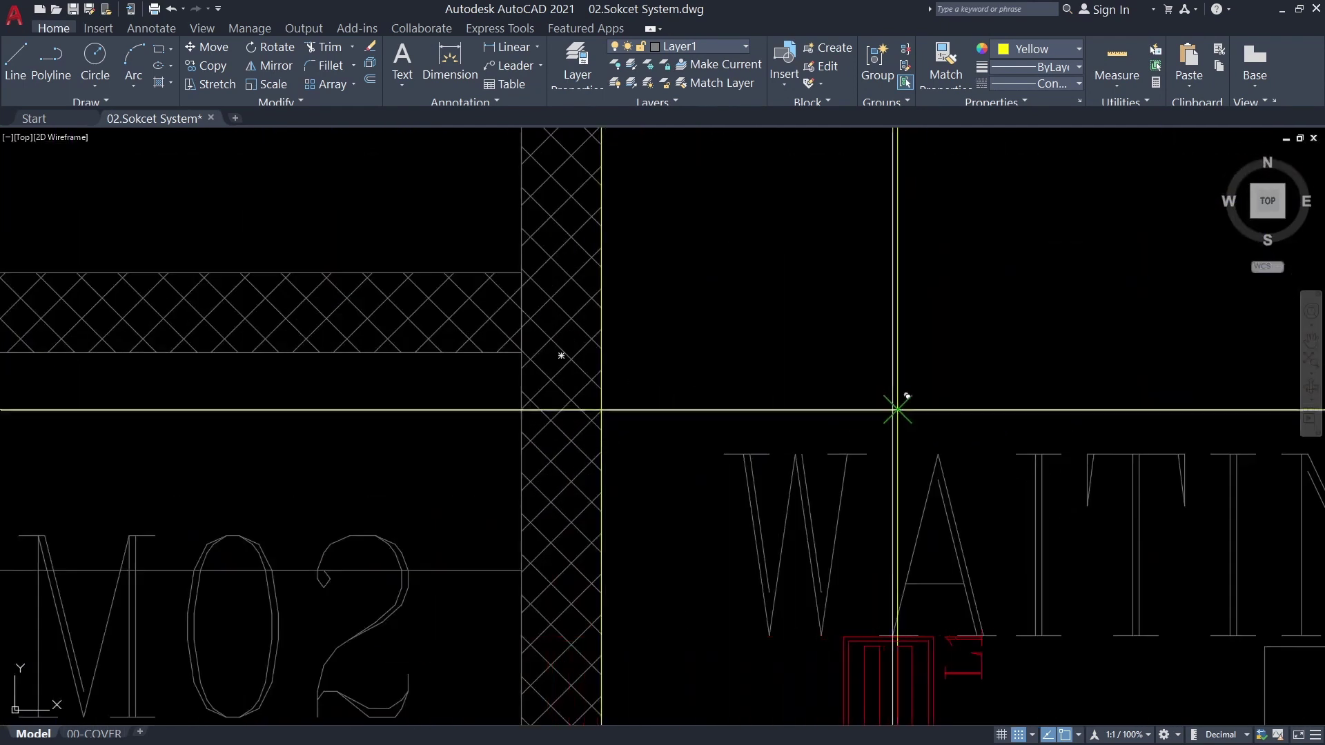
scroll(734, 438, "down", 4)
scroll(1061, 483, "up", 2)
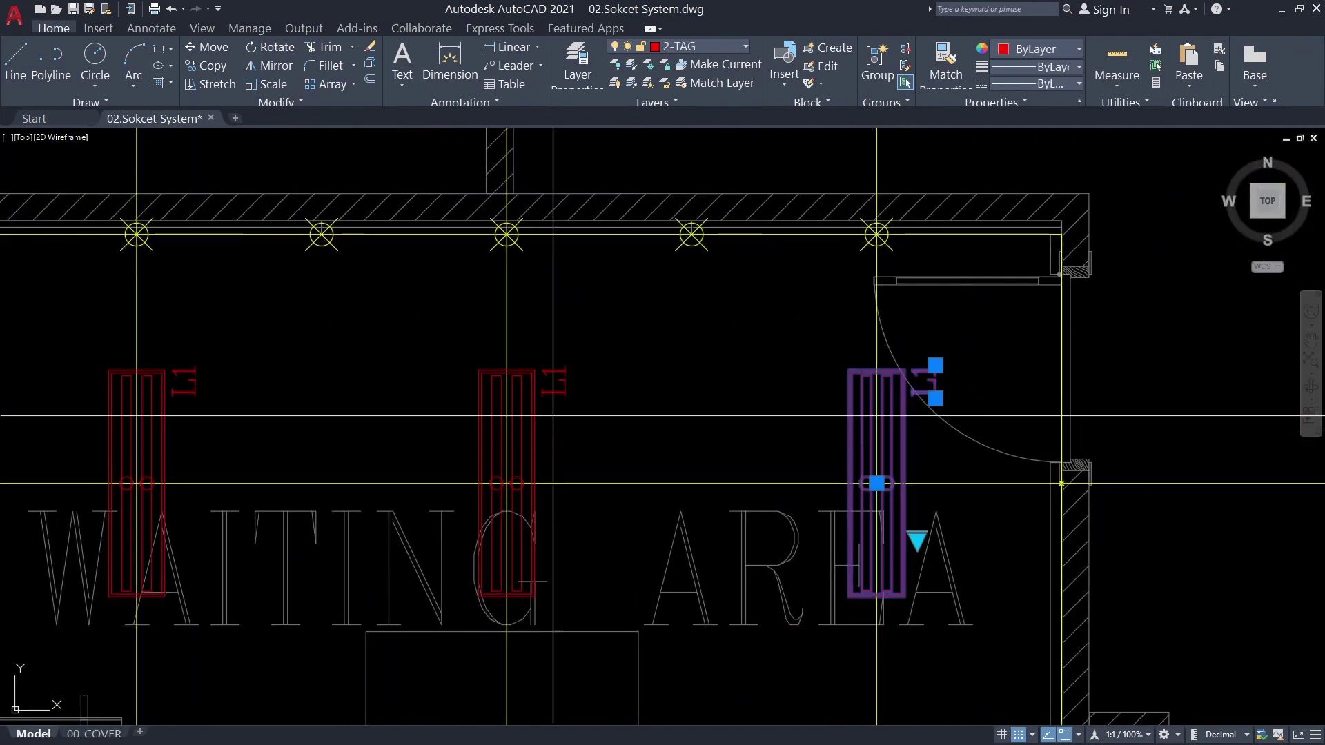
scroll(172, 392, "down", 3)
scroll(207, 458, "up", 4)
scroll(372, 385, "up", 2)
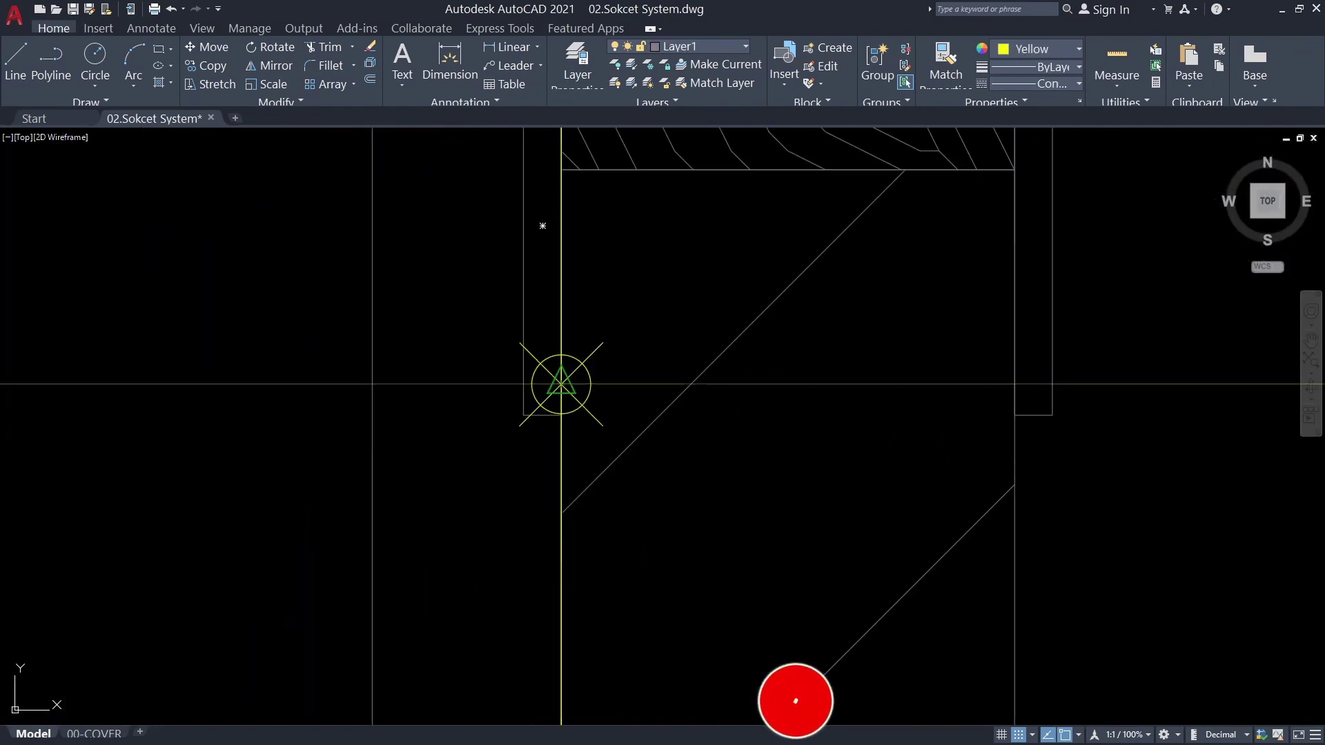
scroll(601, 416, "down", 4)
scroll(598, 207, "up", 3)
scroll(568, 488, "up", 2)
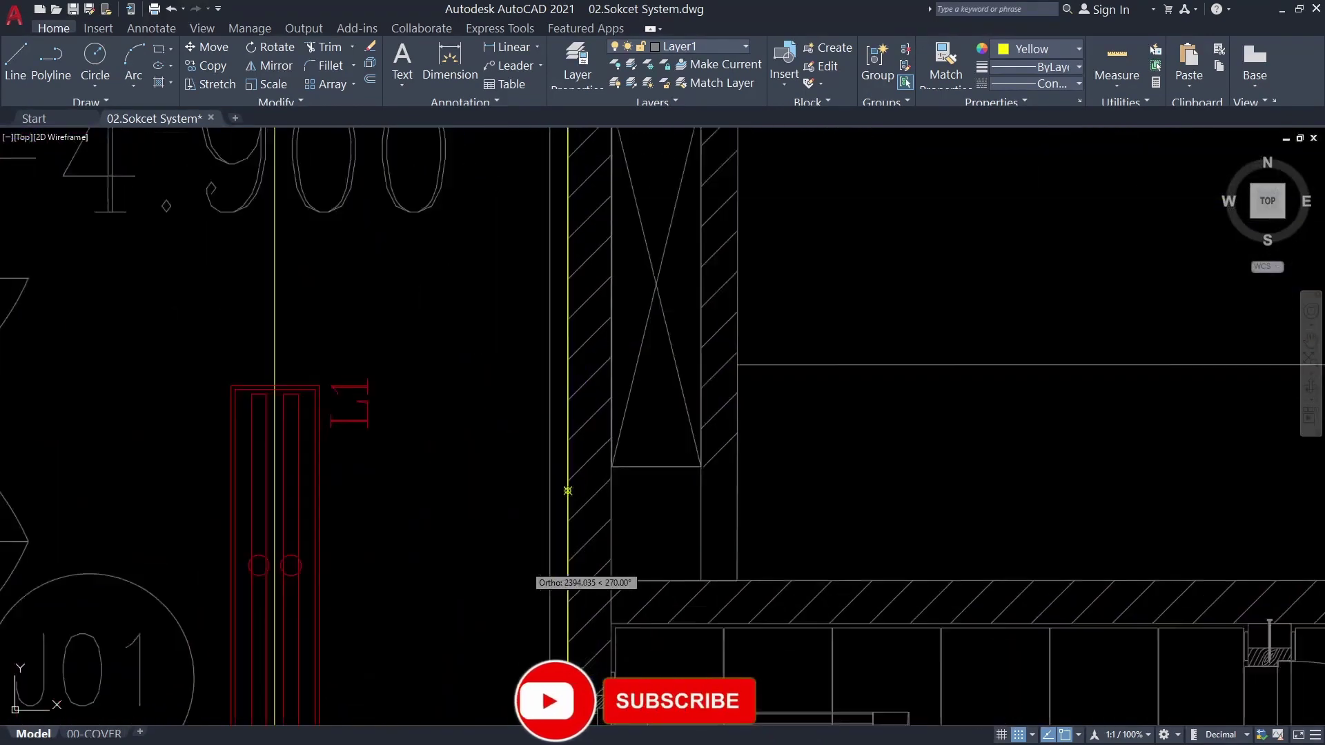
scroll(687, 387, "up", 2)
scroll(670, 402, "down", 4)
scroll(473, 509, "down", 4)
scroll(580, 355, "up", 2)
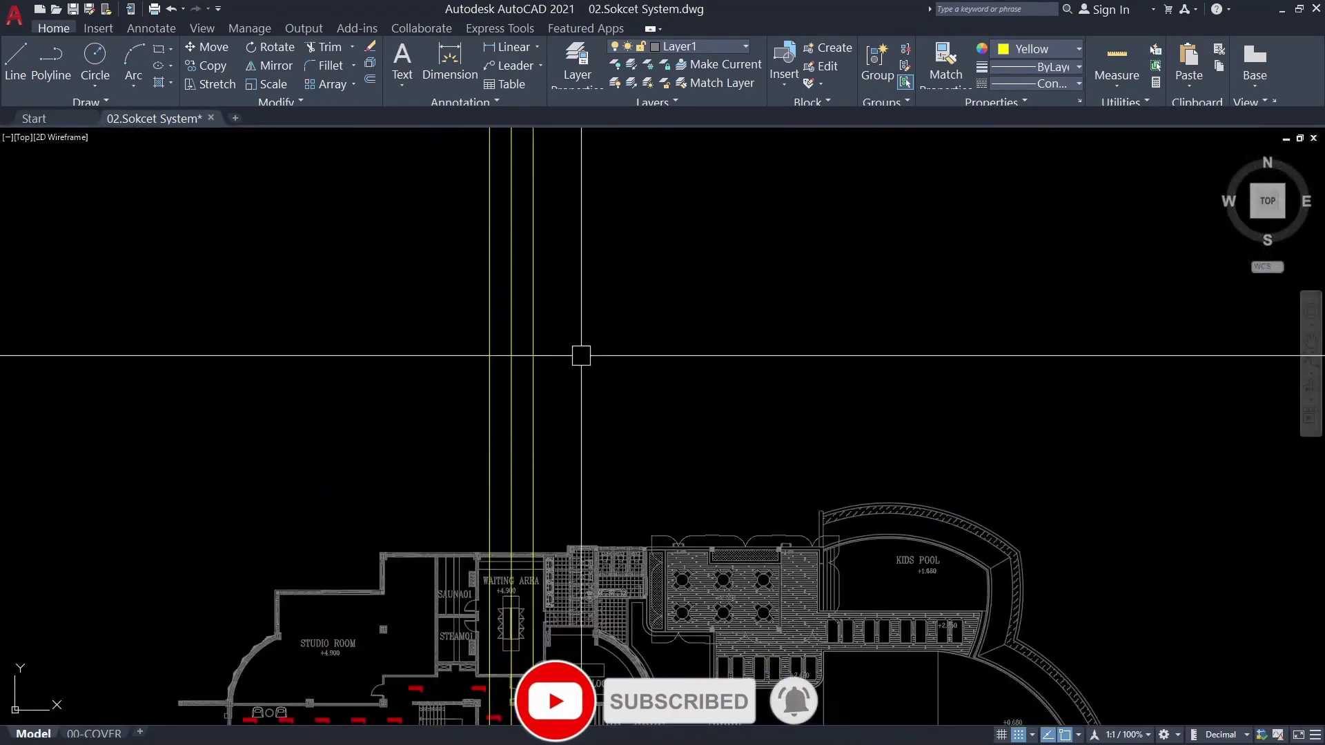
scroll(405, 495, "down", 2)
scroll(405, 494, "up", 2)
middle_click_drag(442, 483, 463, 473)
scroll(524, 497, "up", 4)
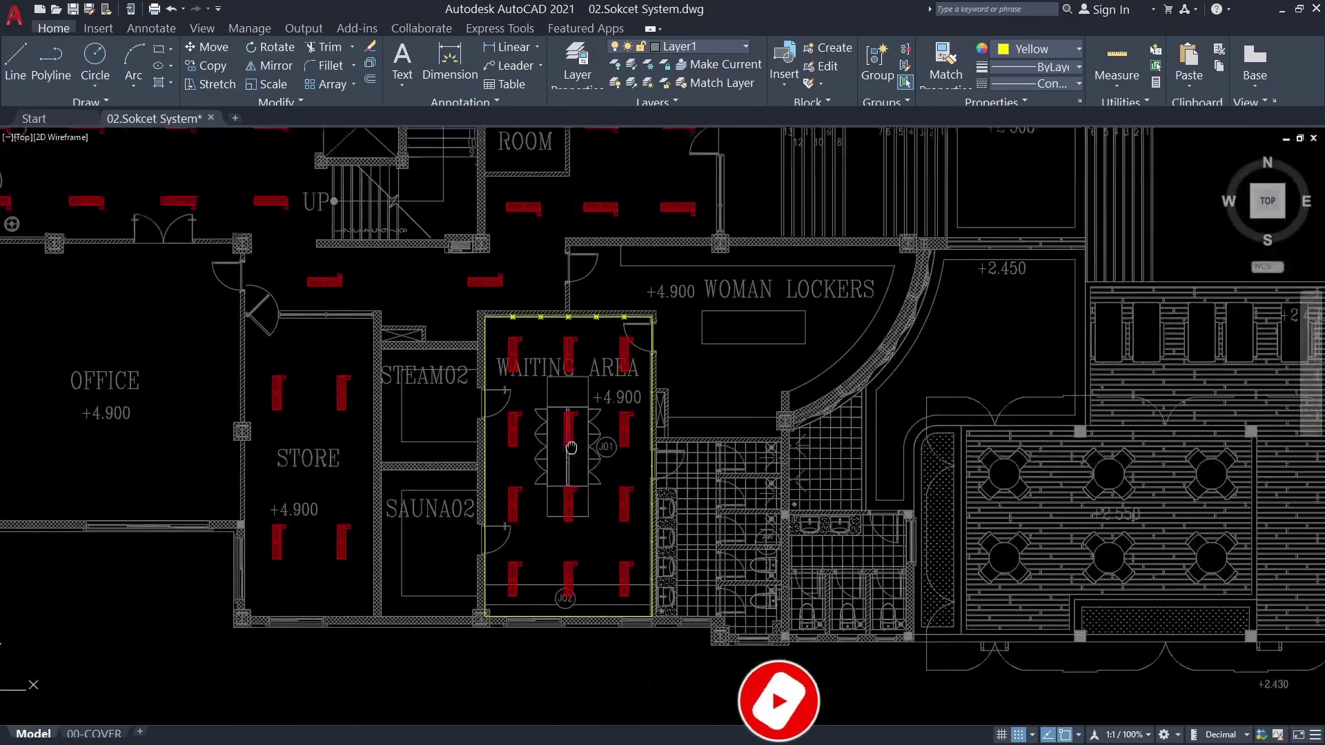
mouse_move(537, 387)
middle_mouse_down()
mouse_move(501, 431)
mouse_move(435, 365)
middle_mouse_up()
scroll(436, 365, "up", 3)
Select two red L1 light blocks in the waiting area
left_click(432, 331)
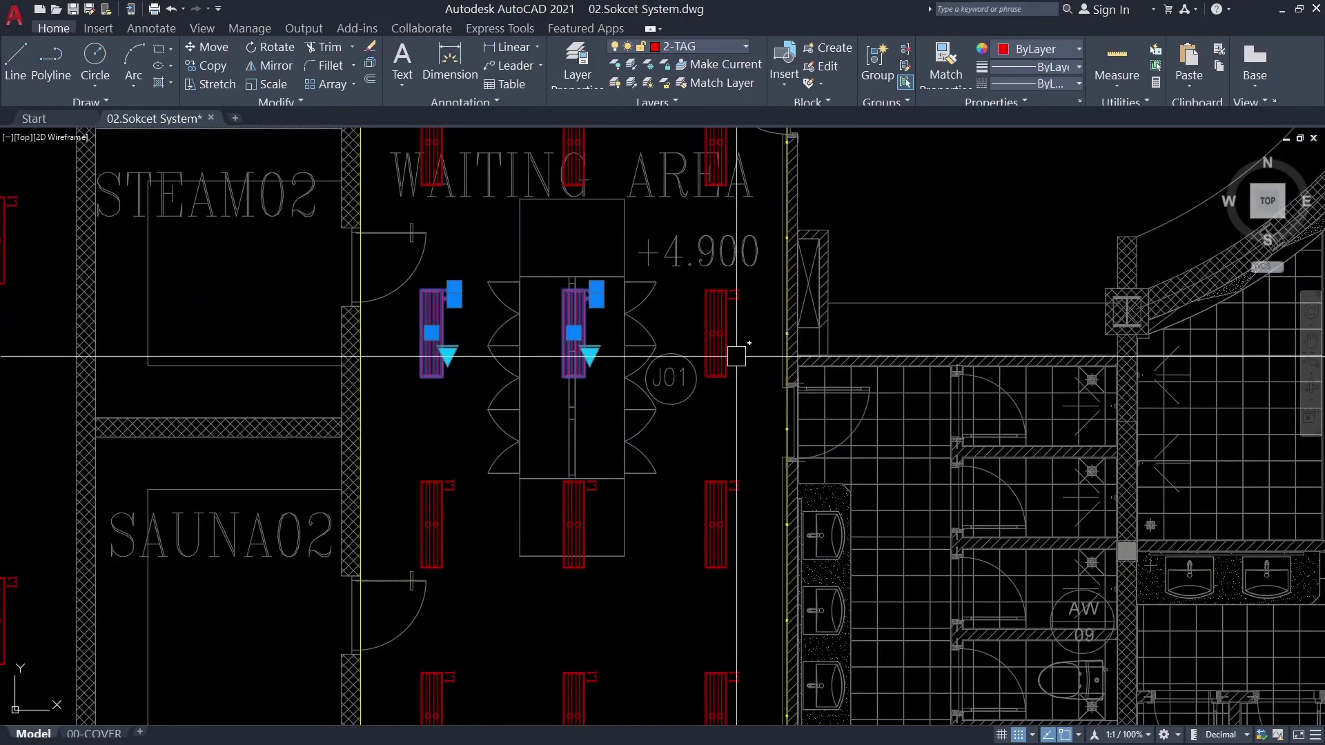
scroll(592, 378, "down", 1)
scroll(456, 359, "up", 4)
scroll(450, 247, "up", 2)
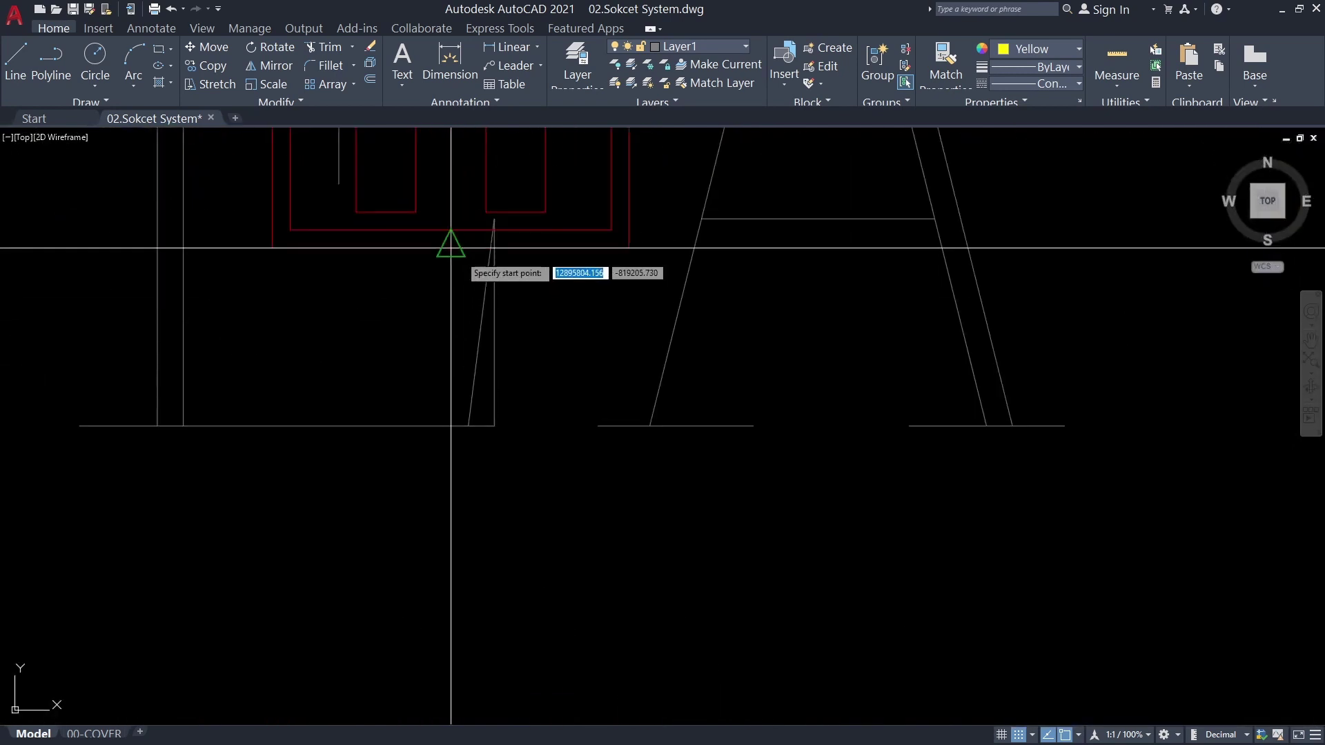
scroll(451, 247, "down", 5)
scroll(562, 444, "down", 1)
scroll(518, 563, "up", 2)
scroll(409, 417, "down", 3)
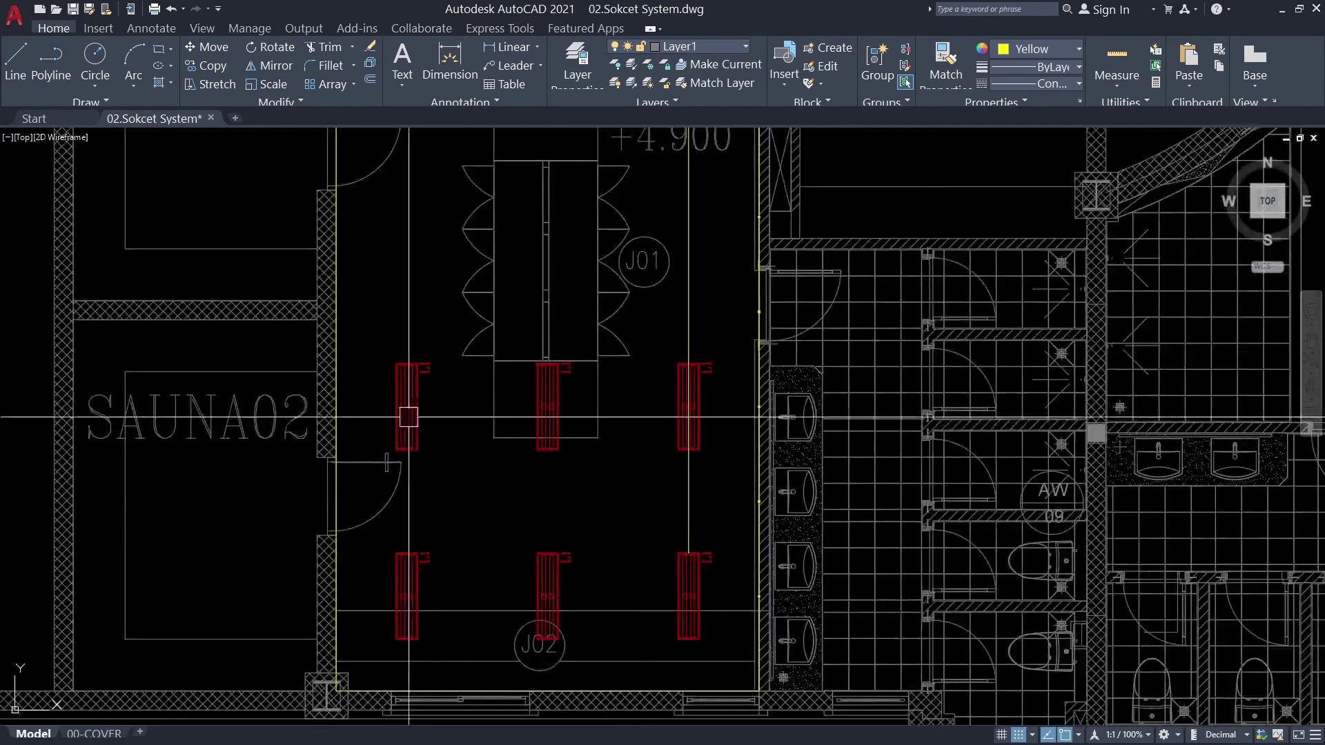
left_click(689, 407)
scroll(690, 400, "up", 4)
scroll(690, 400, "up", 2)
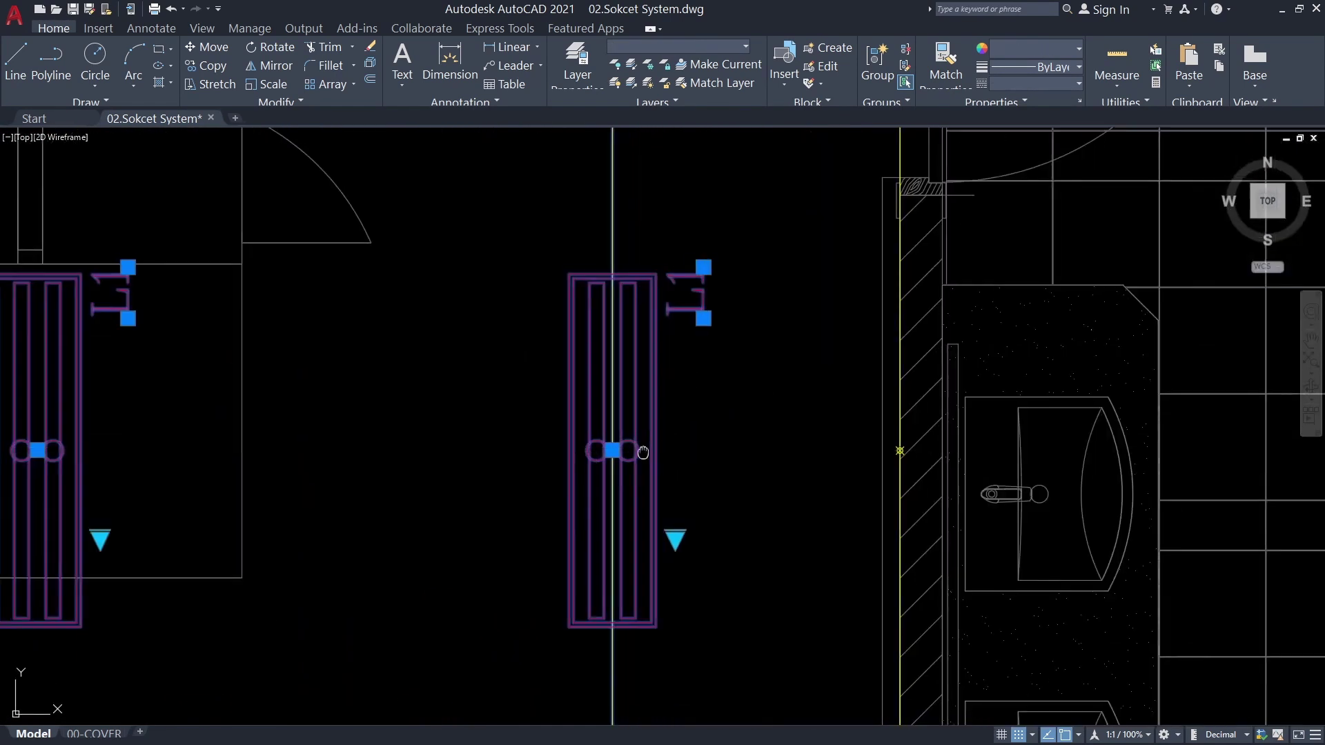
mouse_move(641, 417)
middle_mouse_down()
mouse_move(649, 394)
mouse_move(649, 531)
middle_mouse_up()
Move the two L1 blocks from a base point between their circles onto the guides
type("m")
key("Return")
left_click(675, 483)
scroll(675, 483, "up", 5)
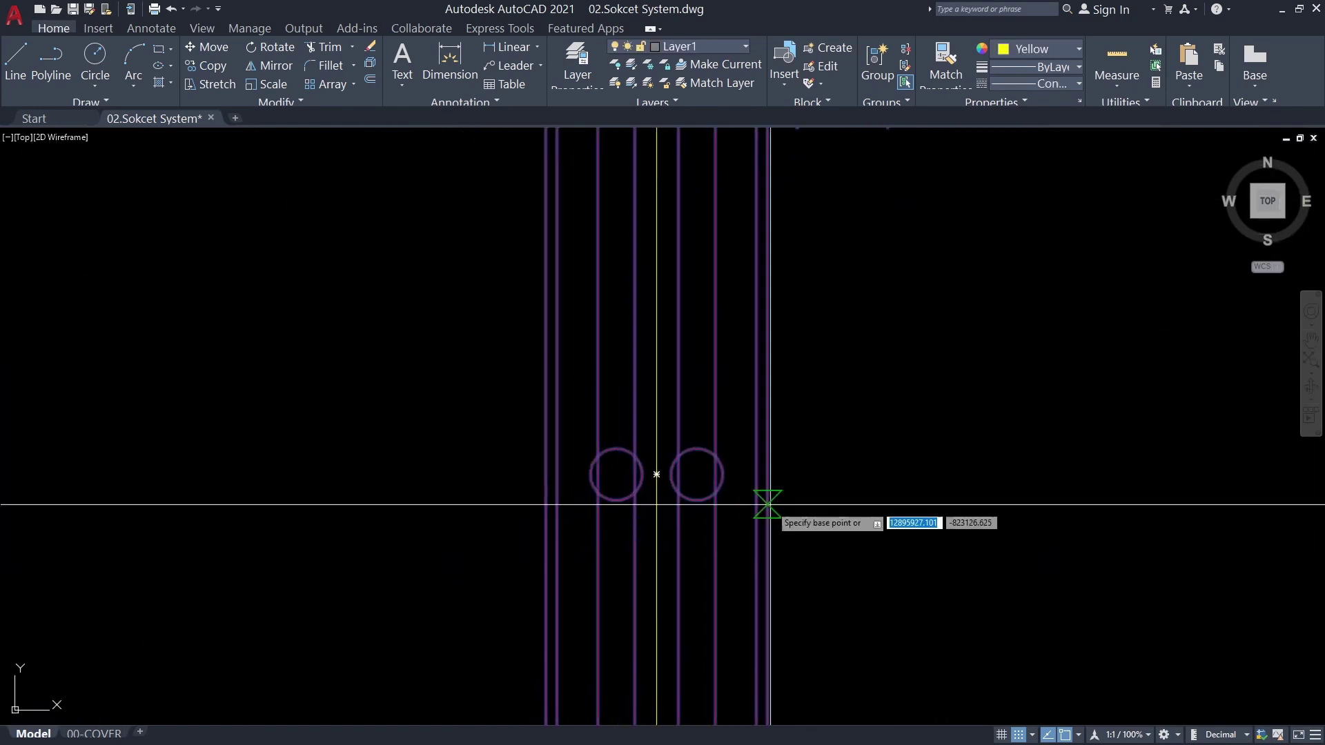
scroll(674, 469, "down", 5)
scroll(634, 460, "down", 5)
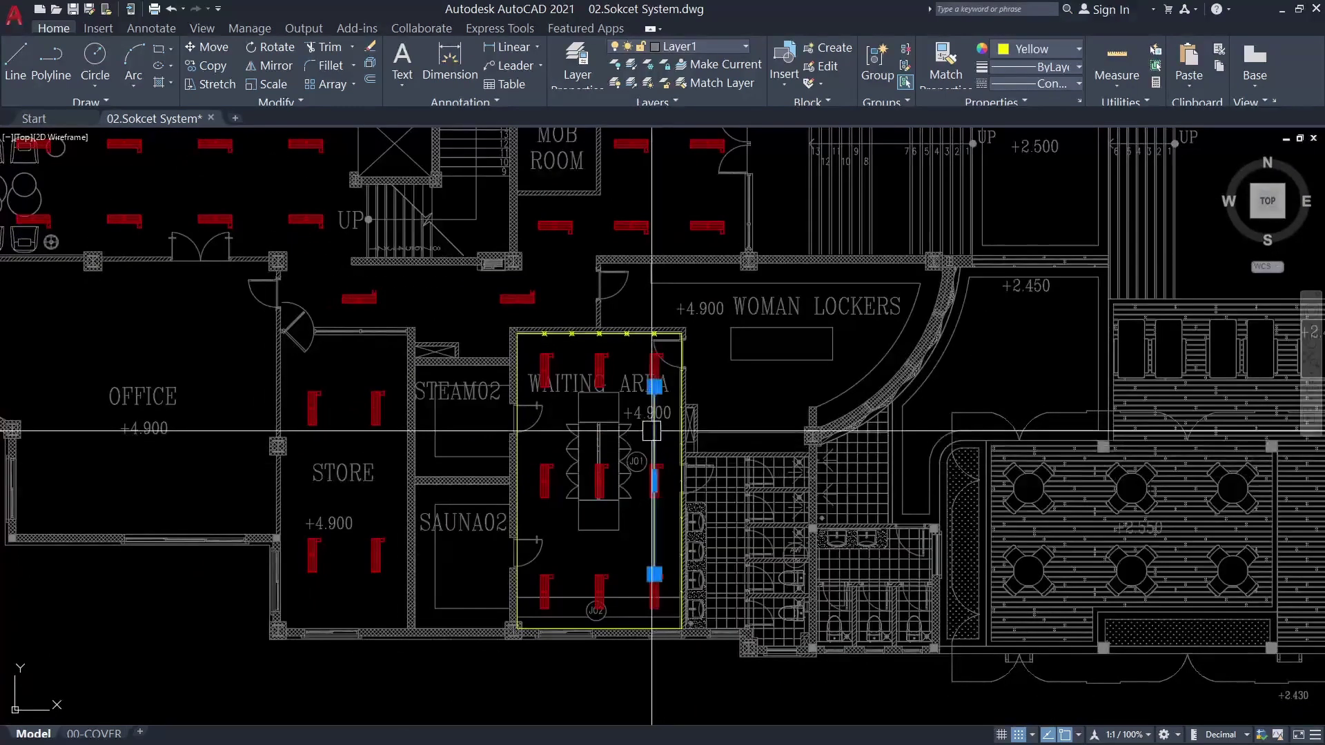
scroll(656, 428, "up", 2)
scroll(621, 448, "up", 2)
scroll(532, 386, "up", 4)
Window-select the yellow wall guides, then pan toward the MOB ROOM and stairs
left_click(417, 385)
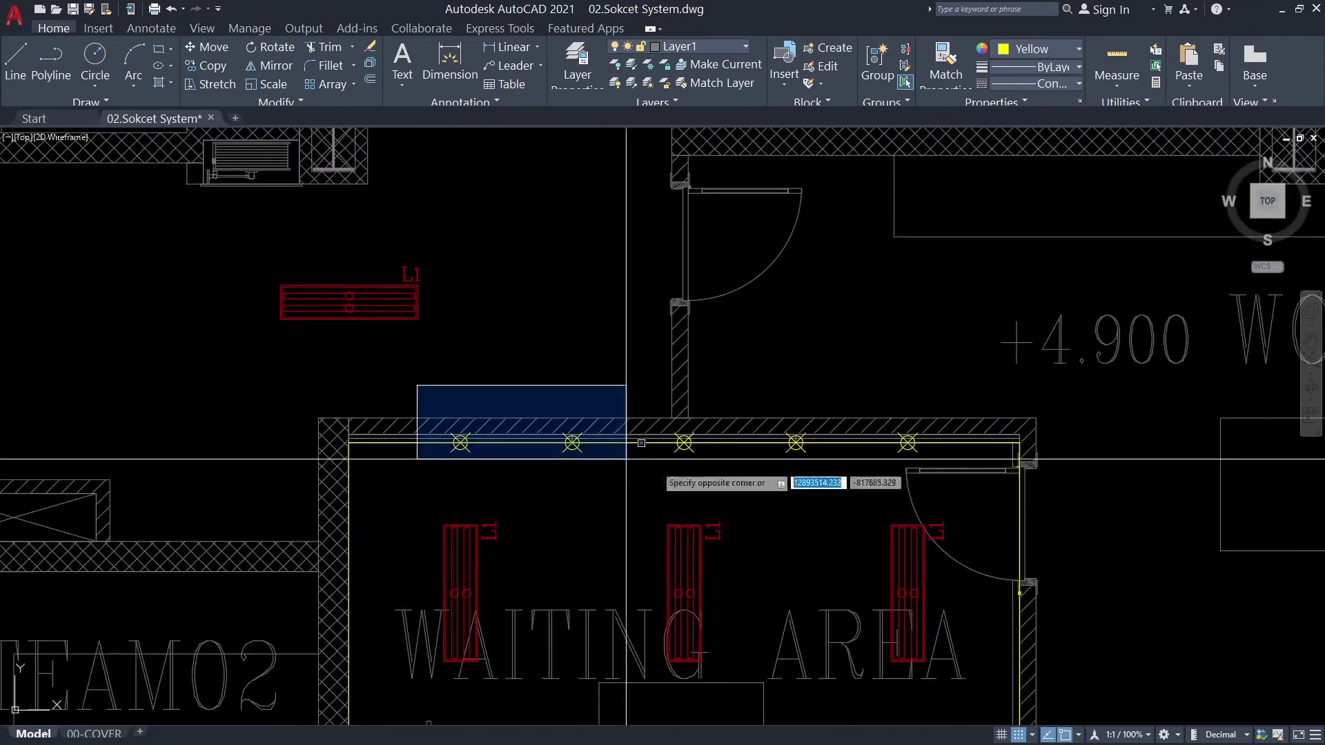
middle_click_drag(887, 526, 843, 443)
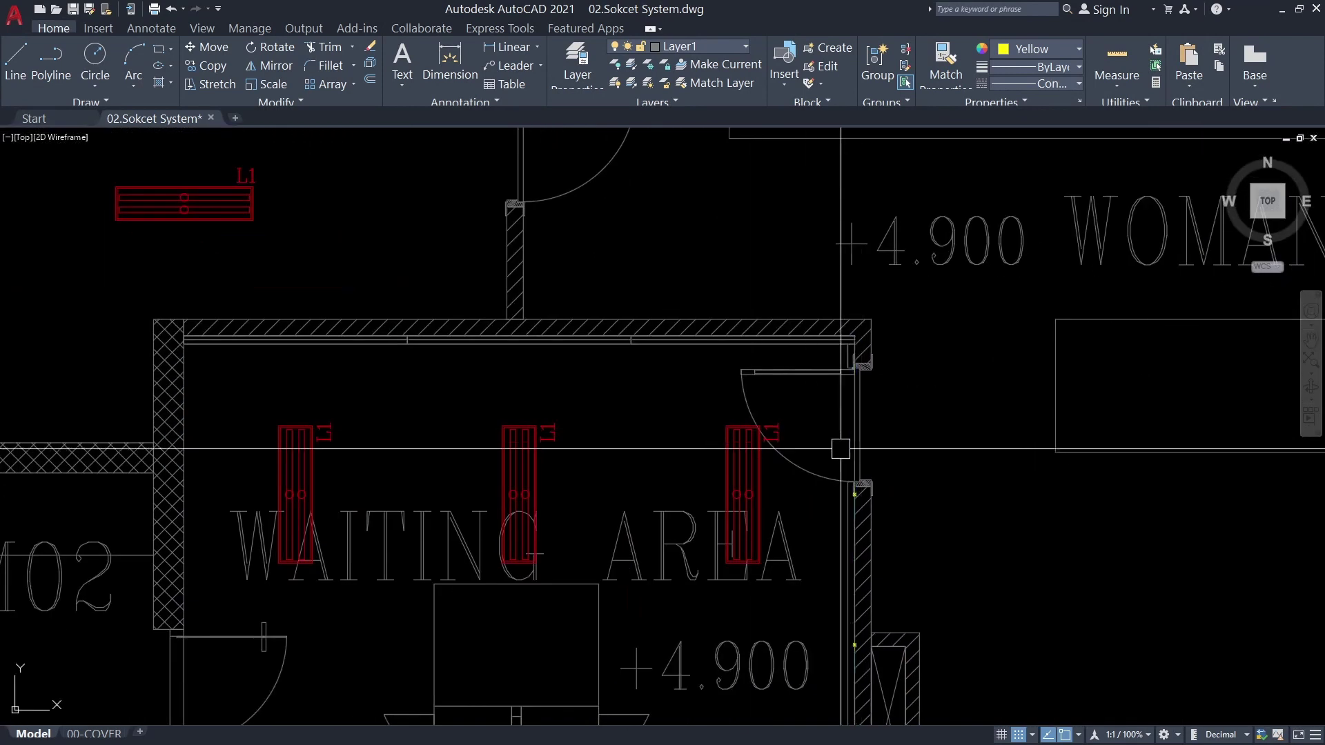
scroll(843, 444, "down", 2)
scroll(823, 393, "down", 3)
middle_click_drag(871, 495, 720, 469)
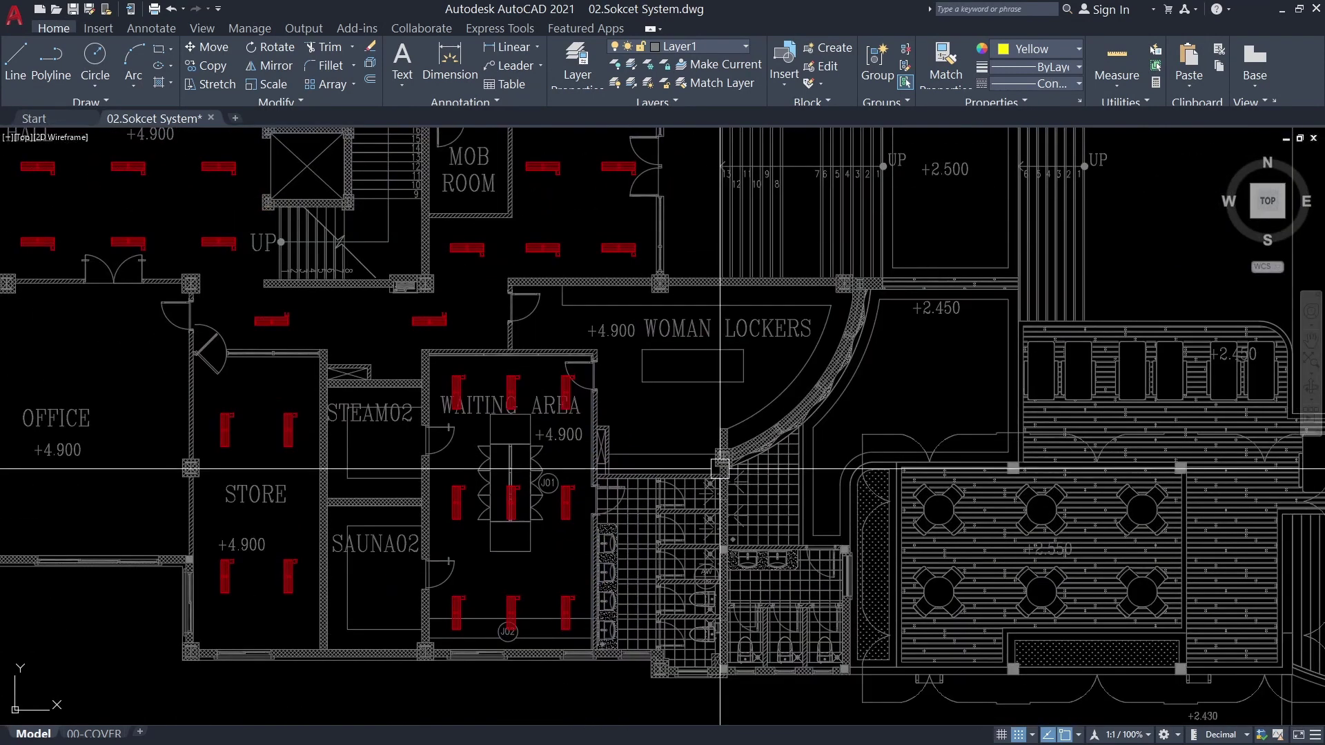
Pick a point at the wall corner, then pan over to the WOMAN LOCKERS area
scroll(637, 401, "up", 5)
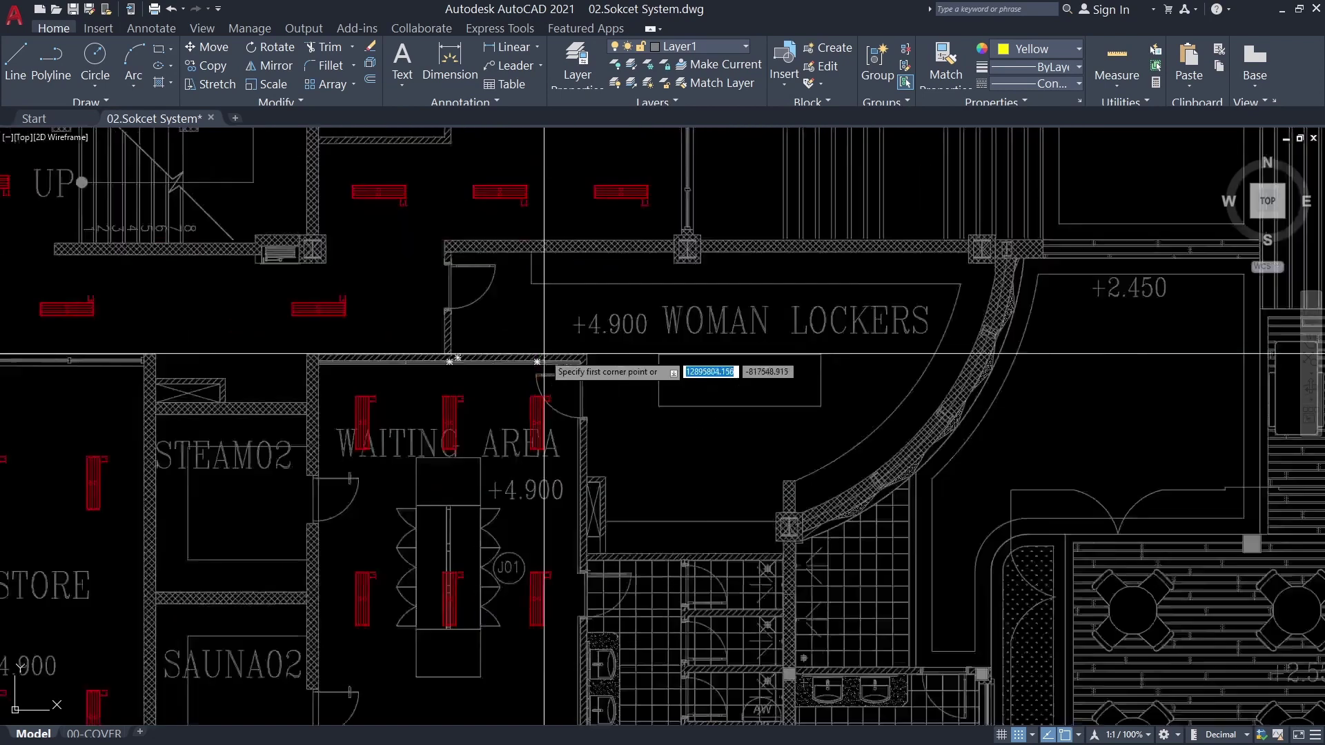
scroll(384, 452, "up", 3)
left_click(291, 481)
scroll(323, 446, "down", 5)
scroll(908, 385, "up", 5)
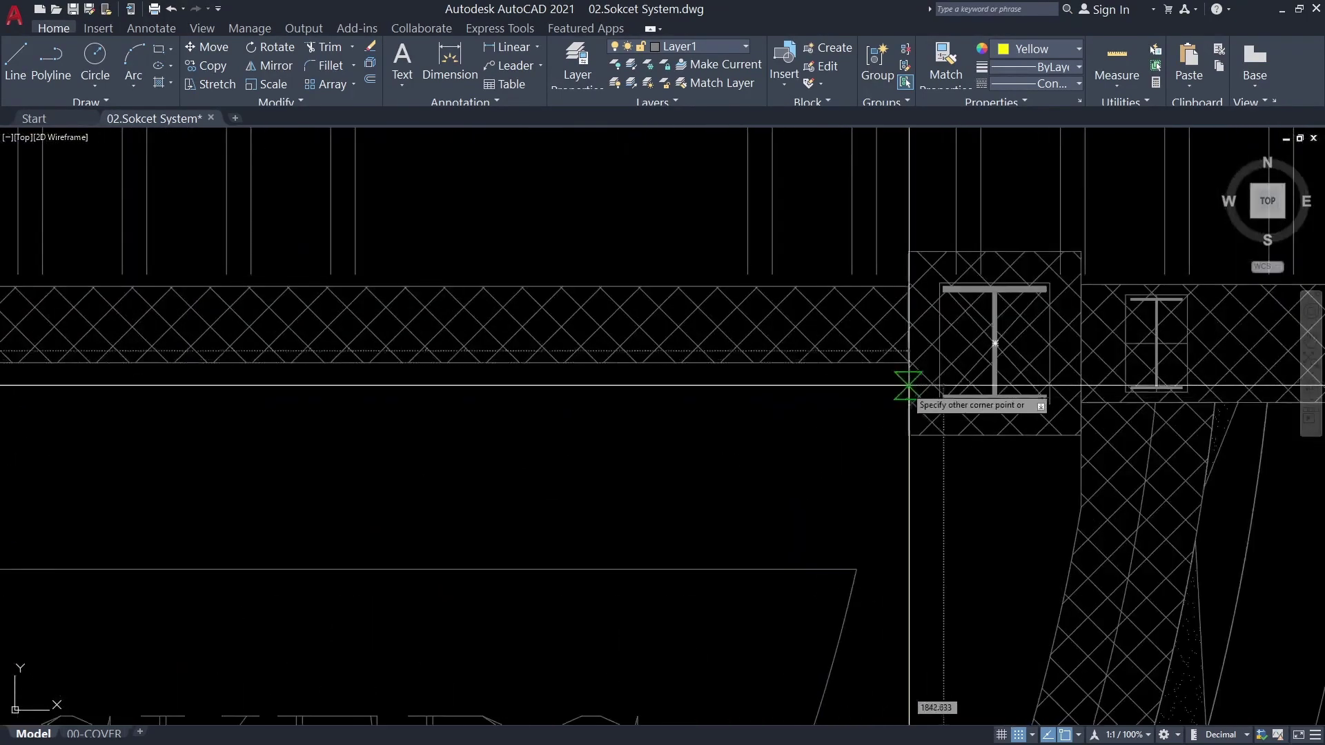
scroll(496, 419, "down", 3)
scroll(496, 419, "down", 2)
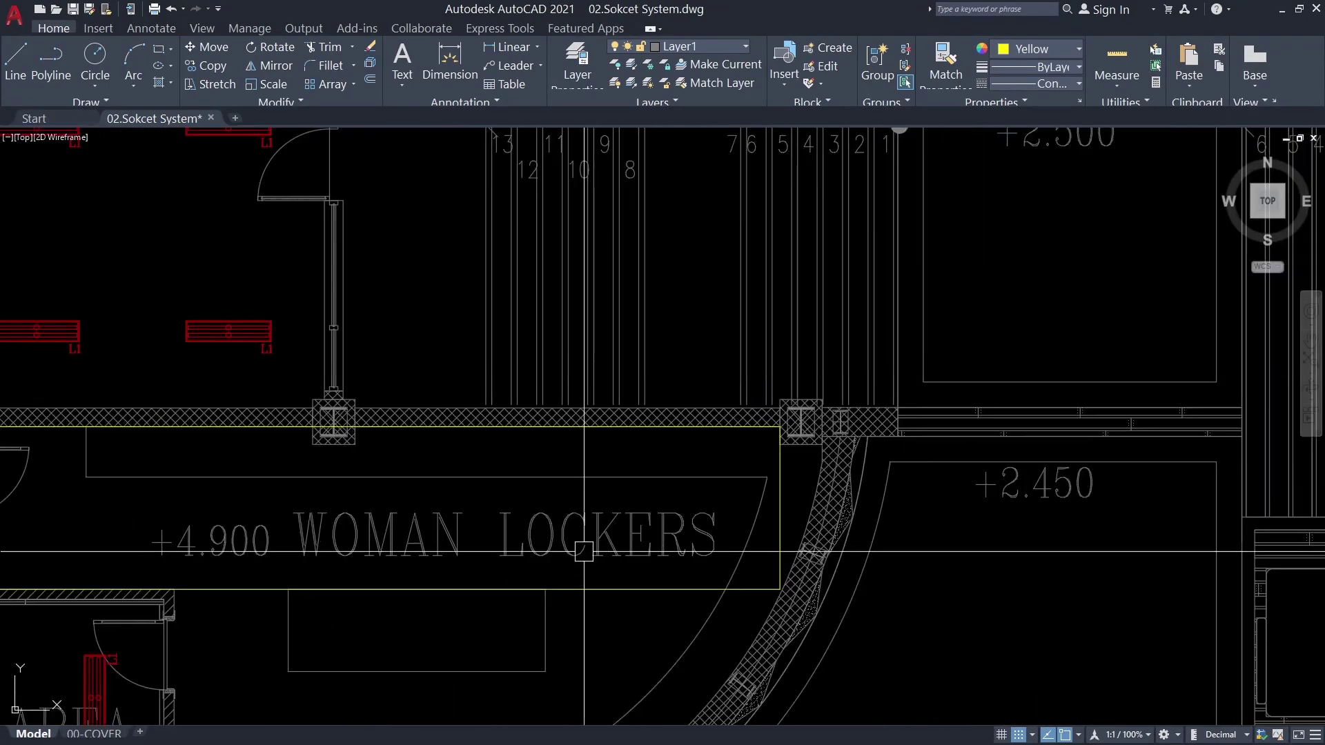
scroll(496, 419, "down", 2)
scroll(766, 417, "up", 3)
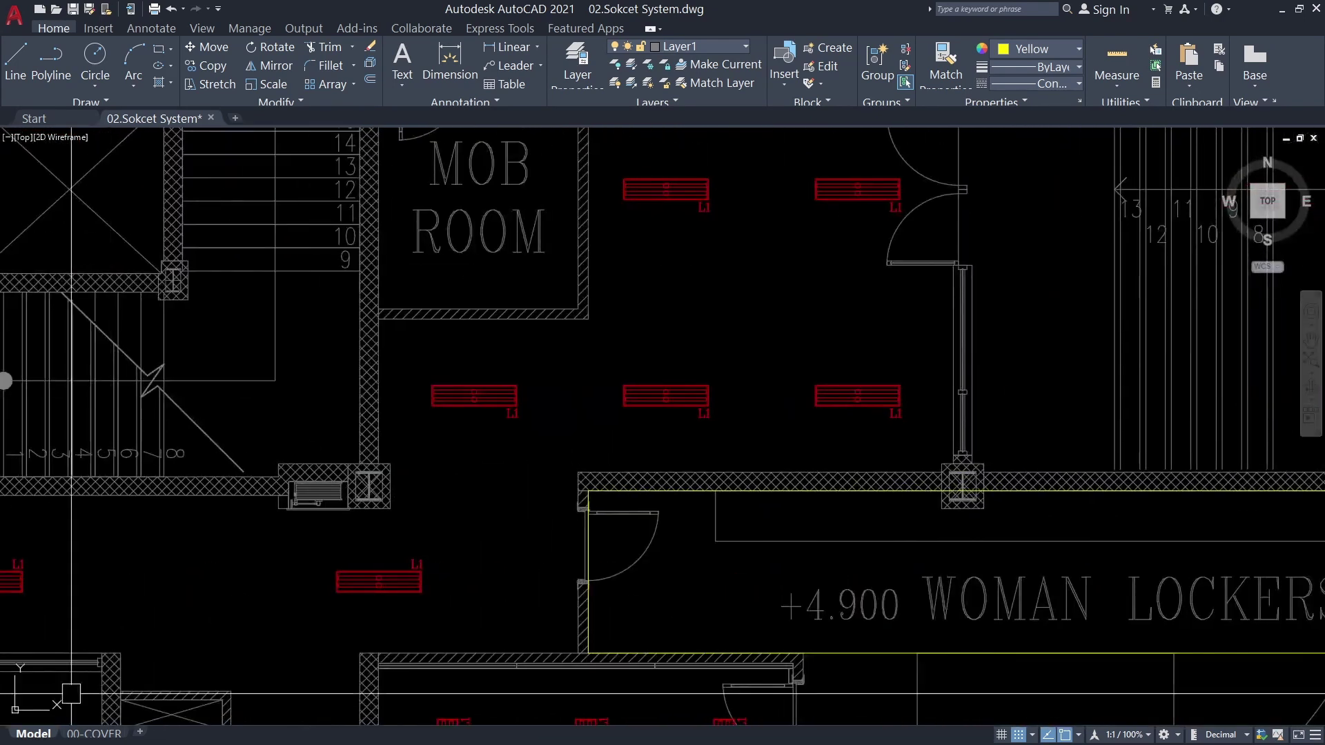
scroll(911, 418, "up", 2)
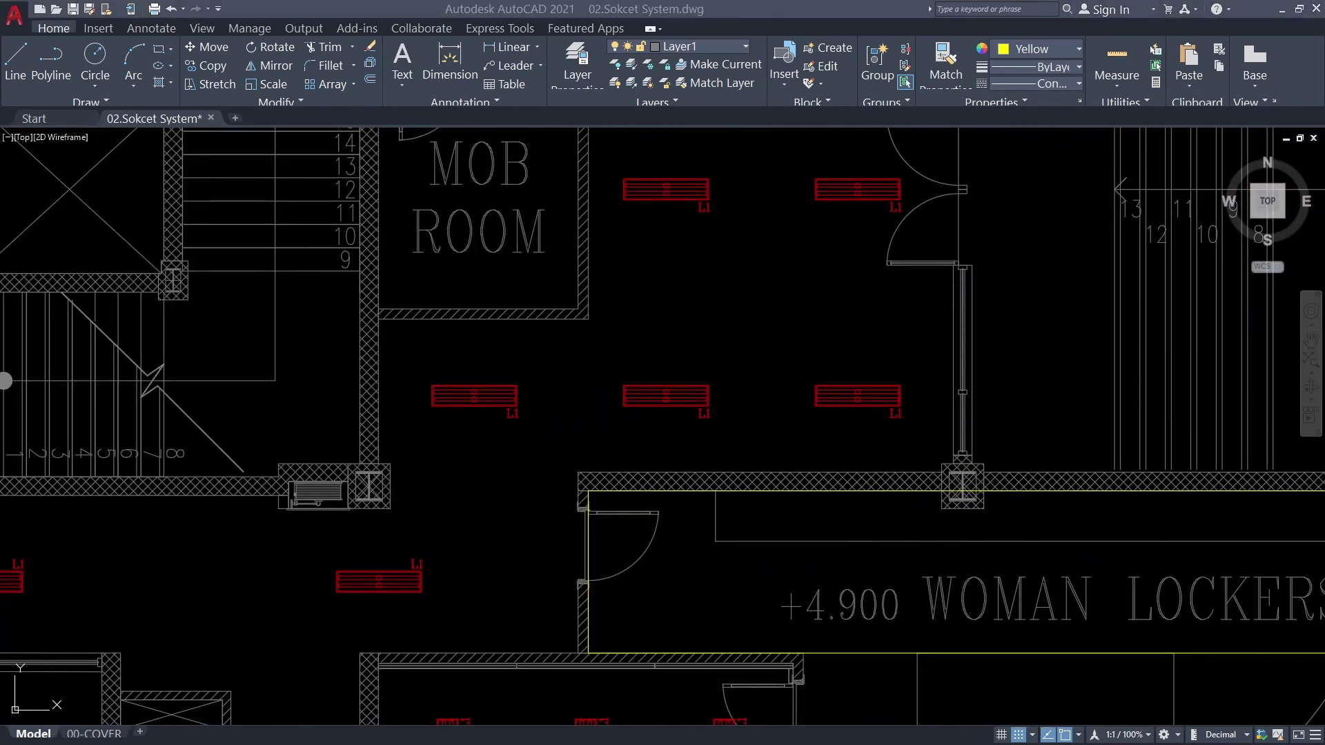
middle_click_drag(911, 418, 628, 301)
scroll(183, 473, "up", 4)
scroll(184, 474, "down", 5)
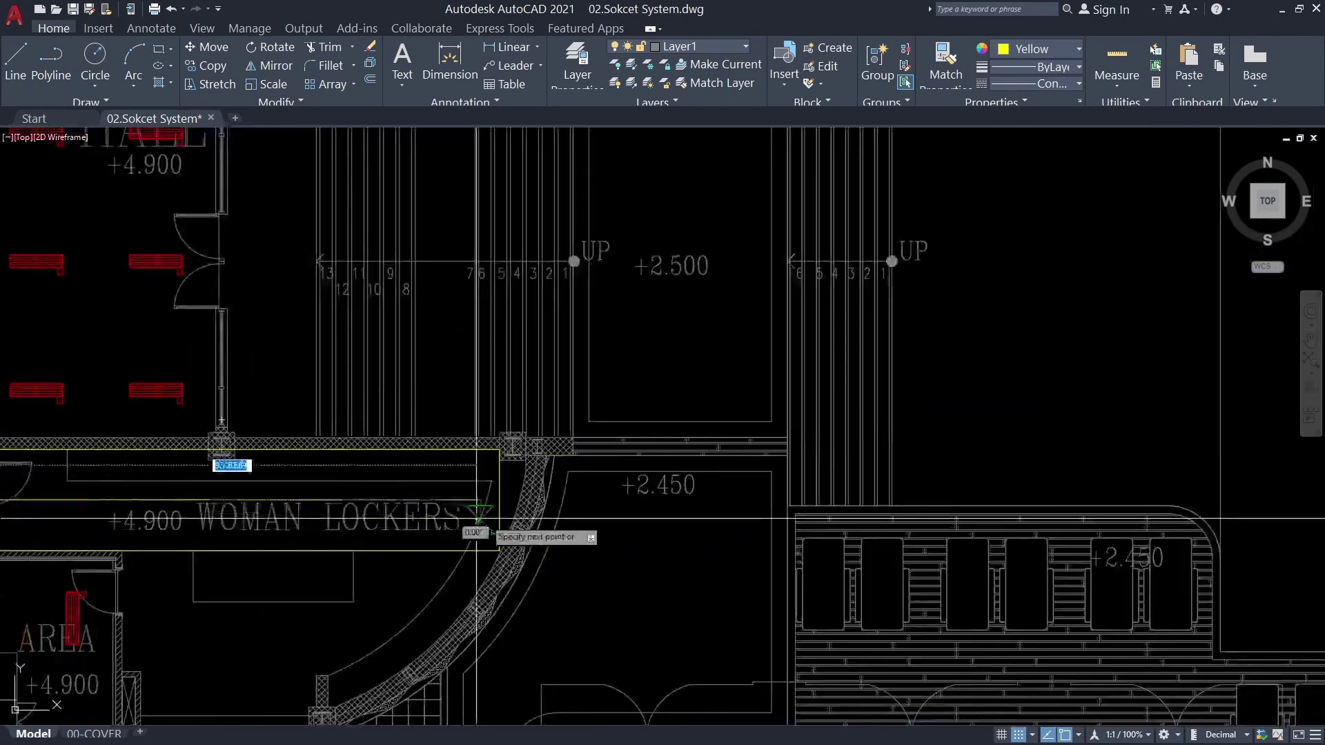
scroll(476, 517, "up", 5)
scroll(506, 528, "down", 5)
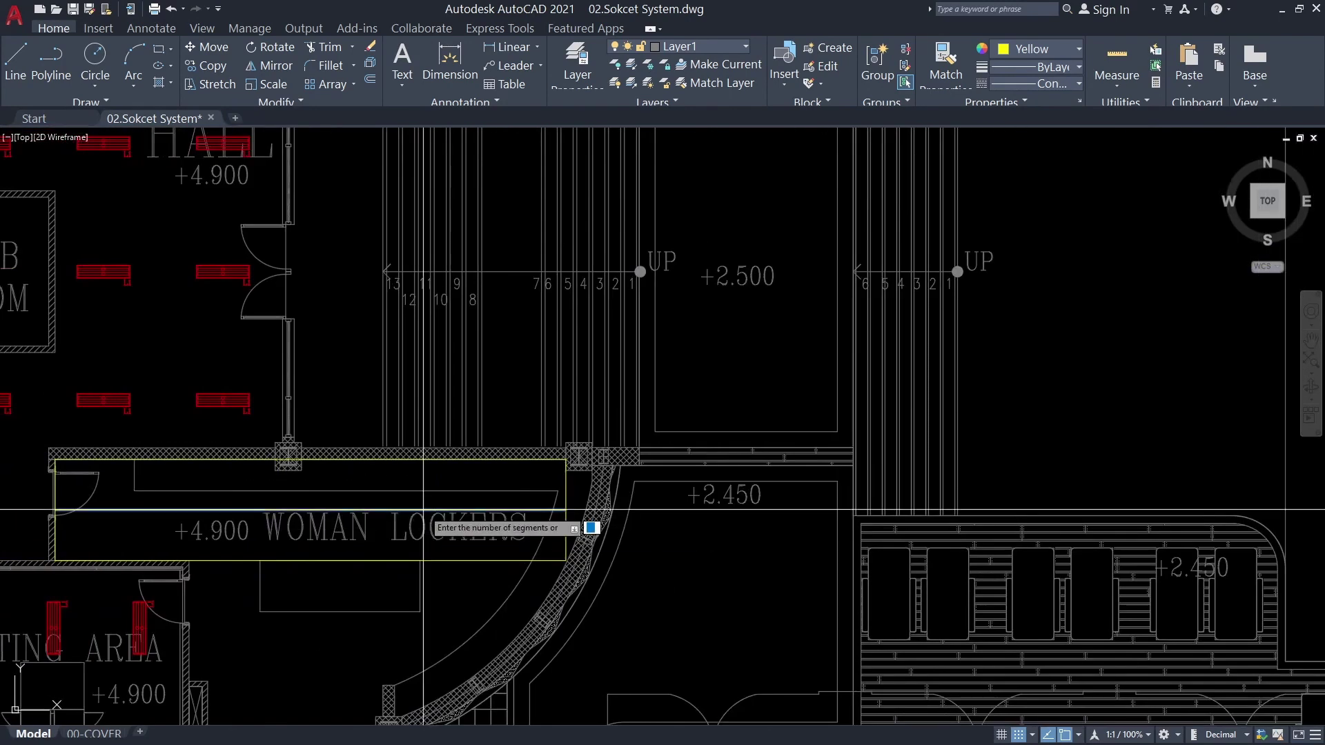
Select the L1 light block near the lockers and start, then cancel, a move
middle_click_drag(341, 517, 507, 537)
scroll(317, 385, "up", 3)
left_click(310, 407)
type("m")
key("Return")
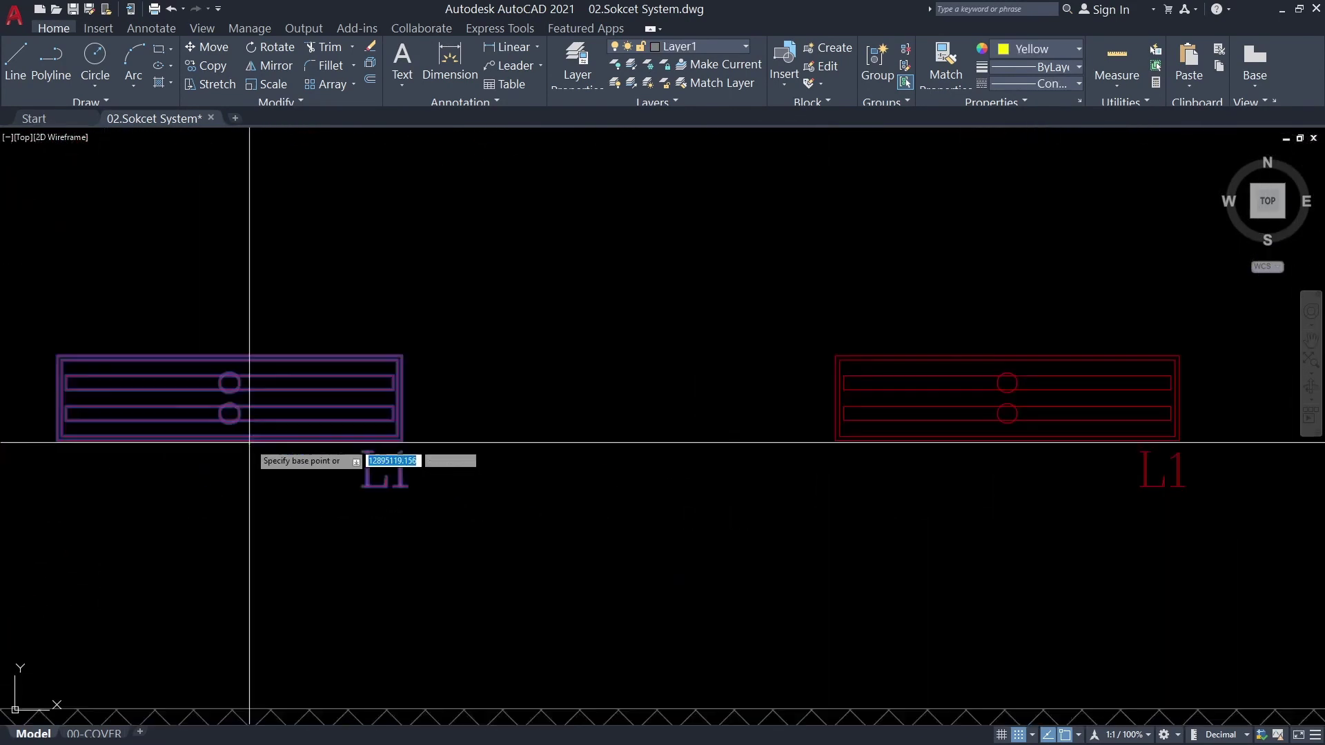
scroll(290, 390, "up", 3)
scroll(290, 389, "down", 5)
scroll(464, 600, "up", 5)
key("Escape")
Copy the L1 light block as a 4-item array along the Woman Lockers room
left_click(349, 562)
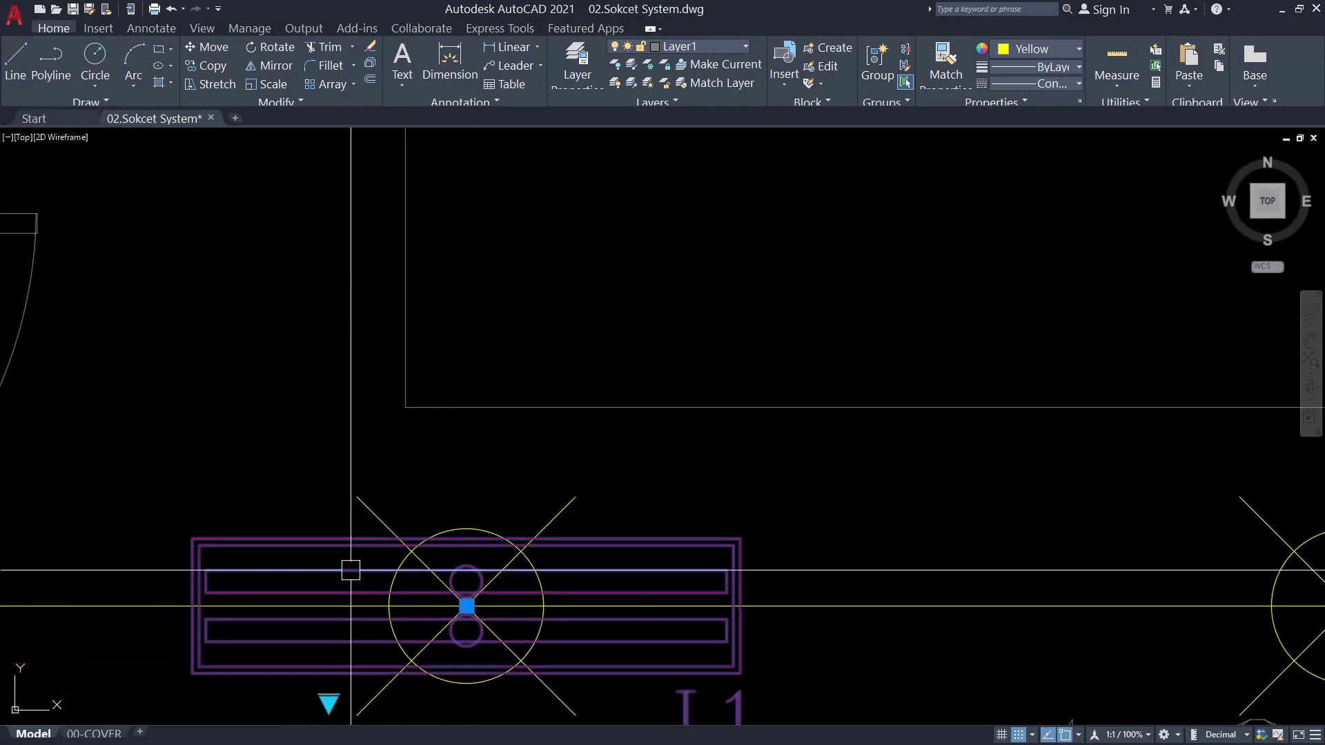
type("co")
key("Return")
scroll(483, 566, "up", 3)
left_click(532, 532)
type("a")
key("Return")
scroll(535, 576, "down", 2)
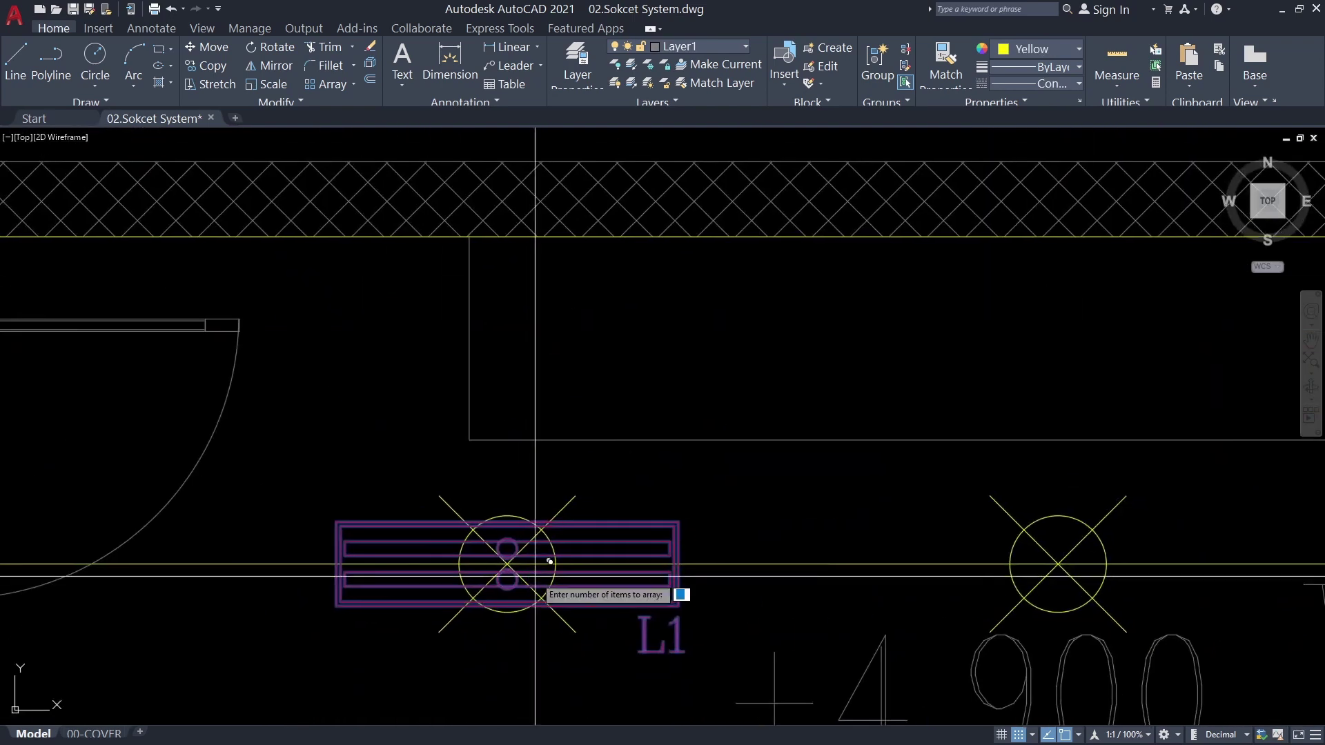
scroll(535, 576, "down", 3)
type("4")
key("Return")
scroll(600, 570, "up", 3)
scroll(573, 559, "down", 4)
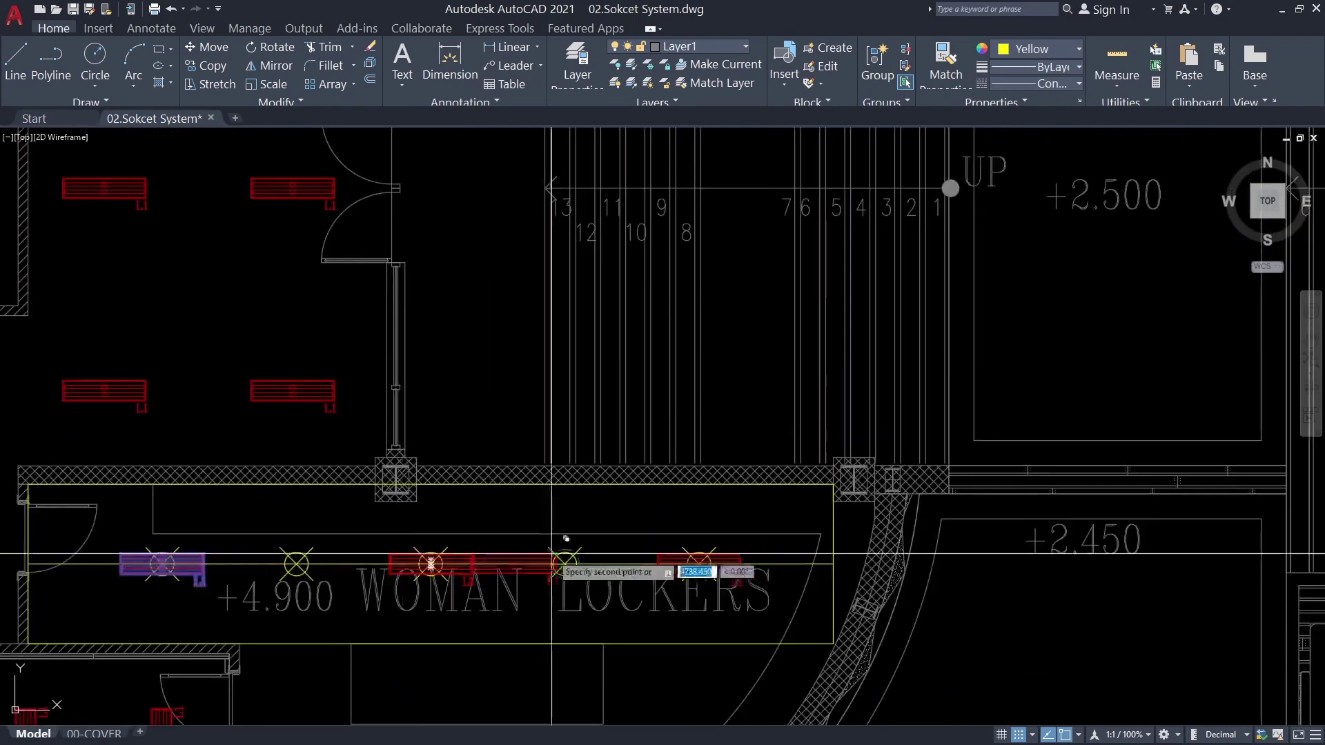
scroll(551, 554, "up", 4)
type("e")
Clear the selection with Deselect All from the right-click menu
right_click(411, 461)
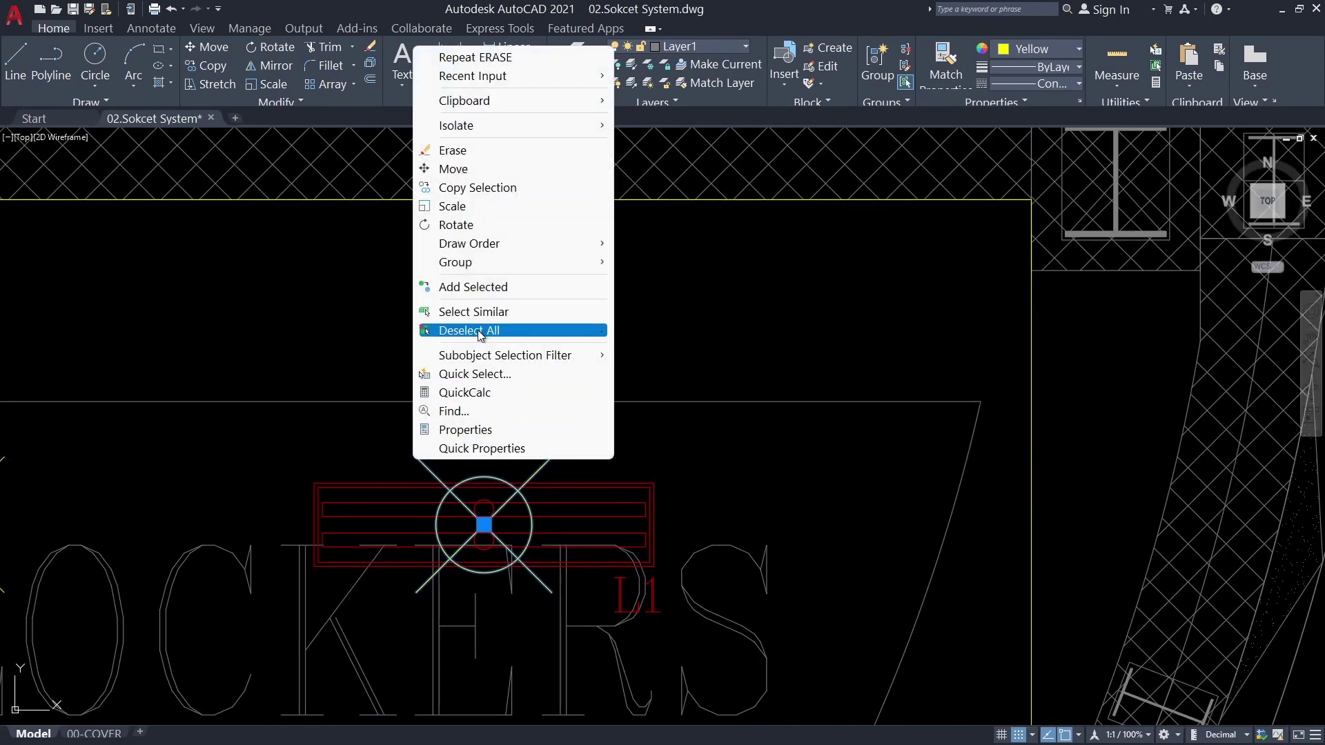
scroll(437, 466, "down", 4)
scroll(377, 428, "down", 4)
Start a rectangle in the lockers area, setting its first corner
scroll(414, 487, "up", 1)
middle_click_drag(414, 487, 377, 489)
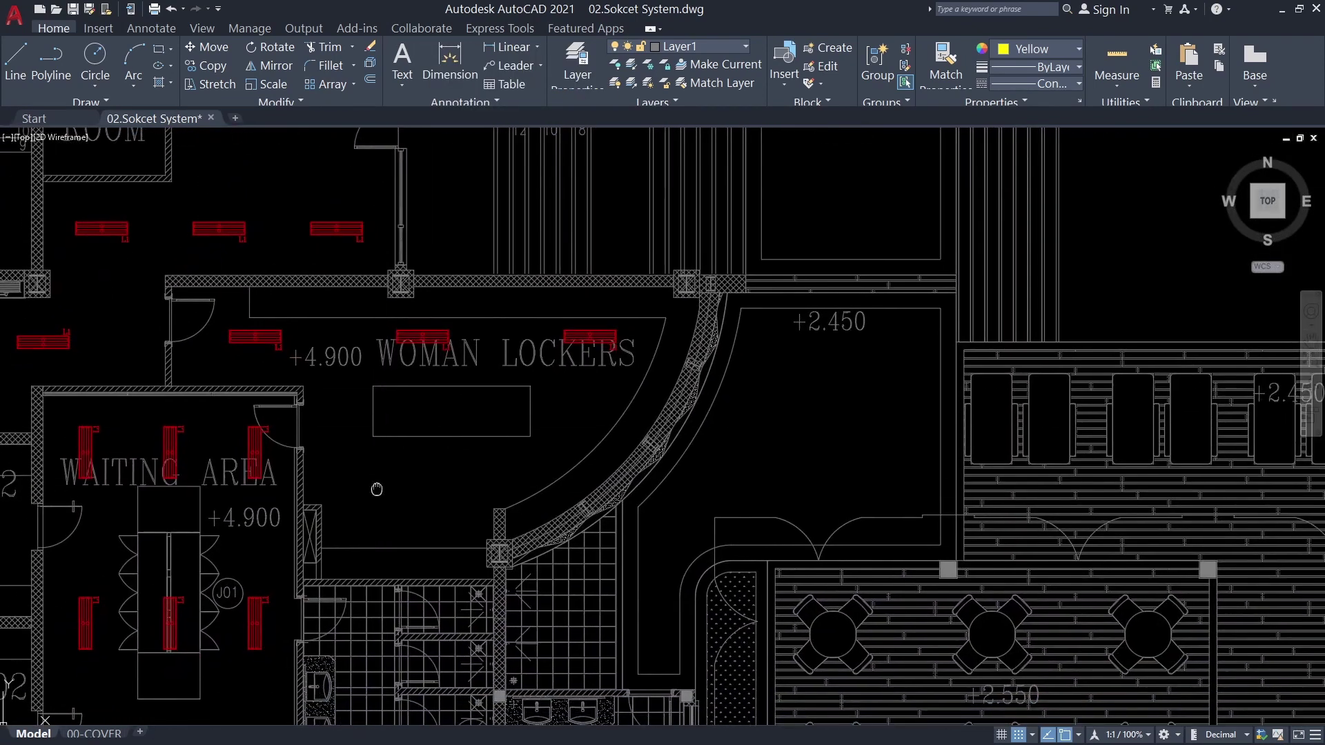
type("ec")
key("Return")
scroll(289, 400, "up", 5)
left_click(451, 208)
scroll(414, 435, "down", 5)
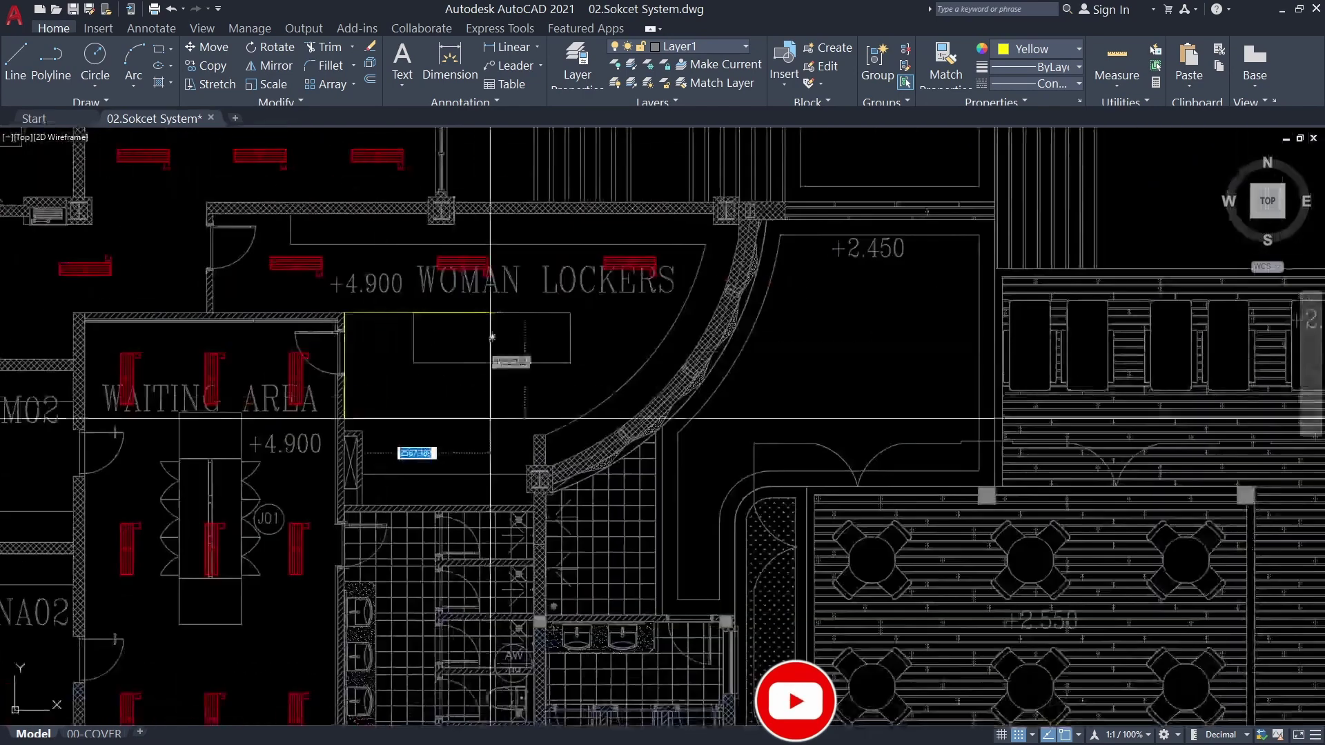
scroll(539, 531, "up", 6)
scroll(498, 482, "down", 5)
scroll(372, 387, "up", 3)
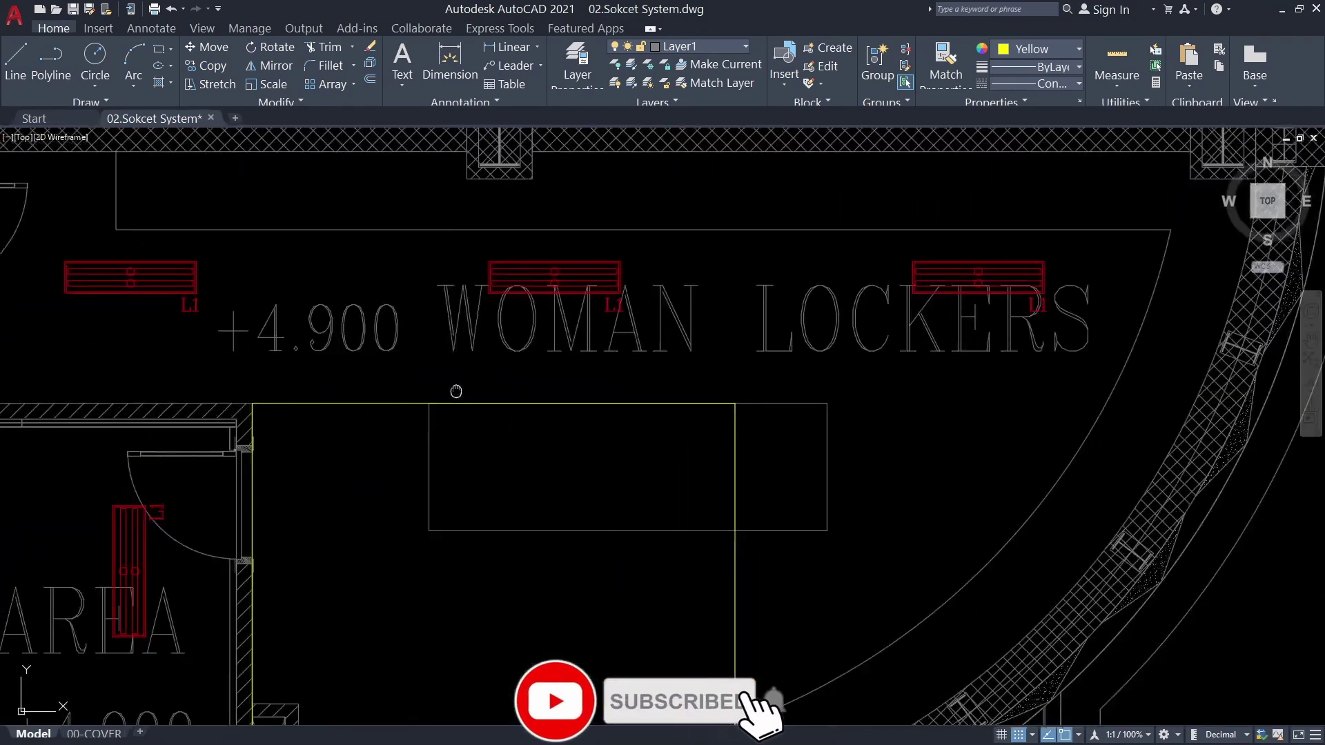
scroll(373, 387, "down", 3)
Select the L1 light above WOMAN and start a move, then cancel and clear the selection
left_click(547, 325)
type("m")
key("Return")
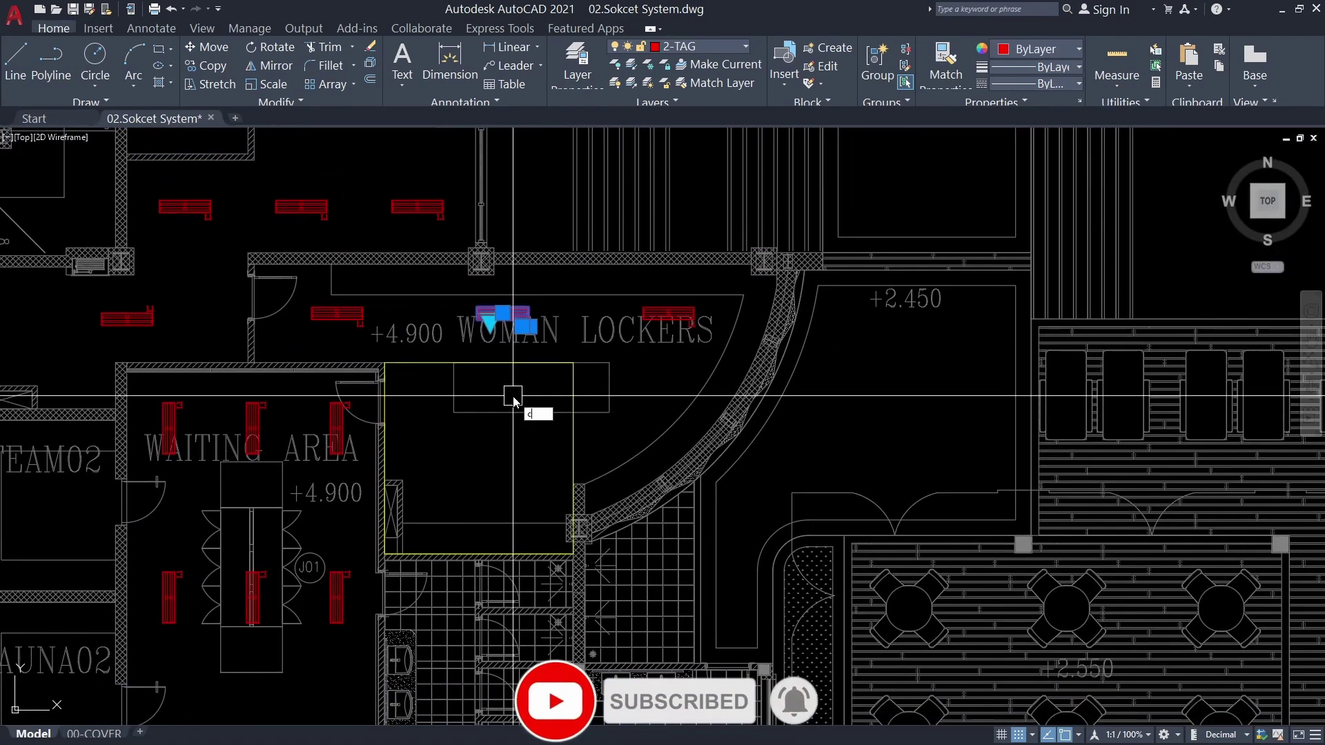
scroll(480, 312, "up", 5)
scroll(520, 451, "down", 4)
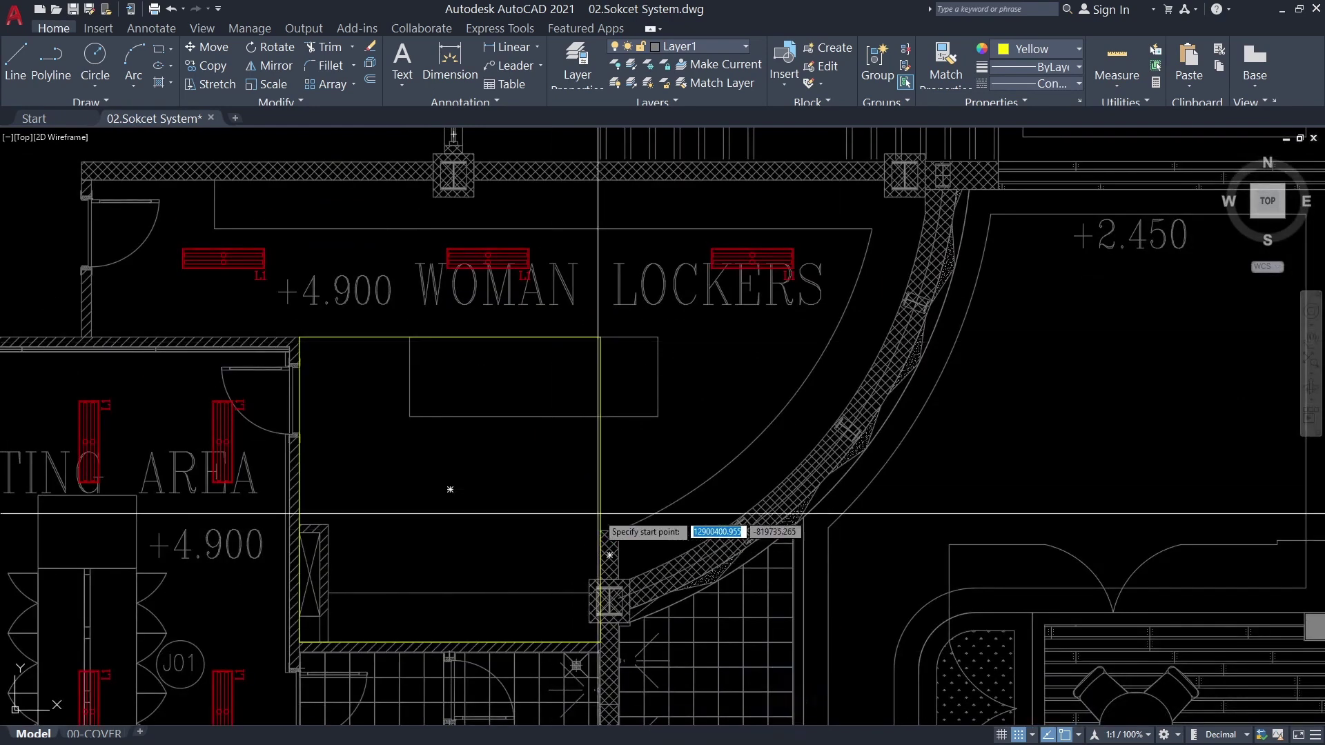
key("Escape")
scroll(464, 450, "up", 4)
scroll(407, 458, "down", 2)
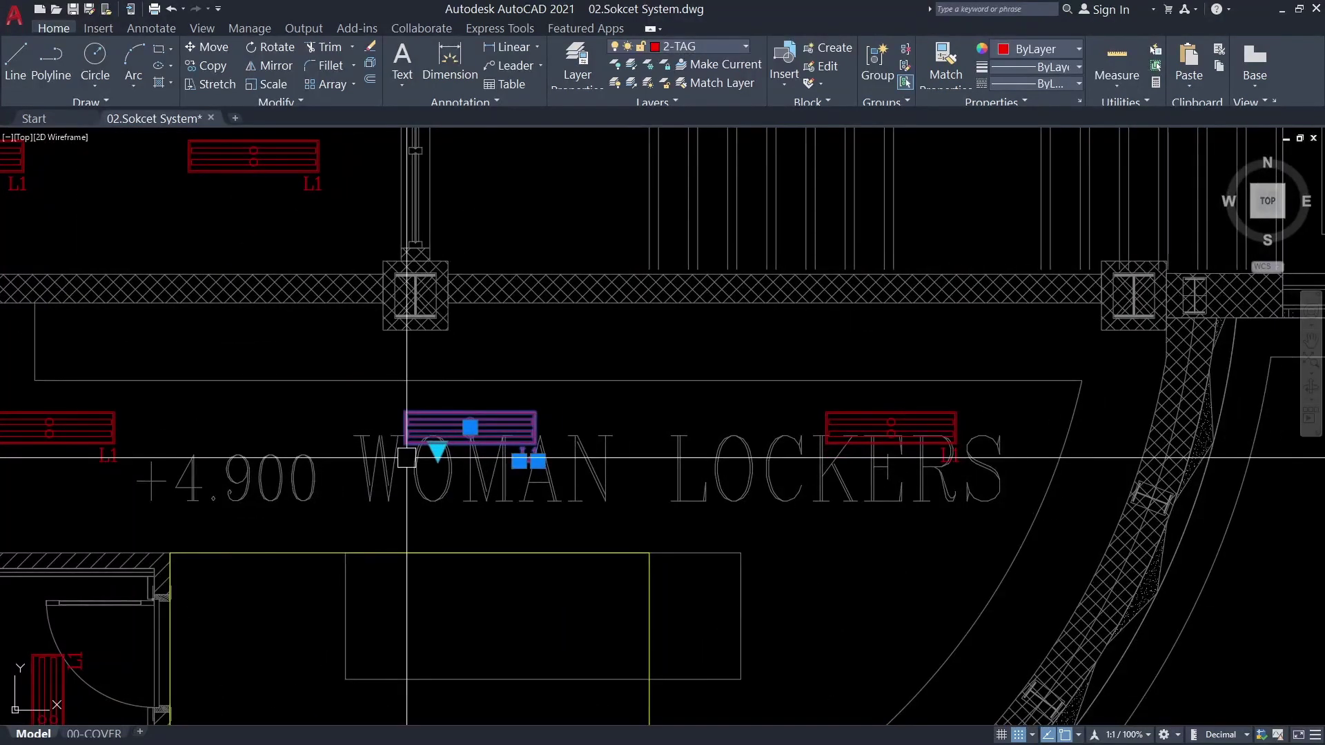
key("Escape")
scroll(502, 428, "down", 4)
scroll(492, 541, "up", 2)
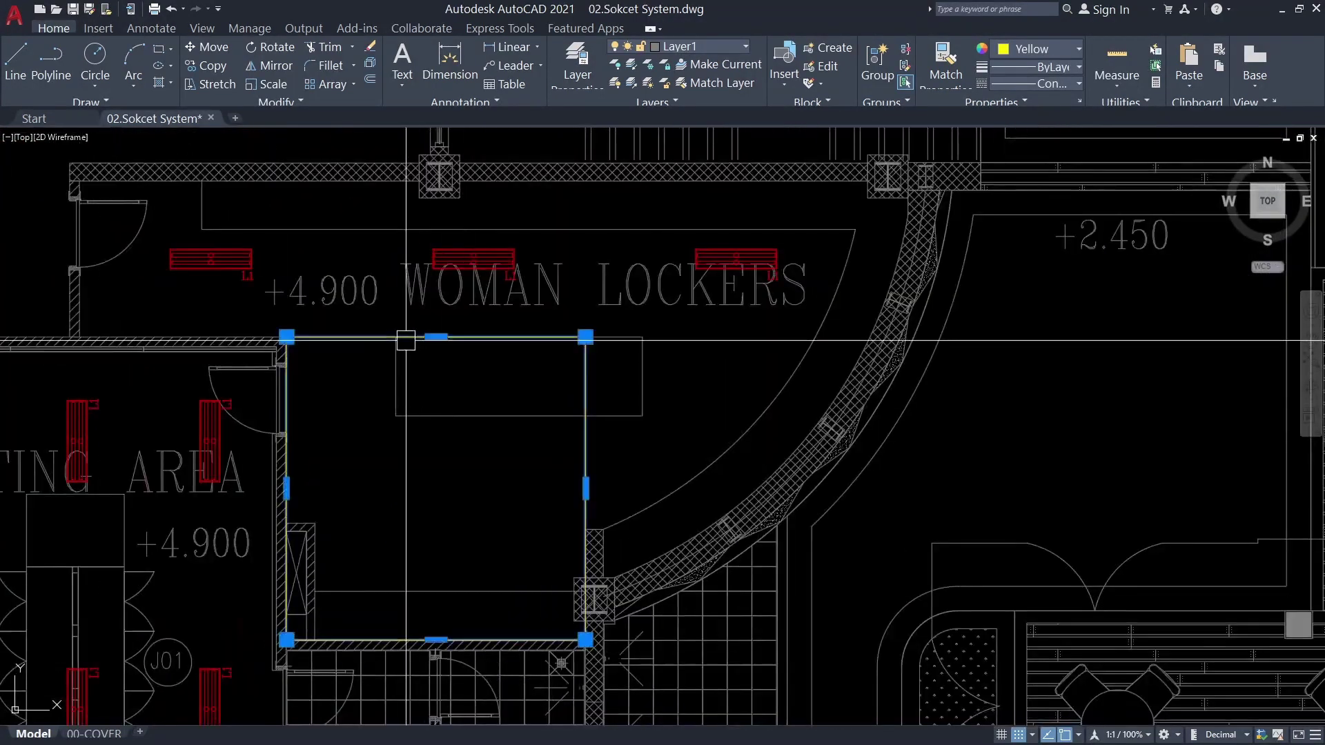
Set a guide-line start point in the Woman Lockers room
middle_click_drag(491, 448, 474, 411)
scroll(470, 301, "up", 8)
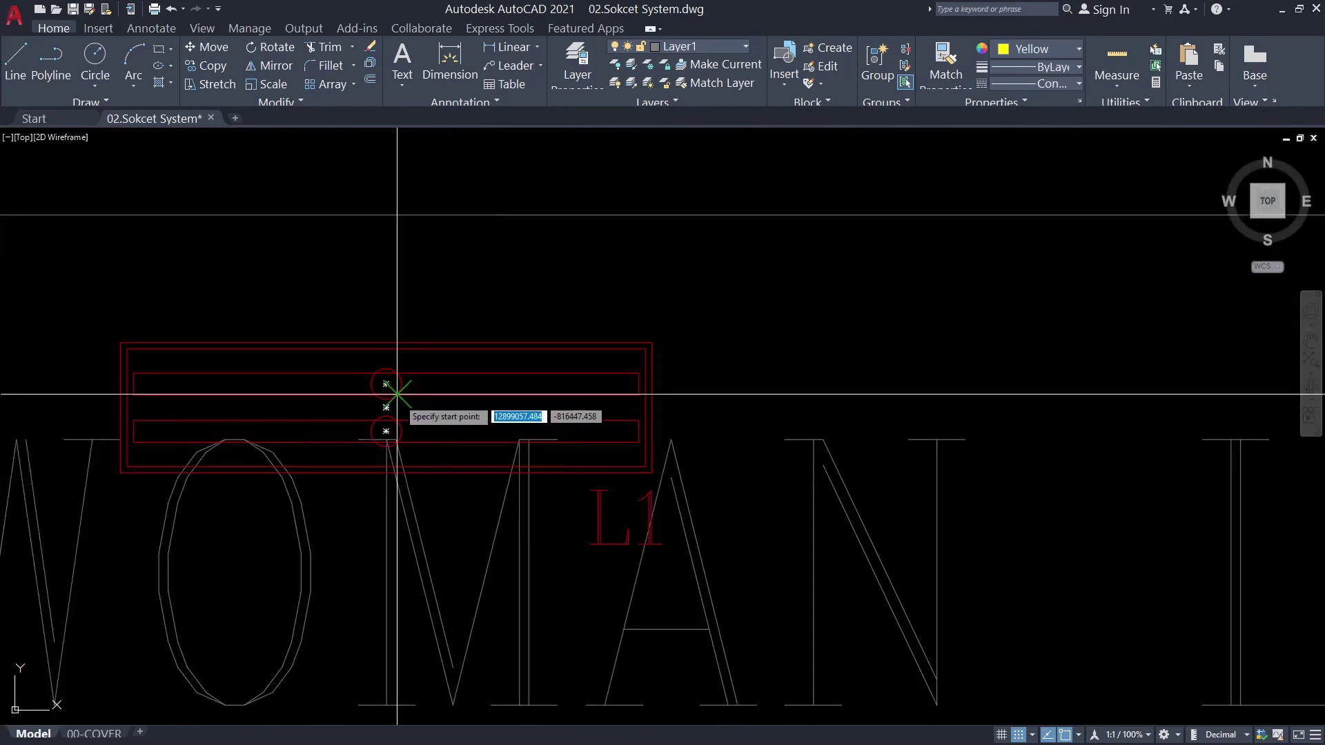
scroll(396, 394, "down", 6)
left_click(385, 307)
scroll(355, 317, "up", 8)
scroll(358, 329, "down", 3)
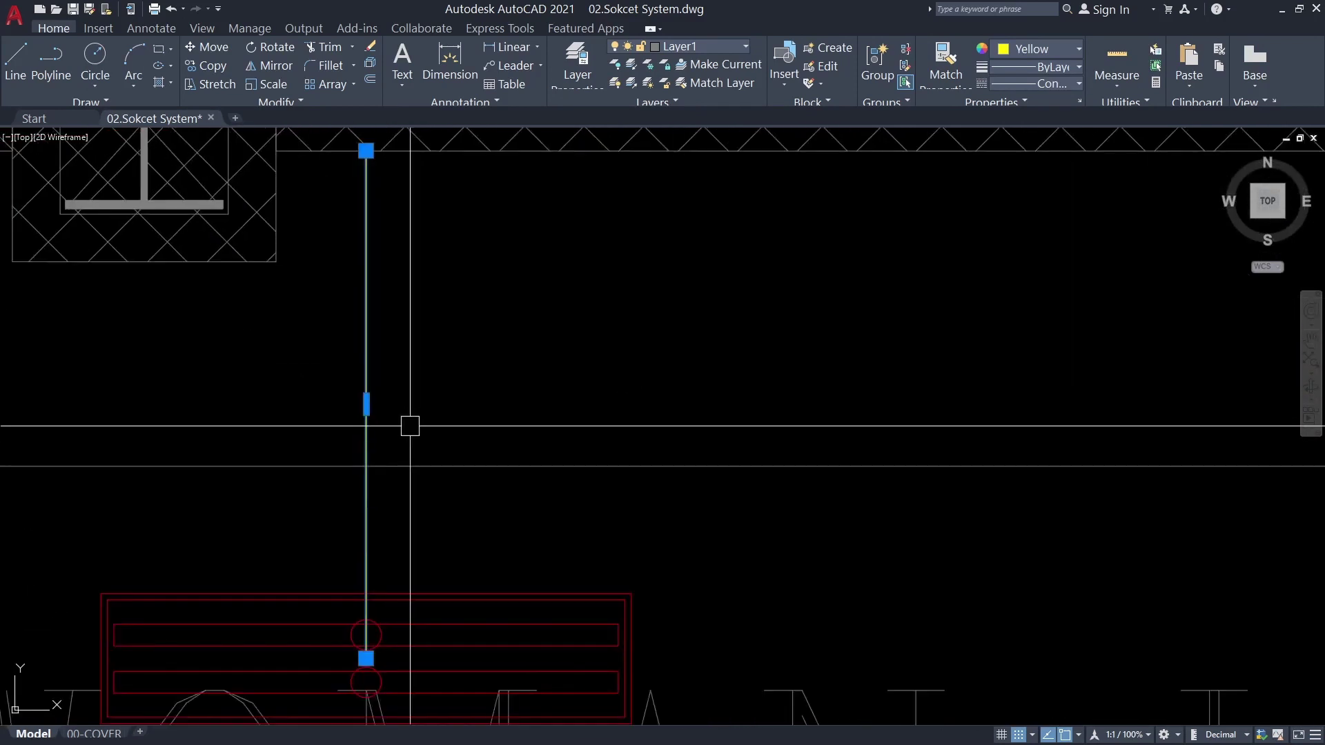
scroll(408, 423, "down", 2)
scroll(444, 437, "up", 4)
scroll(429, 611, "down", 5)
scroll(430, 612, "down", 4)
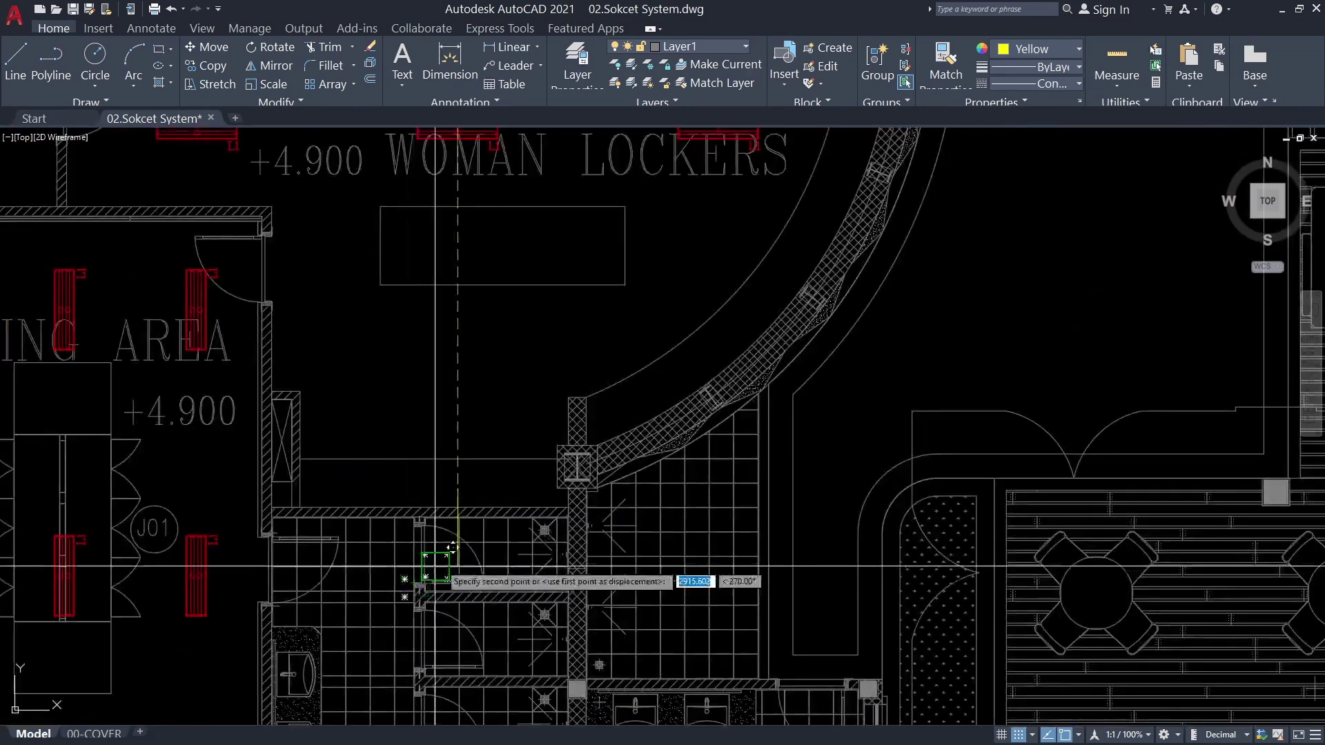
scroll(482, 361, "up", 6)
scroll(547, 366, "up", 2)
scroll(475, 474, "down", 5)
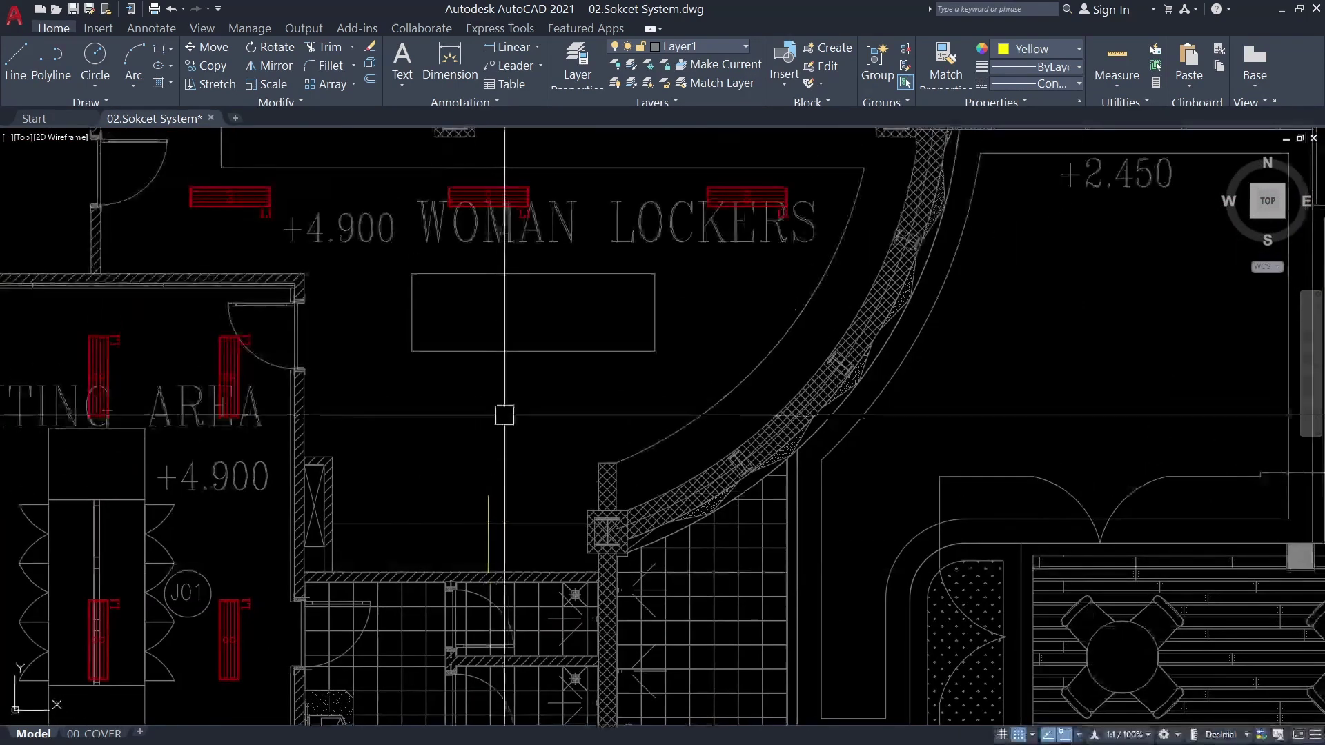
scroll(538, 424, "up", 5)
scroll(539, 424, "up", 2)
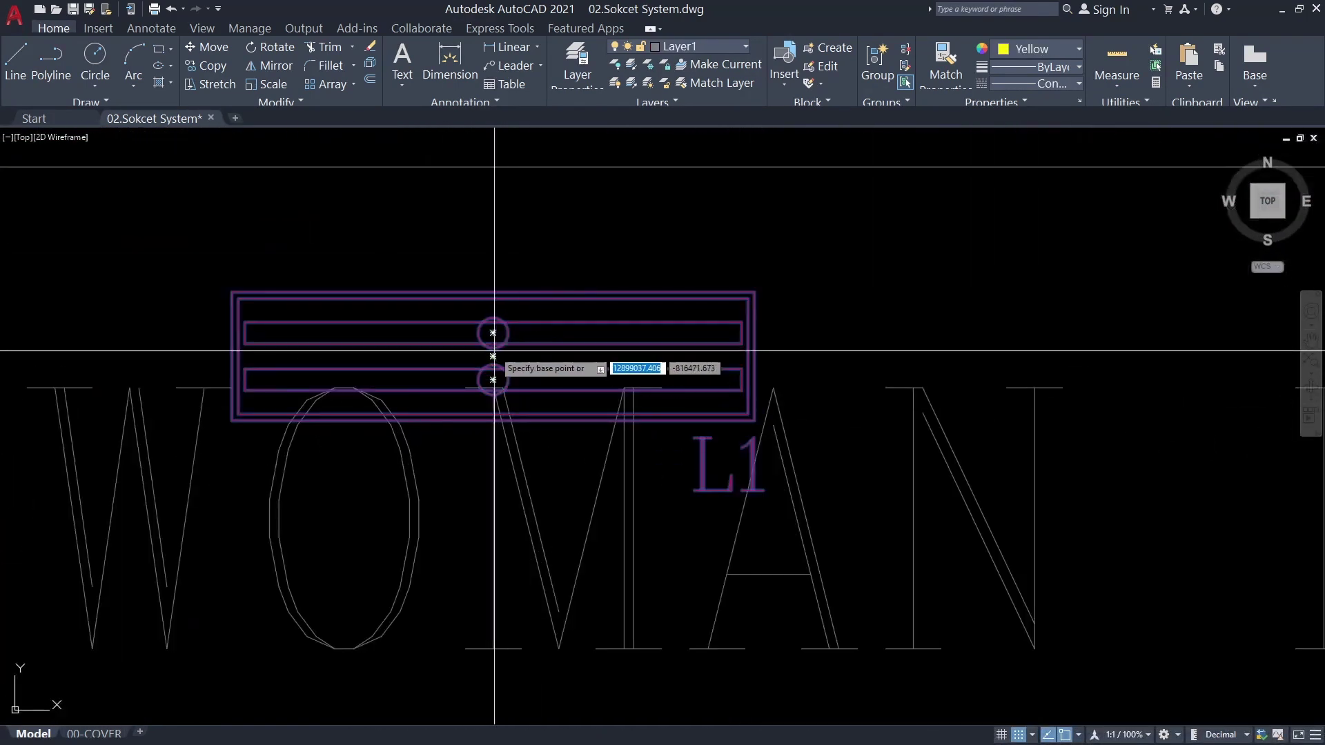
Copy an L1 light from its base point to a spot beside the curved wall
left_click(493, 356)
scroll(493, 356, "down", 5)
scroll(458, 545, "up", 3)
left_click(444, 517)
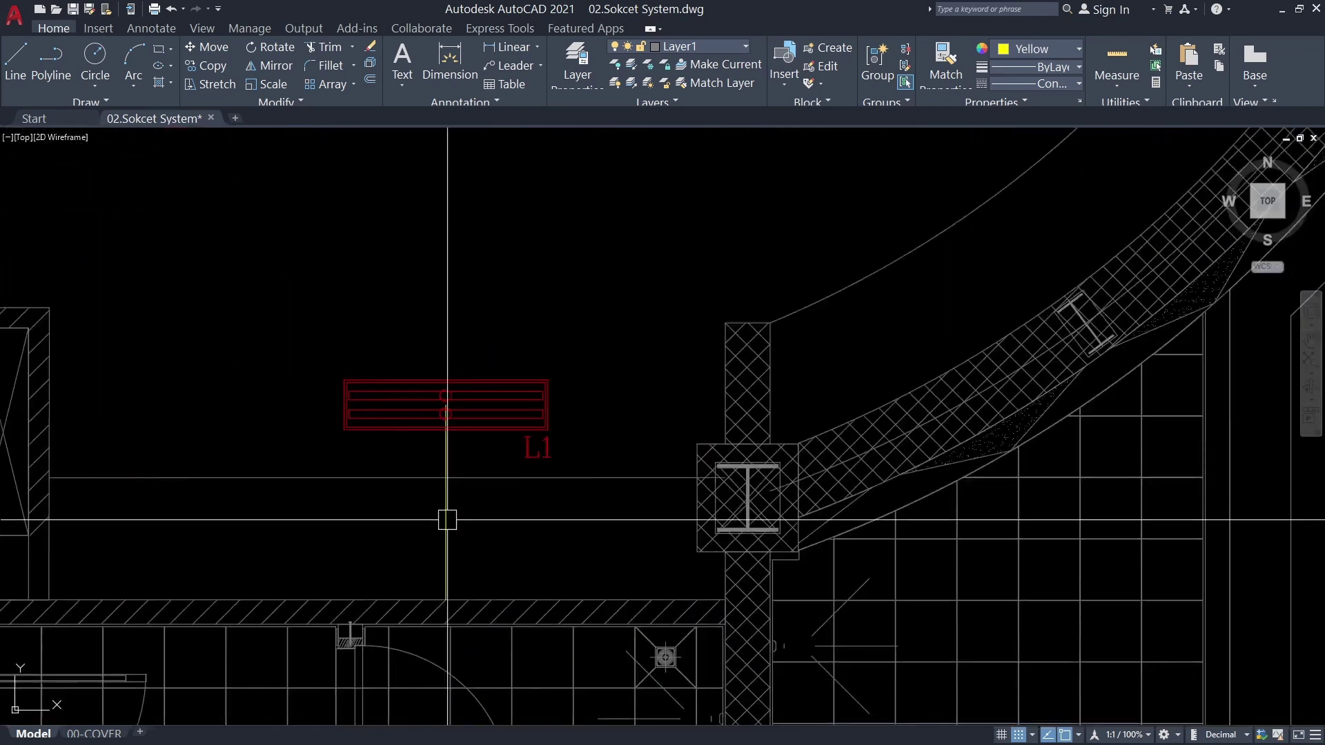
scroll(550, 524, "down", 2)
middle_click_drag(493, 419, 410, 429)
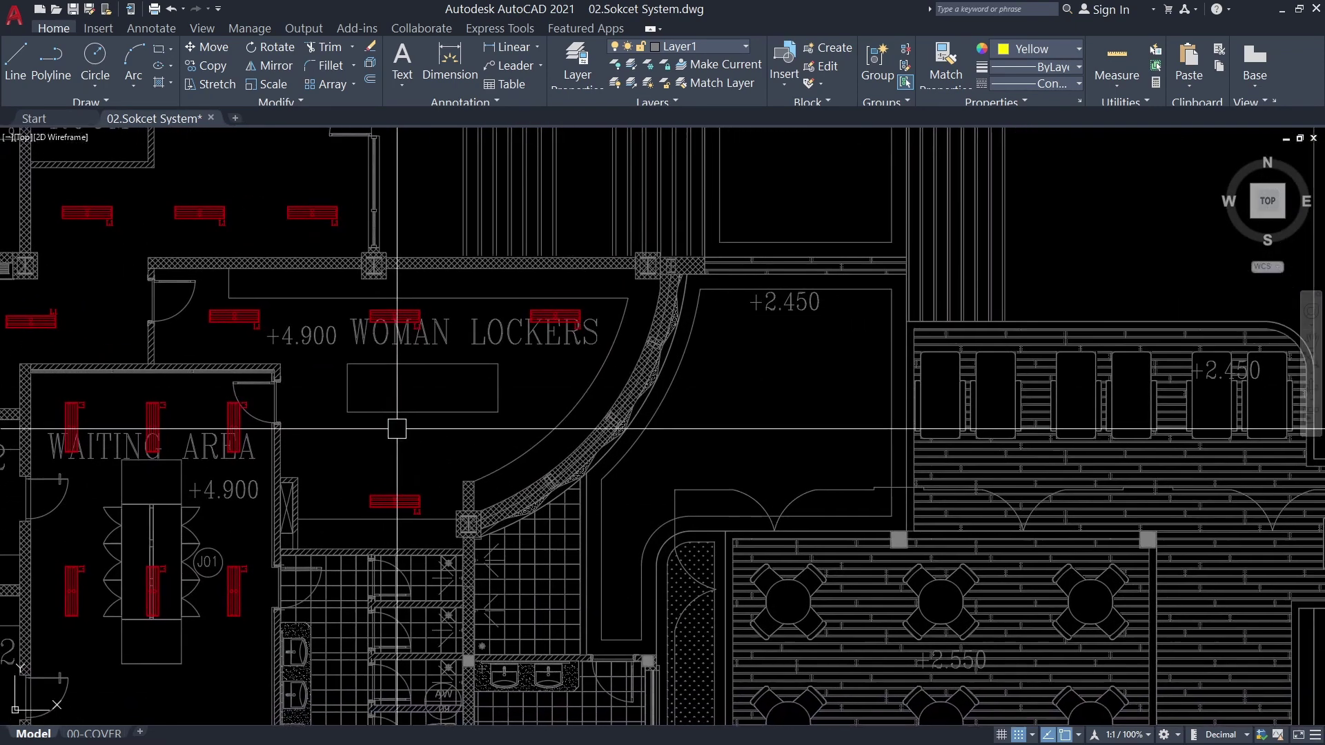
scroll(411, 394, "up", 5)
middle_click_drag(432, 571, 451, 425)
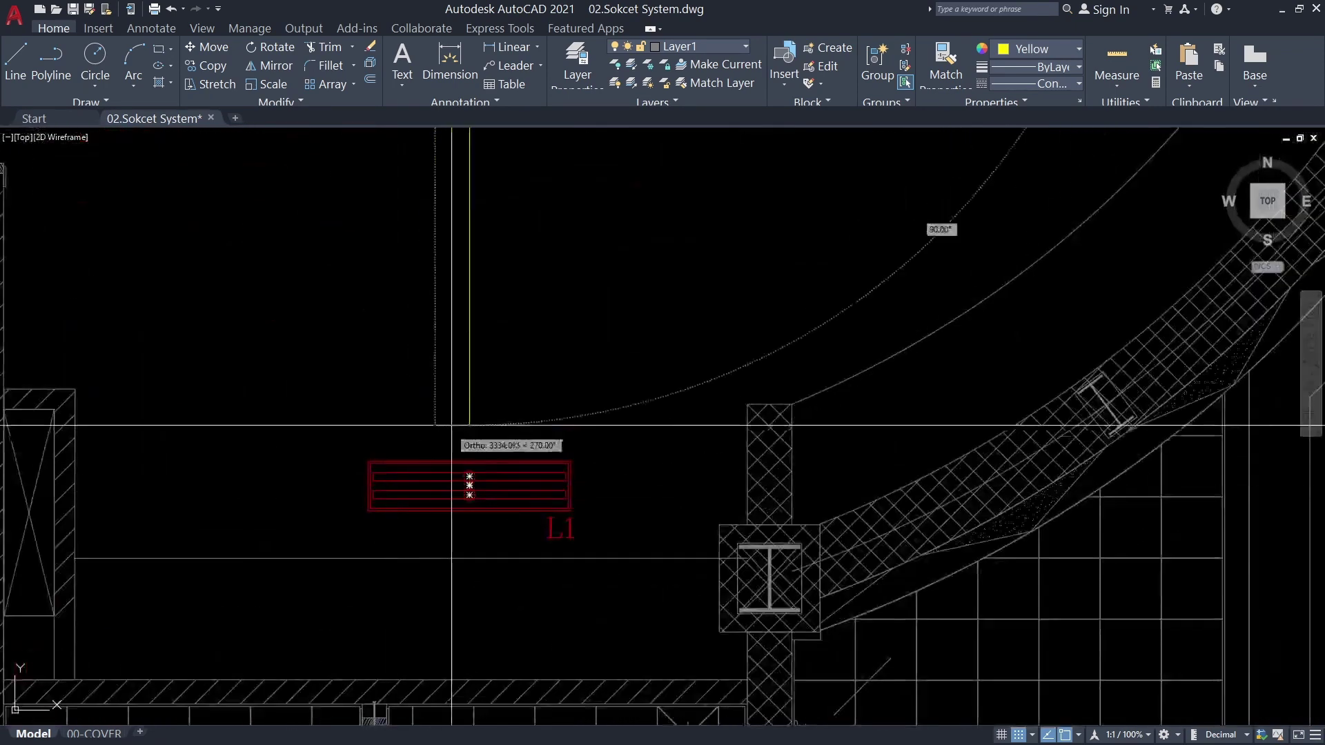
scroll(473, 587, "up", 3)
scroll(423, 503, "down", 3)
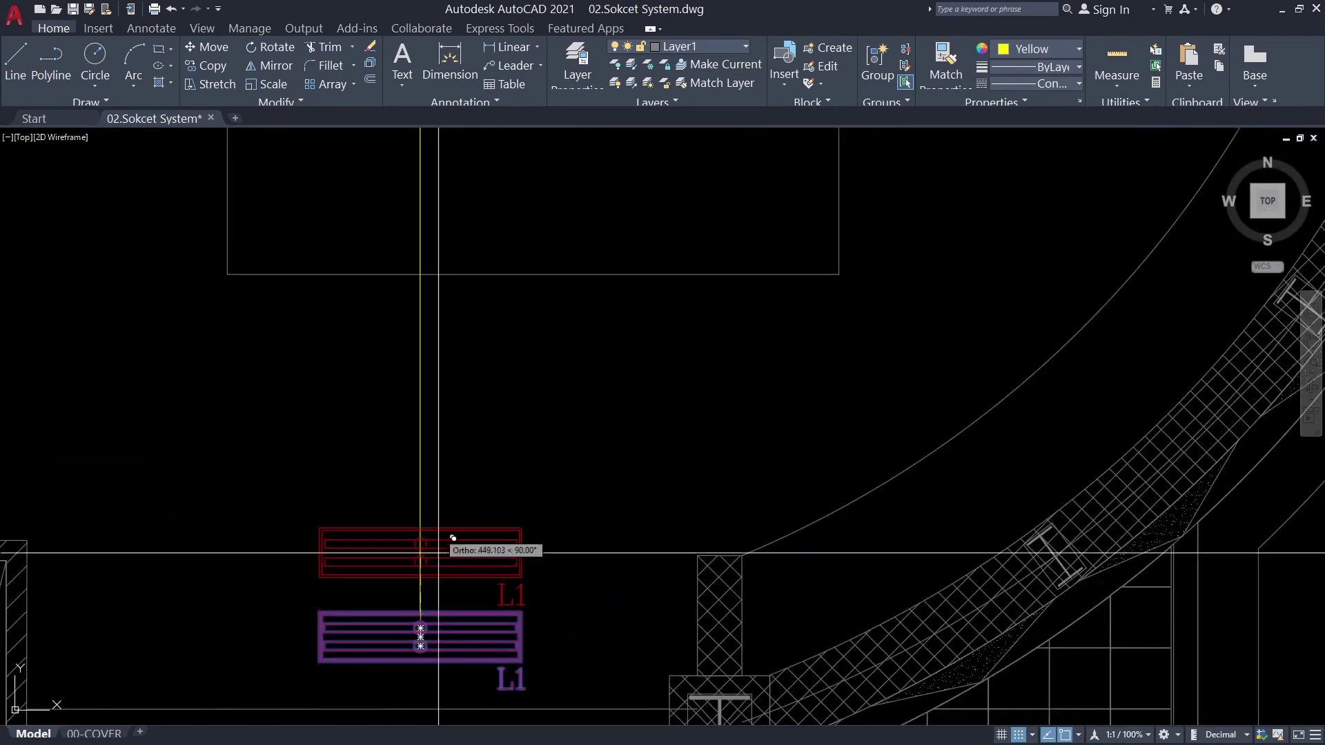
Place another L1 light copy below the middle row
middle_click_drag(450, 542, 436, 473)
left_click(405, 495)
scroll(405, 496, "down", 4)
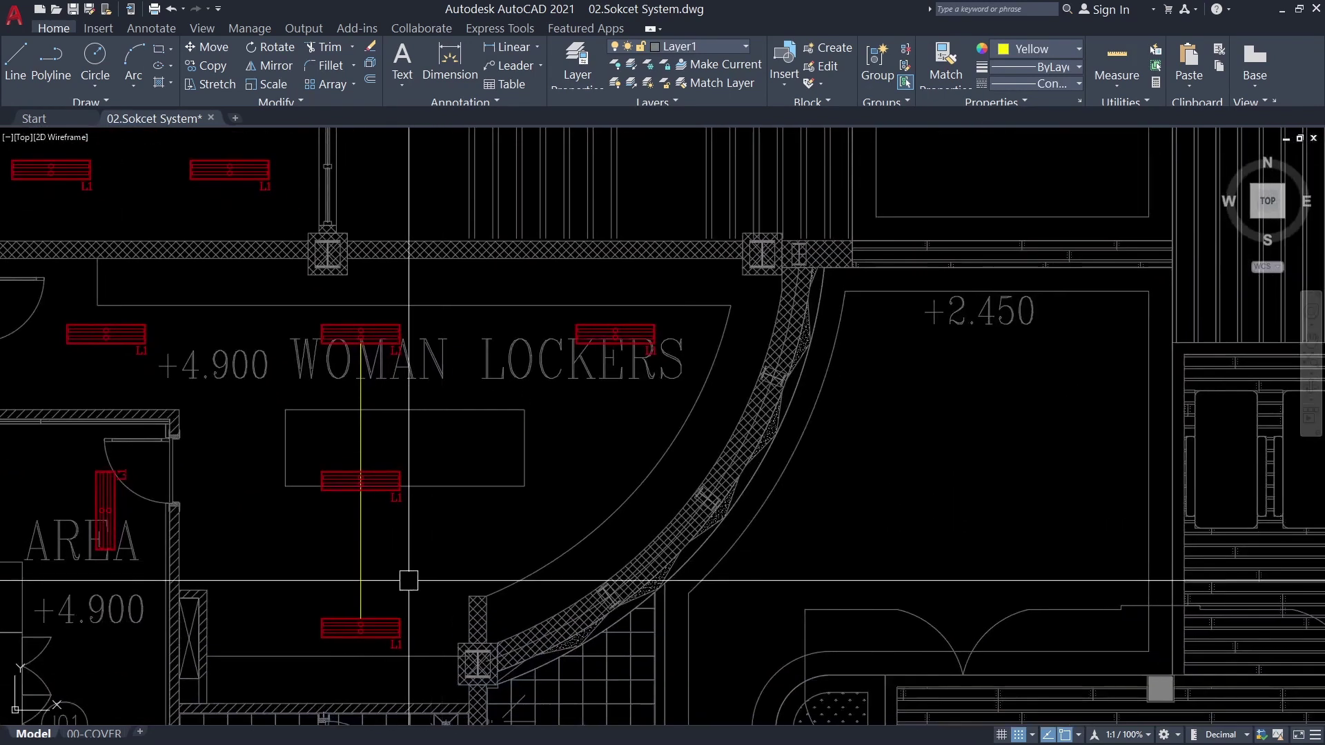
scroll(362, 393, "up", 5)
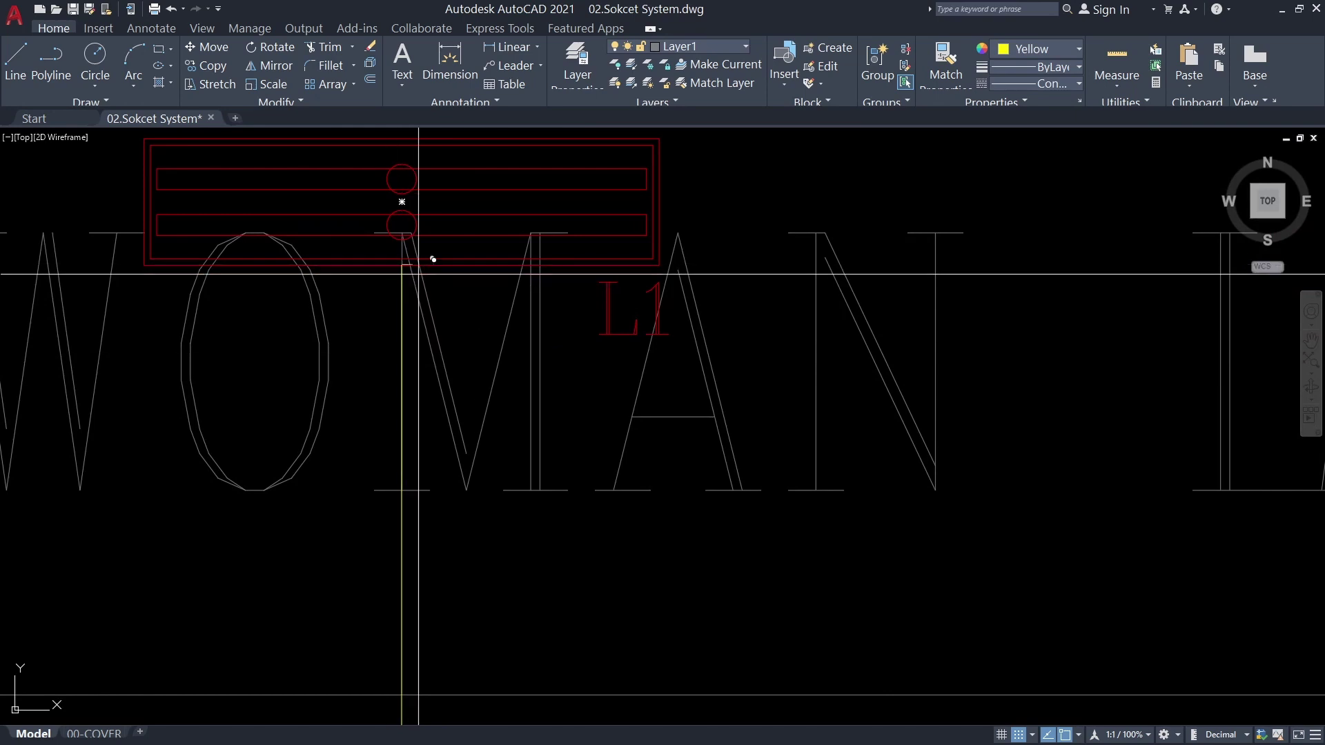
scroll(881, 378, "down", 2)
scroll(730, 378, "up", 2)
scroll(521, 420, "down", 5)
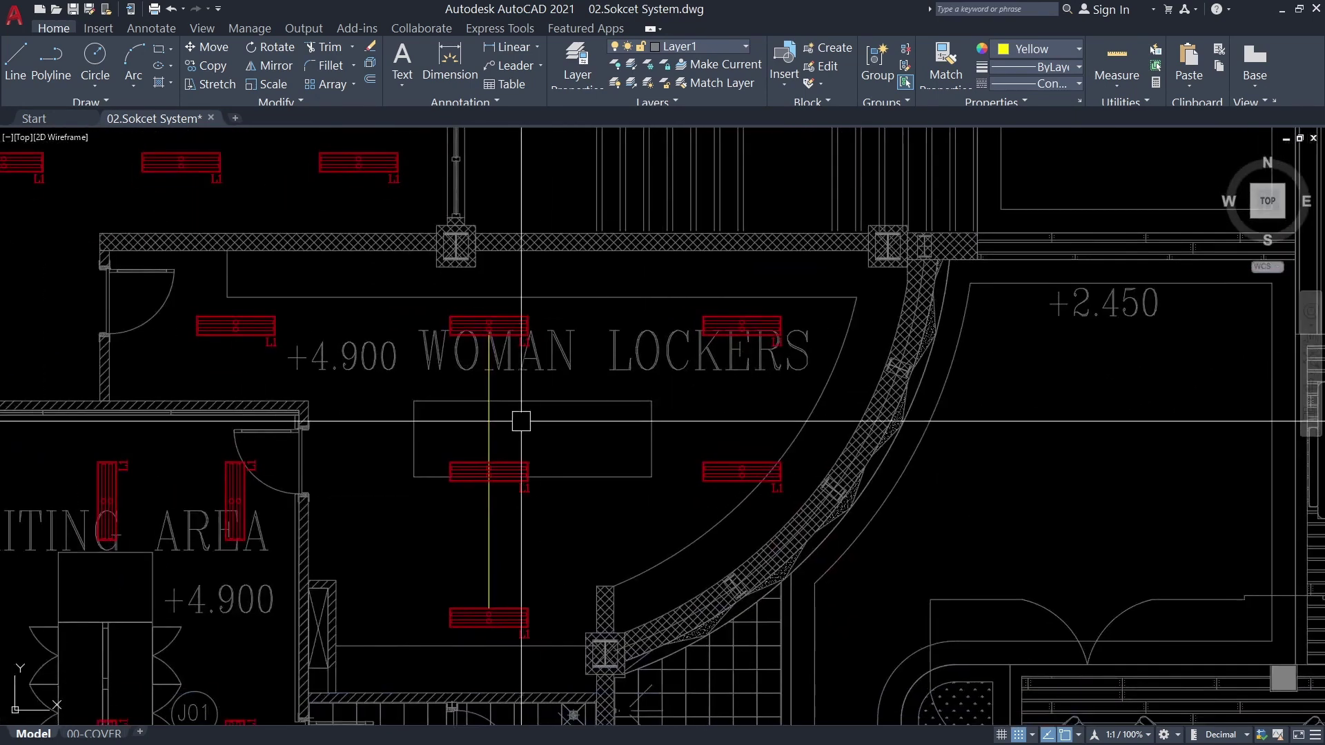
scroll(521, 421, "down", 2)
scroll(520, 421, "down", 5)
scroll(577, 559, "up", 2)
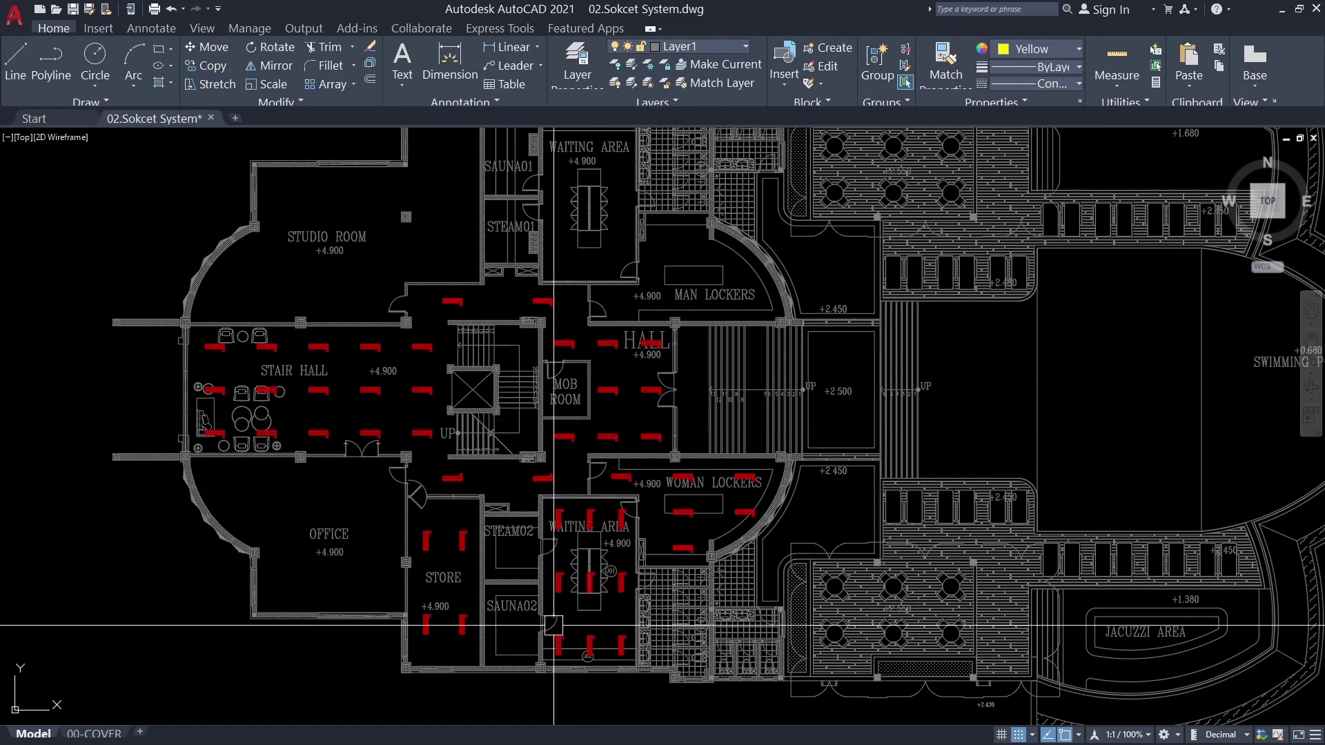
Start moving the waiting-area L1 light block from its base point
scroll(683, 345, "up", 2)
scroll(354, 393, "up", 8)
scroll(448, 301, "up", 5)
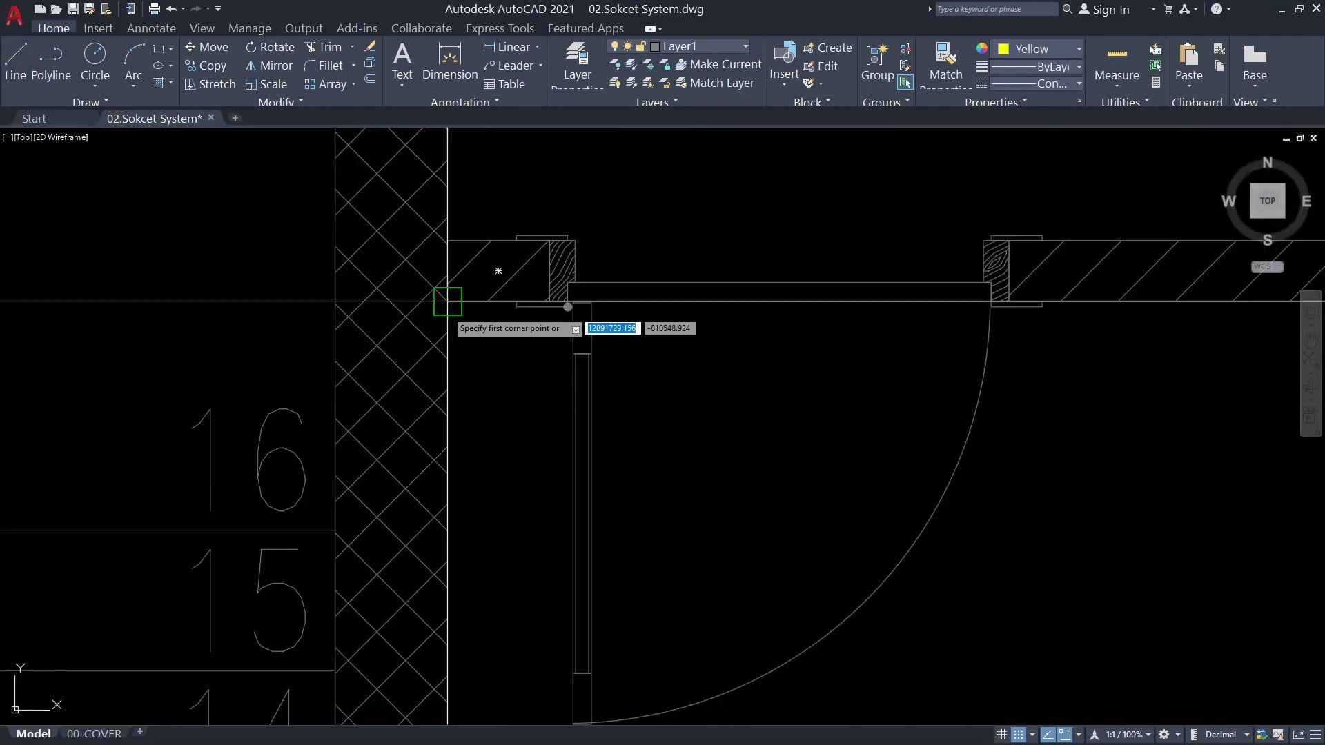
scroll(562, 606, "down", 5)
scroll(635, 458, "up", 4)
scroll(607, 483, "down", 5)
scroll(601, 523, "up", 4)
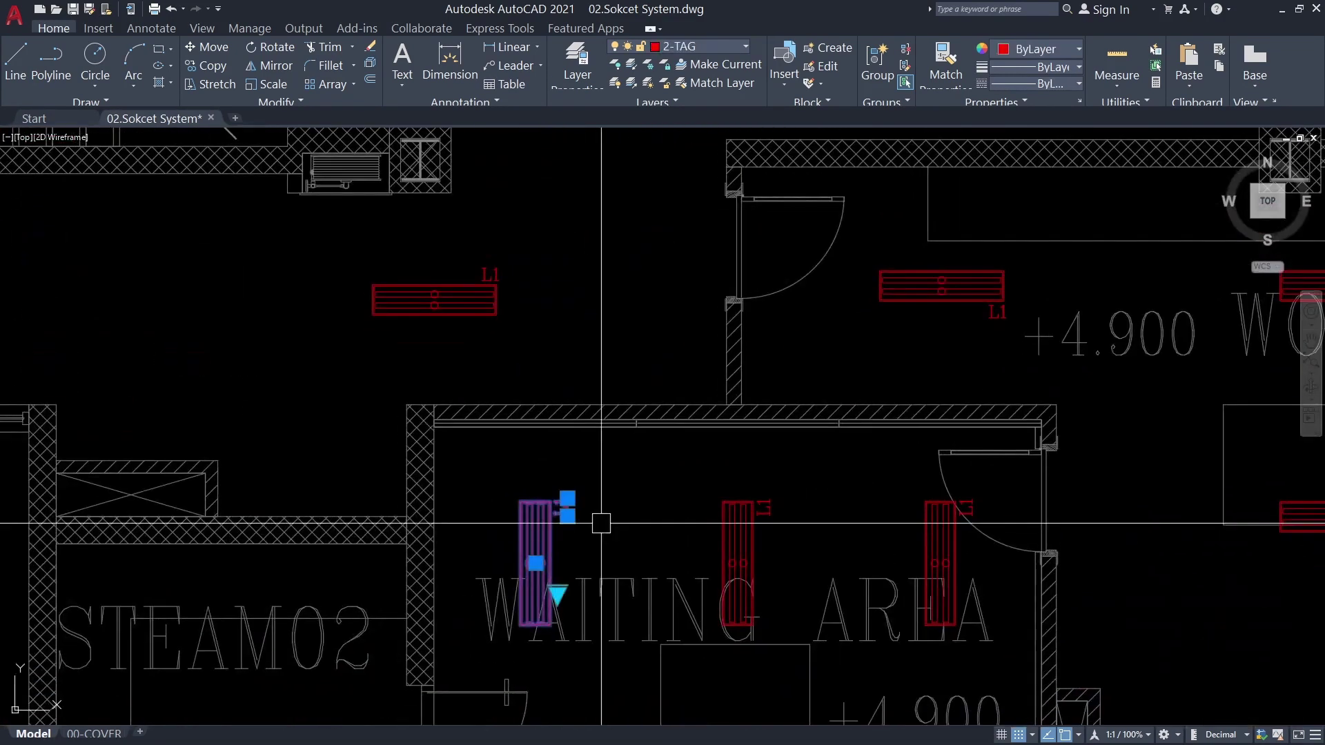
scroll(552, 552, "up", 6)
type("m")
key("Return")
left_click(530, 536)
scroll(530, 536, "down", 5)
scroll(524, 483, "up", 5)
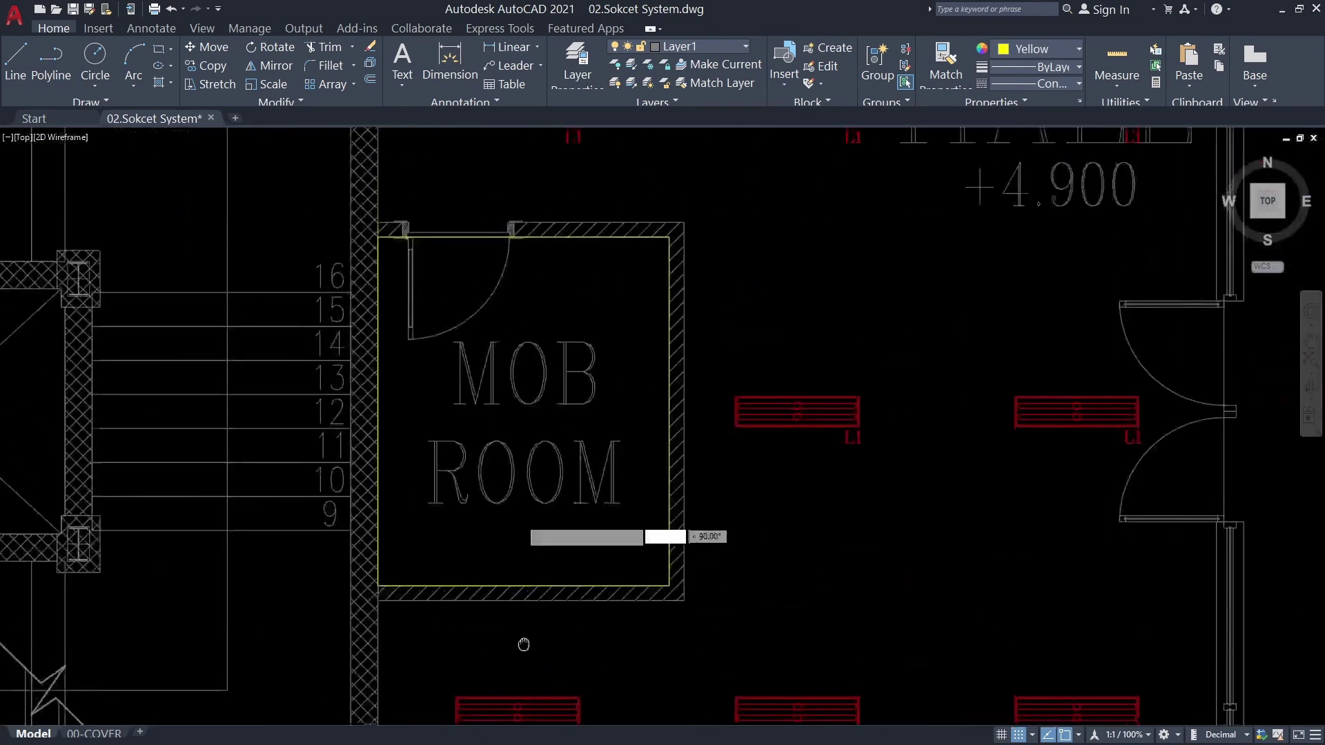
scroll(560, 296, "down", 2)
Select the MOB ROOM L1 light block and start moving it into the room grid
middle_click_drag(559, 297, 487, 289)
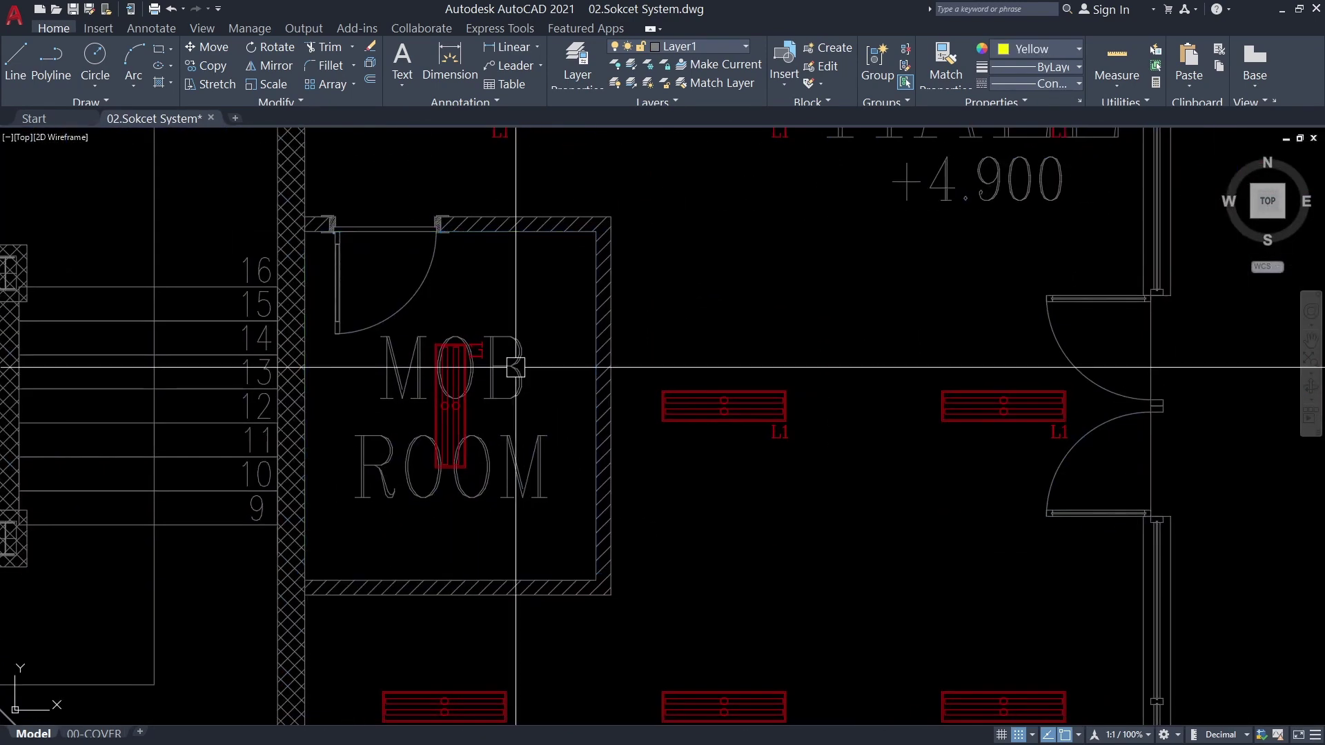
scroll(621, 552, "down", 3)
scroll(625, 586, "down", 2)
middle_click_drag(626, 586, 542, 511)
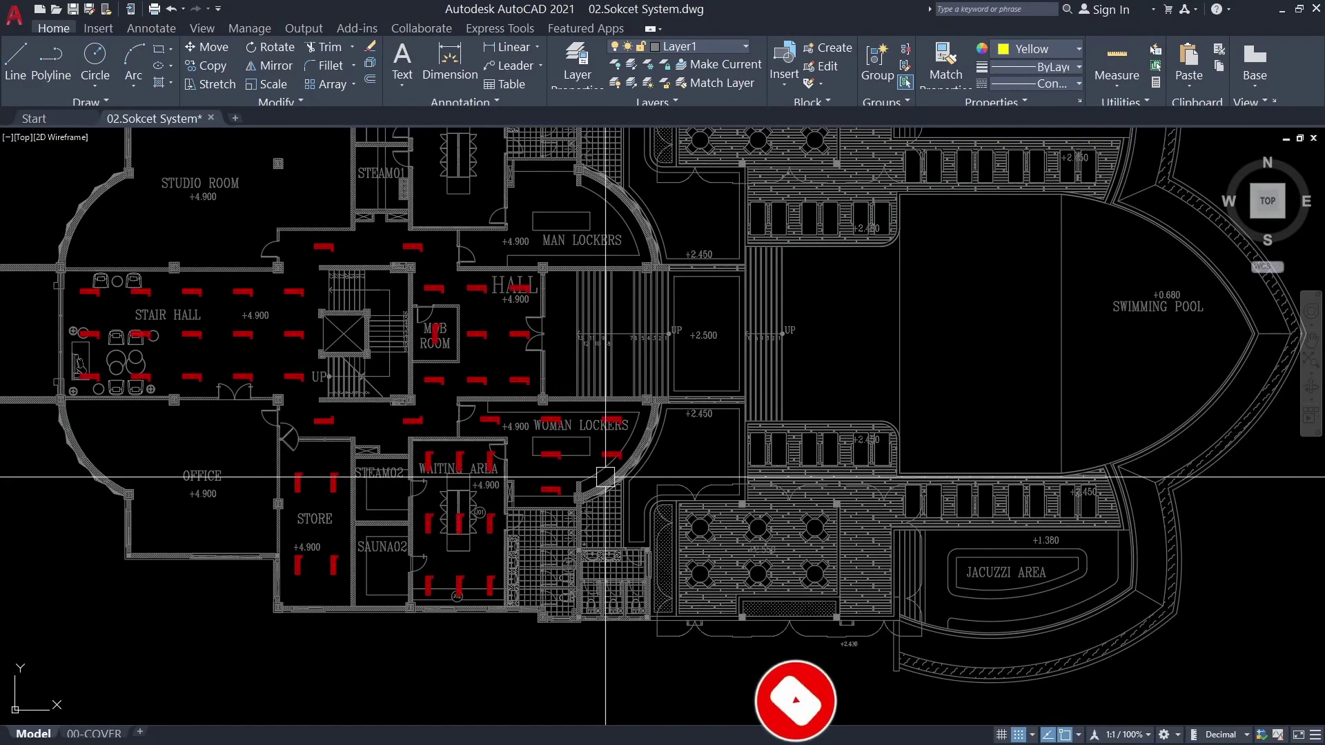
scroll(598, 476, "up", 6)
left_click(526, 508)
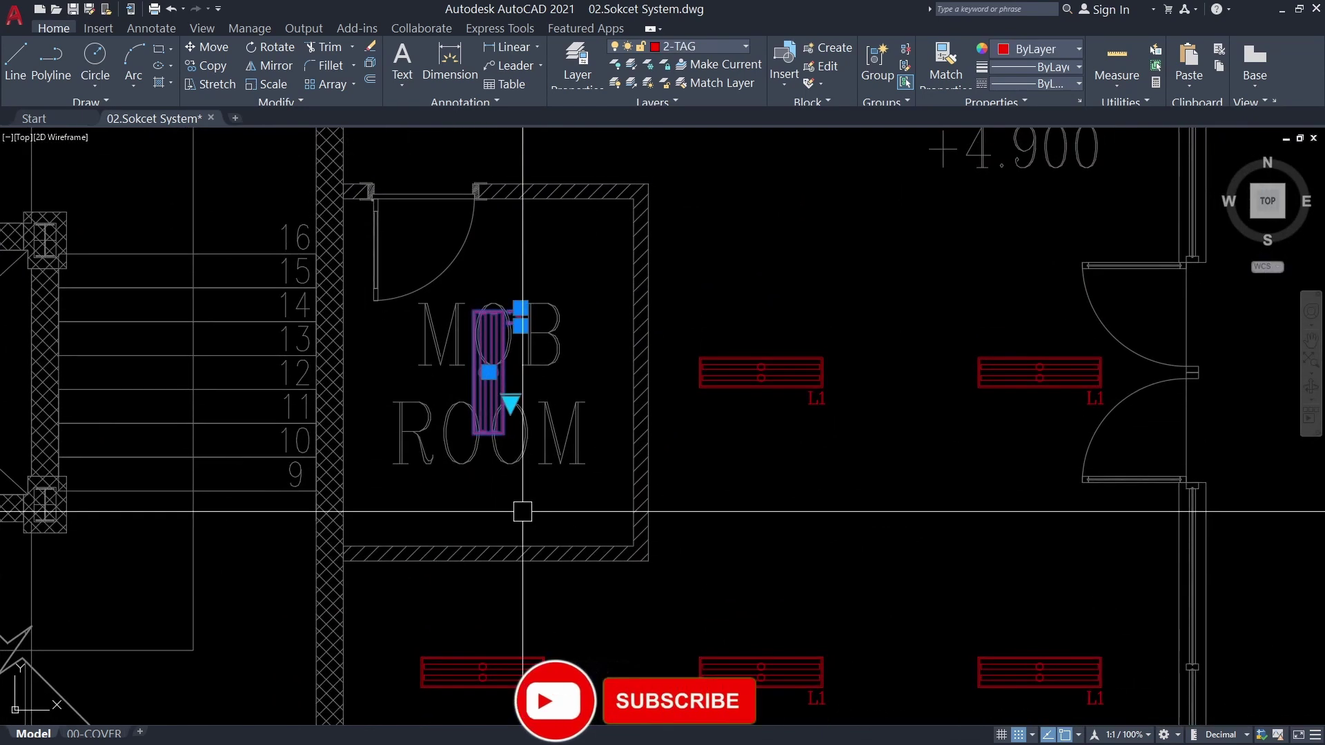
key("m")
key("Return")
scroll(521, 494, "up", 2)
scroll(508, 287, "down", 1)
scroll(508, 286, "down", 3)
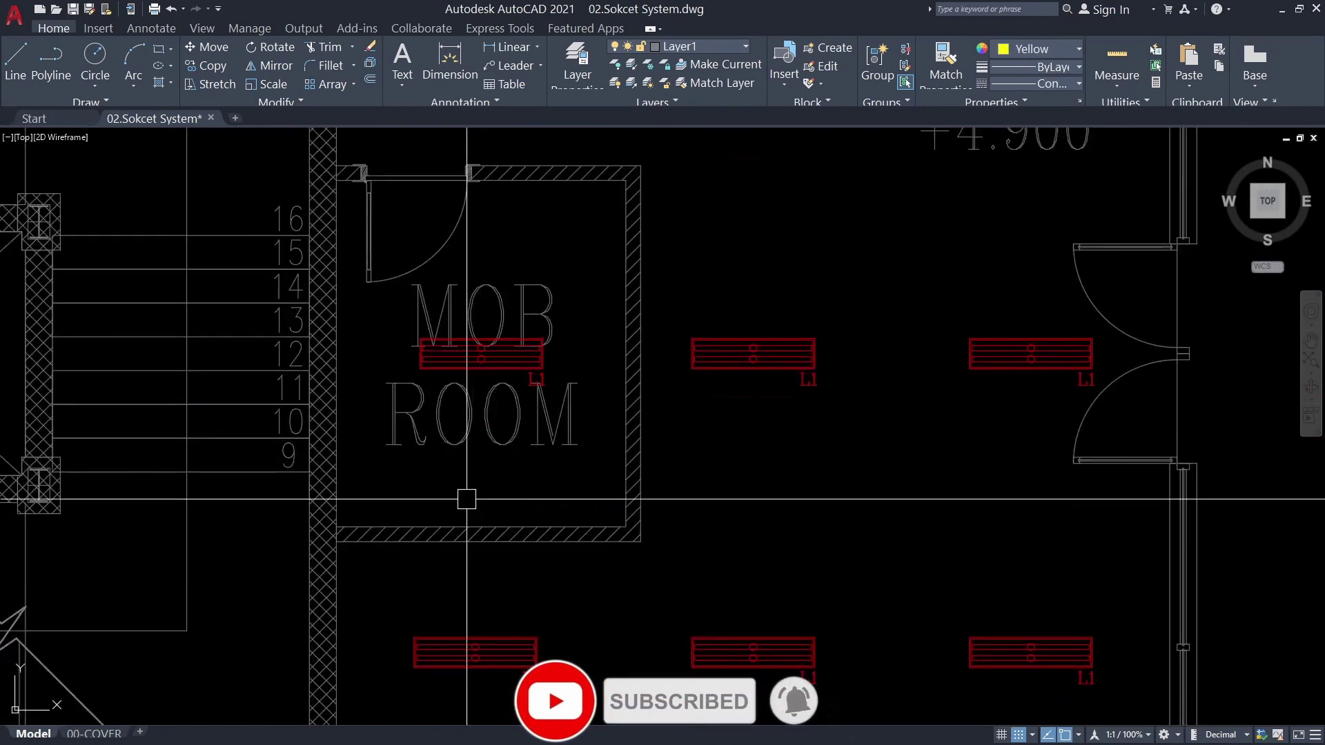
scroll(606, 535, "down", 2)
Finish mirroring the locker-room lights, keeping the original L1 blocks
scroll(606, 534, "up", 3)
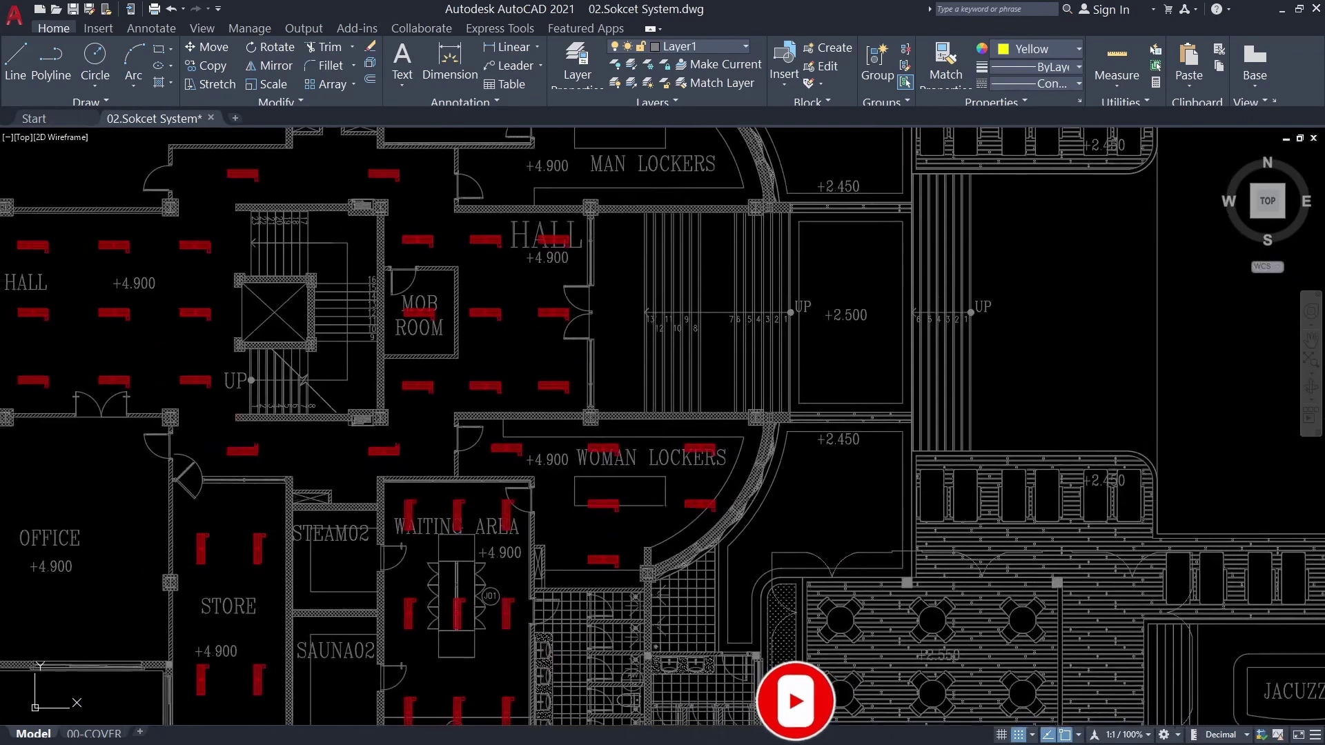
scroll(611, 511, "up", 2)
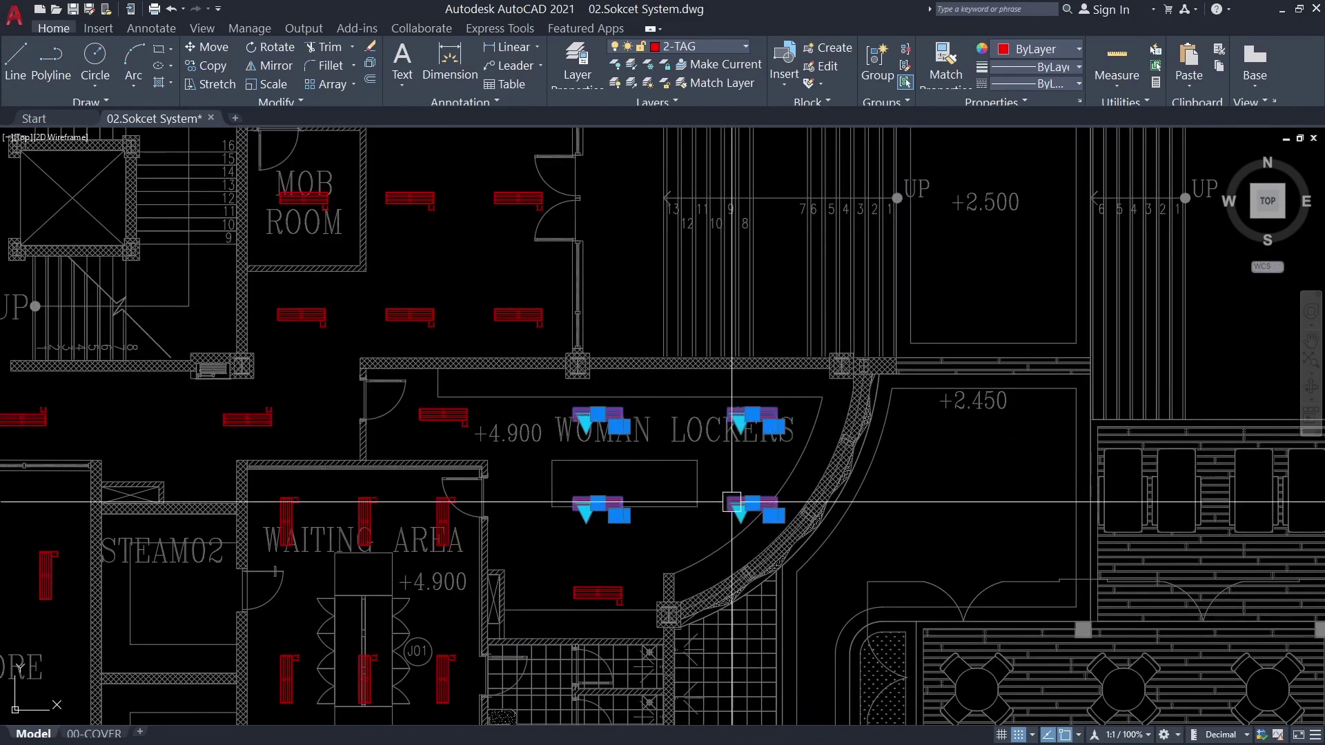
middle_click_drag(460, 445, 473, 565)
middle_click_drag(207, 331, 455, 414)
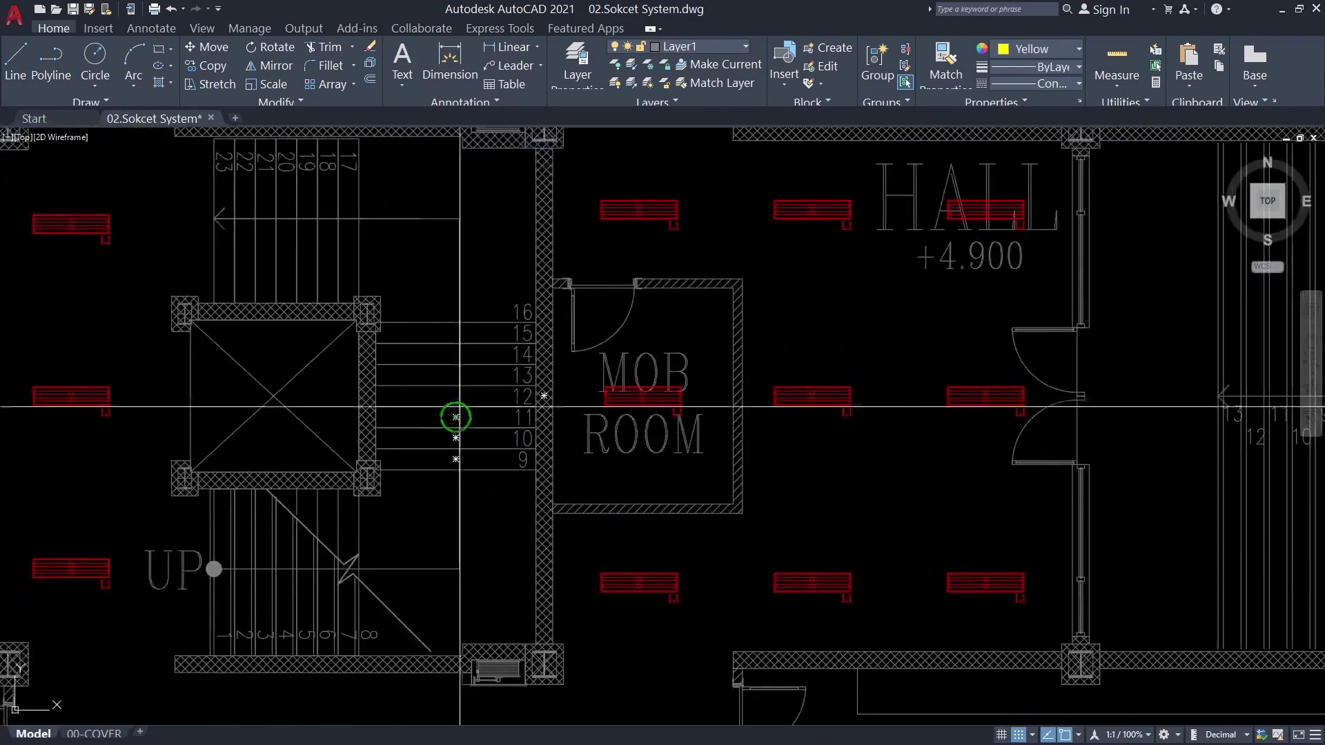
scroll(235, 377, "up", 4)
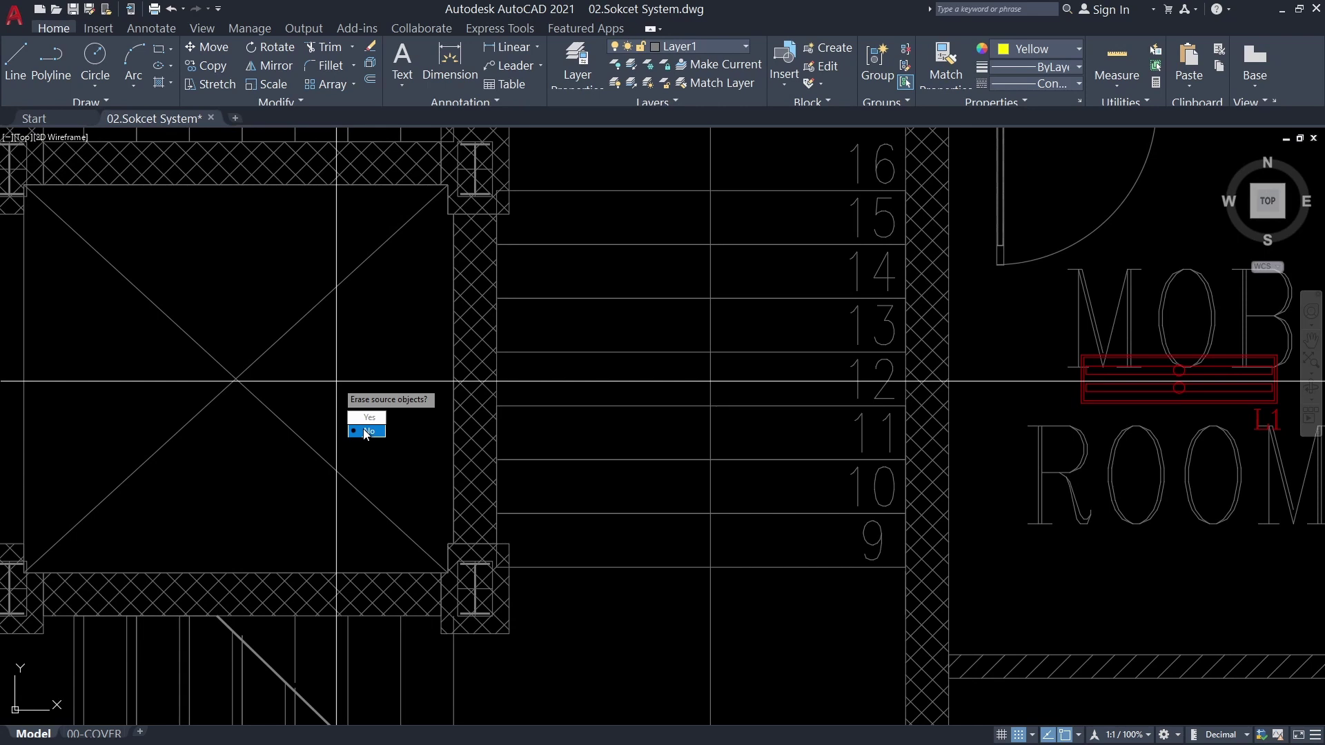
left_click(361, 432)
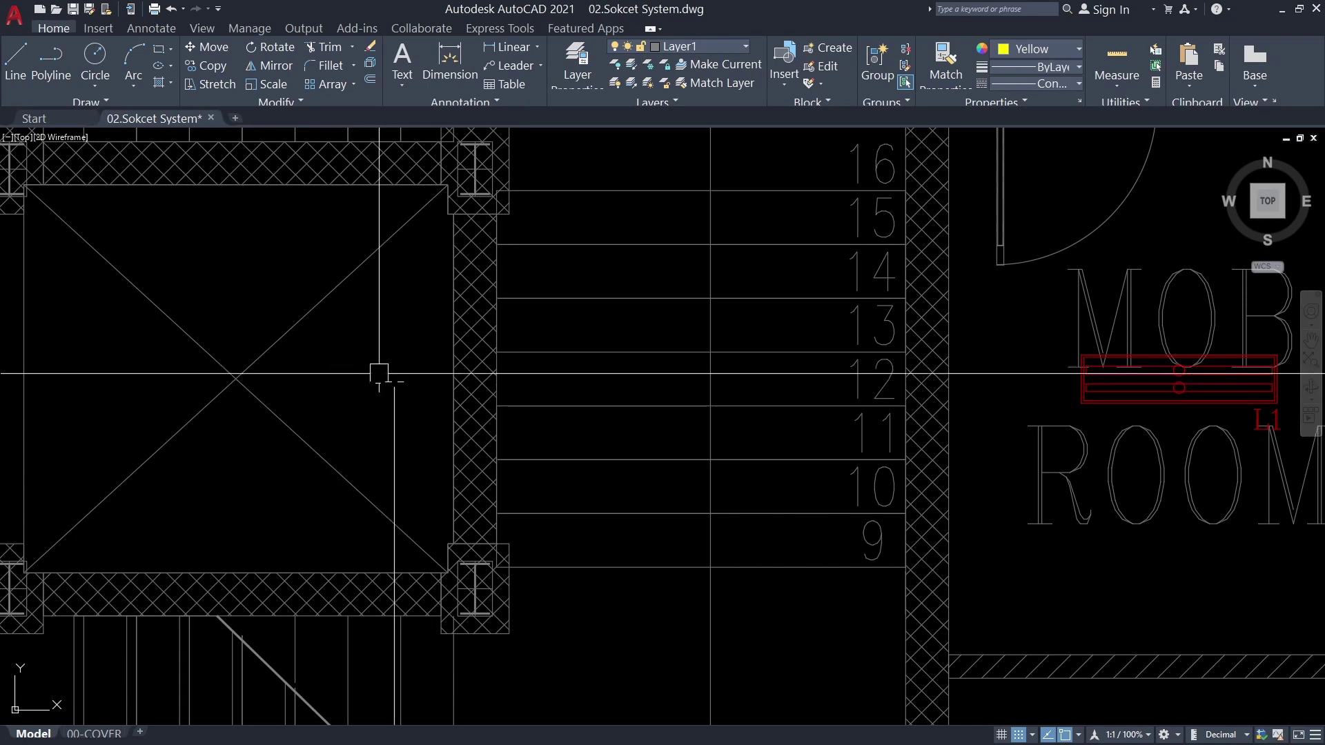
scroll(379, 370, "down", 5)
scroll(600, 435, "up", 4)
scroll(600, 429, "down", 4)
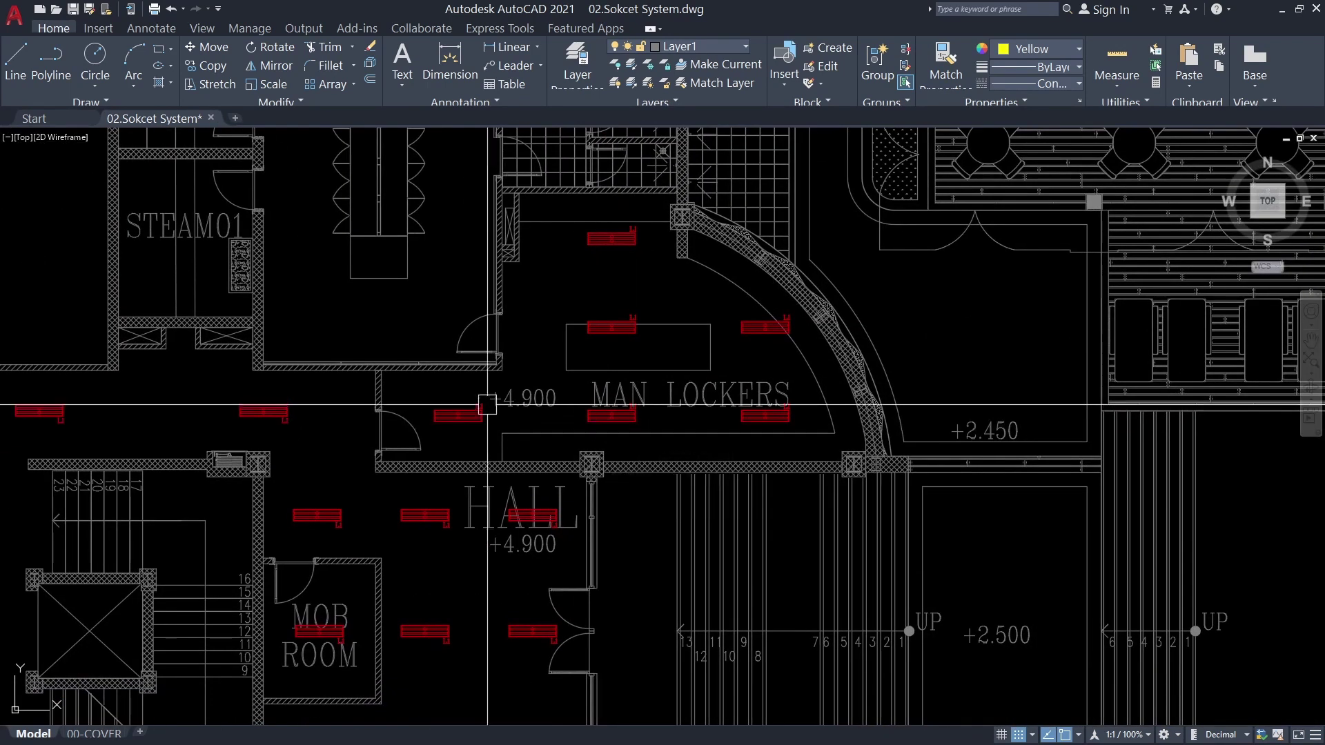
scroll(488, 404, "up", 2)
scroll(441, 427, "up", 2)
scroll(467, 414, "down", 2)
Copy the row of three WOMAN LOCKERS lights, using a light's centre as base point
middle_click_drag(234, 414, 350, 305)
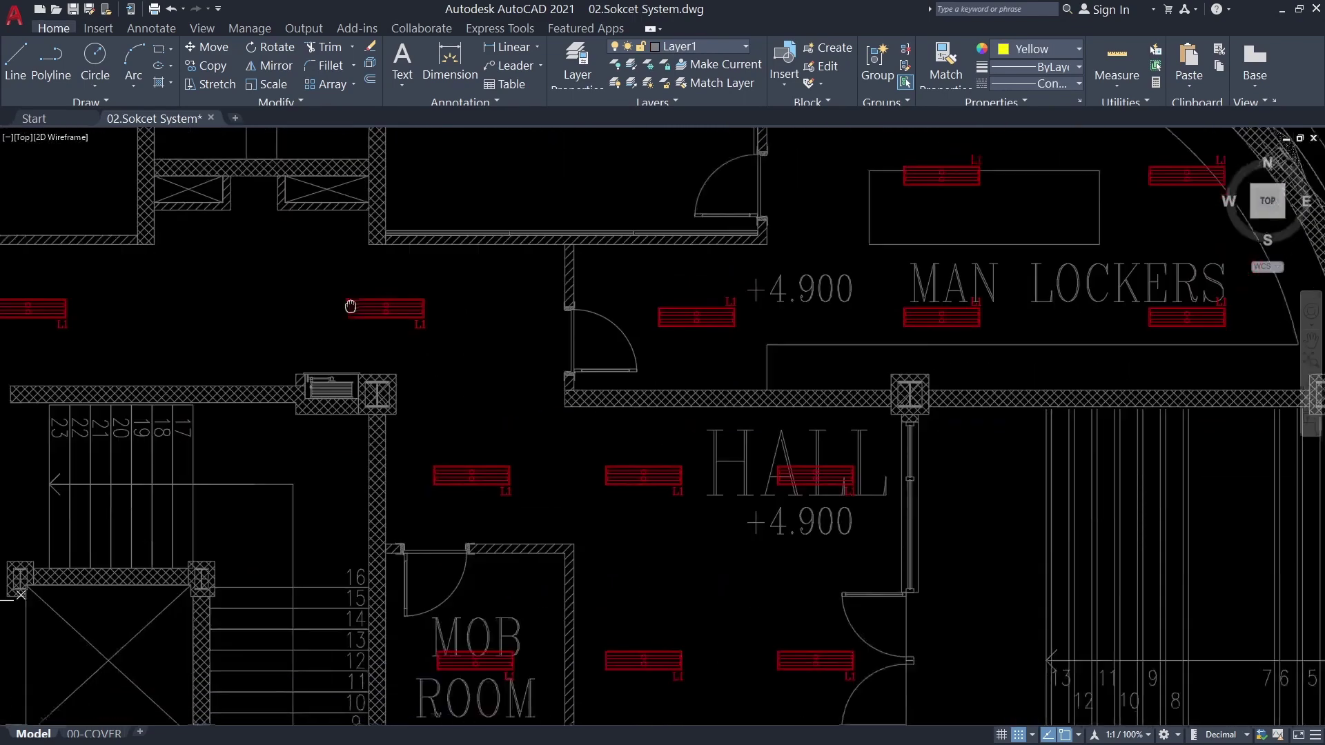
scroll(351, 306, "down", 3)
scroll(483, 510, "up", 3)
left_click_drag(538, 504, 1063, 552)
scroll(558, 515, "up", 2)
type("co")
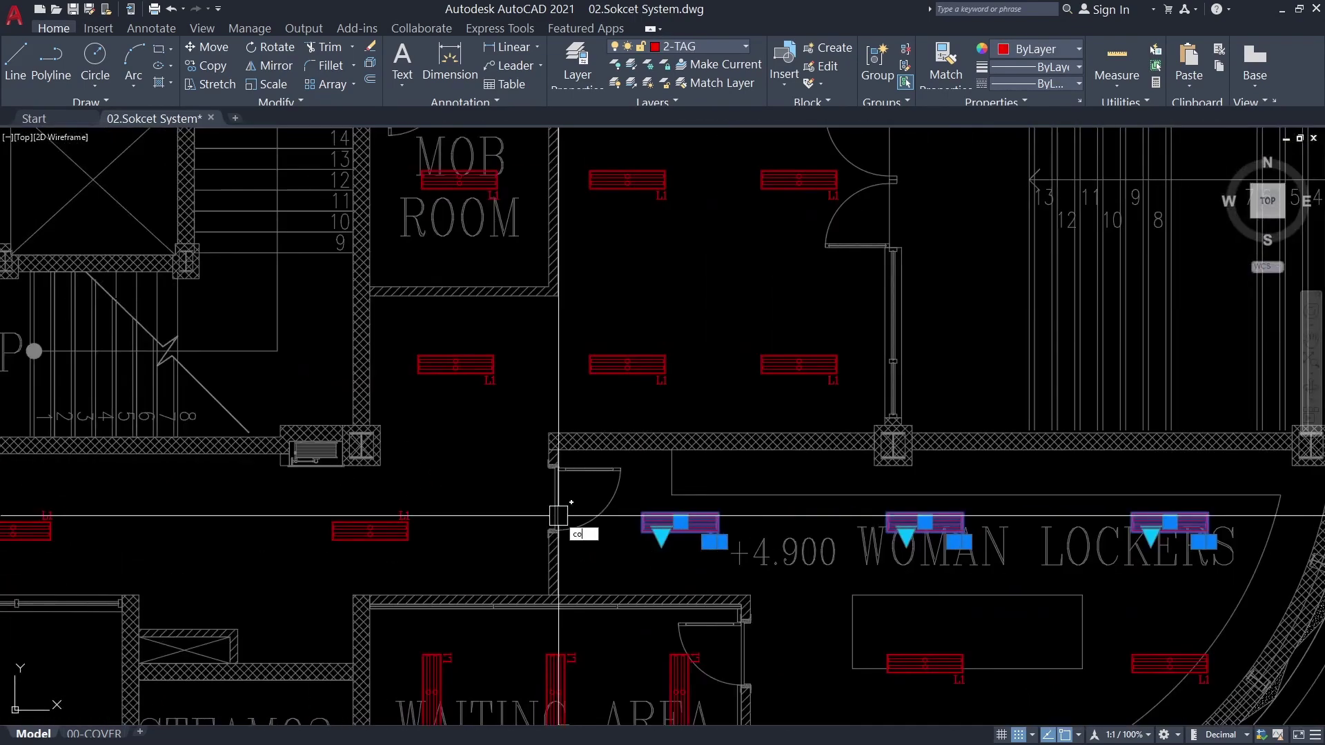
key("Return")
scroll(664, 531, "up", 8)
left_click(768, 473)
scroll(768, 473, "down", 6)
scroll(642, 503, "up", 6)
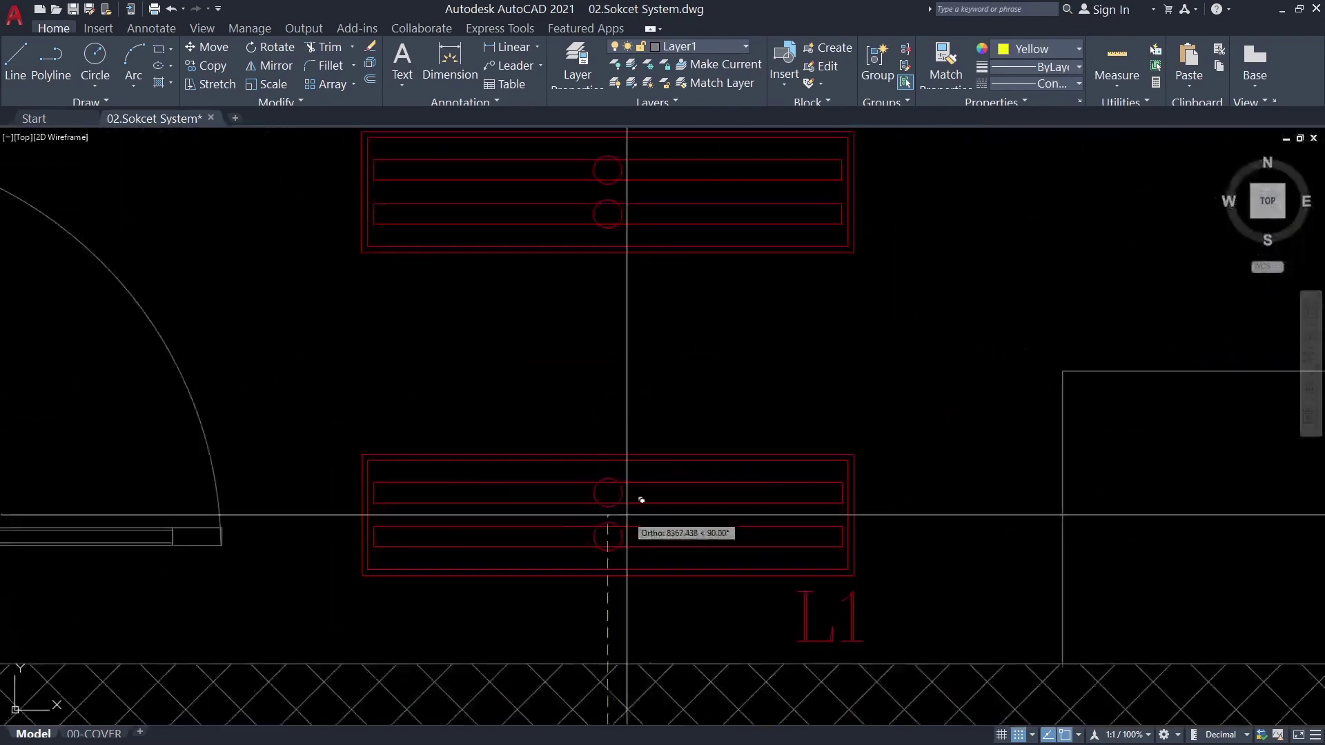
scroll(568, 400, "down", 3)
scroll(521, 407, "down", 2)
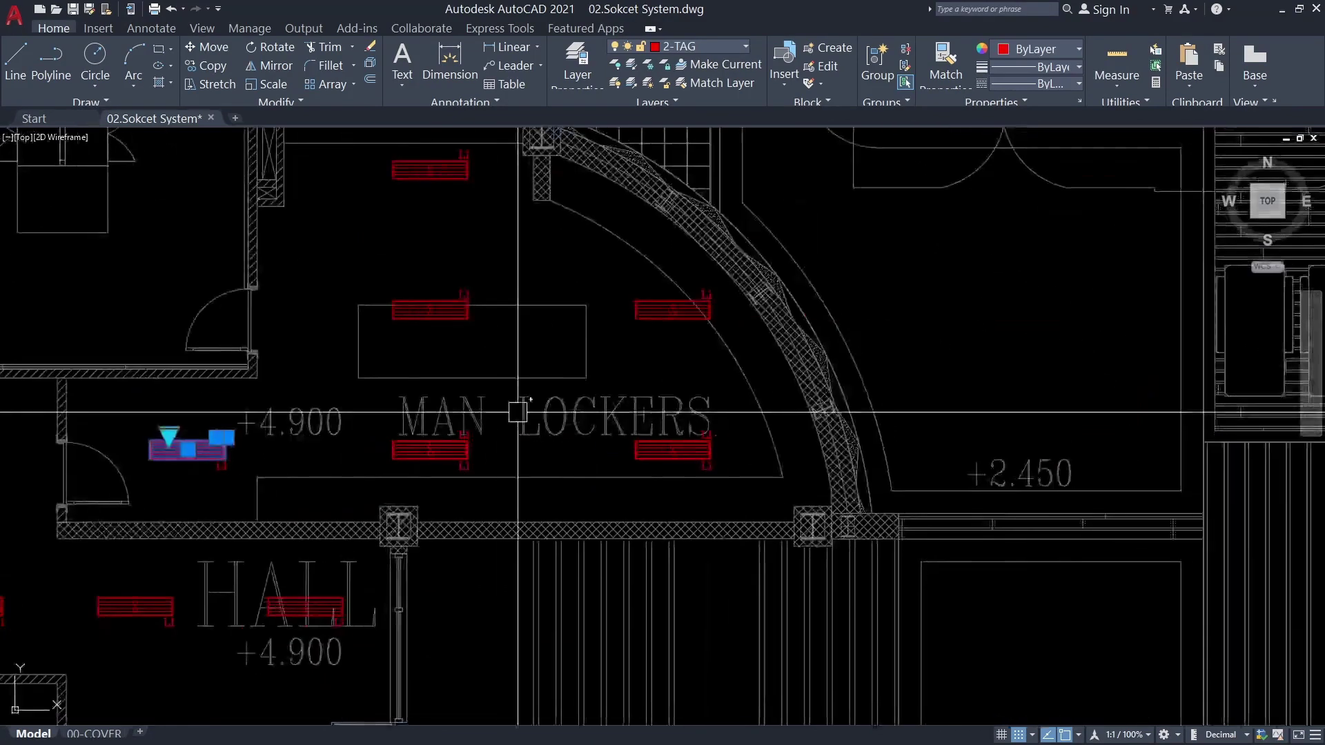
scroll(379, 449, "up", 4)
scroll(902, 458, "down", 1)
Reselect the lights, ending with the second WOMAN LOCKERS light selected
left_click(894, 483)
key("Escape")
scroll(828, 428, "down", 4)
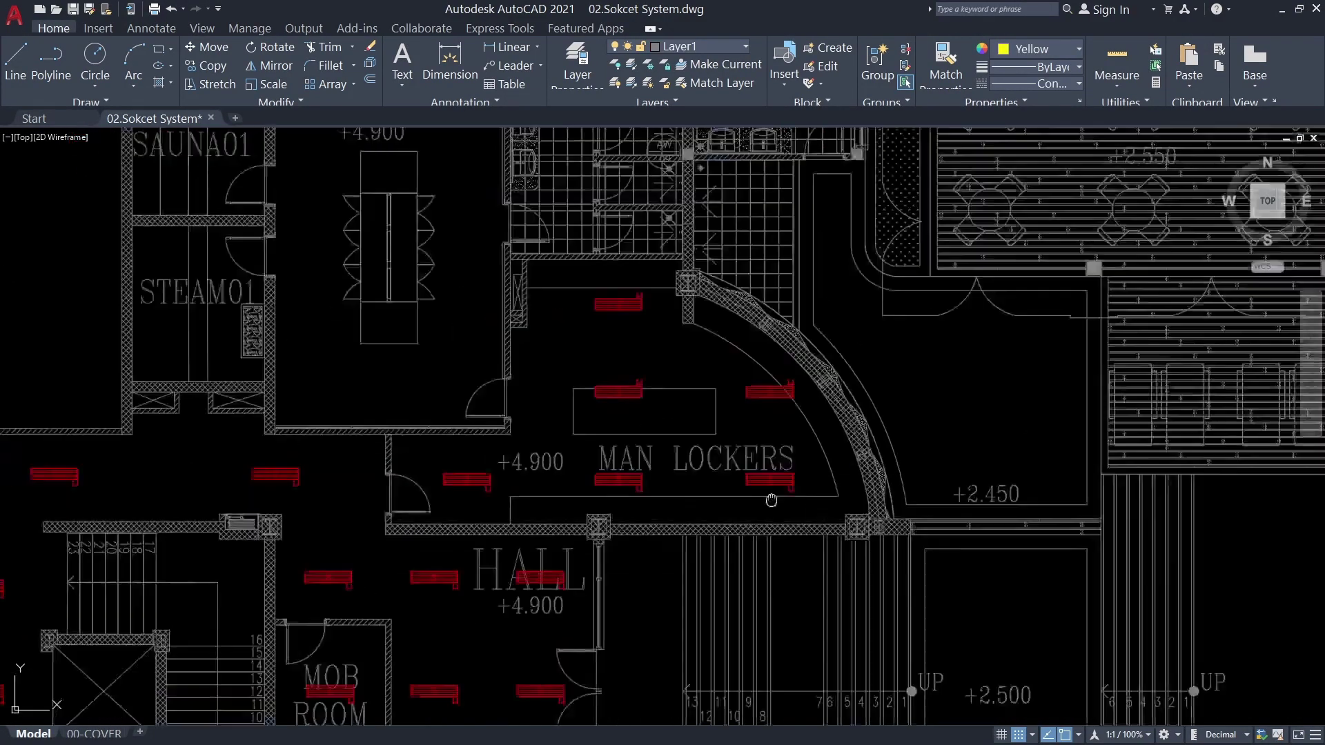
middle_click_drag(607, 656, 607, 436)
scroll(599, 448, "up", 4)
left_click(913, 332)
scroll(665, 517, "down", 1)
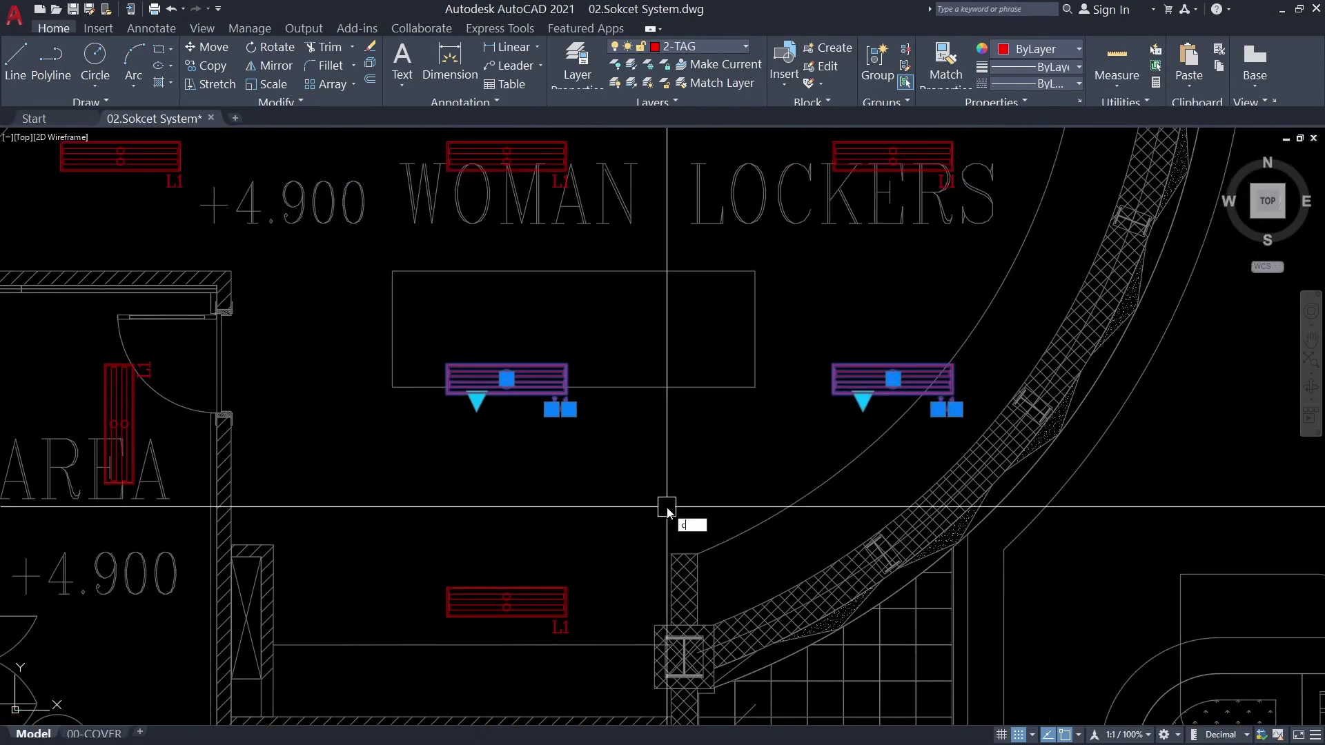
scroll(715, 414, "up", 5)
scroll(475, 440, "up", 6)
Copy the two selected lights from a chosen base point
type("co")
key("Return")
left_click(458, 311)
scroll(458, 311, "down", 5)
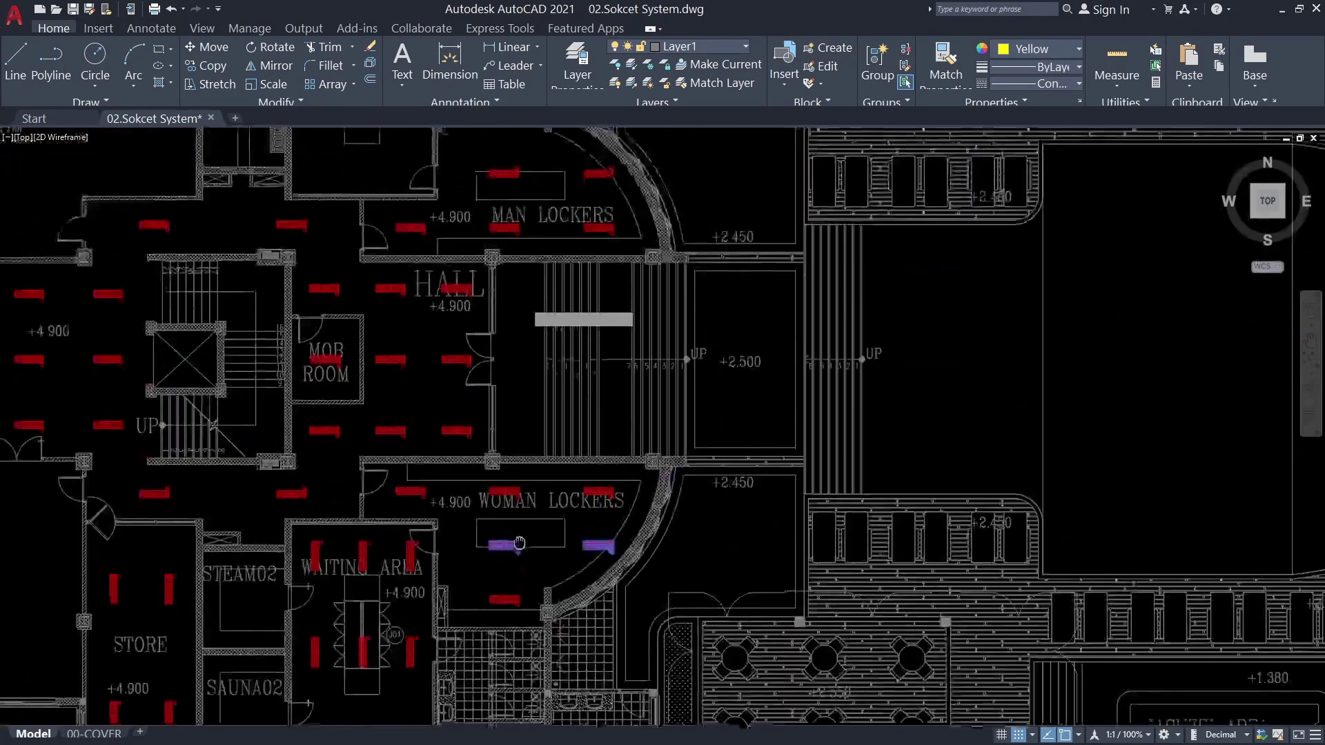
scroll(441, 414, "up", 3)
scroll(430, 503, "up", 2)
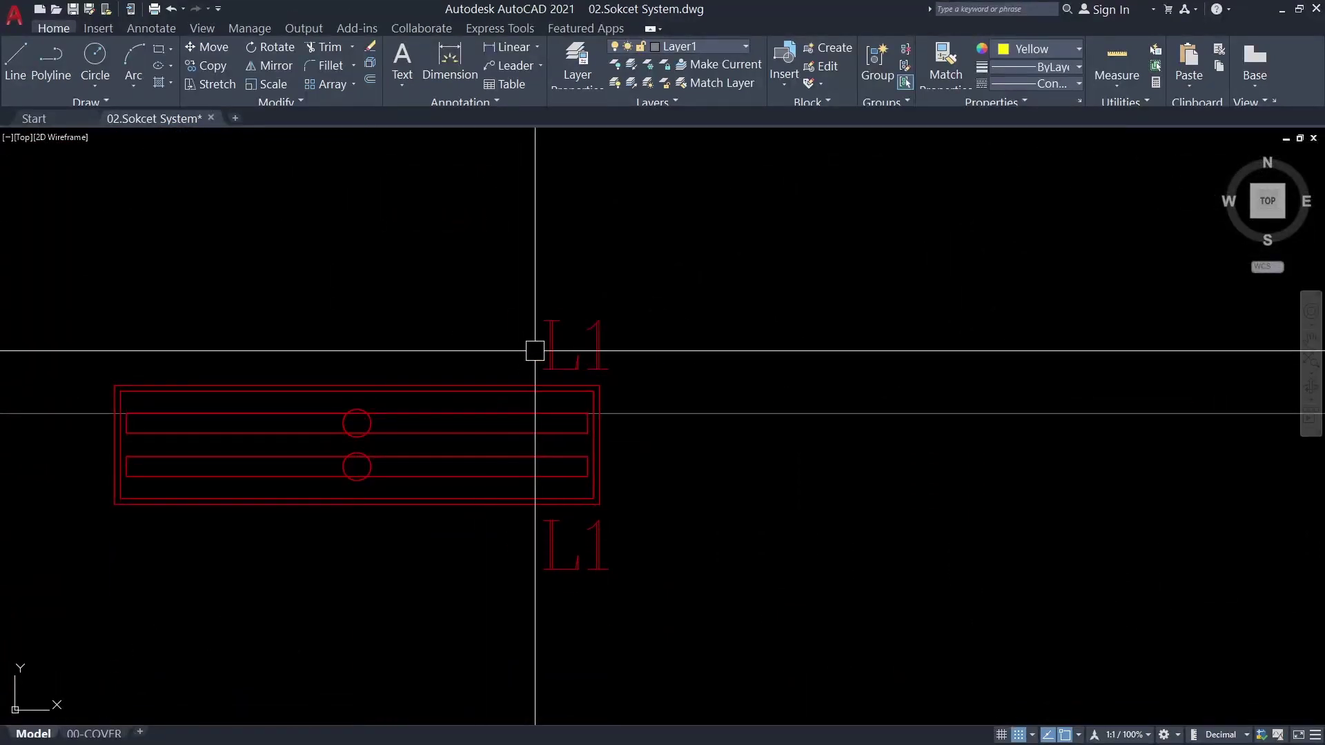
scroll(534, 351, "down", 3)
scroll(638, 358, "up", 2)
scroll(438, 489, "down", 2)
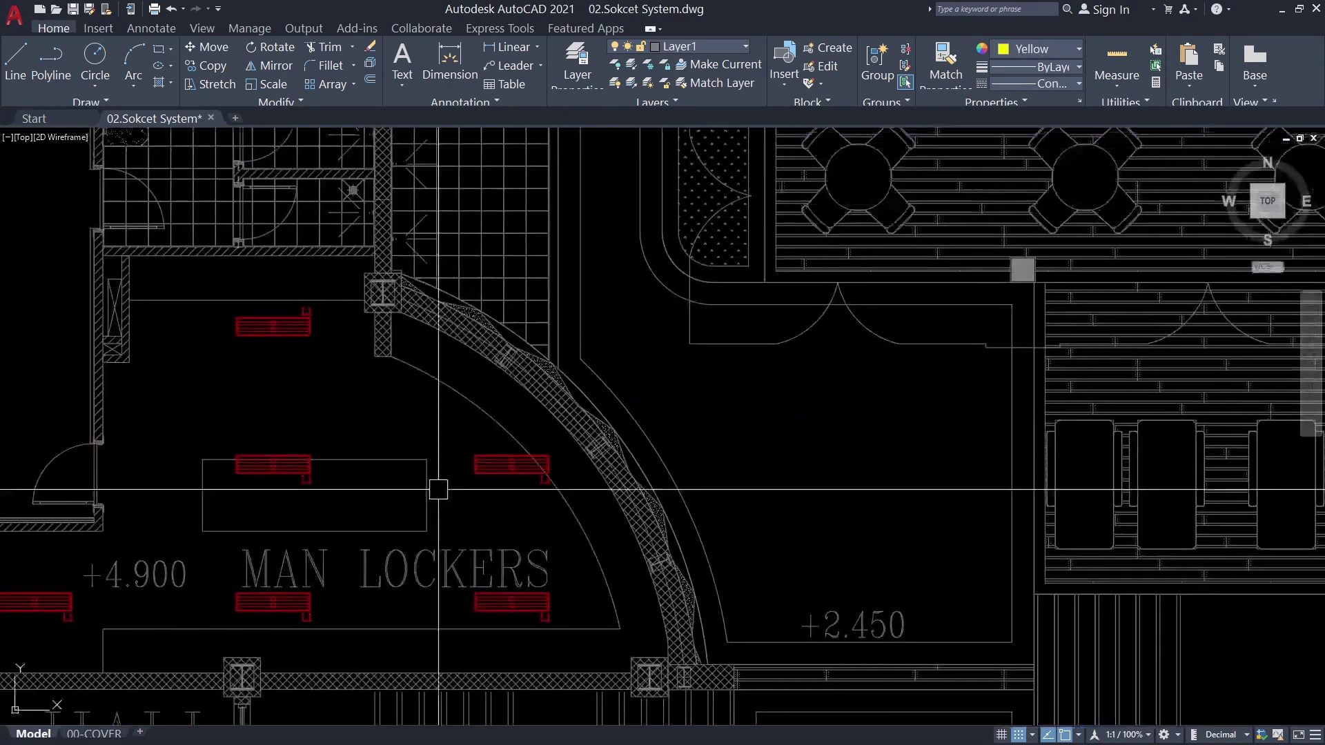
scroll(438, 489, "down", 4)
scroll(414, 545, "up", 6)
Start copying a MAN LOCKERS light from a base point on its circle
left_click(413, 545)
key("Return")
scroll(698, 412, "up", 2)
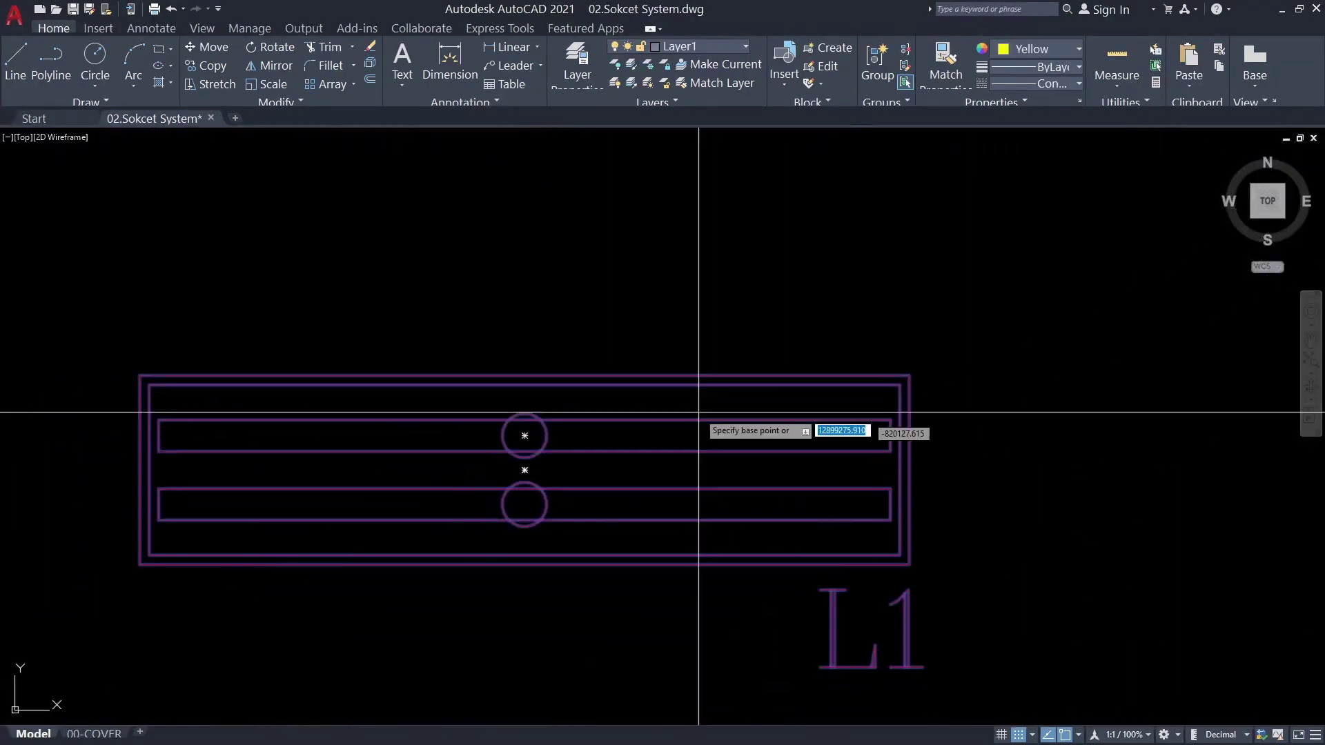
left_click(524, 469)
scroll(524, 469, "down", 5)
scroll(531, 428, "up", 4)
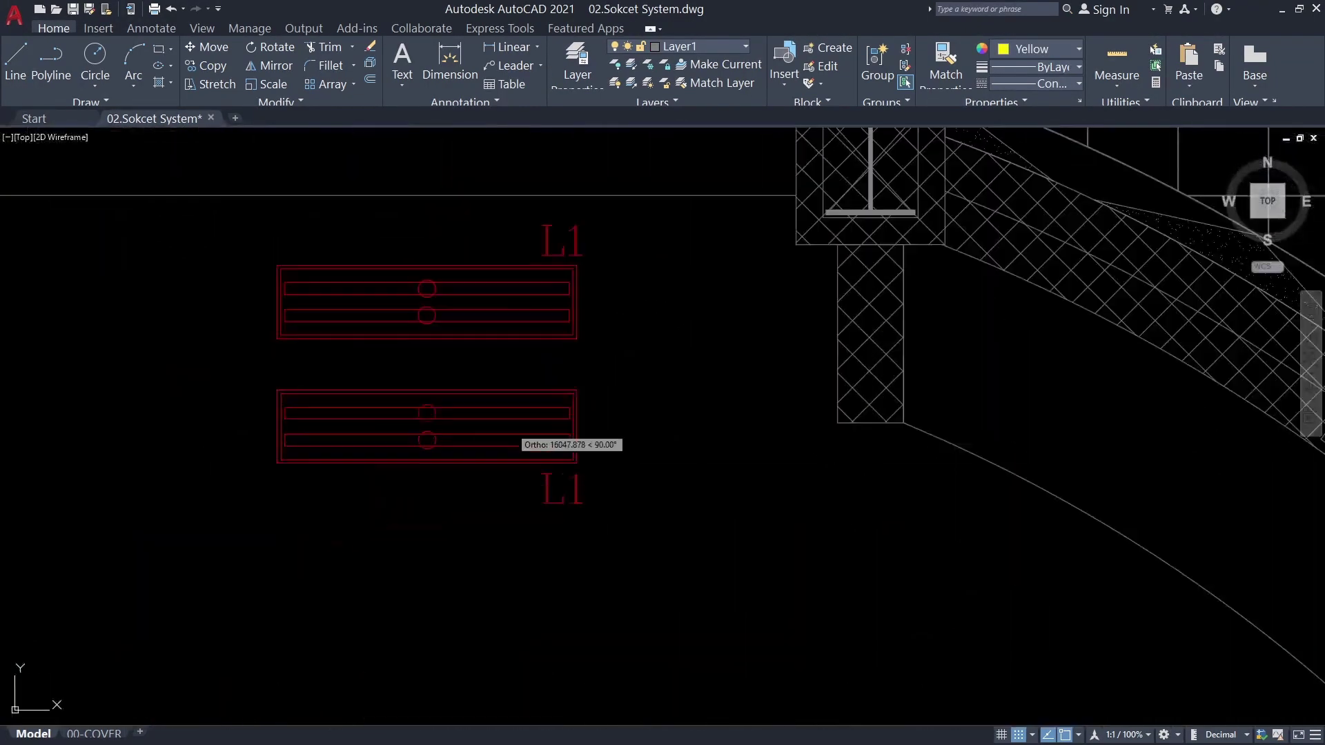
Select the nine L1 light blocks in the lower waiting area
key("Escape")
scroll(616, 382, "down", 5)
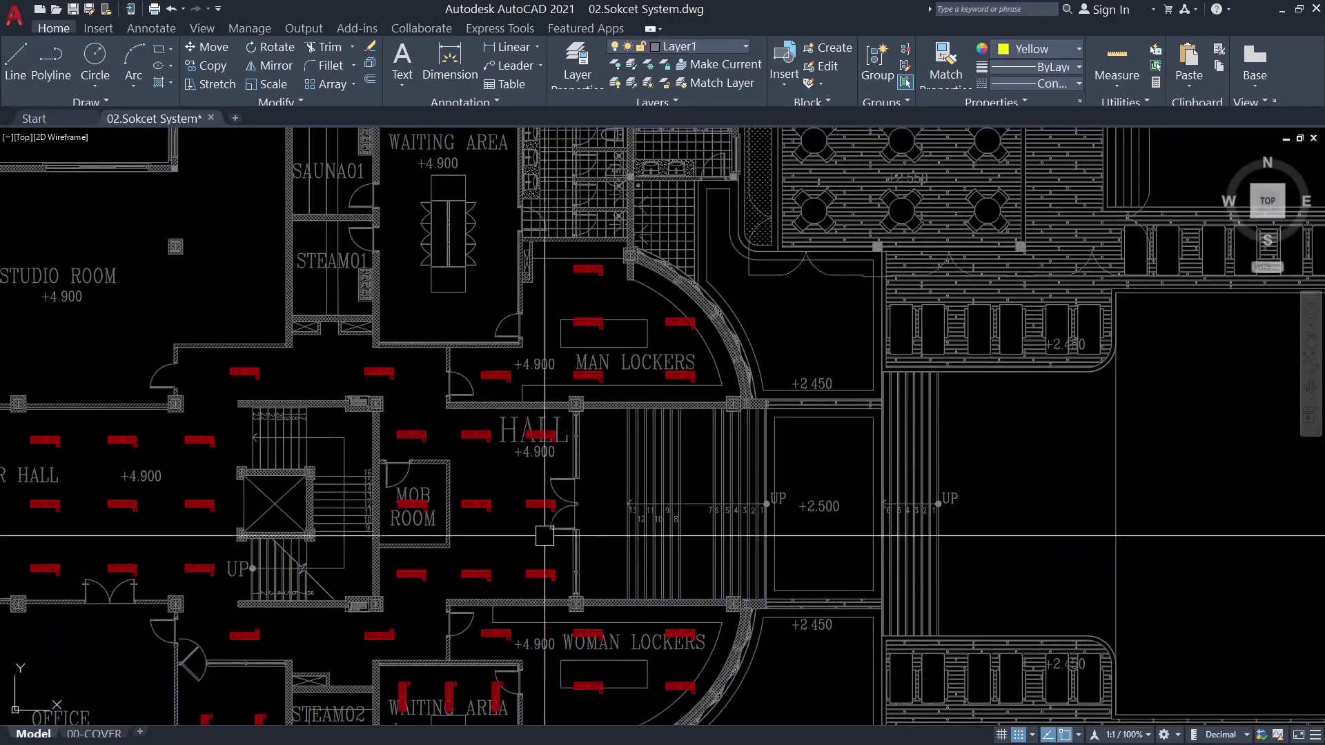
mouse_move(577, 615)
middle_mouse_down()
mouse_move(544, 669)
mouse_move(483, 331)
middle_mouse_up()
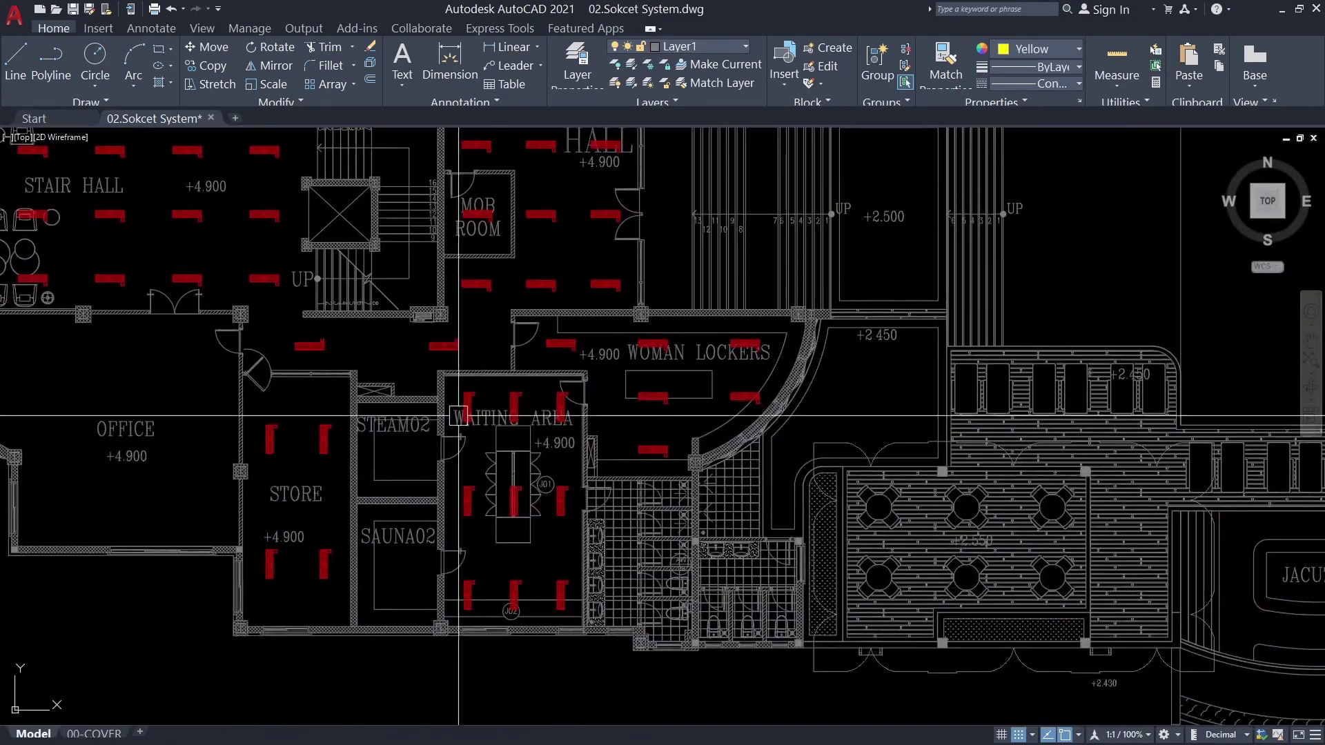
scroll(482, 387, "up", 3)
left_click(481, 393)
middle_click_drag(681, 534, 690, 370)
left_click(727, 469)
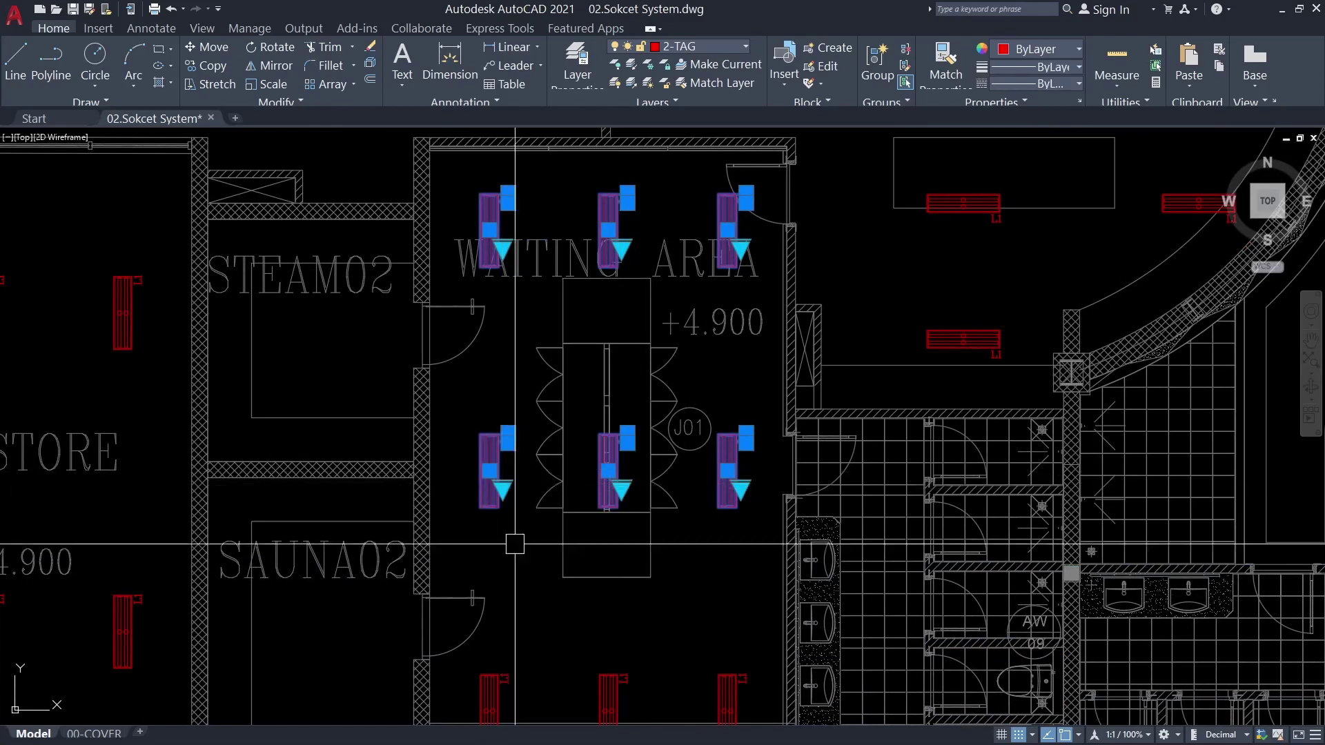
middle_click_drag(514, 544, 503, 362)
left_click(482, 531)
scroll(710, 504, "down", 5)
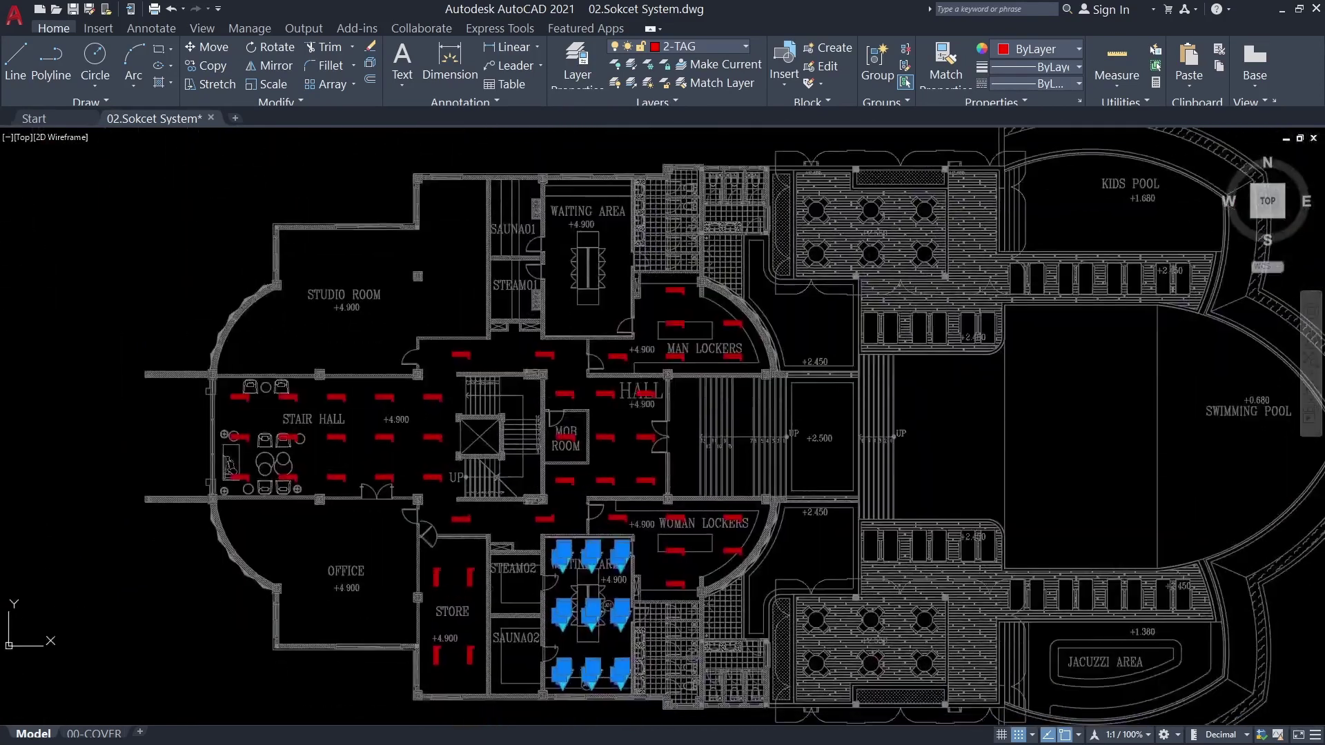
scroll(657, 522, "up", 2)
Copy the selected lights into the upper WAITING AREA beside SAUNA01
mouse_move(657, 522)
middle_mouse_down()
mouse_move(607, 508)
mouse_move(730, 530)
middle_mouse_up()
scroll(606, 509, "up", 6)
scroll(137, 566, "up", 8)
scroll(420, 283, "down", 8)
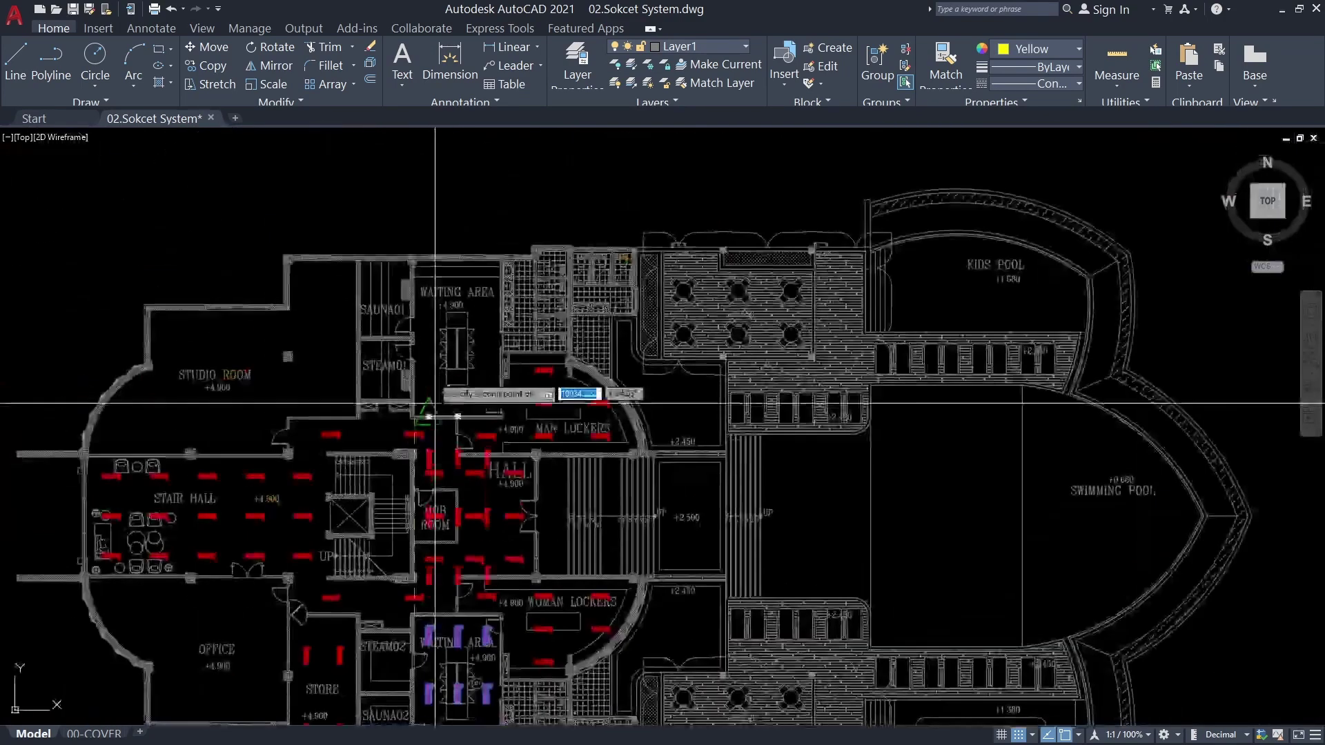
scroll(331, 349, "up", 4)
scroll(316, 280, "up", 2)
scroll(459, 286, "down", 2)
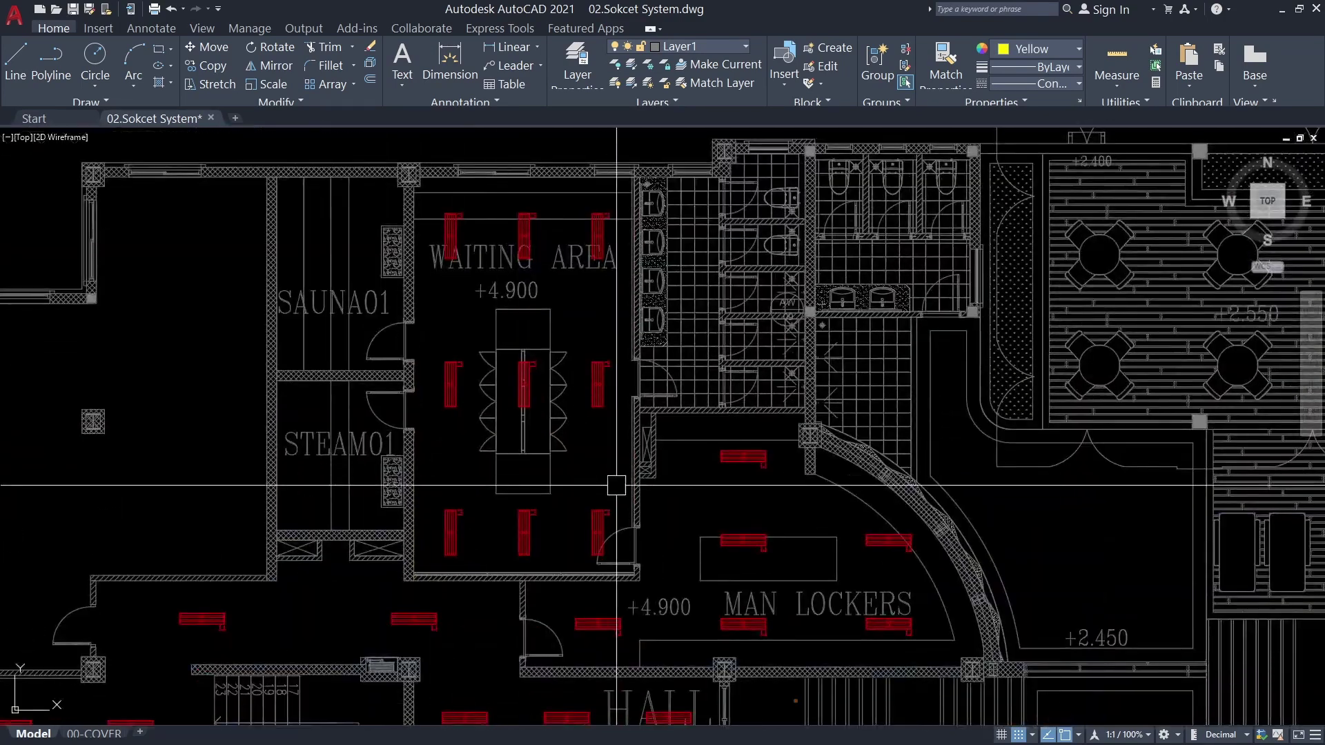
left_click(511, 477)
key("Escape")
middle_click_drag(463, 385, 443, 437)
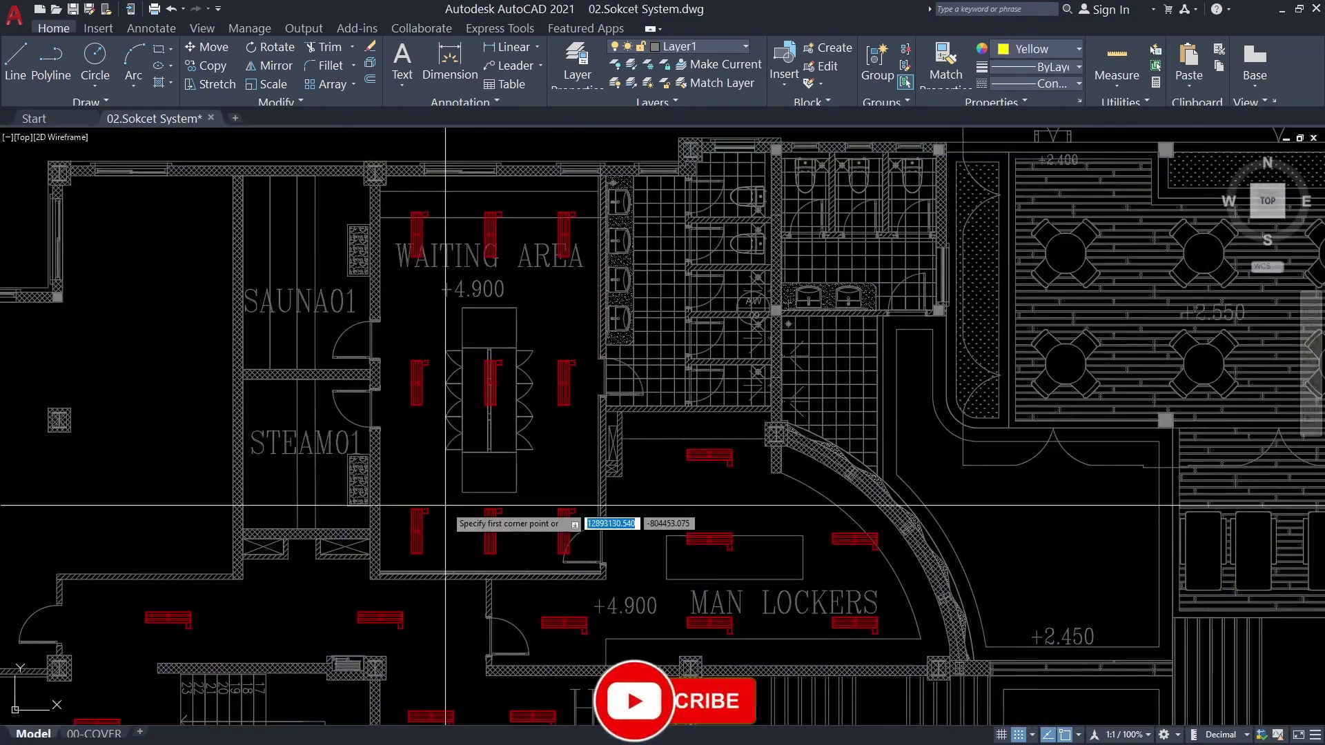
Window-select all nine L1 light blocks in the WAITING AREA
scroll(445, 506, "up", 6)
scroll(441, 483, "down", 5)
scroll(843, 302, "up", 5)
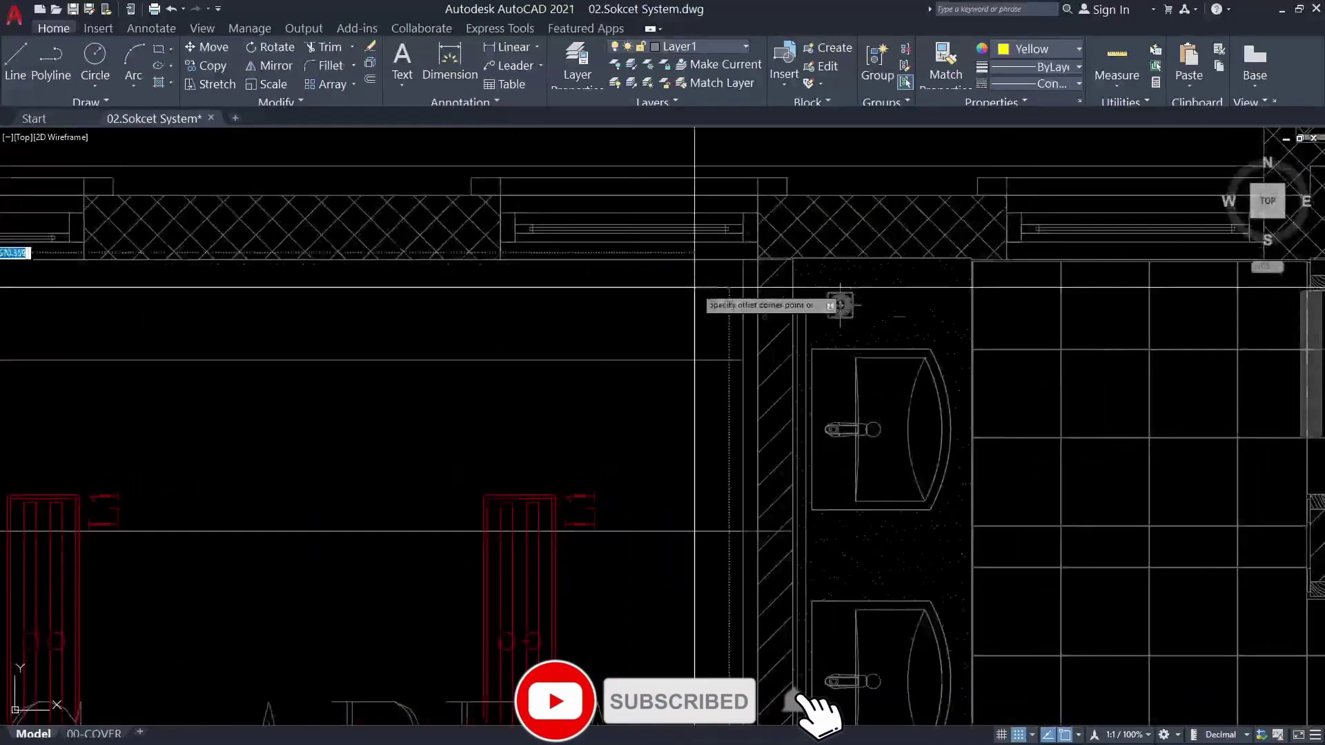
scroll(858, 287, "up", 3)
scroll(752, 455, "down", 3)
scroll(751, 455, "down", 2)
middle_click_drag(556, 384, 488, 340)
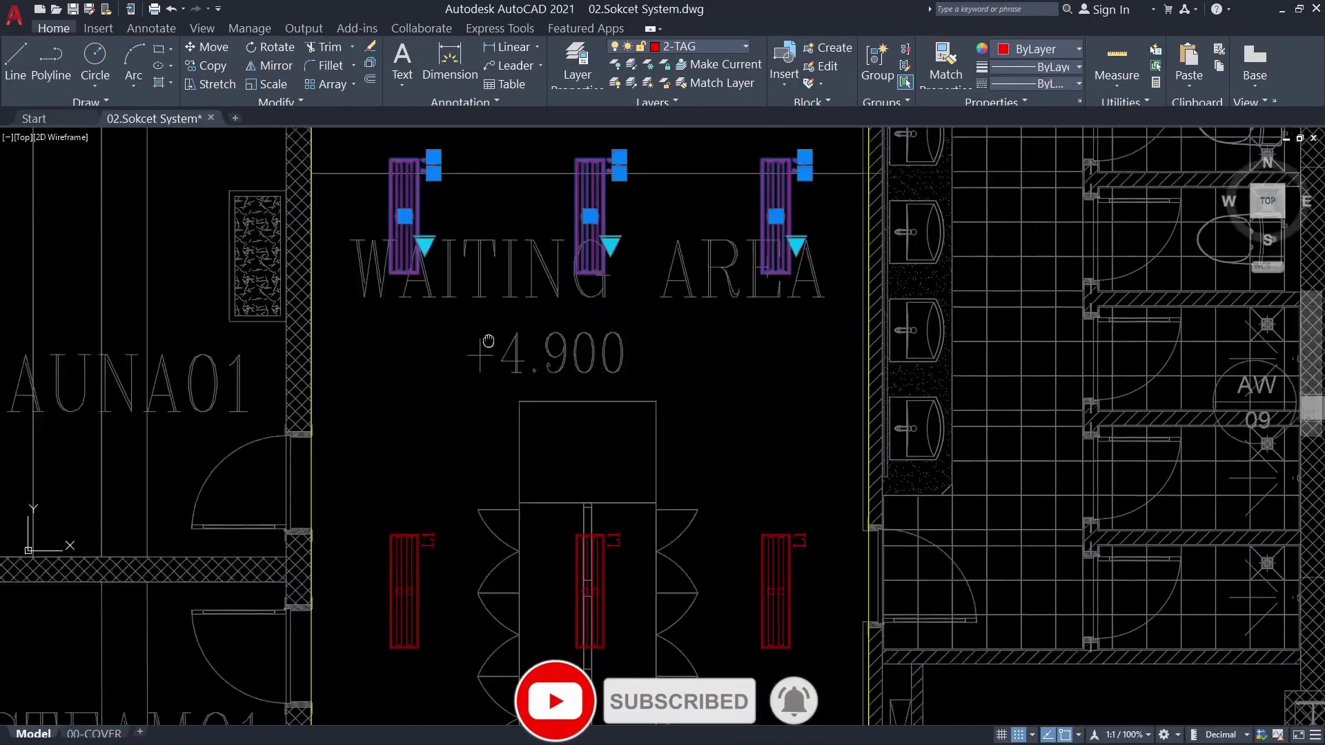
middle_click_drag(547, 444, 521, 461)
scroll(469, 414, "down", 5)
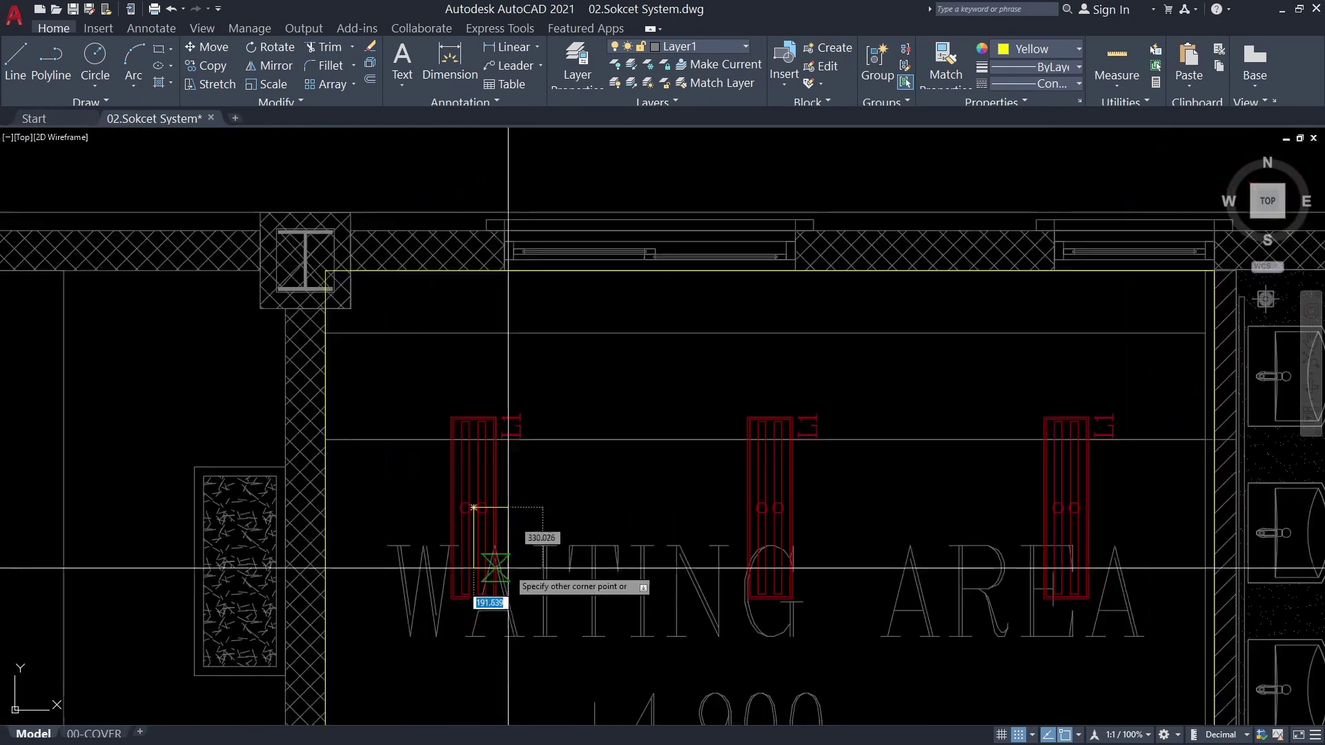
scroll(562, 473, "up", 3)
scroll(585, 467, "up", 4)
scroll(552, 473, "down", 5)
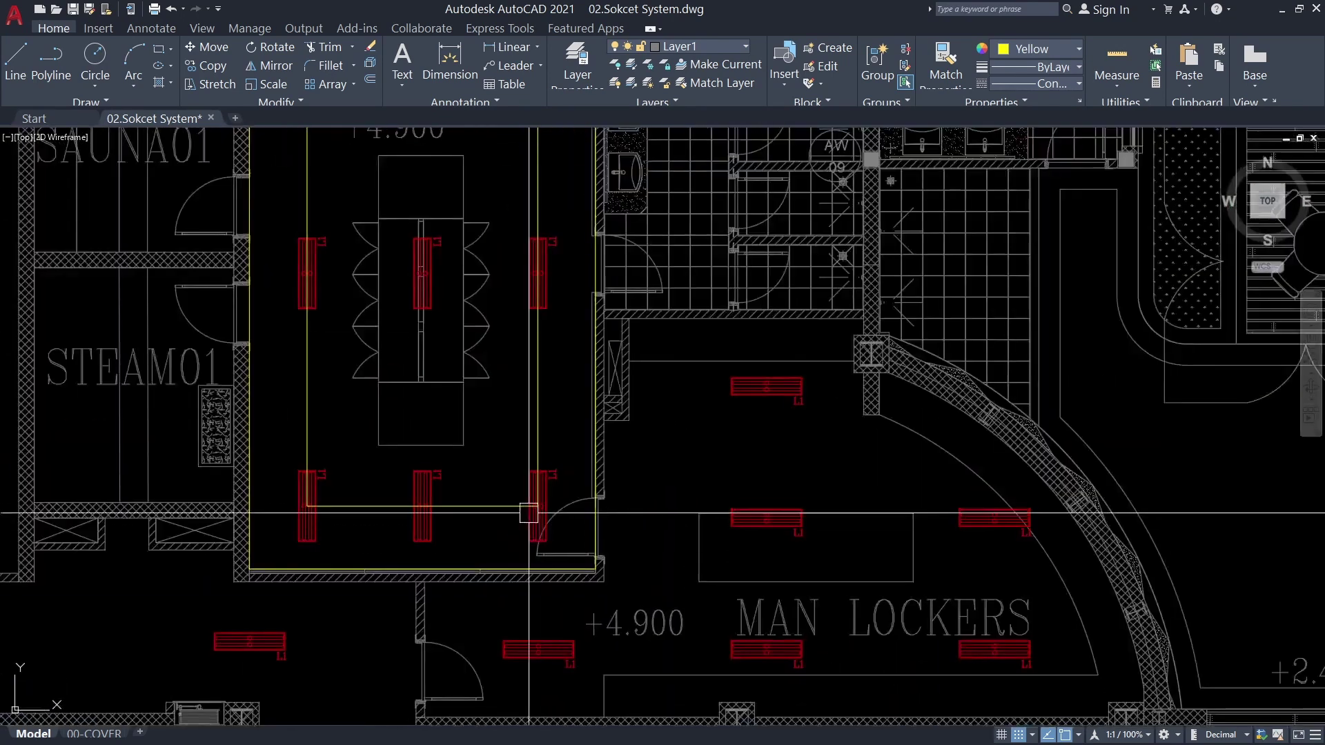
left_click(371, 508)
scroll(372, 508, "up", 3)
left_click(358, 138)
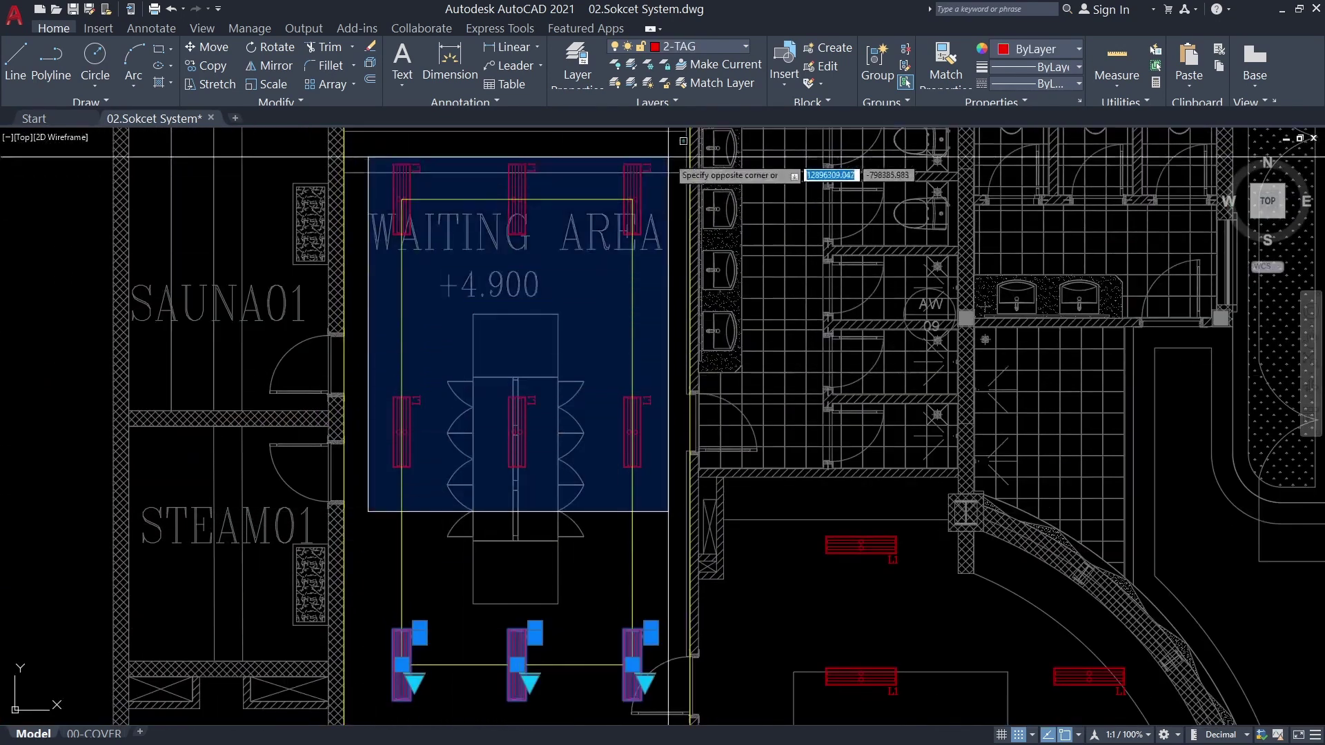
left_click(690, 631)
Move the stray light block into line with the others in the three-by-three grid
key("m")
key("Return")
scroll(555, 435, "up", 5)
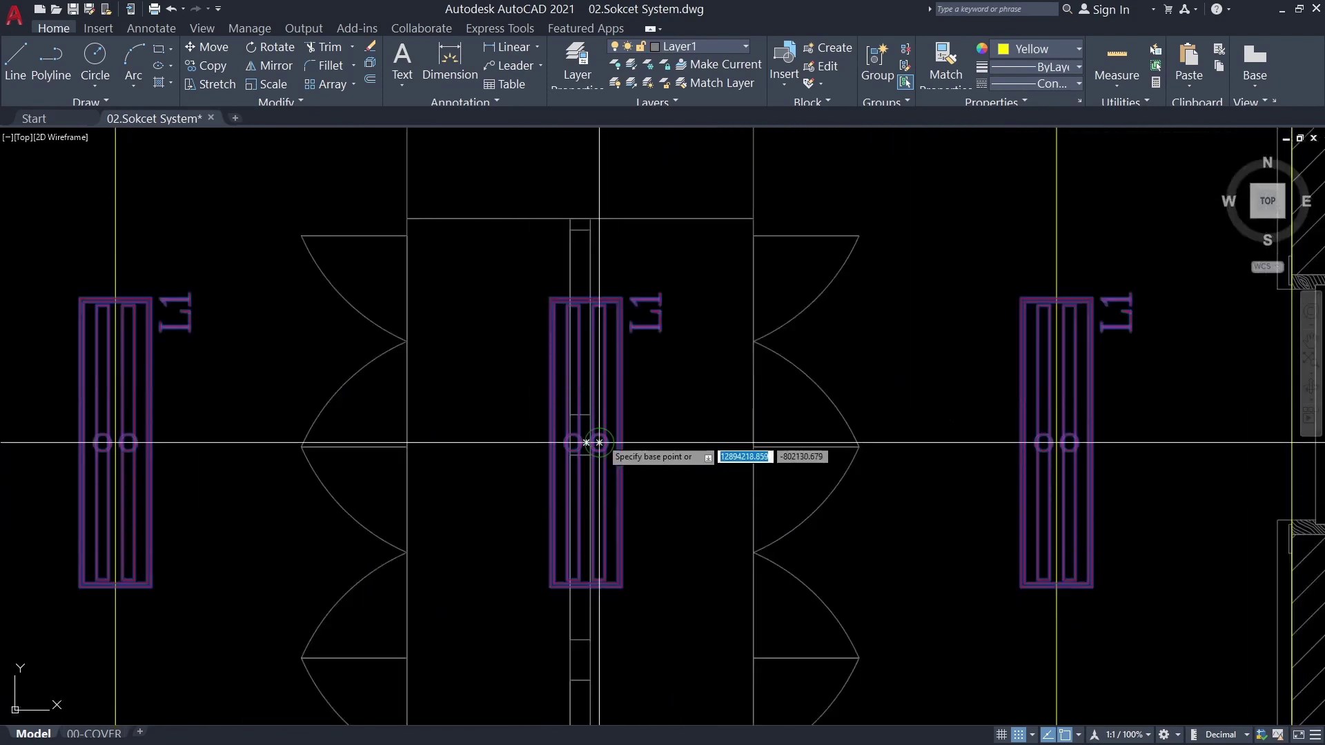
scroll(599, 443, "up", 3)
scroll(597, 420, "down", 6)
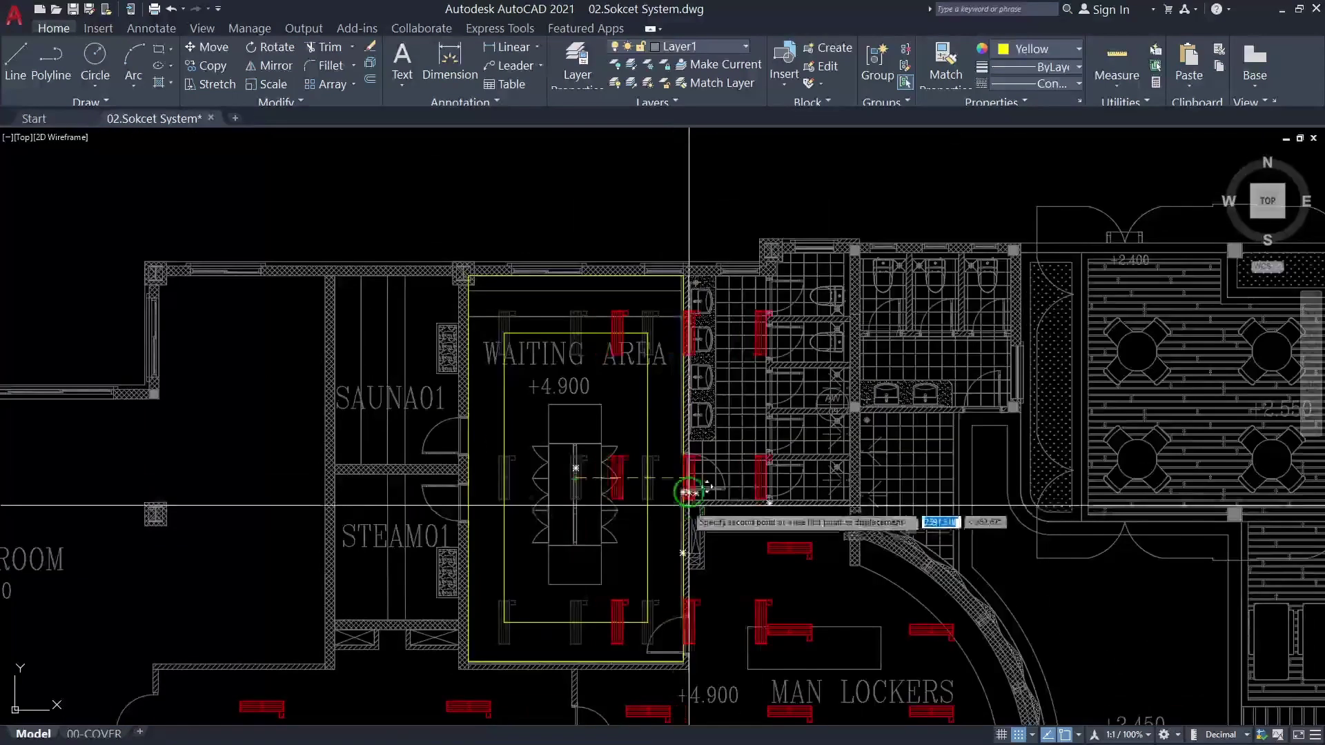
scroll(686, 494, "up", 2)
mouse_move(686, 494)
middle_mouse_down()
mouse_move(683, 416)
mouse_move(869, 340)
middle_mouse_up()
left_click(638, 445)
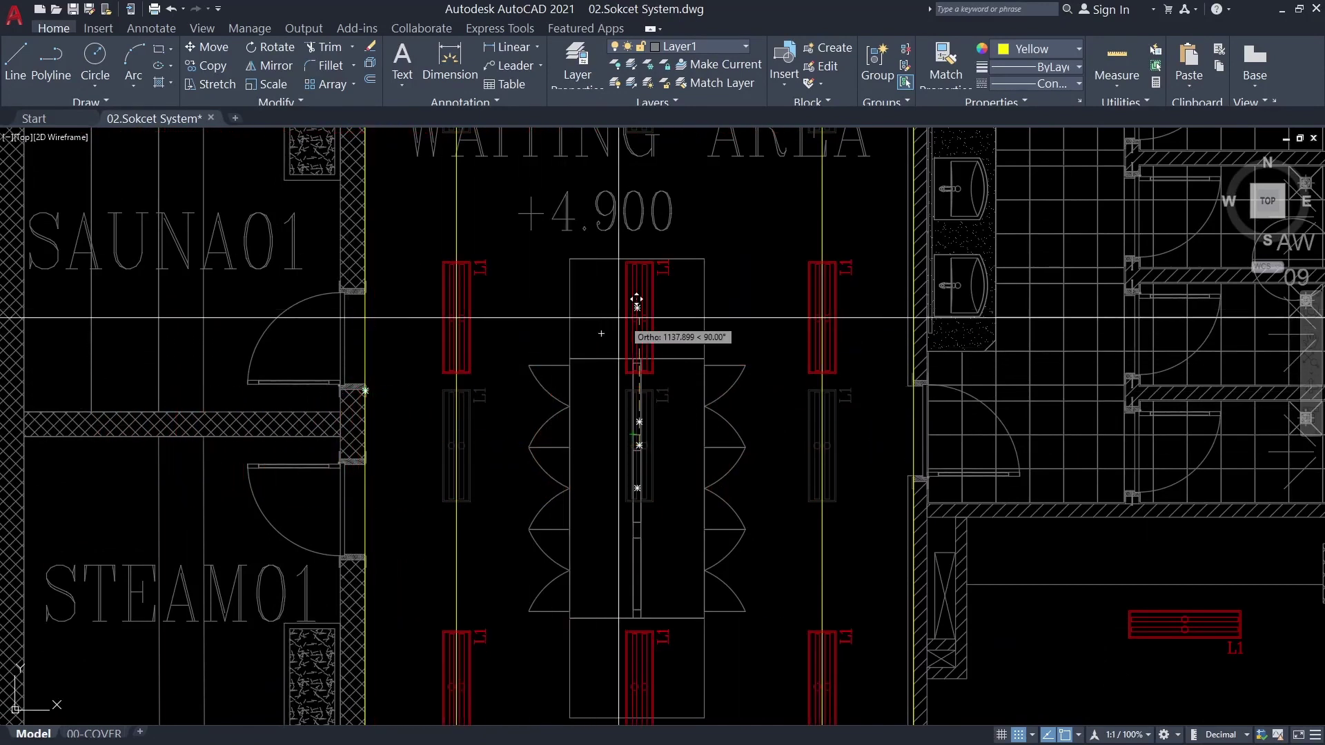
scroll(637, 392, "up", 2)
left_click(641, 423)
scroll(642, 423, "down", 6)
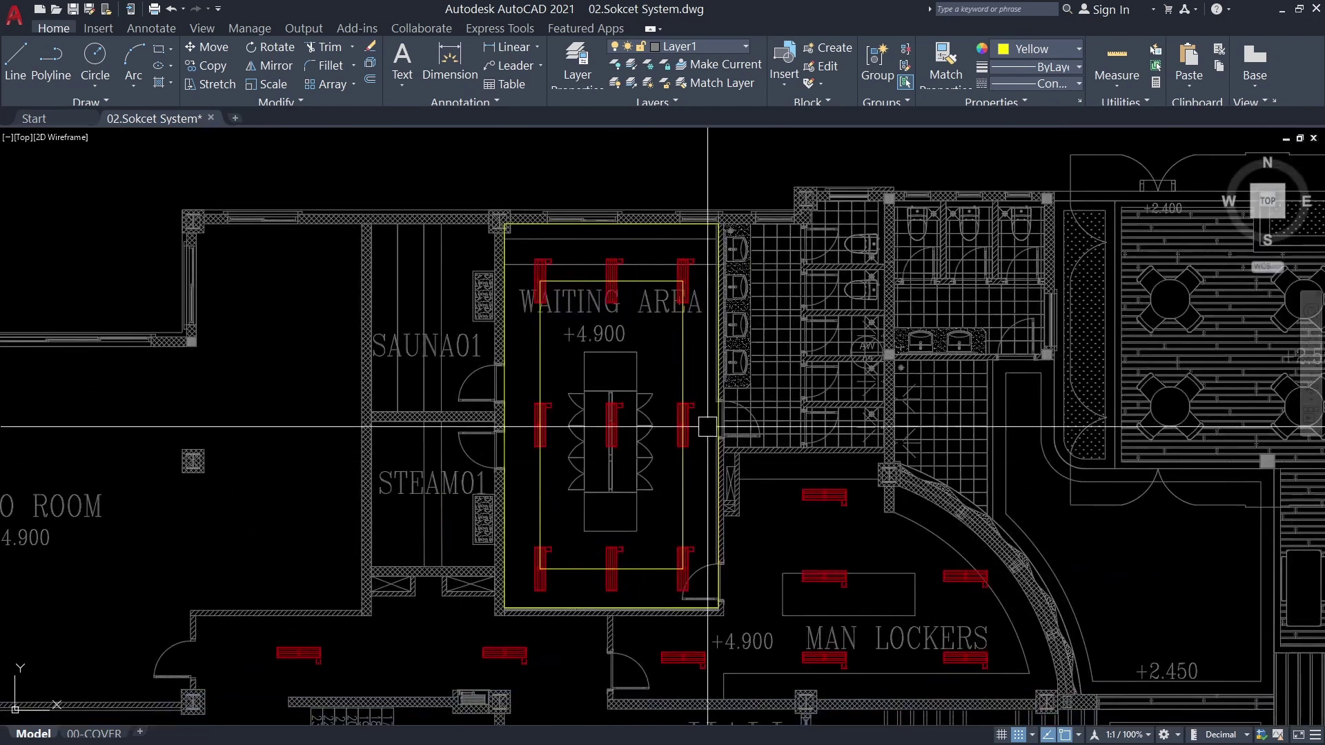
Draw diagonal guide lines corner to corner across the waiting area
scroll(699, 436, "up", 4)
key("Return")
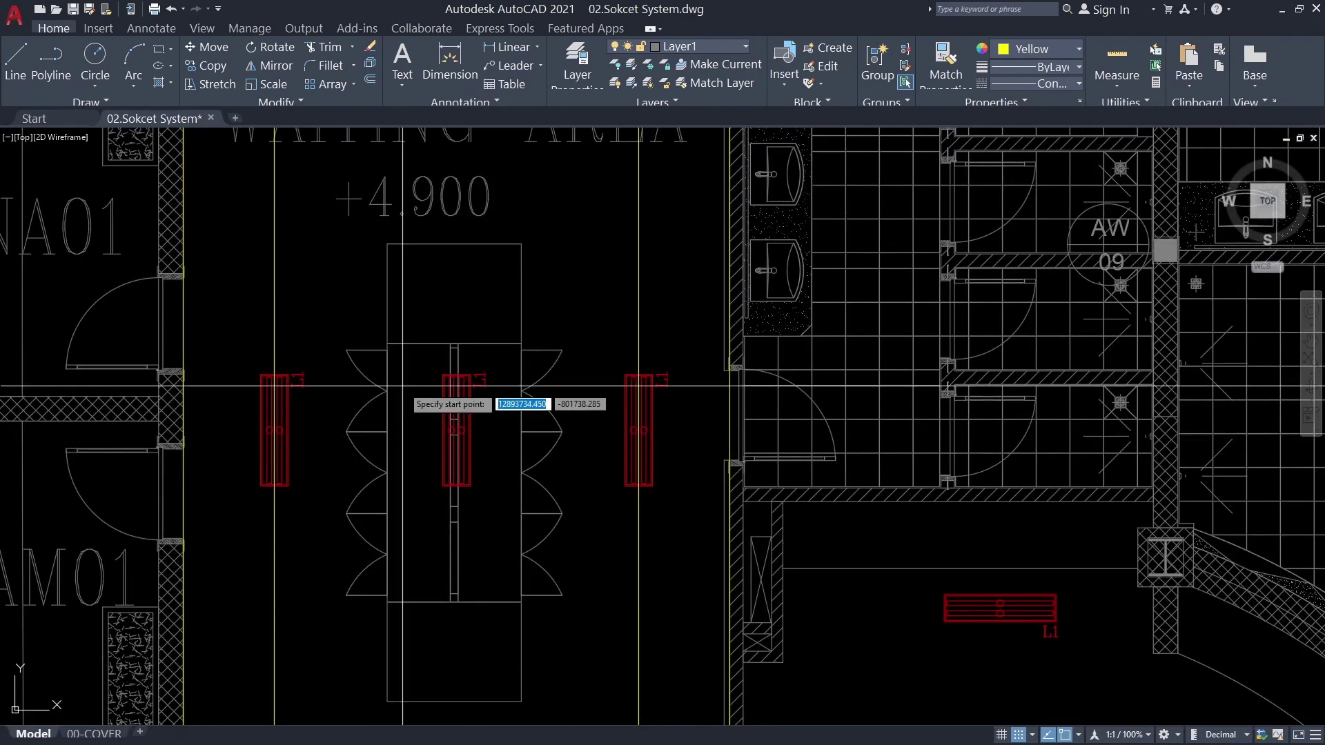
scroll(621, 386, "up", 2)
scroll(833, 312, "up", 5)
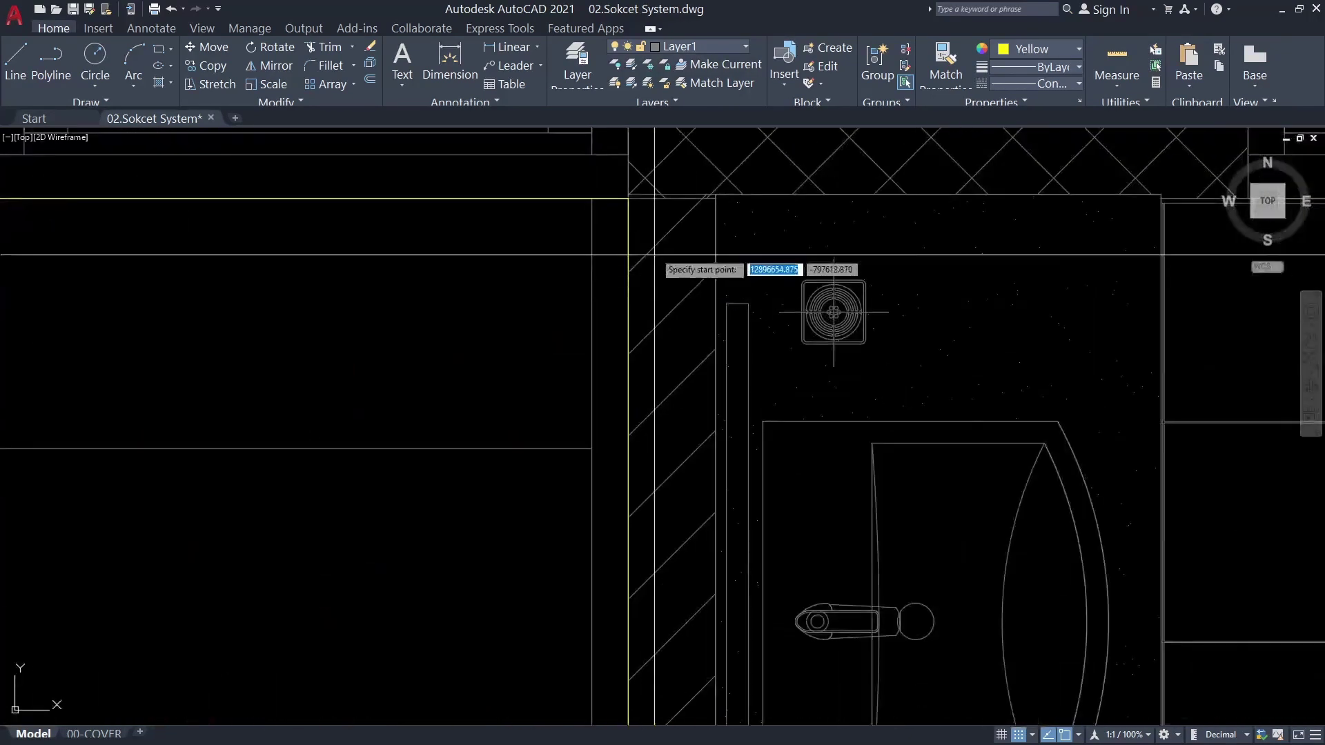
left_click(534, 308)
scroll(697, 214, "down", 3)
scroll(483, 538, "down", 3)
scroll(431, 482, "up", 6)
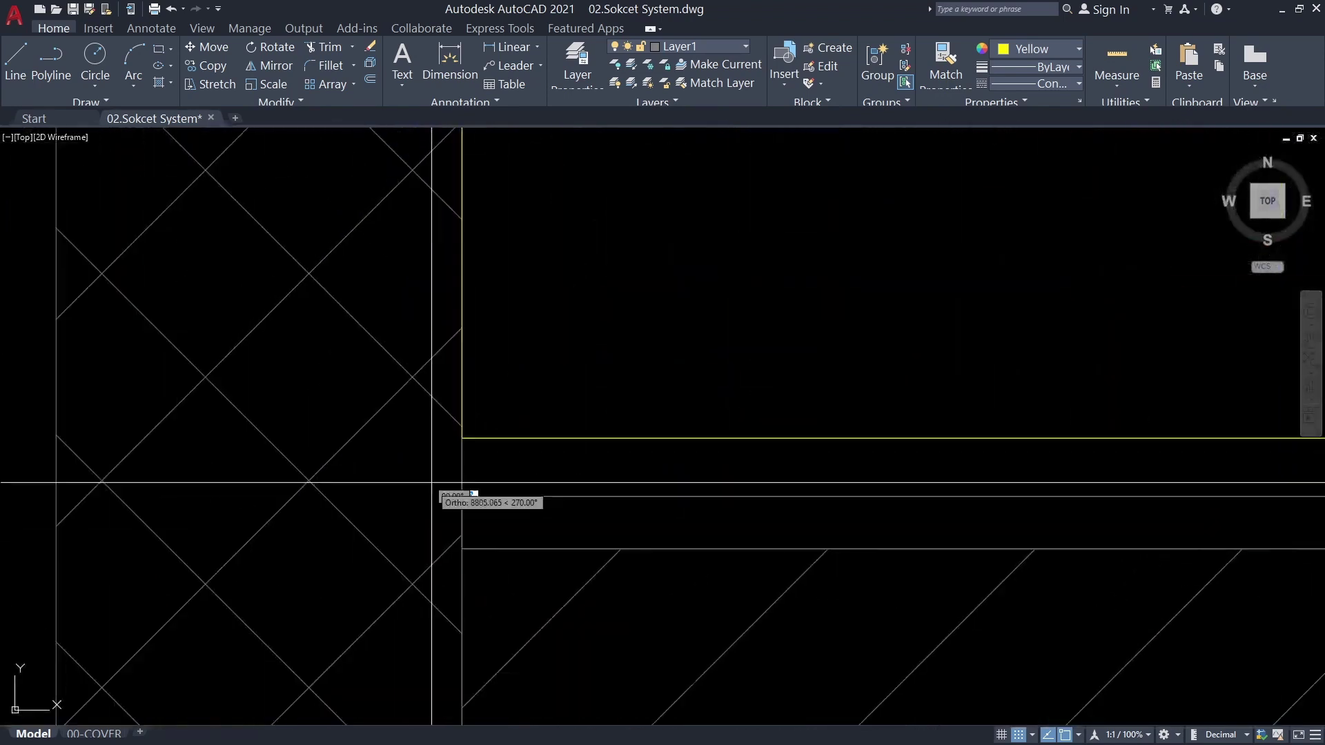
scroll(488, 547, "down", 3)
scroll(488, 547, "down", 3)
key("Return")
key("Return")
scroll(444, 237, "up", 5)
scroll(400, 298, "up", 2)
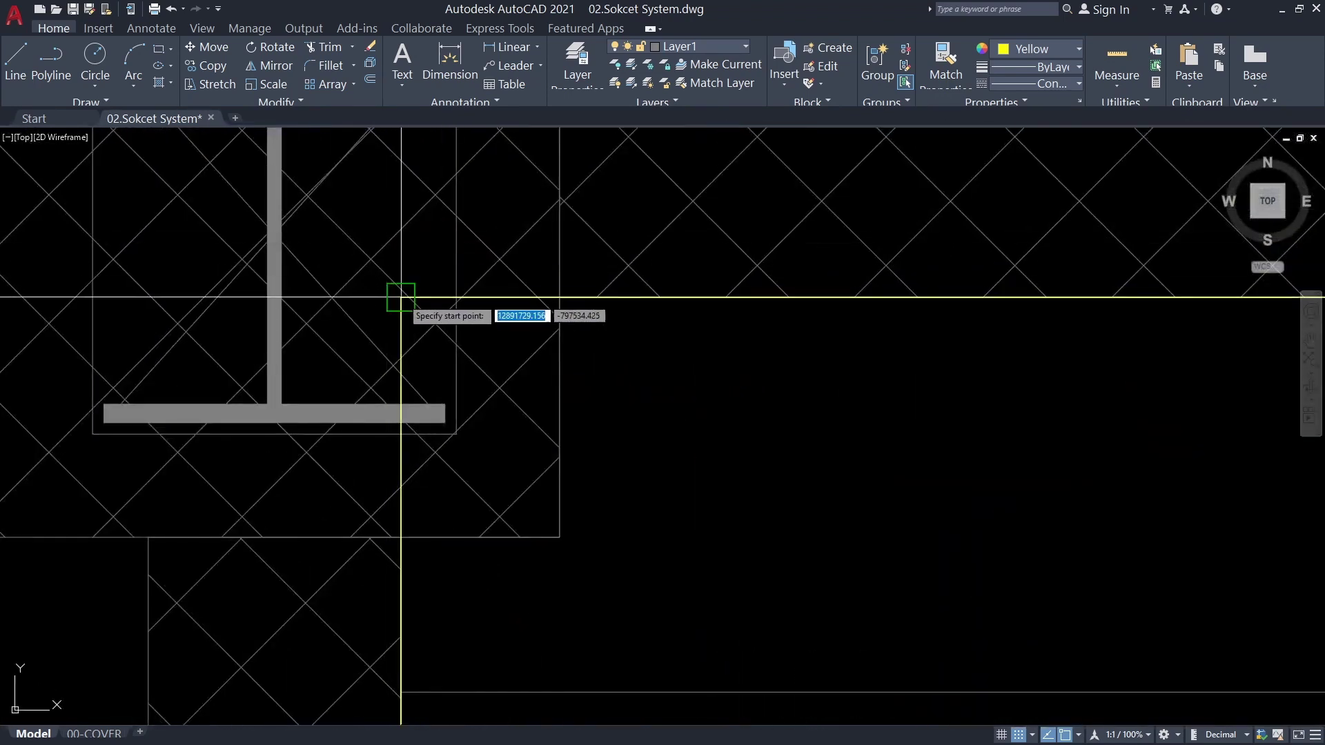
scroll(400, 297, "down", 3)
scroll(511, 373, "up", 5)
left_click(623, 287)
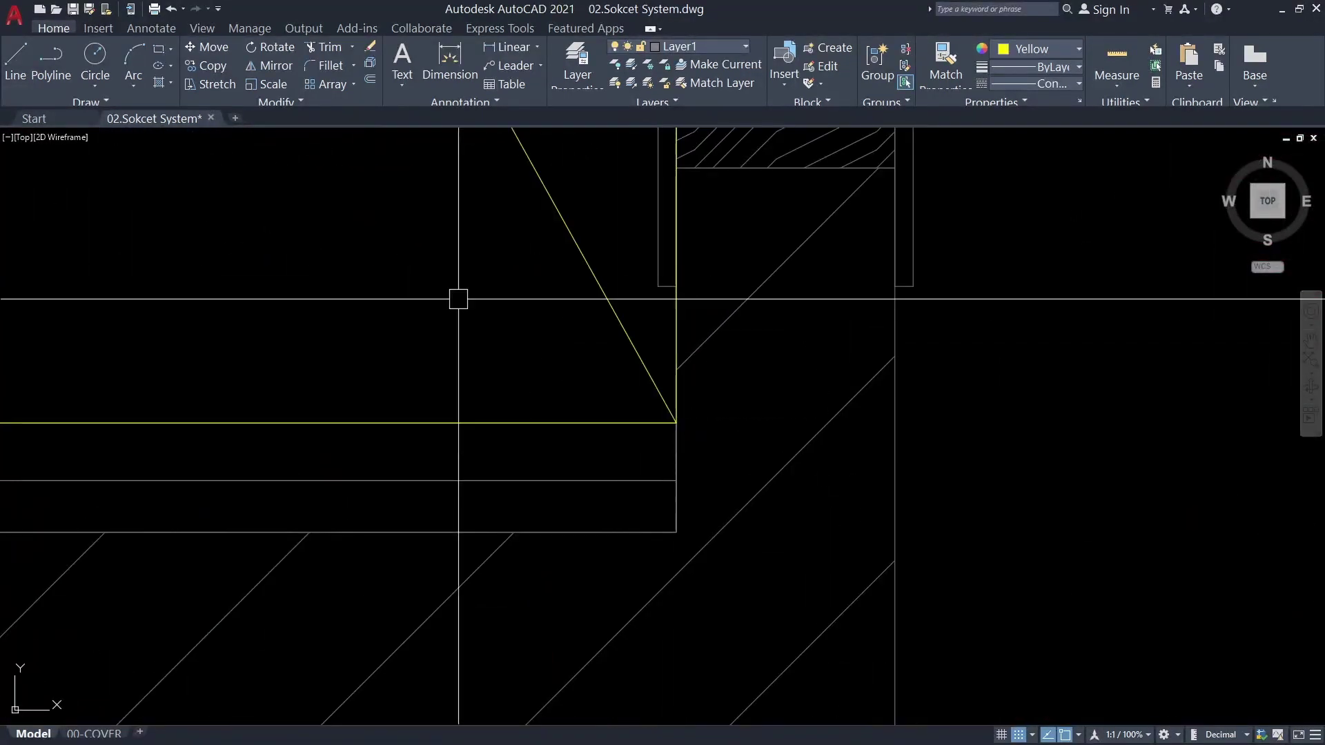
scroll(458, 299, "down", 3)
Move the three lower L1 lights onto the diagonal crossing
left_click_drag(312, 378, 593, 483)
scroll(442, 415, "up", 2)
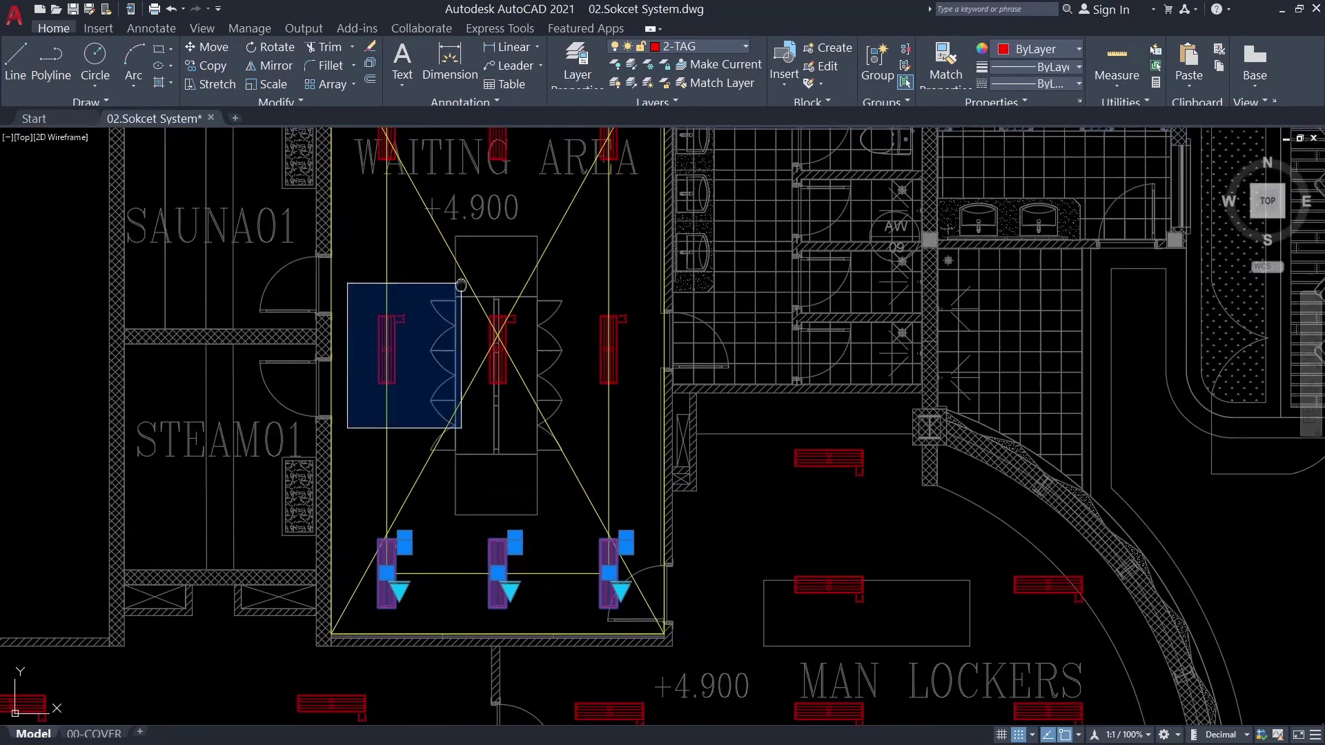
scroll(442, 415, "up", 2)
scroll(442, 415, "up", 2)
type("m")
key("Return")
scroll(490, 565, "up", 3)
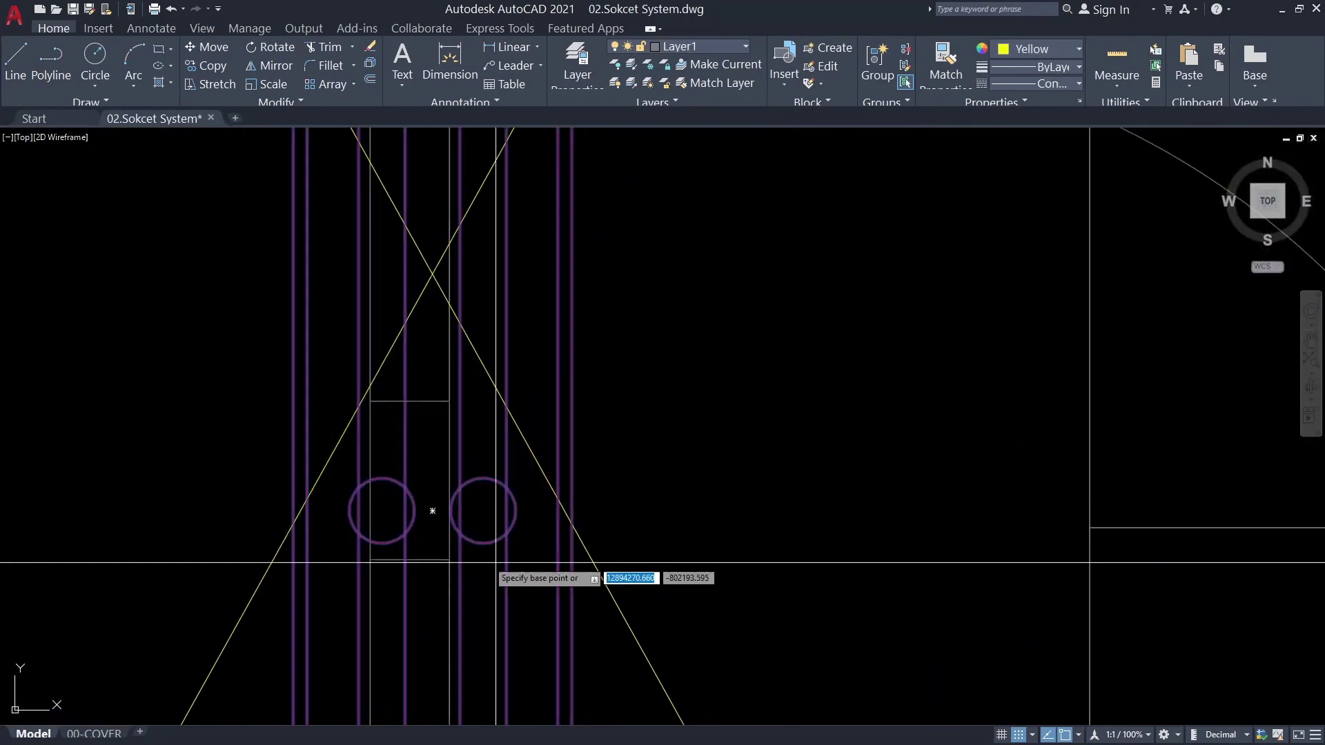
left_click(414, 375)
scroll(483, 407, "up", 2)
left_click(483, 407)
scroll(483, 406, "down", 3)
scroll(483, 406, "up", 3)
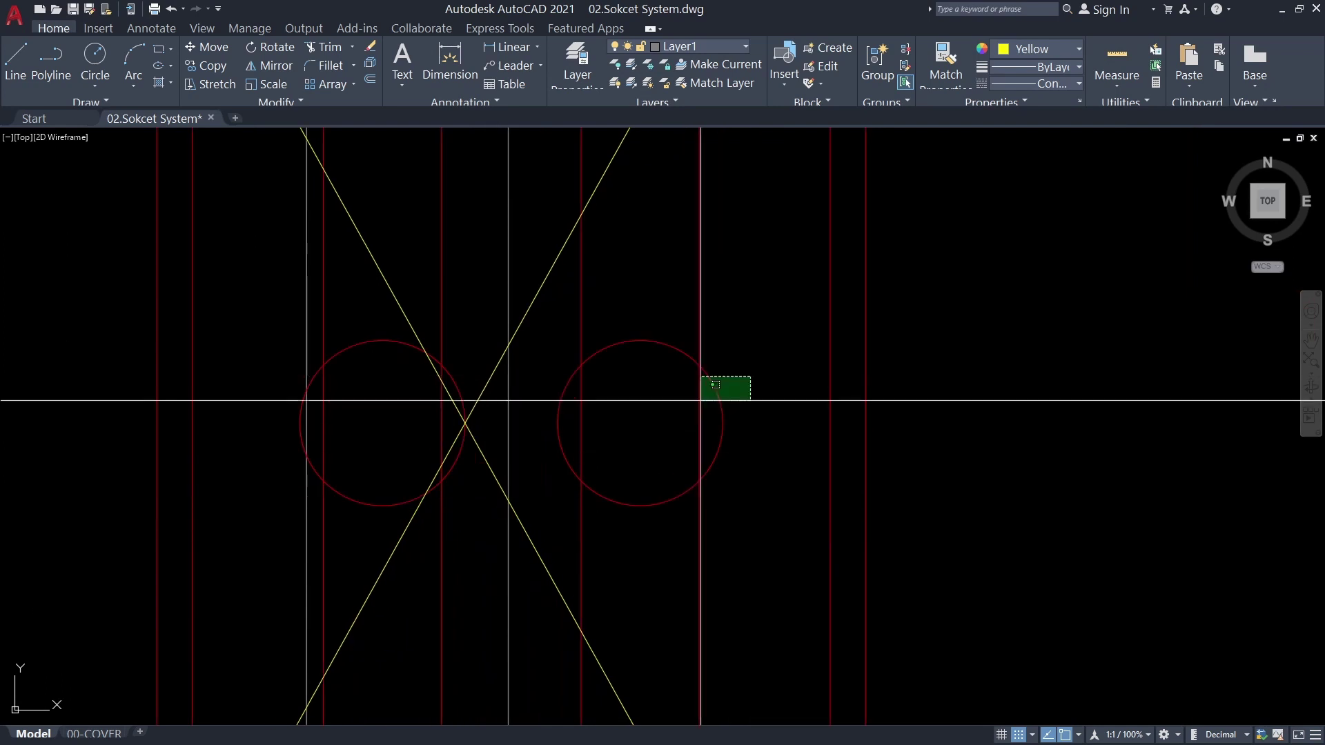
scroll(452, 275, "down", 3)
Move the side L1 lights onto the guide line crossing
left_click(393, 303)
left_click(743, 304)
left_click(743, 656)
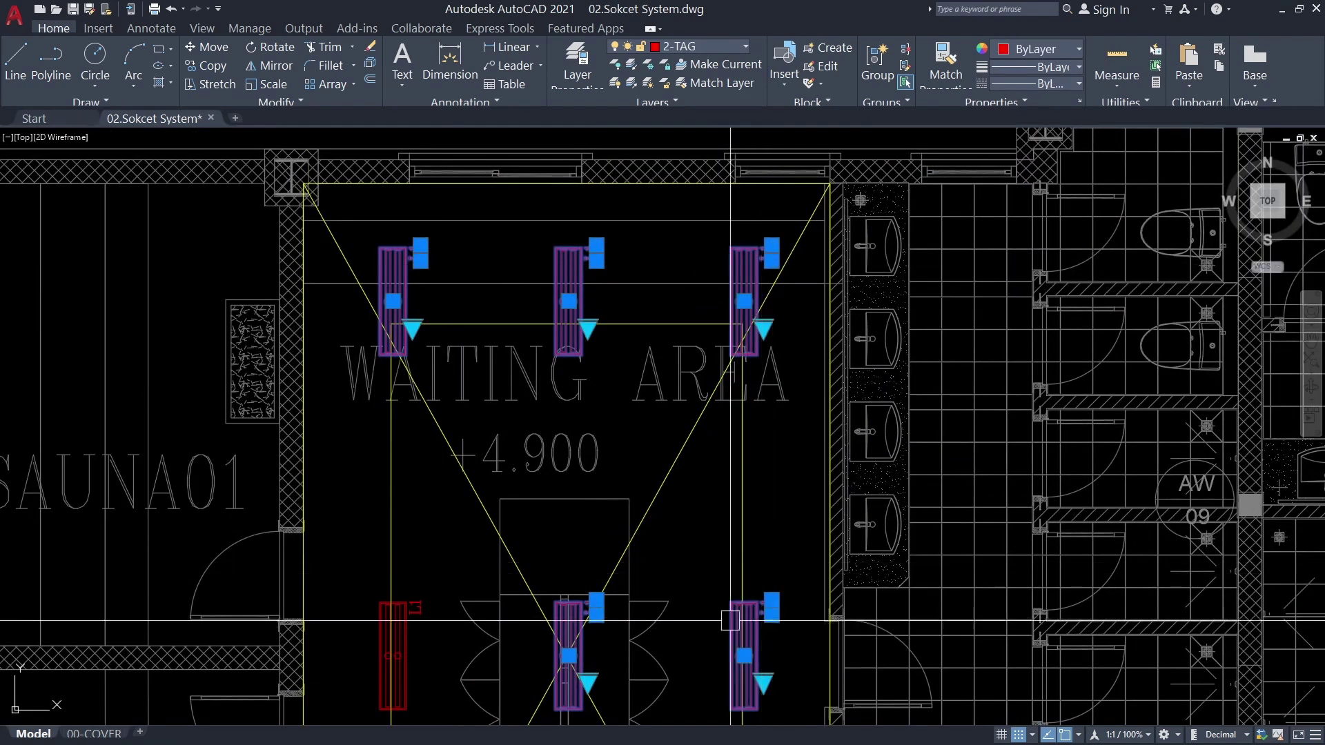
middle_click_drag(394, 607, 556, 297)
left_click(555, 297)
middle_click_drag(587, 629, 514, 395)
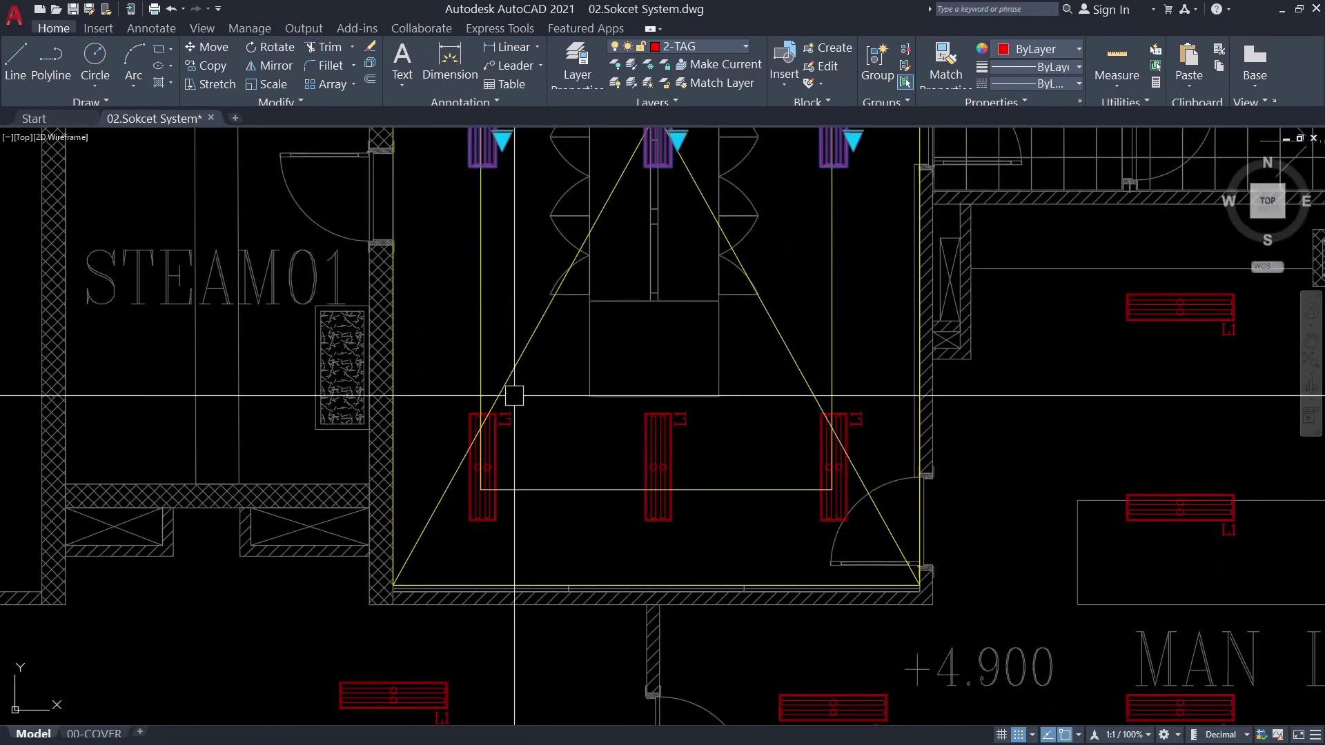
type("m")
key("Return")
scroll(689, 290, "up", 2)
scroll(702, 496, "up", 3)
left_click(702, 498)
scroll(503, 432, "up", 3)
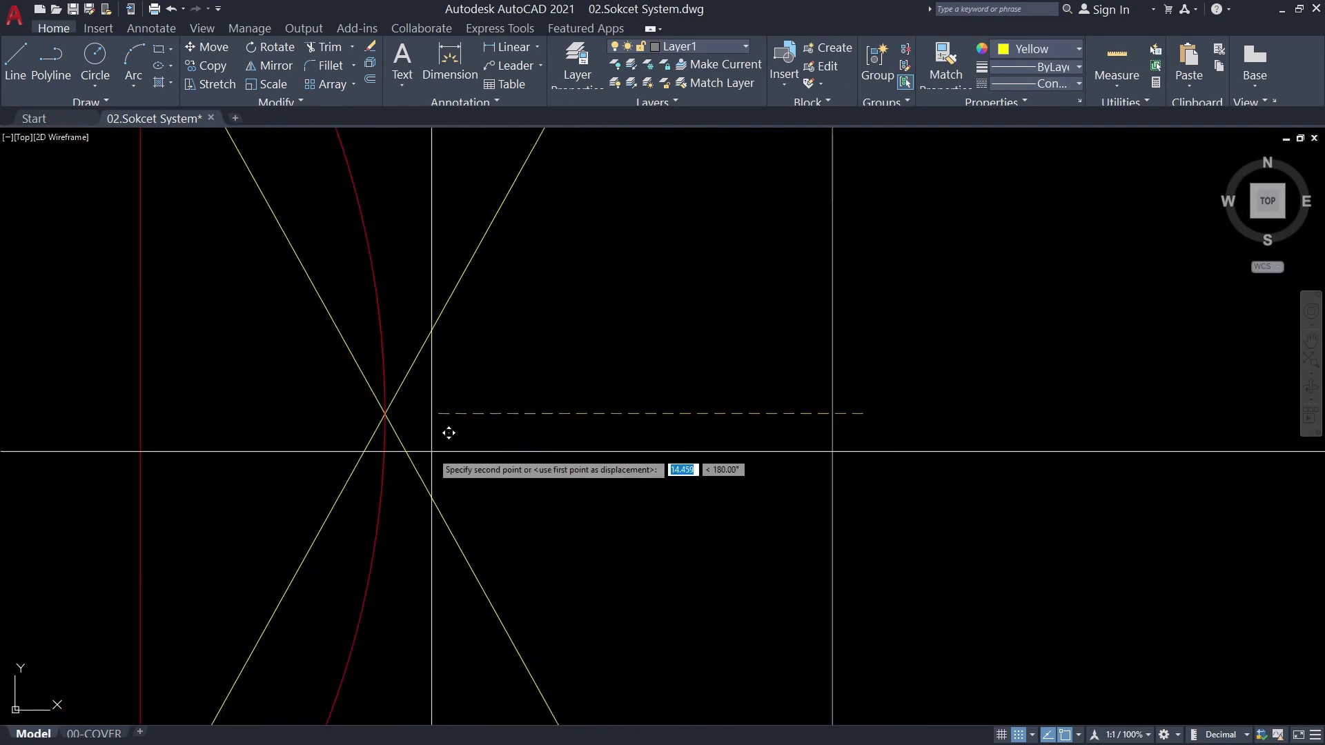
scroll(414, 421, "down", 3)
left_click(399, 473)
scroll(898, 719, "up", 3)
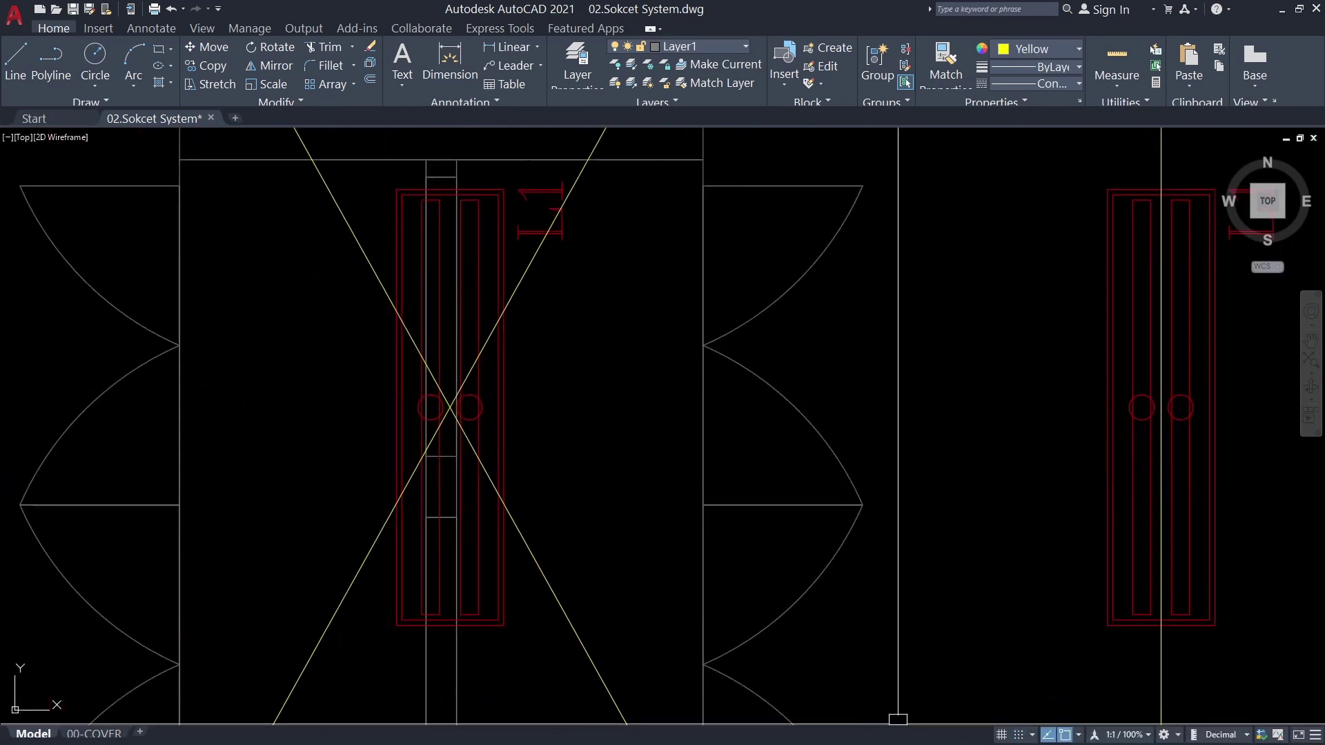
scroll(897, 720, "down", 5)
Erase the diagonal guide lines
left_click(484, 531)
type("e")
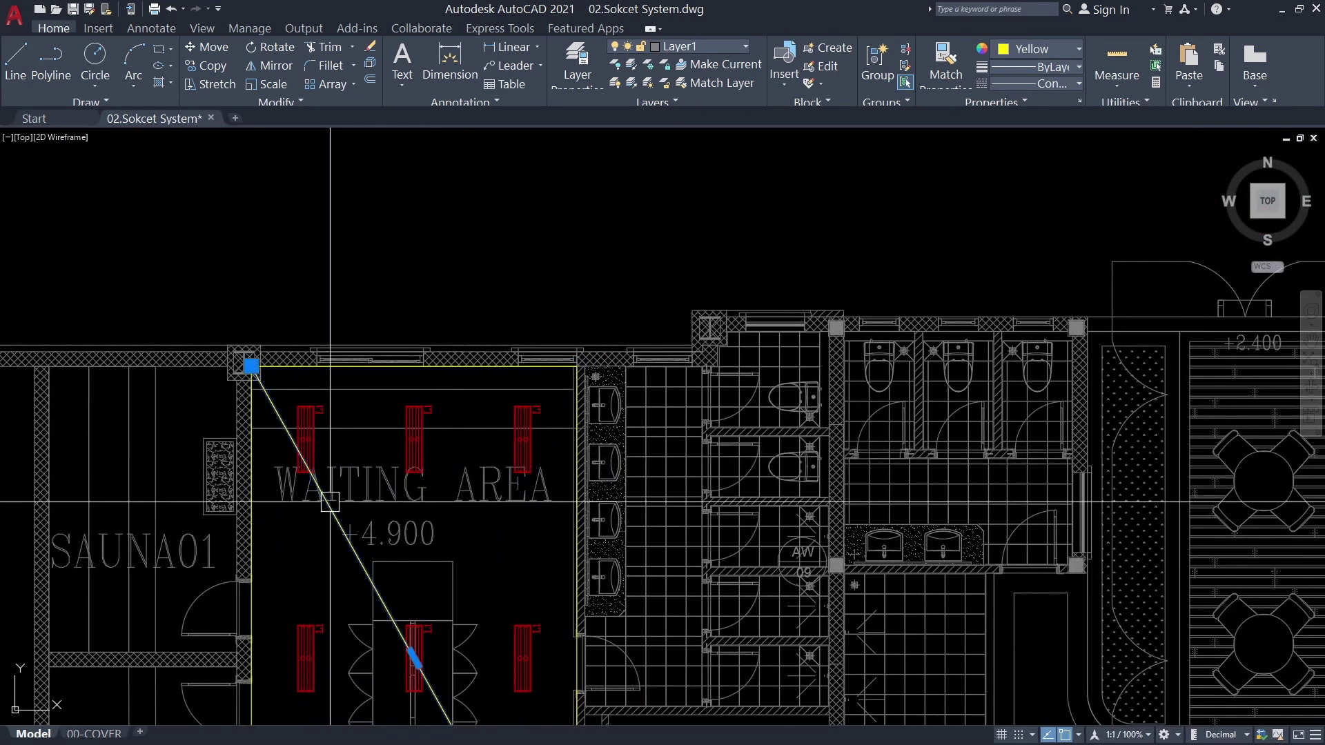
scroll(358, 401, "down", 3)
scroll(310, 394, "up", 1)
scroll(283, 390, "up", 1)
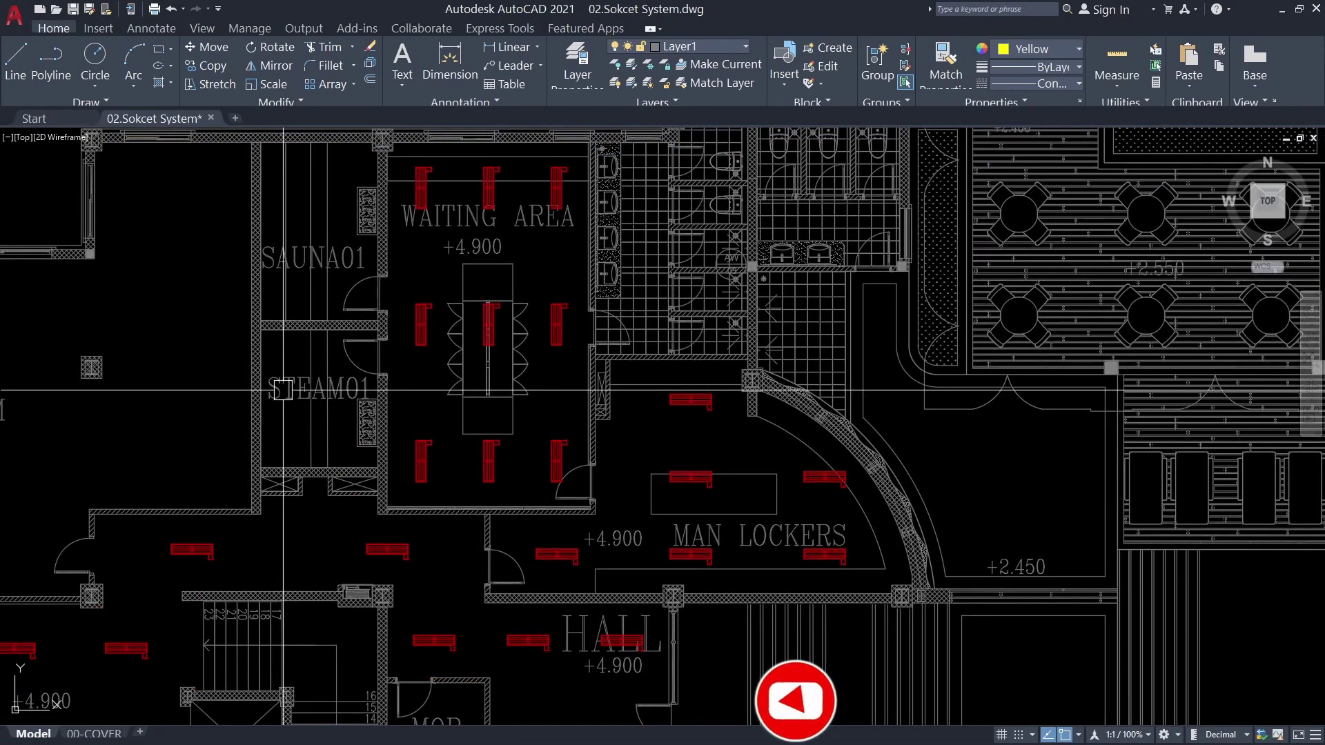
Draw a REC rectangle around the Studio Room between opposite wall corners
middle_click_drag(283, 390, 641, 238)
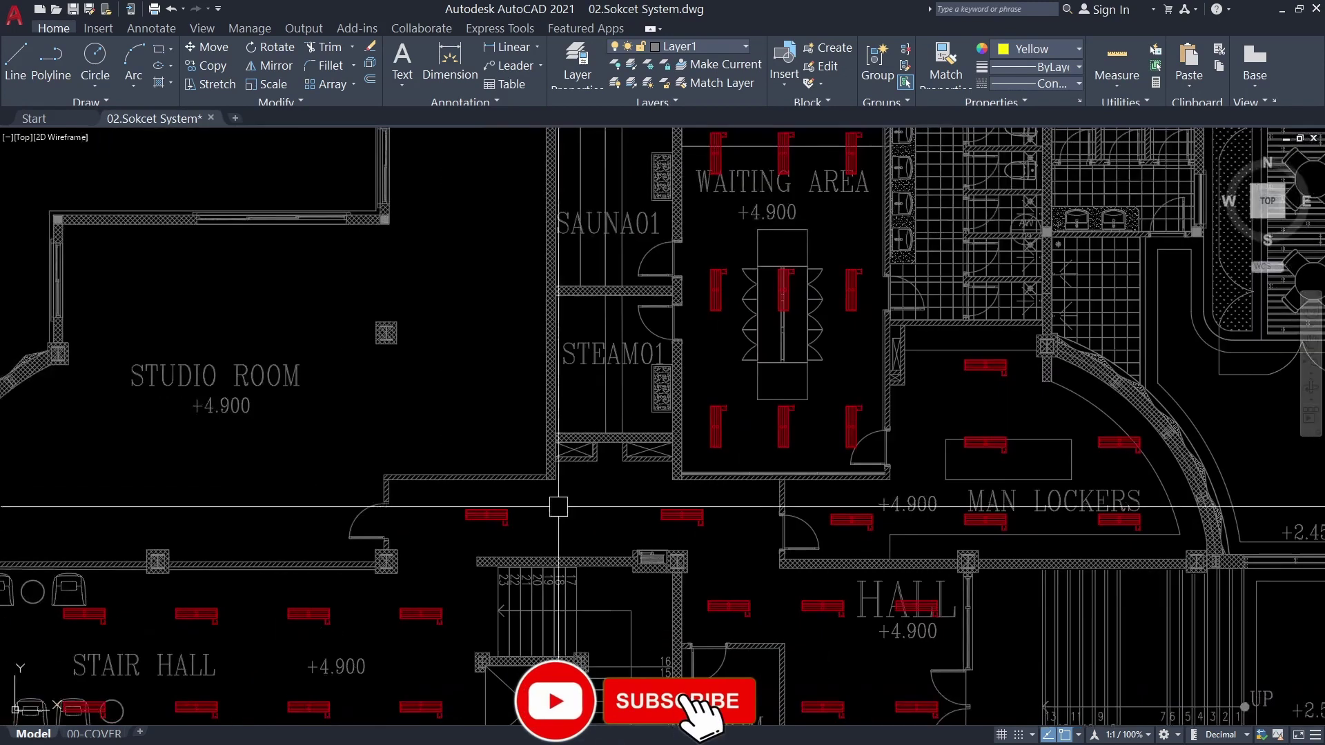
scroll(556, 553, "down", 3)
scroll(548, 450, "up", 3)
type("rec")
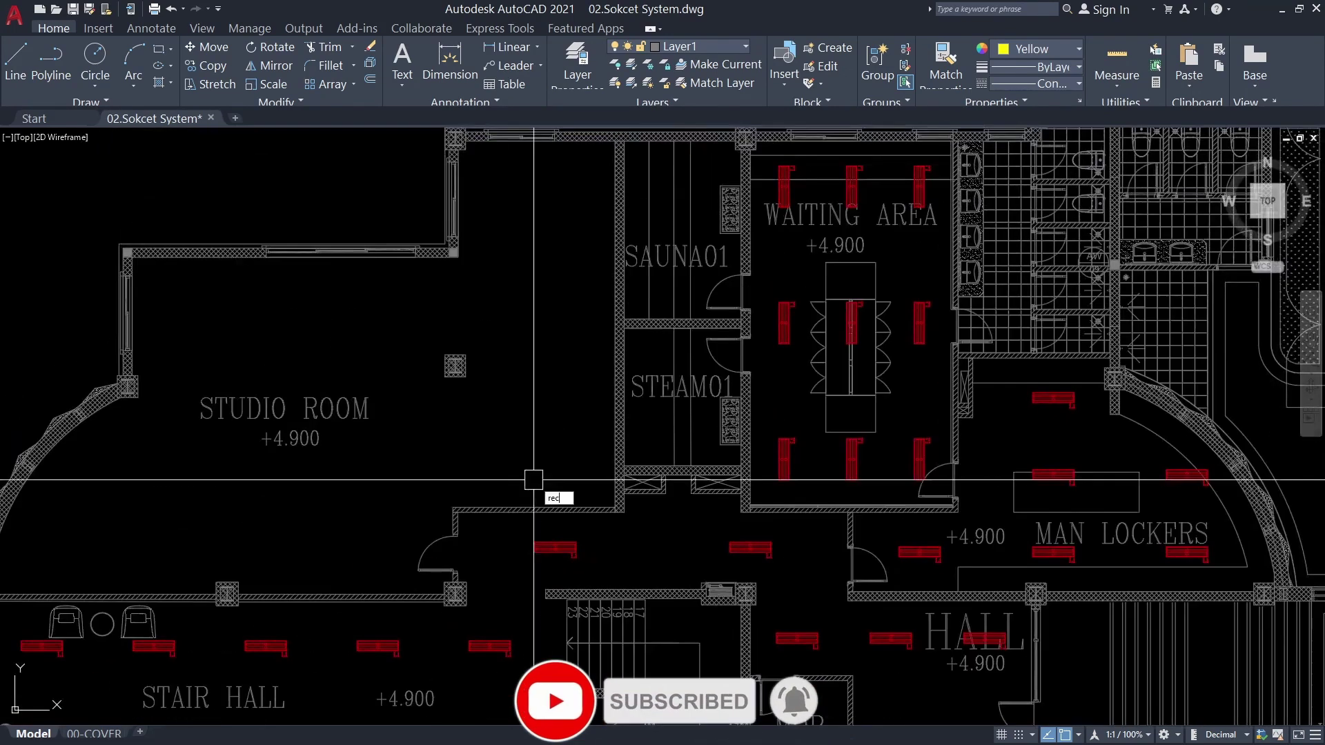
key("Return")
scroll(324, 486, "up", 3)
scroll(324, 497, "up", 5)
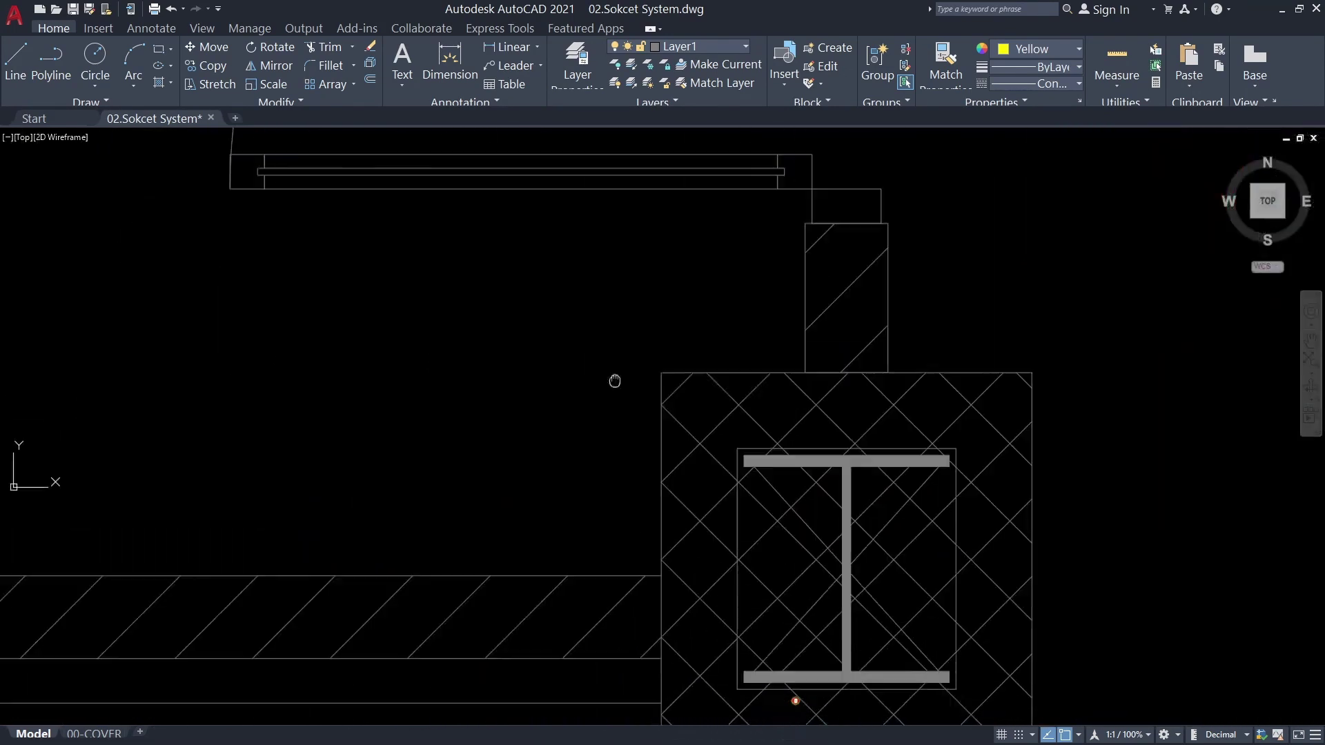
left_click(674, 520)
scroll(674, 520, "down", 5)
scroll(457, 385, "up", 5)
scroll(458, 385, "up", 4)
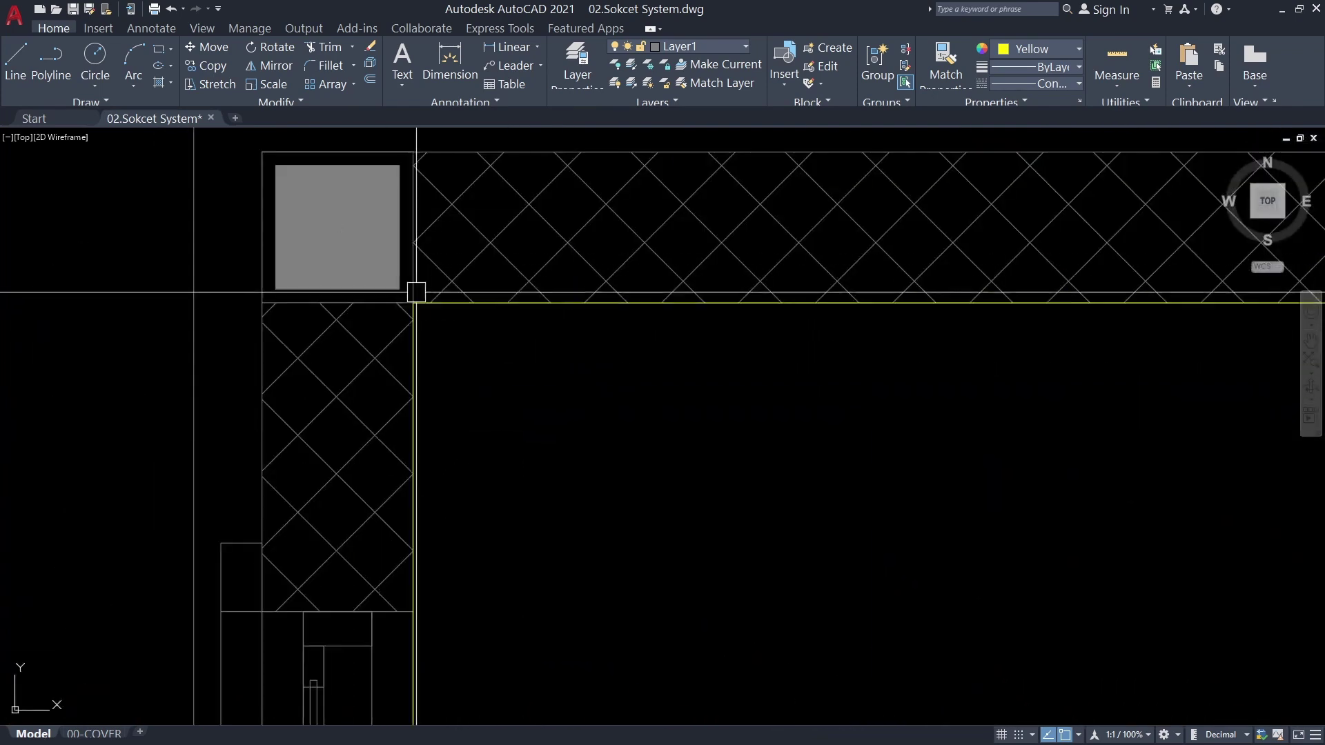
left_click(414, 290)
scroll(345, 317, "down", 6)
scroll(649, 385, "down", 4)
Begin a second Studio Room rectangle with its first corner at a wall corner
key("Return")
scroll(607, 366, "up", 5)
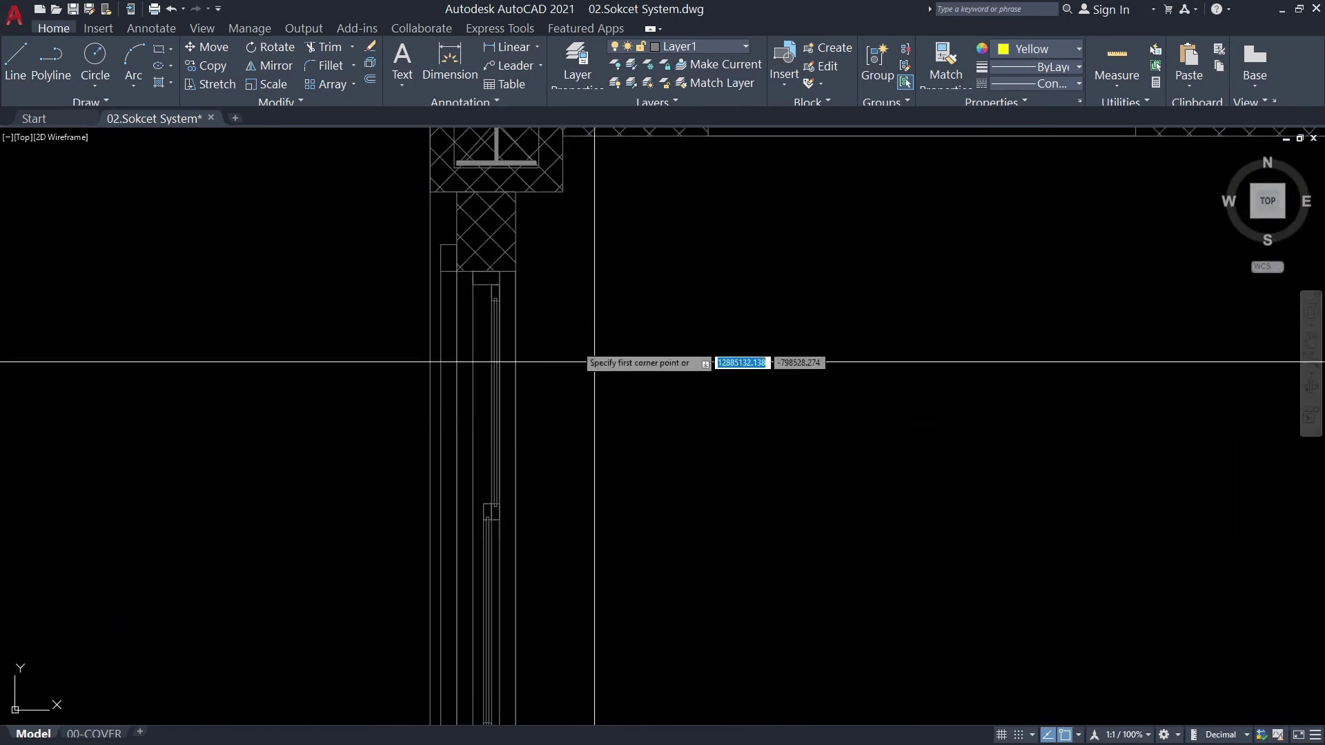
scroll(541, 237, "up", 2)
scroll(384, 213, "down", 3)
scroll(578, 338, "down", 4)
middle_click_drag(578, 338, 512, 276)
scroll(517, 387, "up", 2)
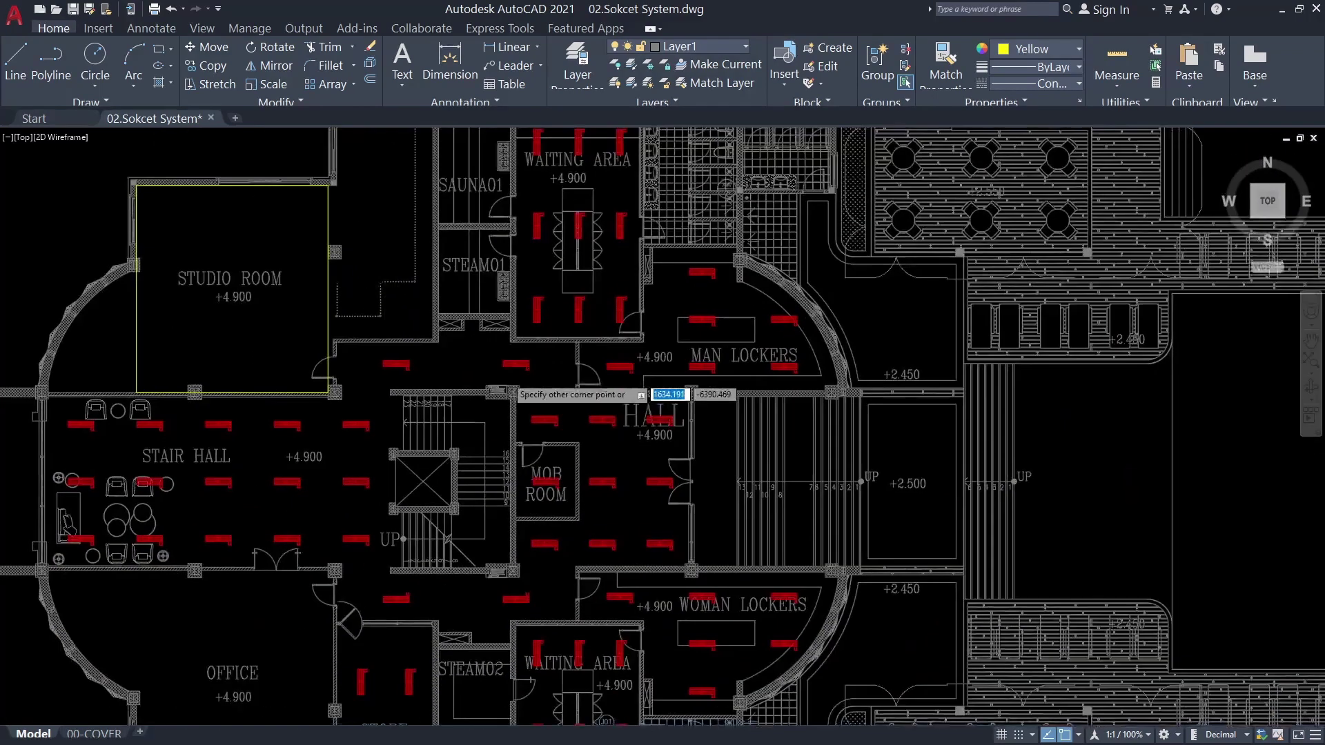
scroll(518, 387, "up", 1)
left_click(295, 276)
scroll(295, 275, "up", 6)
scroll(386, 428, "down", 3)
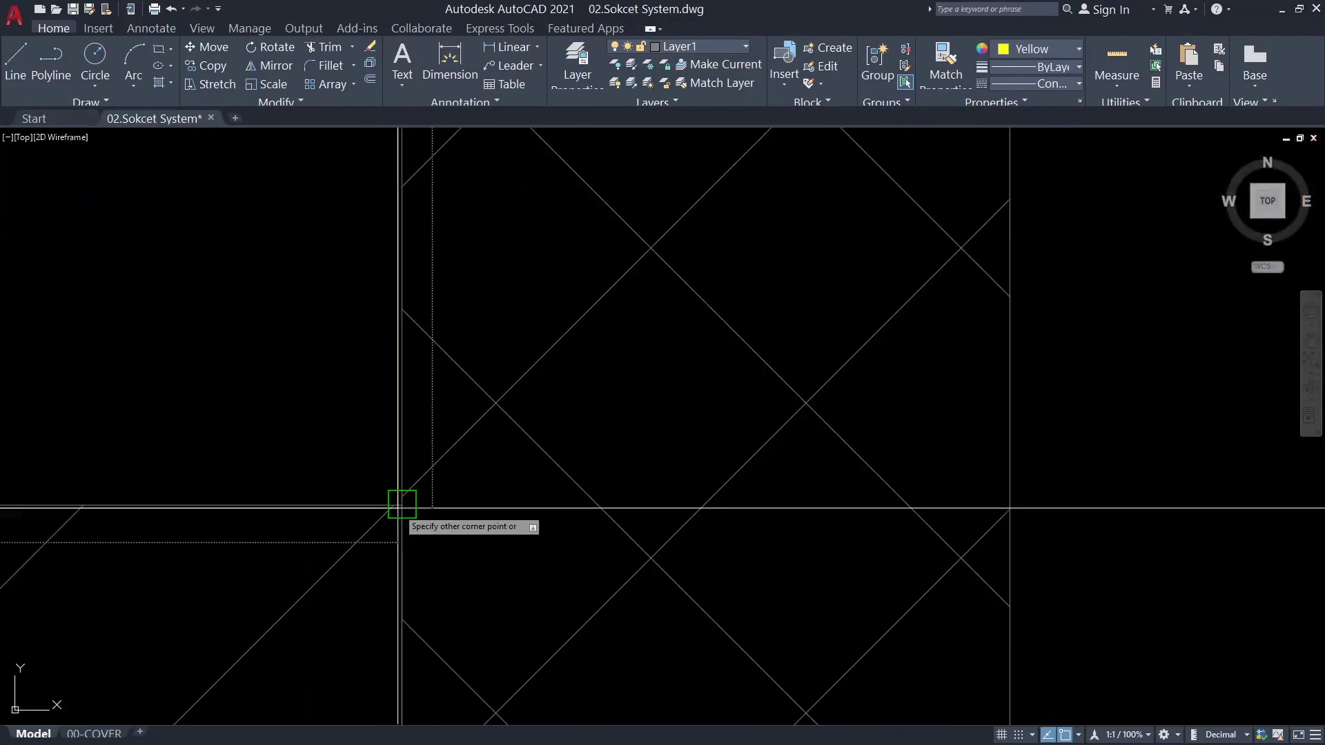
scroll(400, 509, "down", 3)
scroll(429, 523, "up", 2)
left_click(433, 337)
scroll(433, 337, "up", 8)
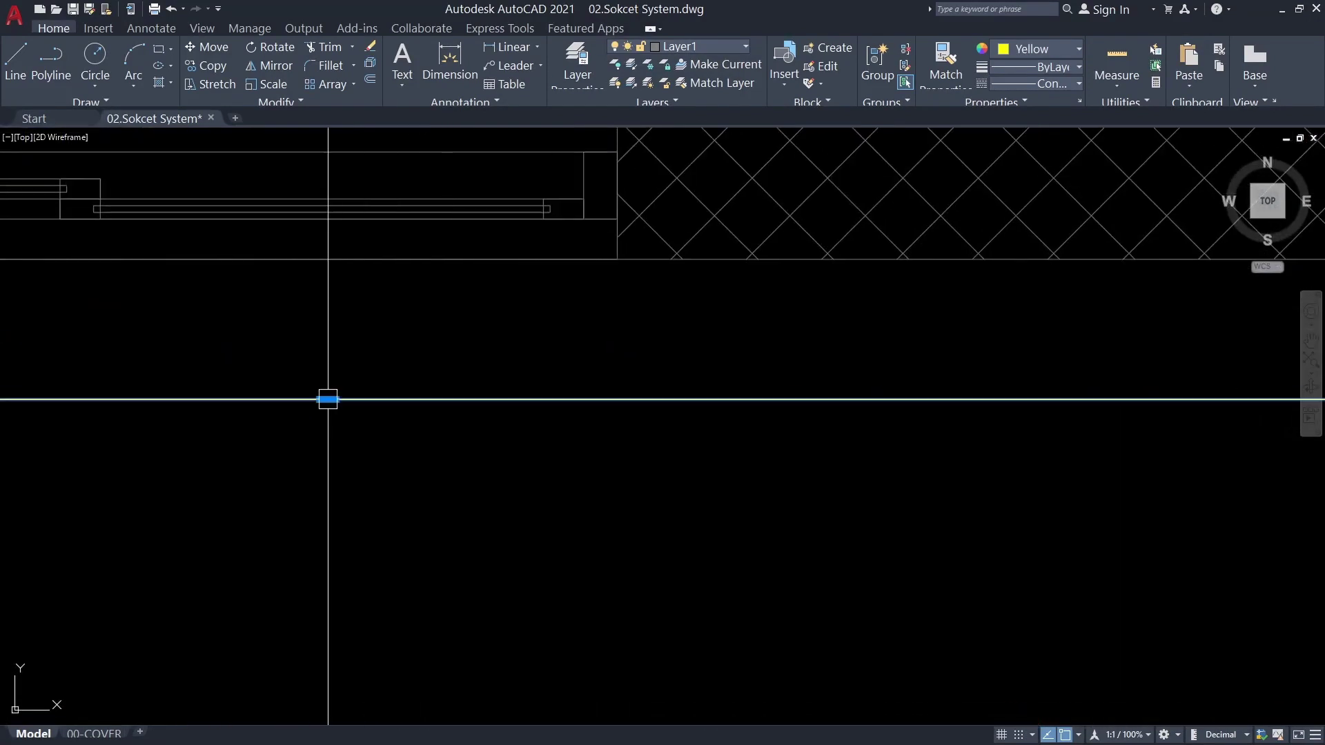